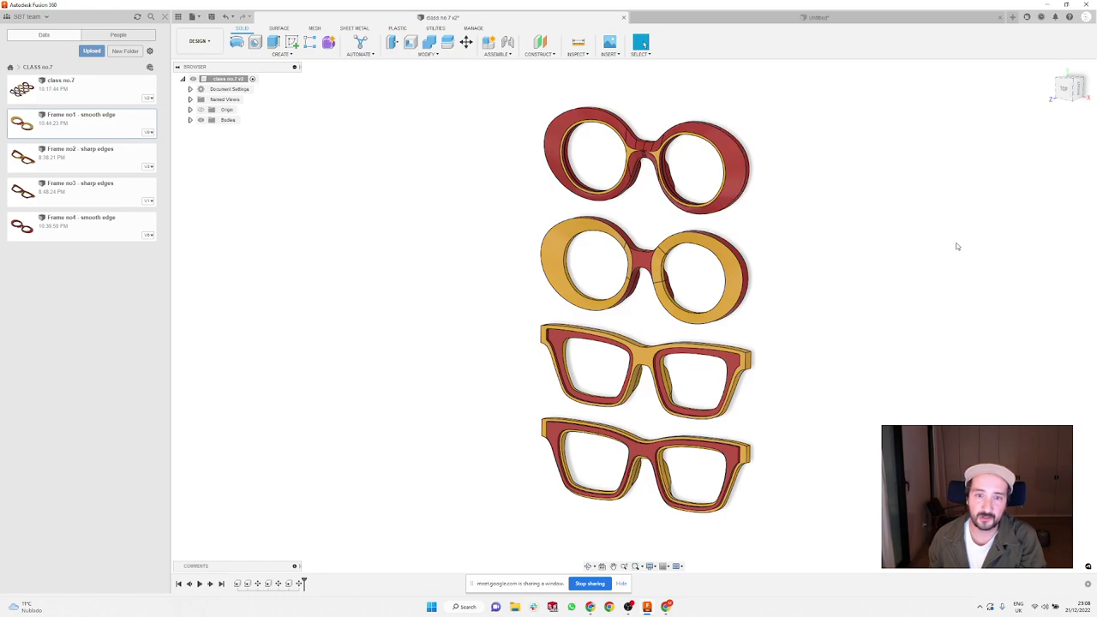
# Step: Orbit and zoom around the glasses model to inspect it from several angles
pyautogui.scroll(1, 779, 348)
pyautogui.scroll(1, 778, 348)
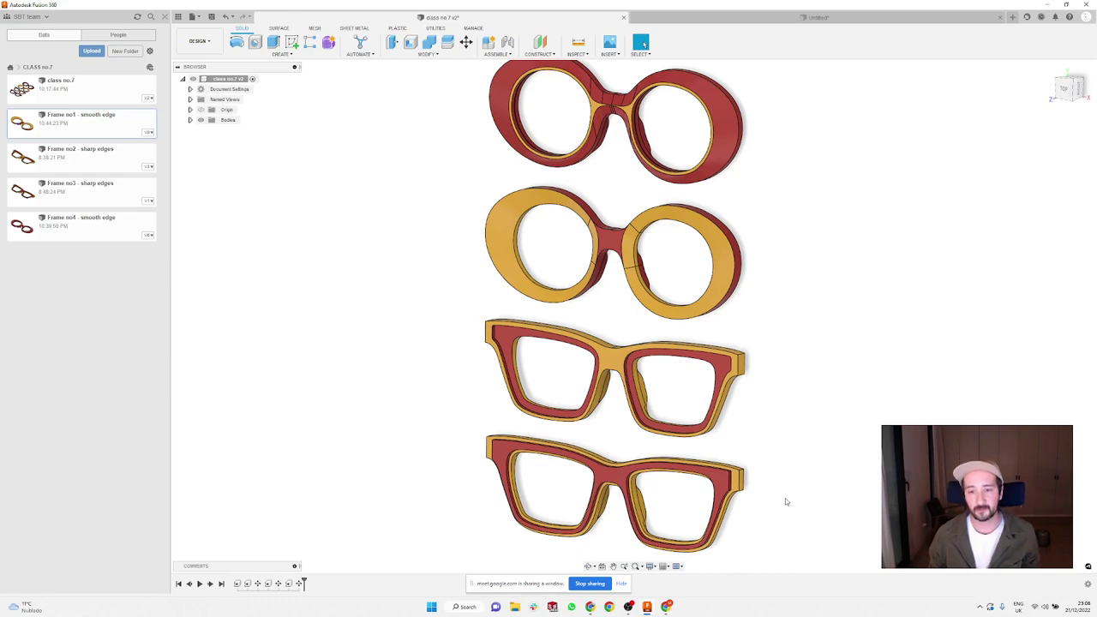
pyautogui.scroll(1, 729, 490)
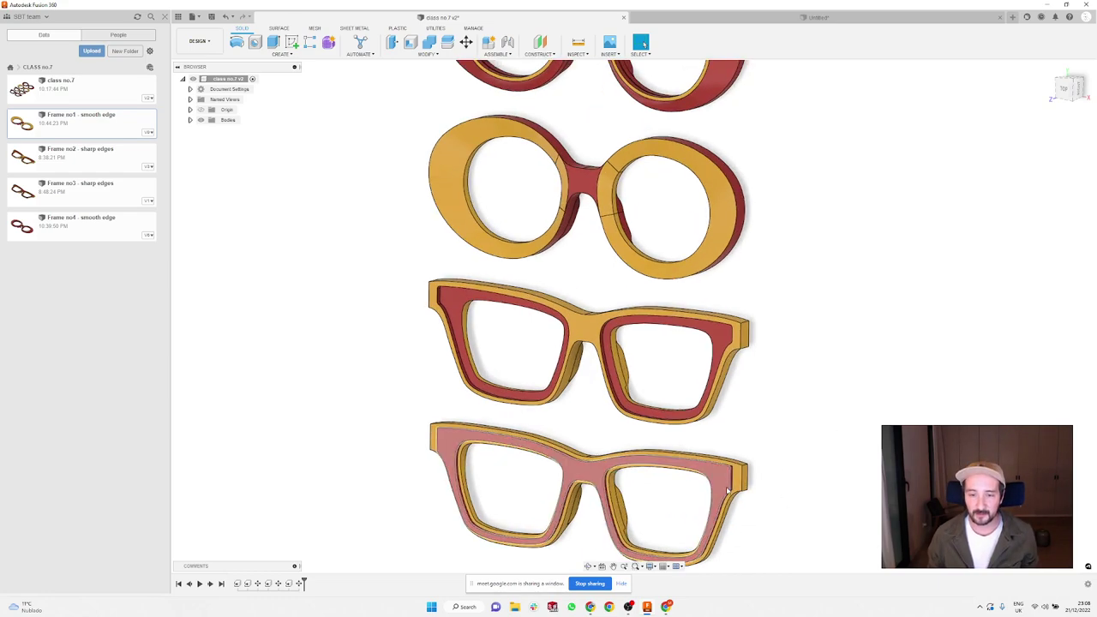
pyautogui.scroll(1, 729, 490)
pyautogui.scroll(-4, 782, 494)
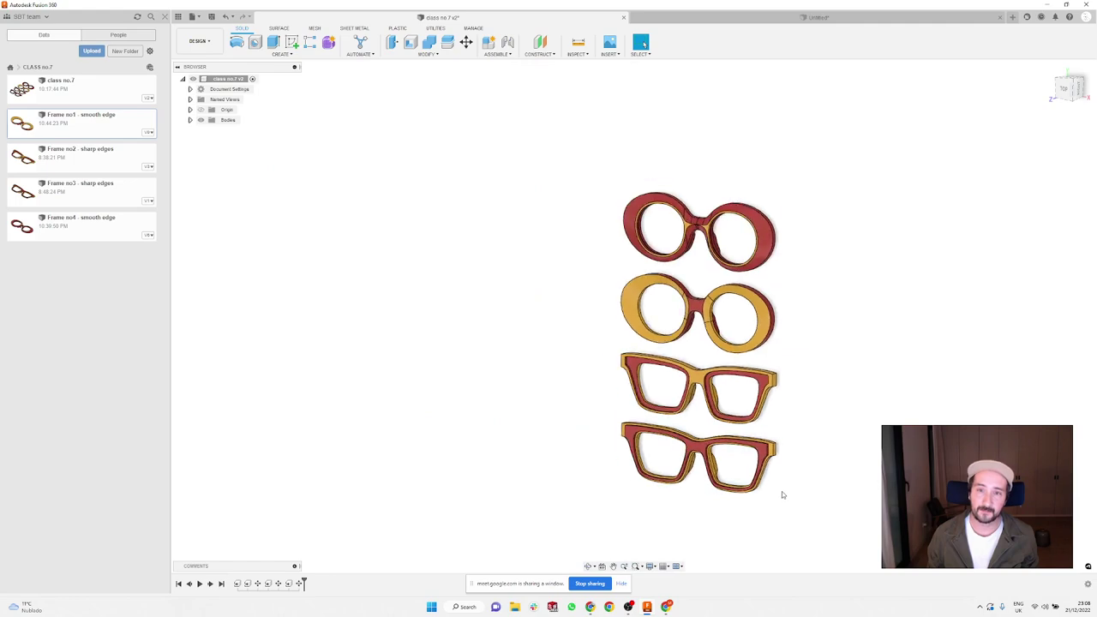
pyautogui.scroll(1, 784, 185)
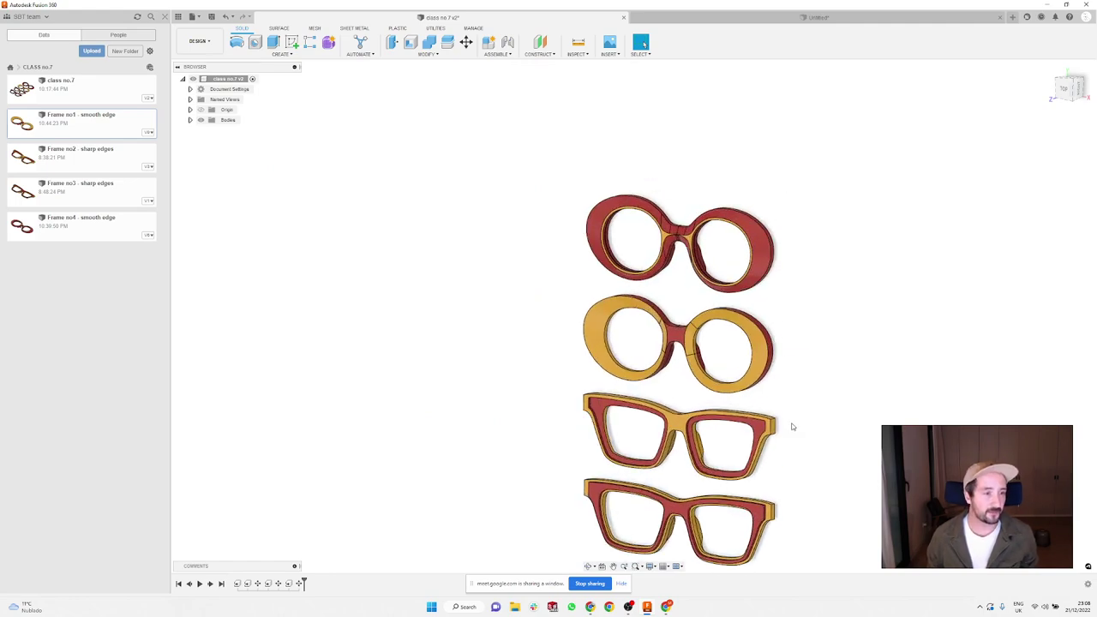
pyautogui.scroll(1, 654, 365)
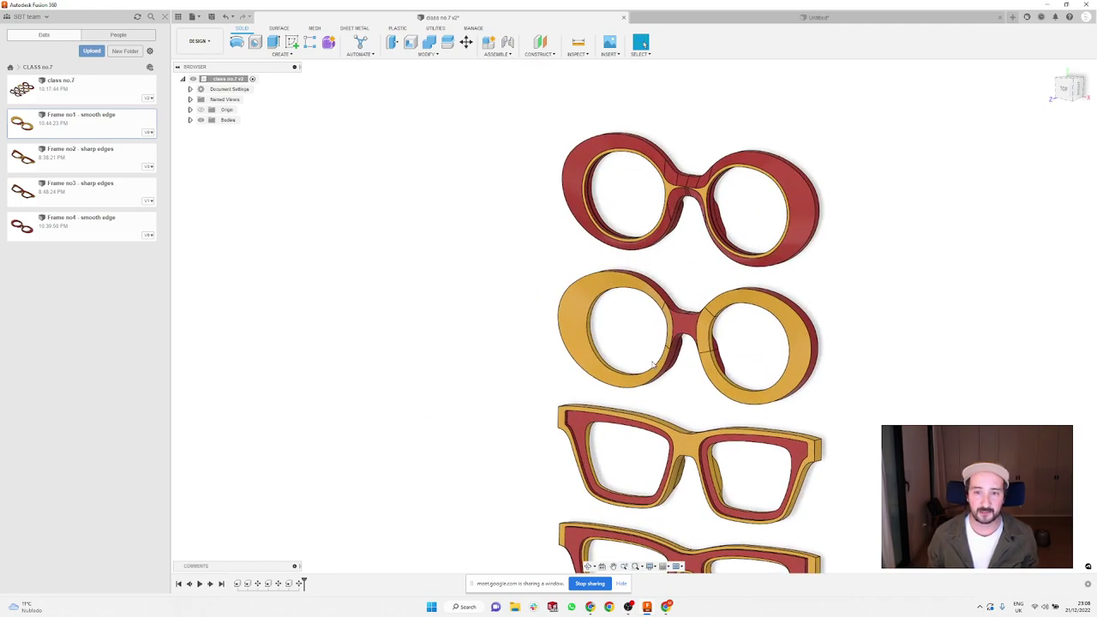
pyautogui.keyDown('shift'); pyautogui.moveTo(653, 365); pyautogui.dragTo(682, 410, button='middle'); pyautogui.keyUp('shift')
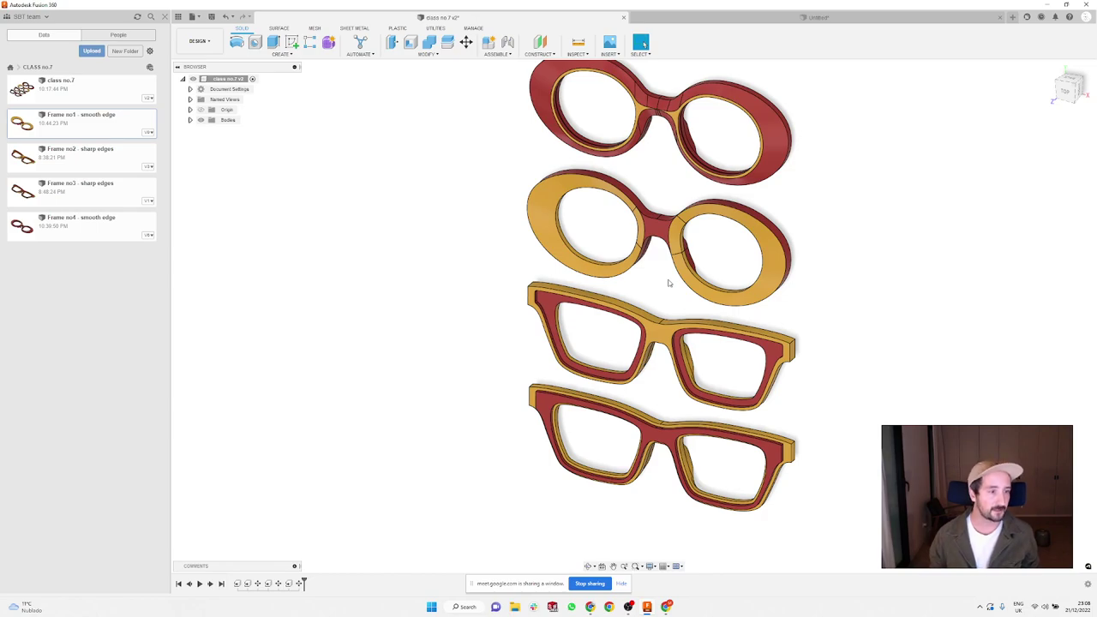
pyautogui.scroll(-2, 512, 411)
pyautogui.scroll(3, 724, 271)
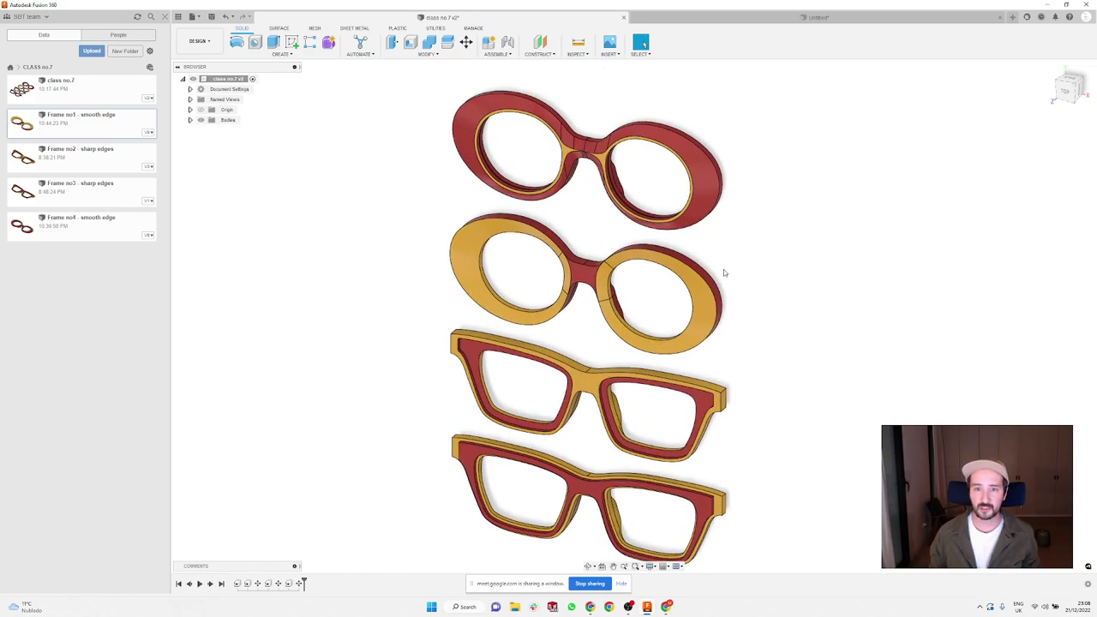
pyautogui.moveTo(757, 274)
pyautogui.keyDown('shift'); pyautogui.mouseDown(button='middle')
pyautogui.moveTo(745, 245)
pyautogui.moveTo(742, 274)
pyautogui.mouseUp(button='middle'); pyautogui.keyUp('shift')
pyautogui.scroll(-2, 743, 274)
pyautogui.scroll(5, 766, 380)
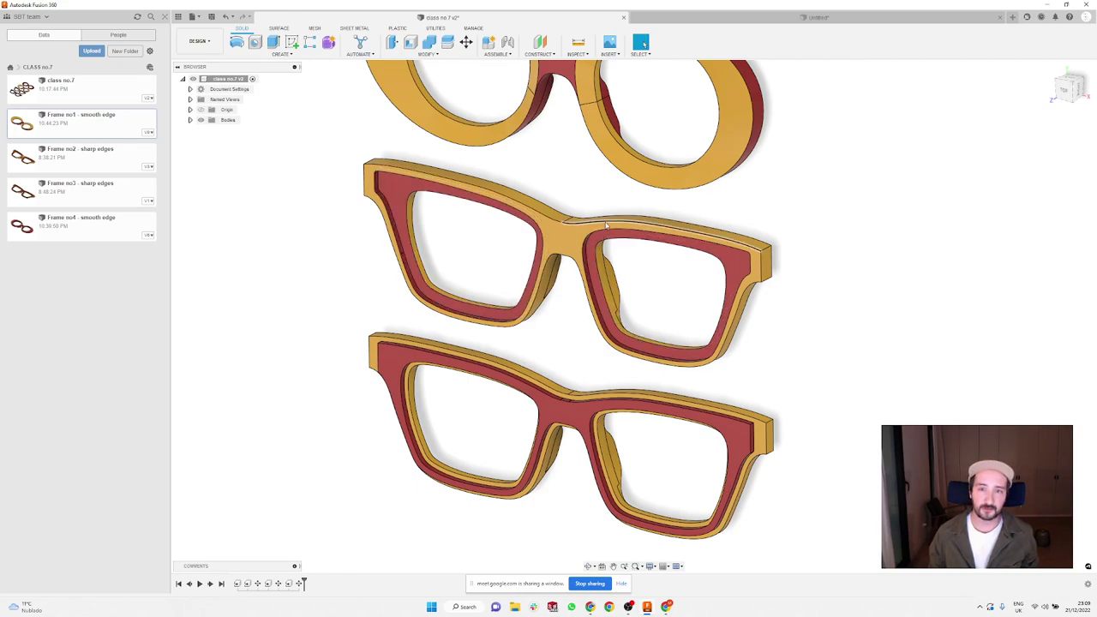
pyautogui.scroll(1, 445, 429)
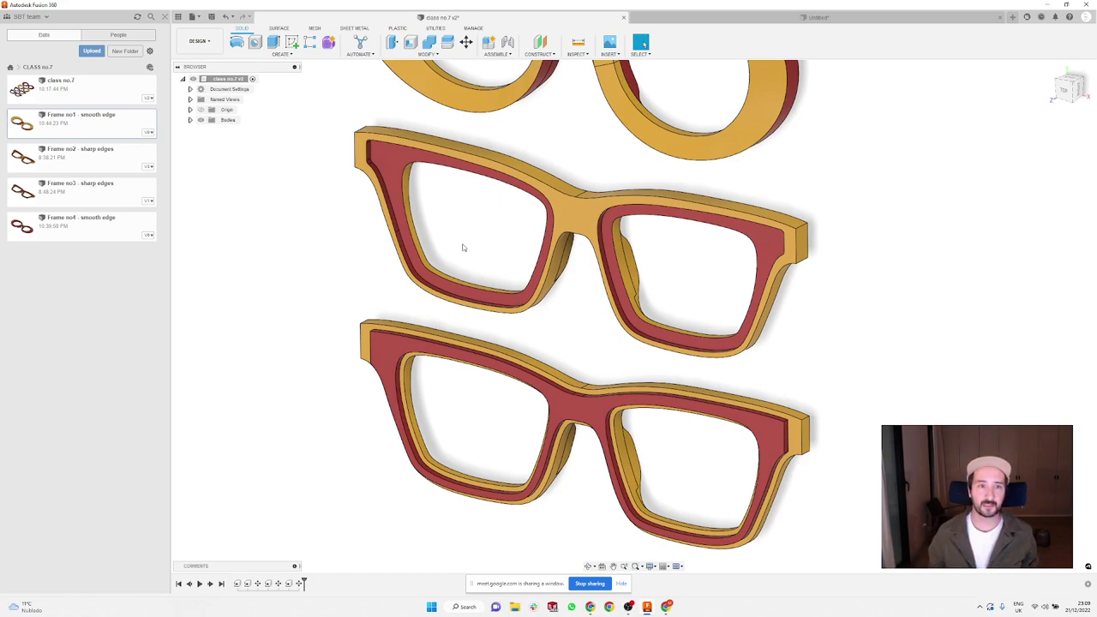
# Step: Open Frame no2 - sharp edges, edit Sketch1, and select all frame curves plus the vertical line
pyautogui.doubleClick(88, 166)
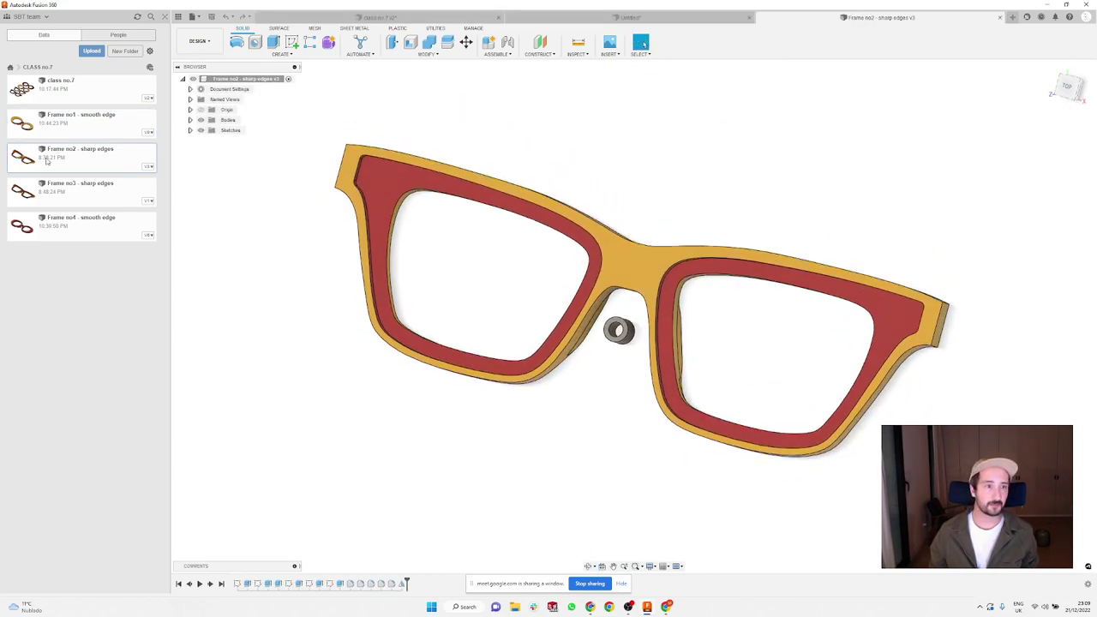
pyautogui.click(190, 131)
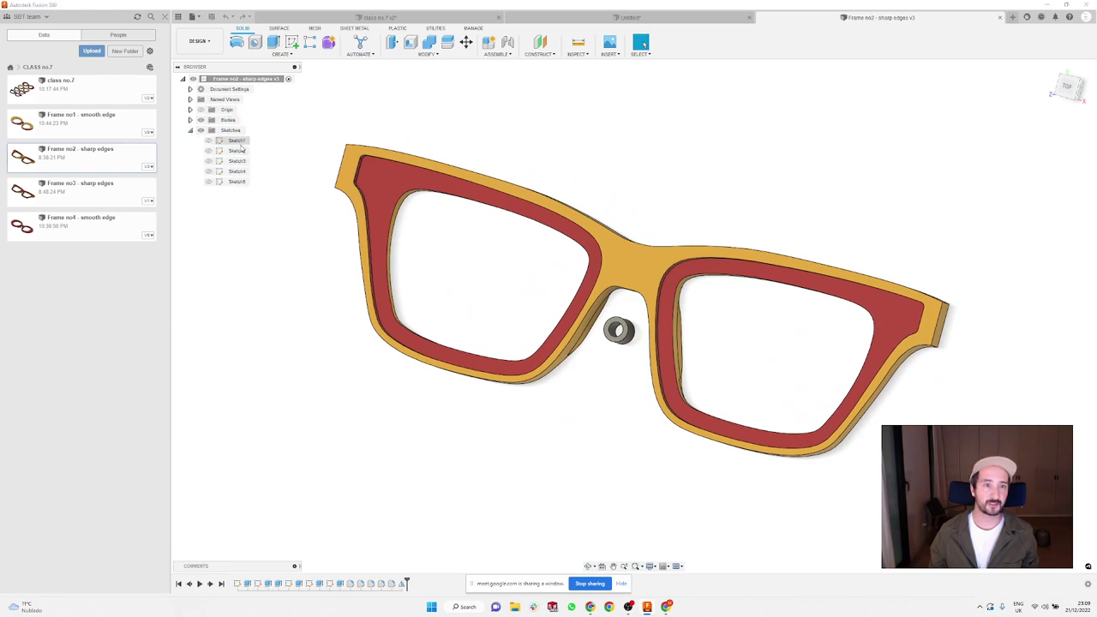
pyautogui.click(237, 140)
pyautogui.doubleClick(238, 141)
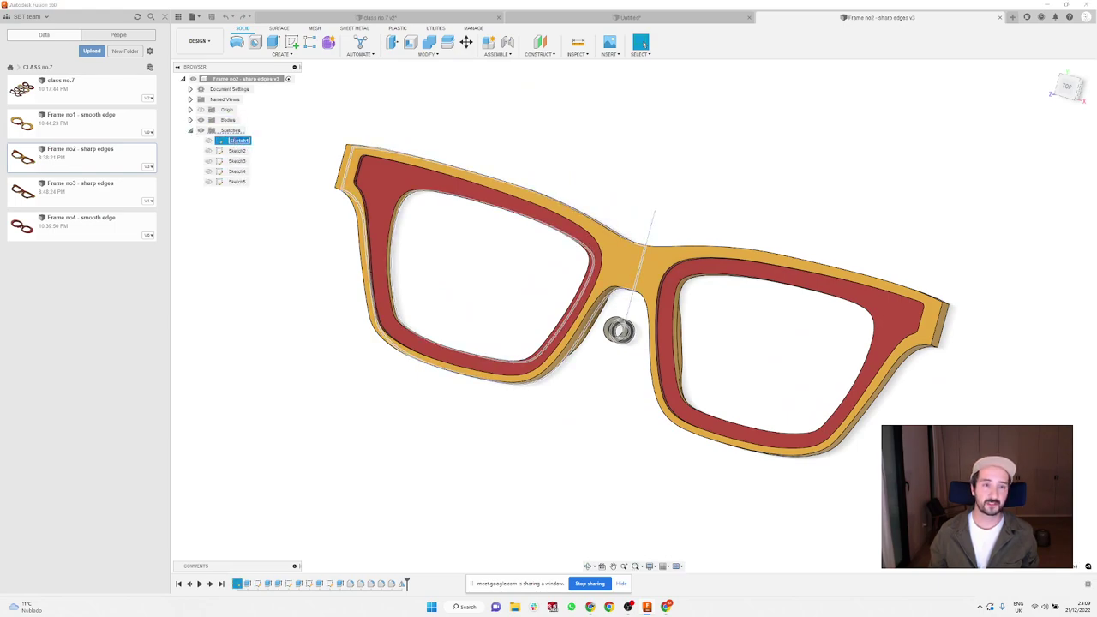
pyautogui.rightClick(223, 141)
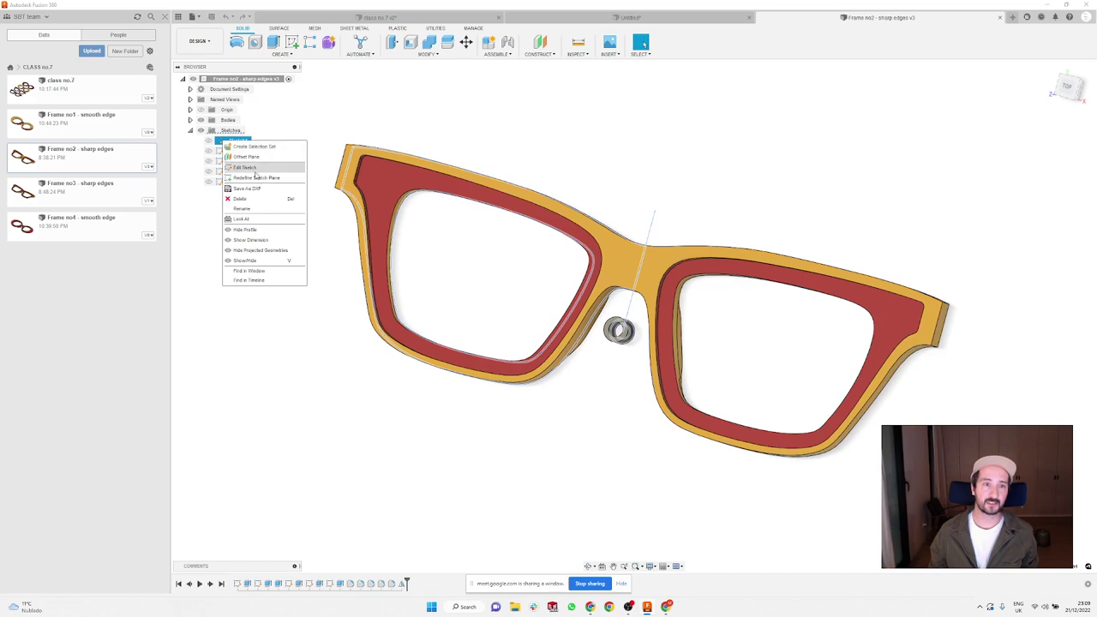
pyautogui.click(256, 175)
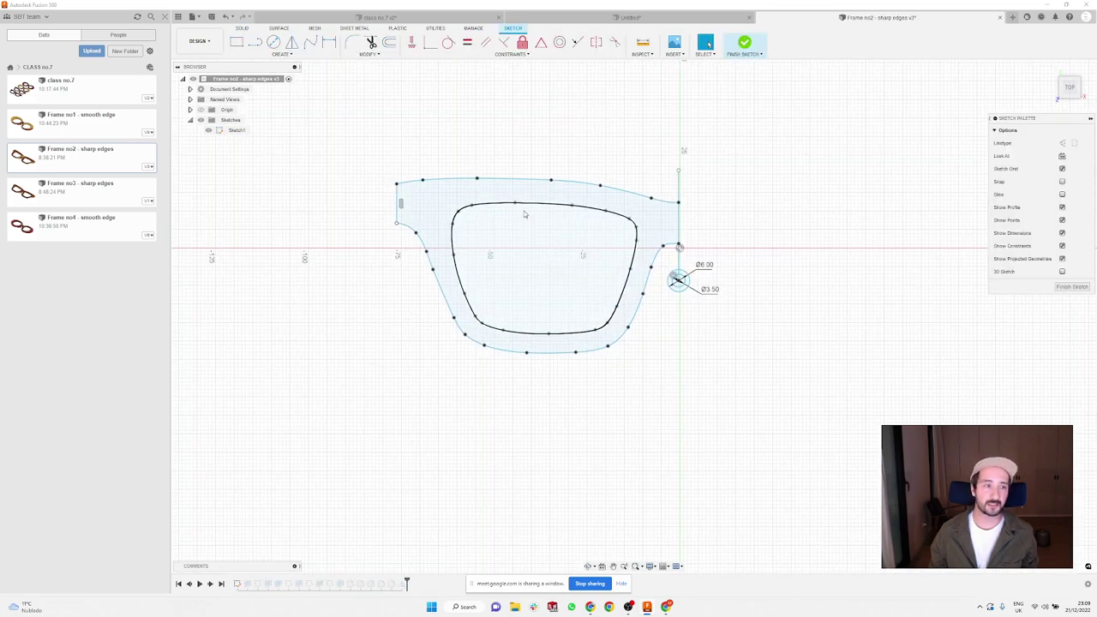
pyautogui.moveTo(662, 131)
pyautogui.mouseDown()
pyautogui.moveTo(620, 203)
pyautogui.moveTo(331, 435)
pyautogui.mouseUp()
pyautogui.keyDown('shift'); pyautogui.click(681, 193); pyautogui.keyUp('shift')
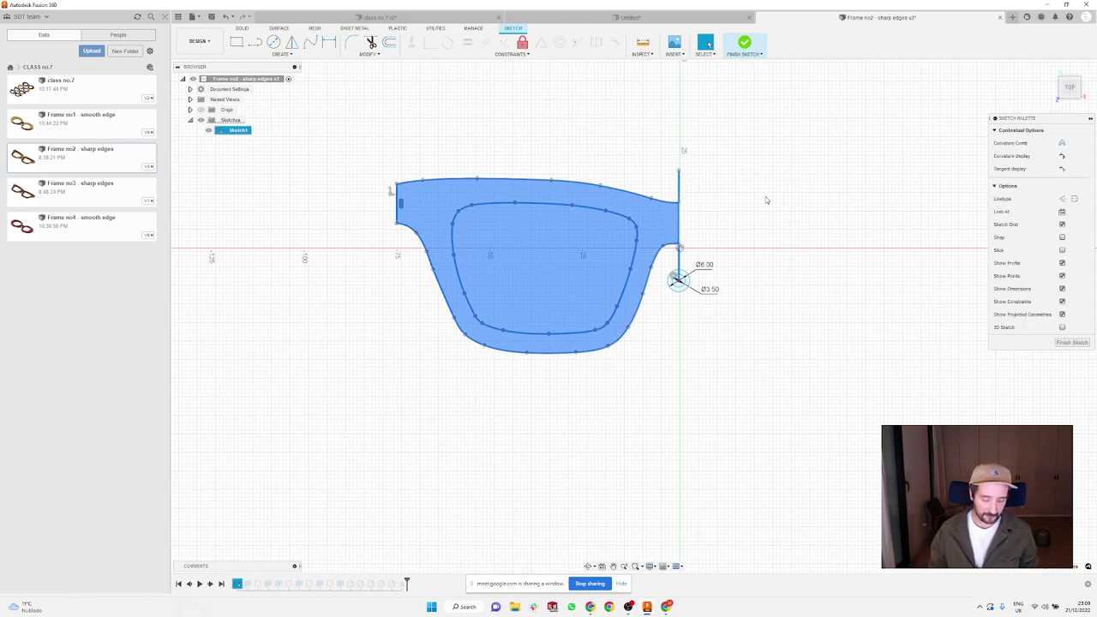
# Step: In a new design, sketch on the top plane and paste the copied frame outline
pyautogui.hotkey('ctrl', 'n')
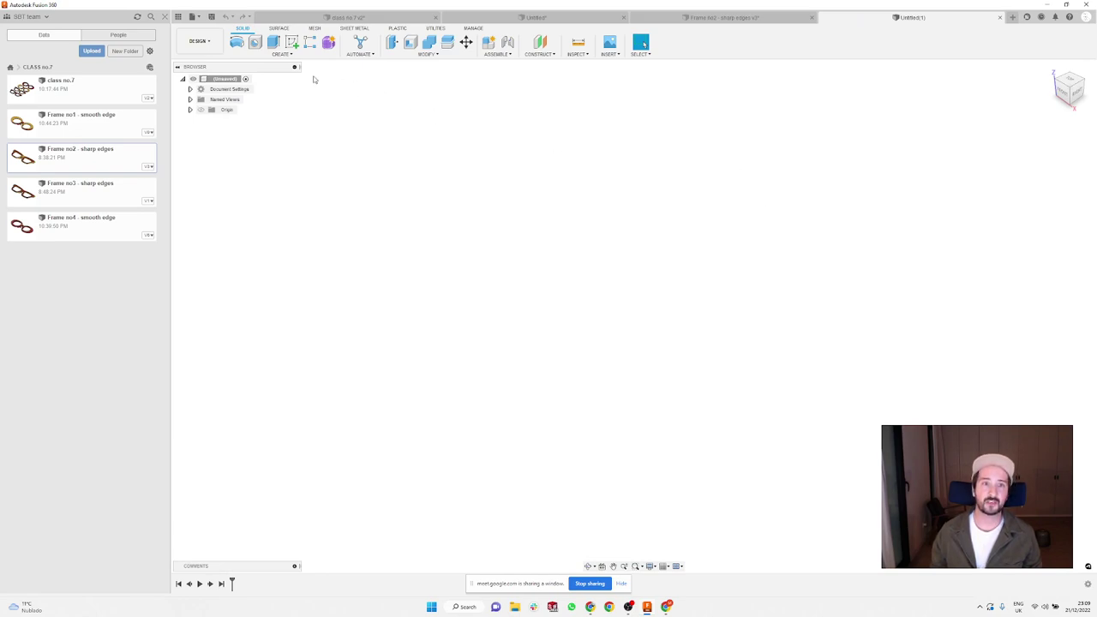
pyautogui.click(291, 43)
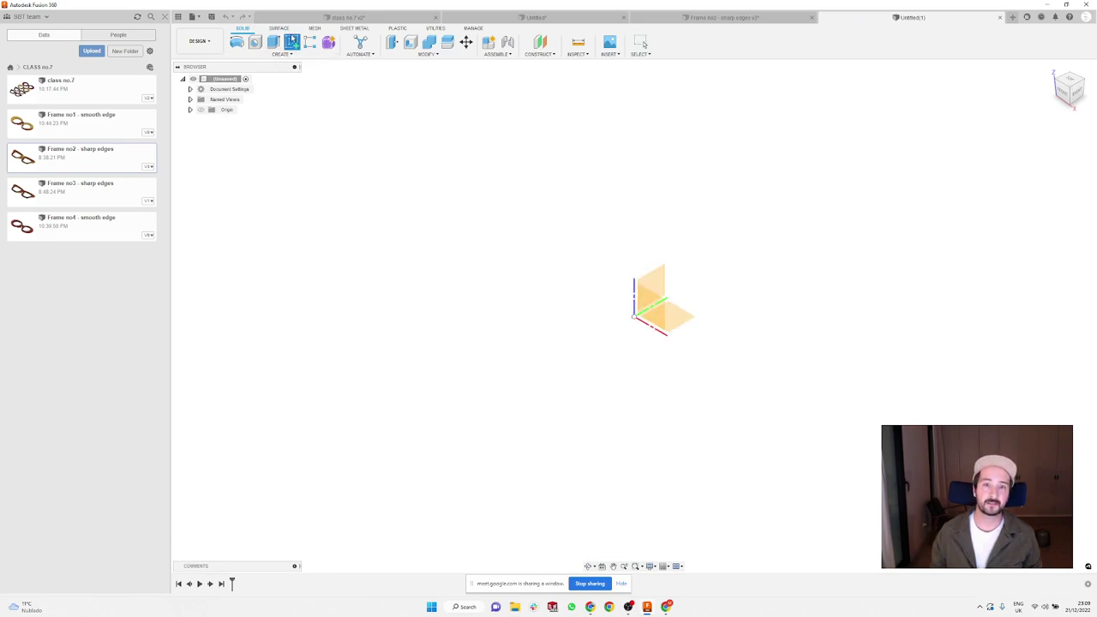
pyautogui.click(687, 317)
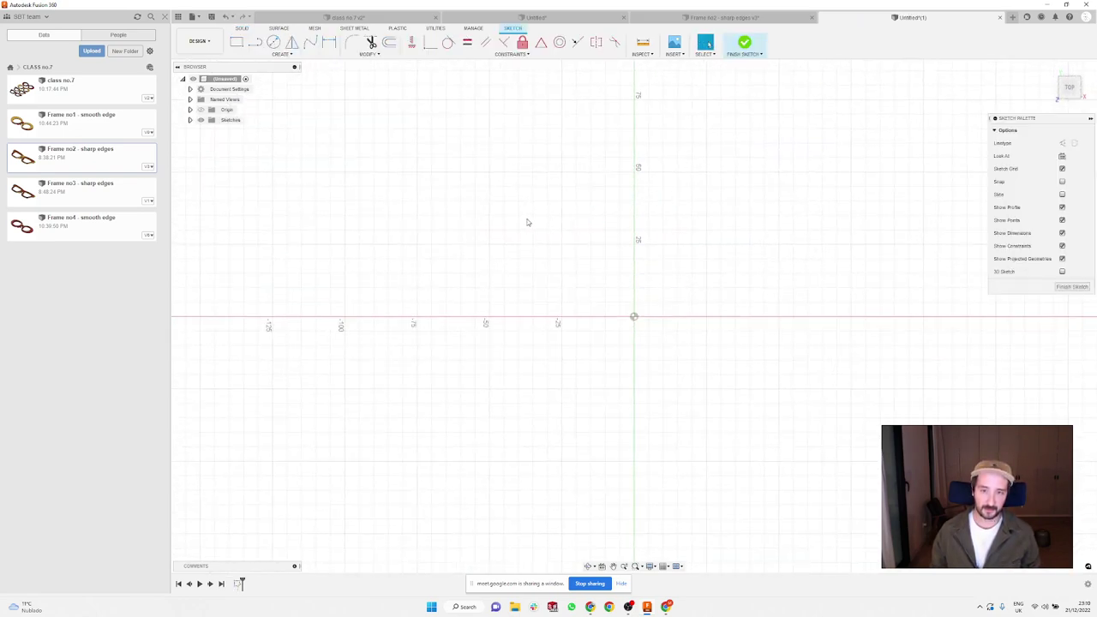
pyautogui.hotkey('ctrl', 'v')
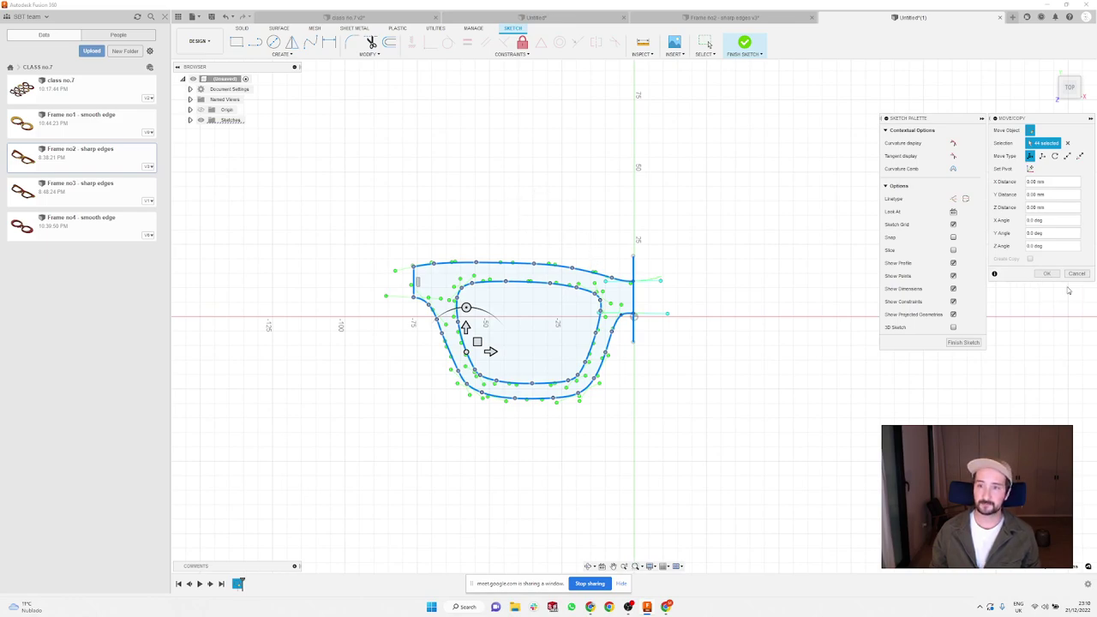
pyautogui.click(1047, 274)
pyautogui.scroll(3, 446, 355)
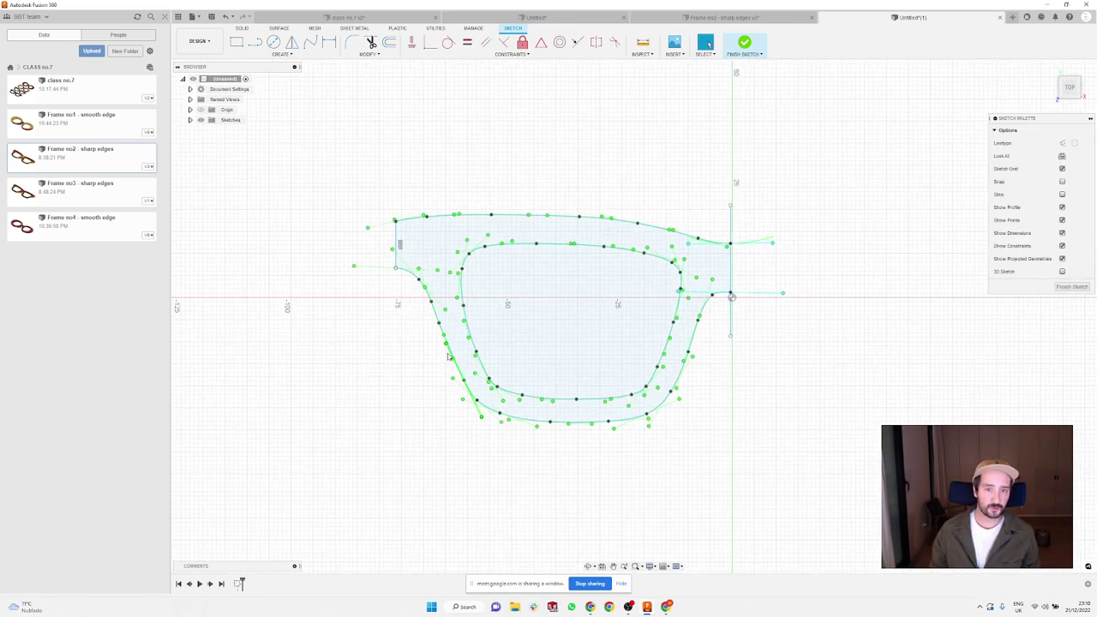
pyautogui.click(787, 443)
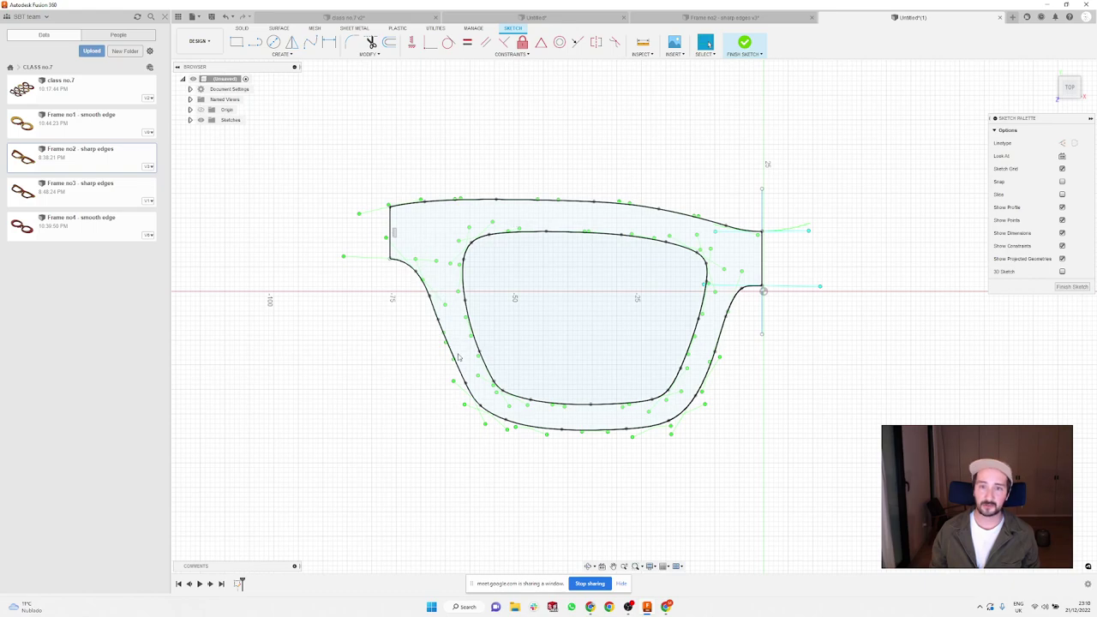
# Step: Check the pasted frame's width with a temporary sketch dimension between the vertical edges
pyautogui.press('d')
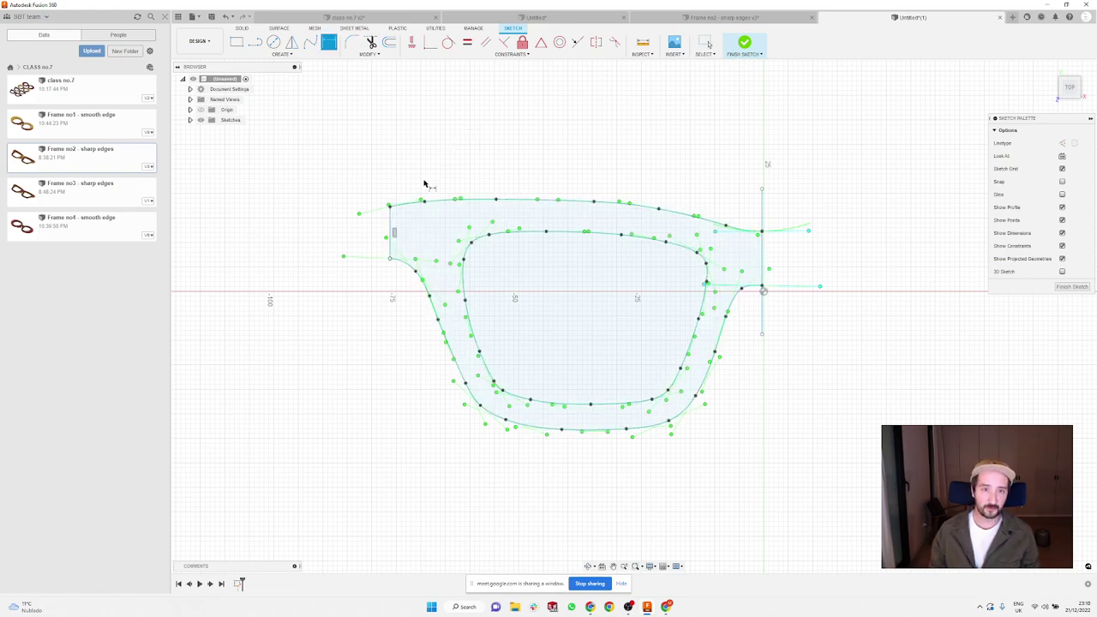
pyautogui.click(391, 224)
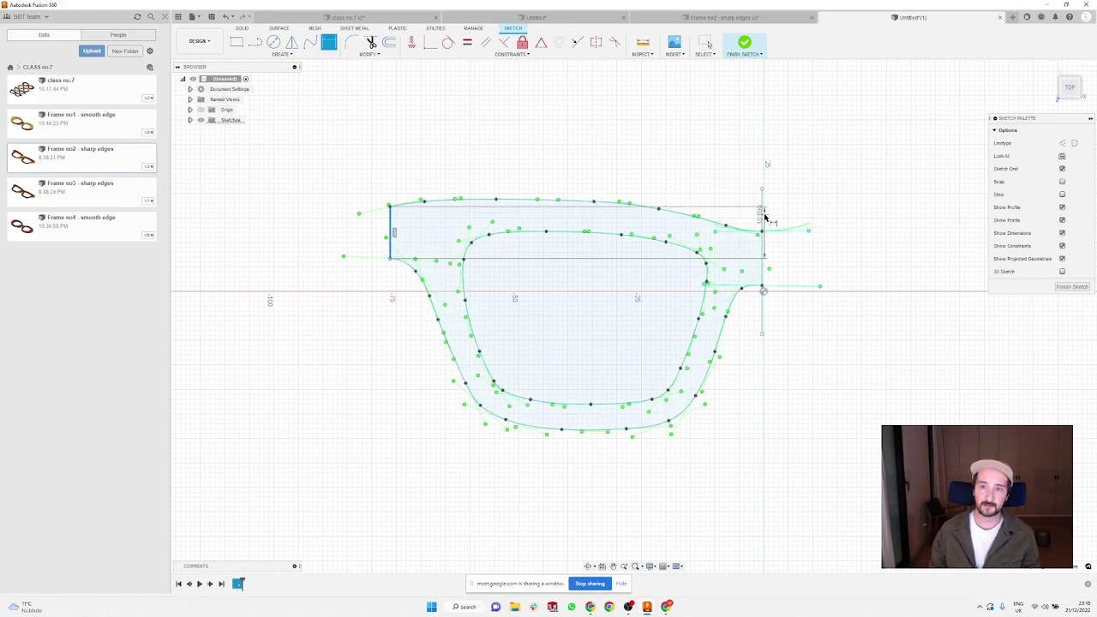
pyautogui.click(762, 215)
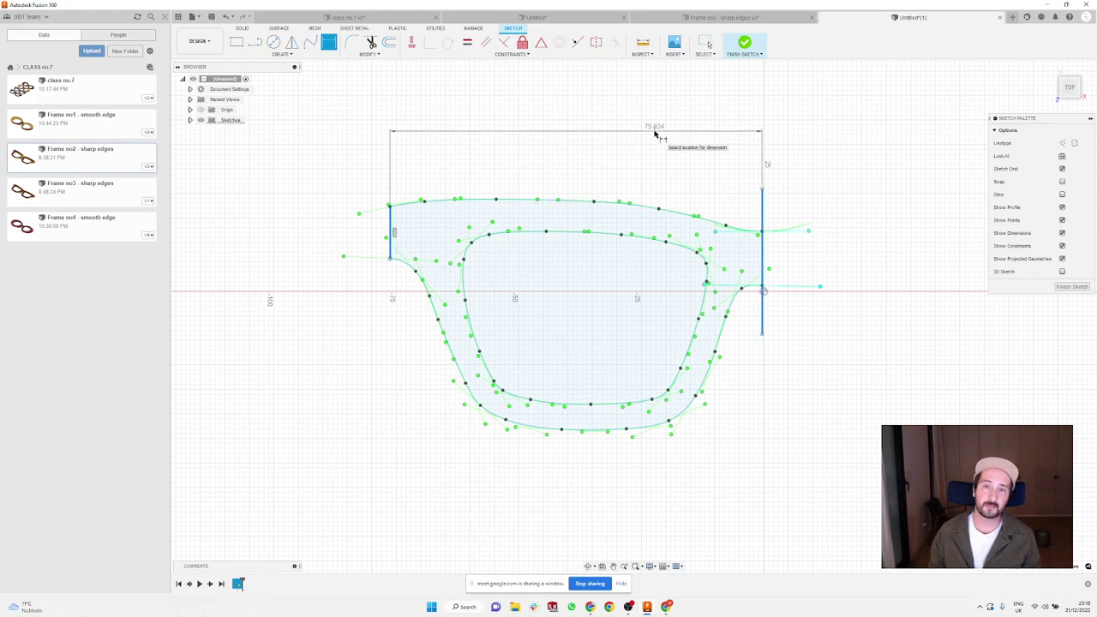
pyautogui.press('Escape')
pyautogui.press('Escape')
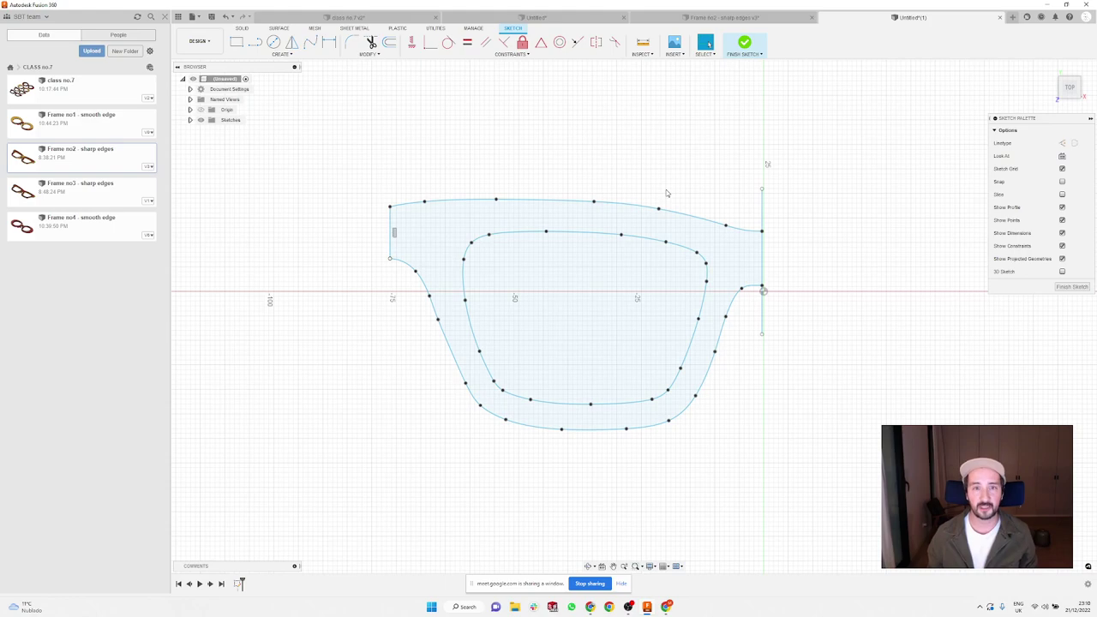
pyautogui.click(273, 42)
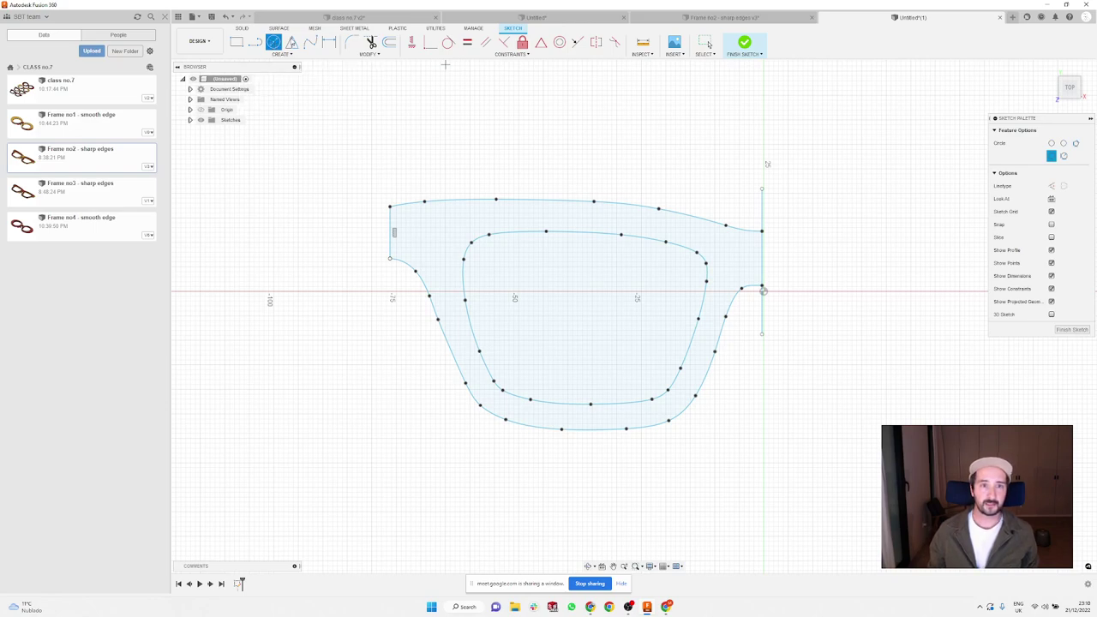
# Step: Draw two concentric circles centred on the vertical line at the hinge end
pyautogui.scroll(3, 762, 289)
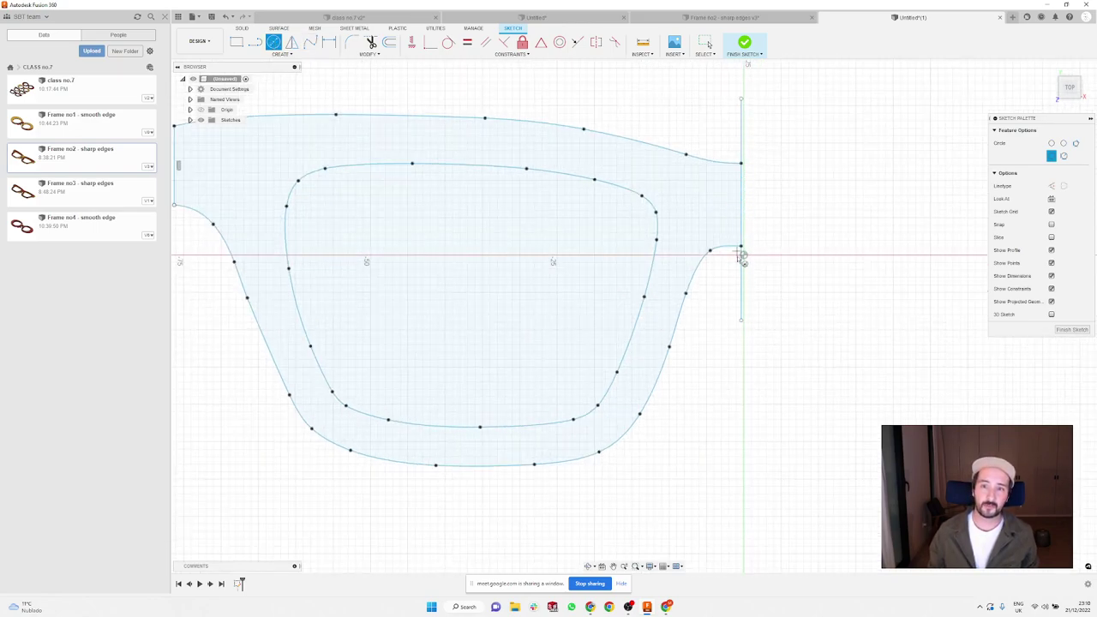
pyautogui.click(742, 302)
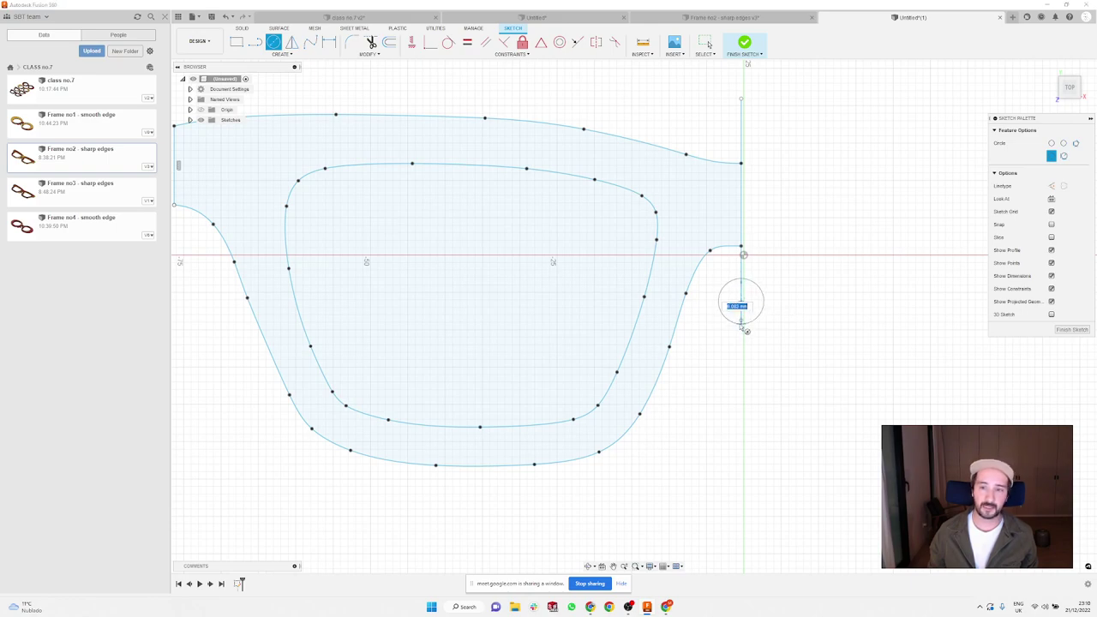
pyautogui.click(742, 330)
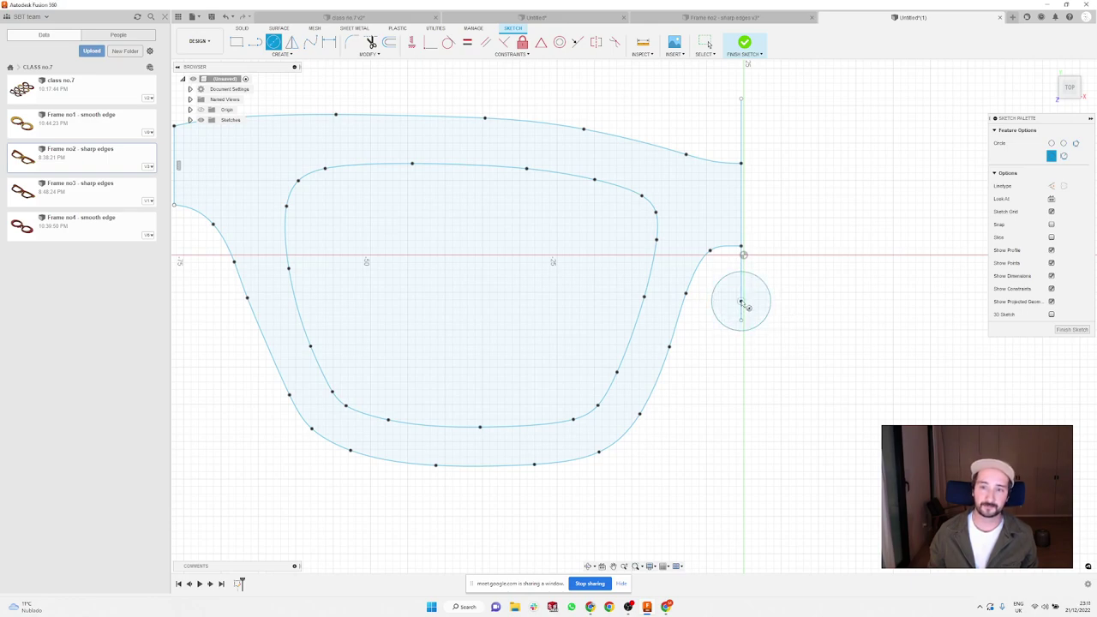
pyautogui.click(741, 302)
pyautogui.click(756, 302)
pyautogui.scroll(2, 787, 300)
pyautogui.press('Escape')
# Step: Dimension the inner circle to Ø3.5 mm and the outer circle to Ø6 mm
pyautogui.press('d')
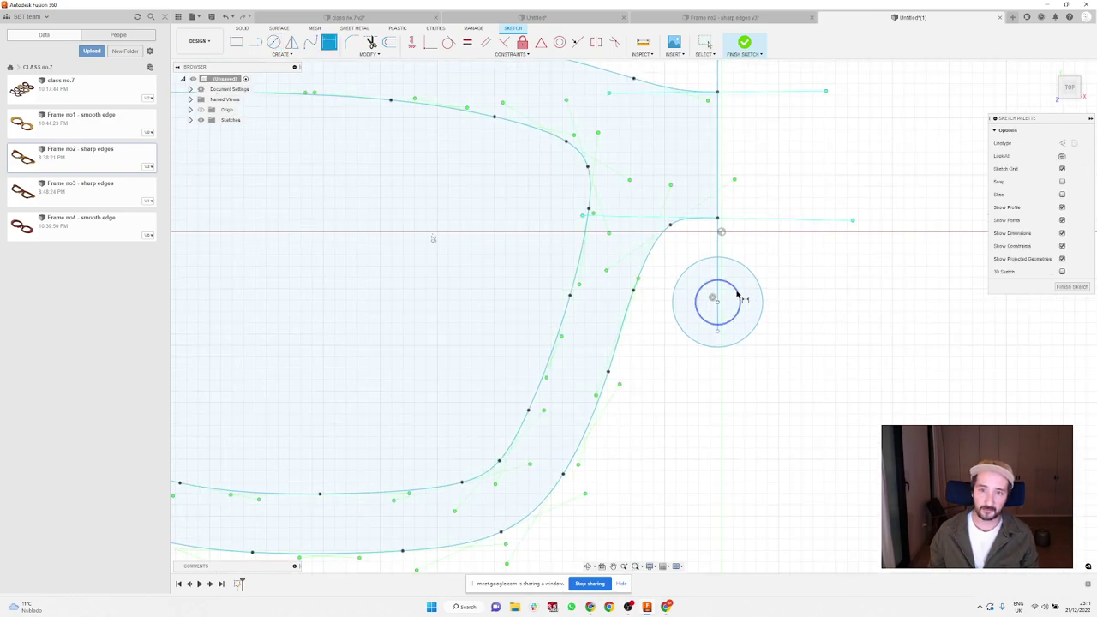
pyautogui.click(739, 300)
pyautogui.click(795, 263)
pyautogui.write('3.5')
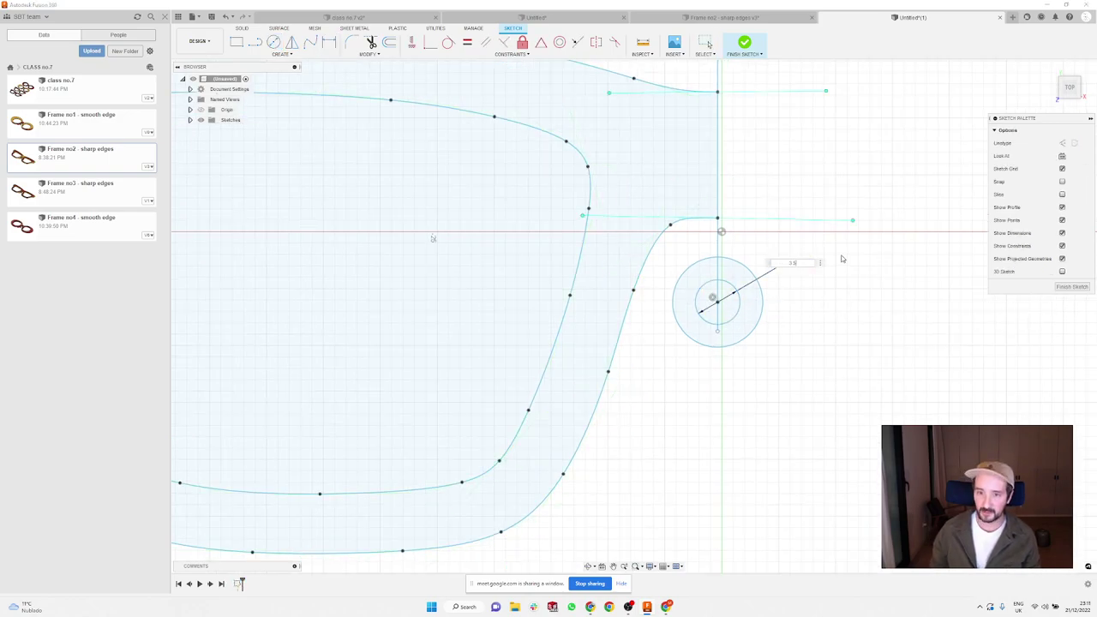
pyautogui.press('Return')
pyautogui.click(758, 318)
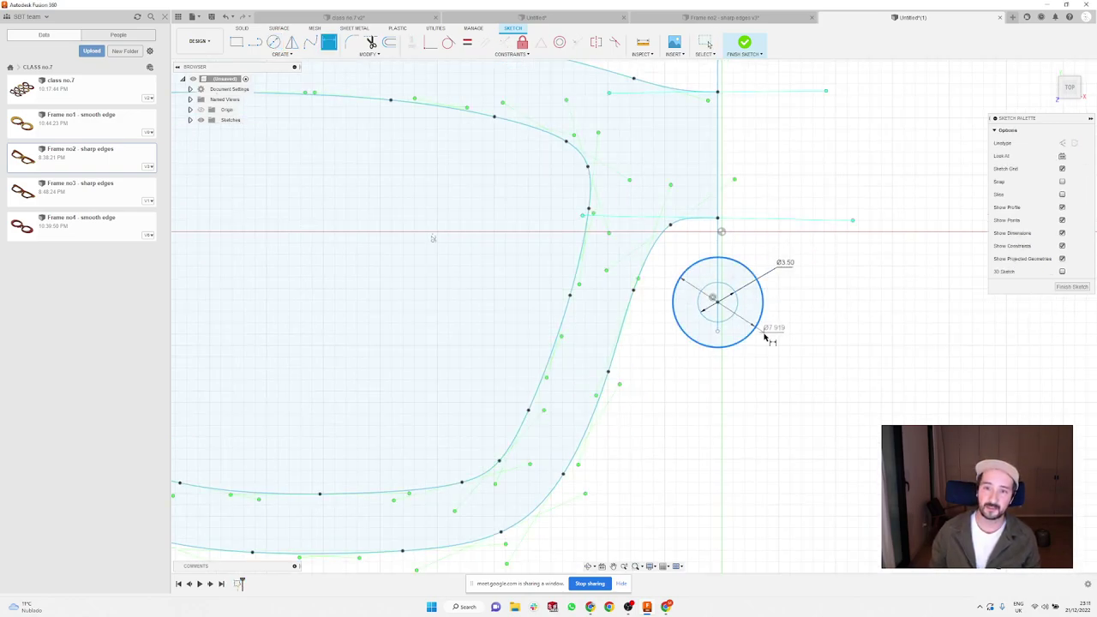
pyautogui.click(767, 339)
pyautogui.write('6')
pyautogui.press('Return')
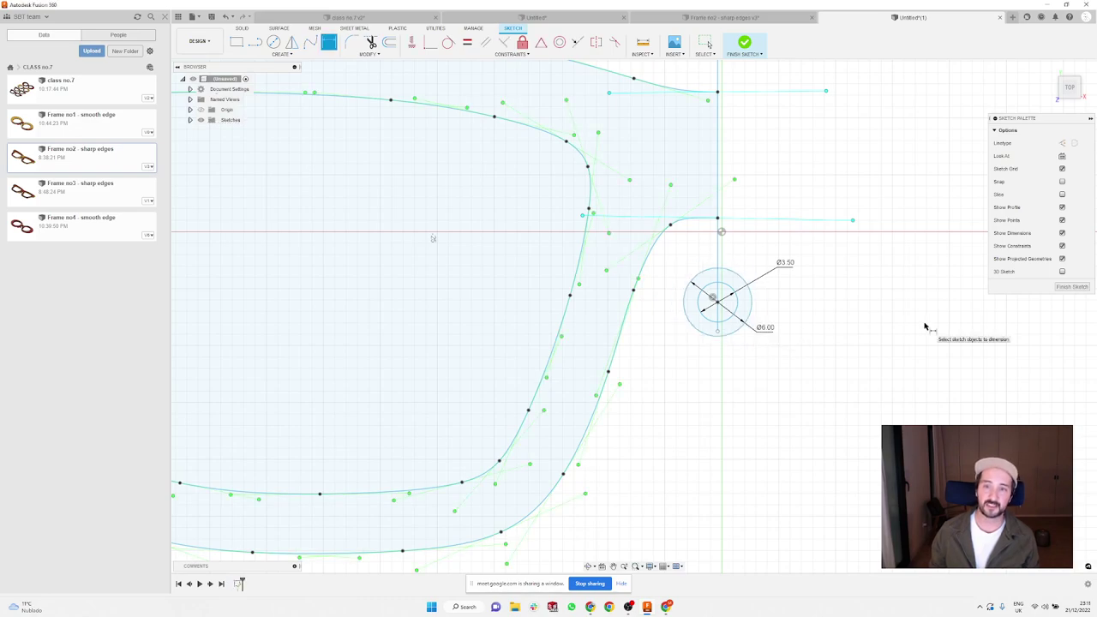
pyautogui.scroll(-3, 707, 298)
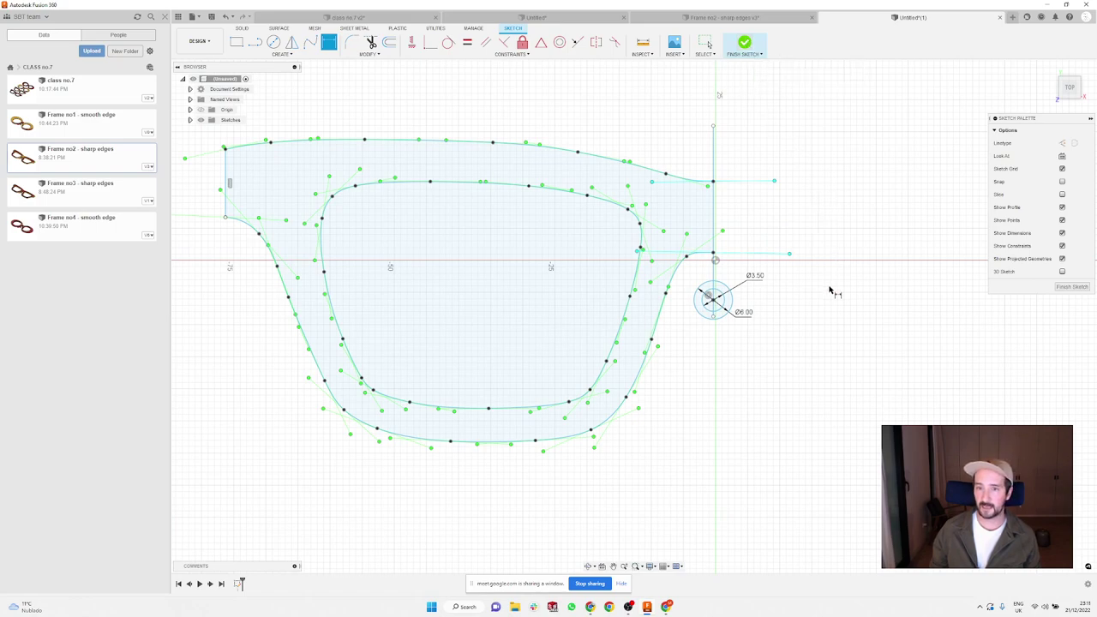
pyautogui.scroll(-2, 829, 291)
pyautogui.keyDown('shift'); pyautogui.moveTo(830, 292); pyautogui.dragTo(805, 244, button='middle'); pyautogui.keyUp('shift')
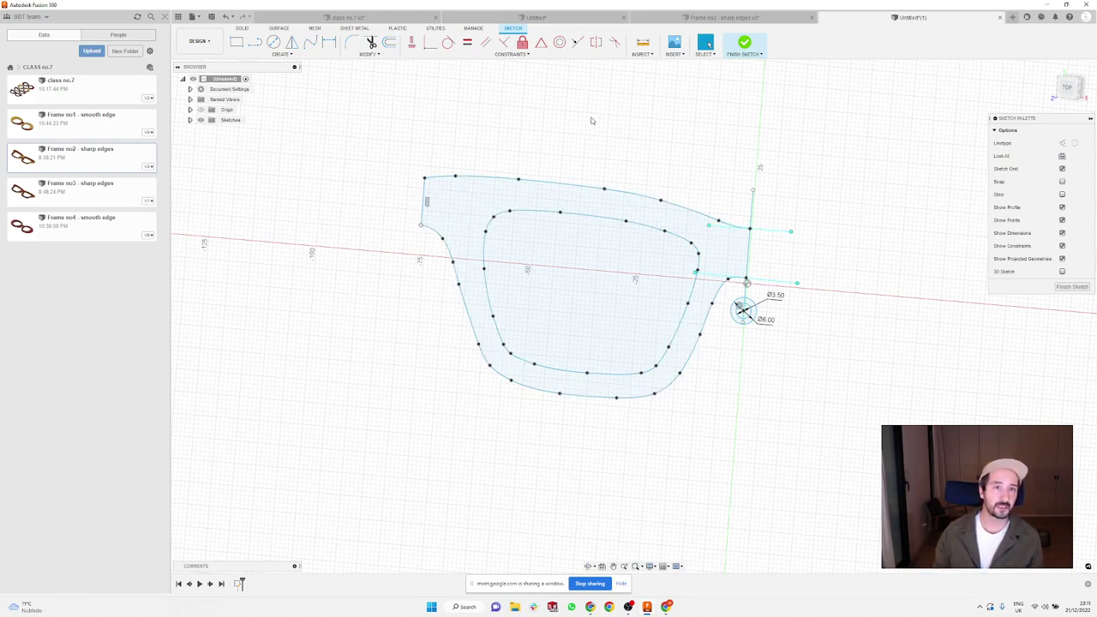
# Step: Extrude the frame ring and hinge ring profiles 5 mm, then orbit to inspect the solid
pyautogui.click(244, 29)
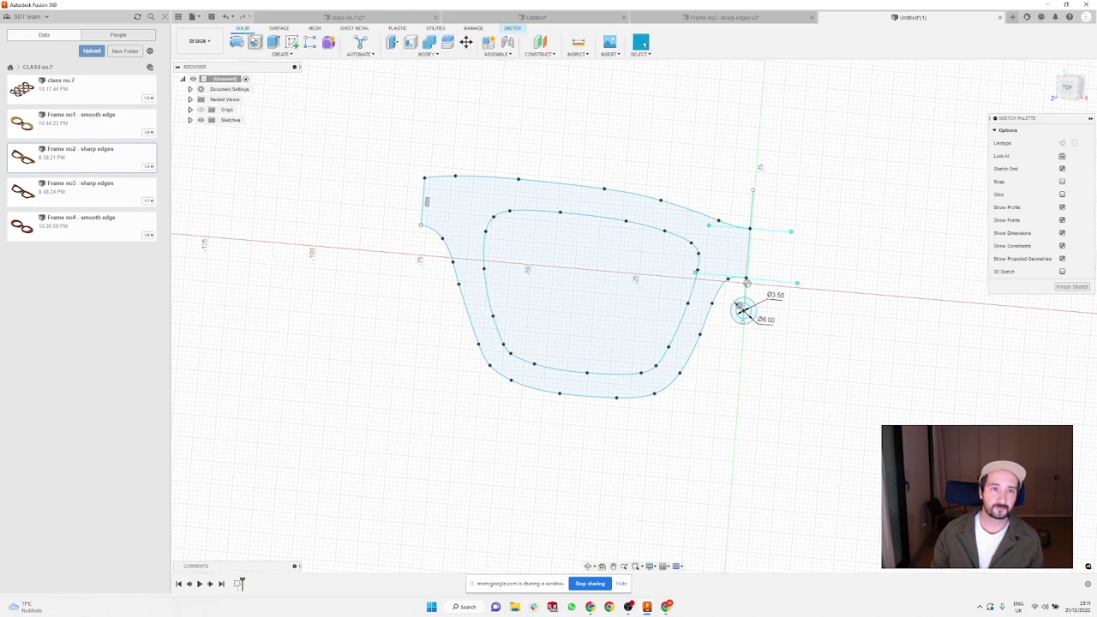
pyautogui.click(274, 42)
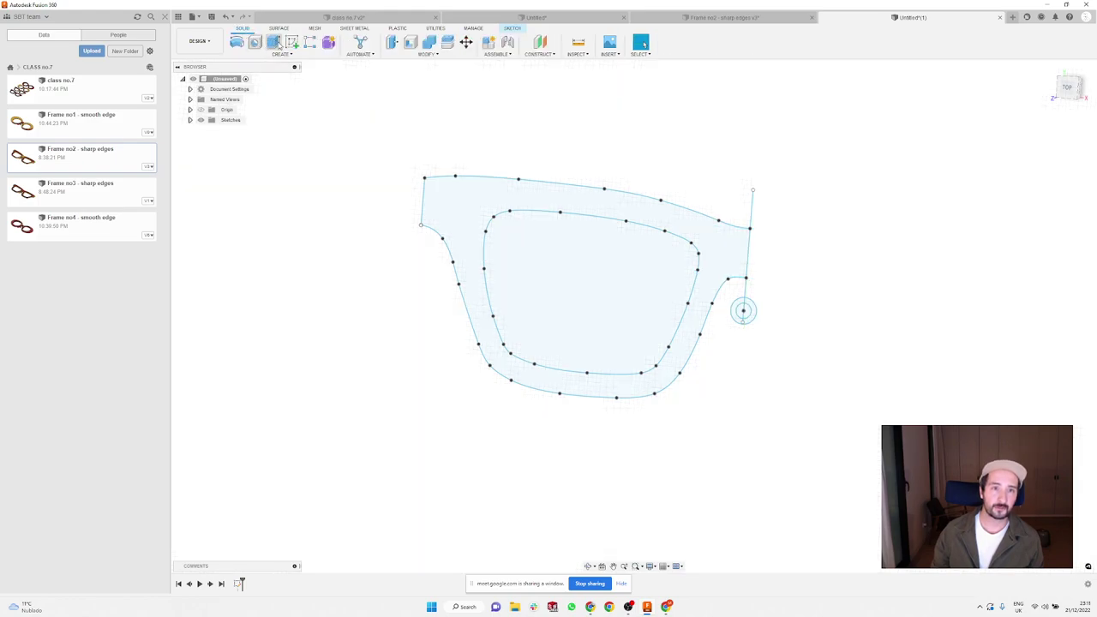
pyautogui.click(468, 202)
pyautogui.scroll(5, 754, 323)
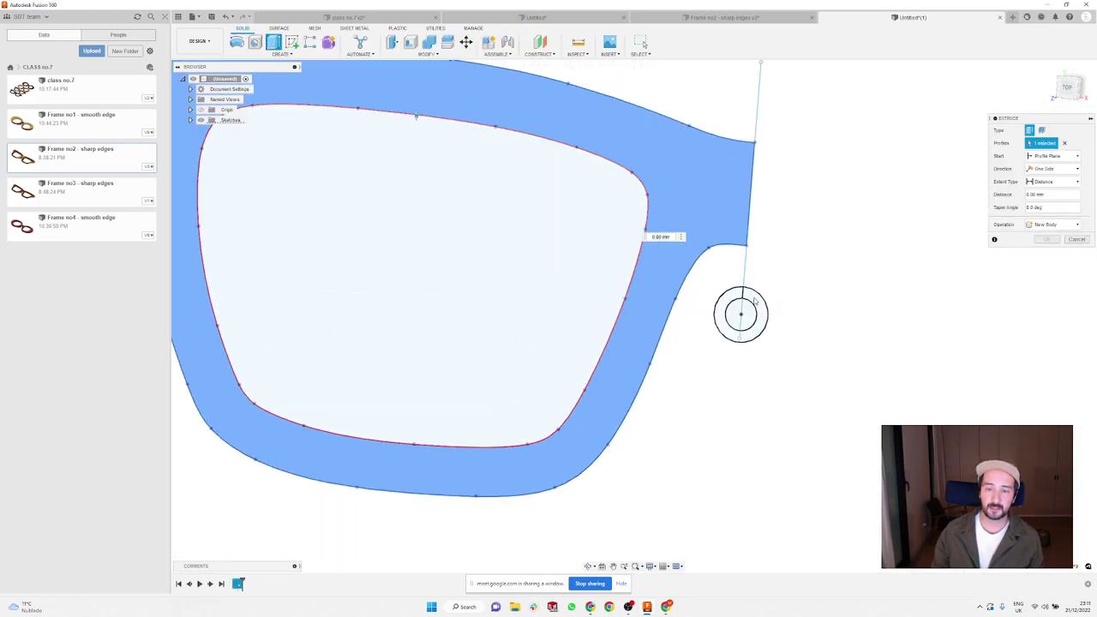
pyautogui.click(754, 302)
pyautogui.scroll(-3, 737, 349)
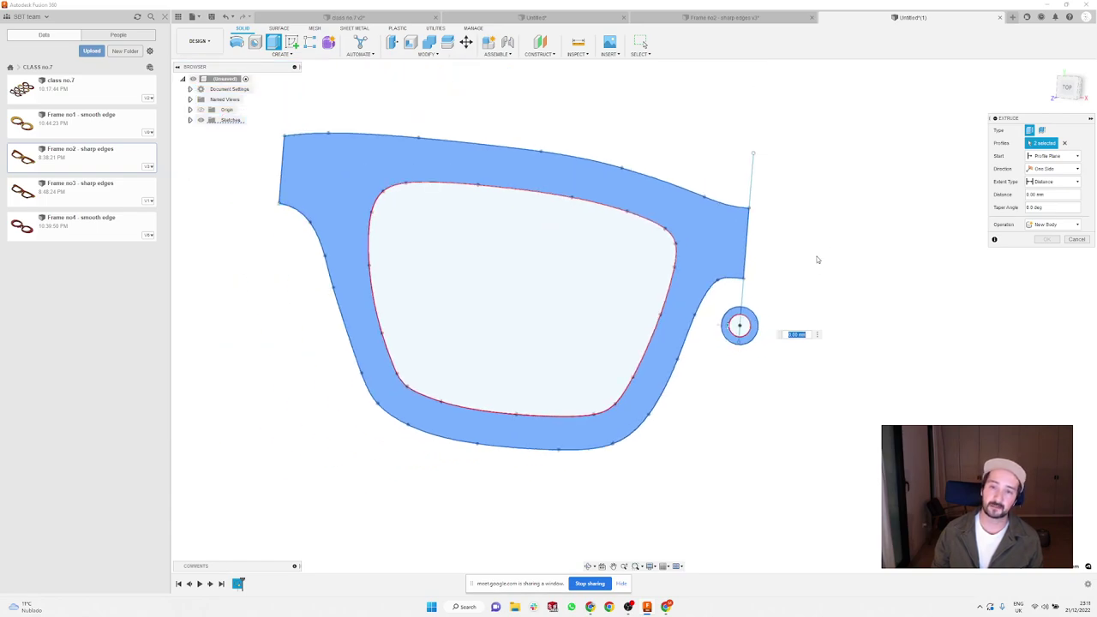
pyautogui.write('5')
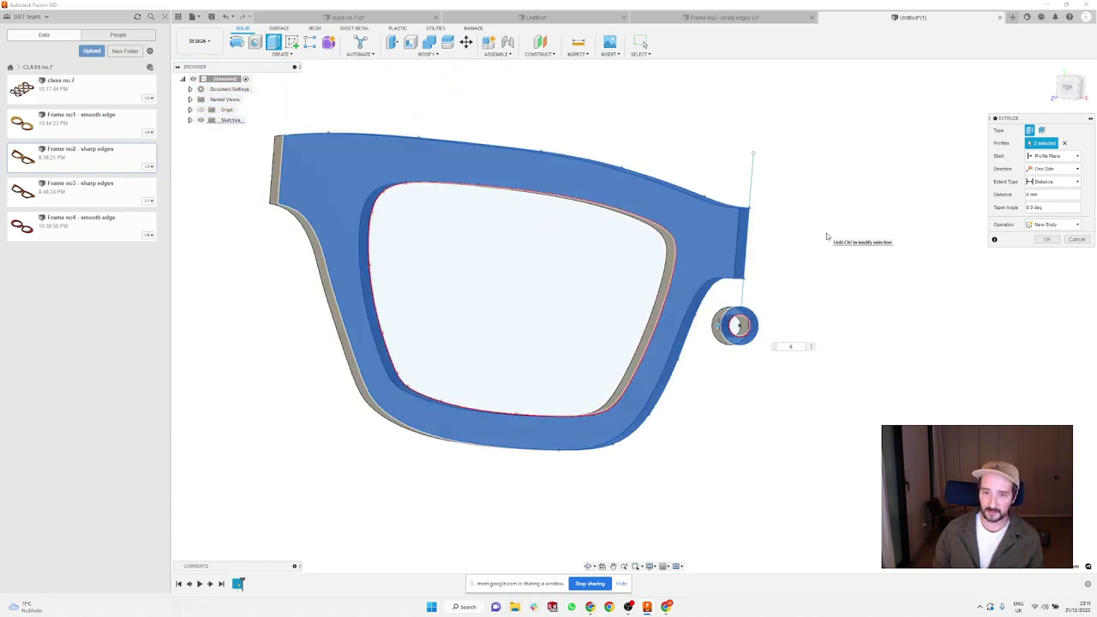
pyautogui.press('Return')
pyautogui.scroll(-2, 806, 283)
pyautogui.keyDown('shift'); pyautogui.moveTo(792, 318); pyautogui.dragTo(737, 188, button='middle'); pyautogui.keyUp('shift')
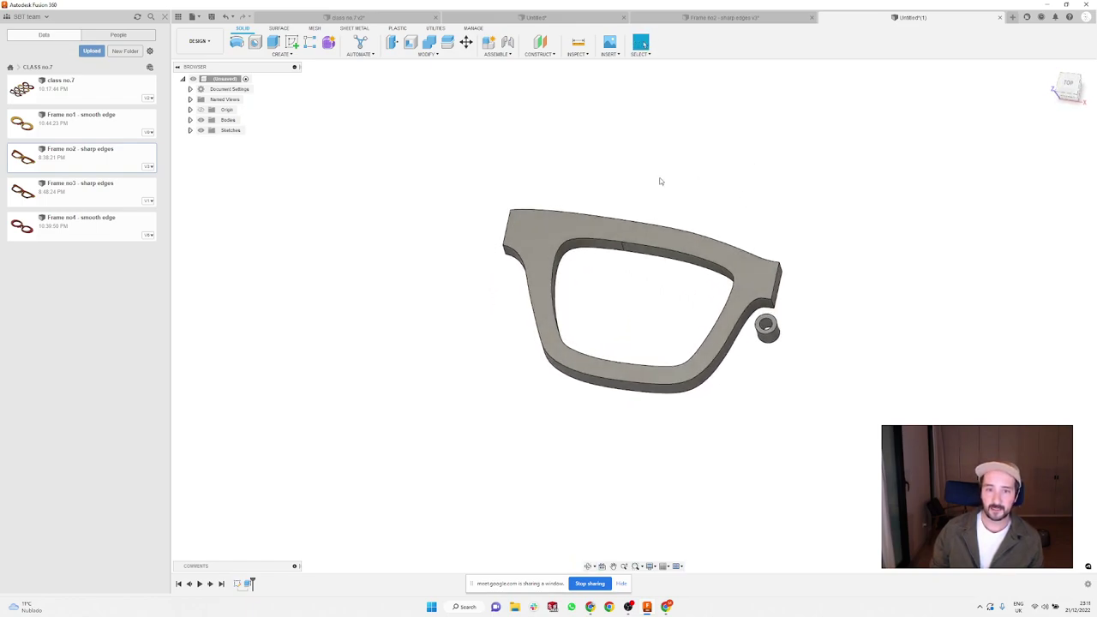
pyautogui.scroll(1, 569, 208)
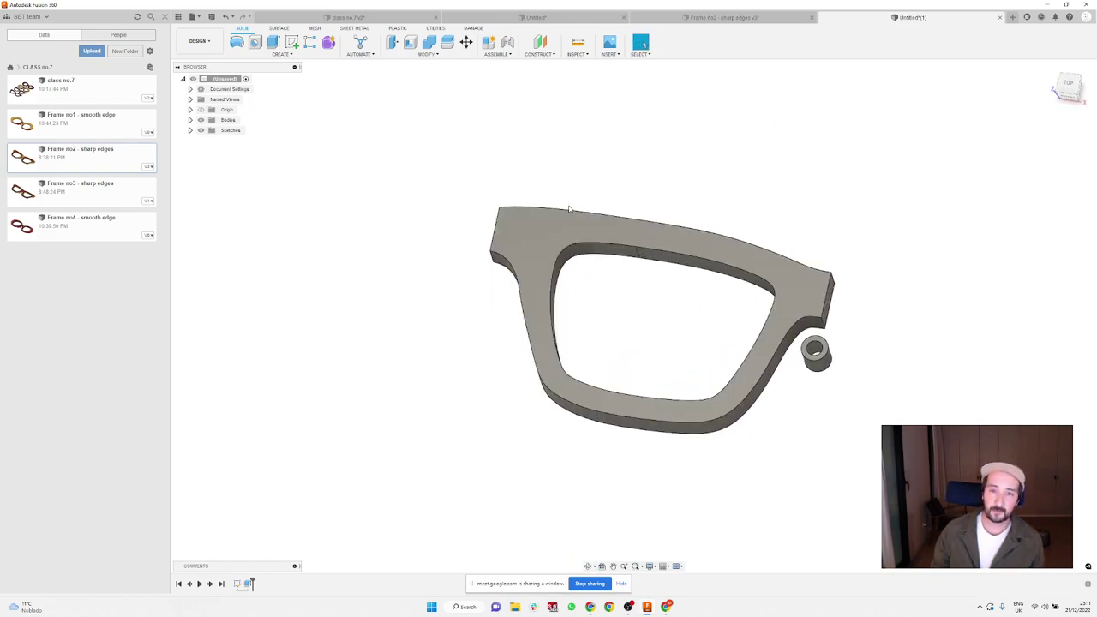
pyautogui.moveTo(618, 155)
pyautogui.keyDown('shift'); pyautogui.mouseDown(button='middle')
pyautogui.moveTo(605, 179)
pyautogui.moveTo(610, 167)
pyautogui.mouseUp(button='middle'); pyautogui.keyUp('shift')
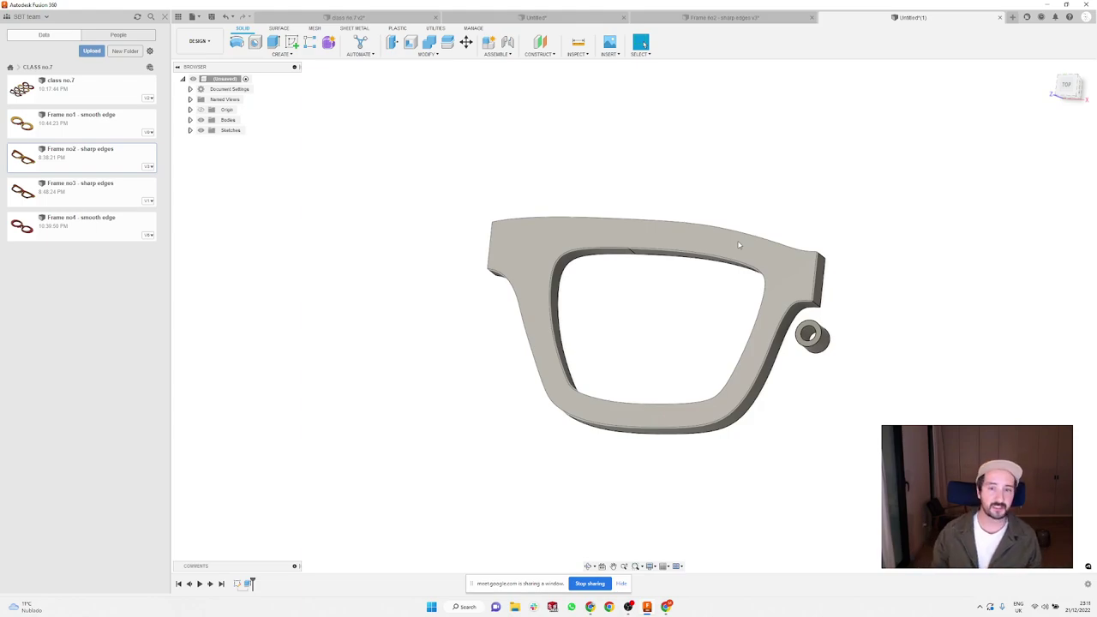
# Step: Start a new sketch on the frame's flat front face
pyautogui.click(291, 41)
pyautogui.click(819, 282)
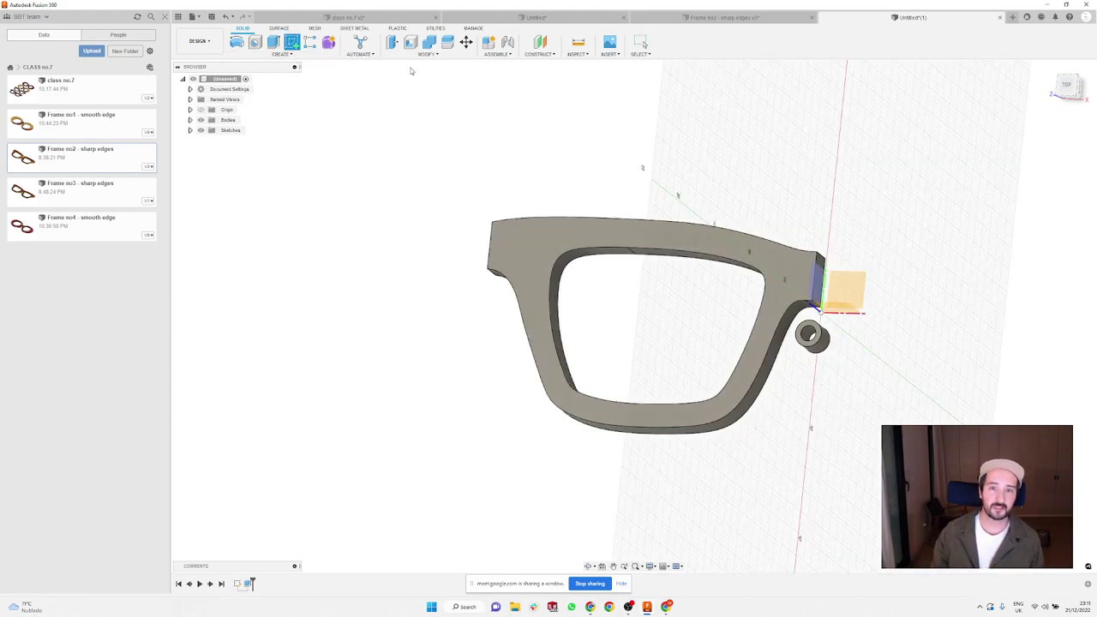
pyautogui.click(541, 248)
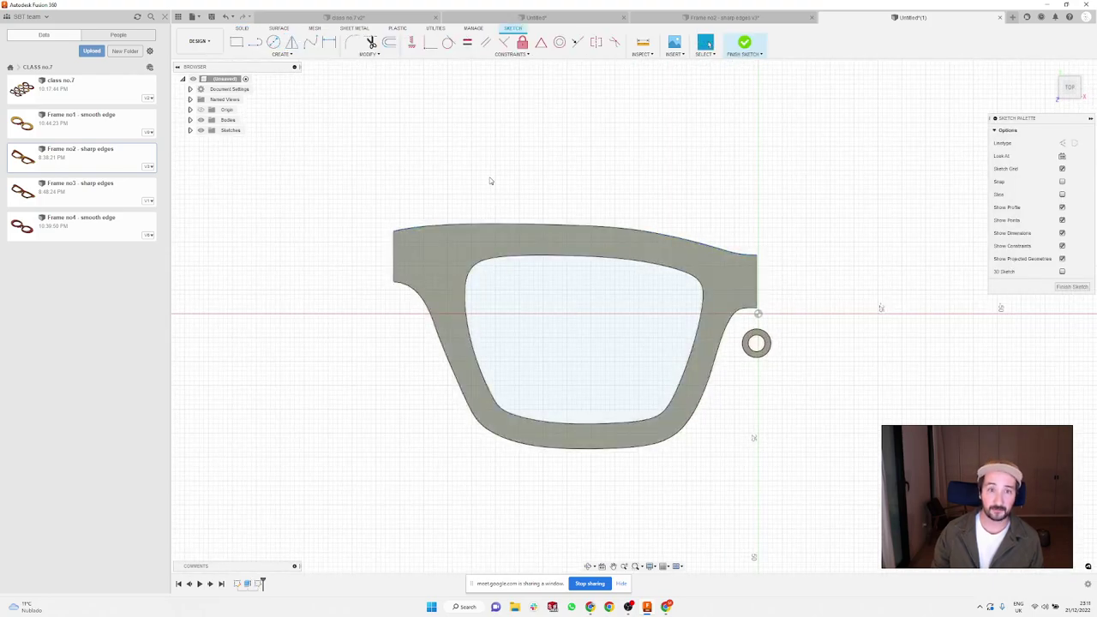
# Step: Offset the lens-opening edge 4.247 mm outward into the rim
pyautogui.click(388, 42)
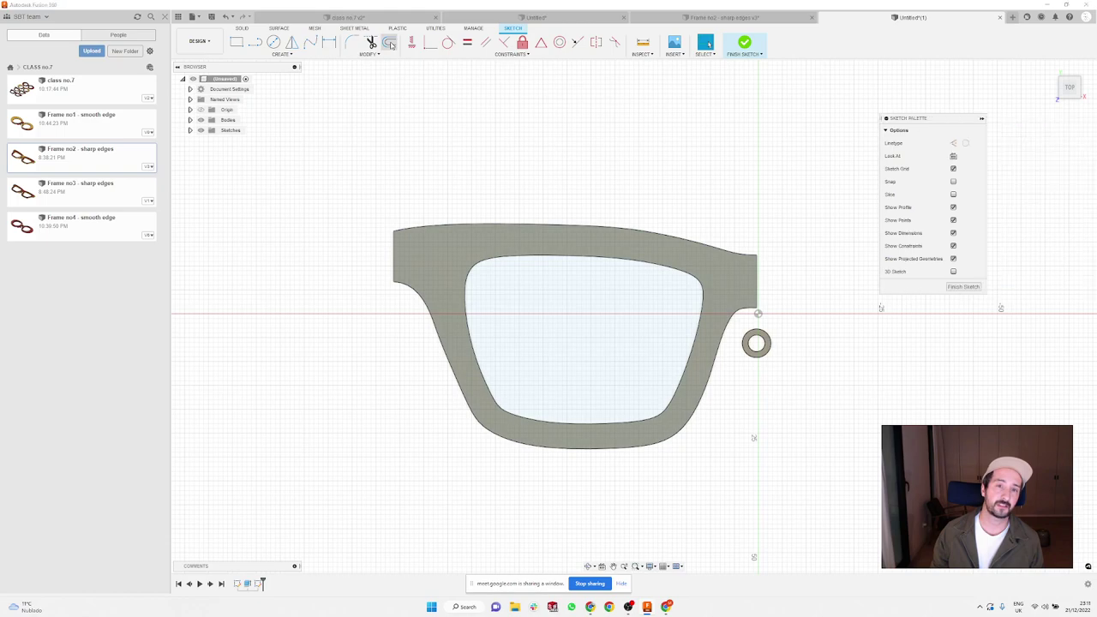
pyautogui.click(497, 260)
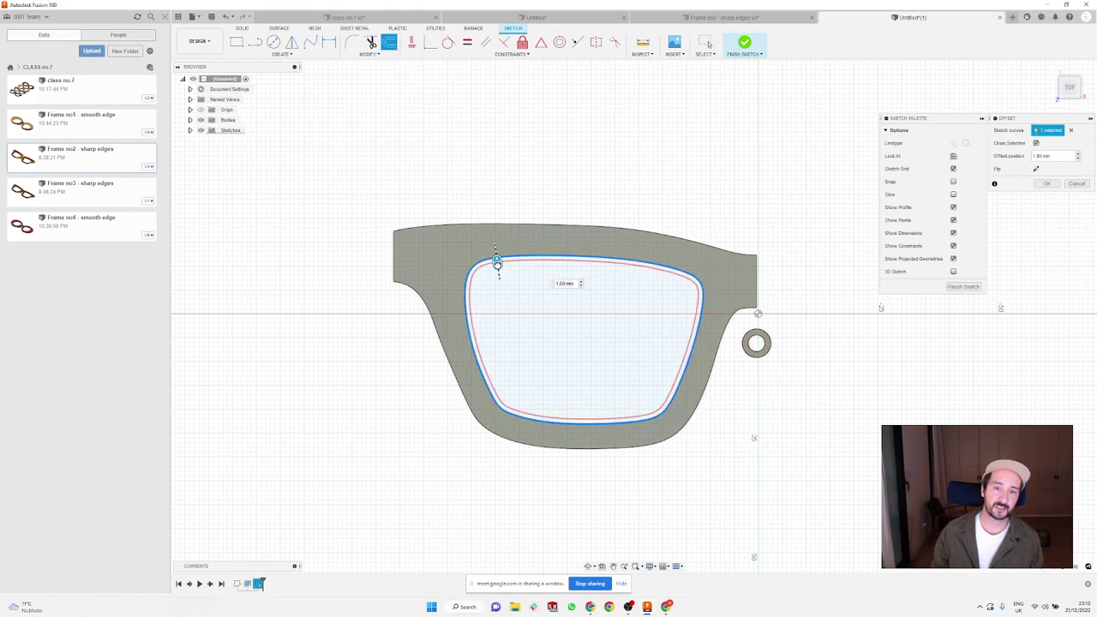
pyautogui.moveTo(497, 260); pyautogui.dragTo(497, 238)
pyautogui.scroll(4, 449, 360)
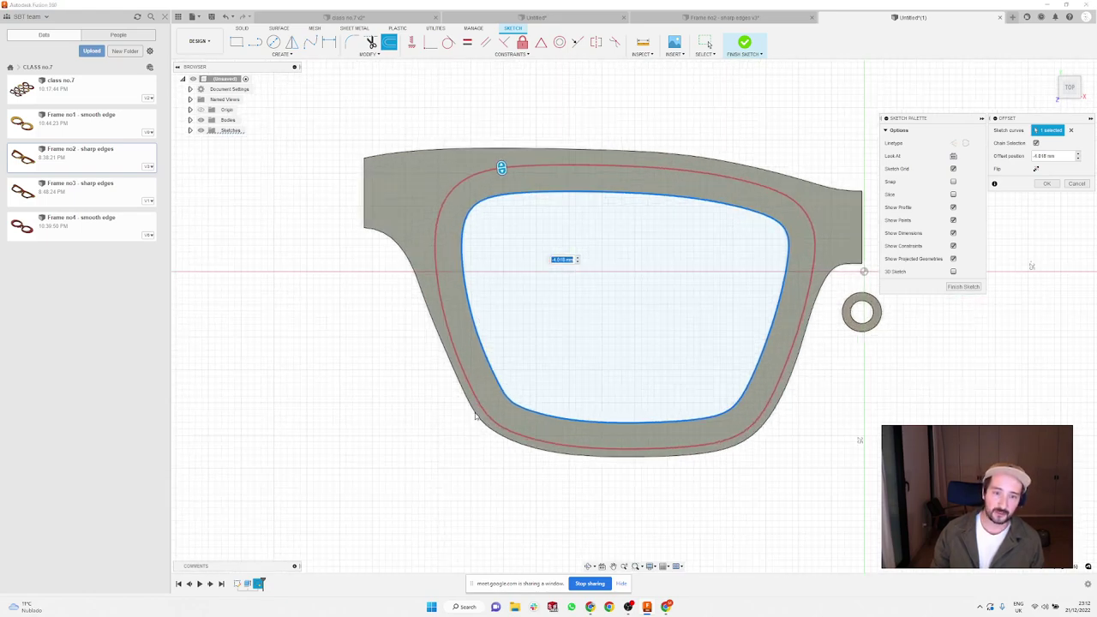
pyautogui.scroll(1, 449, 360)
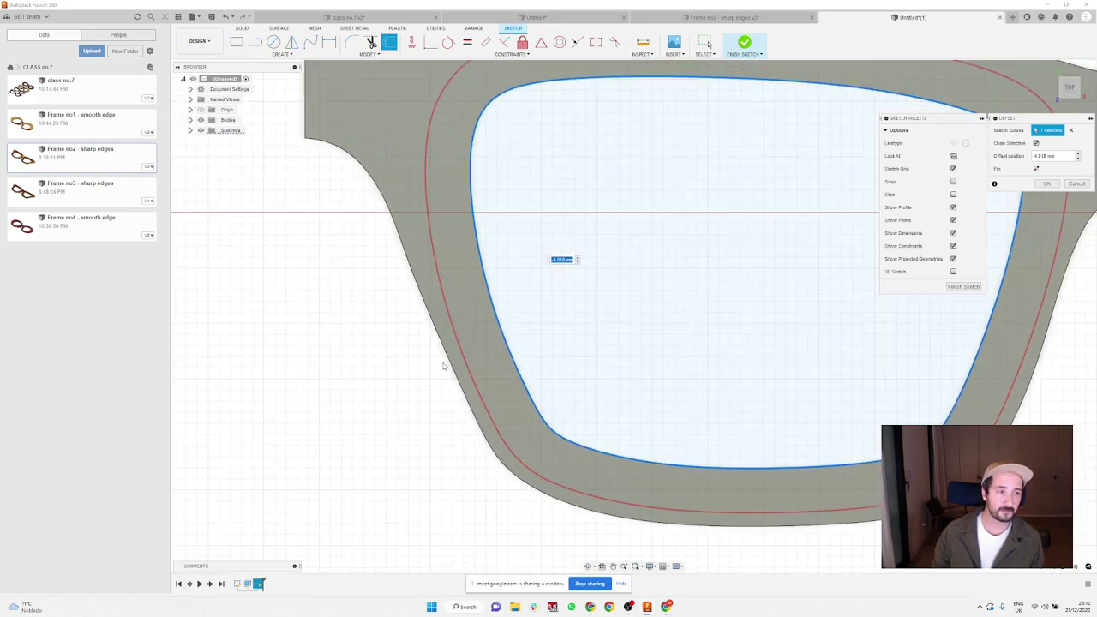
pyautogui.scroll(-2, 443, 366)
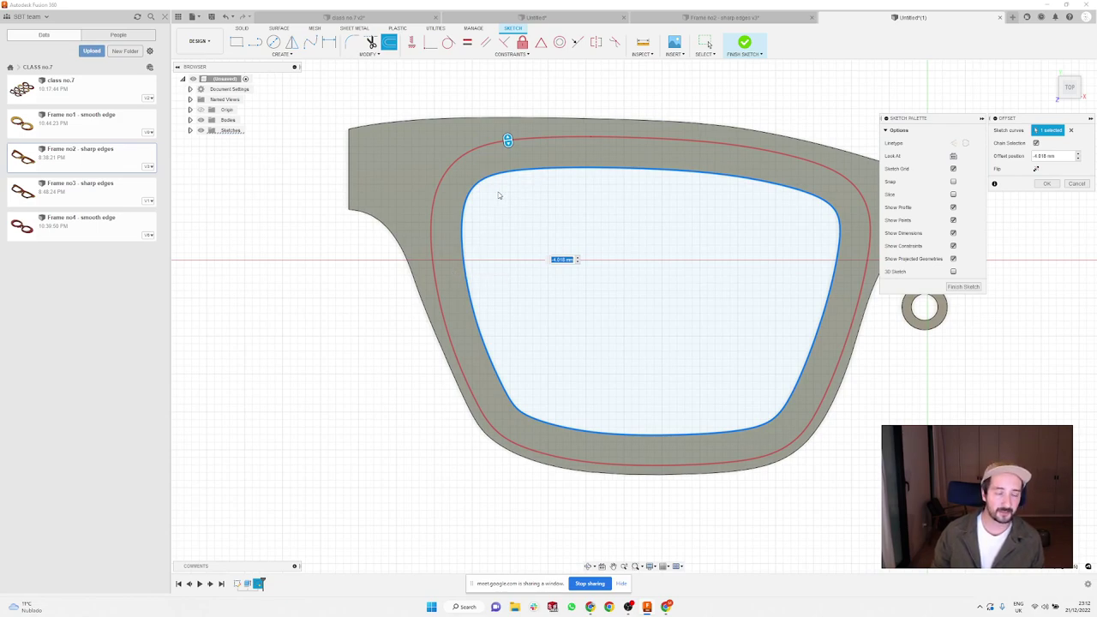
pyautogui.scroll(-2, 306, 291)
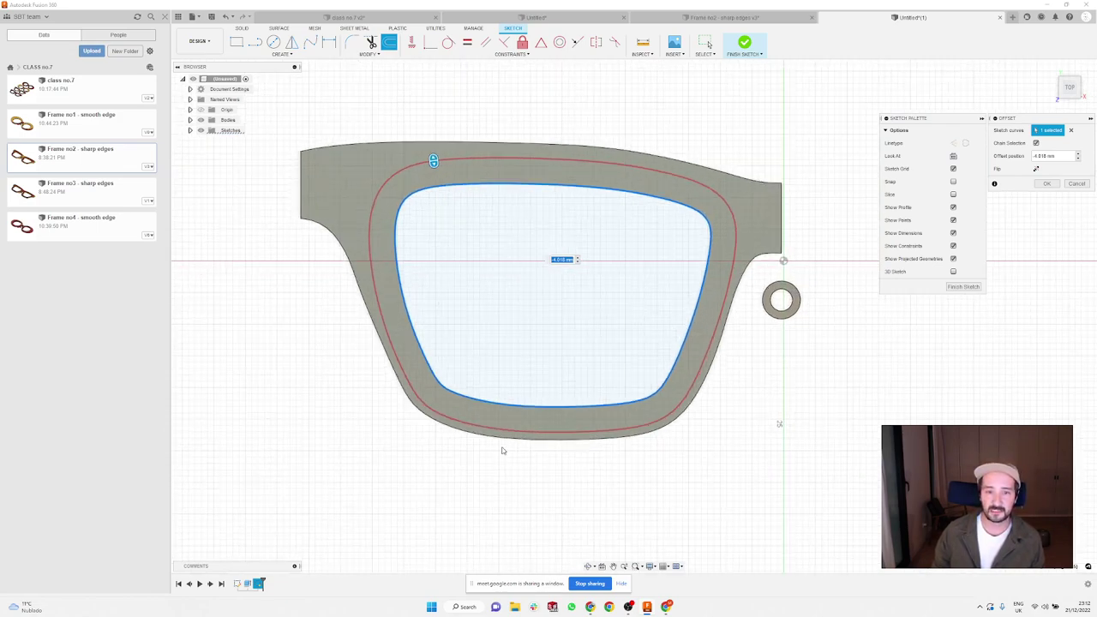
pyautogui.moveTo(434, 162); pyautogui.dragTo(434, 159)
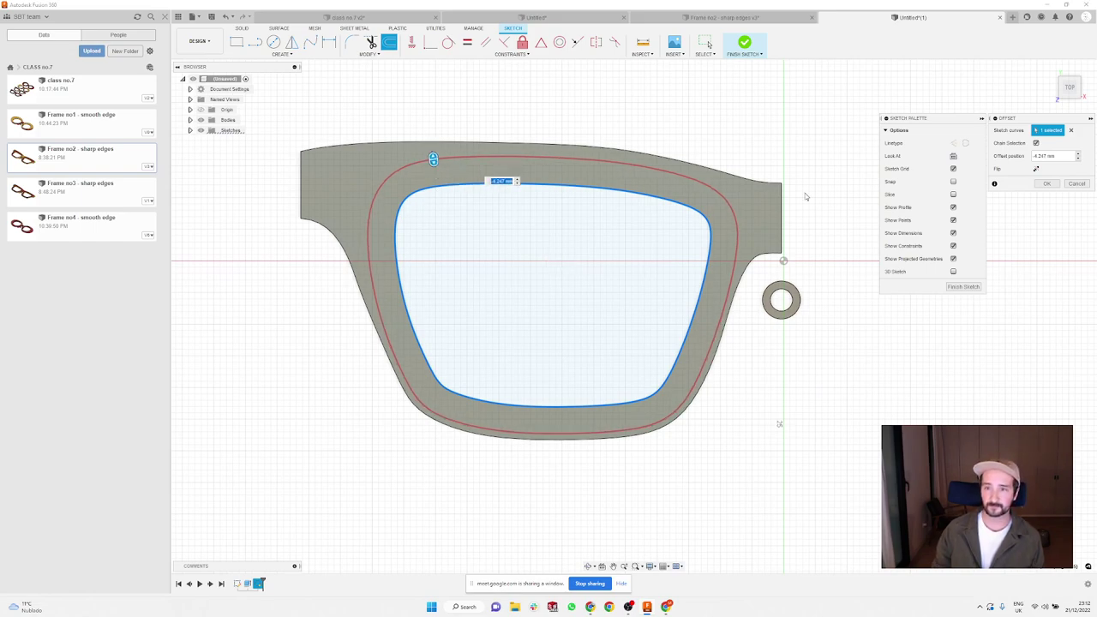
pyautogui.click(1049, 184)
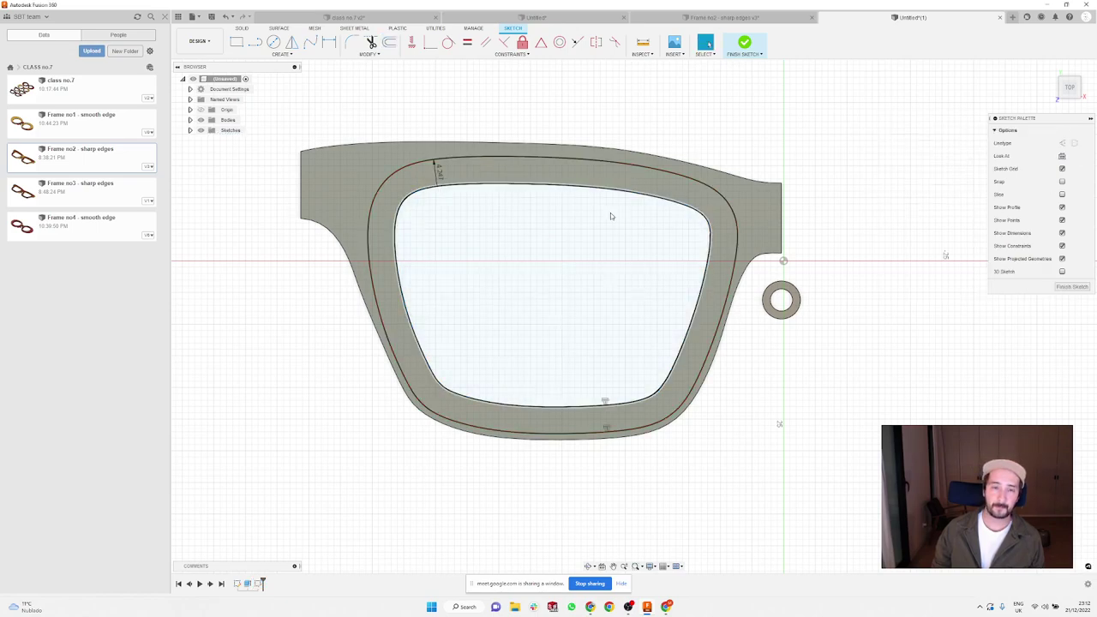
# Step: Check the offset ring in 3D, then return to the exact top view
pyautogui.click(388, 193)
pyautogui.keyDown('shift'); pyautogui.moveTo(783, 417); pyautogui.dragTo(741, 418, button='middle'); pyautogui.keyUp('shift')
pyautogui.click(434, 123)
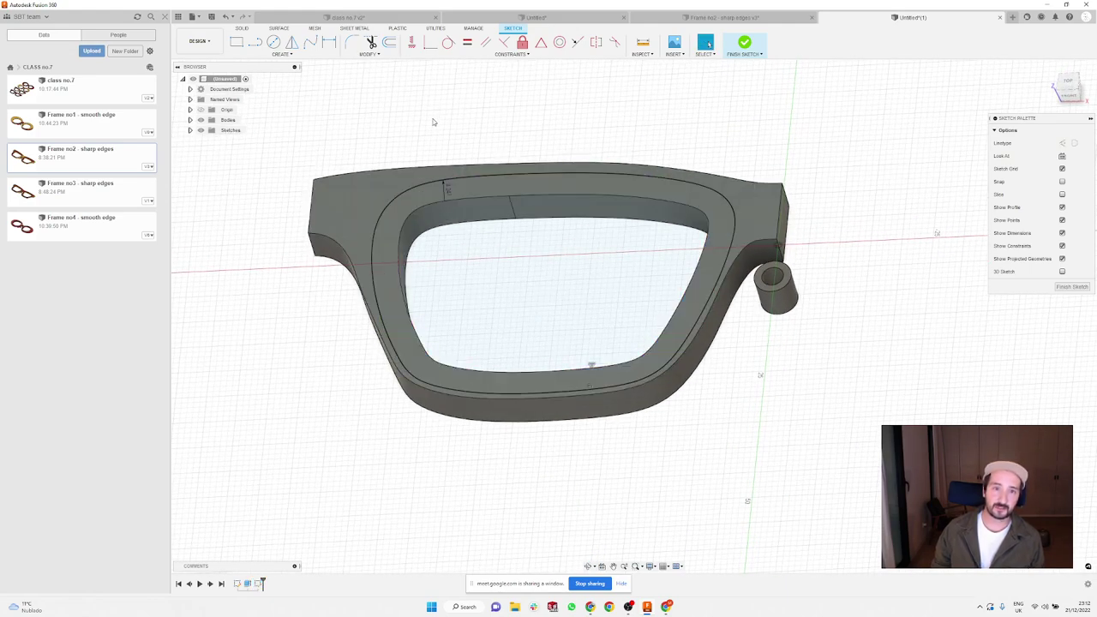
pyautogui.keyDown('shift'); pyautogui.moveTo(434, 122); pyautogui.dragTo(650, 133, button='middle'); pyautogui.keyUp('shift')
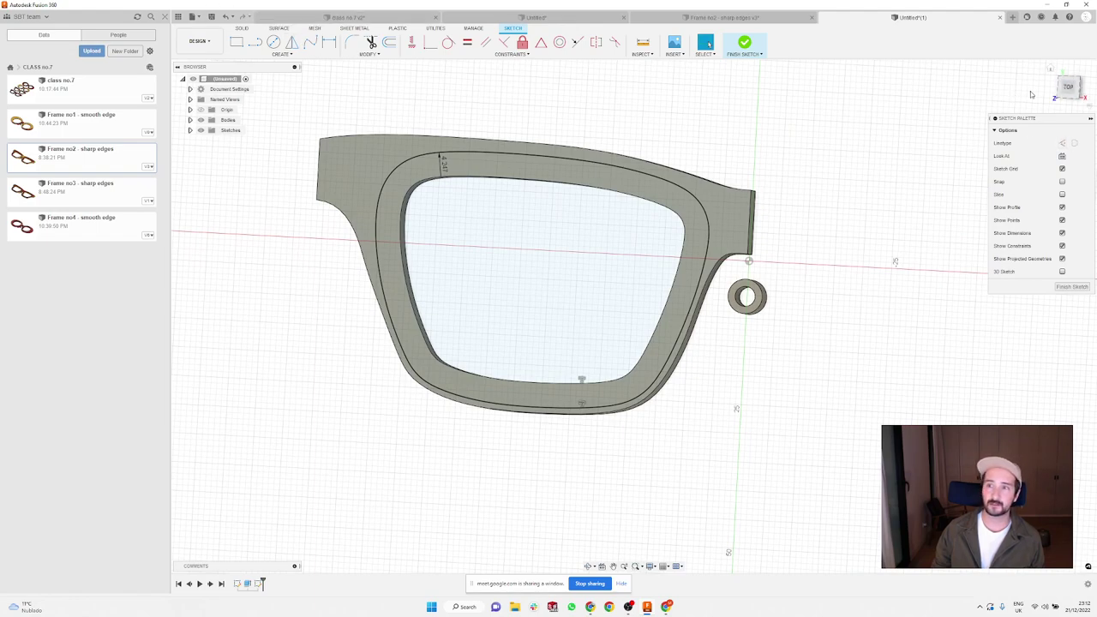
pyautogui.click(1068, 87)
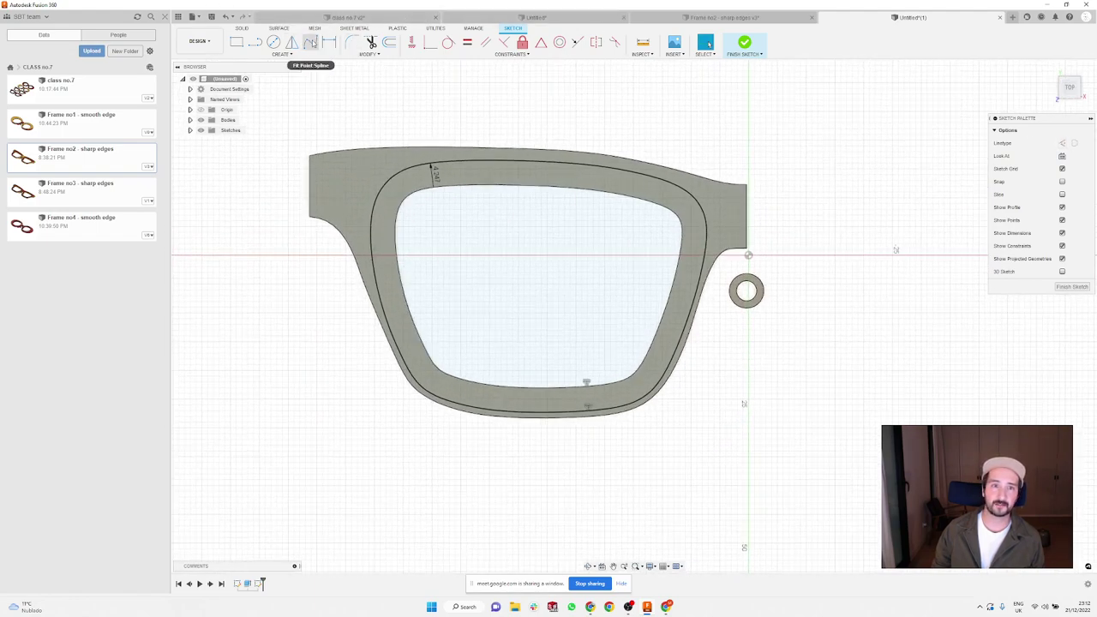
# Step: Draw a spline from the offset curve out to the frame's left edge
pyautogui.click(311, 42)
pyautogui.scroll(4, 428, 161)
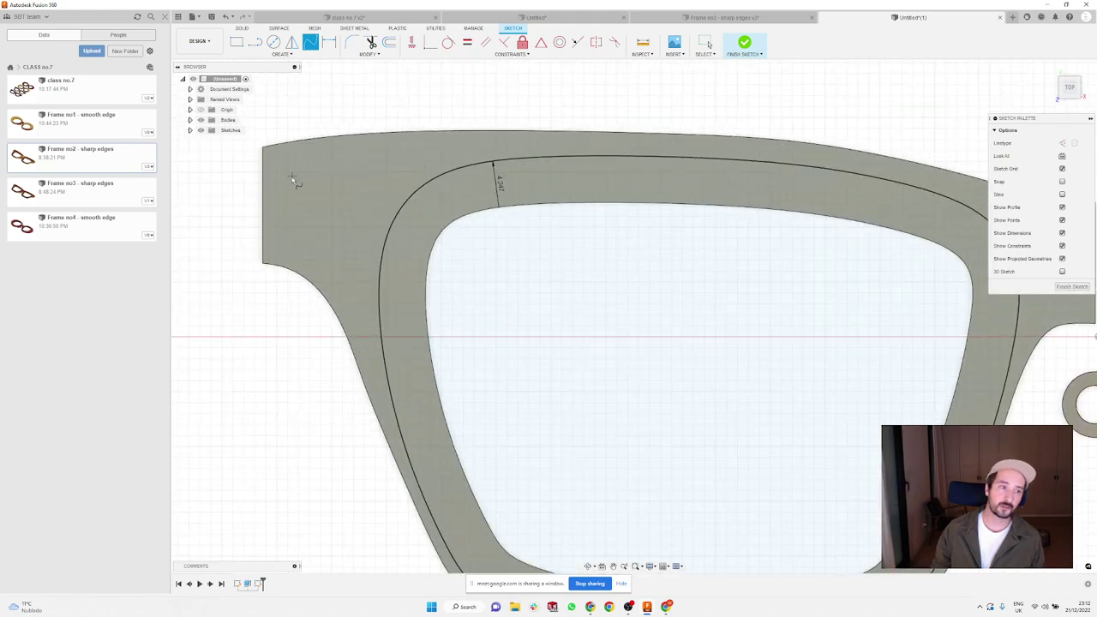
pyautogui.click(513, 160)
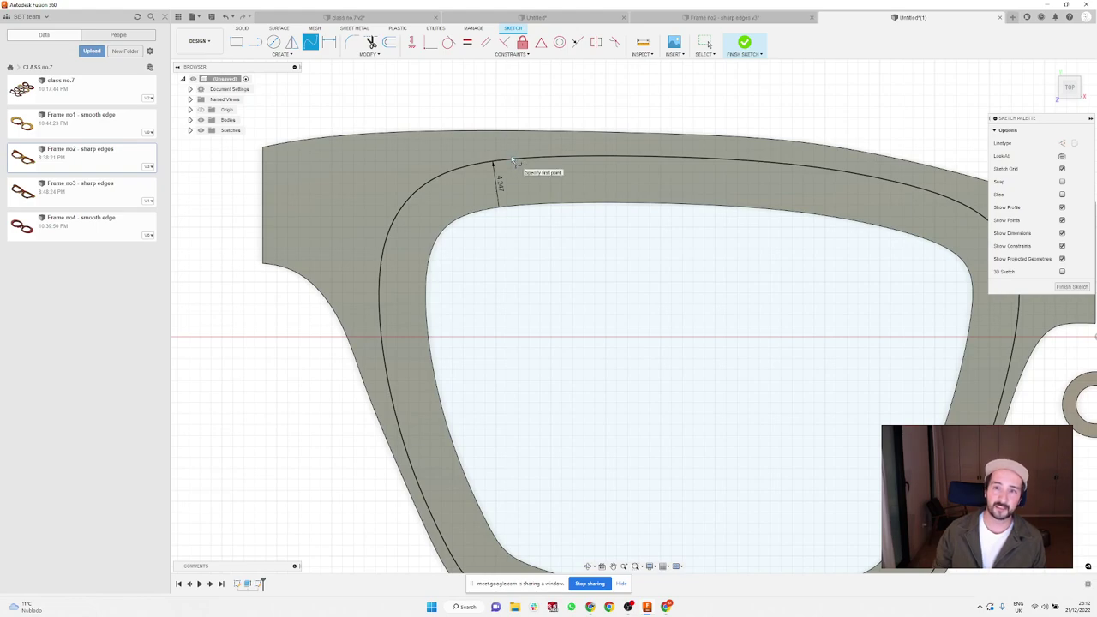
pyautogui.scroll(3, 423, 164)
pyautogui.click(422, 160)
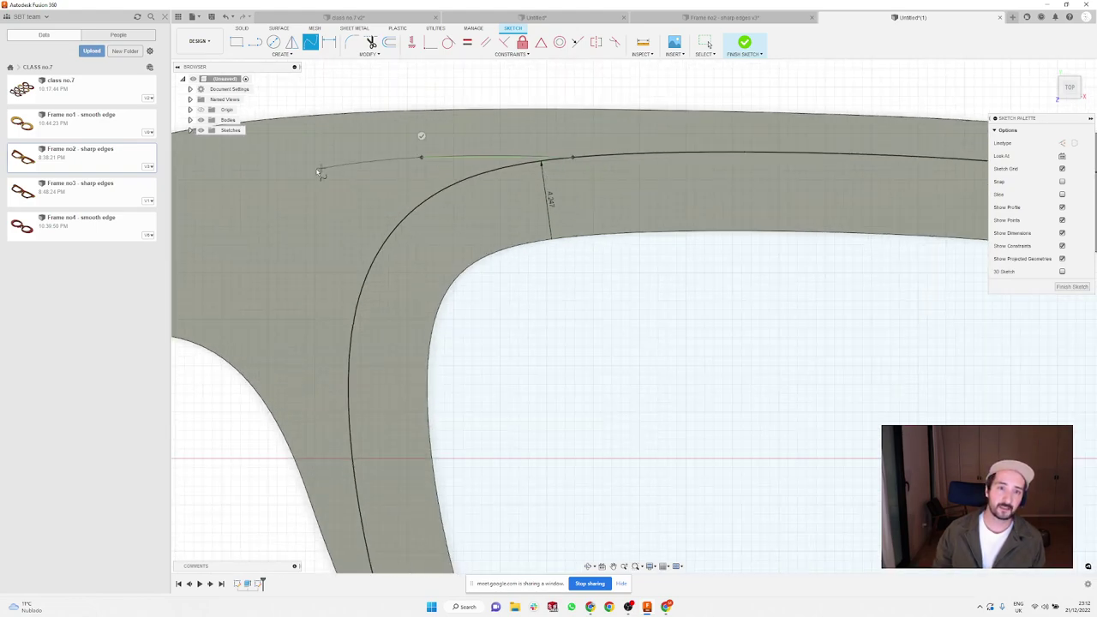
pyautogui.scroll(-2, 301, 166)
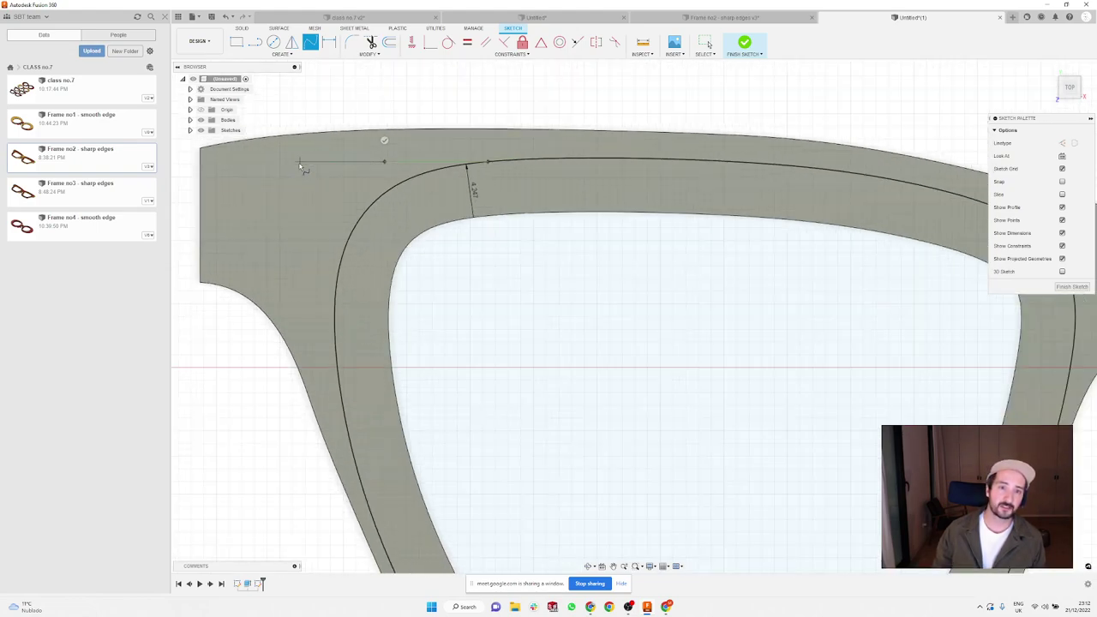
pyautogui.click(255, 175)
# Step: Add a vertical line down from the spline end and a second spline to the inner rim
pyautogui.click(255, 41)
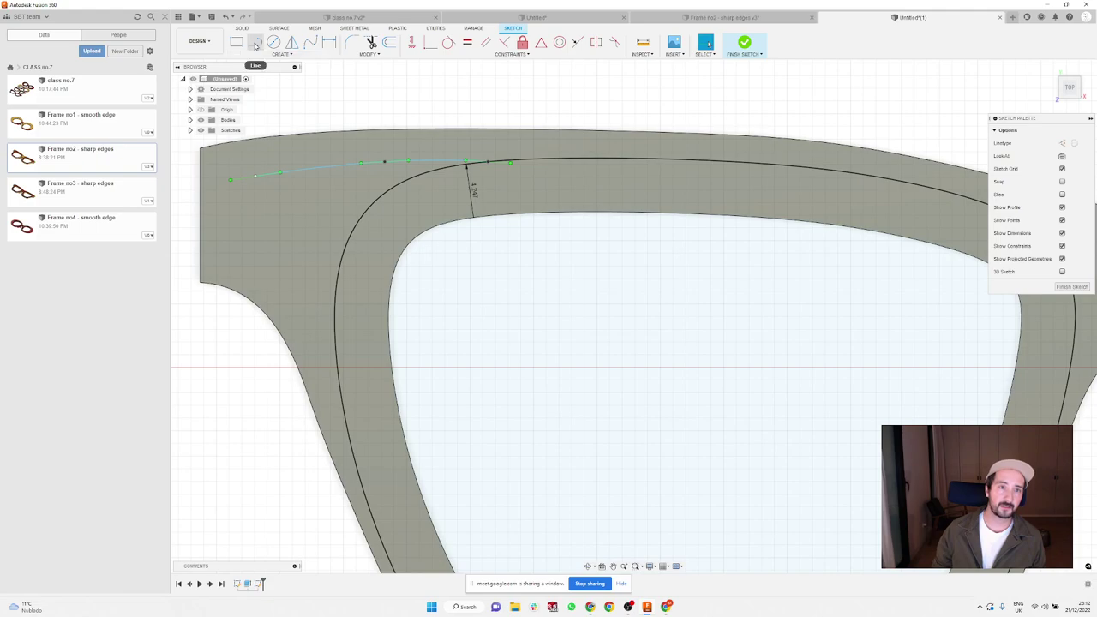
pyautogui.click(254, 247)
pyautogui.press('Escape')
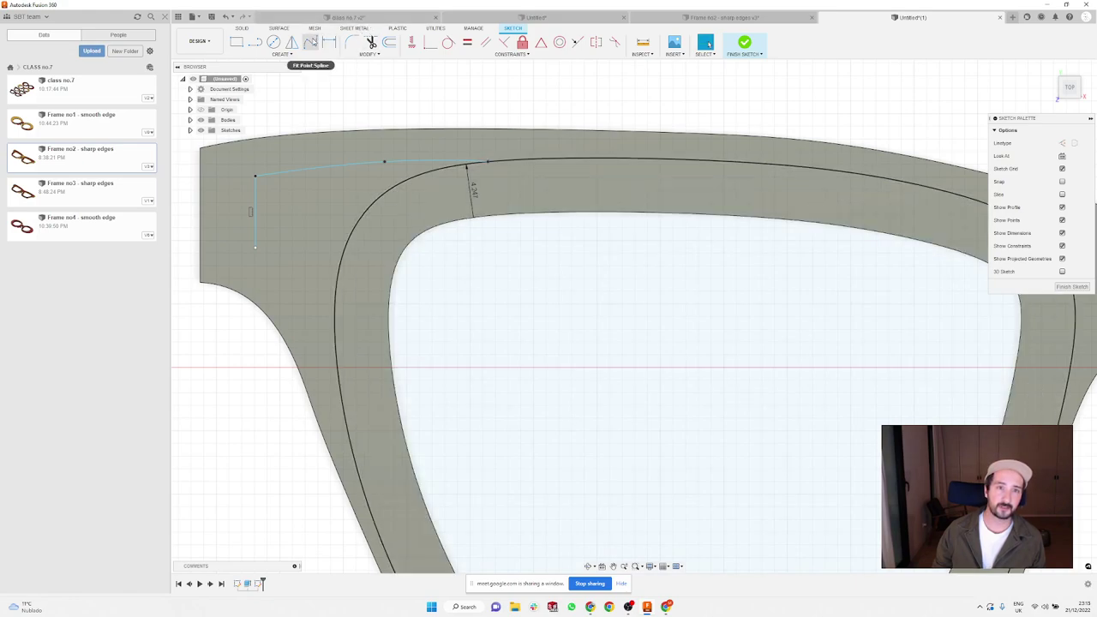
pyautogui.click(310, 42)
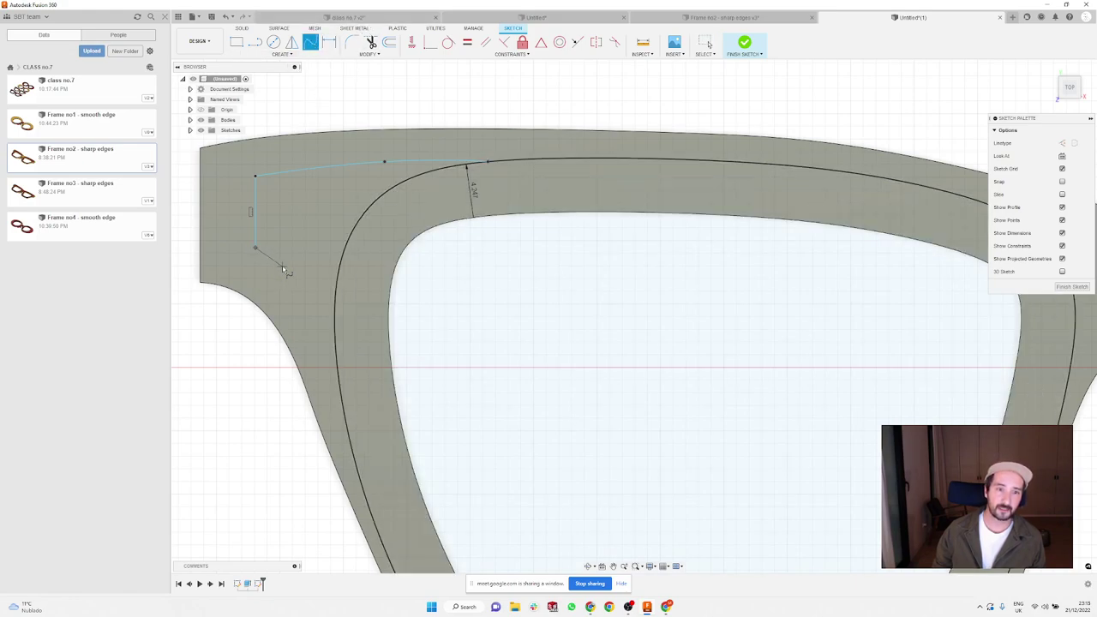
pyautogui.doubleClick(355, 462)
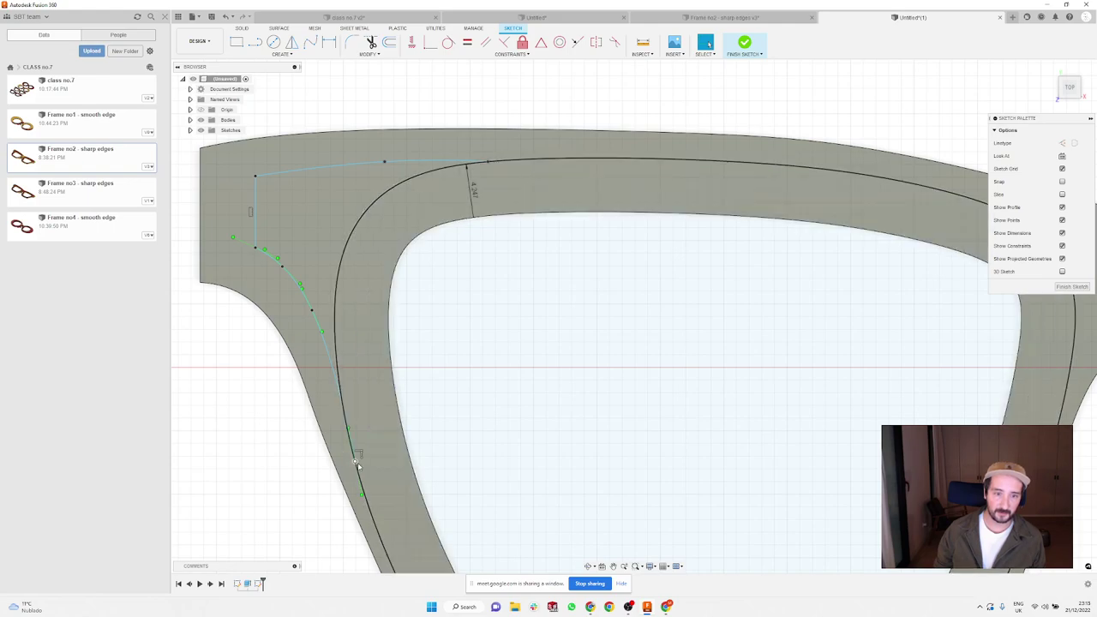
pyautogui.click(342, 396)
pyautogui.scroll(-4, 342, 377)
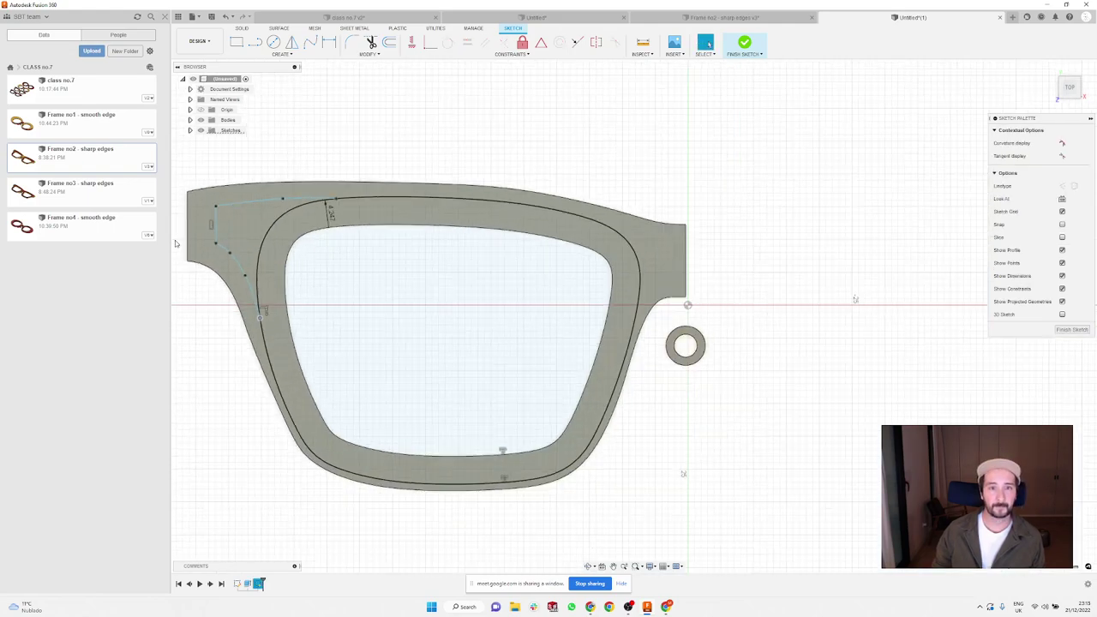
pyautogui.keyDown('shift'); pyautogui.moveTo(403, 140); pyautogui.dragTo(342, 76, button='middle'); pyautogui.keyUp('shift')
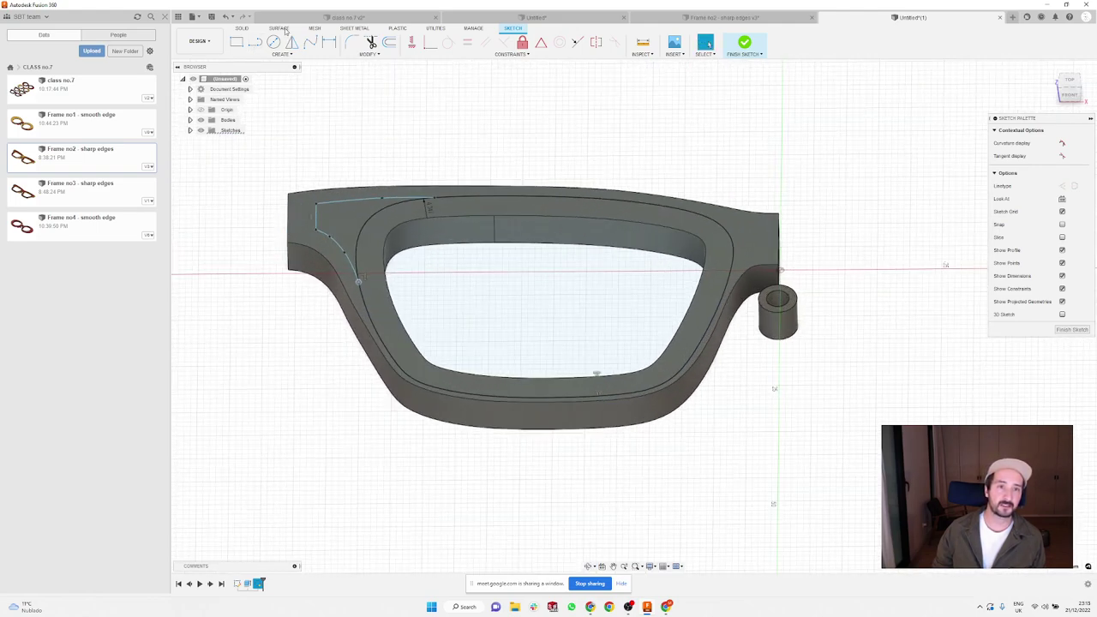
# Step: Cut the triangular temple corner and frame band profiles 2 mm deep
pyautogui.click(245, 28)
pyautogui.click(273, 42)
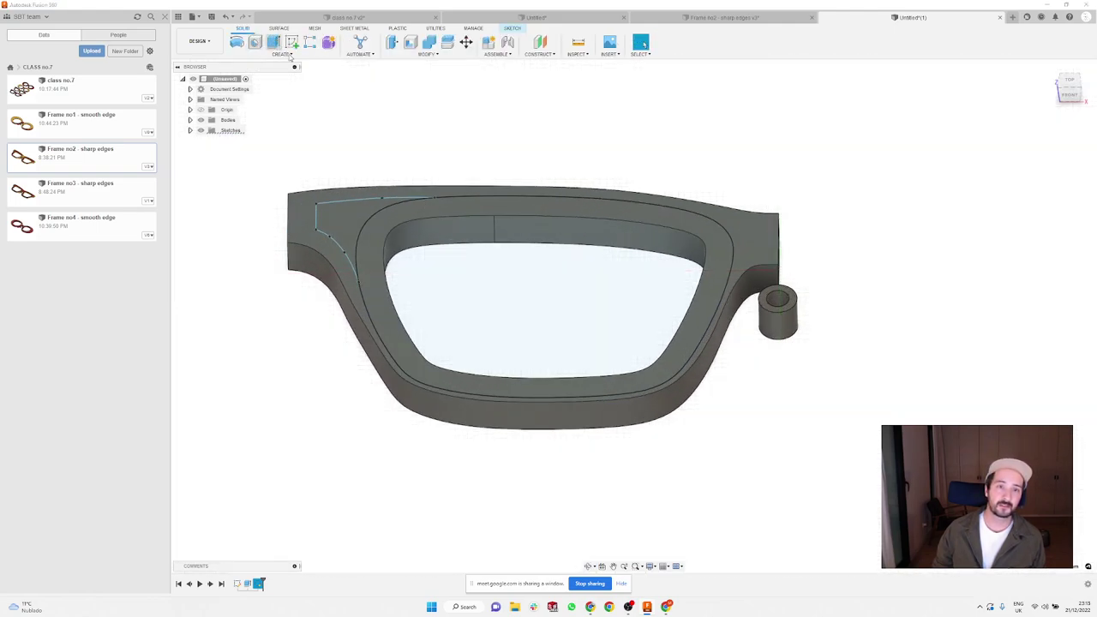
pyautogui.click(326, 226)
pyautogui.click(339, 221)
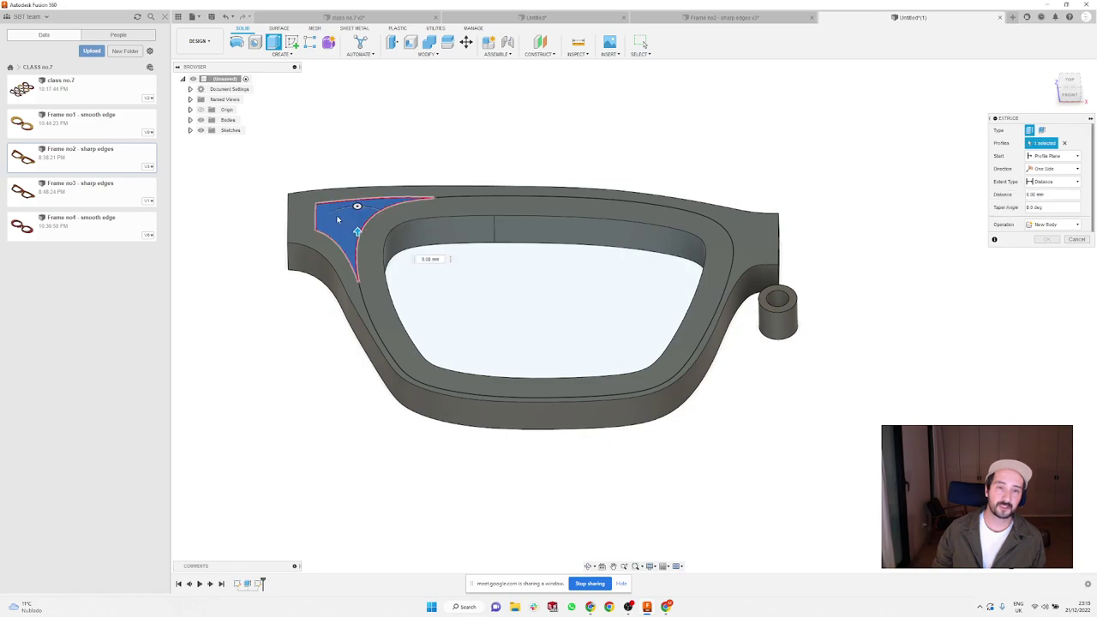
pyautogui.click(497, 207)
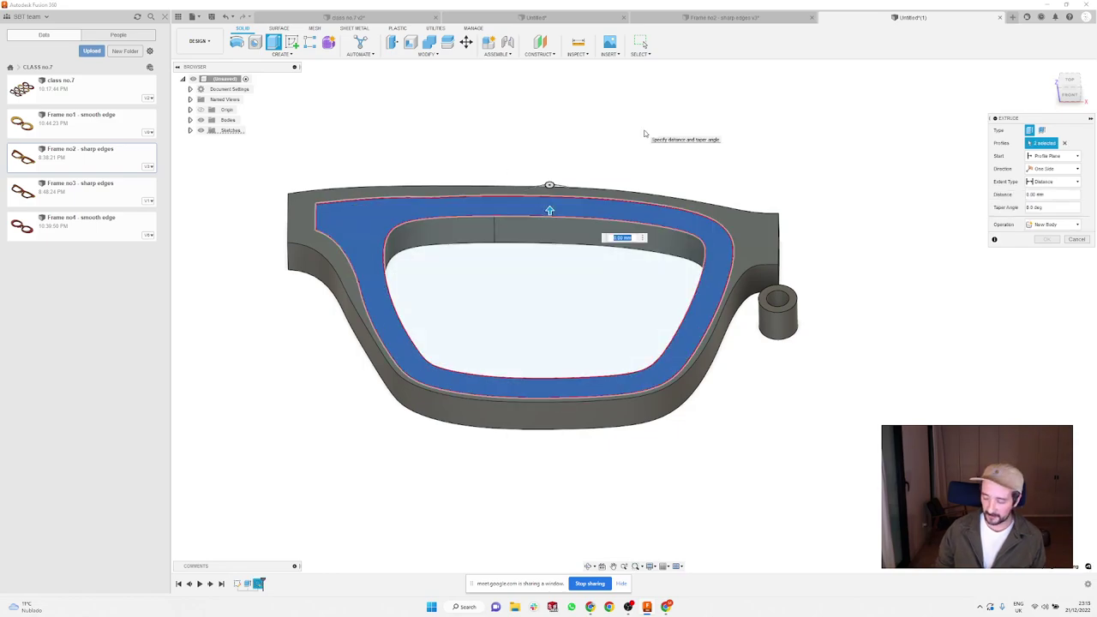
pyautogui.write('-2')
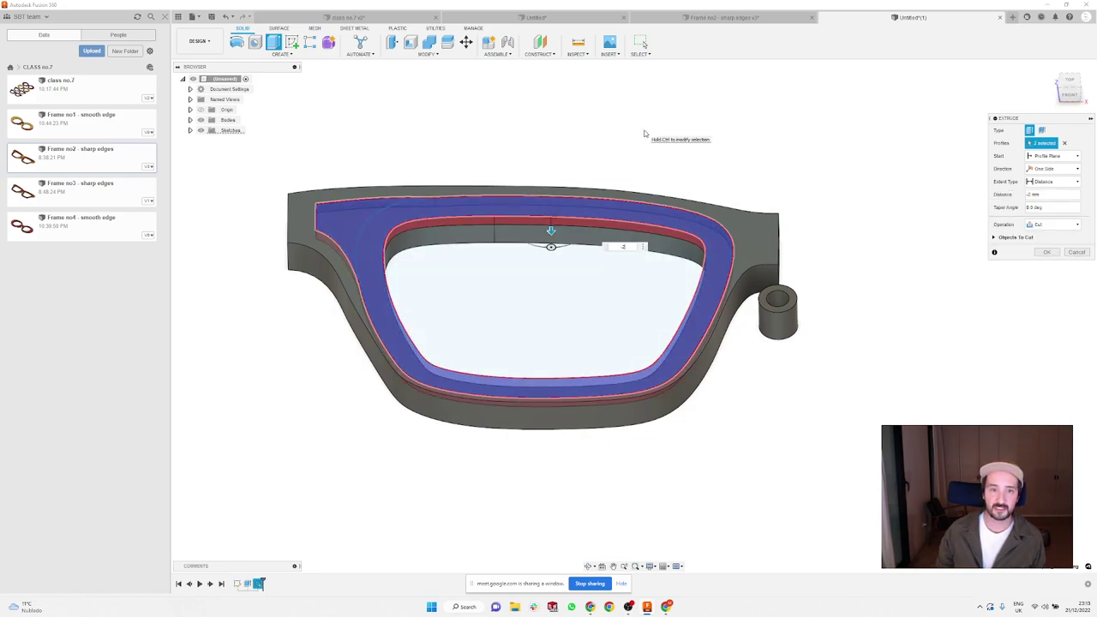
pyautogui.press('Return')
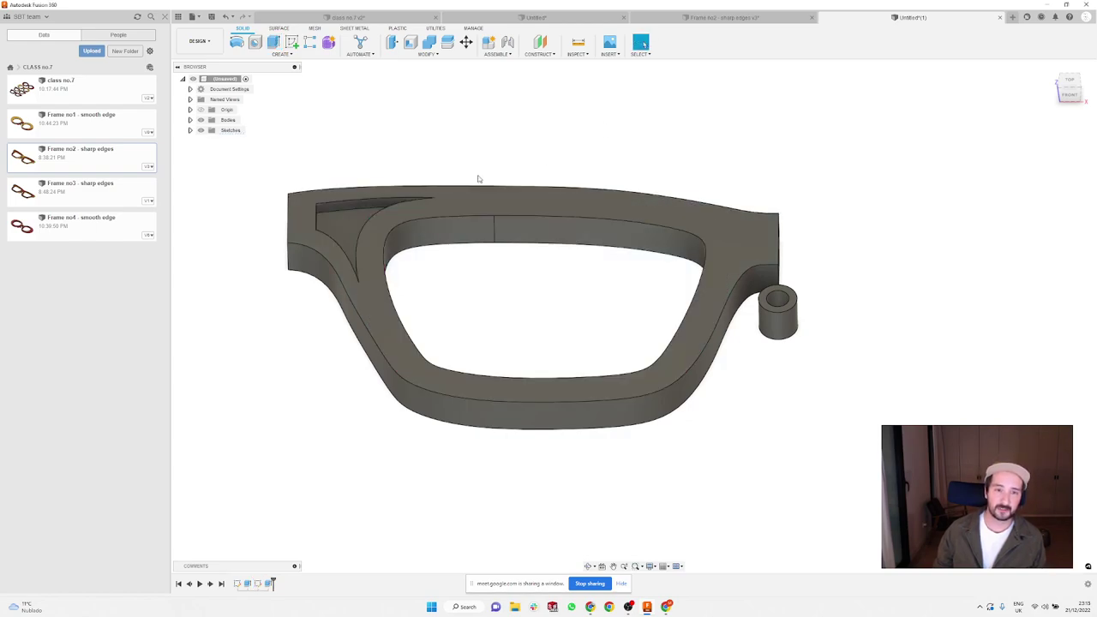
pyautogui.scroll(3, 375, 192)
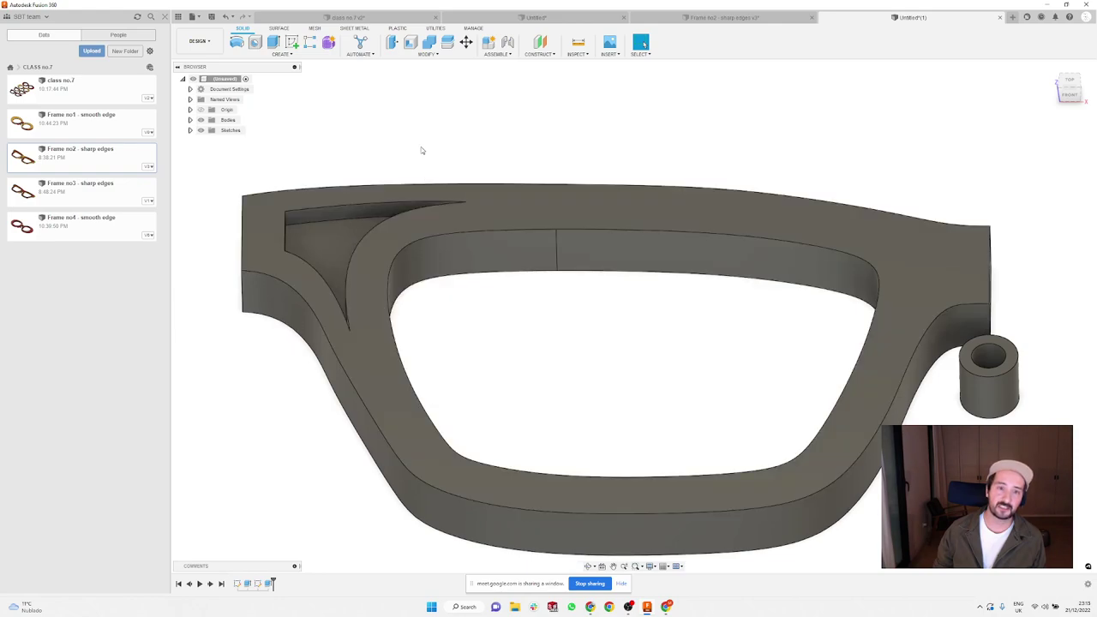
pyautogui.scroll(-2, 420, 147)
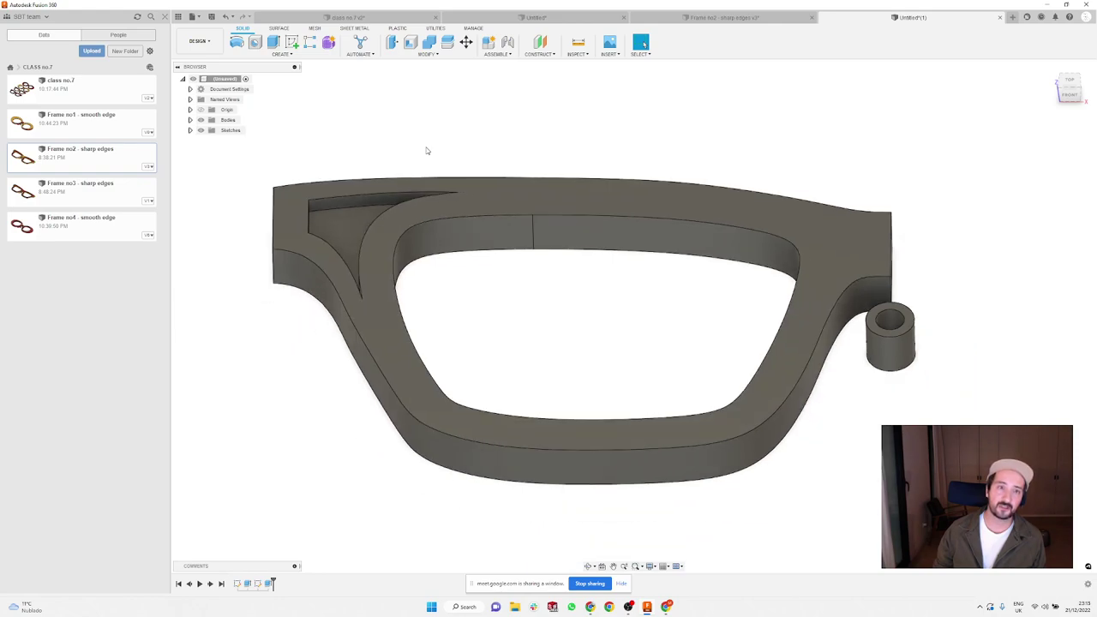
# Step: Show Sketch2 and extrude its frame rim profile
pyautogui.click(190, 131)
pyautogui.click(208, 151)
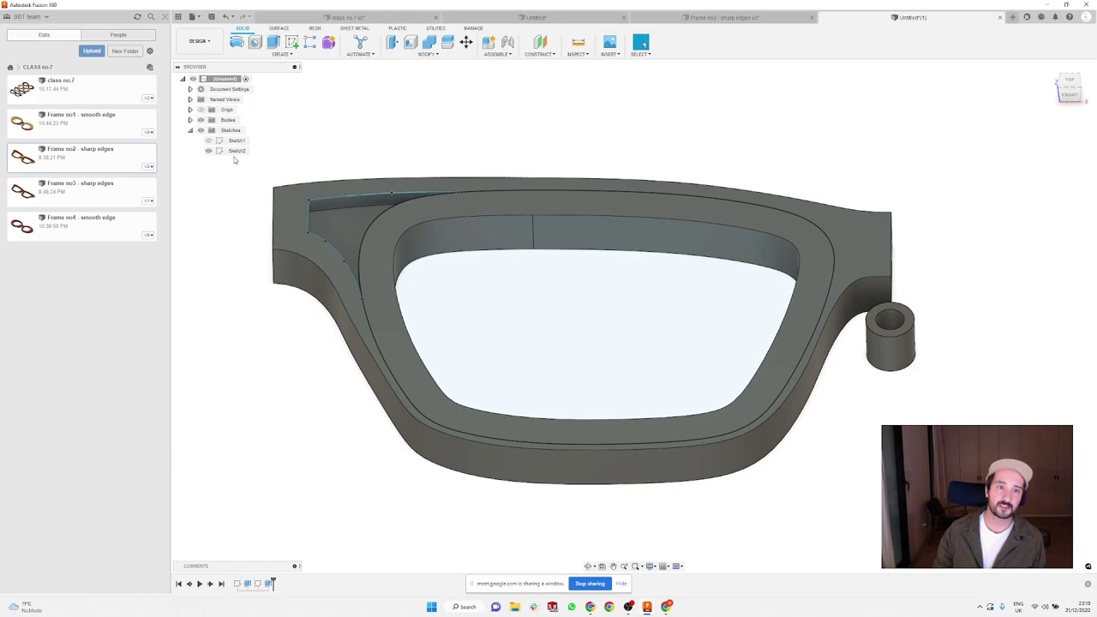
pyautogui.click(273, 42)
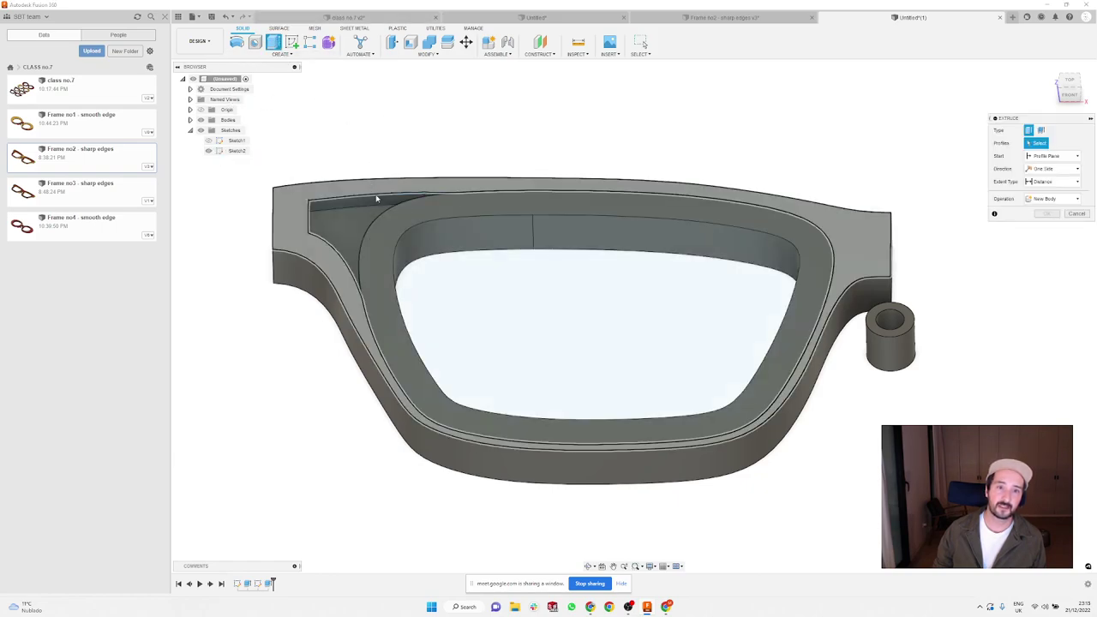
pyautogui.click(401, 225)
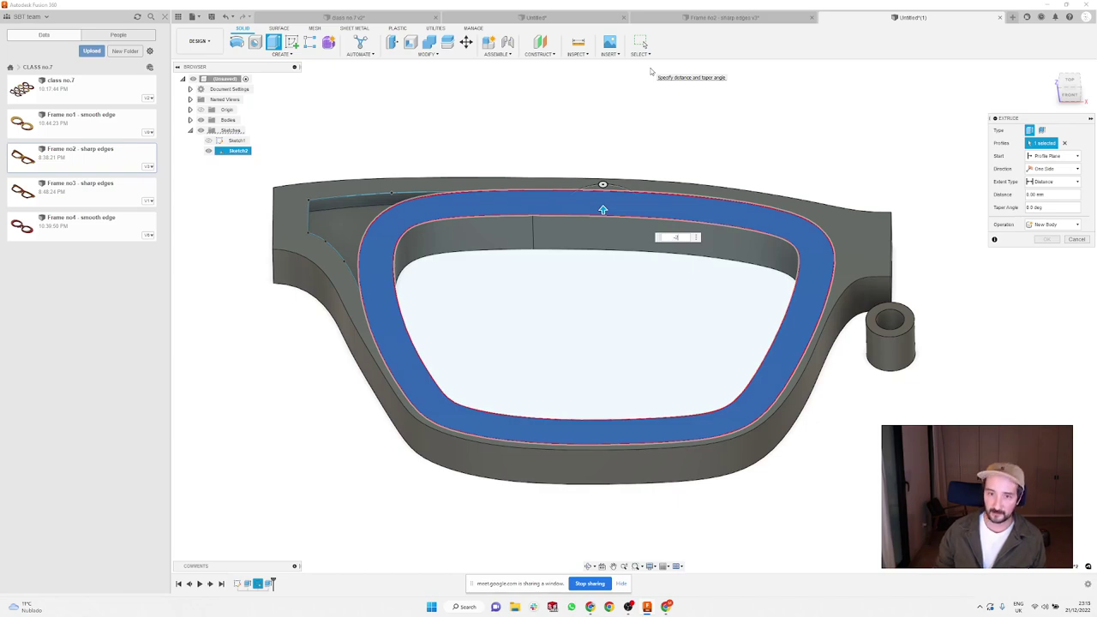
pyautogui.press('Escape')
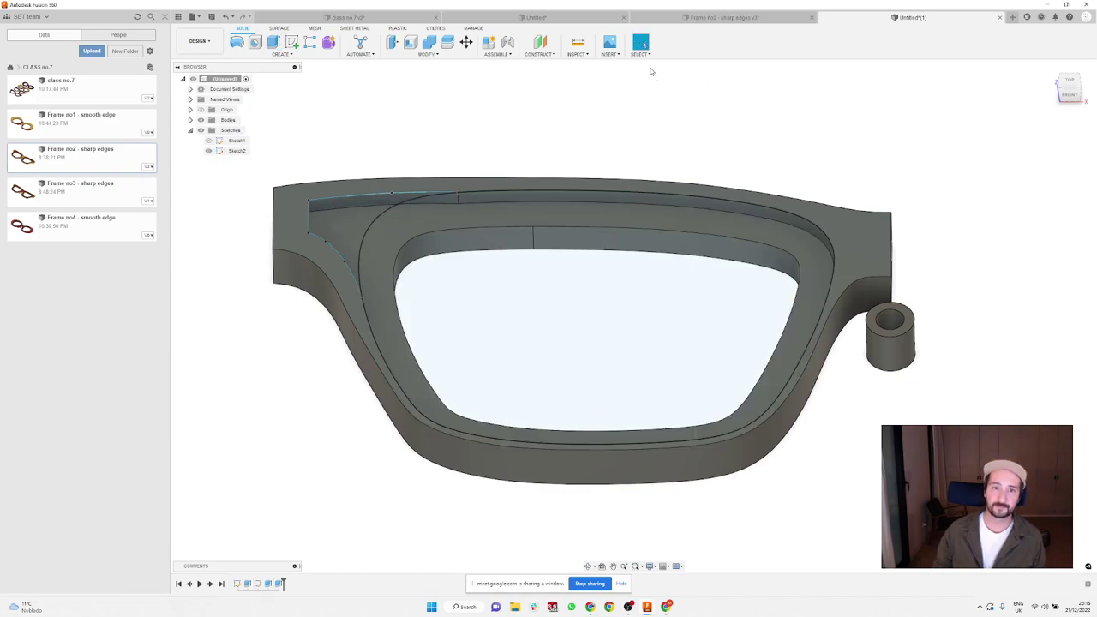
# Step: Hide Sketch2's profiles on the frame
pyautogui.keyDown('shift'); pyautogui.moveTo(563, 119); pyautogui.dragTo(534, 160, button='middle'); pyautogui.keyUp('shift')
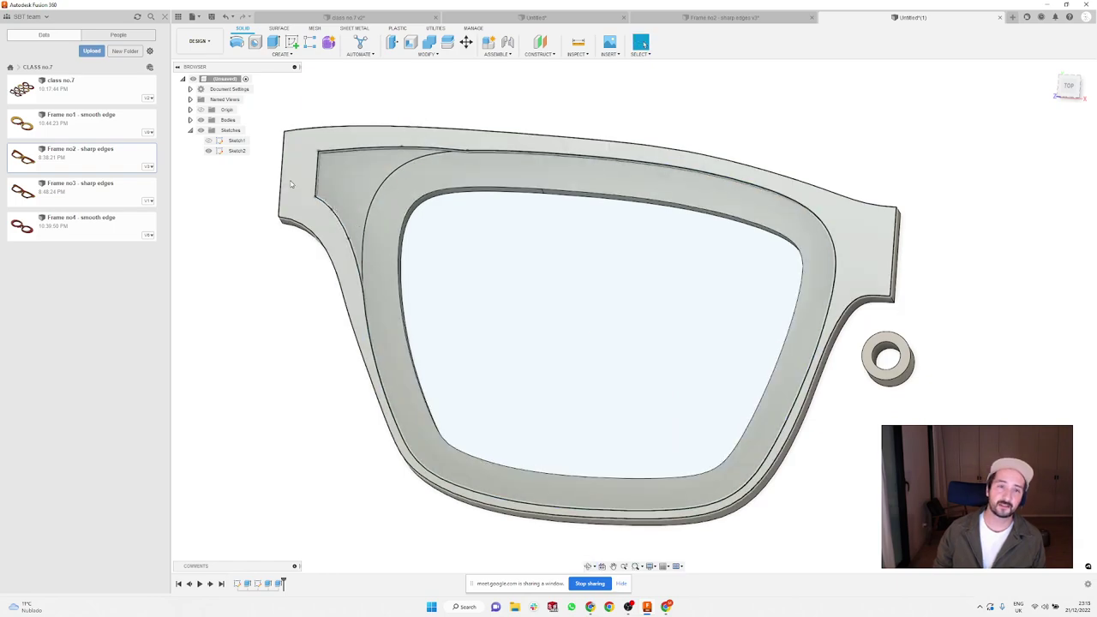
pyautogui.click(208, 152)
pyautogui.click(209, 151)
pyautogui.keyDown('shift'); pyautogui.moveTo(533, 187); pyautogui.dragTo(337, 66, button='middle'); pyautogui.keyUp('shift')
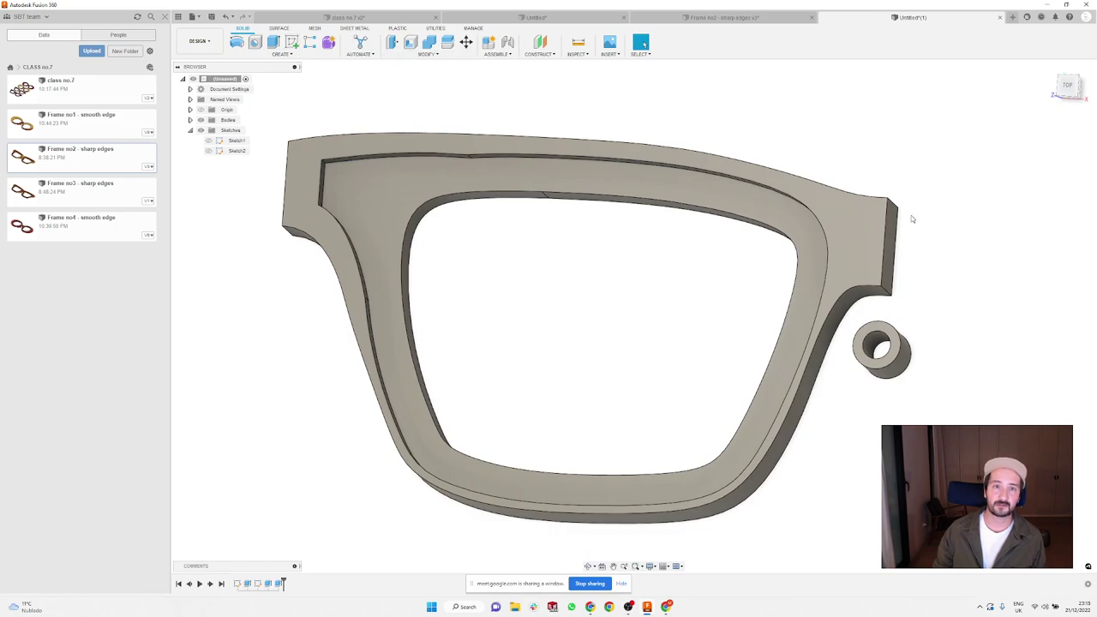
# Step: Orbit around the recessed frame, checking the temple corner edge, ending on its underside
pyautogui.keyDown('shift'); pyautogui.moveTo(335, 166); pyautogui.dragTo(449, 173, button='middle'); pyautogui.keyUp('shift')
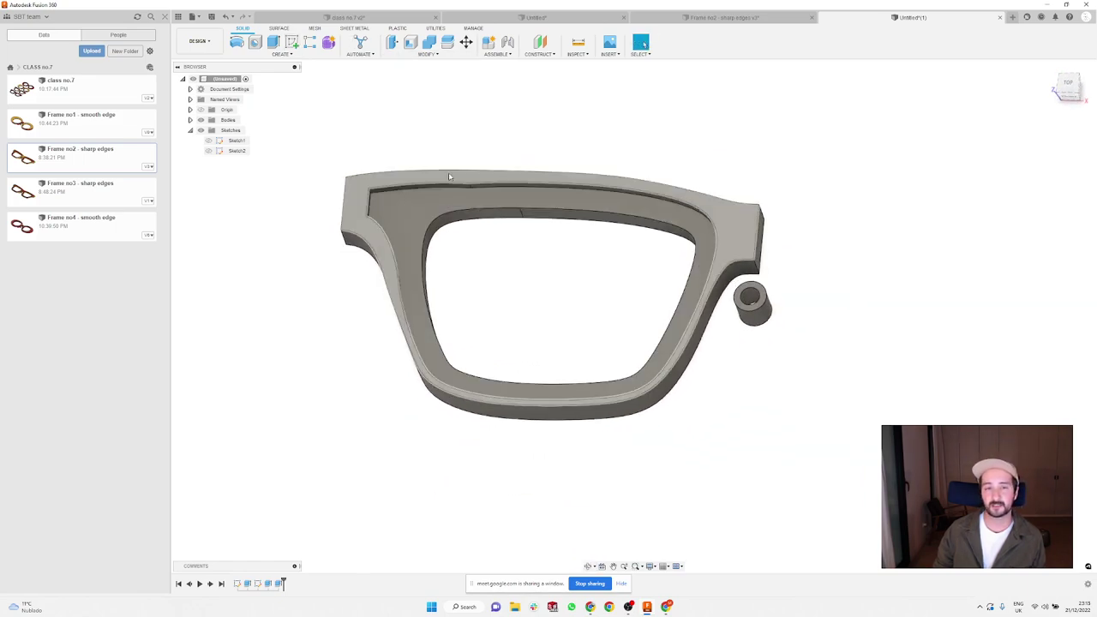
pyautogui.scroll(2, 506, 165)
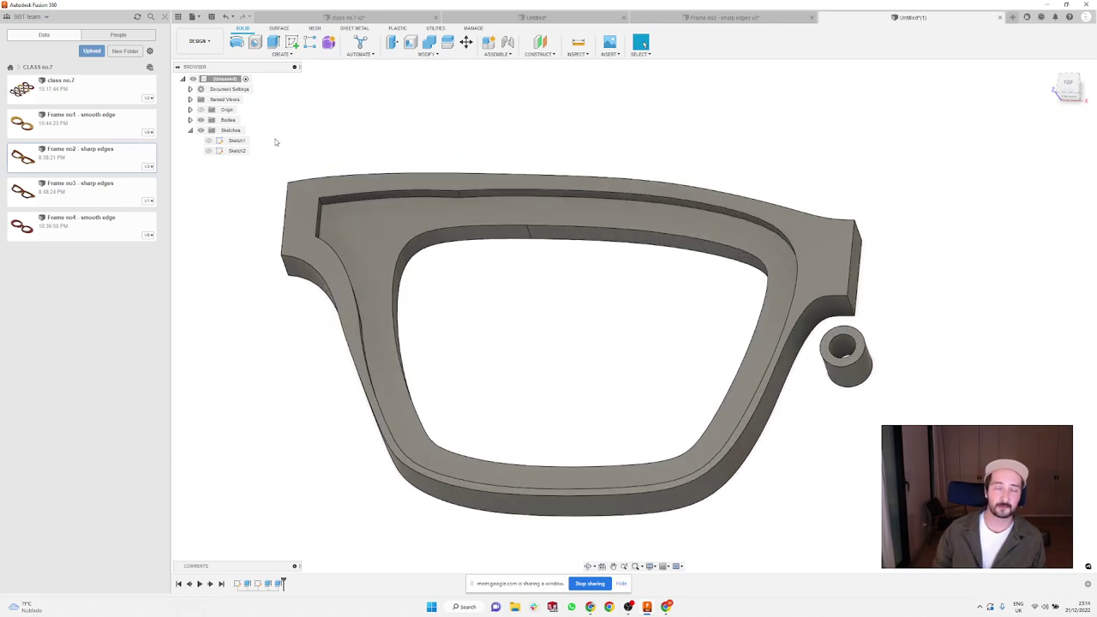
pyautogui.moveTo(450, 115)
pyautogui.keyDown('shift'); pyautogui.mouseDown(button='middle')
pyautogui.moveTo(441, 146)
pyautogui.moveTo(402, 97)
pyautogui.moveTo(455, 88)
pyautogui.moveTo(459, 112)
pyautogui.mouseUp(button='middle'); pyautogui.keyUp('shift')
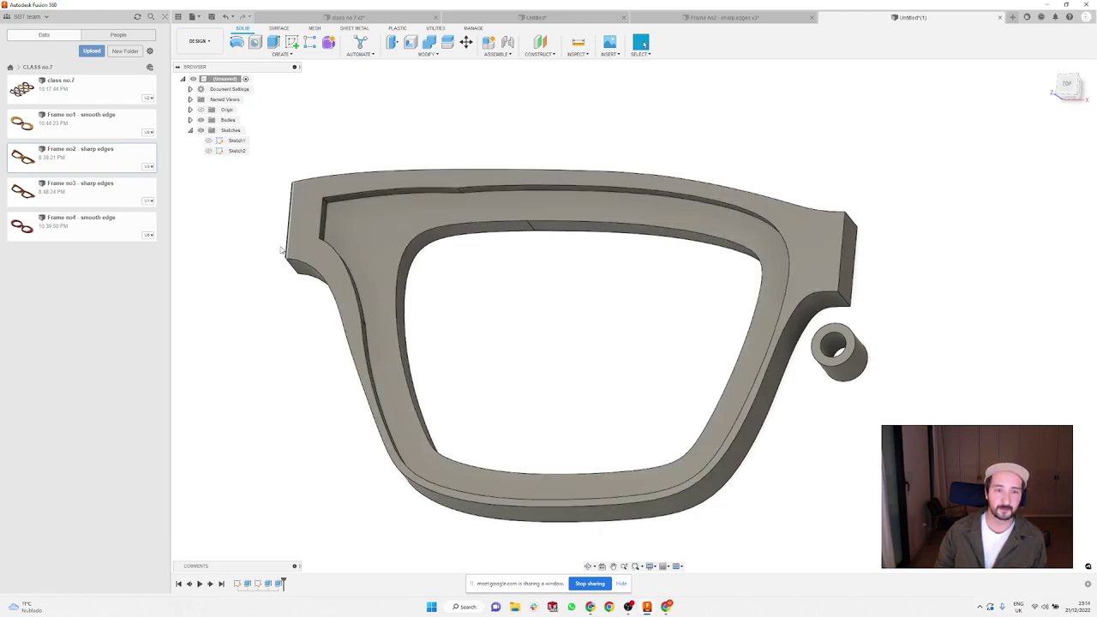
pyautogui.keyDown('shift'); pyautogui.moveTo(403, 291); pyautogui.dragTo(391, 191, button='middle'); pyautogui.keyUp('shift')
pyautogui.scroll(-3, 411, 240)
pyautogui.scroll(3, 385, 185)
pyautogui.scroll(3, 385, 184)
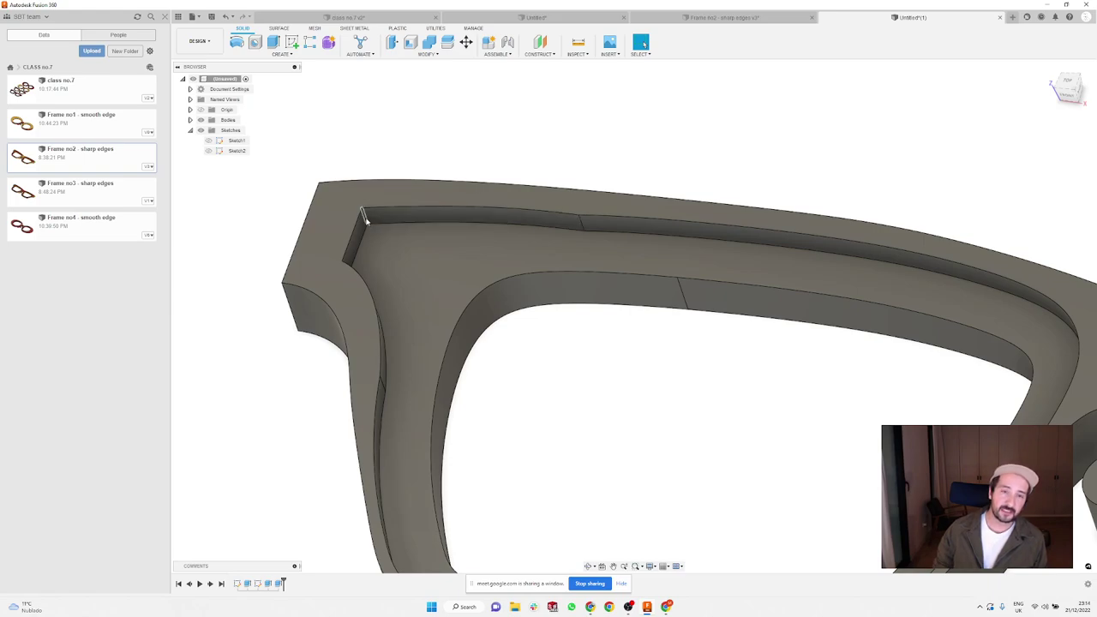
pyautogui.click(365, 220)
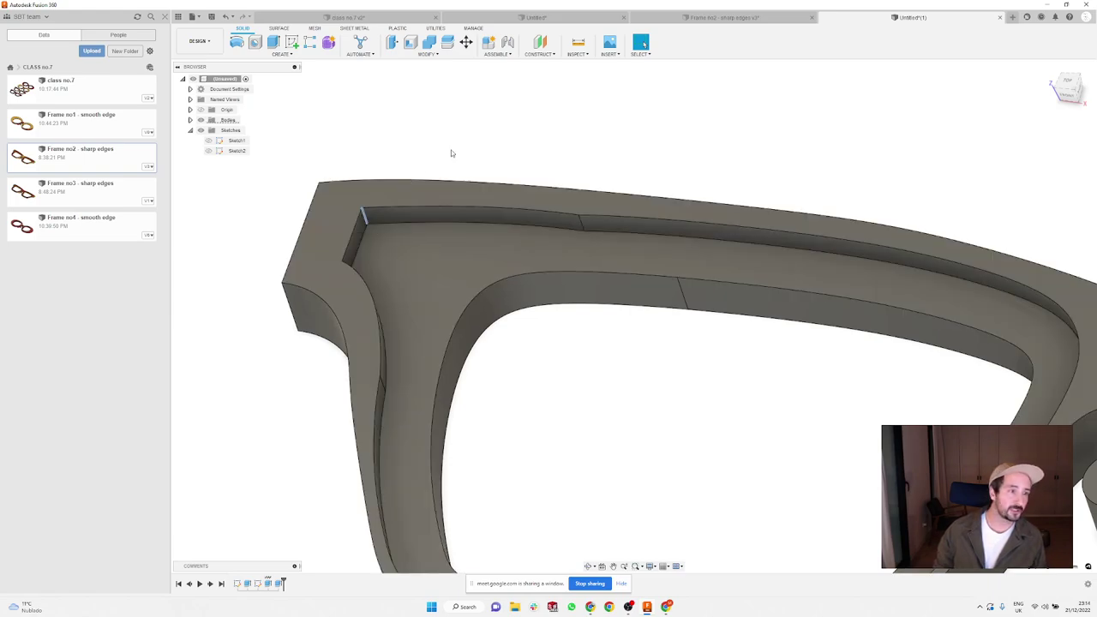
pyautogui.scroll(-3, 362, 287)
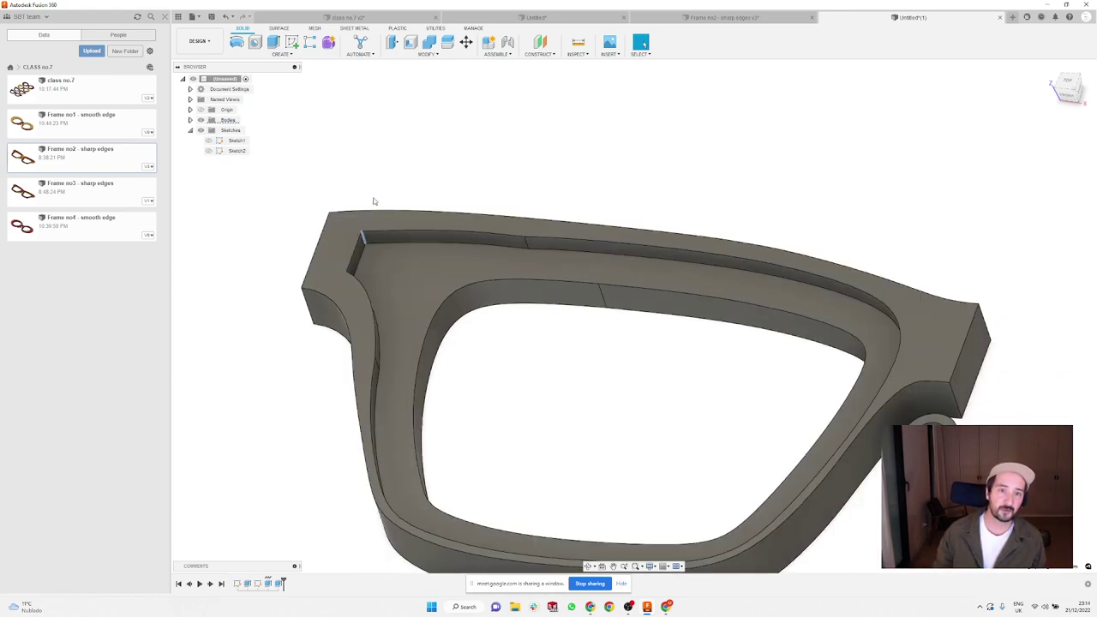
pyautogui.keyDown('shift'); pyautogui.moveTo(407, 168); pyautogui.dragTo(483, 201, button='middle'); pyautogui.keyUp('shift')
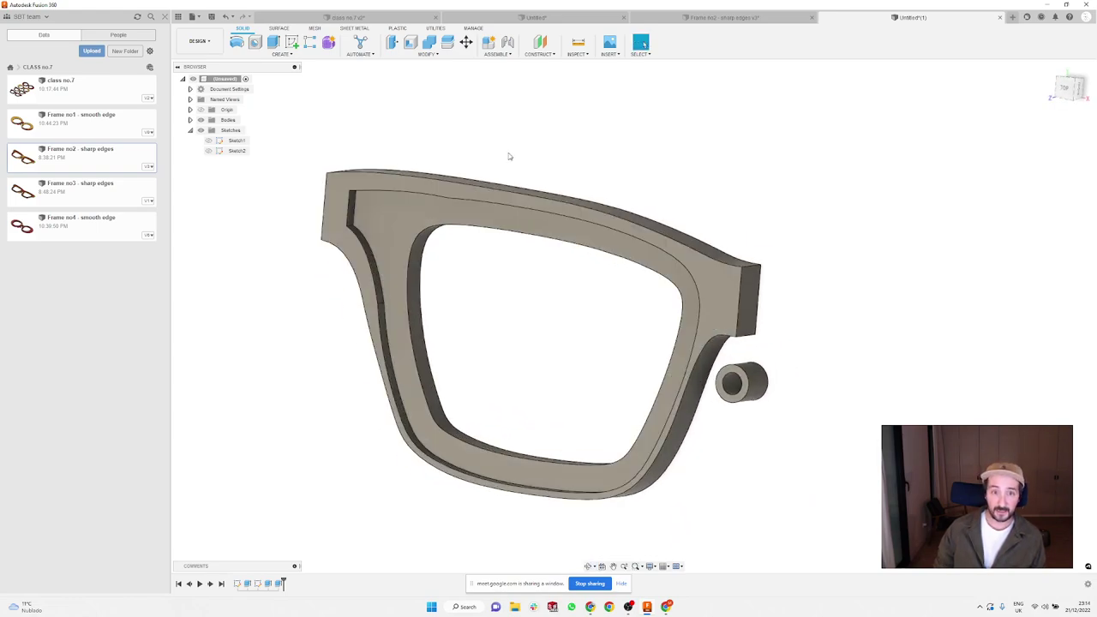
pyautogui.keyDown('shift'); pyautogui.moveTo(747, 208); pyautogui.dragTo(578, 210, button='middle'); pyautogui.keyUp('shift')
pyautogui.press('Escape')
# Step: Sketch two dividing lines across the frame's bottom face near the hinge
pyautogui.click(291, 42)
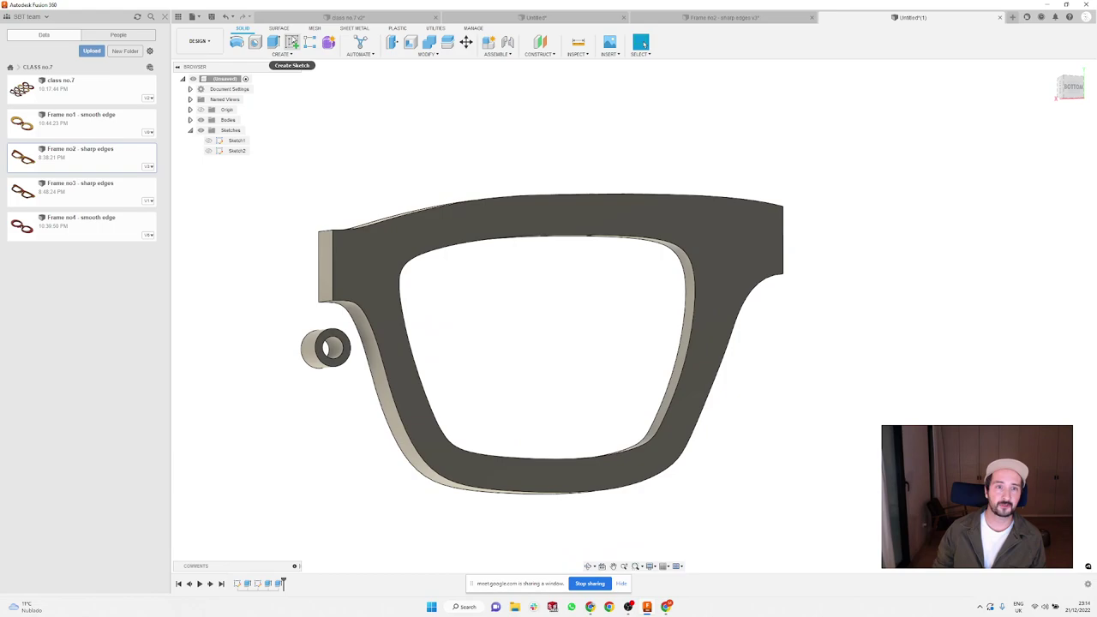
pyautogui.click(387, 254)
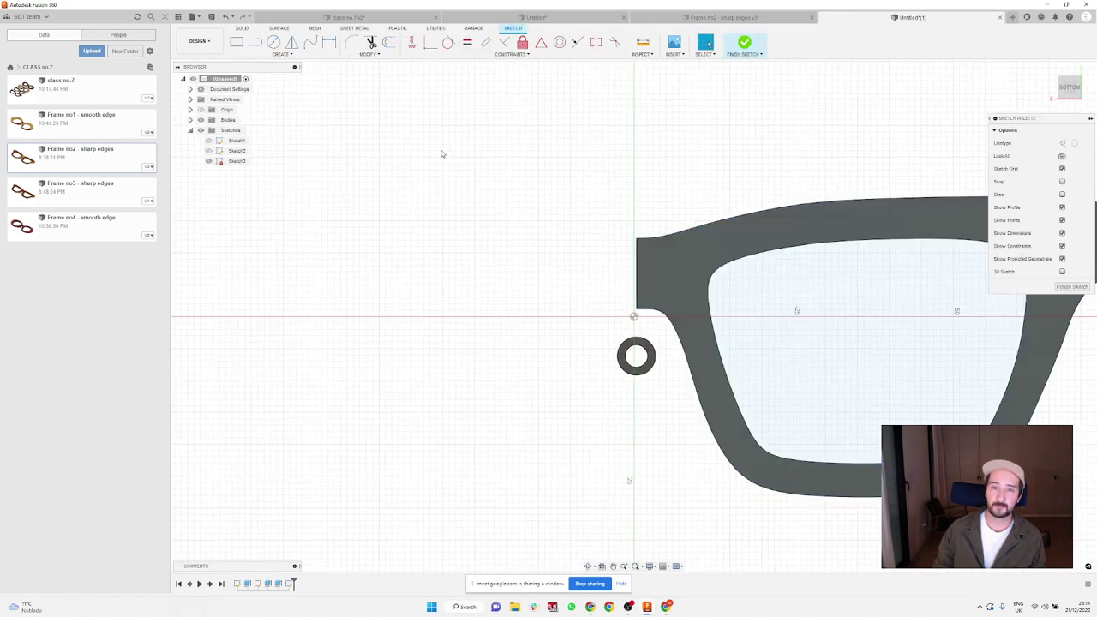
pyautogui.click(255, 42)
pyautogui.scroll(3, 626, 301)
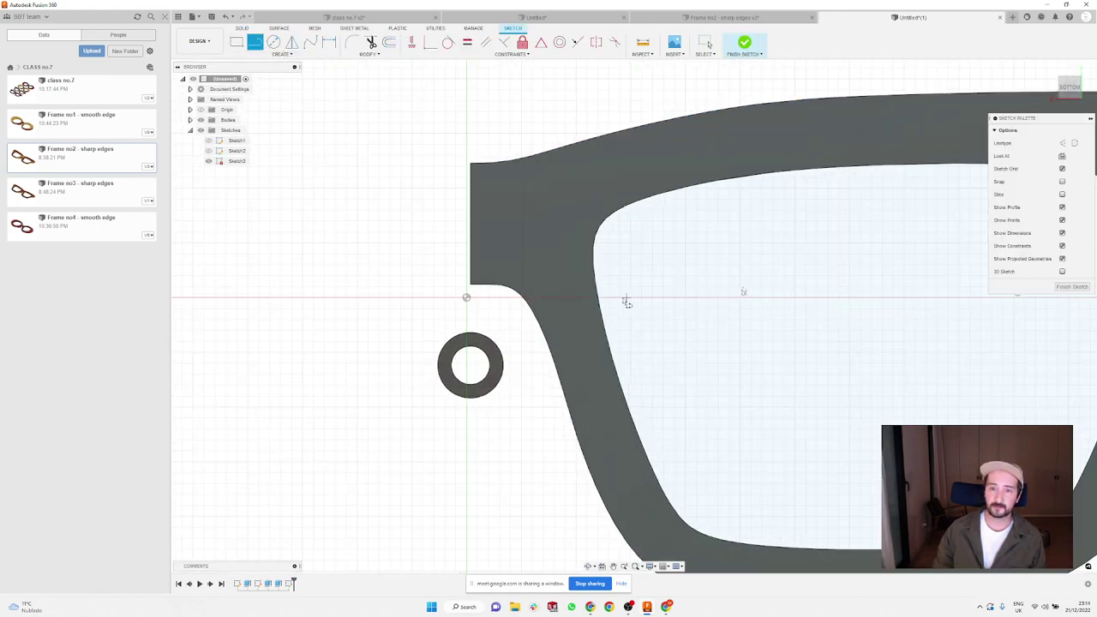
pyautogui.click(535, 315)
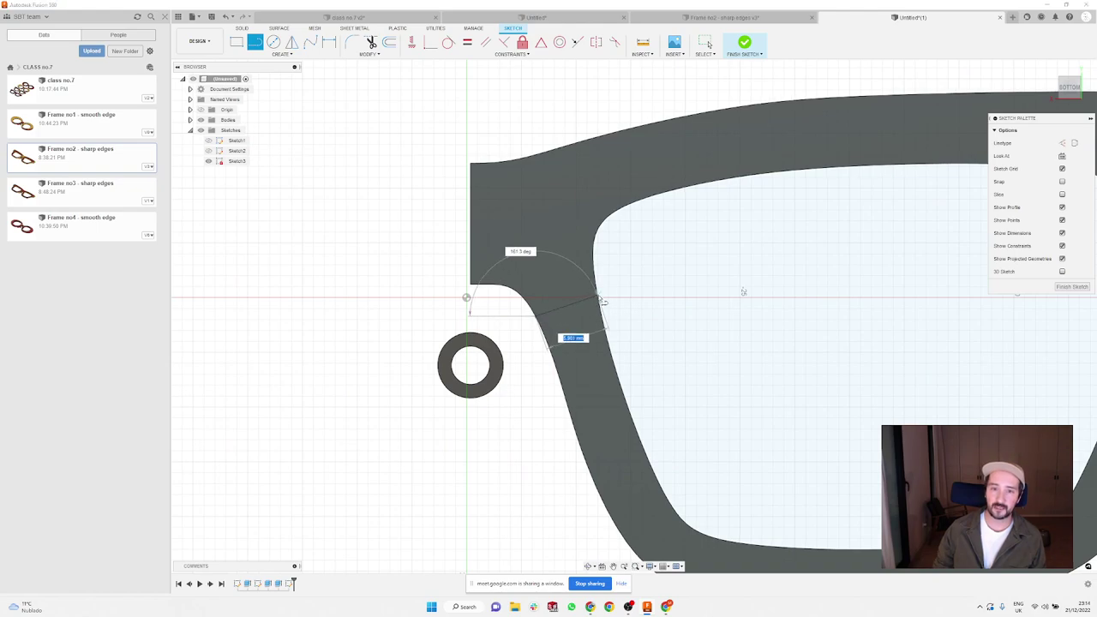
pyautogui.doubleClick(598, 296)
pyautogui.click(600, 512)
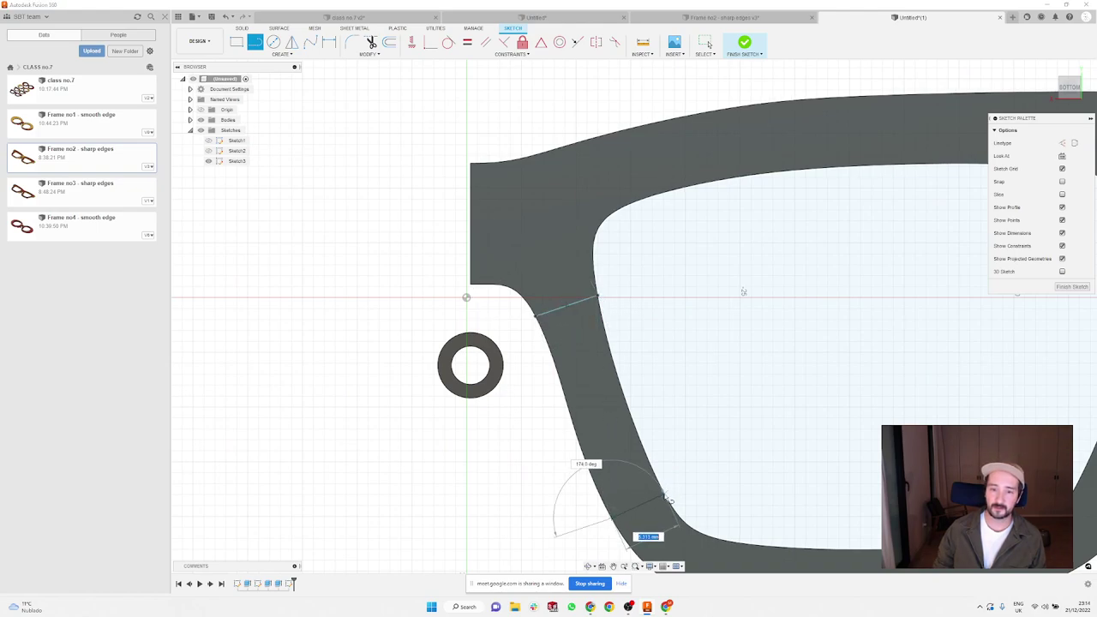
pyautogui.doubleClick(659, 493)
pyautogui.scroll(-3, 424, 375)
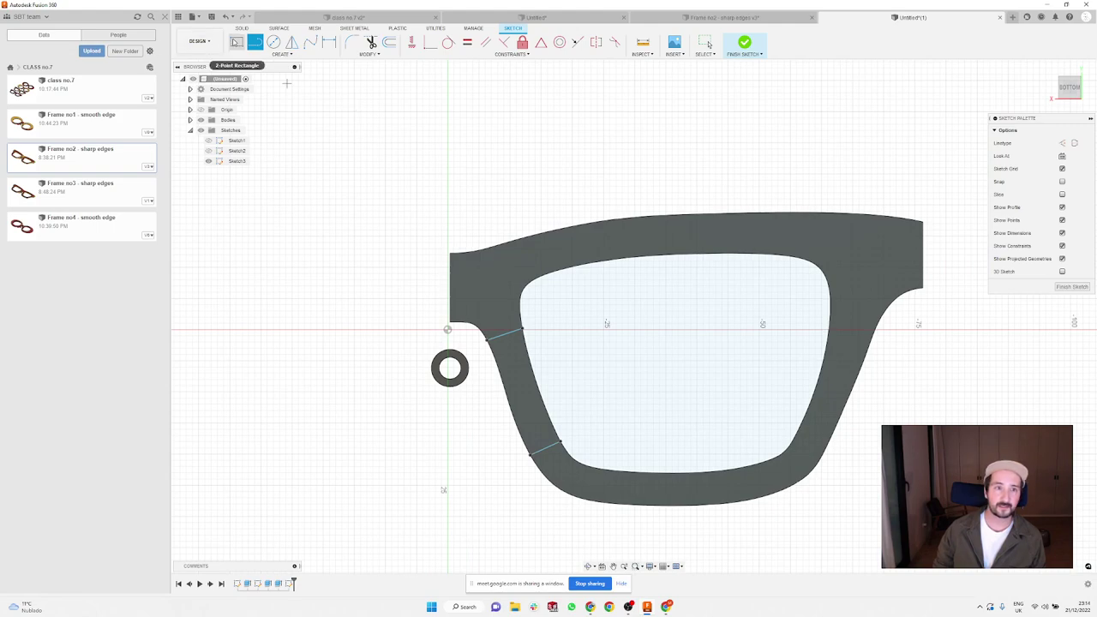
pyautogui.click(243, 28)
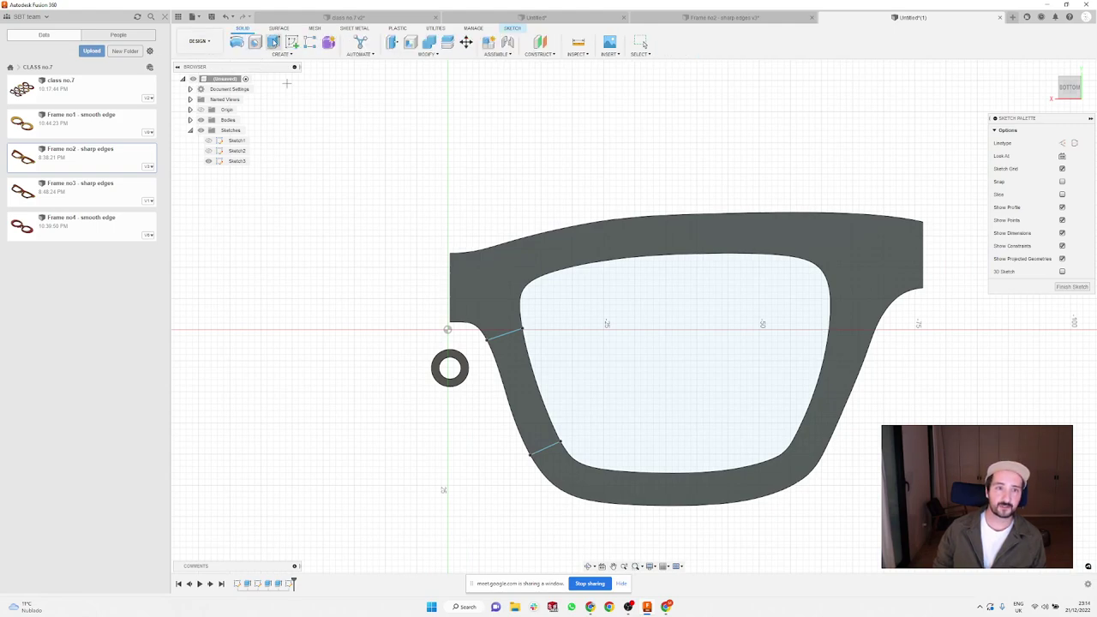
# Step: Extrude the strip between the two lines 4 mm, joined to the frame
pyautogui.click(274, 42)
pyautogui.click(513, 378)
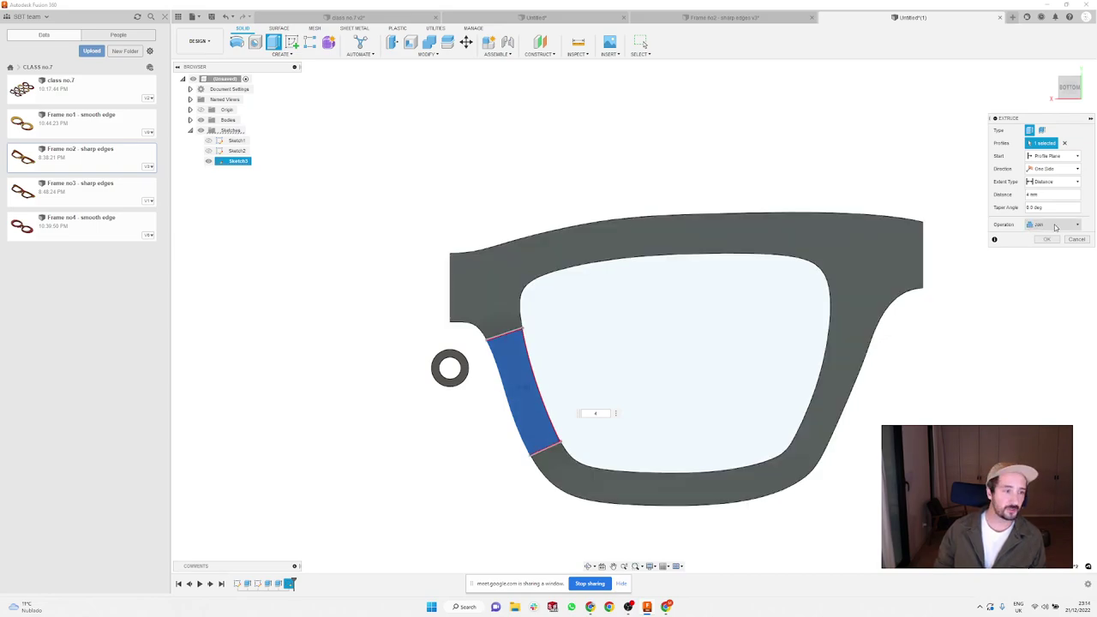
pyautogui.click(1054, 240)
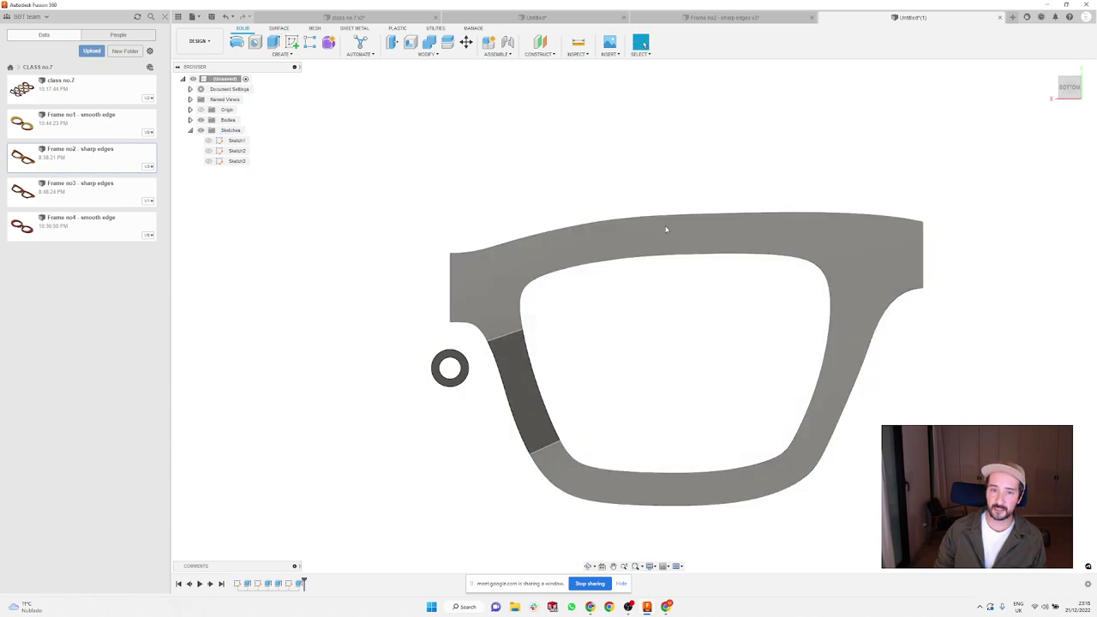
pyautogui.keyDown('shift'); pyautogui.moveTo(666, 228); pyautogui.dragTo(684, 181, button='middle'); pyautogui.keyUp('shift')
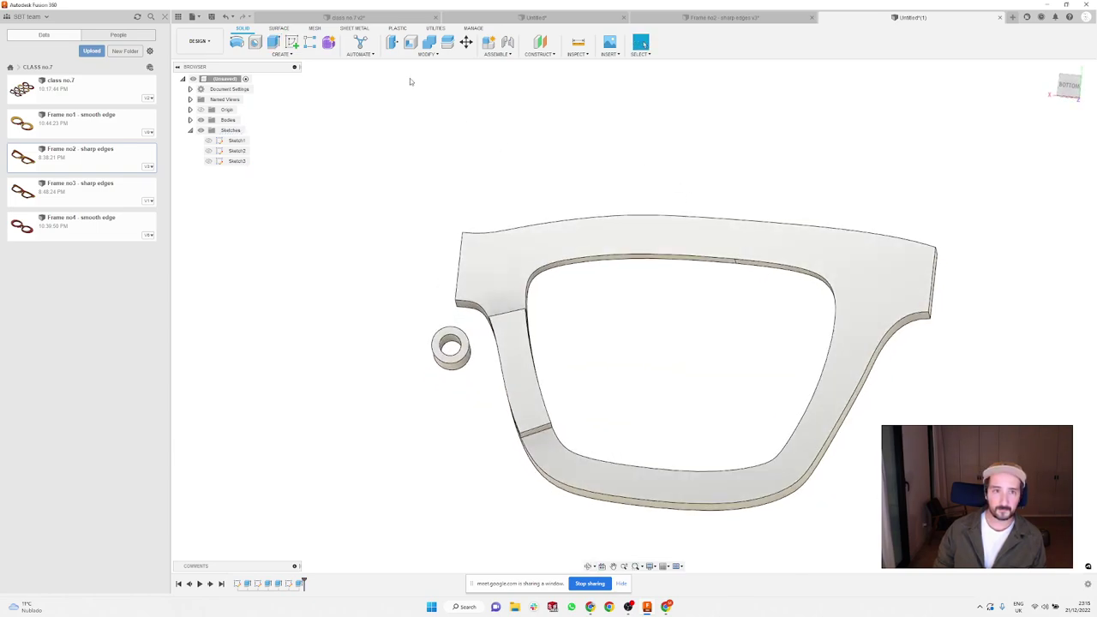
pyautogui.click(292, 41)
# Step: Sketch a rectangle at the temple end of the frame's flat face
pyautogui.click(927, 258)
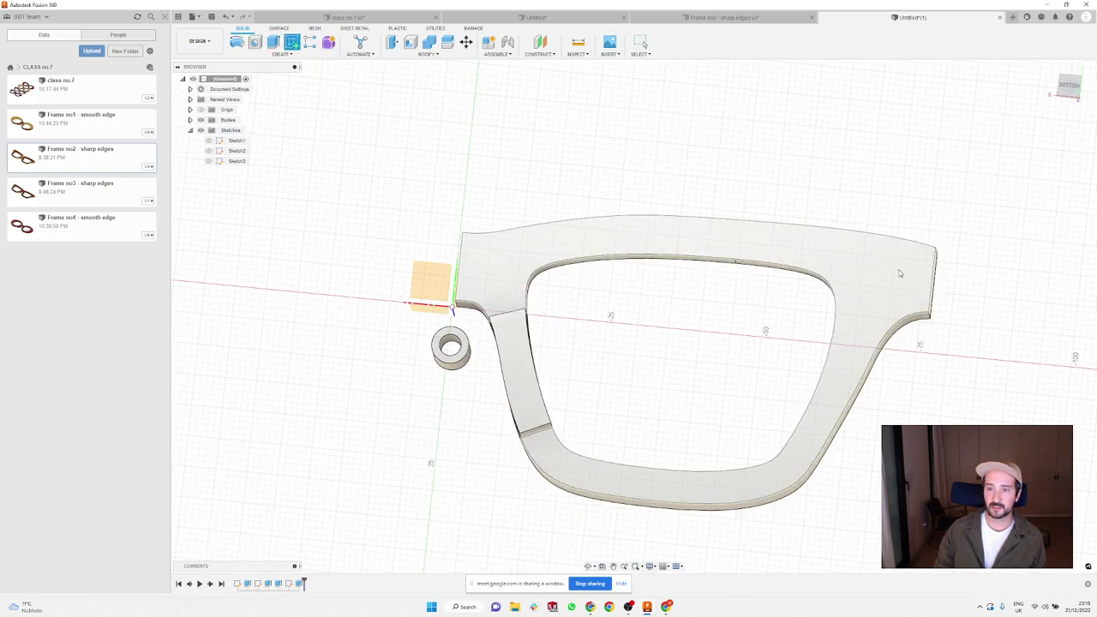
pyautogui.scroll(2, 838, 286)
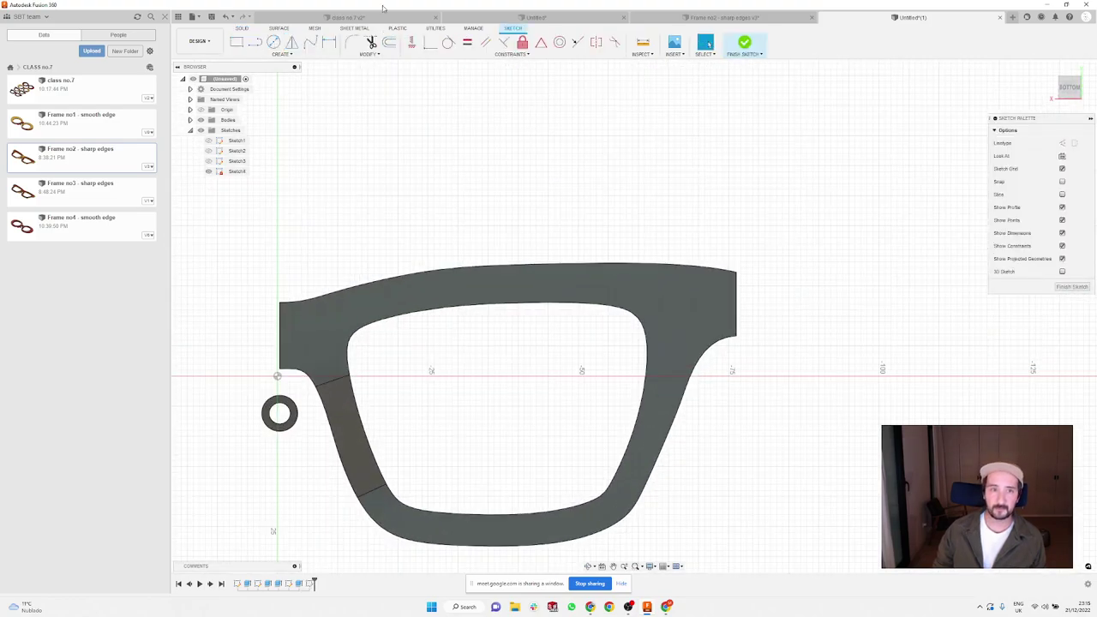
pyautogui.click(236, 43)
pyautogui.scroll(3, 715, 319)
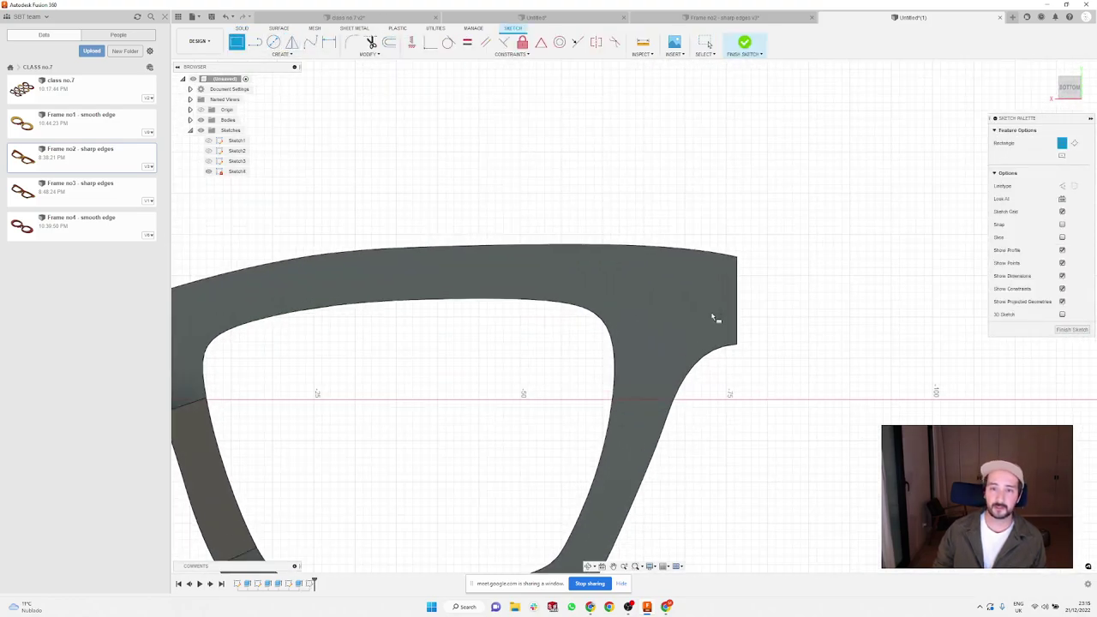
pyautogui.click(641, 283)
pyautogui.click(714, 322)
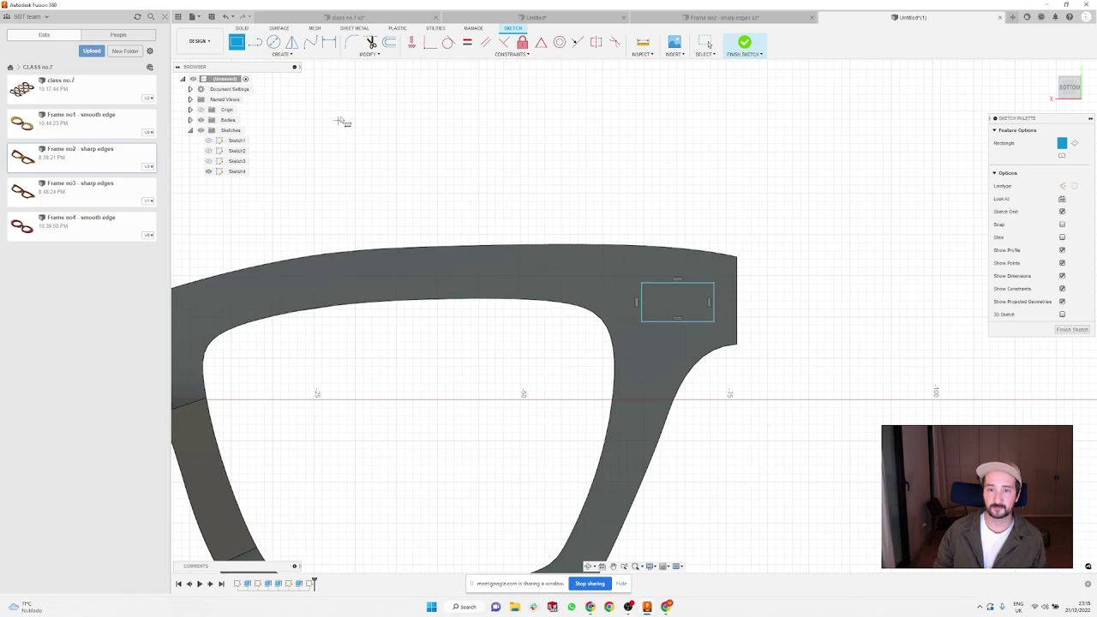
pyautogui.press('Escape')
# Step: Dimension the rectangle 8 mm wide by 4 mm tall
pyautogui.press('d')
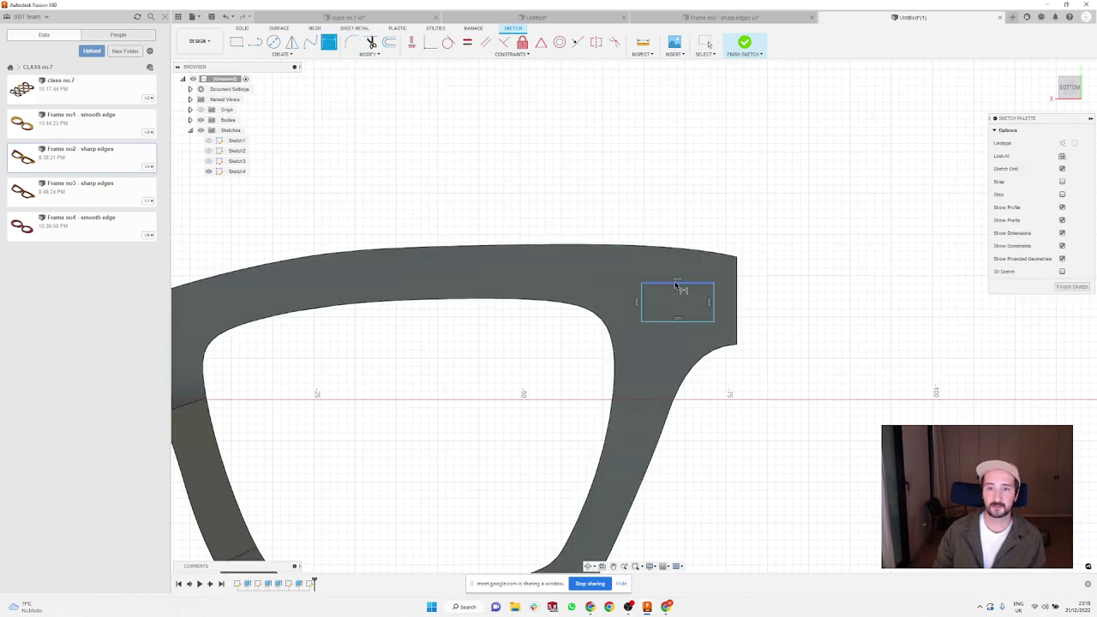
pyautogui.click(679, 282)
pyautogui.click(684, 211)
pyautogui.write('8')
pyautogui.press('Return')
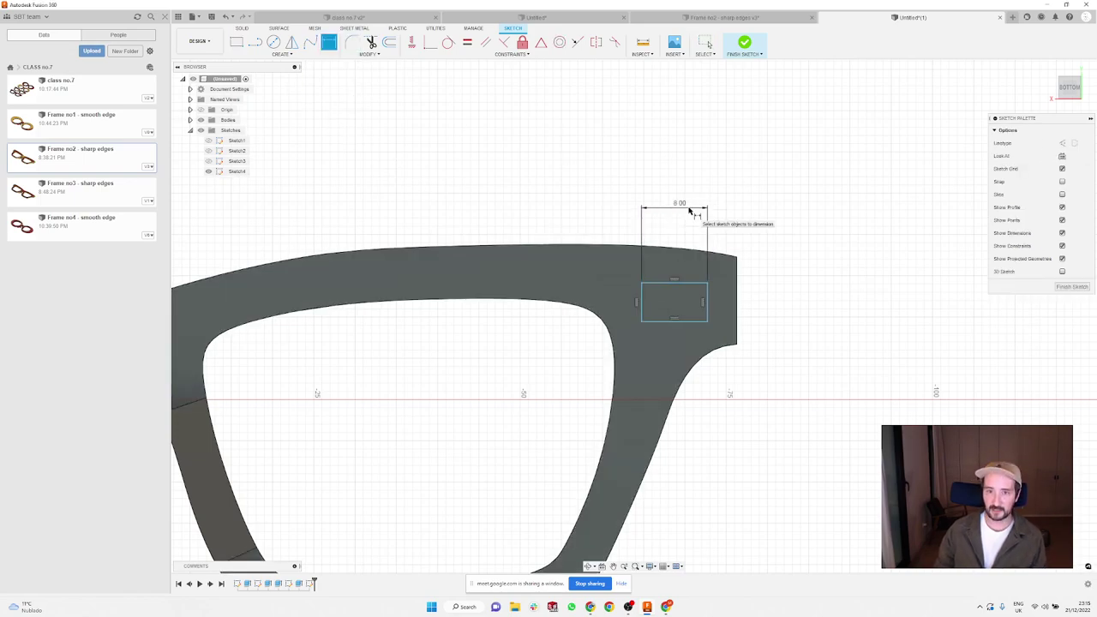
pyautogui.click(702, 299)
pyautogui.click(846, 305)
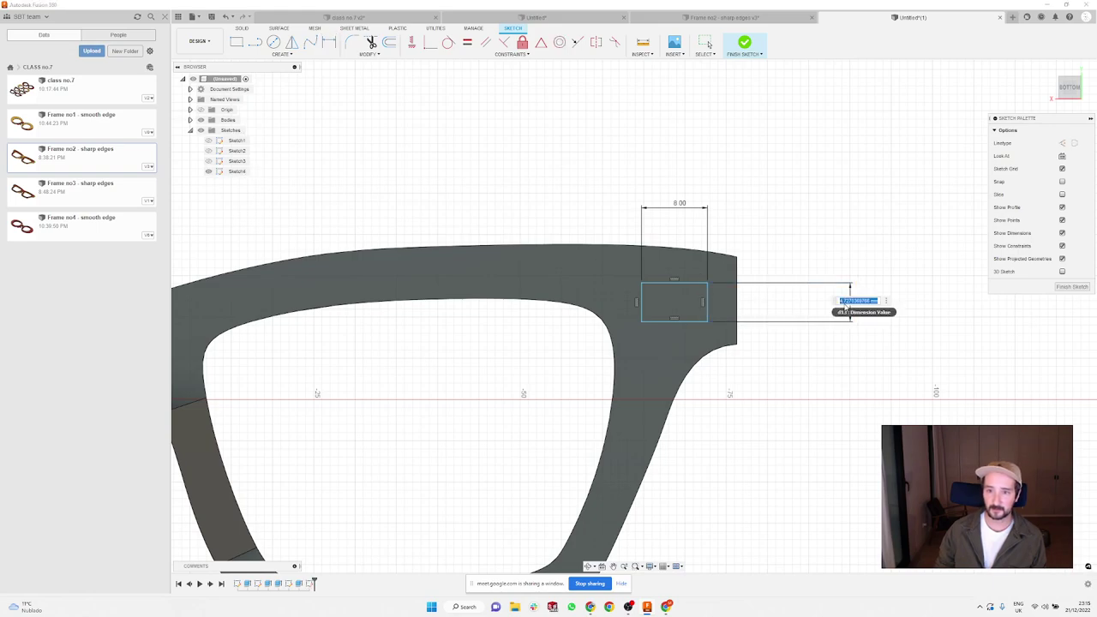
pyautogui.write('4')
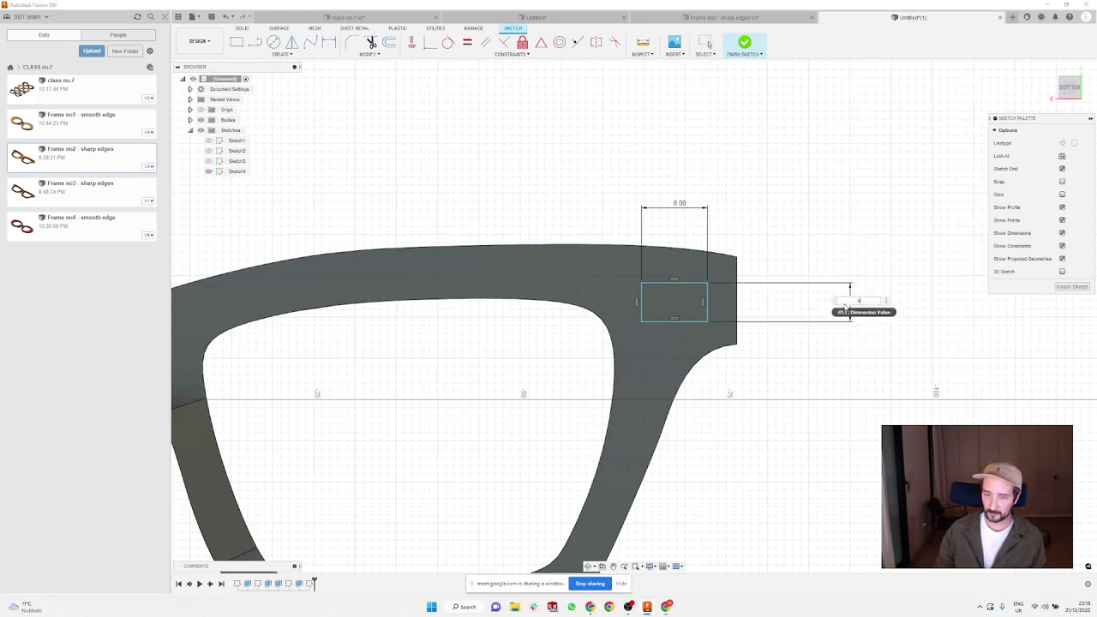
pyautogui.press('Return')
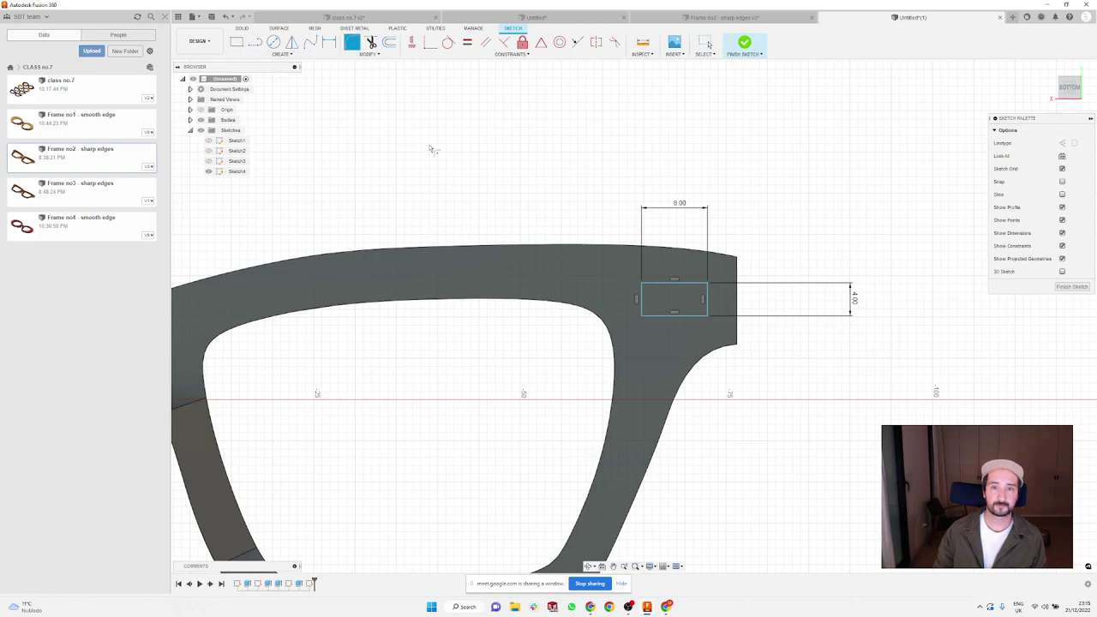
# Step: Round the rectangle's left corners with 1 mm and 1.9 mm radii
pyautogui.scroll(2, 646, 294)
pyautogui.click(647, 304)
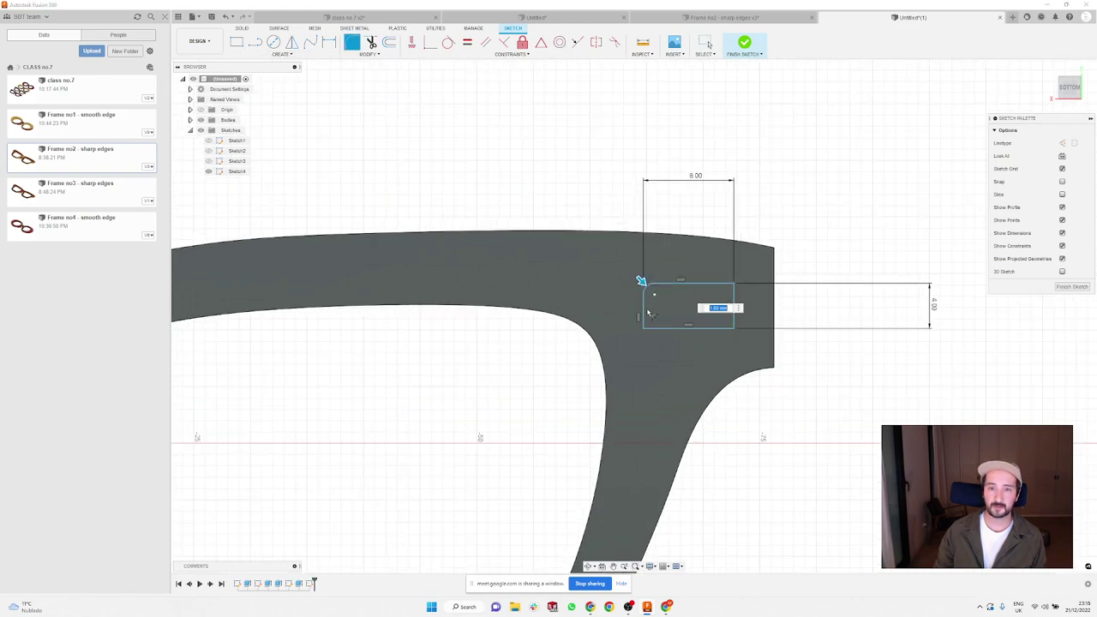
pyautogui.press('Return')
pyautogui.click(645, 324)
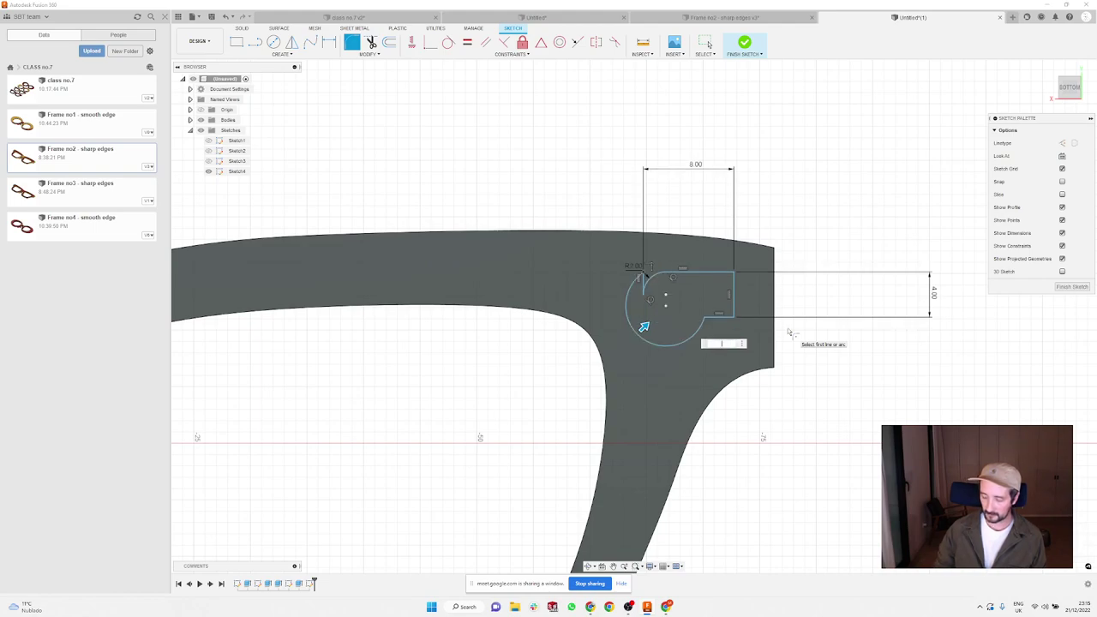
pyautogui.write('9')
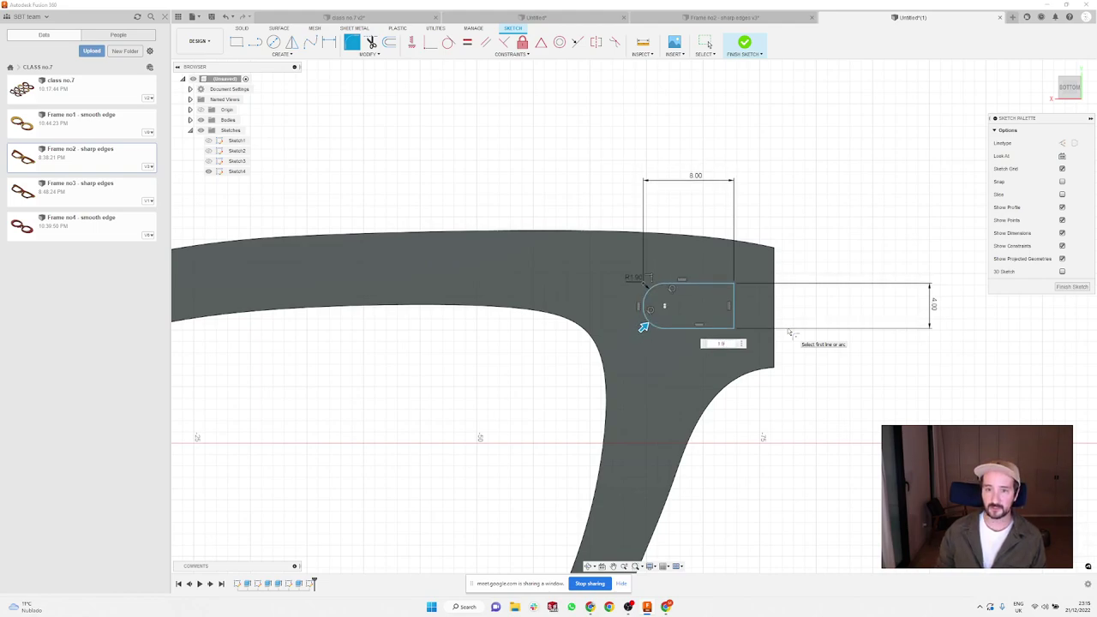
pyautogui.press('Return')
# Step: Finish the sketch and extrude the rounded slot profile
pyautogui.click(242, 30)
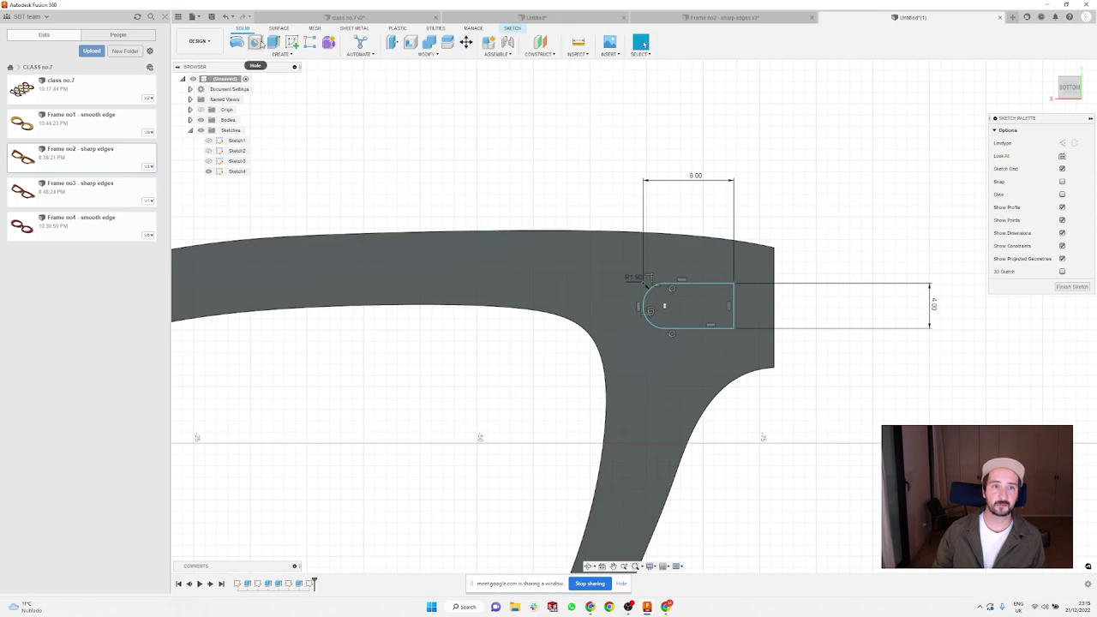
pyautogui.click(274, 42)
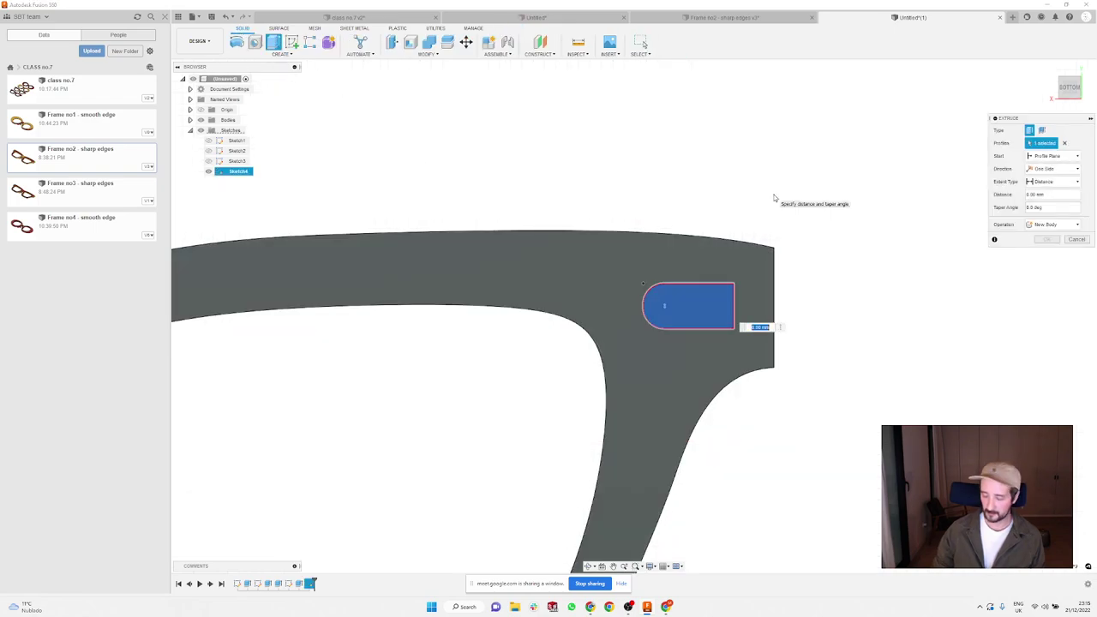
pyautogui.press('Escape')
pyautogui.scroll(-6, 763, 214)
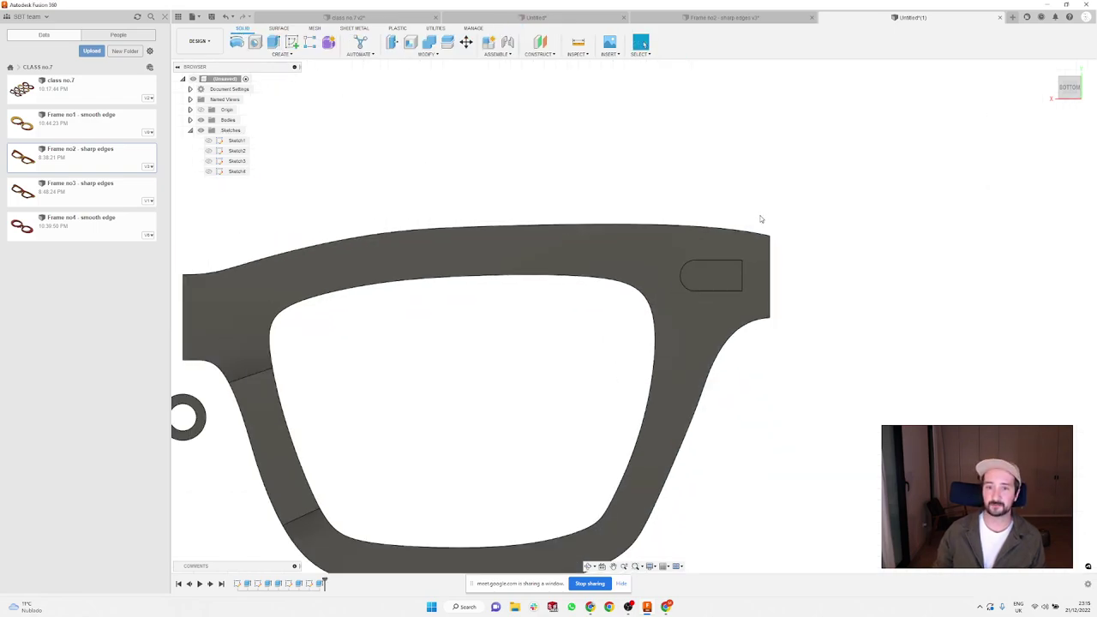
pyautogui.moveTo(602, 196)
pyautogui.keyDown('shift'); pyautogui.mouseDown(button='middle')
pyautogui.moveTo(625, 198)
pyautogui.moveTo(612, 193)
pyautogui.mouseUp(button='middle'); pyautogui.keyUp('shift')
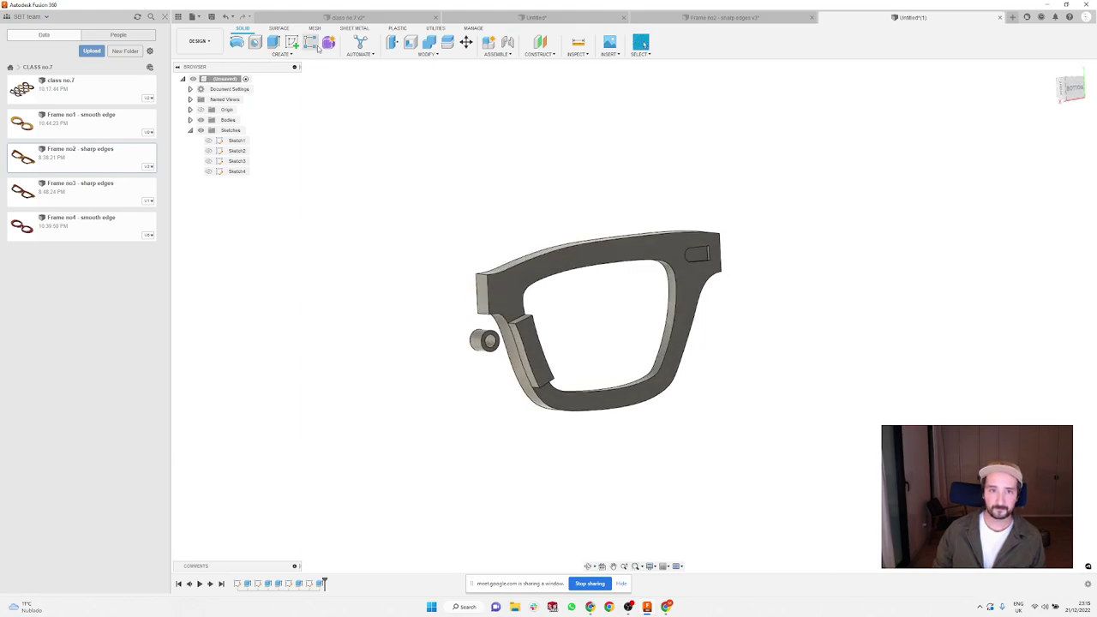
# Step: Fillet the inner edges of the raised rim strip near the hinge
pyautogui.click(420, 54)
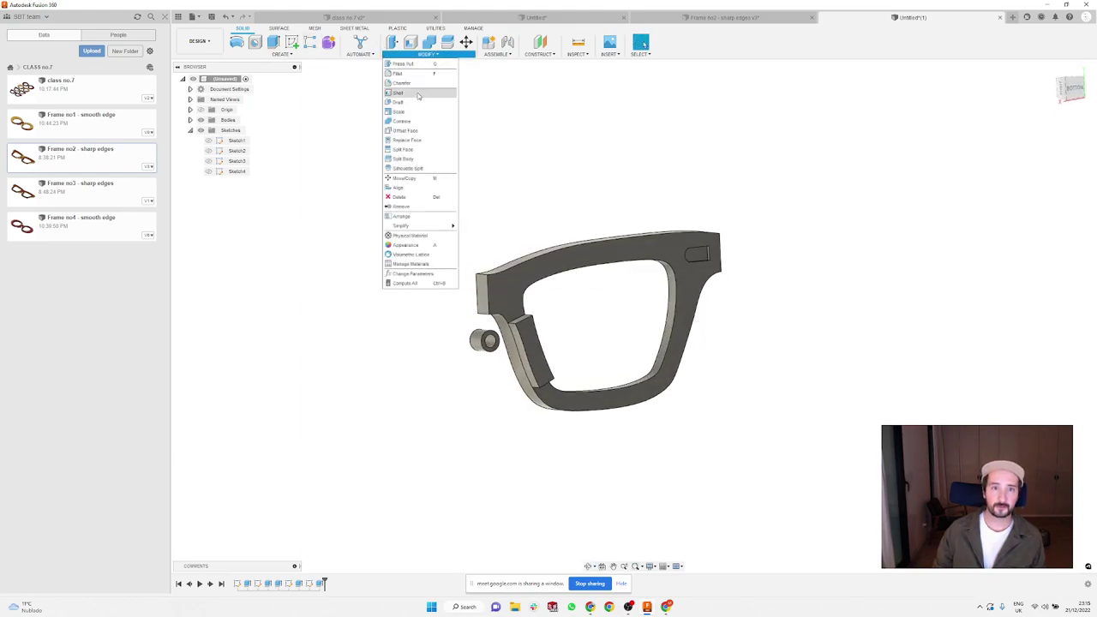
pyautogui.click(398, 74)
pyautogui.click(530, 321)
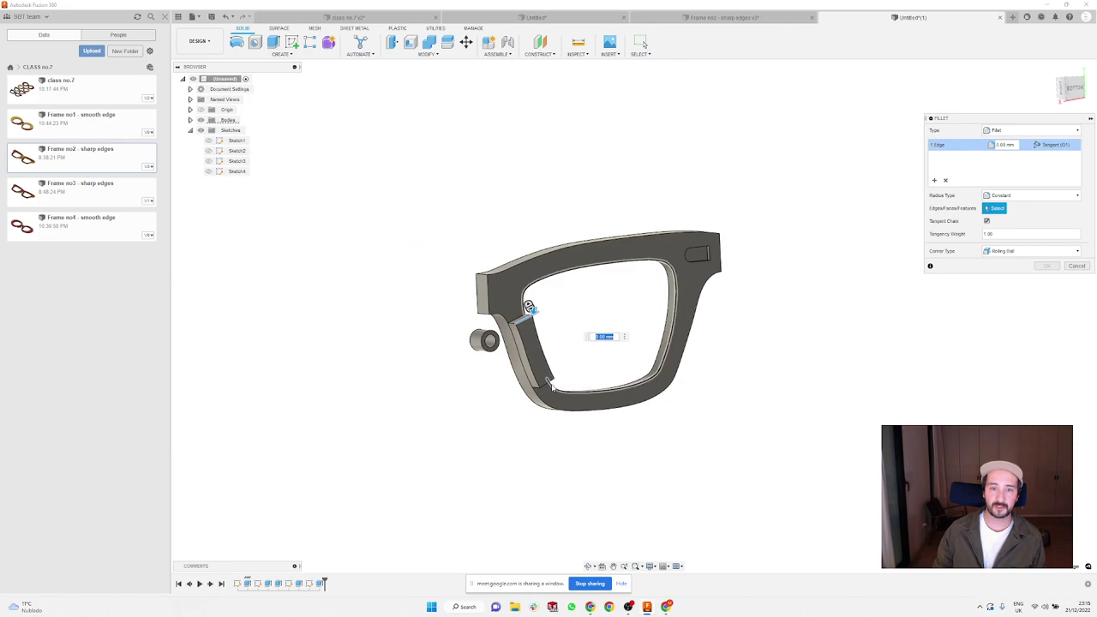
pyautogui.press('Escape')
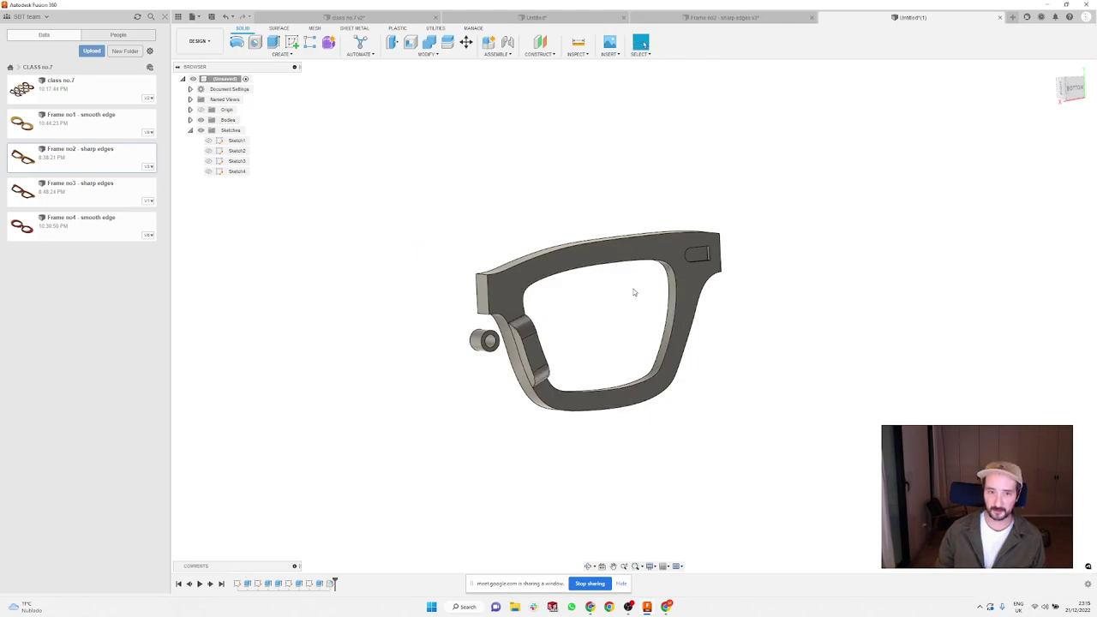
pyautogui.keyDown('shift'); pyautogui.moveTo(568, 224); pyautogui.dragTo(669, 152, button='middle'); pyautogui.keyUp('shift')
# Step: Mirror the frame body across its end face to form the full two-lens front
pyautogui.click(291, 57)
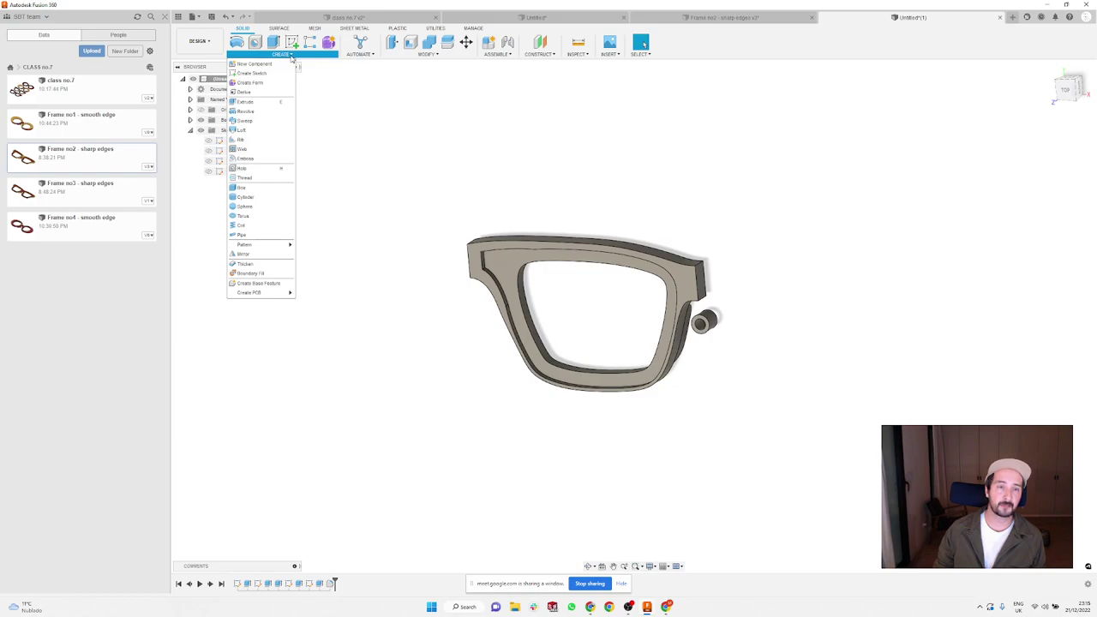
pyautogui.click(247, 254)
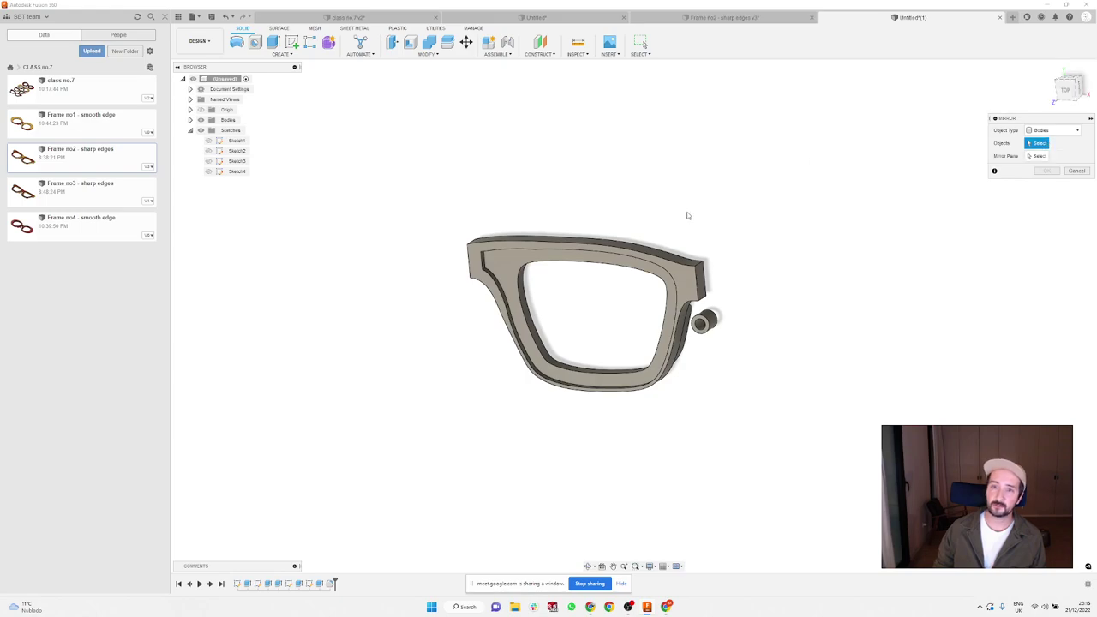
pyautogui.click(680, 272)
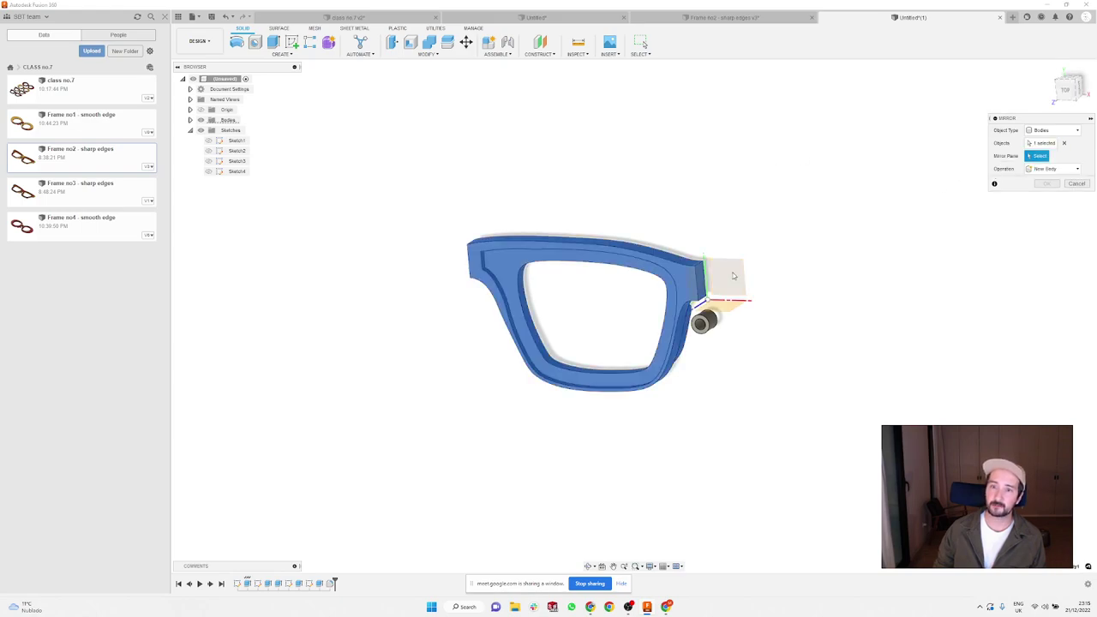
pyautogui.scroll(3, 674, 274)
pyautogui.scroll(3, 672, 275)
pyautogui.click(690, 291)
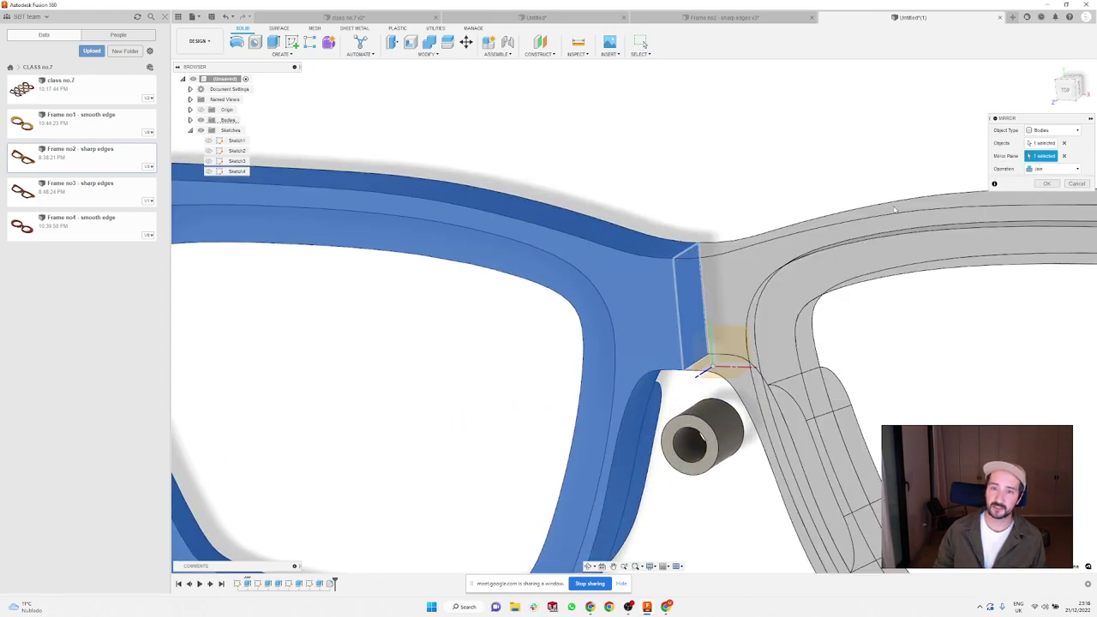
pyautogui.click(1046, 183)
pyautogui.scroll(-5, 461, 185)
pyautogui.keyDown('shift'); pyautogui.moveTo(461, 185); pyautogui.dragTo(642, 166, button='middle'); pyautogui.keyUp('shift')
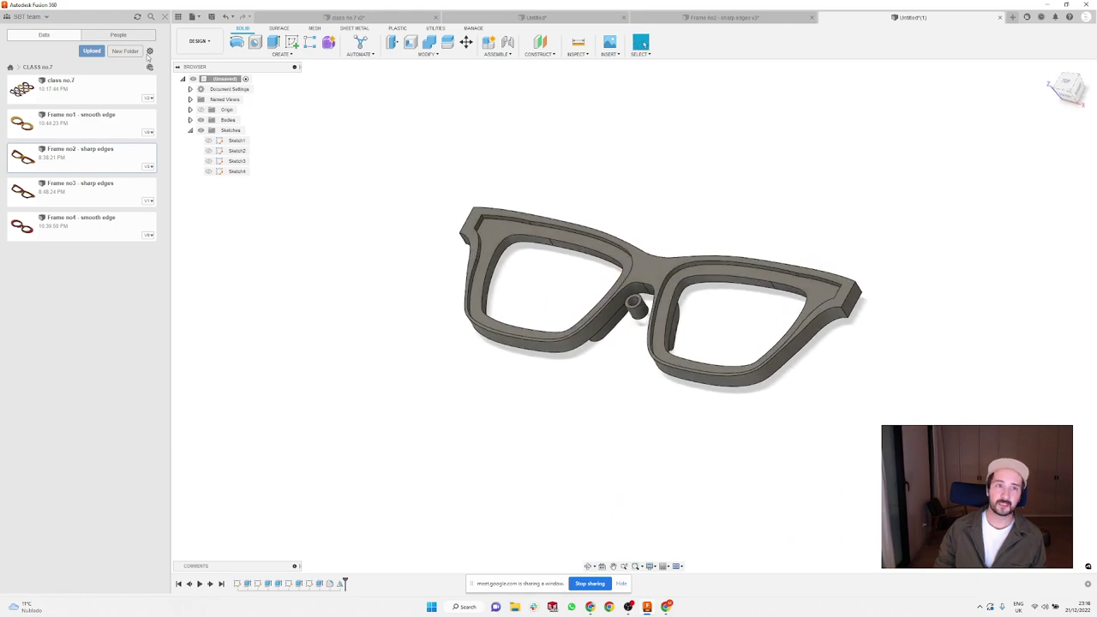
pyautogui.click(215, 42)
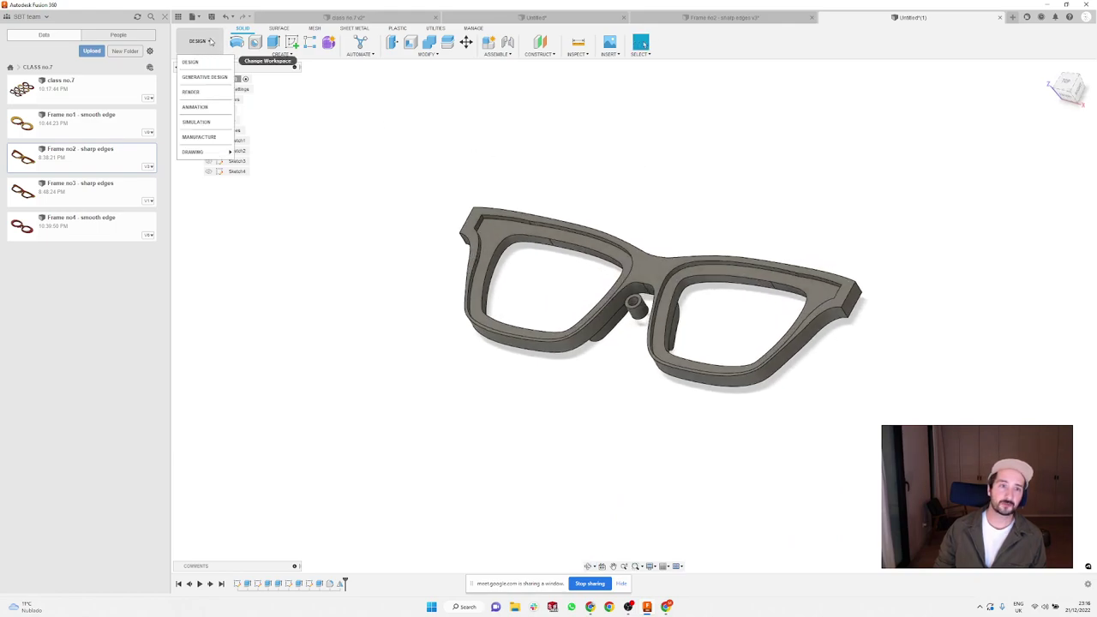
pyautogui.click(199, 136)
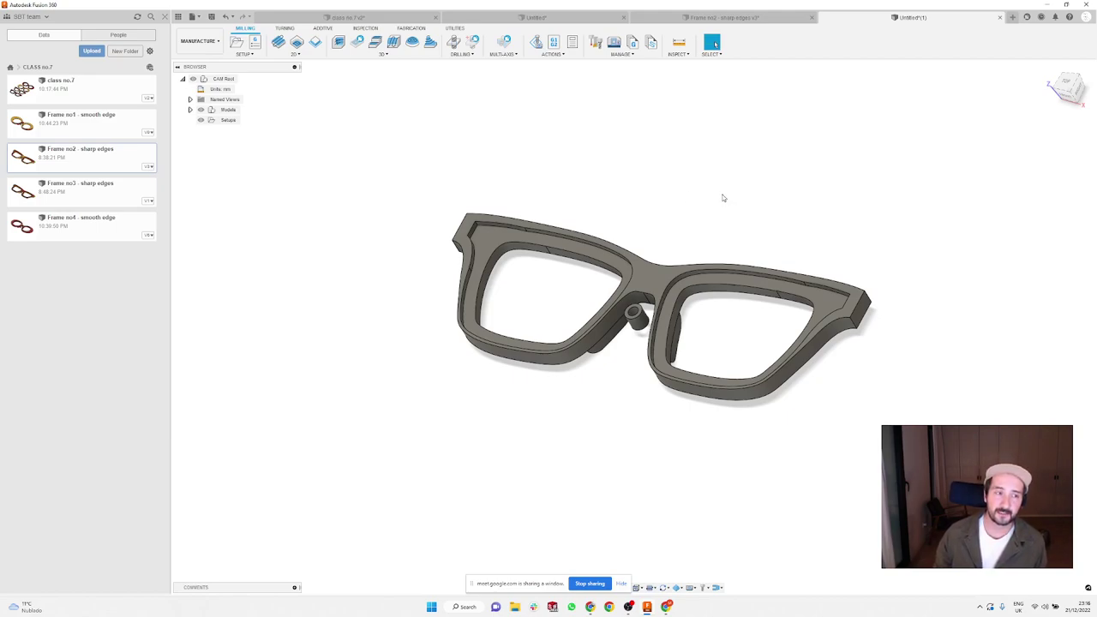
pyautogui.keyDown('shift'); pyautogui.moveTo(678, 228); pyautogui.dragTo(624, 163, button='middle'); pyautogui.keyUp('shift')
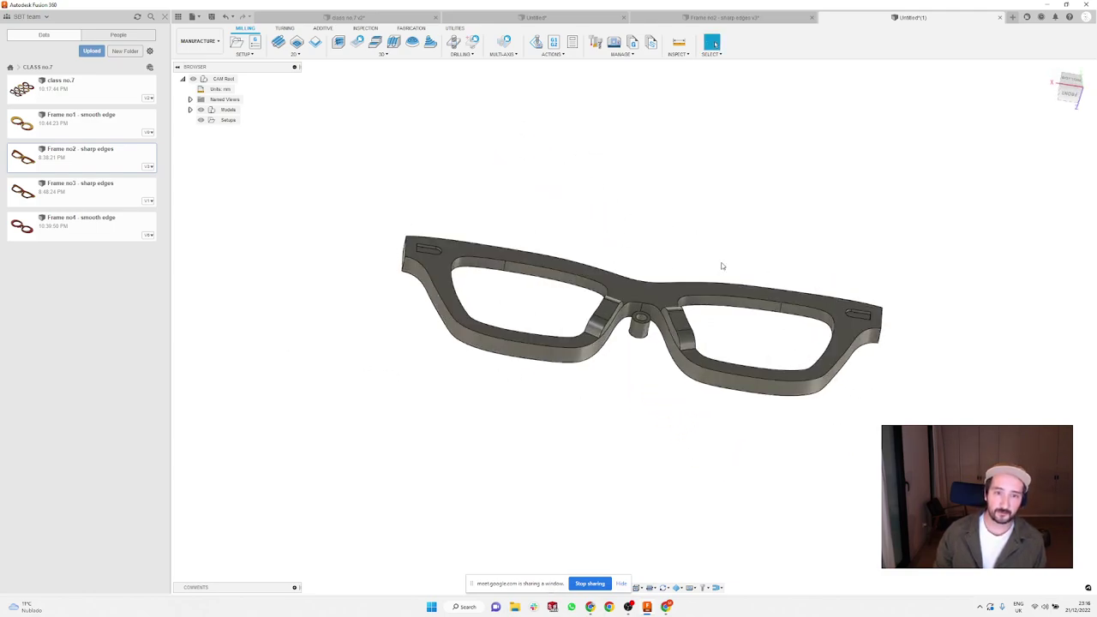
pyautogui.keyDown('shift'); pyautogui.moveTo(722, 266); pyautogui.dragTo(866, 322, button='middle'); pyautogui.keyUp('shift')
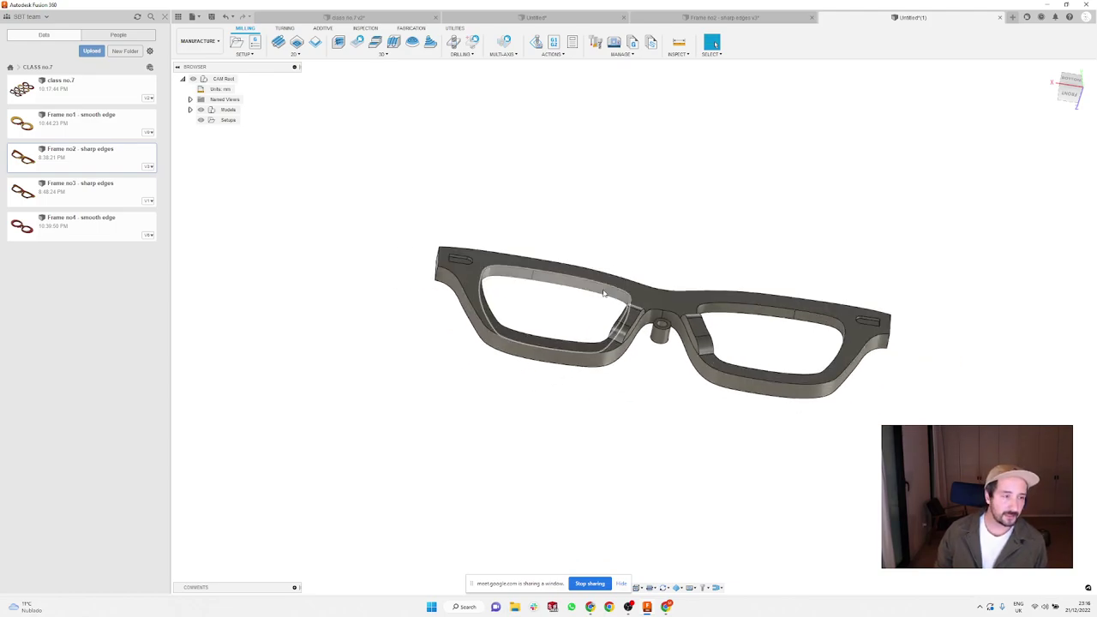
pyautogui.scroll(2, 583, 296)
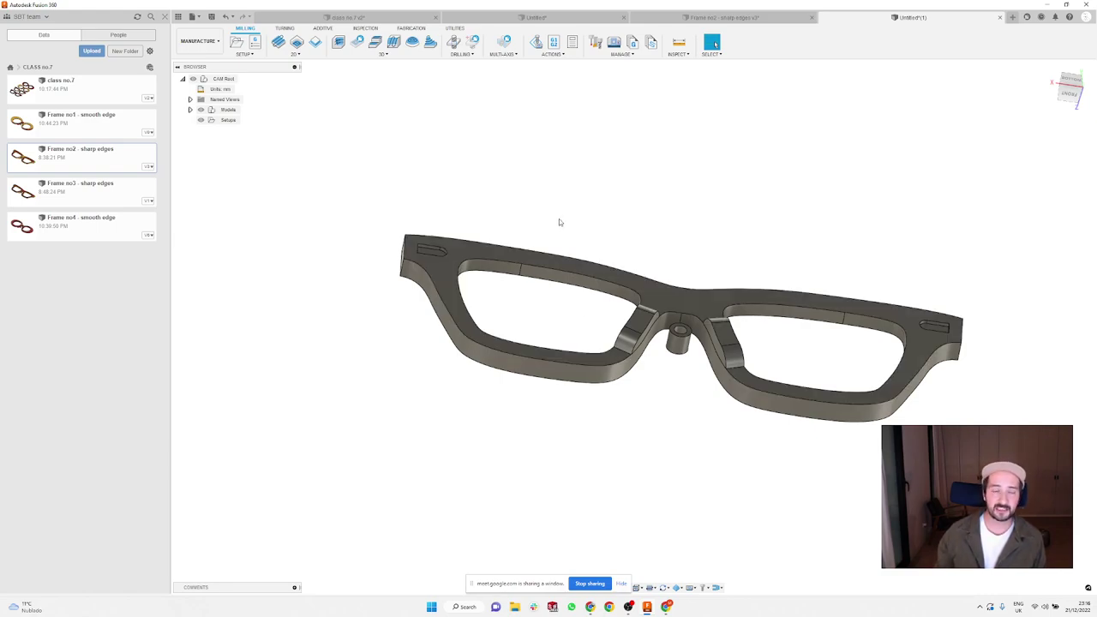
pyautogui.keyDown('shift'); pyautogui.moveTo(566, 203); pyautogui.dragTo(710, 250, button='middle'); pyautogui.keyUp('shift')
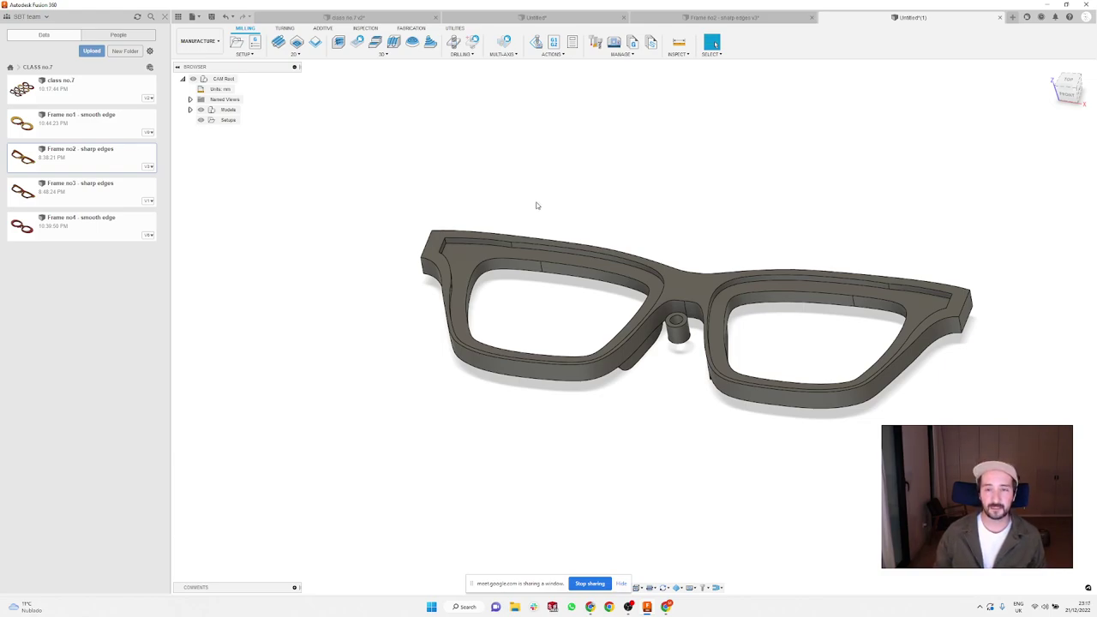
pyautogui.moveTo(655, 185)
pyautogui.keyDown('shift'); pyautogui.mouseDown(button='middle')
pyautogui.moveTo(654, 215)
pyautogui.moveTo(656, 190)
pyautogui.mouseUp(button='middle'); pyautogui.keyUp('shift')
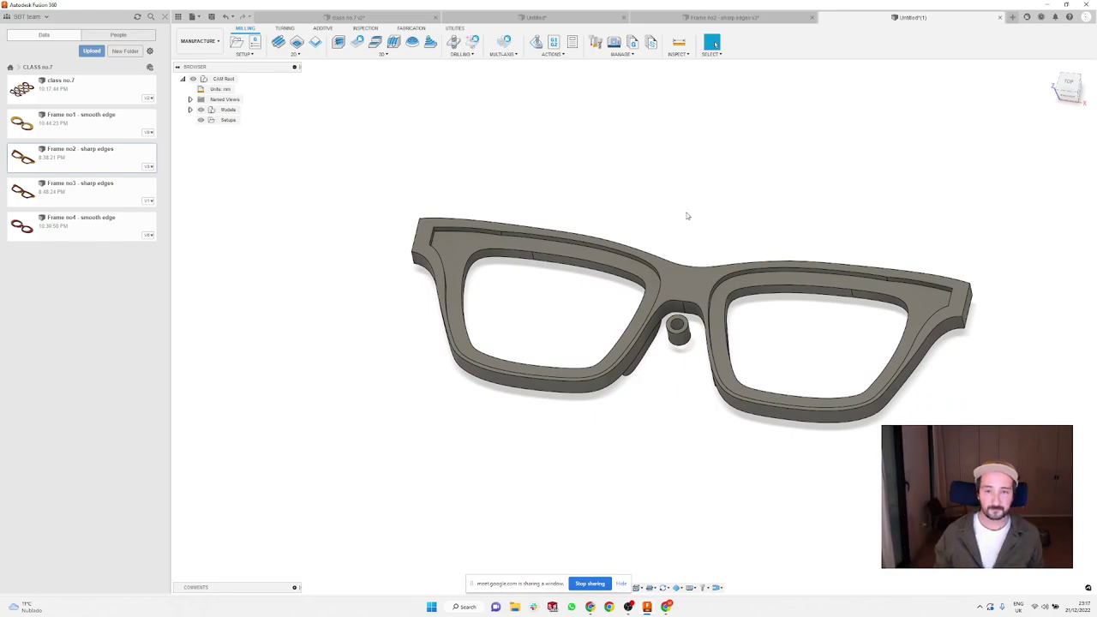
pyautogui.keyDown('shift'); pyautogui.moveTo(696, 222); pyautogui.dragTo(696, 318, button='middle'); pyautogui.keyUp('shift')
pyautogui.scroll(3, 696, 318)
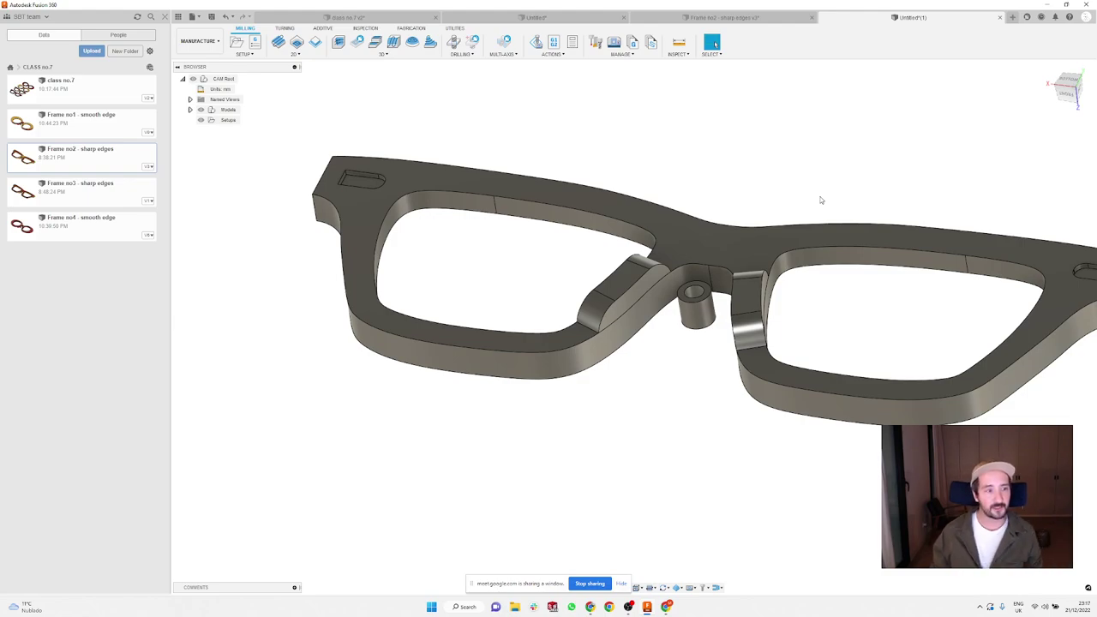
pyautogui.scroll(-3, 617, 157)
pyautogui.keyDown('shift'); pyautogui.moveTo(625, 153); pyautogui.dragTo(651, 178, button='middle'); pyautogui.keyUp('shift')
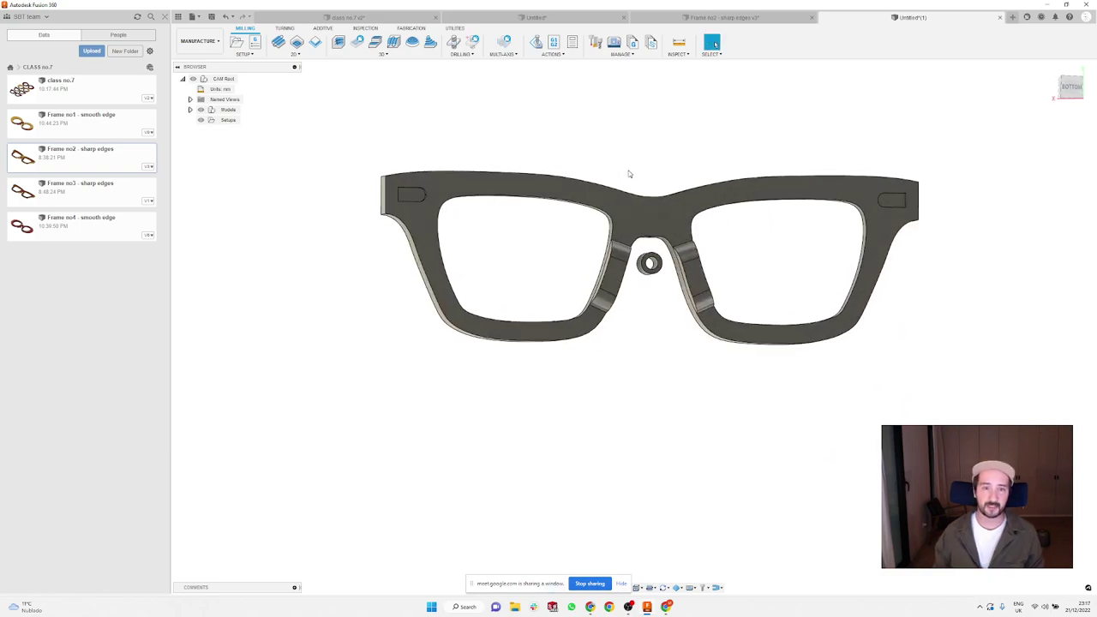
pyautogui.keyDown('shift'); pyautogui.moveTo(628, 174); pyautogui.dragTo(715, 154, button='middle'); pyautogui.keyUp('shift')
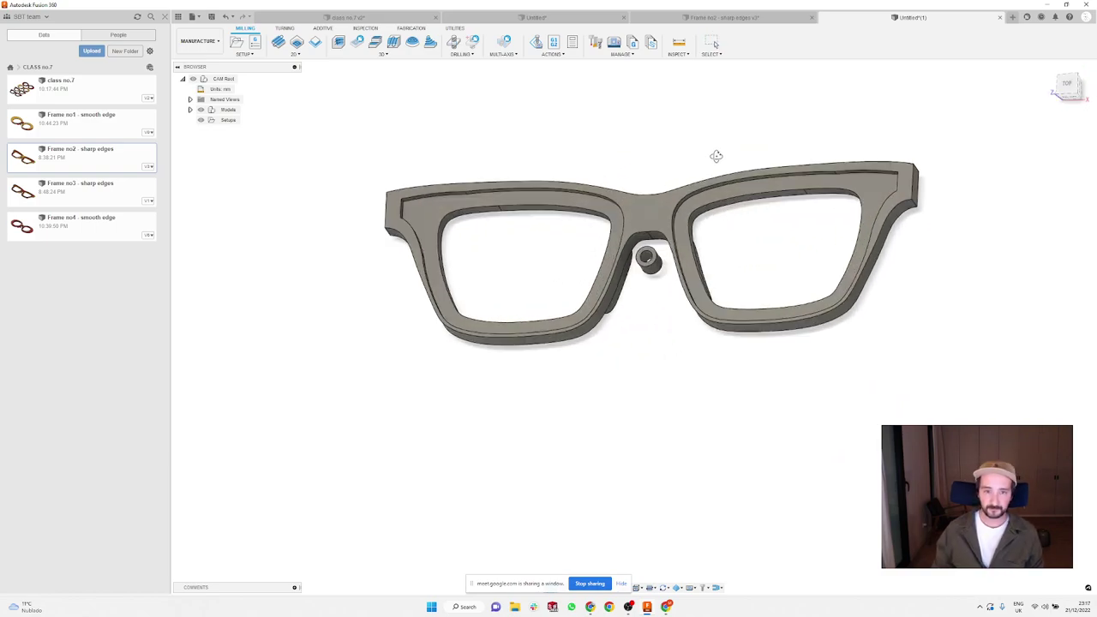
pyautogui.keyDown('shift'); pyautogui.moveTo(615, 182); pyautogui.dragTo(639, 152, button='middle'); pyautogui.keyUp('shift')
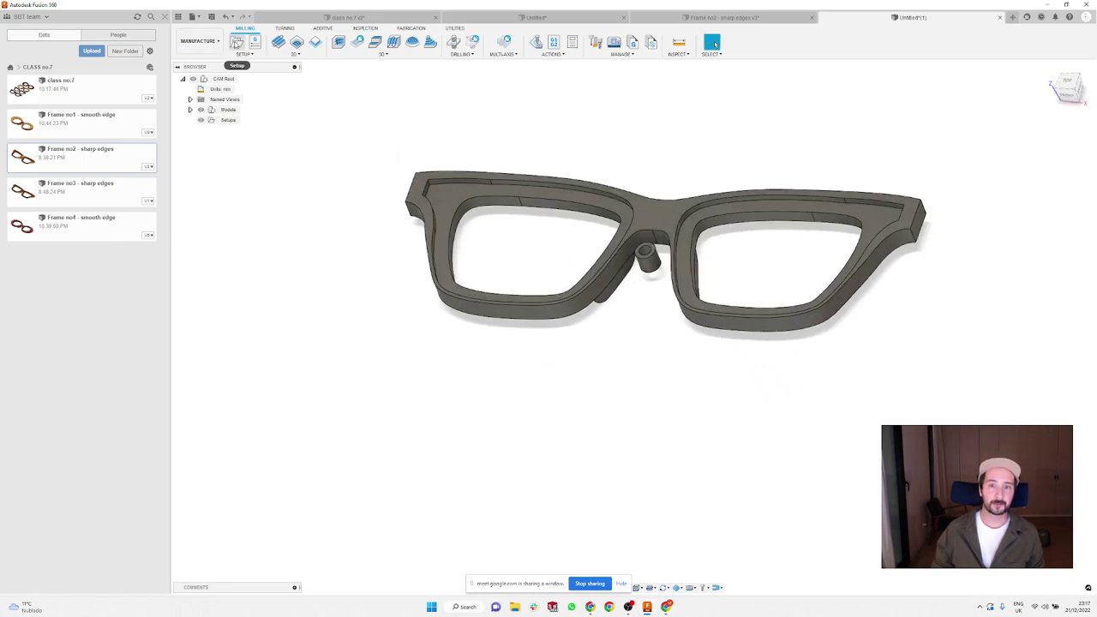
# Step: Create a new milling setup and review its stock mode, leaving it unchanged
pyautogui.click(237, 43)
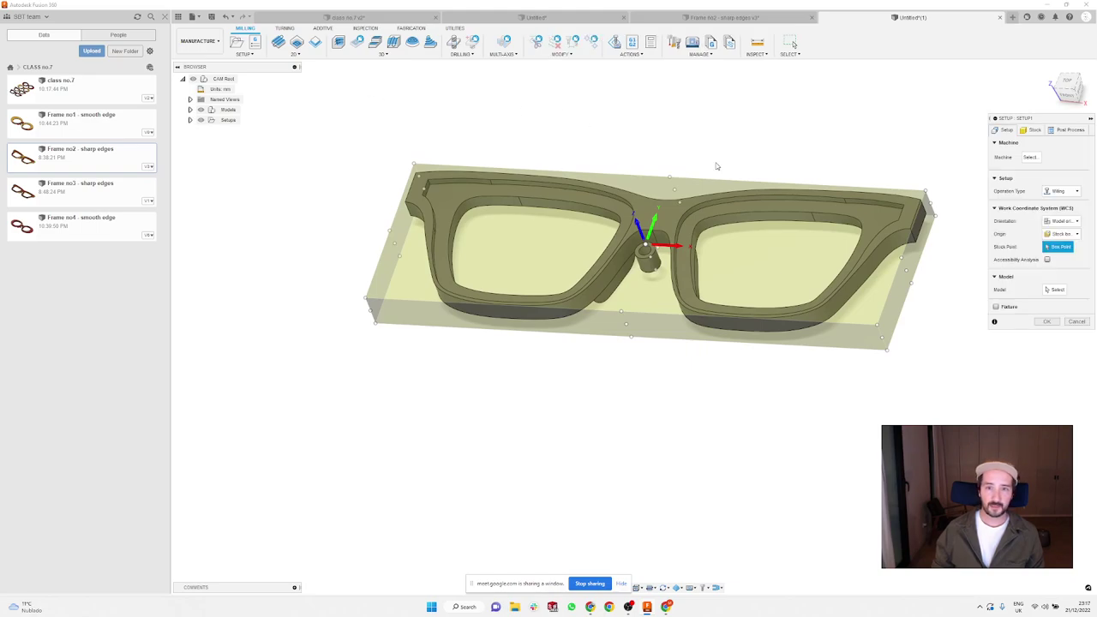
pyautogui.keyDown('shift'); pyautogui.moveTo(717, 165); pyautogui.dragTo(640, 108, button='middle'); pyautogui.keyUp('shift')
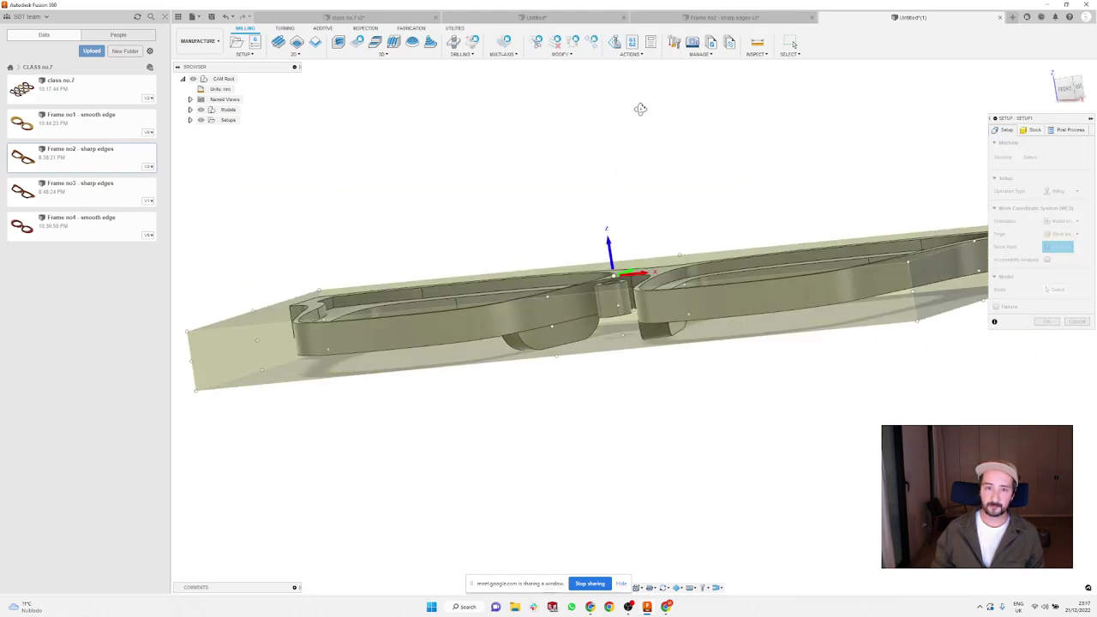
pyautogui.click(1034, 130)
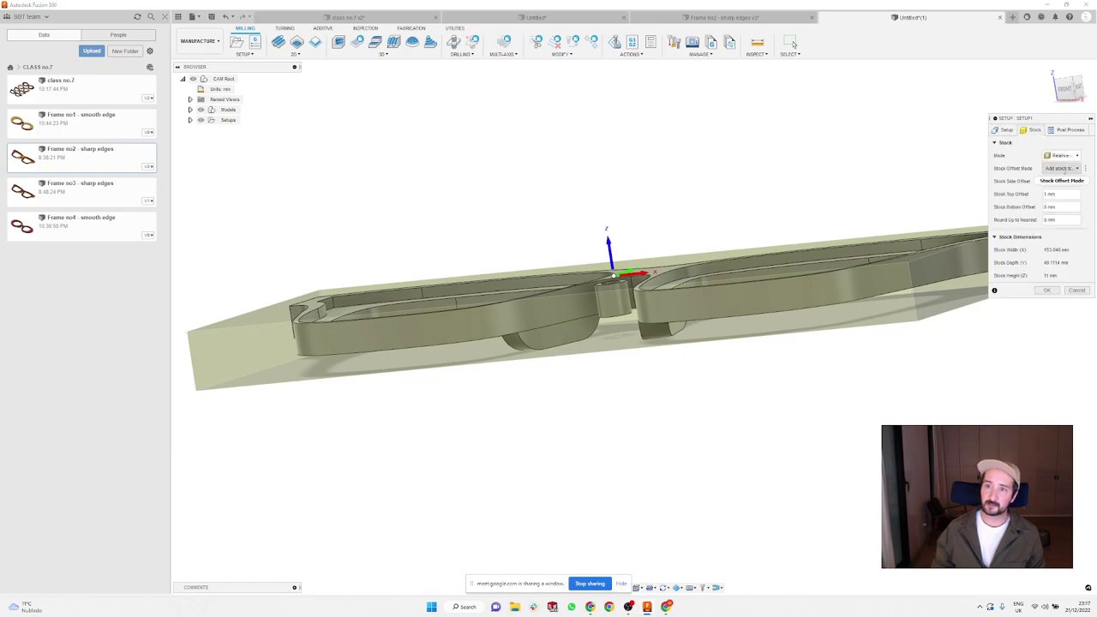
pyautogui.click(1066, 155)
pyautogui.click(1068, 156)
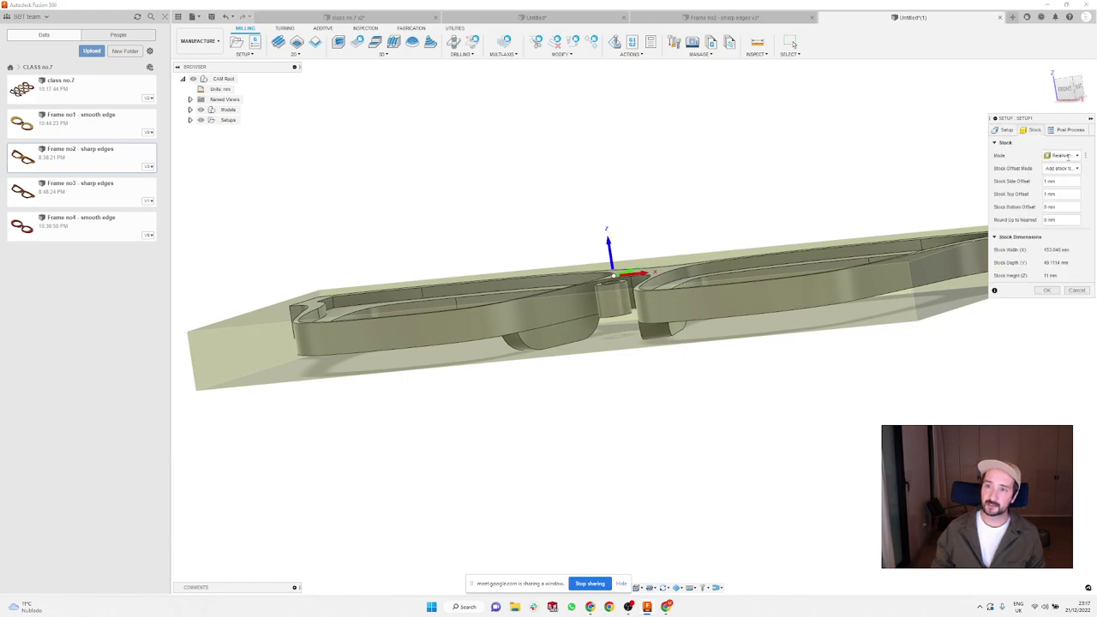
pyautogui.click(1068, 154)
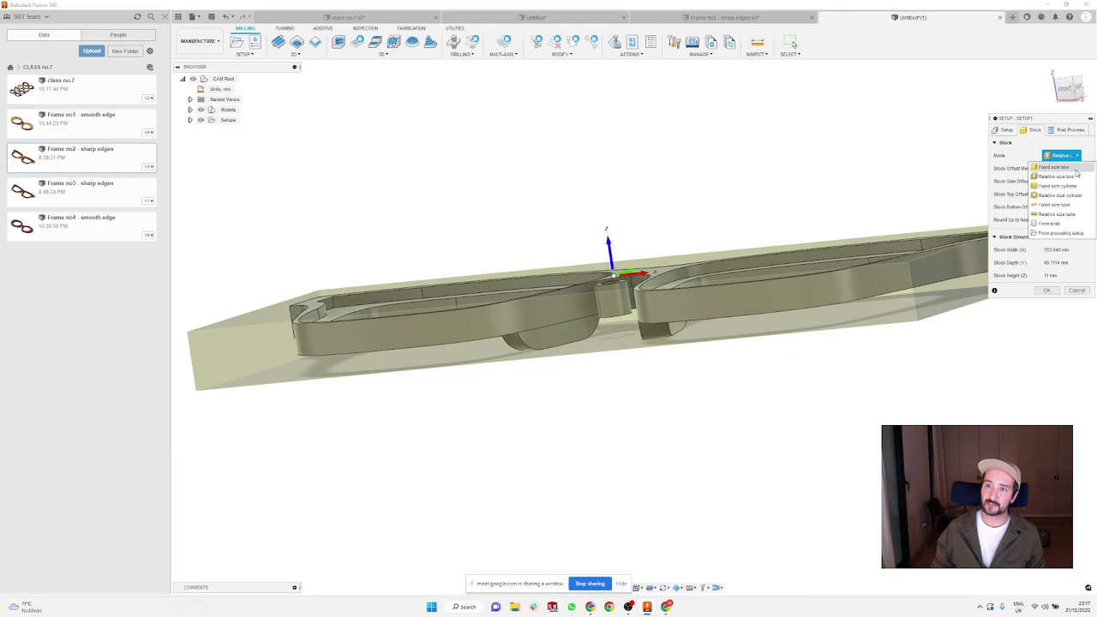
pyautogui.click(1024, 153)
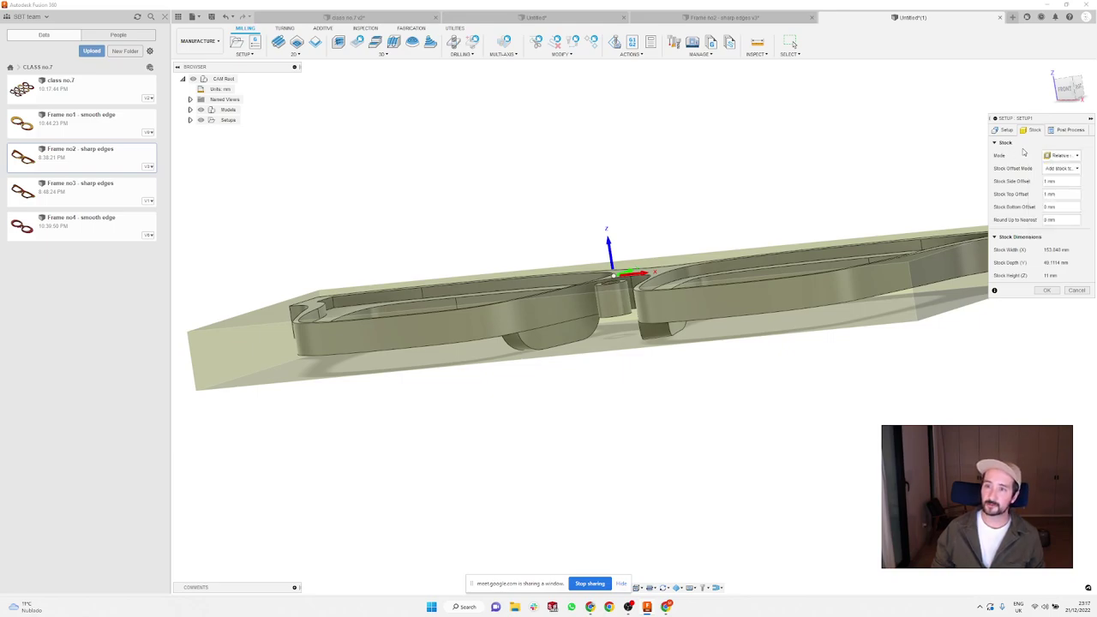
# Step: Set Stock Side Offset and Stock Top Offset to 0, giving 10 mm stock height
pyautogui.click(1044, 183)
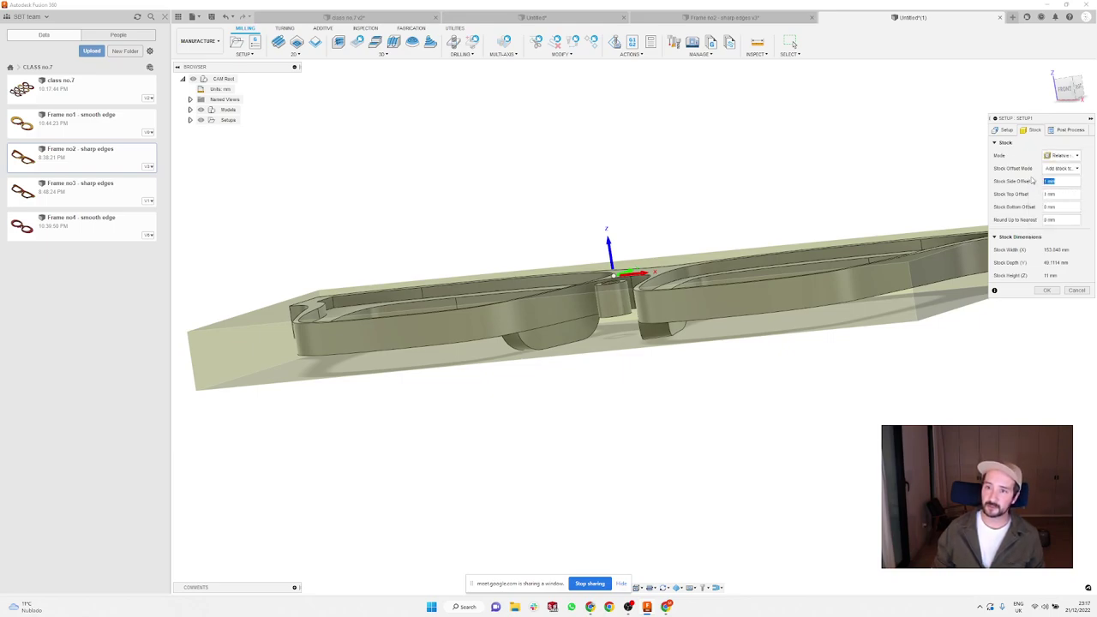
pyautogui.write('0')
pyautogui.press('Tab')
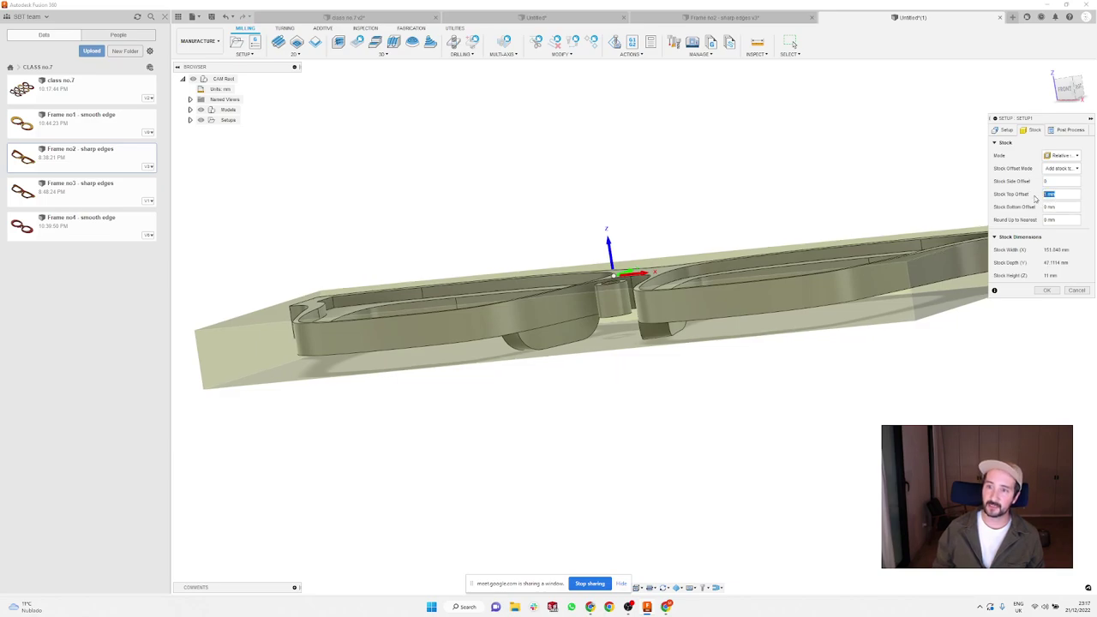
pyautogui.write('0')
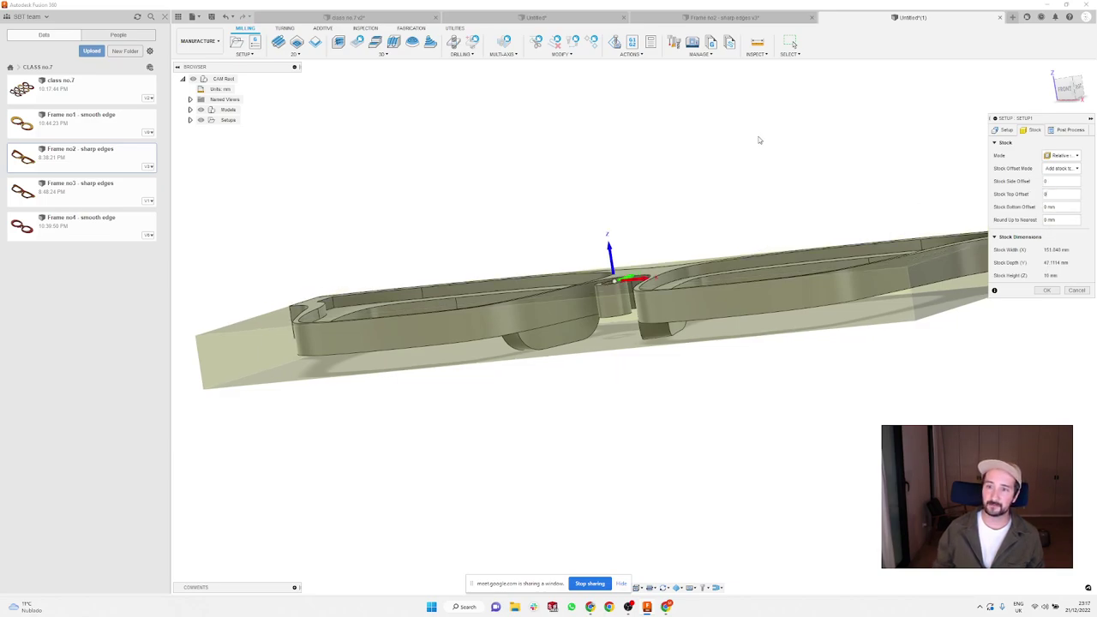
pyautogui.keyDown('shift'); pyautogui.moveTo(686, 151); pyautogui.dragTo(700, 171, button='middle'); pyautogui.keyUp('shift')
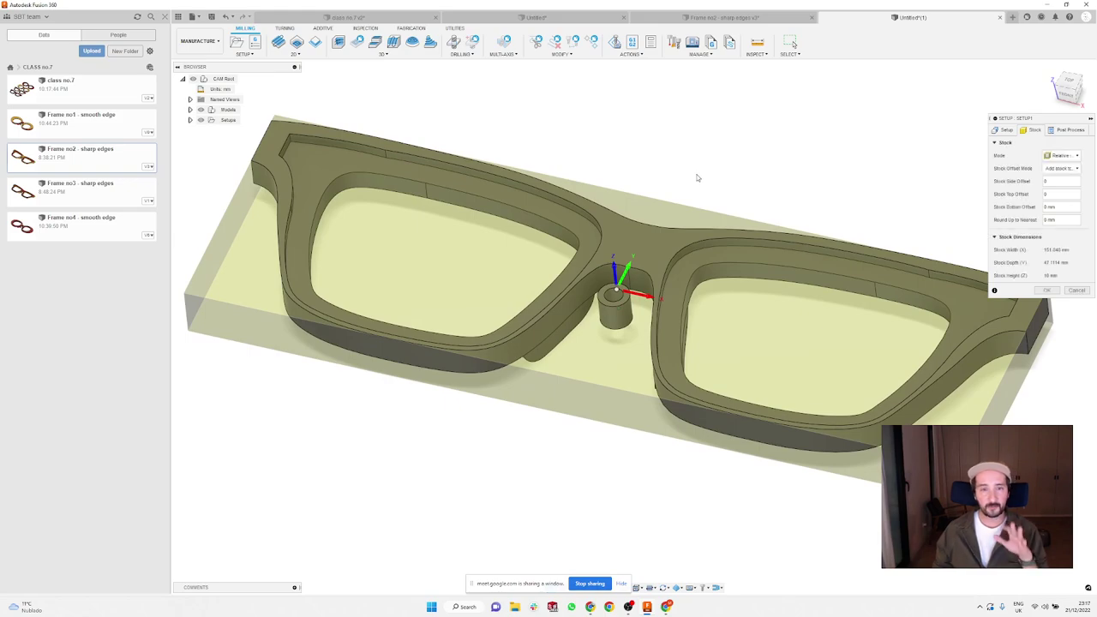
pyautogui.scroll(-2, 644, 209)
pyautogui.scroll(4, 617, 257)
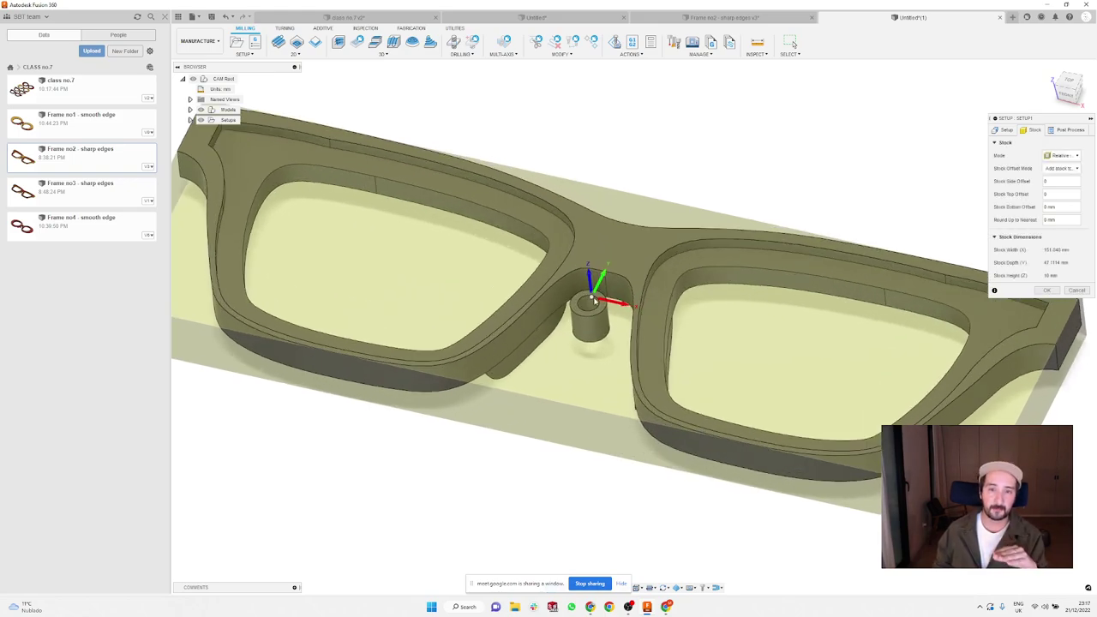
pyautogui.keyDown('shift'); pyautogui.moveTo(608, 291); pyautogui.dragTo(583, 233, button='middle'); pyautogui.keyUp('shift')
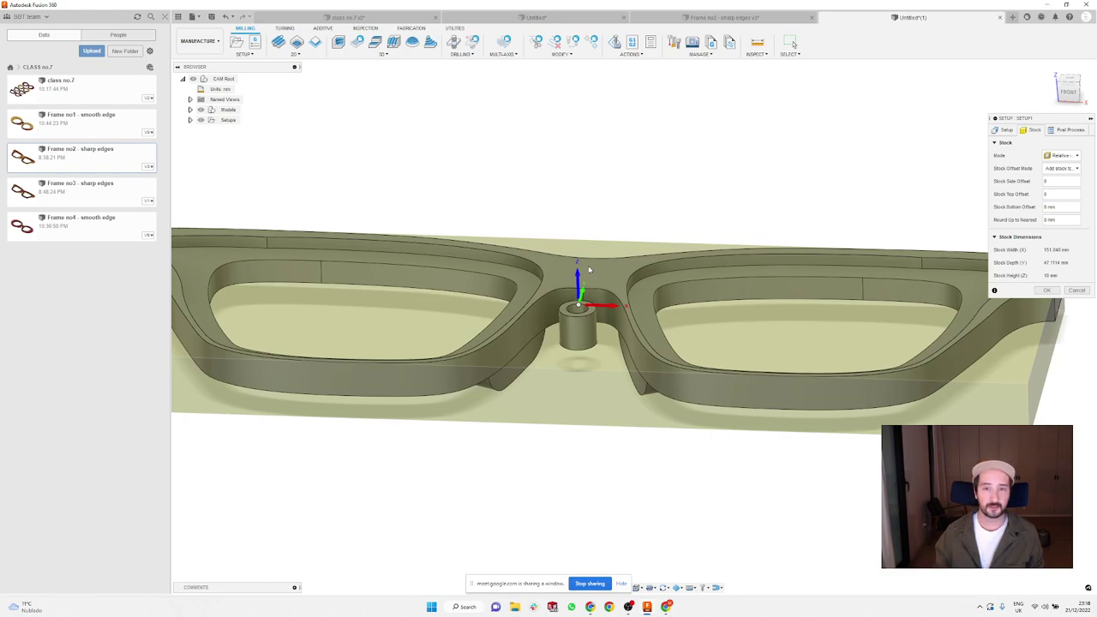
pyautogui.keyDown('shift'); pyautogui.moveTo(573, 135); pyautogui.dragTo(618, 206, button='middle'); pyautogui.keyUp('shift')
pyautogui.scroll(-3, 617, 206)
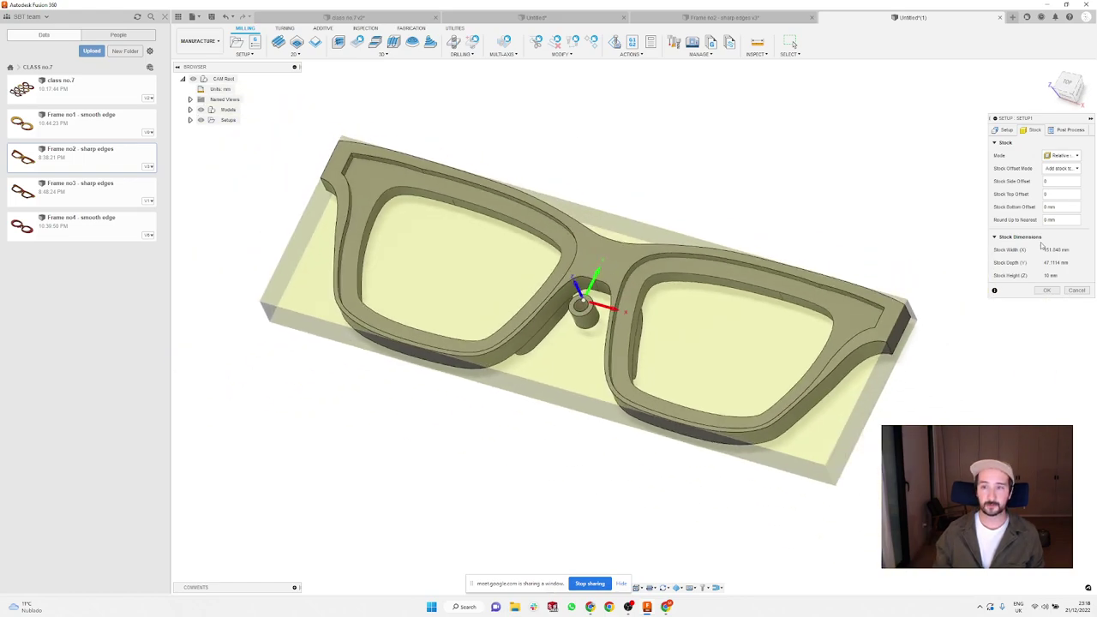
# Step: Confirm the new setup and accept the no-model warning to create Setup1
pyautogui.click(1003, 130)
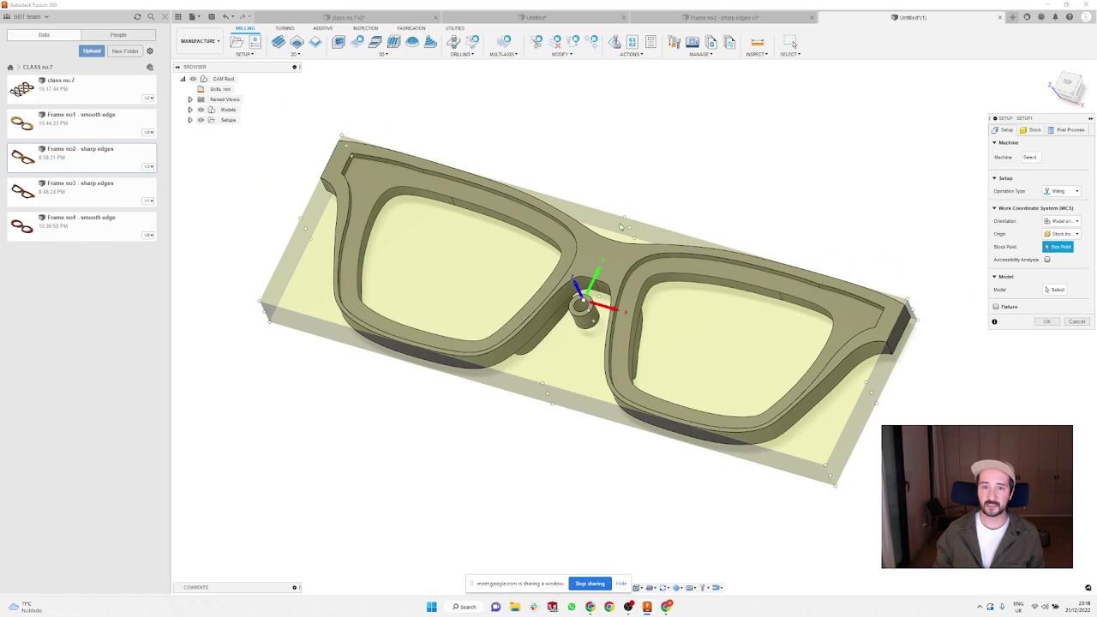
pyautogui.keyDown('shift'); pyautogui.moveTo(620, 227); pyautogui.dragTo(676, 323, button='middle'); pyautogui.keyUp('shift')
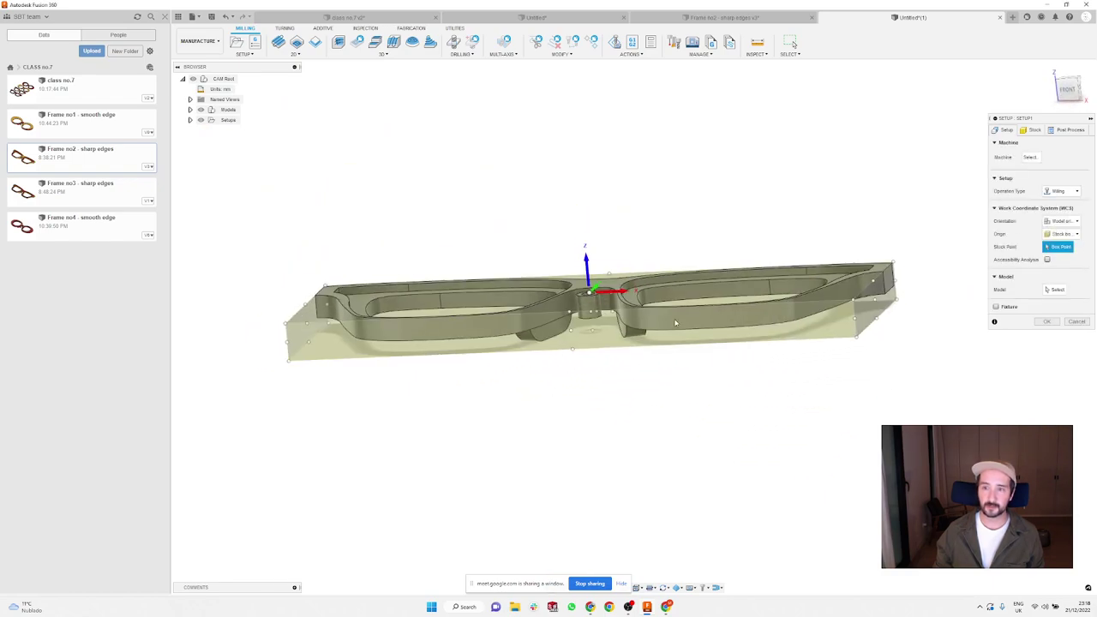
pyautogui.click(1047, 321)
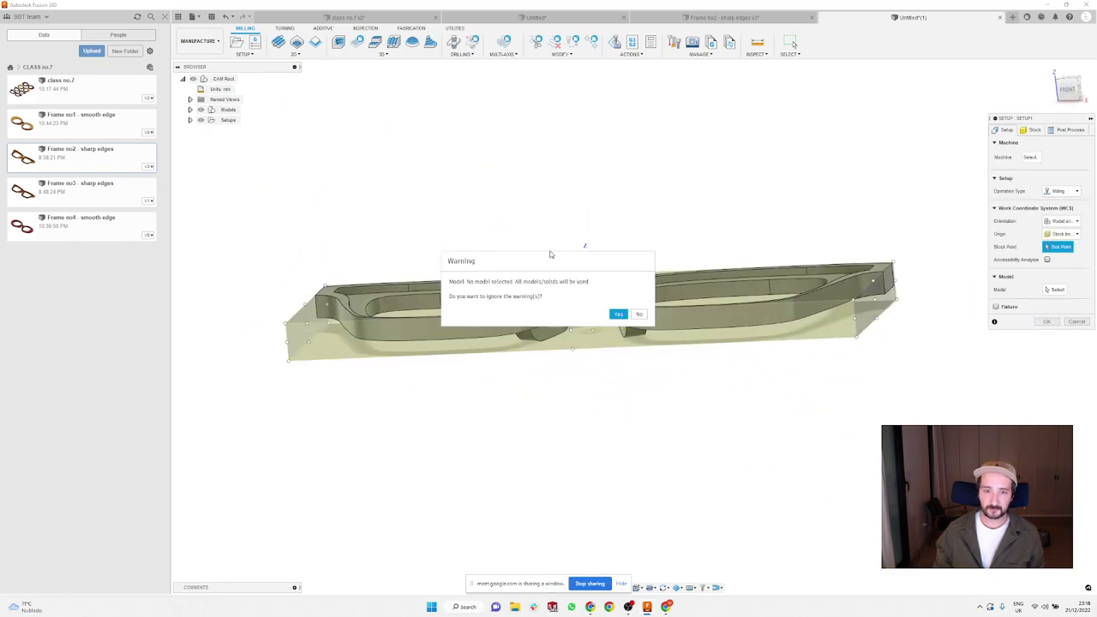
pyautogui.click(619, 315)
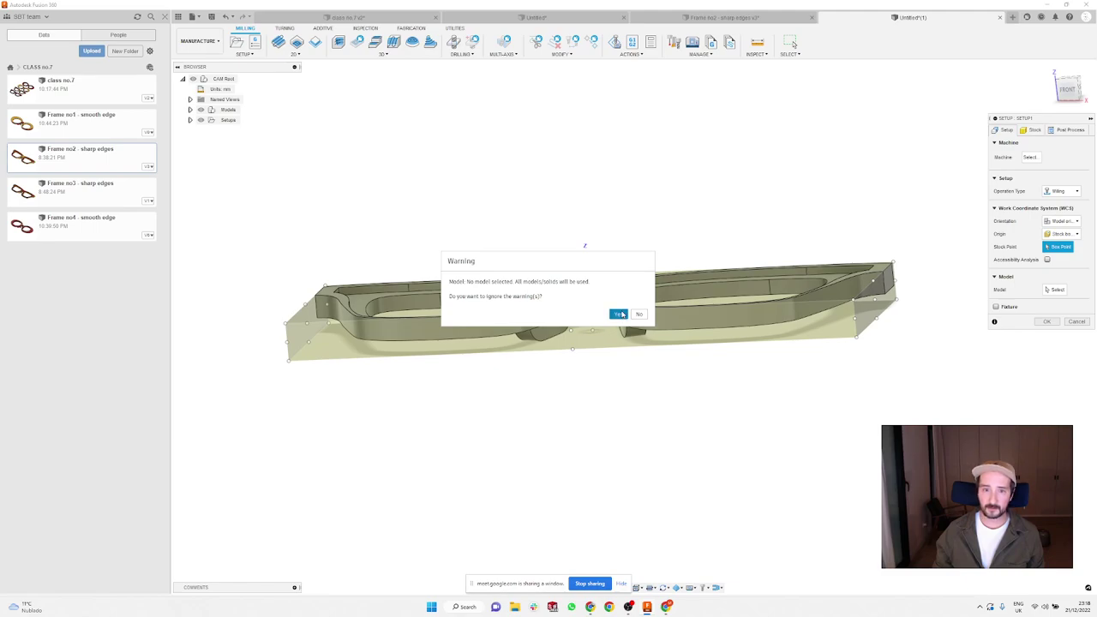
# Step: Edit Setup1 to assign the glasses frame body as its model
pyautogui.rightClick(241, 133)
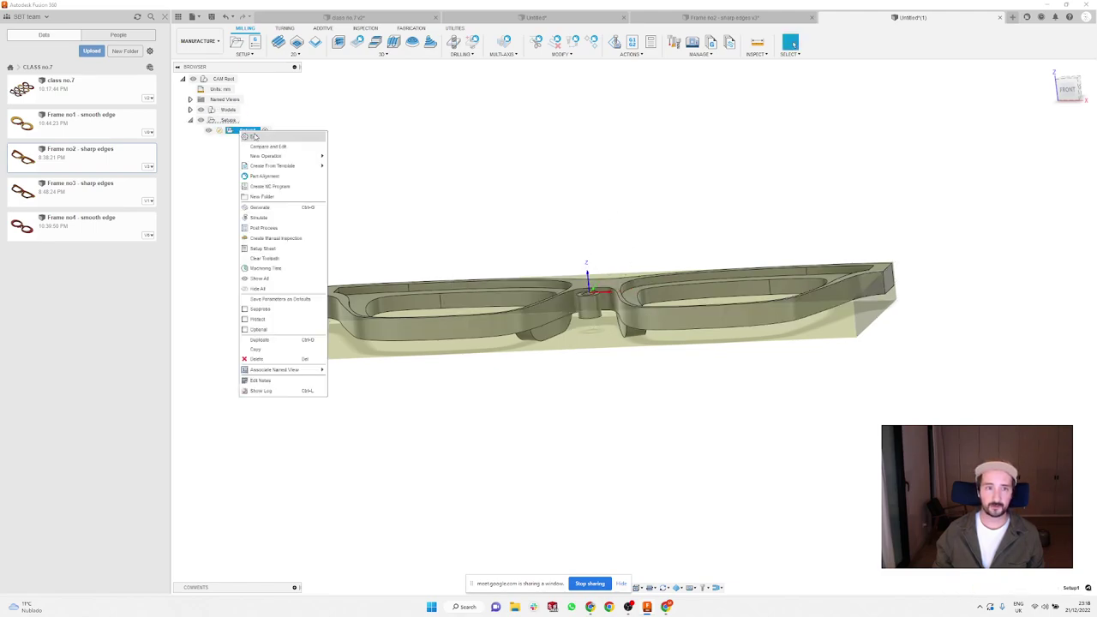
pyautogui.click(257, 135)
pyautogui.click(1059, 290)
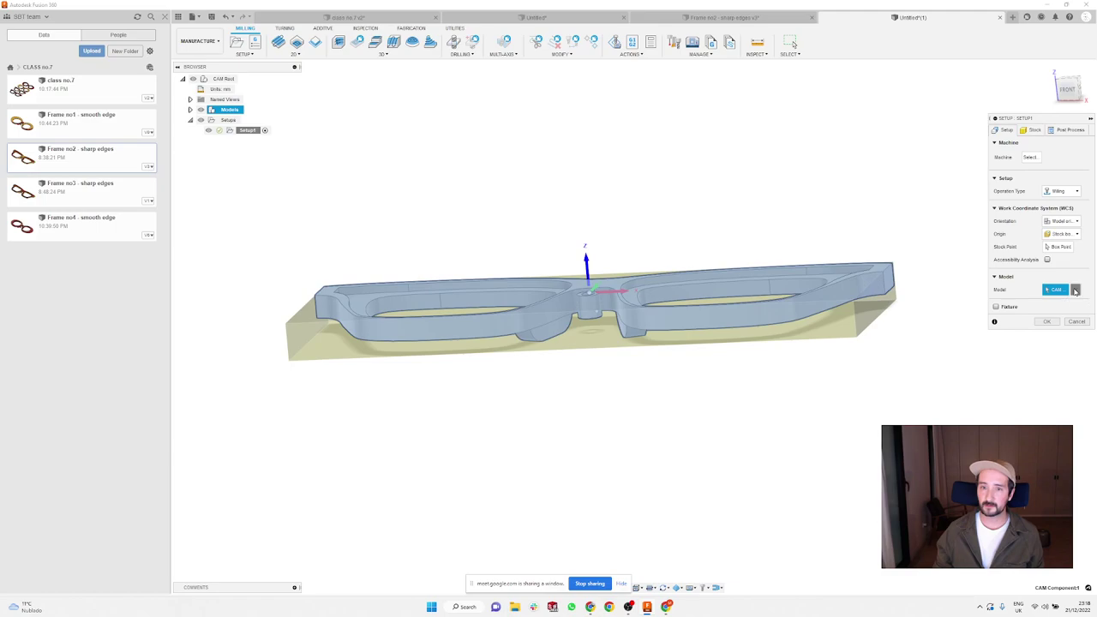
pyautogui.click(1047, 321)
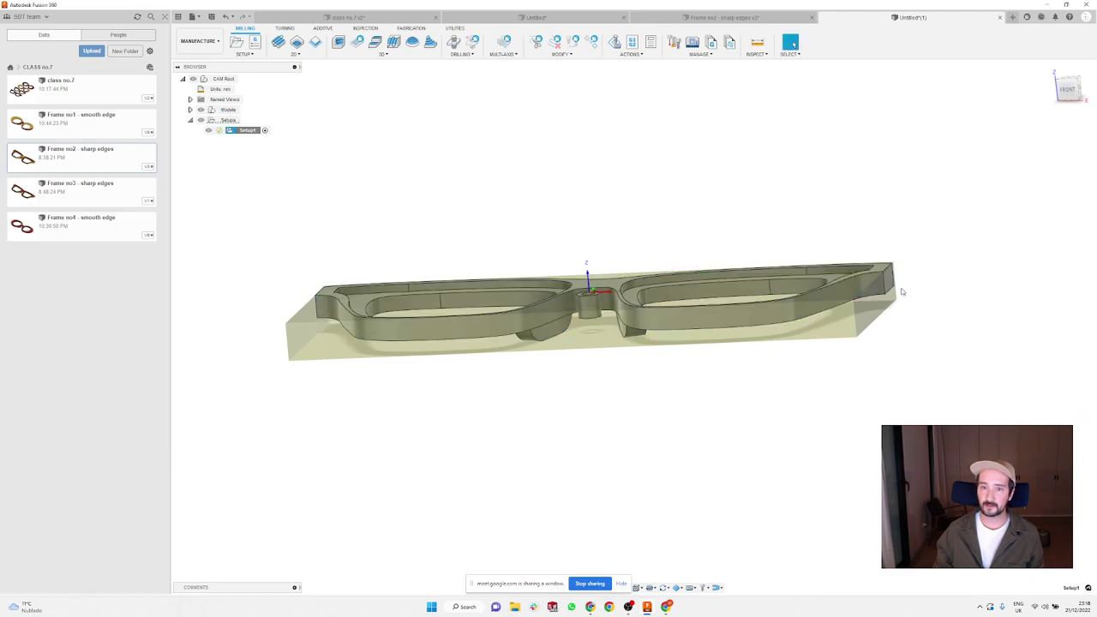
pyautogui.keyDown('shift'); pyautogui.moveTo(399, 149); pyautogui.dragTo(534, 242, button='middle'); pyautogui.keyUp('shift')
pyautogui.scroll(3, 534, 242)
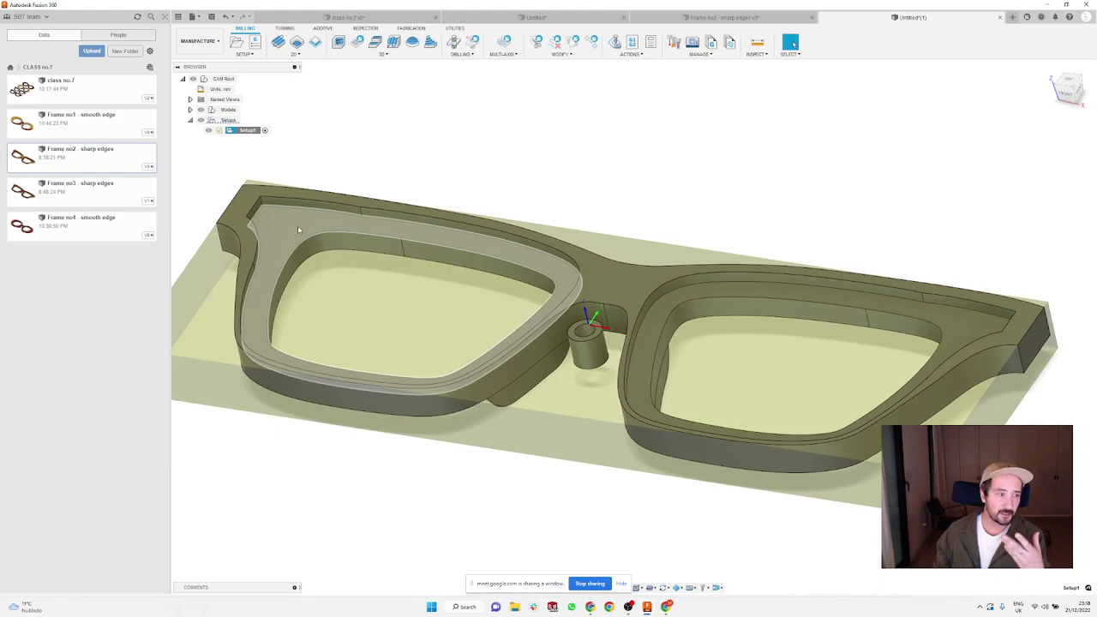
# Step: Zoom in on the left lens frame, then select and clear its top face
pyautogui.keyDown('shift'); pyautogui.moveTo(479, 157); pyautogui.dragTo(416, 226, button='middle'); pyautogui.keyUp('shift')
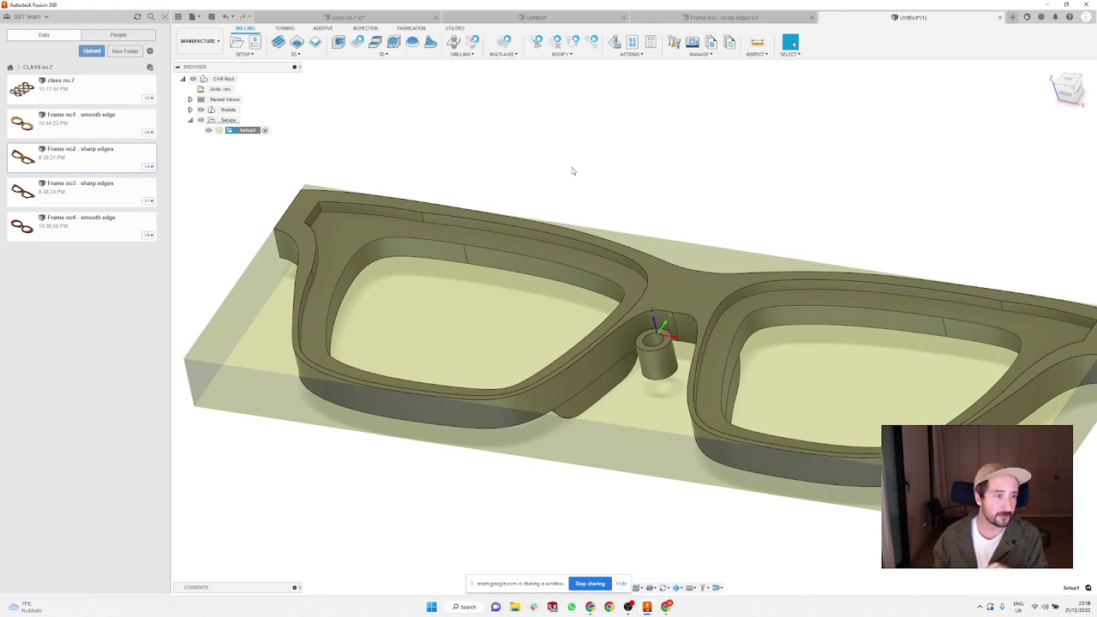
pyautogui.click(396, 229)
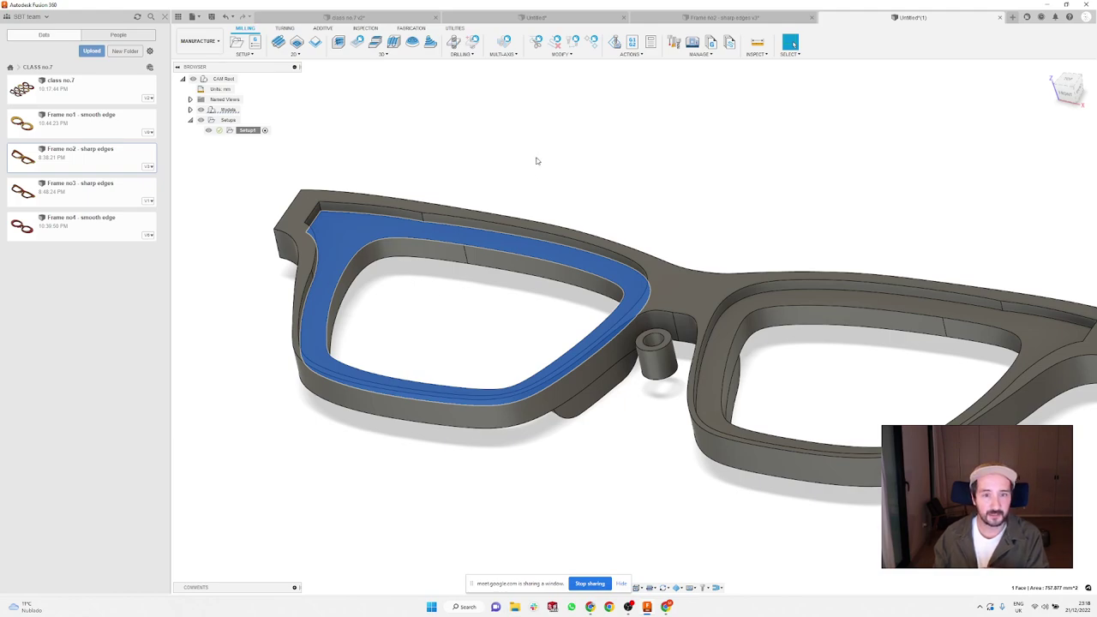
pyautogui.click(502, 240)
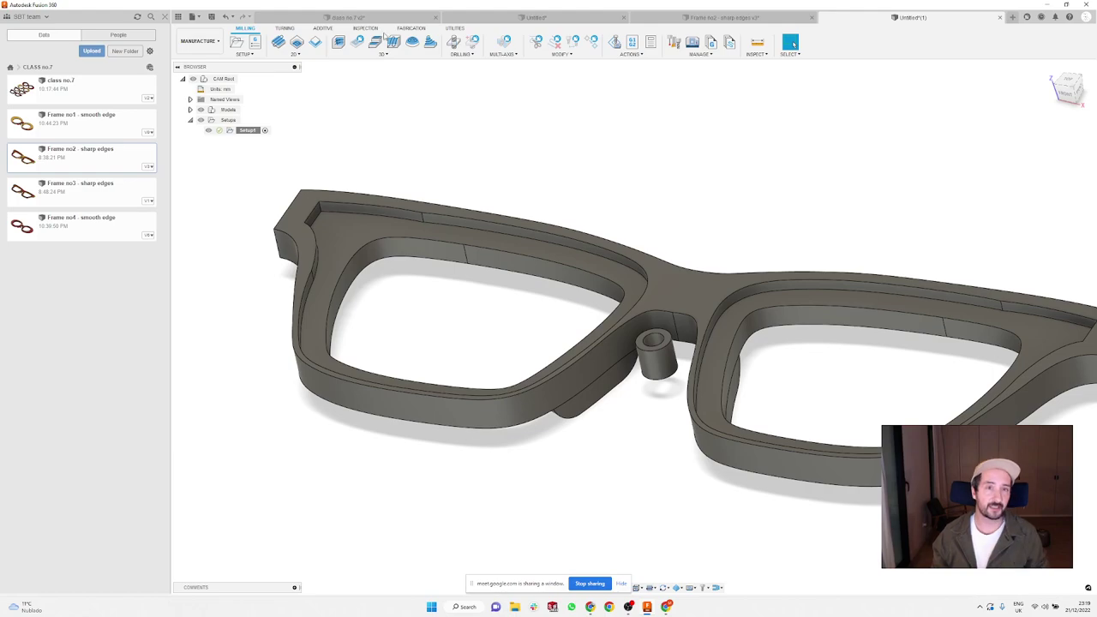
# Step: Start a 2D Pocket and select the lens recess chains
pyautogui.click(297, 54)
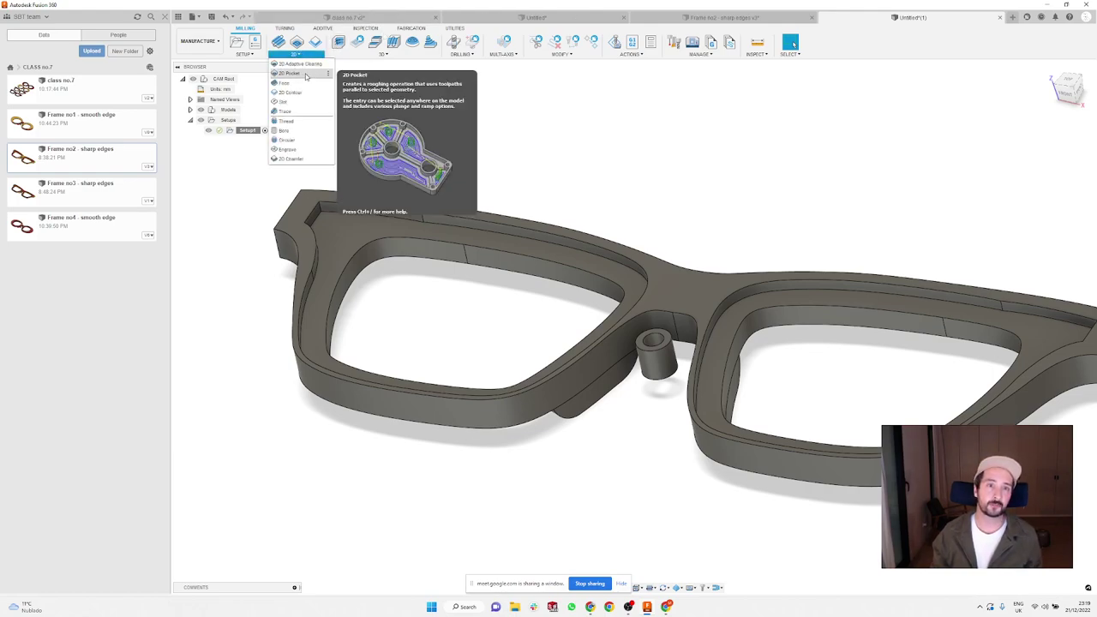
pyautogui.click(300, 75)
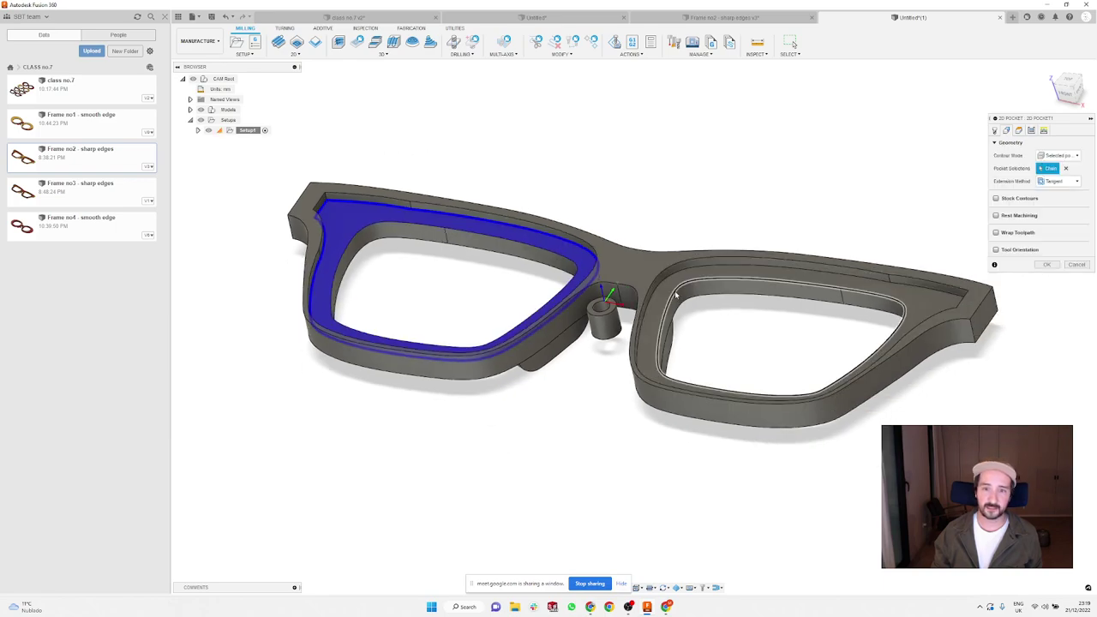
pyautogui.scroll(2, 679, 291)
pyautogui.click(694, 259)
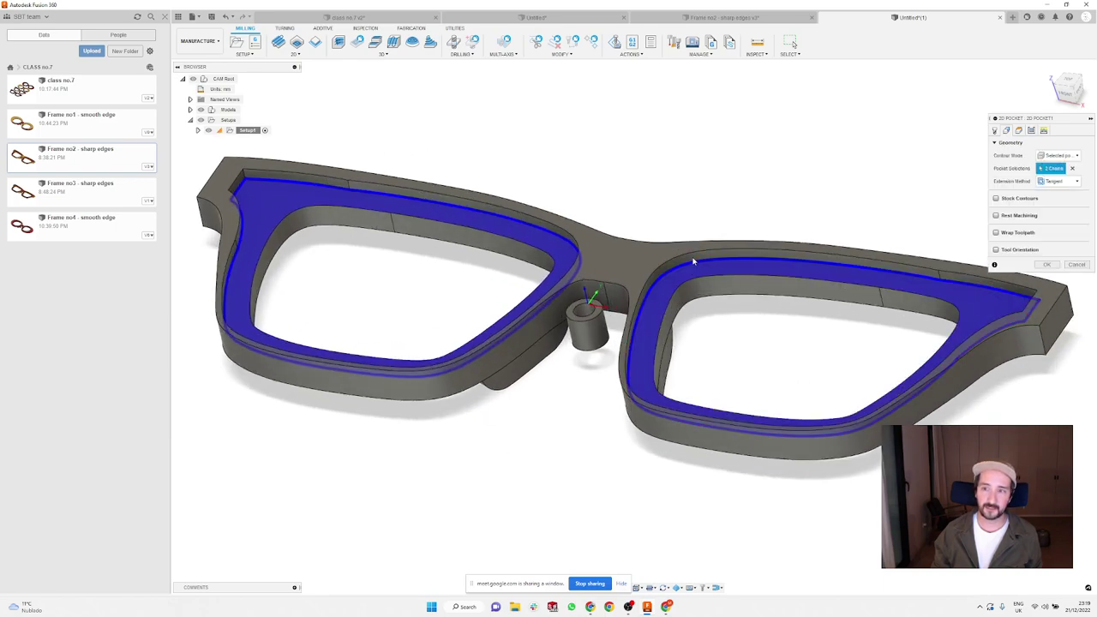
# Step: Create a new 2 mm flat end mill and assign it to the pocket
pyautogui.click(995, 130)
pyautogui.click(1051, 155)
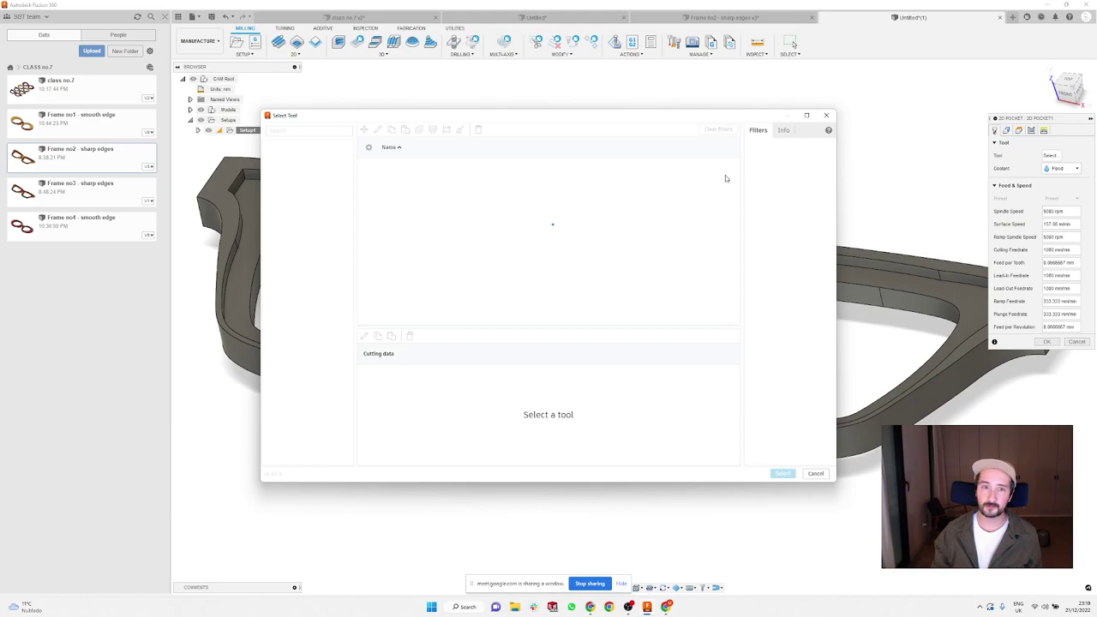
pyautogui.click(366, 132)
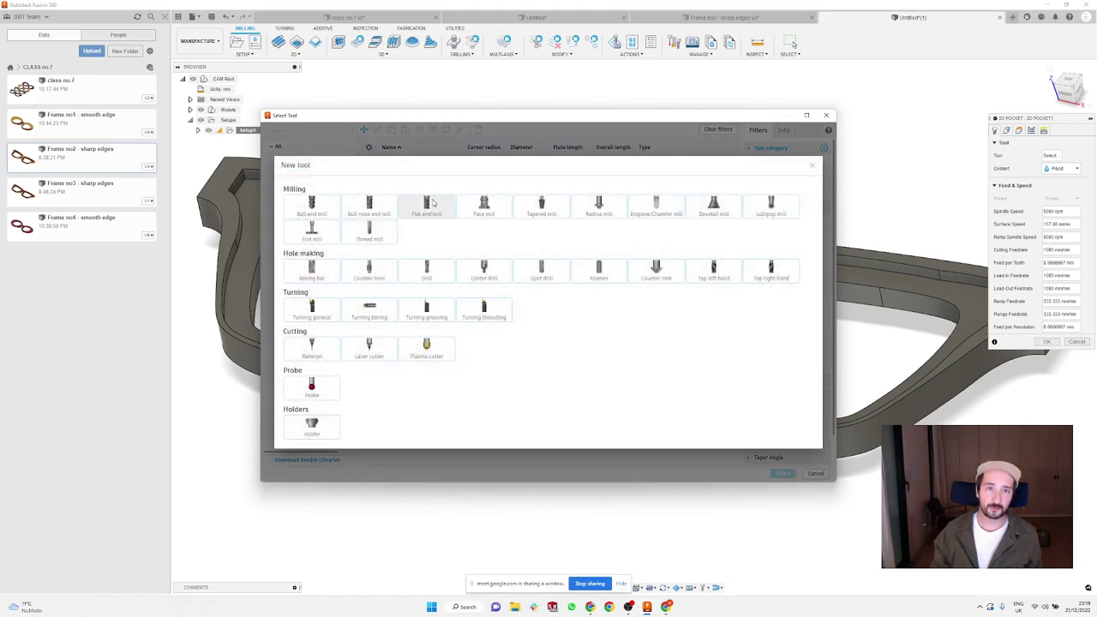
pyautogui.click(427, 211)
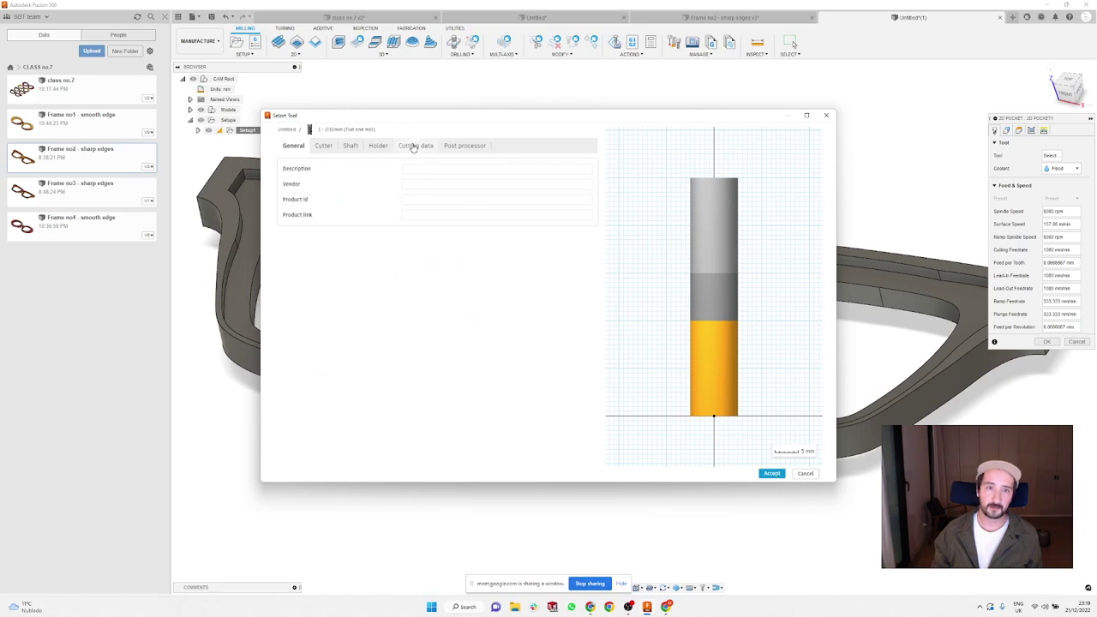
pyautogui.click(415, 145)
pyautogui.click(324, 145)
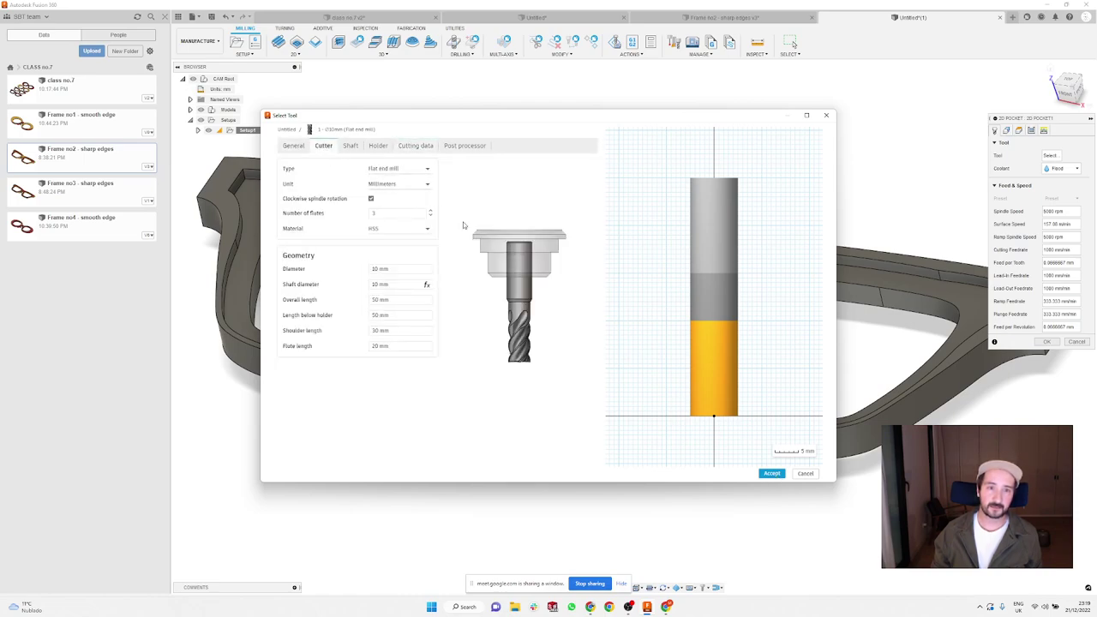
pyautogui.click(400, 269)
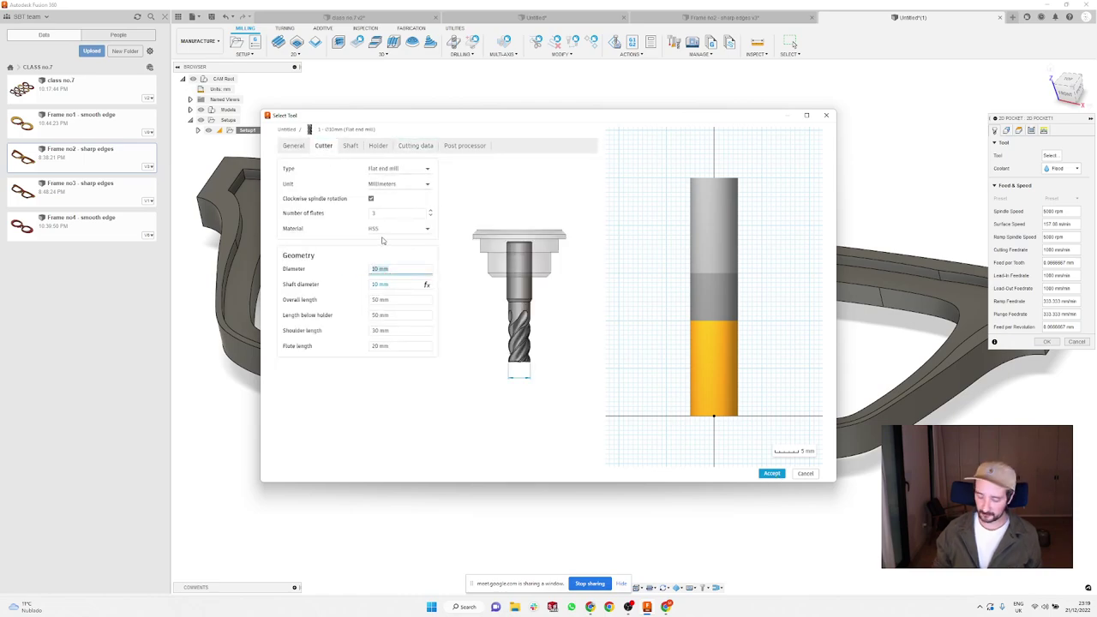
pyautogui.write('2')
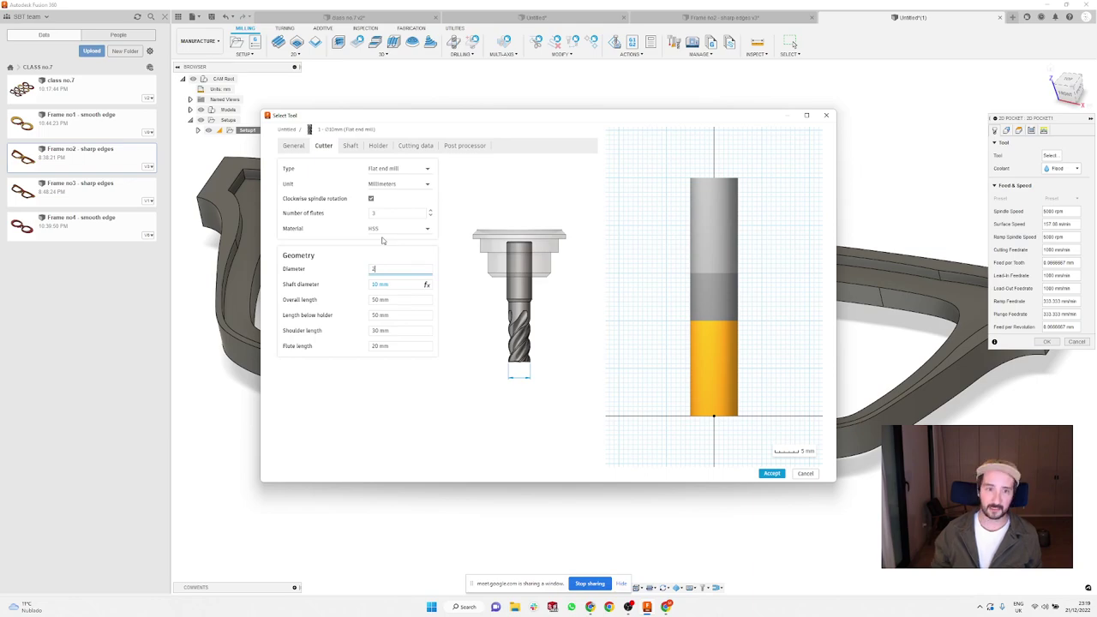
pyautogui.click(773, 474)
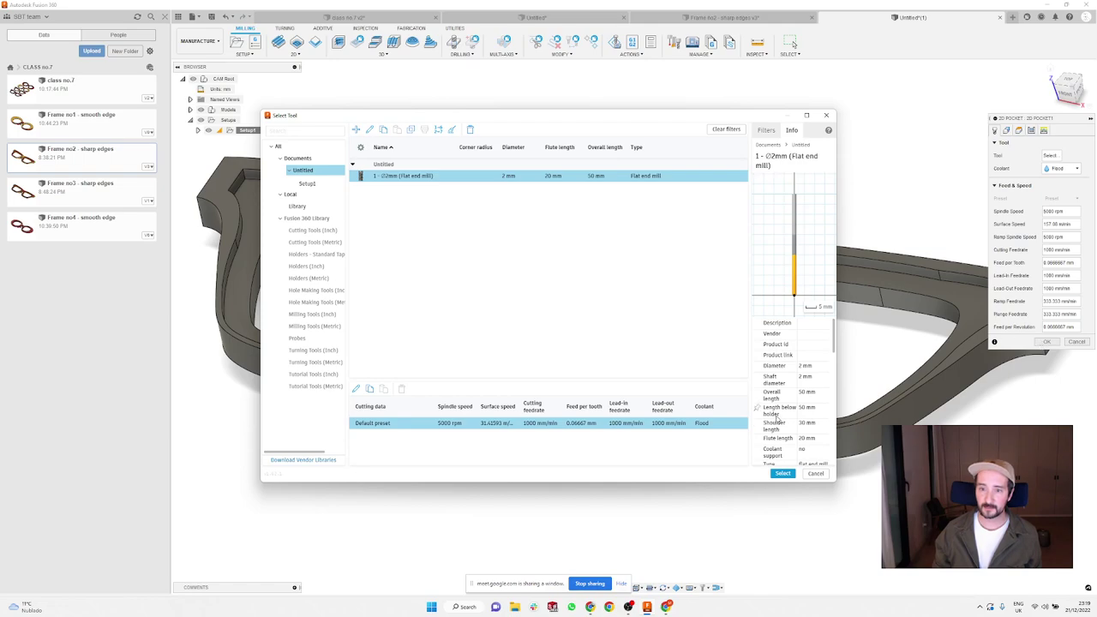
pyautogui.click(782, 473)
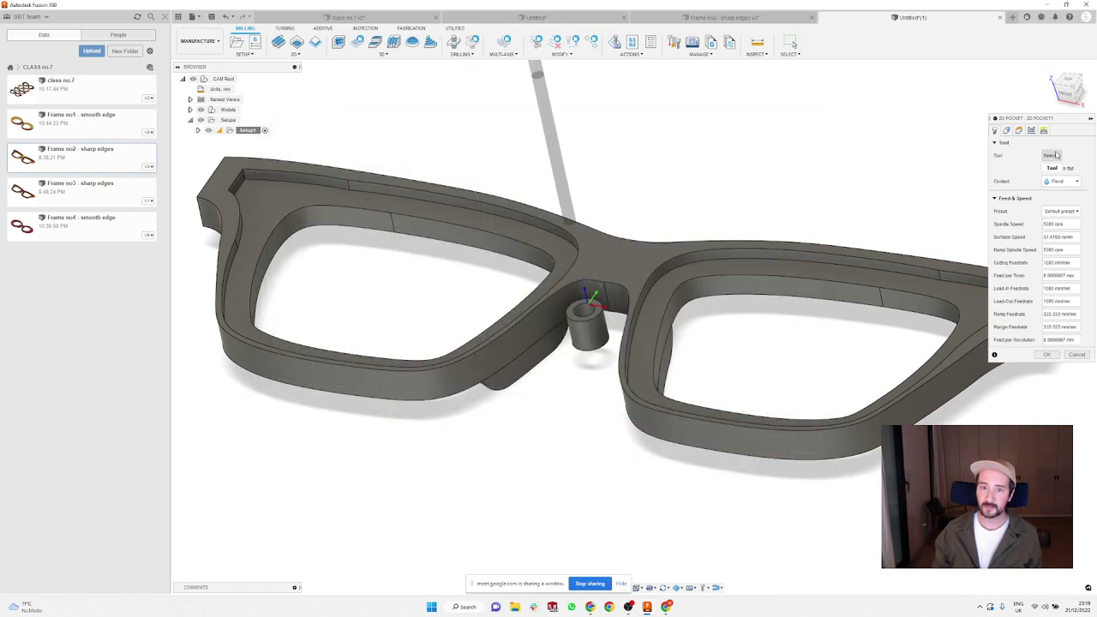
# Step: Enable Multiple Depths with 1.5 mm max roughing stepdown and 1 finishing stepdown
pyautogui.click(1007, 130)
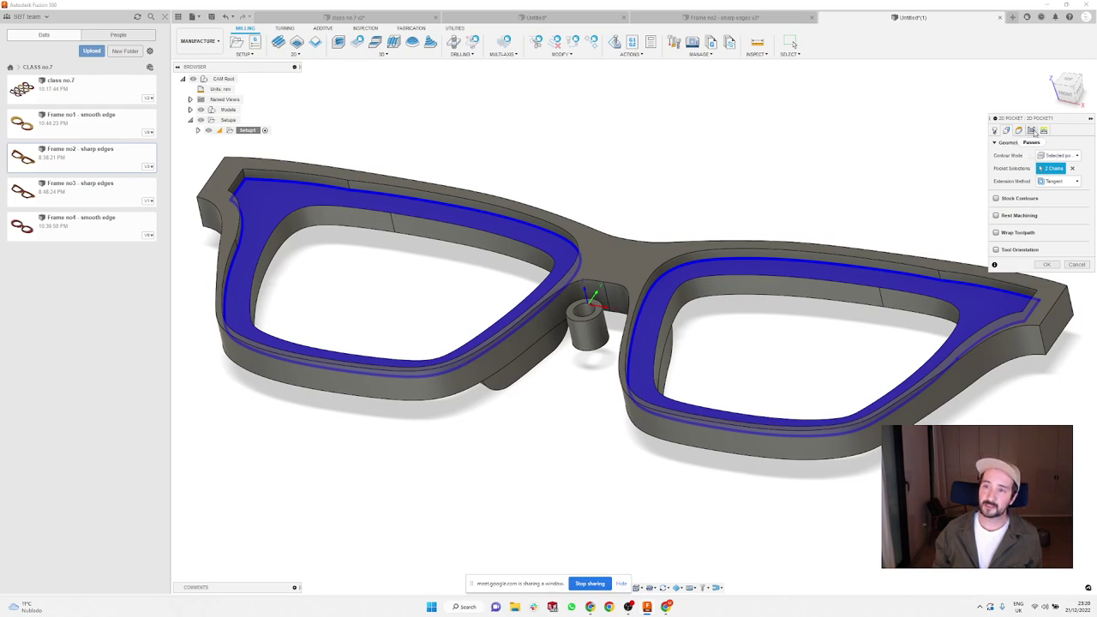
pyautogui.click(1033, 131)
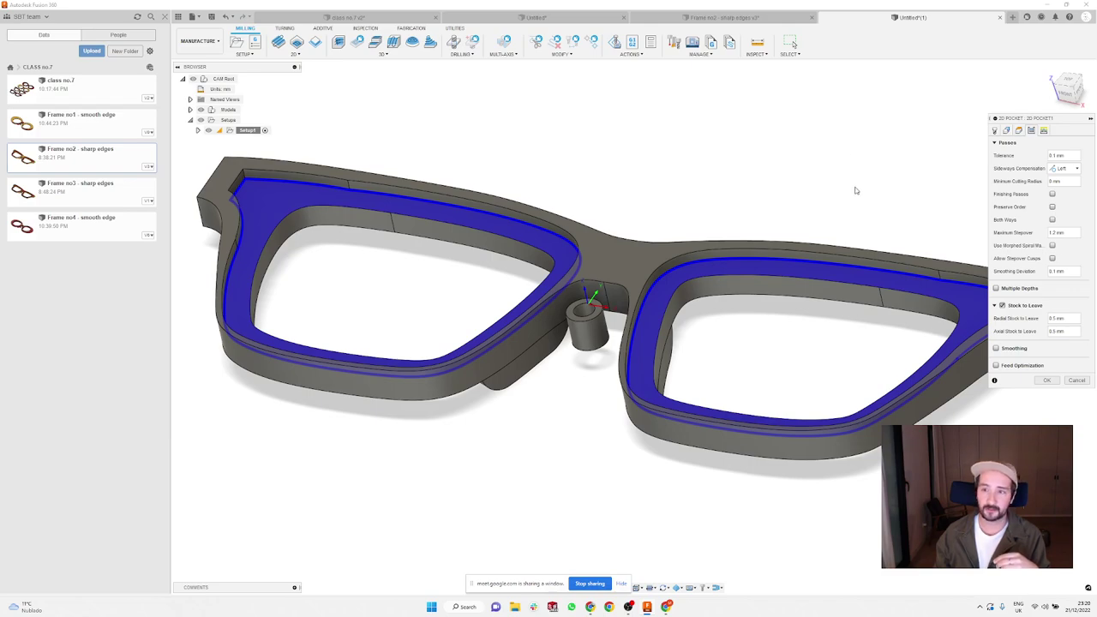
pyautogui.click(996, 288)
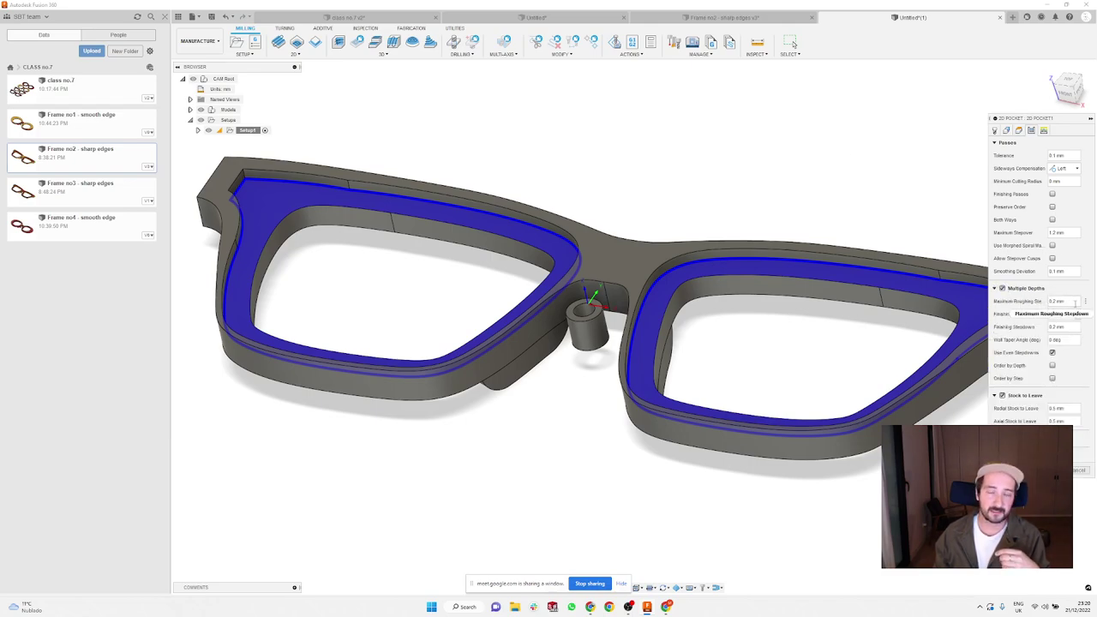
pyautogui.click(1058, 301)
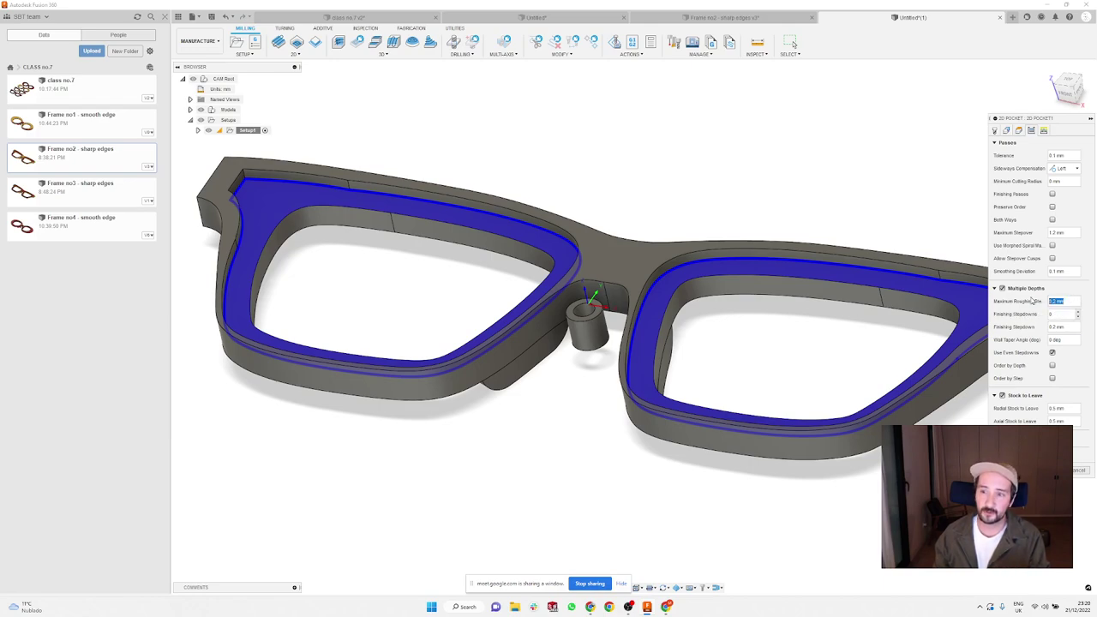
pyautogui.write('6')
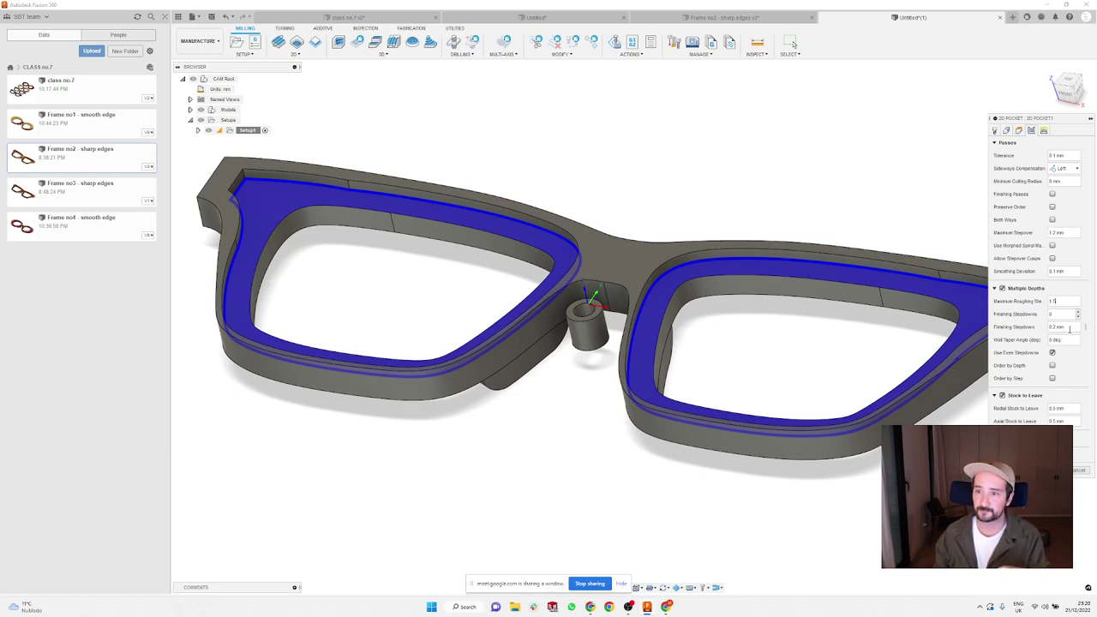
pyautogui.press('Tab')
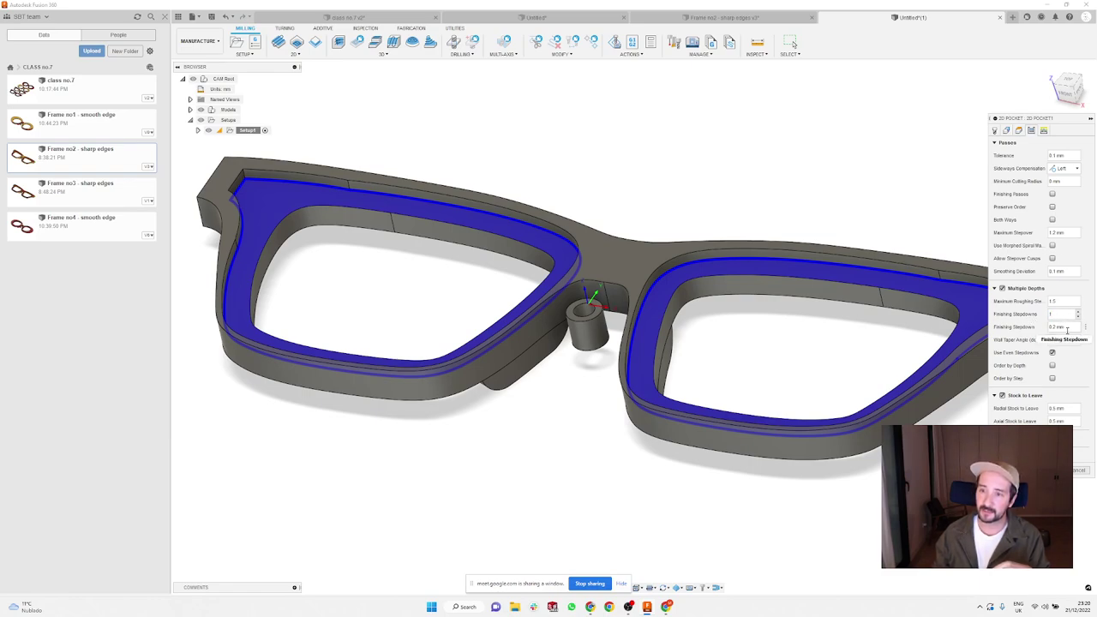
pyautogui.write('1')
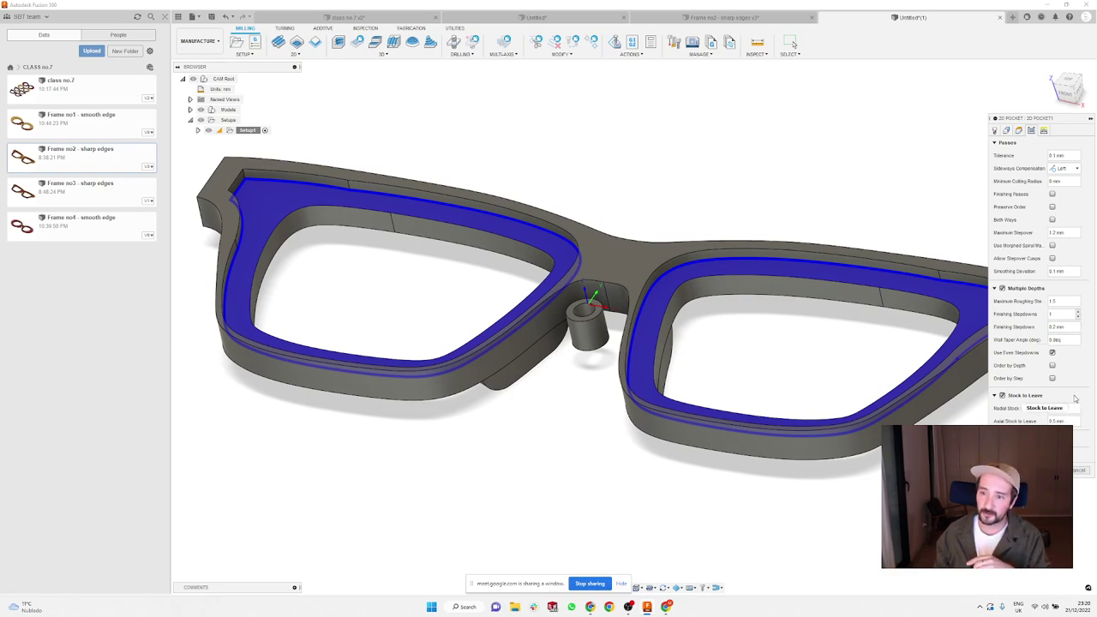
# Step: Turn off Stock to Leave and generate the 2D Pocket1 toolpath
pyautogui.click(1002, 396)
pyautogui.click(997, 396)
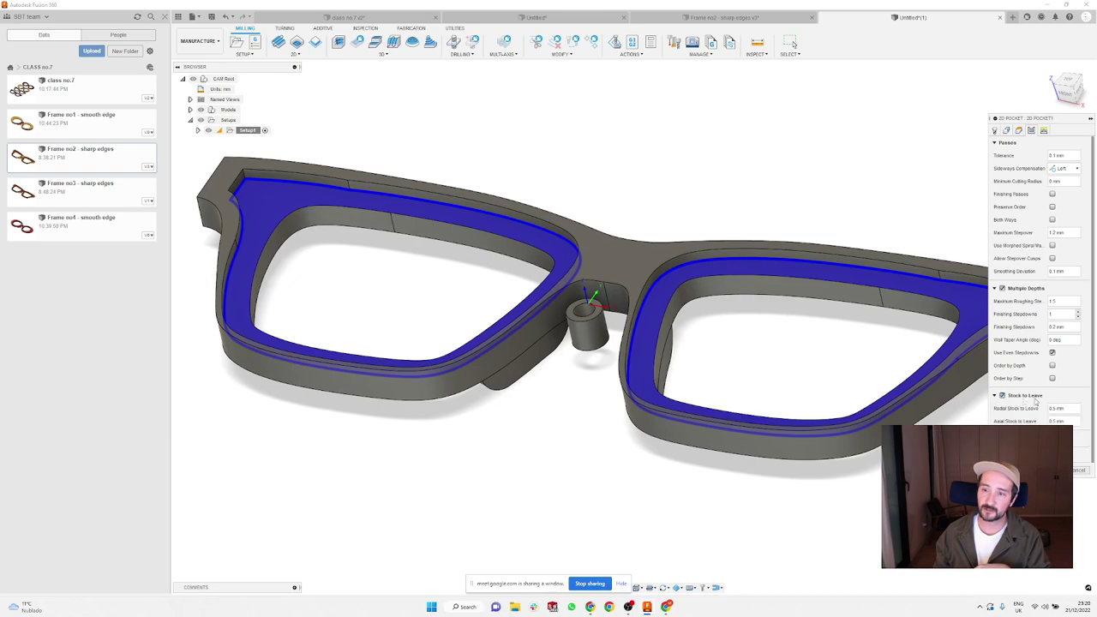
pyautogui.click(1002, 396)
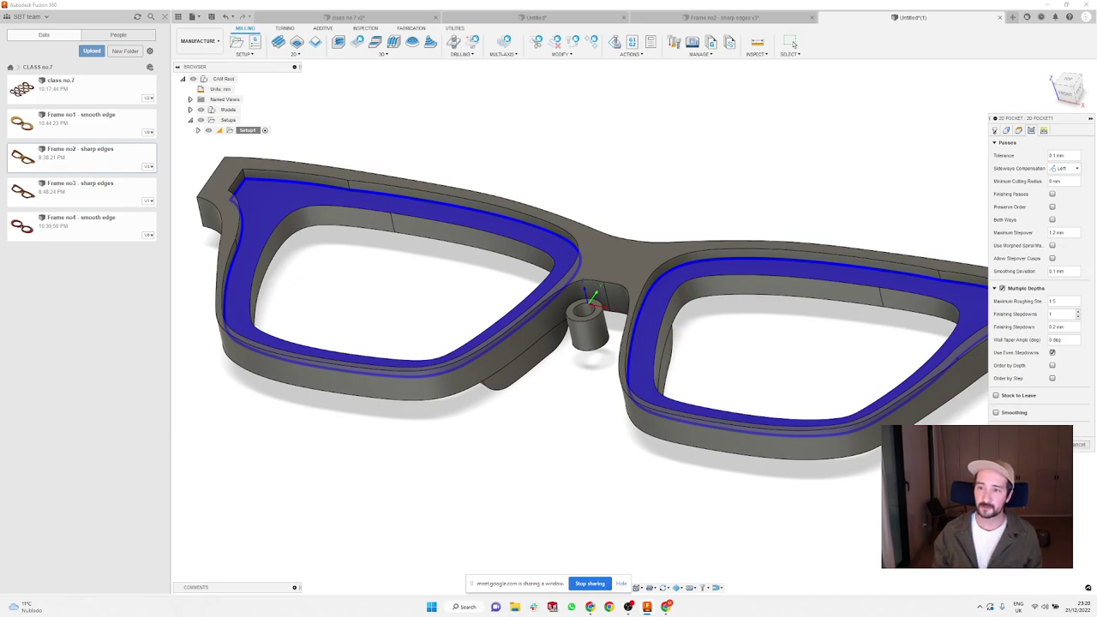
pyautogui.press('Return')
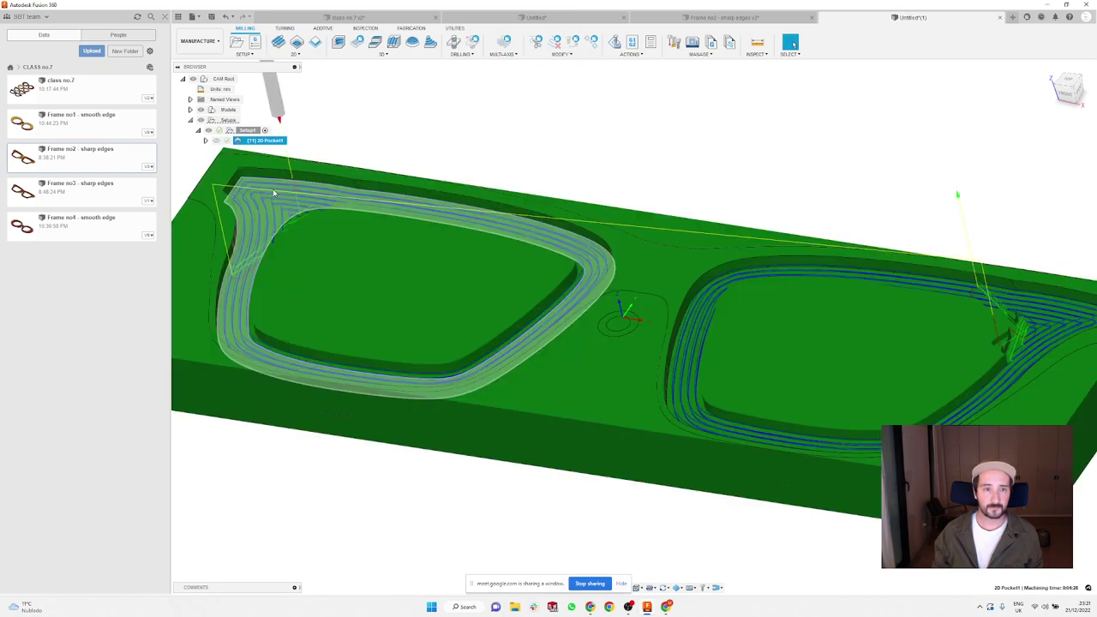
# Step: Inspect the 2D Pocket1 toolpath around both lenses, toggling its visibility
pyautogui.scroll(3, 274, 193)
pyautogui.keyDown('shift'); pyautogui.moveTo(274, 194); pyautogui.dragTo(244, 249, button='middle'); pyautogui.keyUp('shift')
pyautogui.scroll(-5, 596, 127)
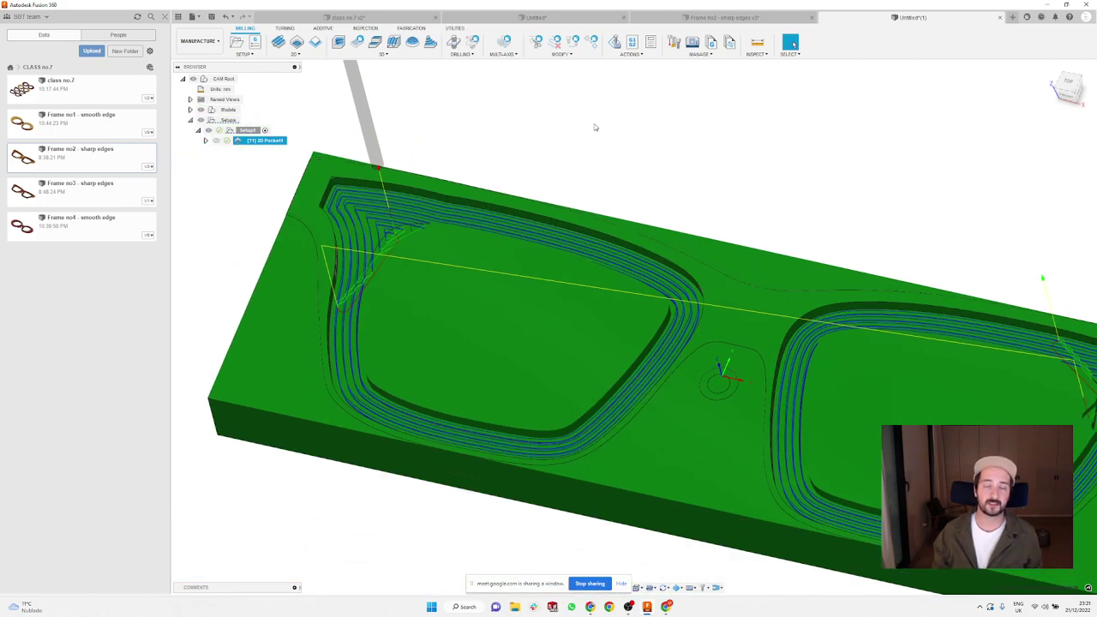
pyautogui.scroll(-3, 507, 133)
pyautogui.keyDown('shift'); pyautogui.moveTo(645, 176); pyautogui.dragTo(678, 168, button='middle'); pyautogui.keyUp('shift')
pyautogui.click(678, 169)
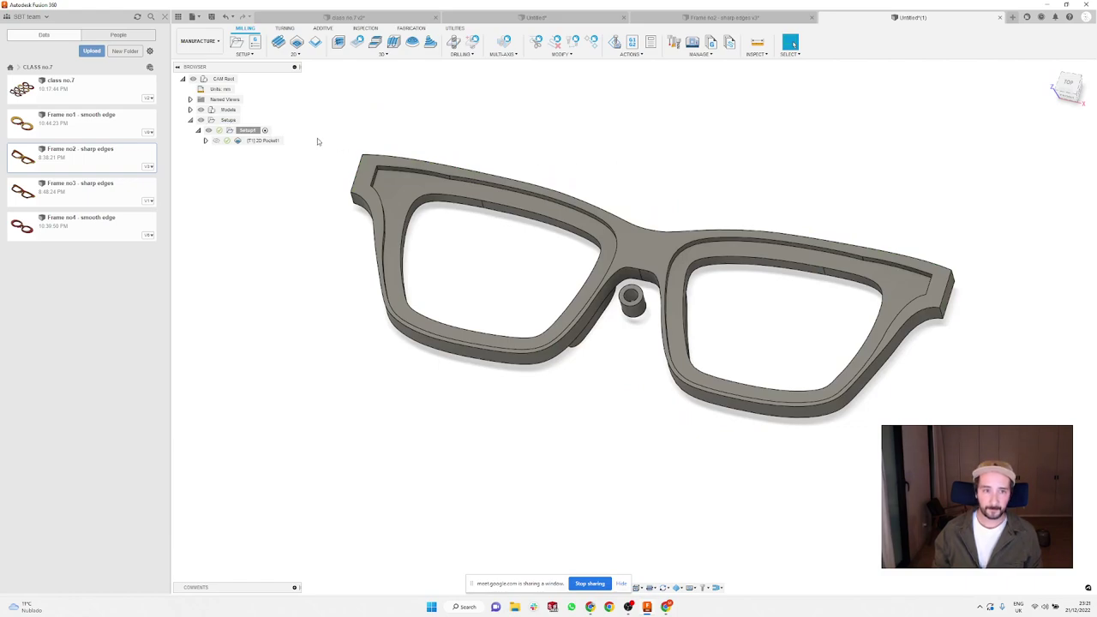
pyautogui.keyDown('shift'); pyautogui.moveTo(317, 142); pyautogui.dragTo(713, 153, button='middle'); pyautogui.keyUp('shift')
pyautogui.scroll(3, 637, 365)
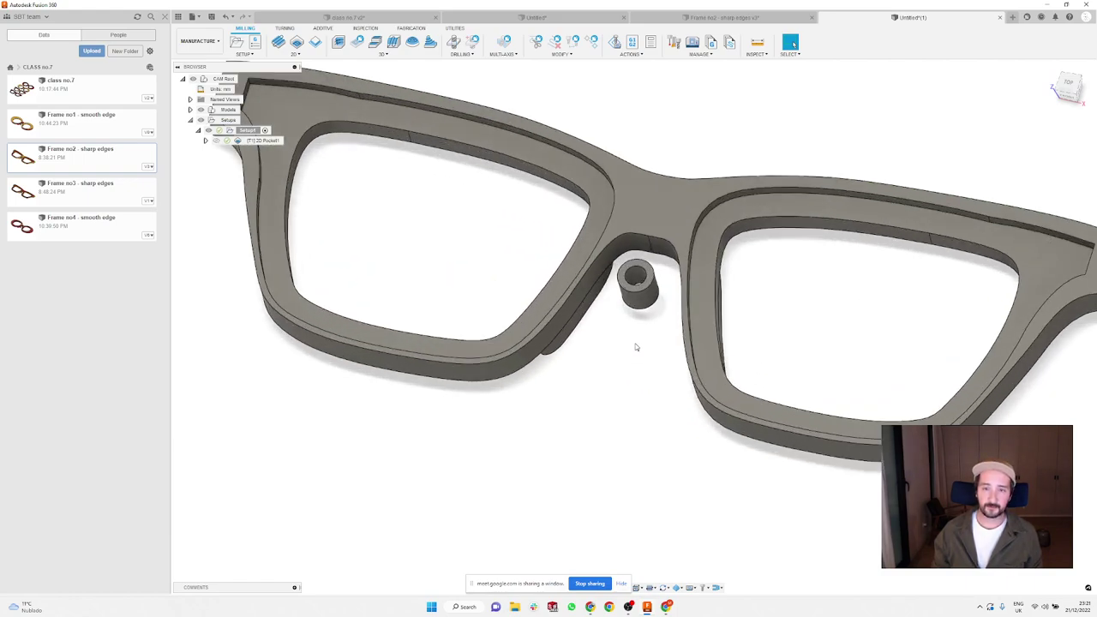
pyautogui.scroll(-3, 636, 348)
pyautogui.keyDown('shift'); pyautogui.moveTo(636, 347); pyautogui.dragTo(635, 329, button='middle'); pyautogui.keyUp('shift')
pyautogui.scroll(-2, 635, 328)
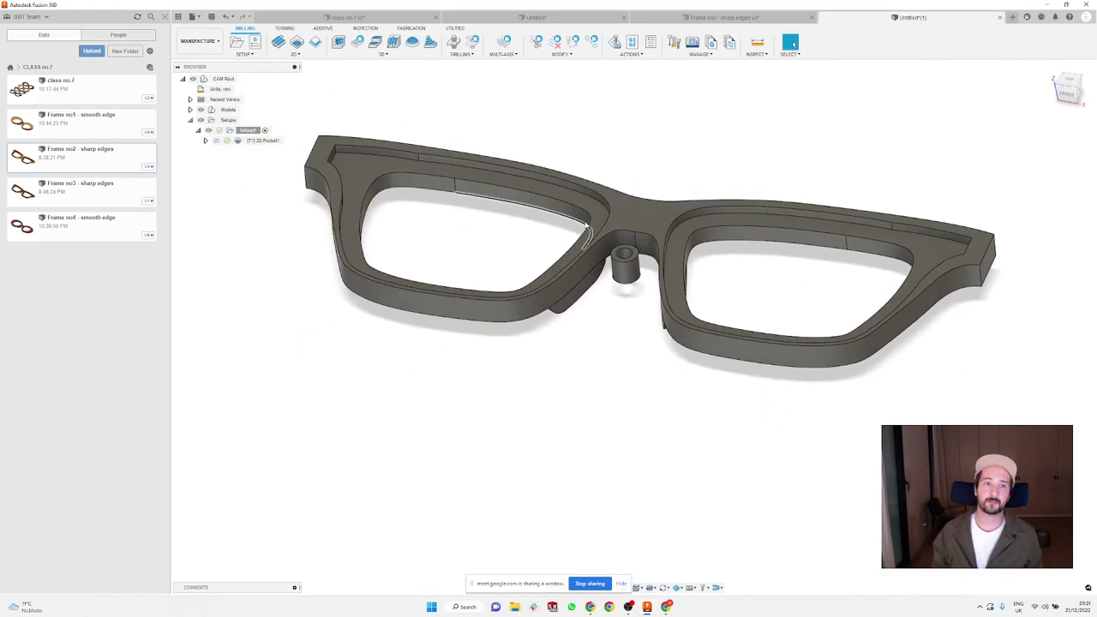
pyautogui.click(255, 140)
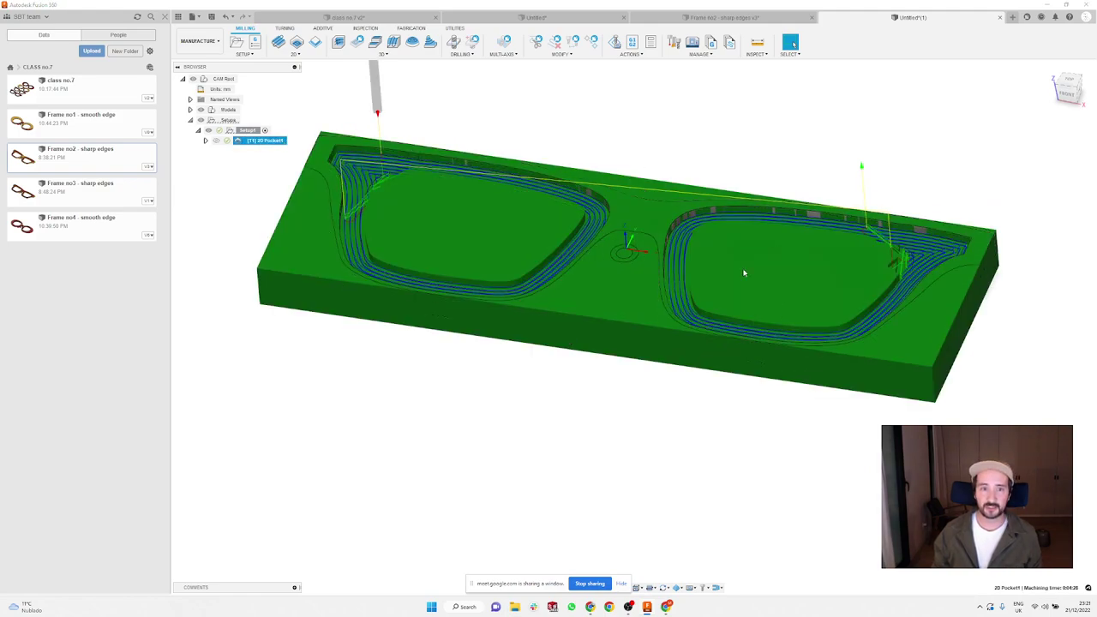
pyautogui.keyDown('shift'); pyautogui.moveTo(480, 231); pyautogui.dragTo(685, 102, button='middle'); pyautogui.keyUp('shift')
pyautogui.scroll(3, 726, 88)
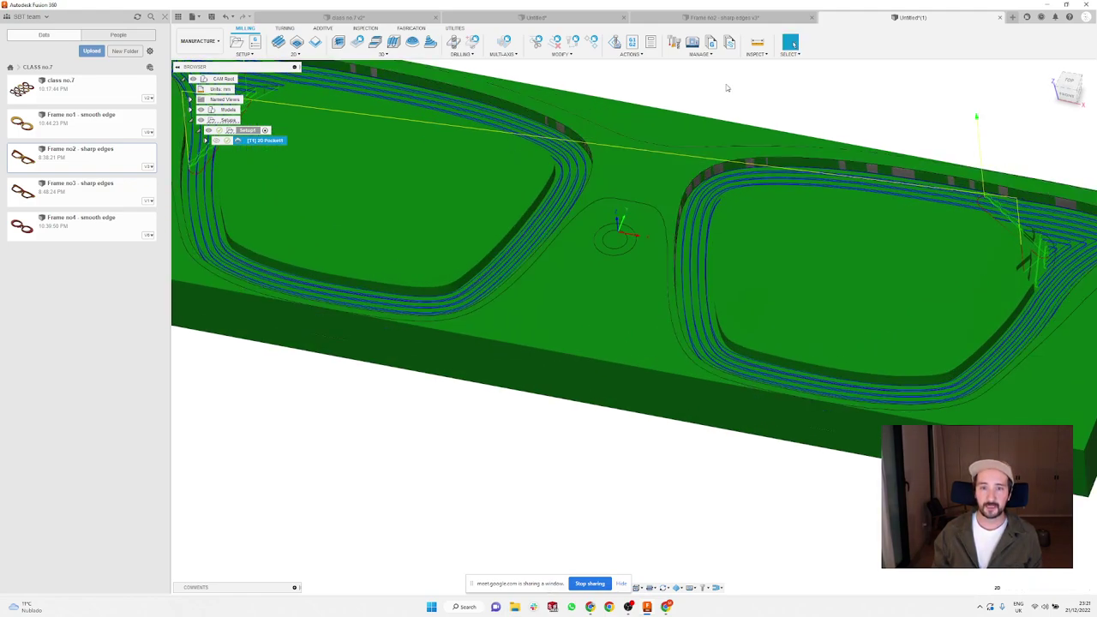
# Step: Hide the toolpath and confirm the cylinder hole's 1.75 mm radius
pyautogui.click(726, 87)
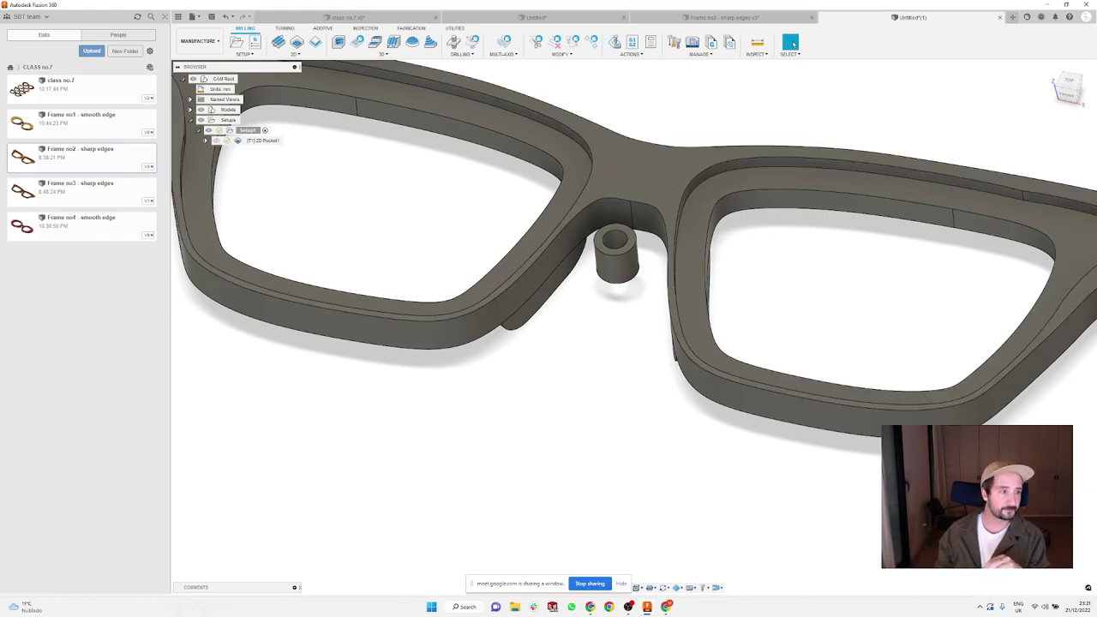
pyautogui.click(617, 243)
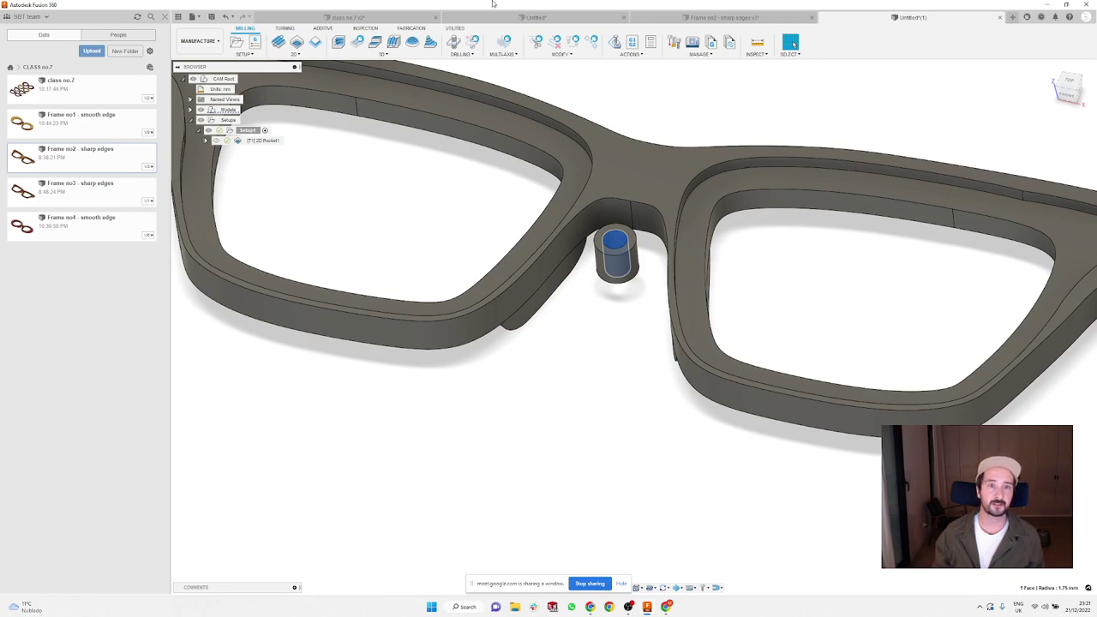
pyautogui.click(667, 120)
# Step: Add a Bore1 operation that machines the 1.75 mm-radius hole in the centre cylinder
pyautogui.click(302, 54)
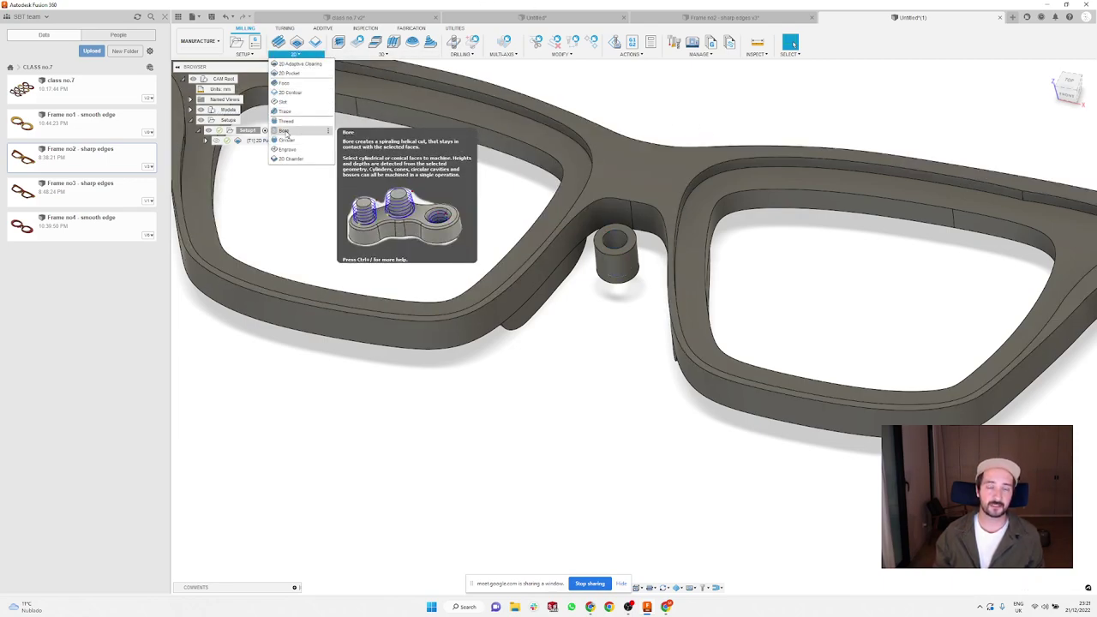
pyautogui.click(283, 130)
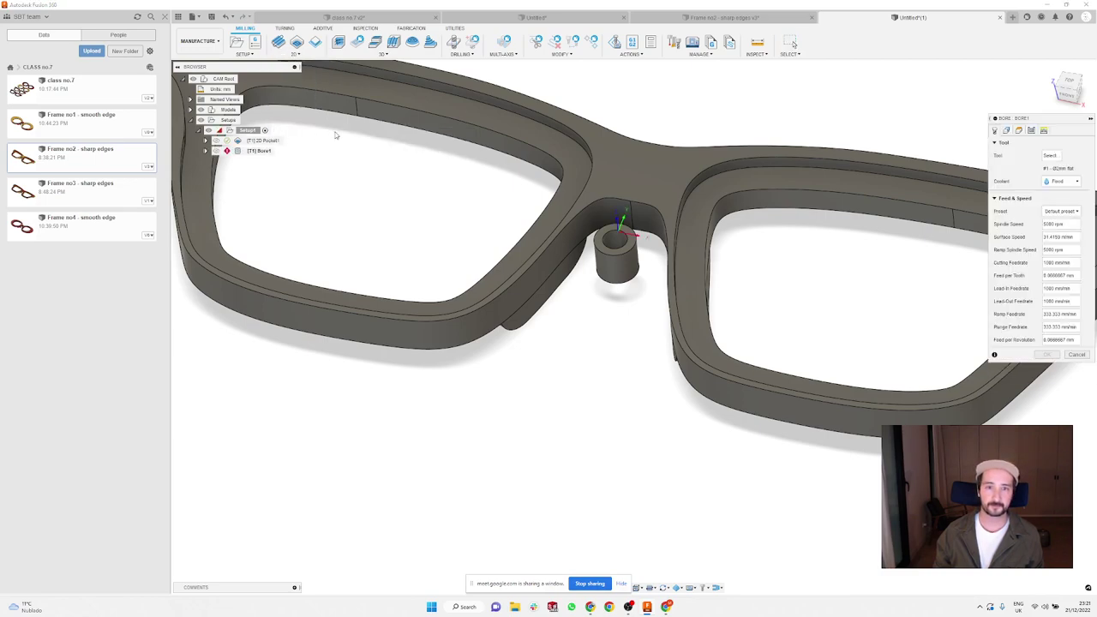
pyautogui.click(616, 246)
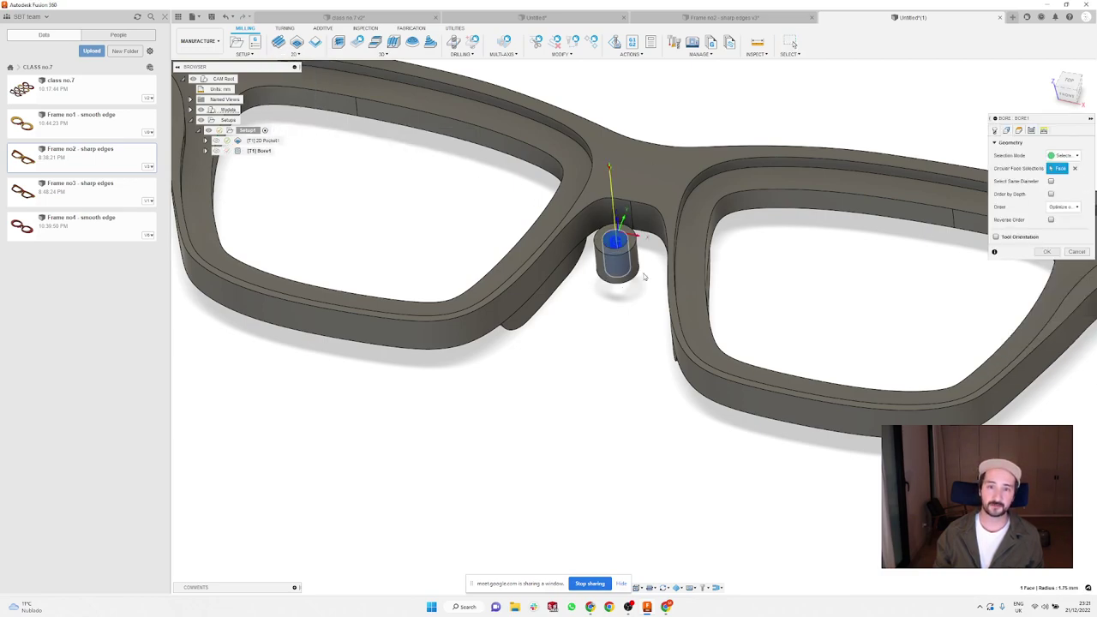
pyautogui.scroll(5, 644, 276)
pyautogui.scroll(-4, 645, 276)
pyautogui.click(1046, 251)
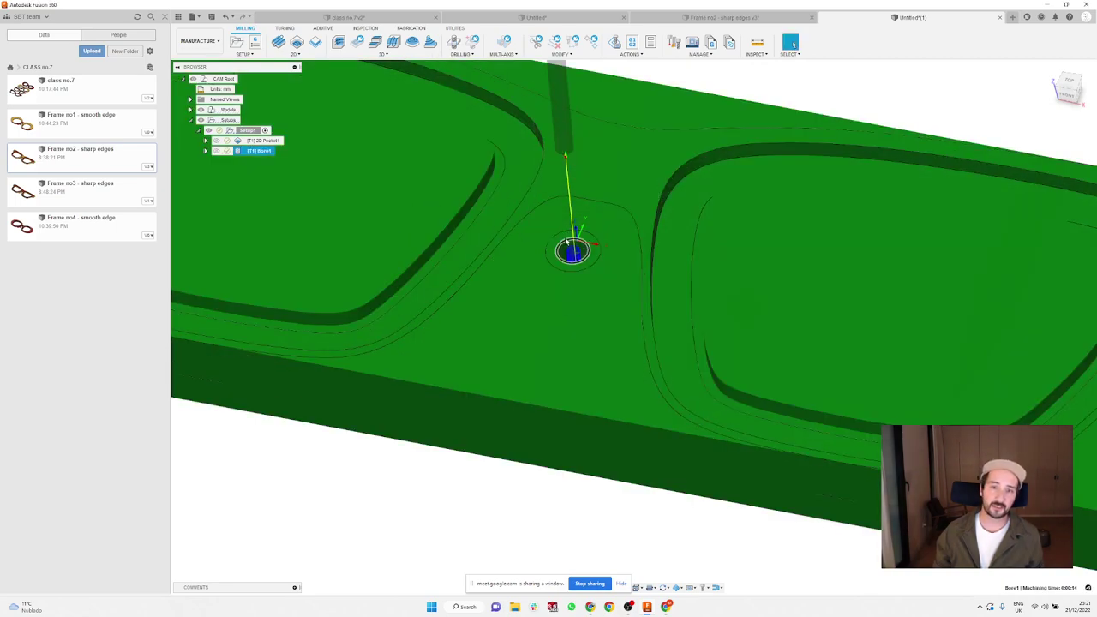
pyautogui.scroll(2, 590, 269)
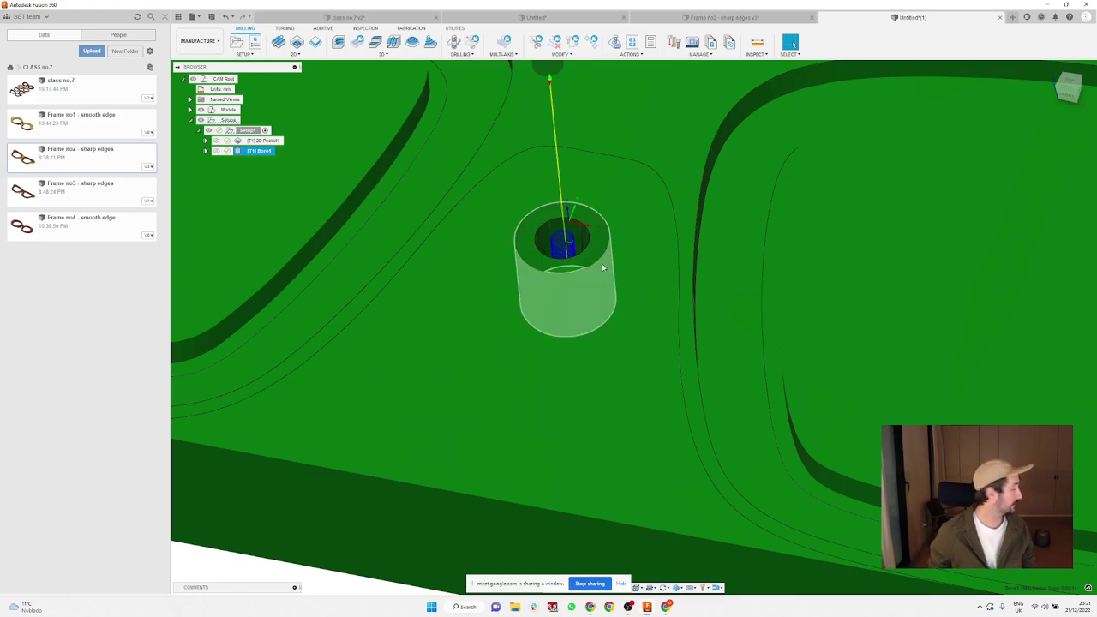
# Step: Review the 2D Pocket1 and Bore1 toolpaths on the stock from a top-down angle
pyautogui.press('Escape')
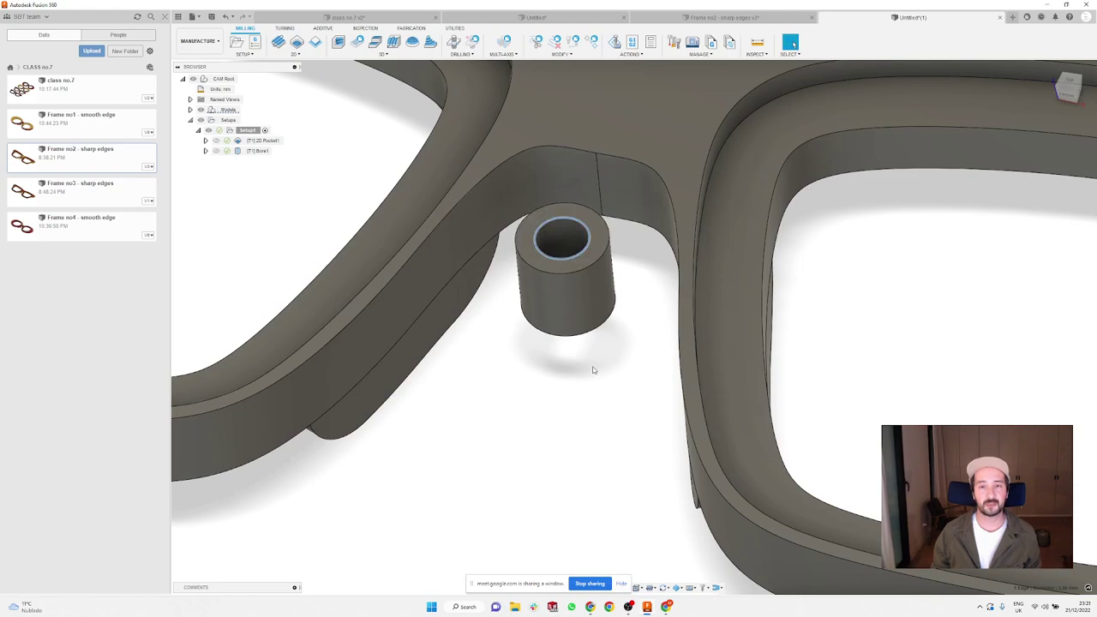
pyautogui.scroll(-3, 593, 370)
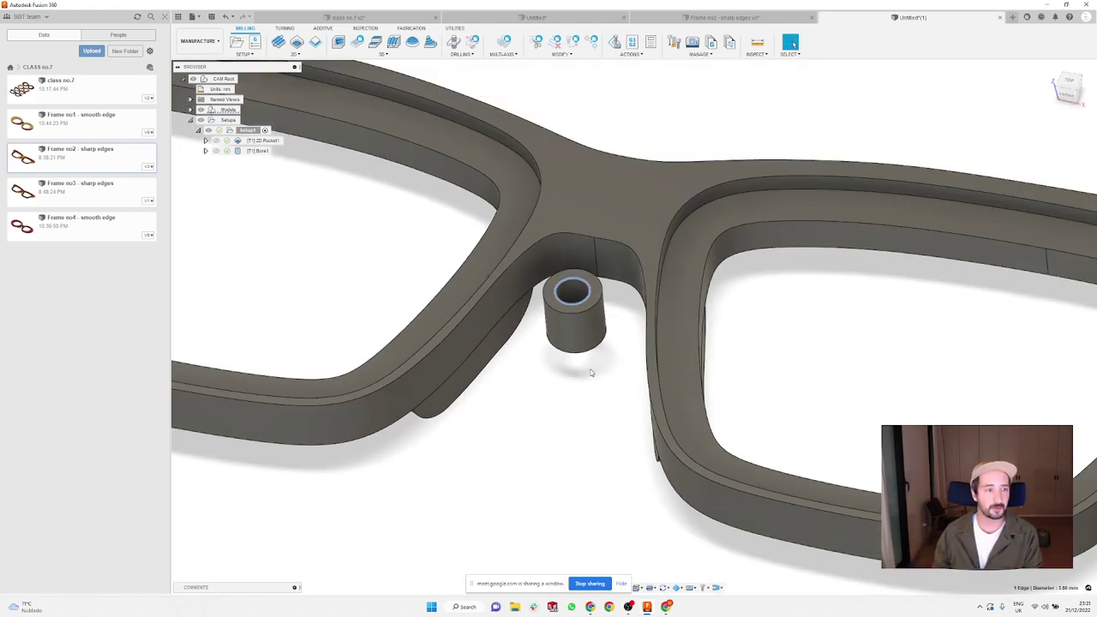
pyautogui.scroll(-2, 588, 396)
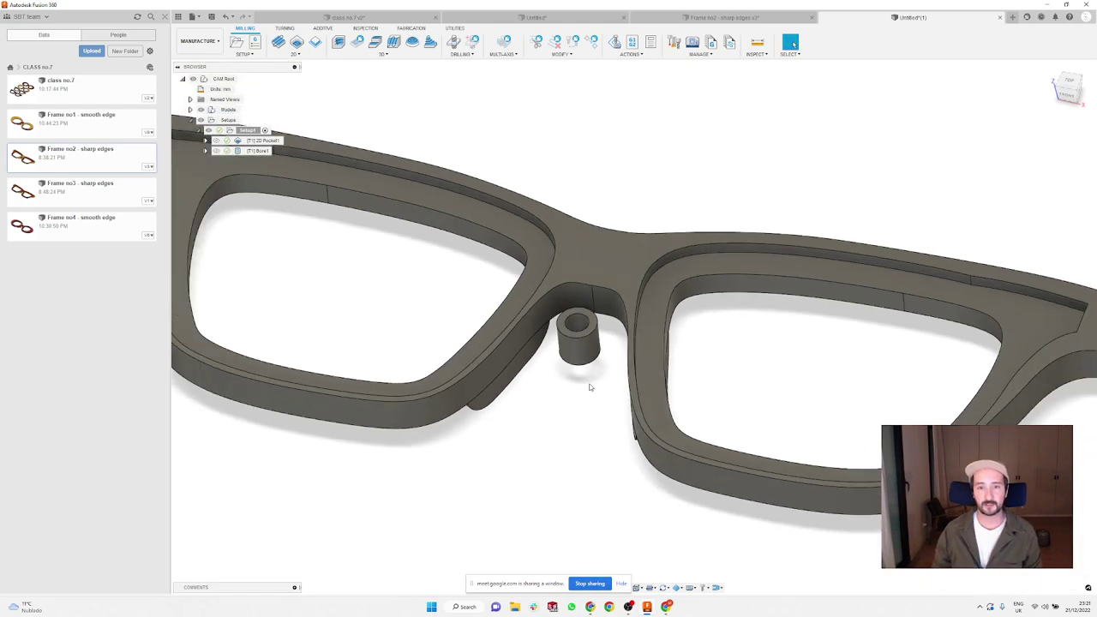
pyautogui.scroll(-3, 558, 424)
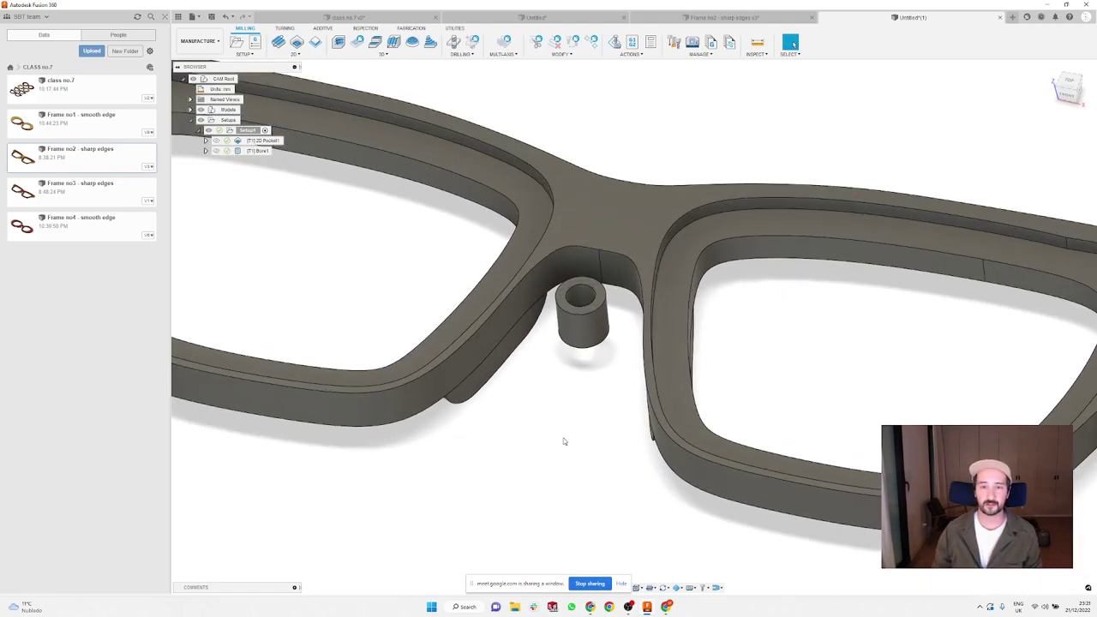
pyautogui.keyDown('shift'); pyautogui.moveTo(575, 392); pyautogui.dragTo(637, 223, button='middle'); pyautogui.keyUp('shift')
pyautogui.click(261, 140)
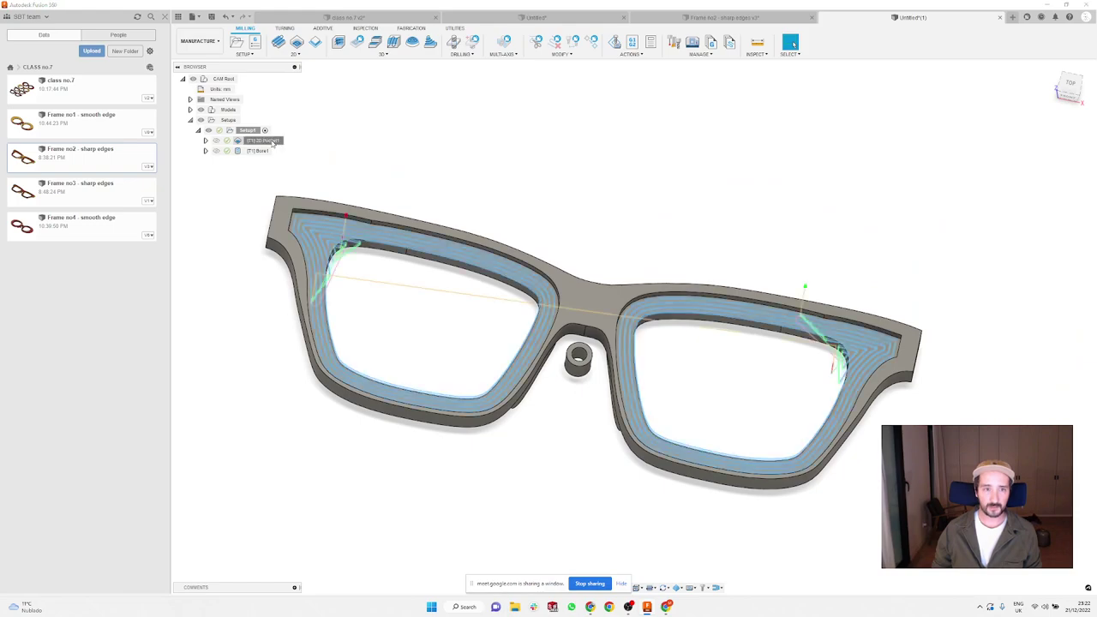
pyautogui.click(258, 151)
pyautogui.click(587, 197)
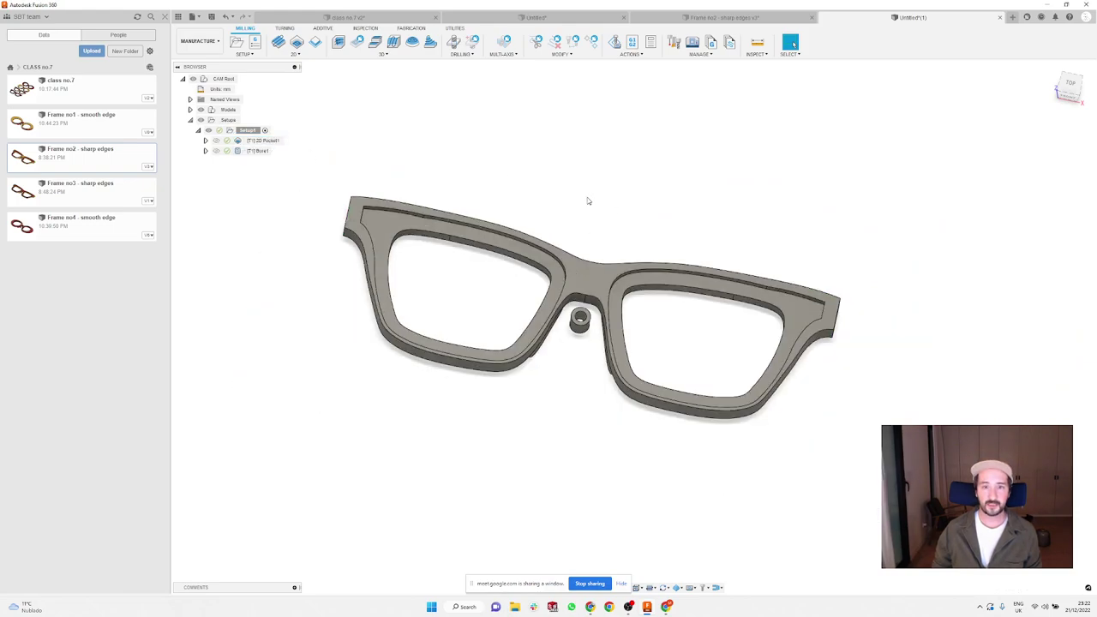
pyautogui.keyDown('shift'); pyautogui.moveTo(587, 199); pyautogui.dragTo(468, 142, button='middle'); pyautogui.keyUp('shift')
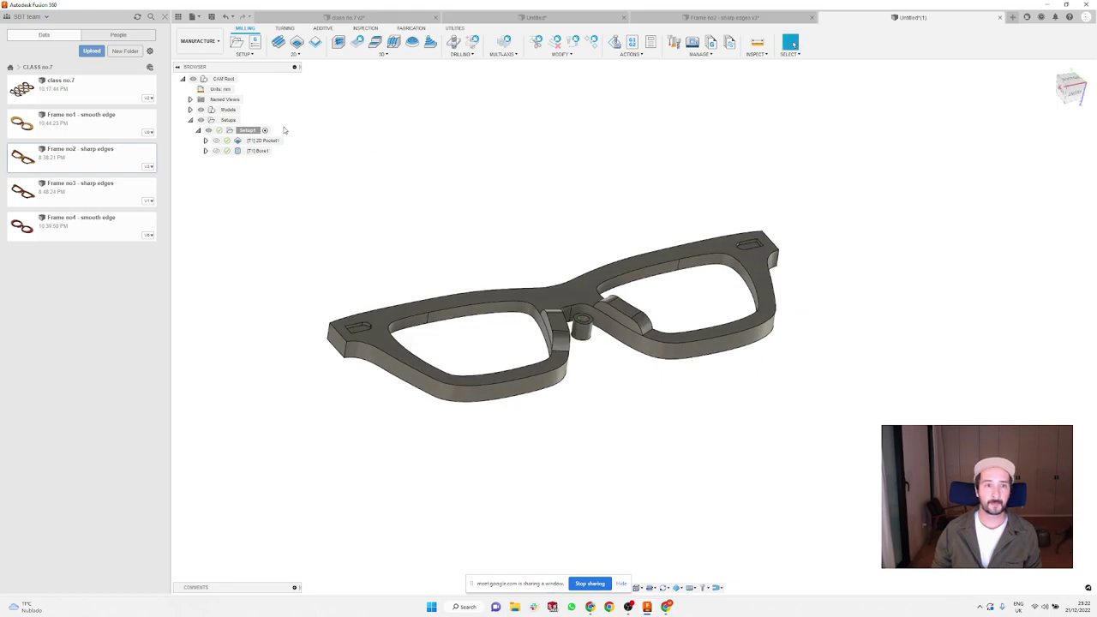
# Step: Rename Setup1 to 'front' and start a new machining setup
pyautogui.click(252, 130)
pyautogui.click(252, 130)
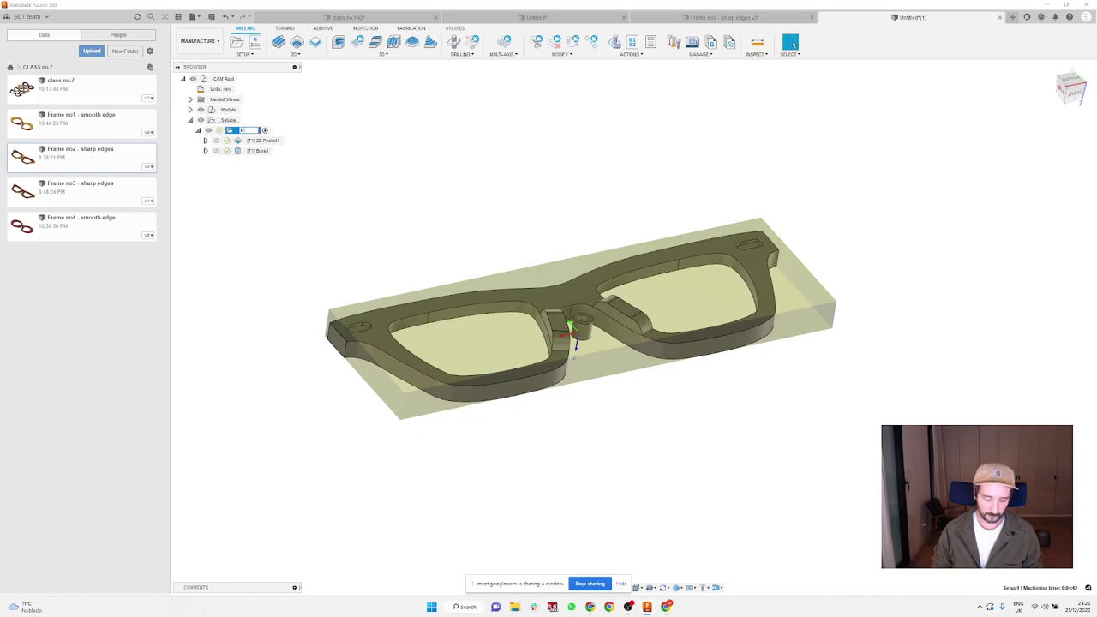
pyautogui.click(245, 52)
pyautogui.click(255, 68)
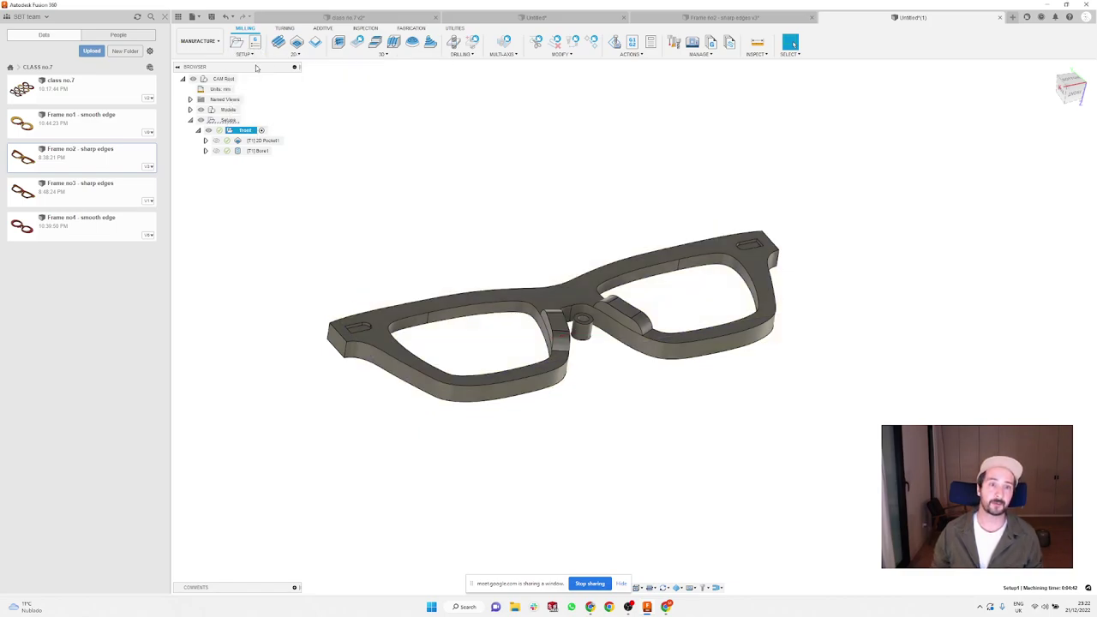
# Step: Set the new setup's stock to Relative size box with side and top offsets of 0
pyautogui.scroll(2, 891, 163)
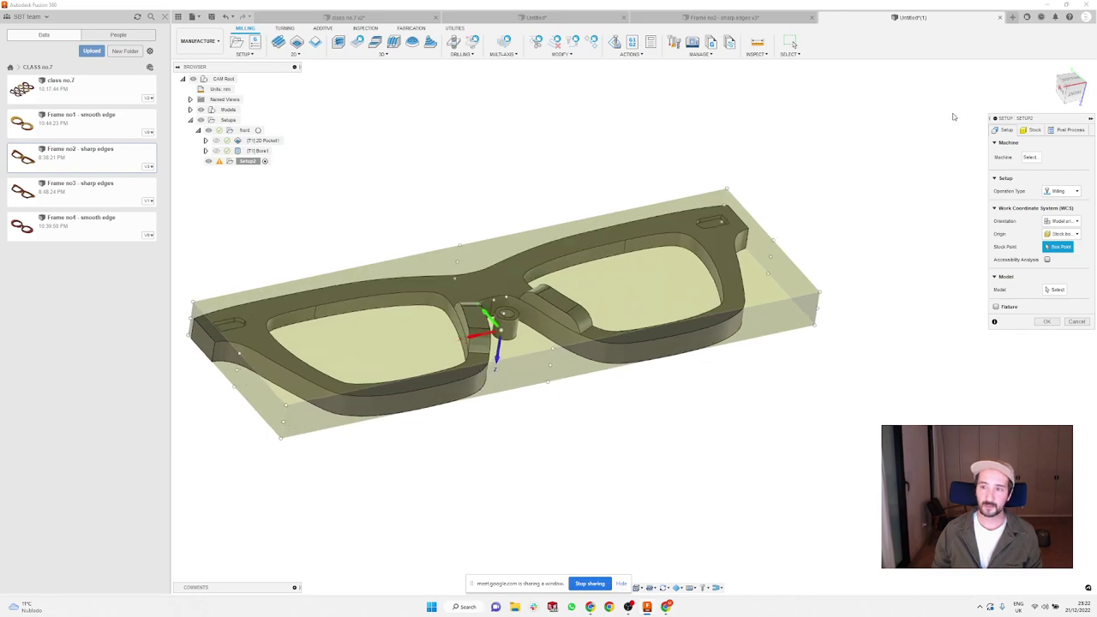
pyautogui.click(1031, 130)
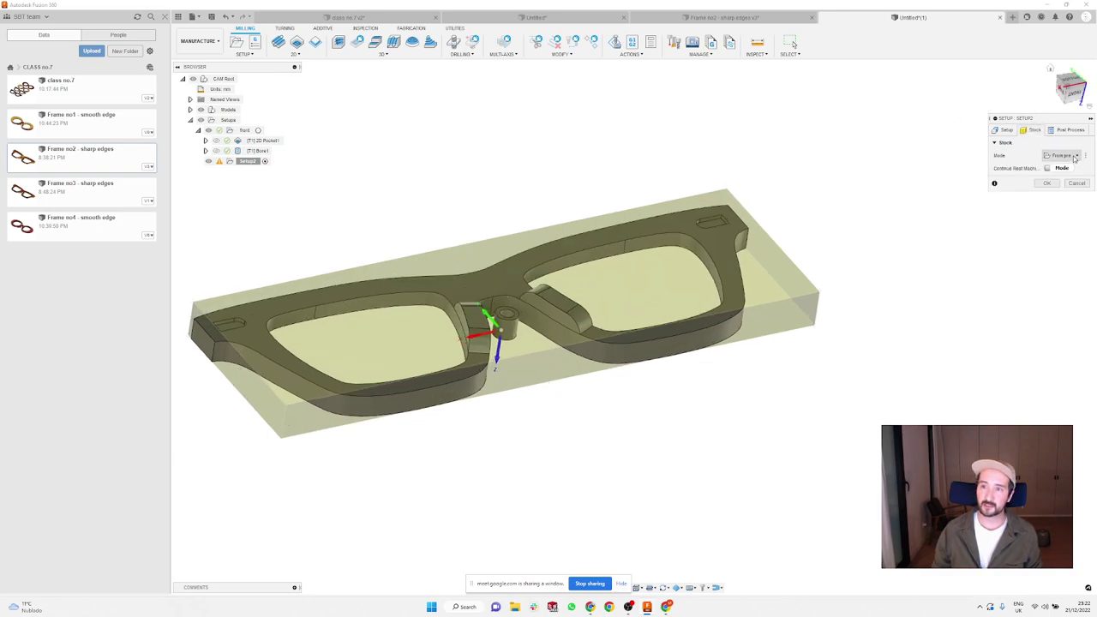
pyautogui.click(1074, 156)
pyautogui.click(1061, 178)
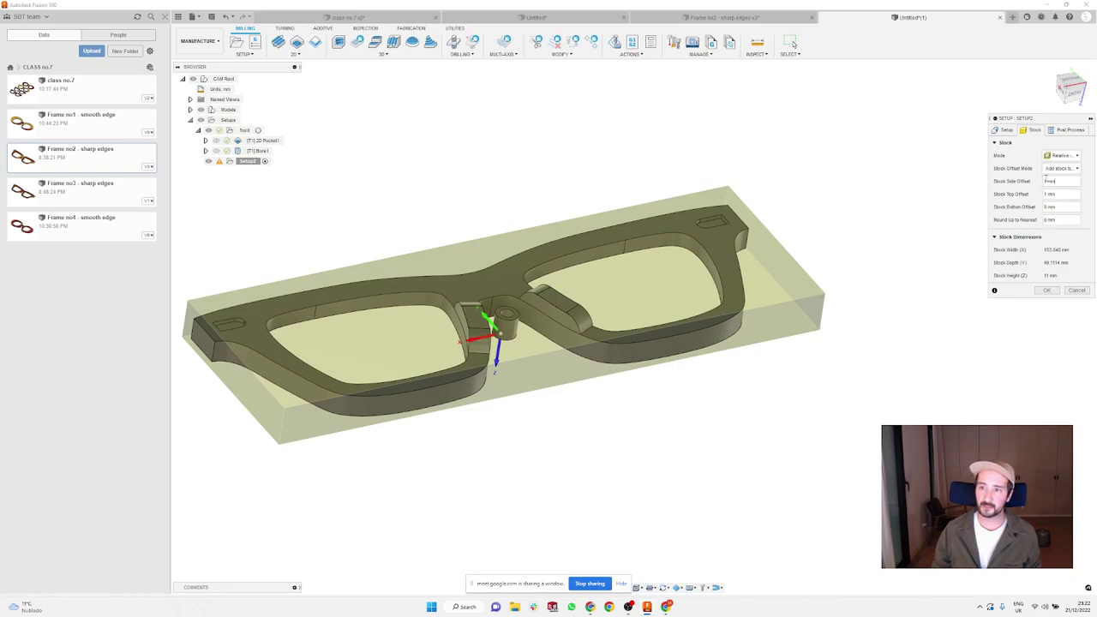
pyautogui.click(1049, 181)
pyautogui.write('0')
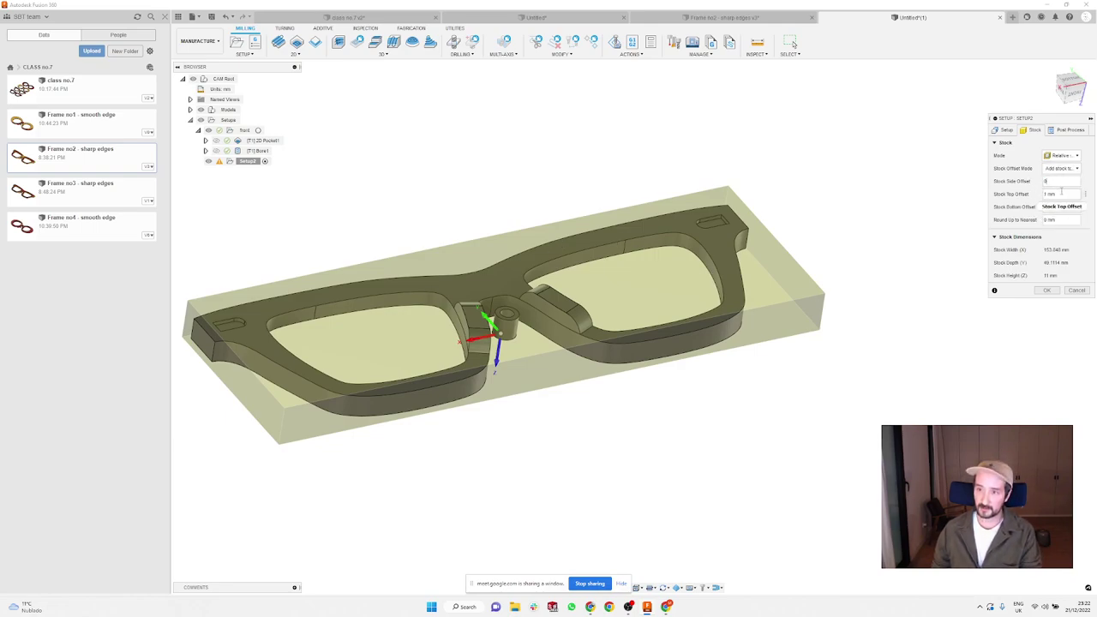
pyautogui.click(1039, 196)
pyautogui.write('0')
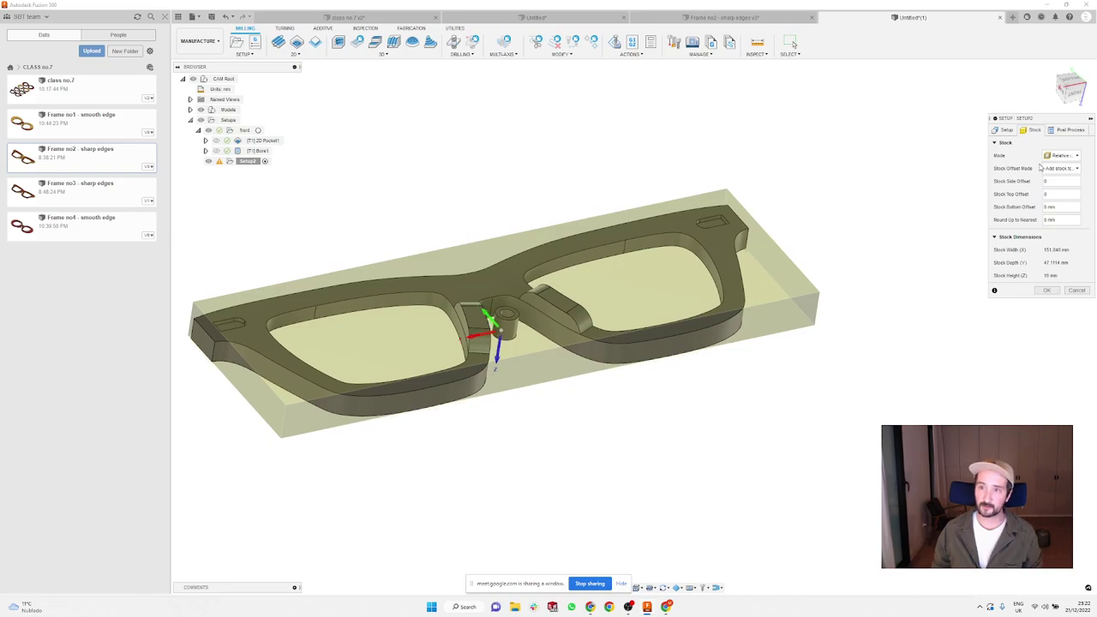
pyautogui.click(1003, 130)
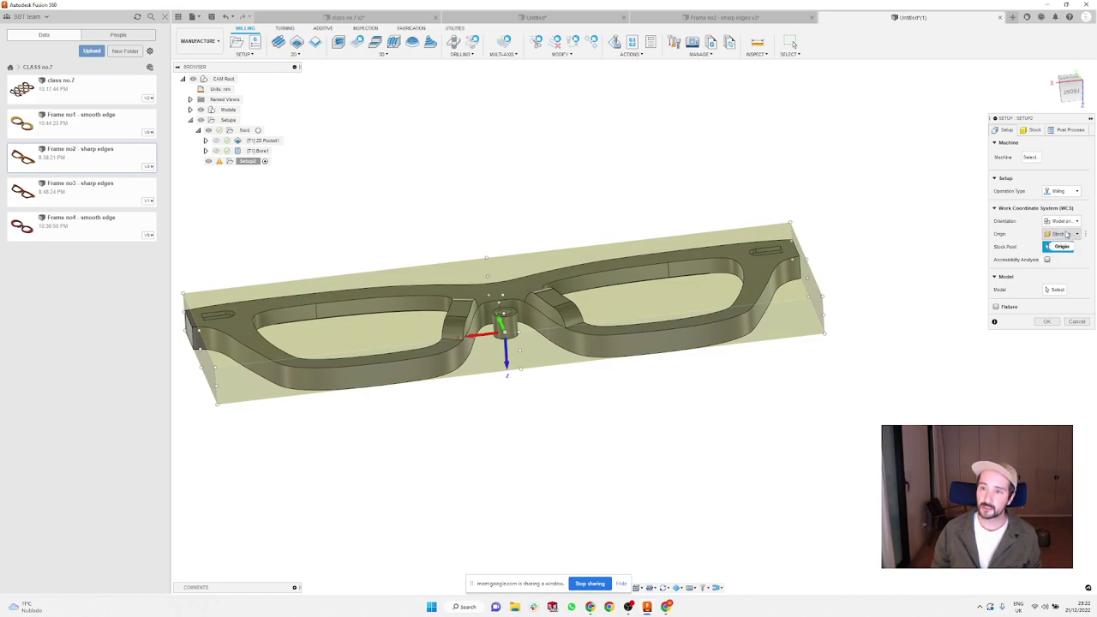
# Step: Orient Setup2 by Z and X axes with the Z axis flipped
pyautogui.click(1062, 221)
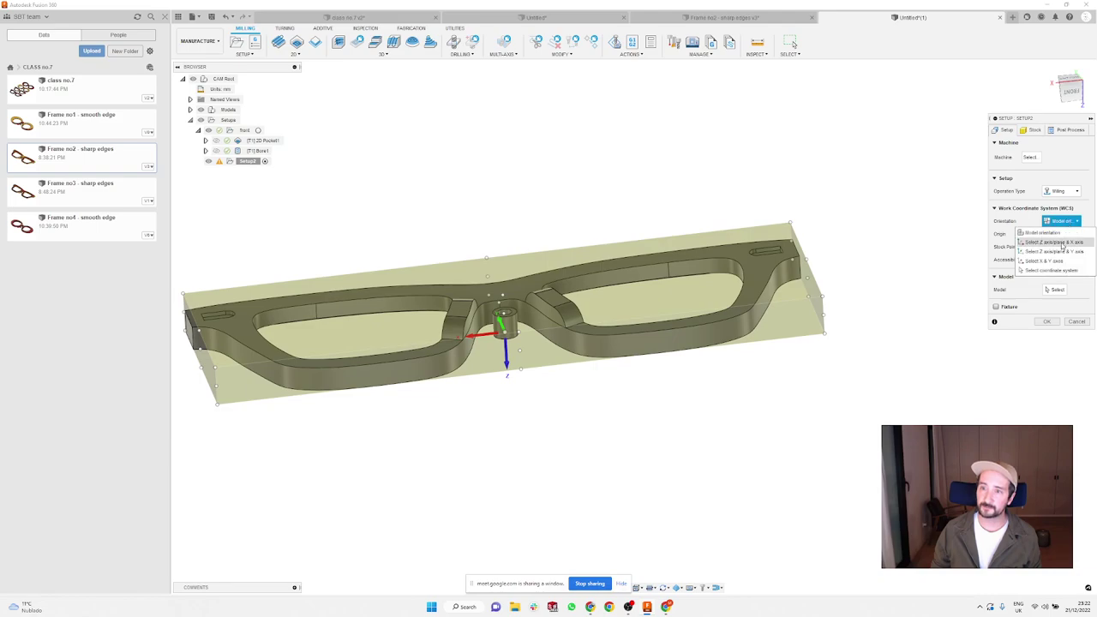
pyautogui.click(1063, 244)
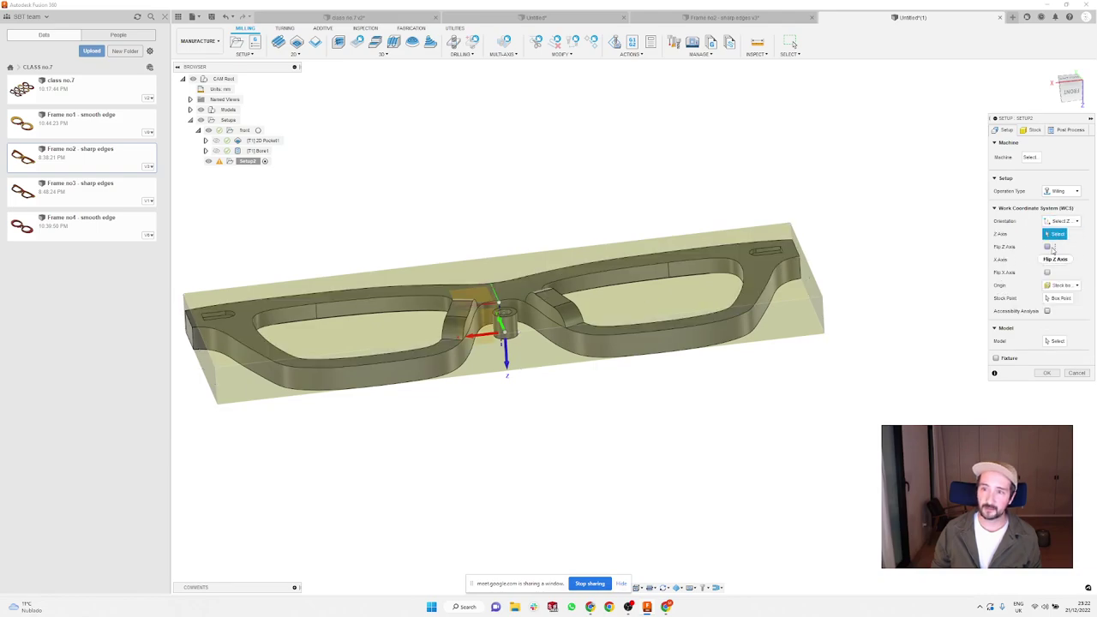
pyautogui.click(1047, 247)
pyautogui.keyDown('shift'); pyautogui.moveTo(588, 232); pyautogui.dragTo(676, 289, button='middle'); pyautogui.keyUp('shift')
pyautogui.scroll(-3, 675, 289)
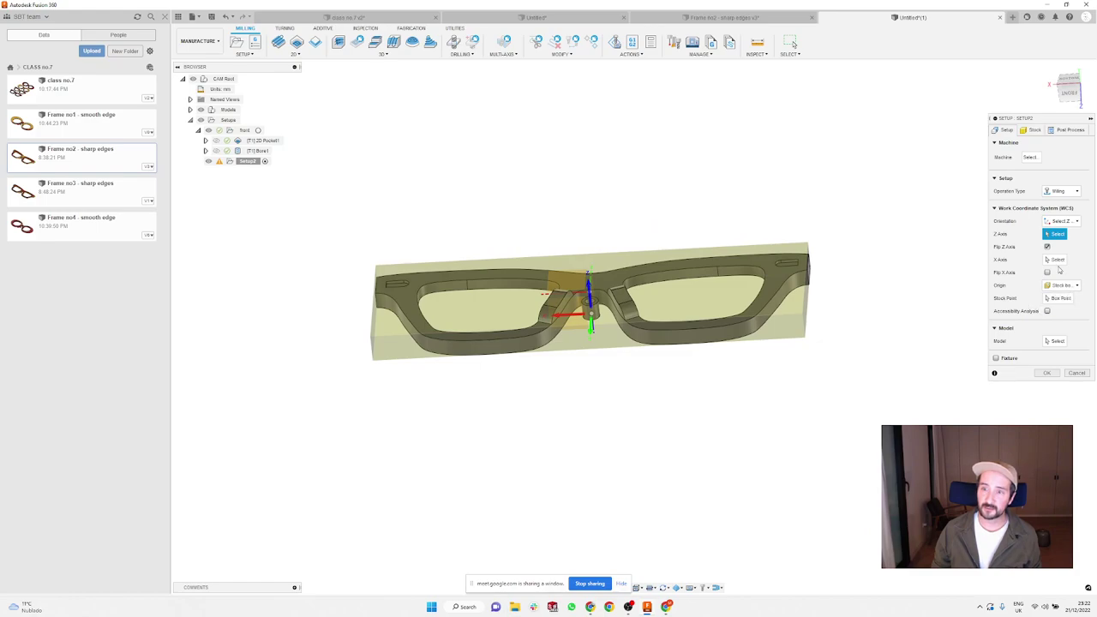
pyautogui.keyDown('shift'); pyautogui.moveTo(812, 312); pyautogui.dragTo(1053, 308, button='middle'); pyautogui.keyUp('shift')
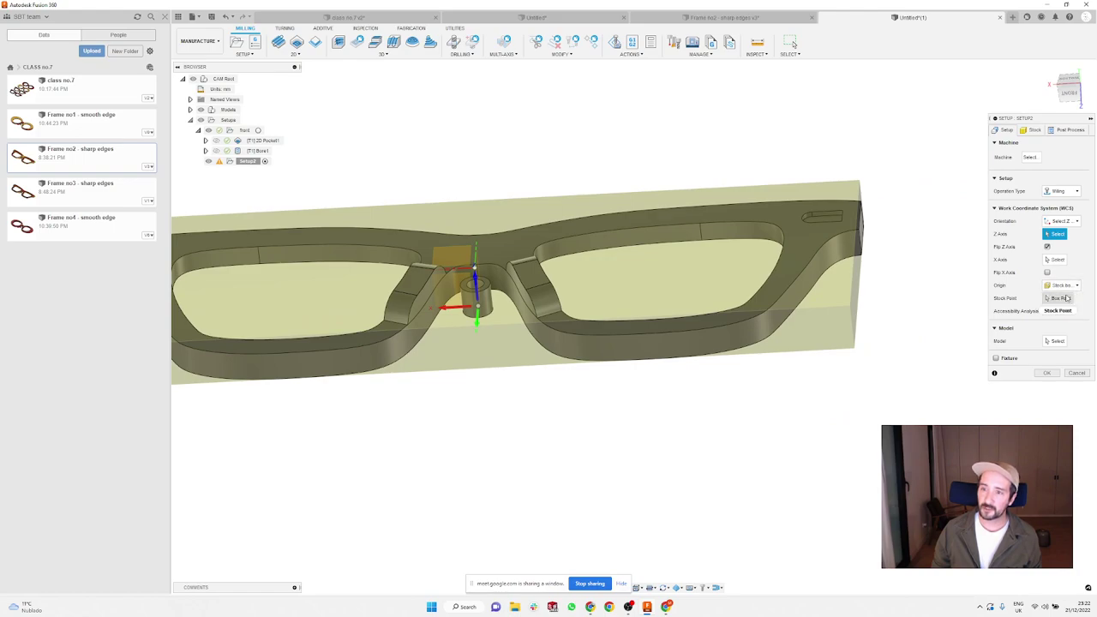
# Step: Place the work origin on the bore edge and accept the setup despite the no-model warning
pyautogui.click(1063, 286)
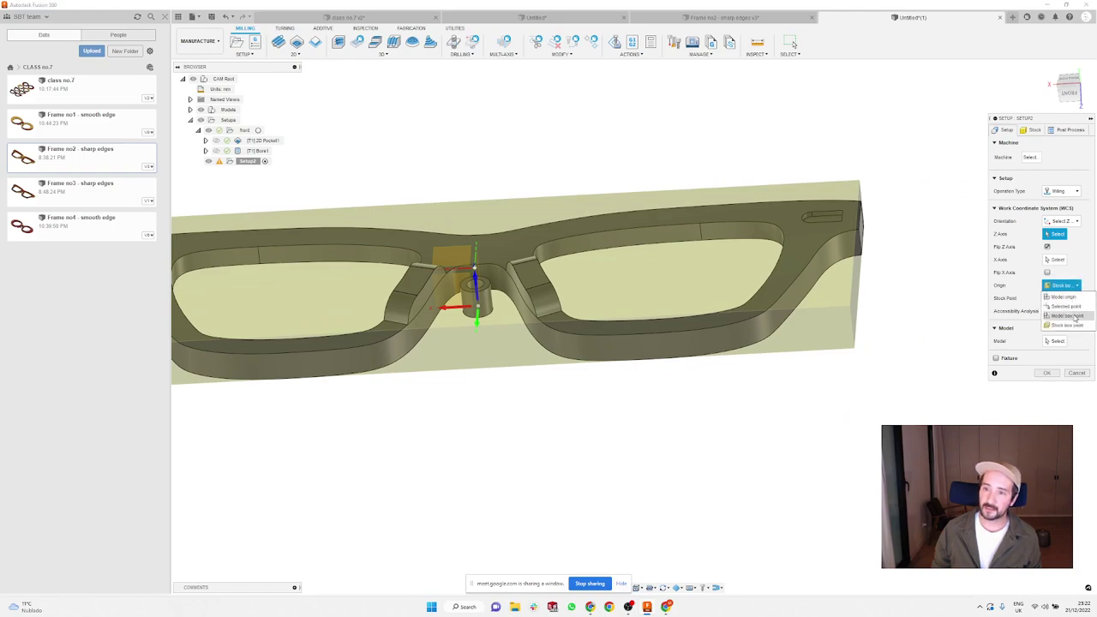
pyautogui.click(1067, 306)
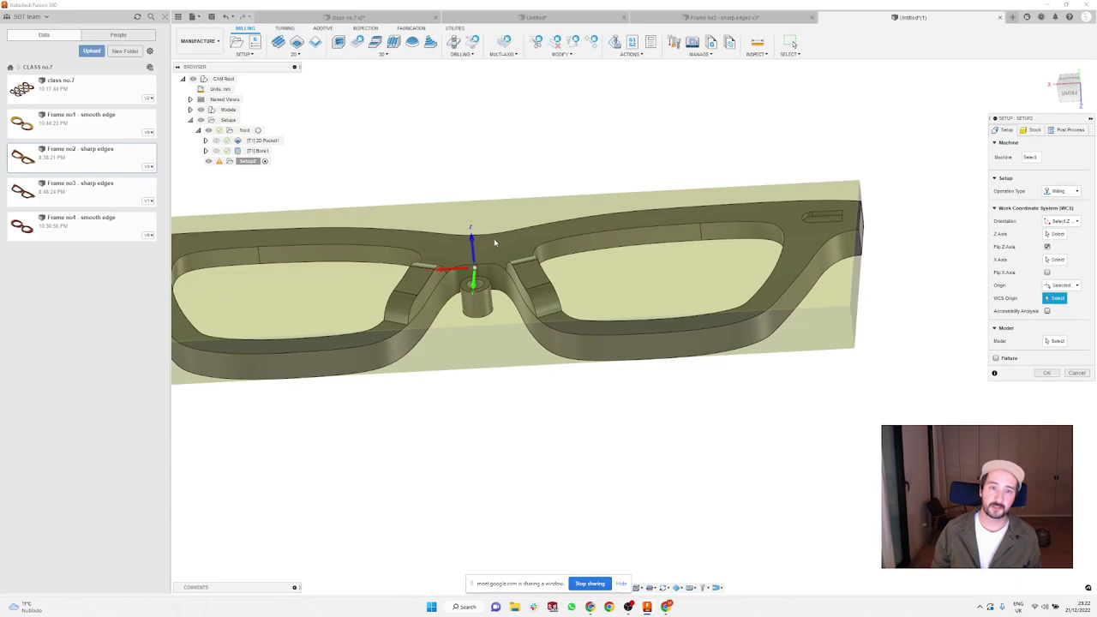
pyautogui.keyDown('shift'); pyautogui.moveTo(494, 238); pyautogui.dragTo(491, 308, button='middle'); pyautogui.keyUp('shift')
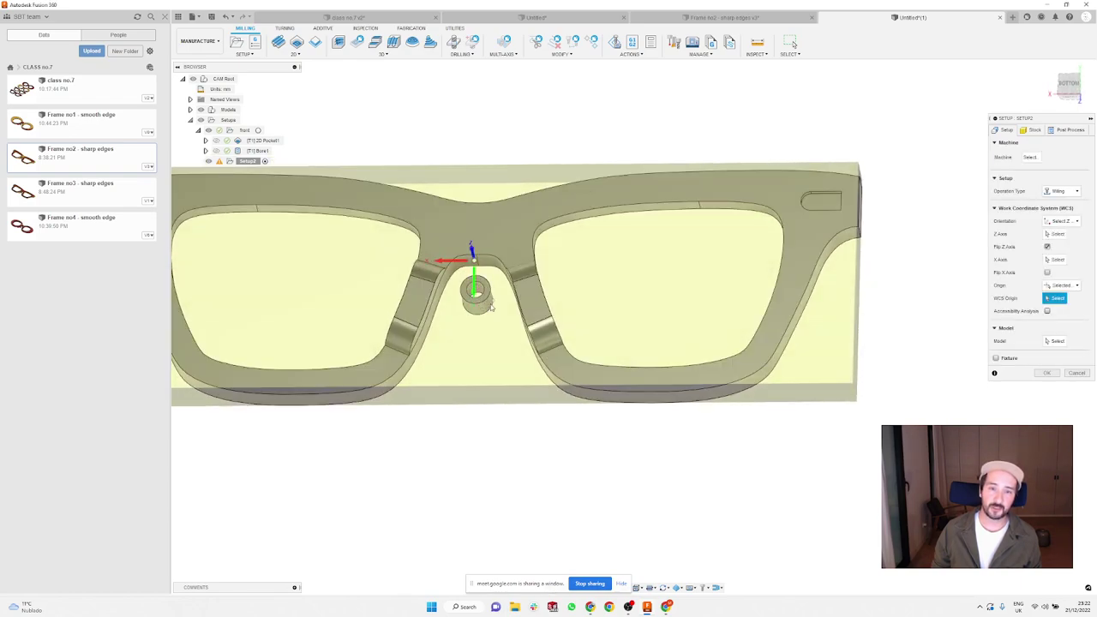
pyautogui.click(491, 313)
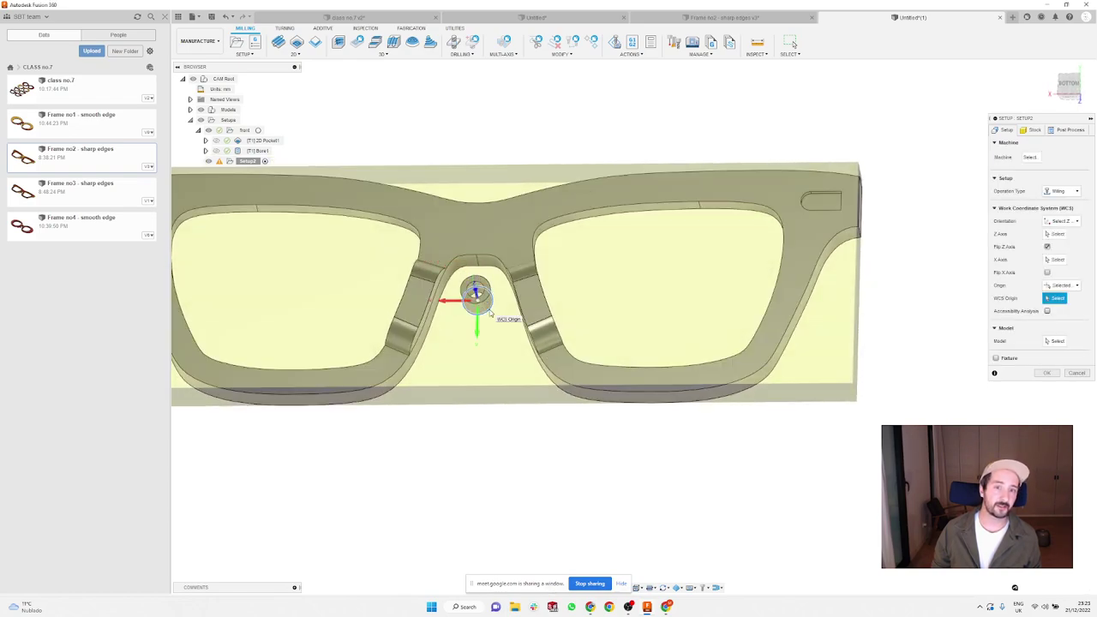
pyautogui.moveTo(491, 314)
pyautogui.keyDown('shift'); pyautogui.mouseDown(button='middle')
pyautogui.moveTo(488, 338)
pyautogui.moveTo(490, 323)
pyautogui.mouseUp(button='middle'); pyautogui.keyUp('shift')
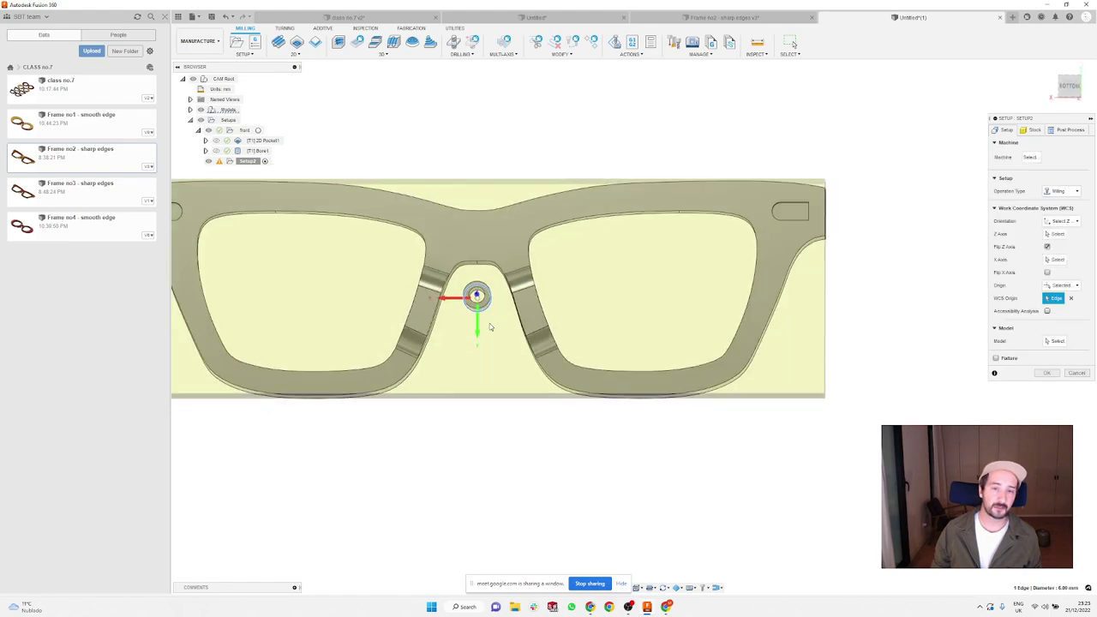
pyautogui.scroll(-2, 588, 307)
pyautogui.scroll(2, 588, 307)
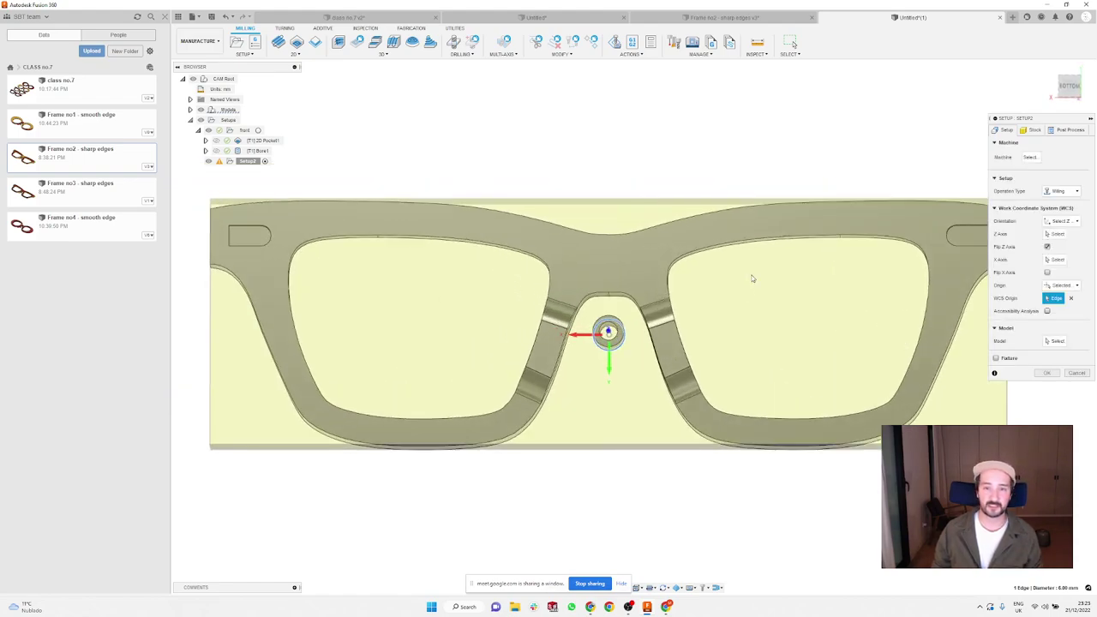
pyautogui.keyDown('shift'); pyautogui.moveTo(752, 276); pyautogui.dragTo(504, 330, button='middle'); pyautogui.keyUp('shift')
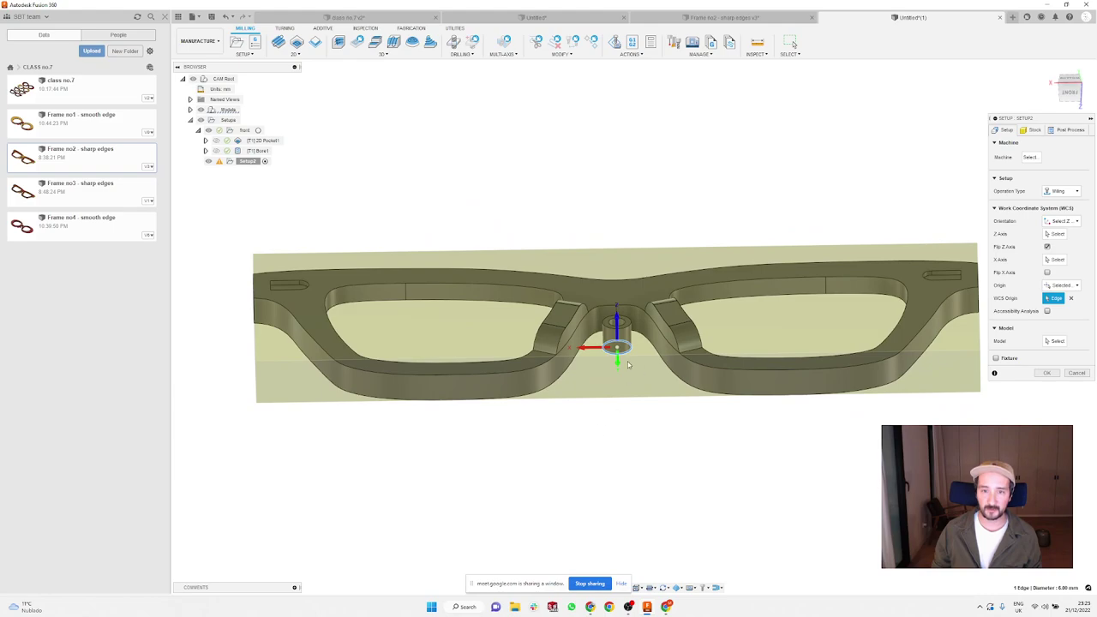
pyautogui.moveTo(627, 365)
pyautogui.keyDown('shift'); pyautogui.mouseDown(button='middle')
pyautogui.moveTo(624, 343)
pyautogui.moveTo(627, 384)
pyautogui.mouseUp(button='middle'); pyautogui.keyUp('shift')
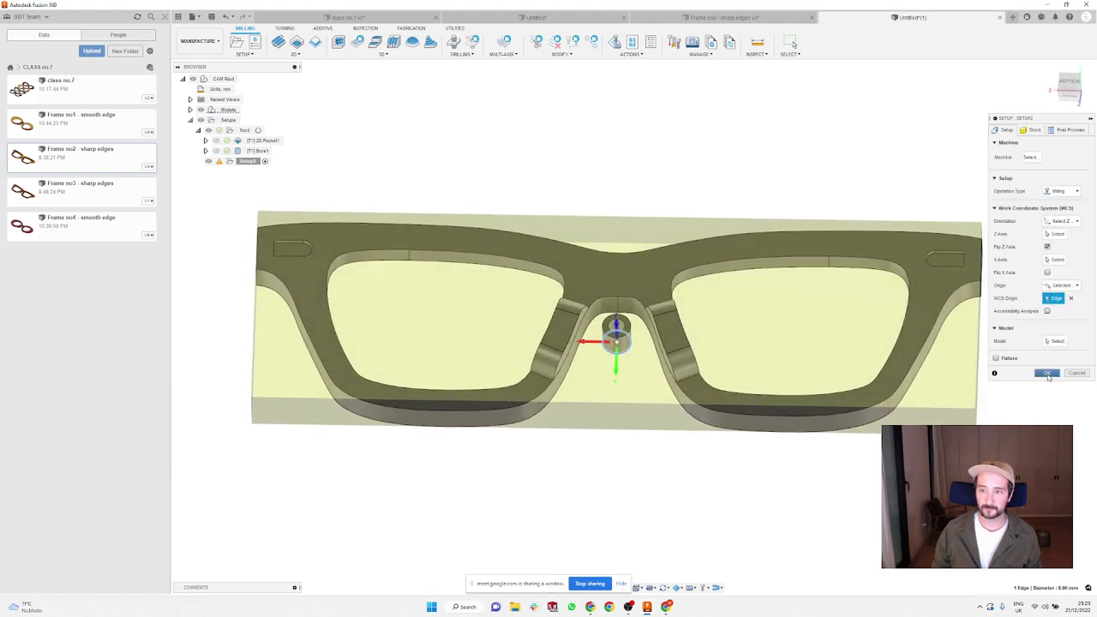
pyautogui.click(1047, 373)
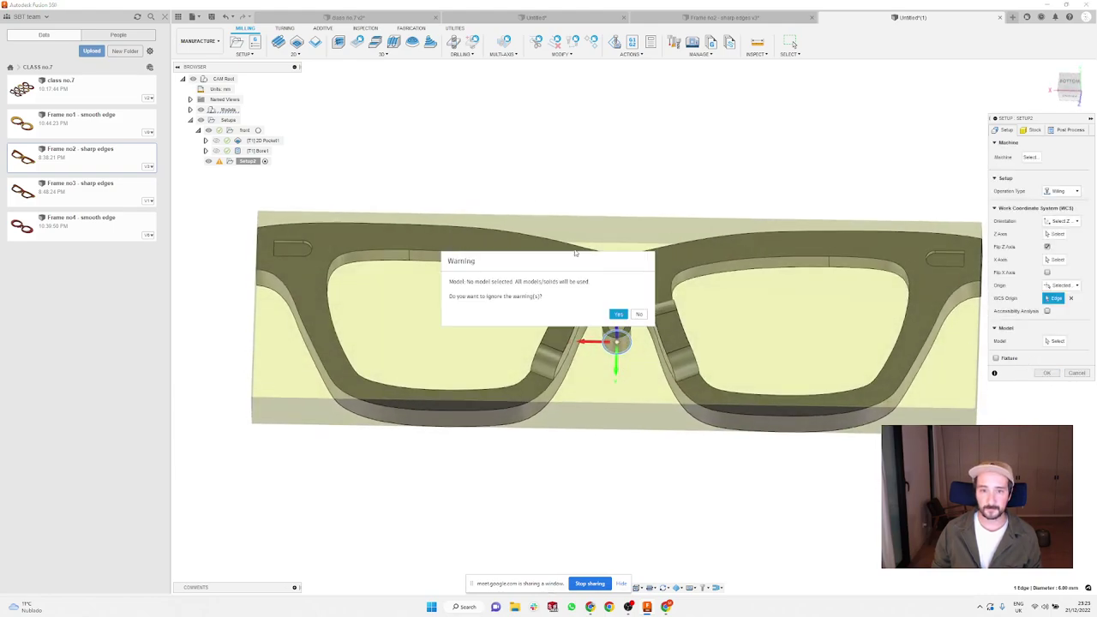
pyautogui.click(619, 314)
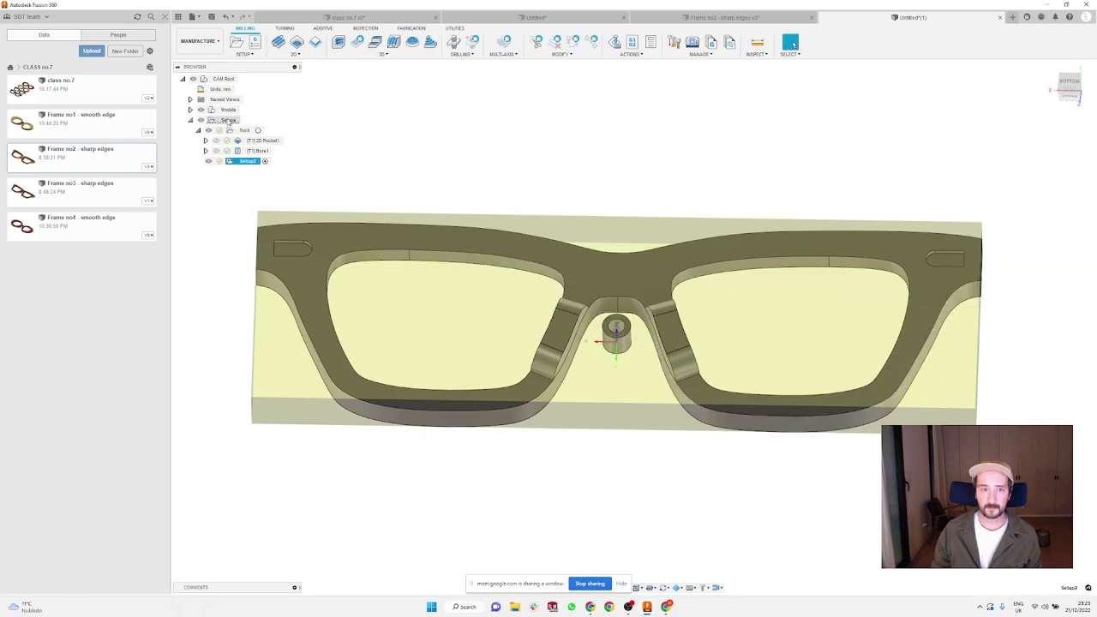
# Step: Assign the glasses frame and centre cylinder bodies as Setup2's model
pyautogui.rightClick(250, 161)
pyautogui.click(268, 170)
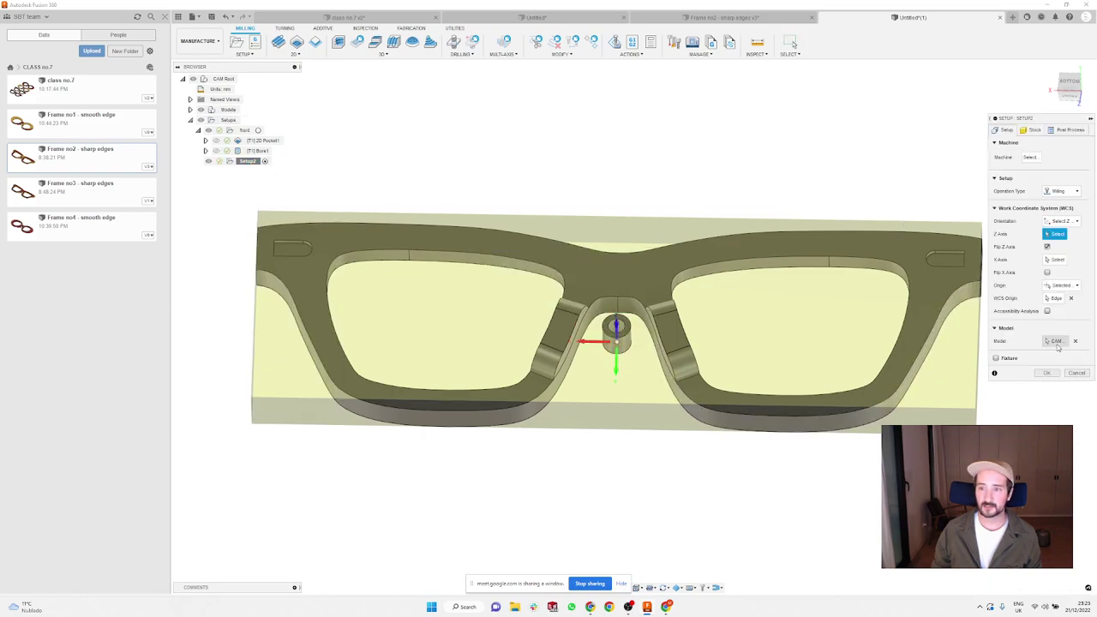
pyautogui.click(666, 269)
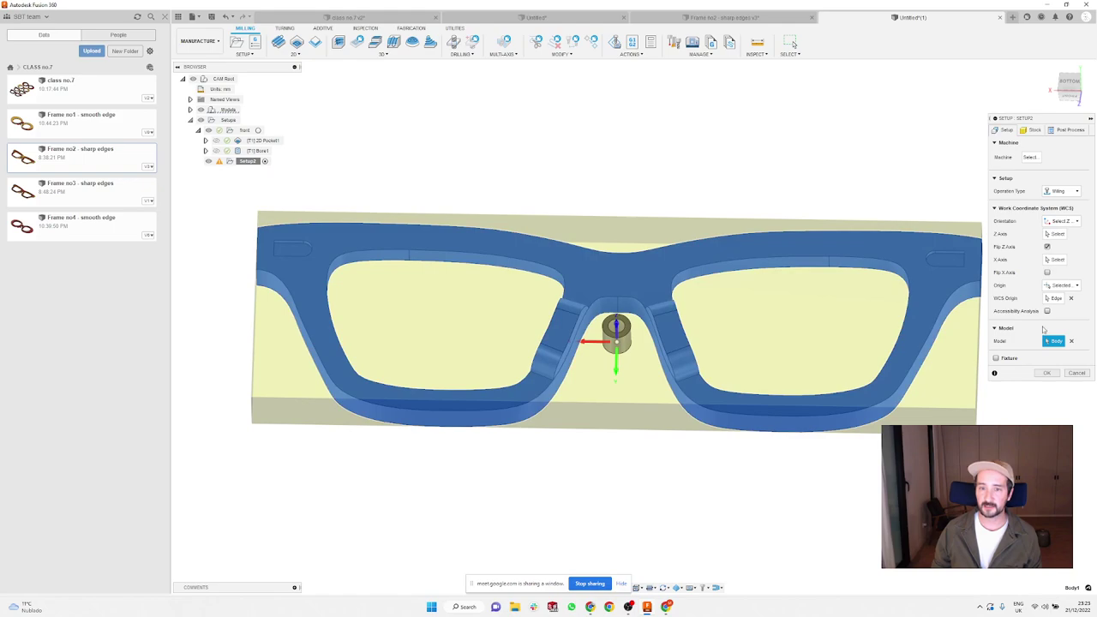
pyautogui.click(623, 343)
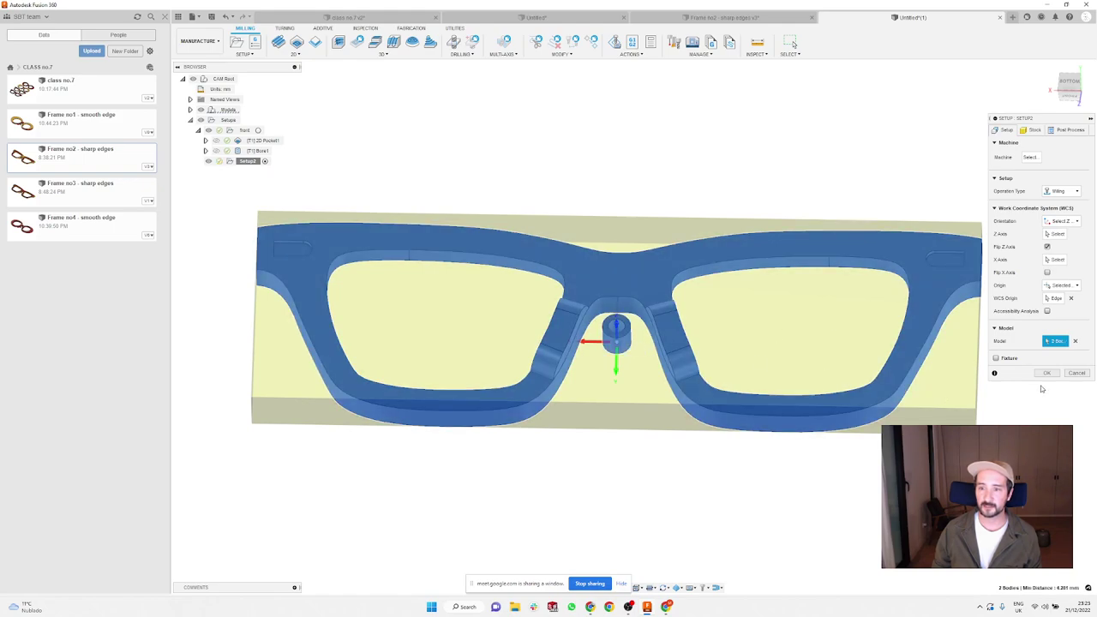
pyautogui.click(1047, 374)
pyautogui.keyDown('shift'); pyautogui.moveTo(517, 165); pyautogui.dragTo(509, 160, button='middle'); pyautogui.keyUp('shift')
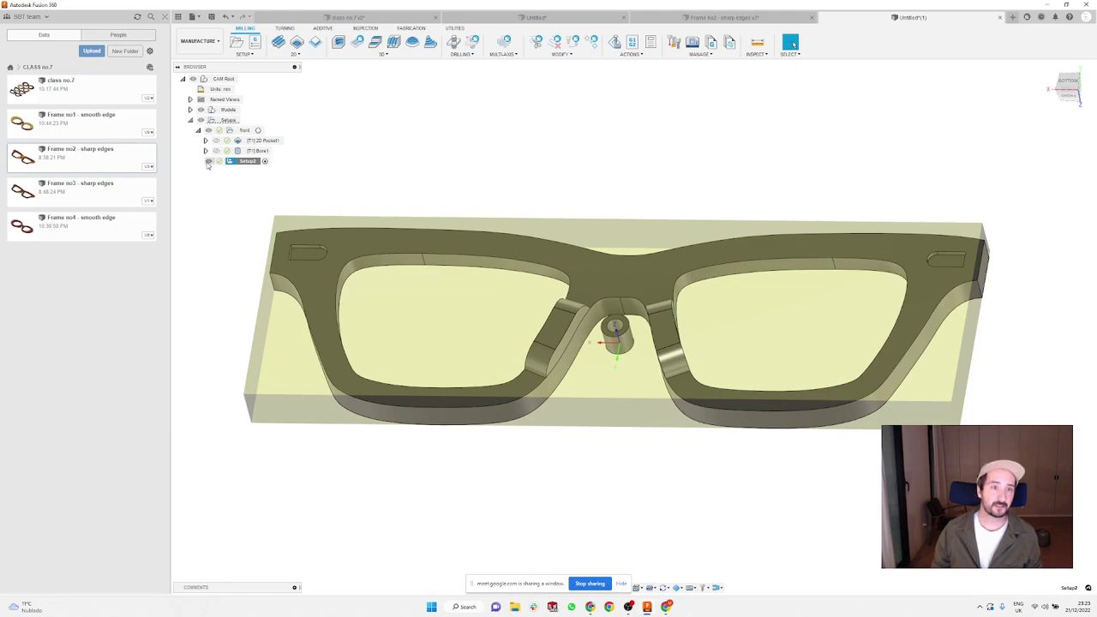
pyautogui.click(206, 151)
pyautogui.click(206, 150)
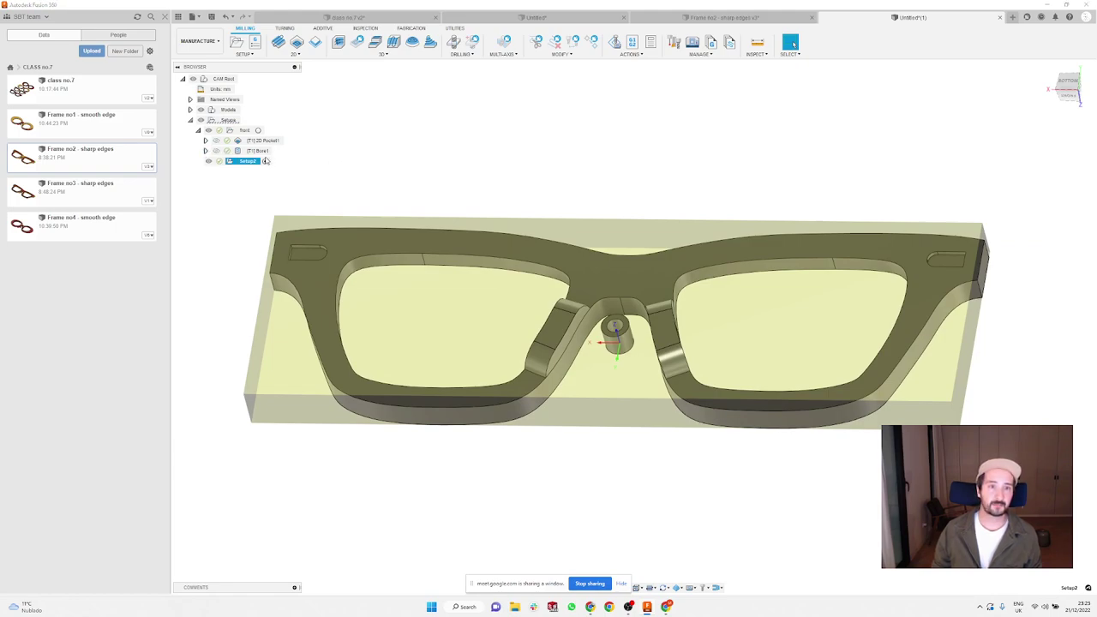
pyautogui.click(305, 164)
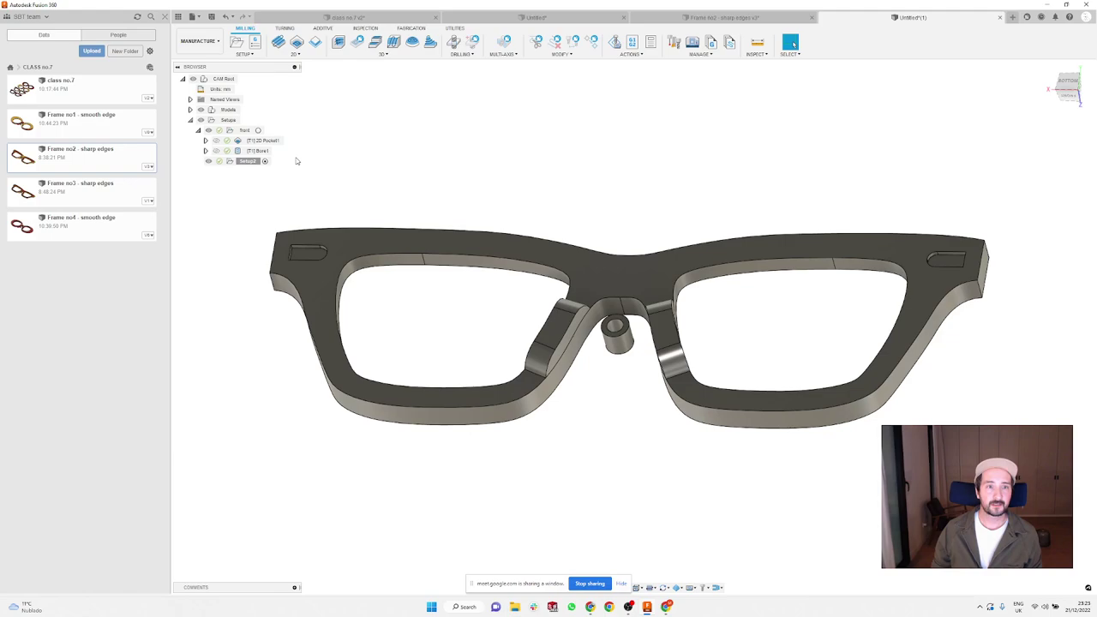
# Step: Start a Scallop toolpath using a new 3.175 mm flat end mill with 3.175 mm shaft
pyautogui.click(367, 55)
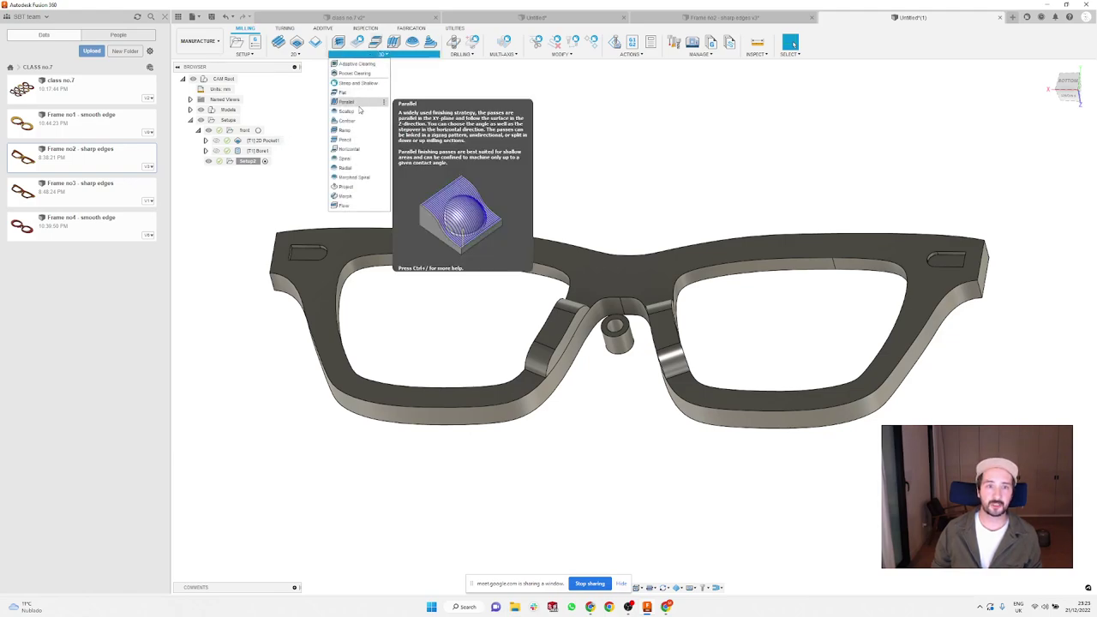
pyautogui.click(360, 101)
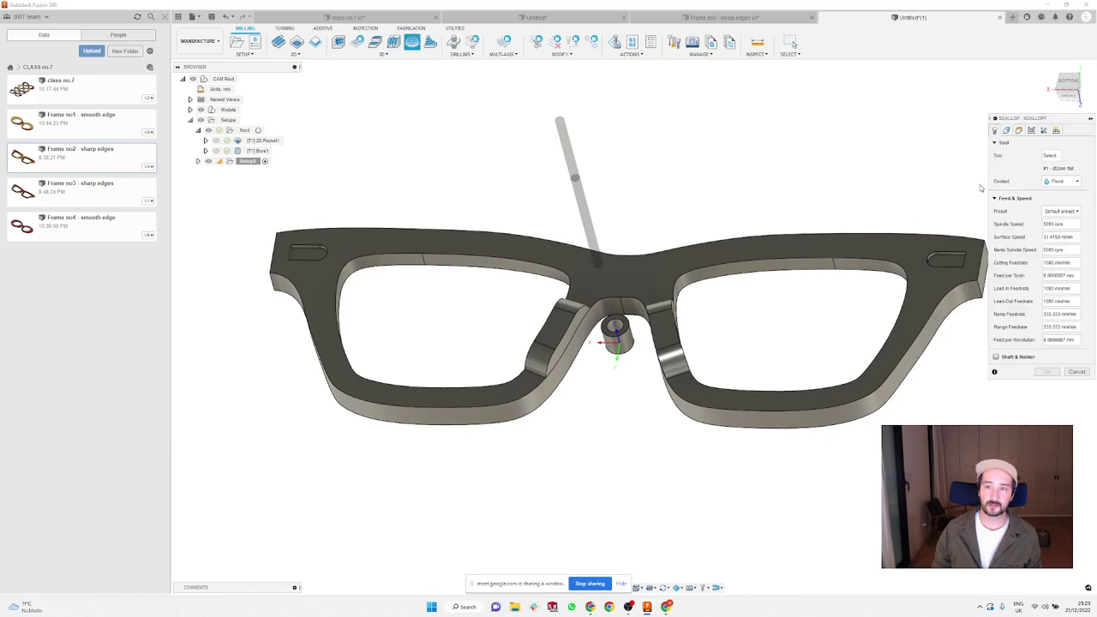
pyautogui.click(1051, 156)
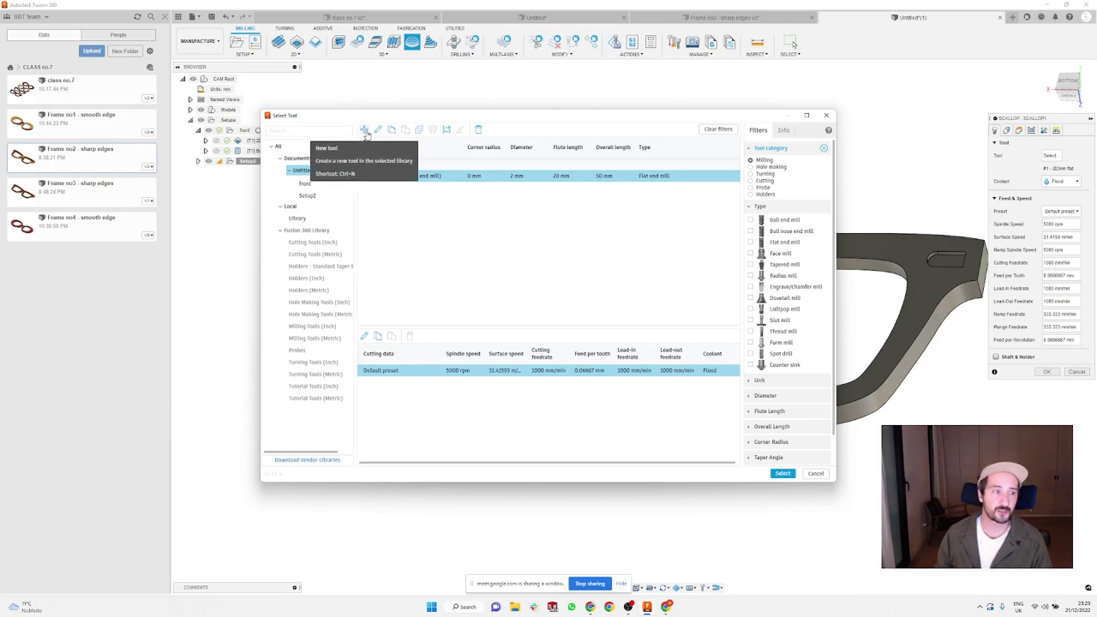
pyautogui.click(366, 130)
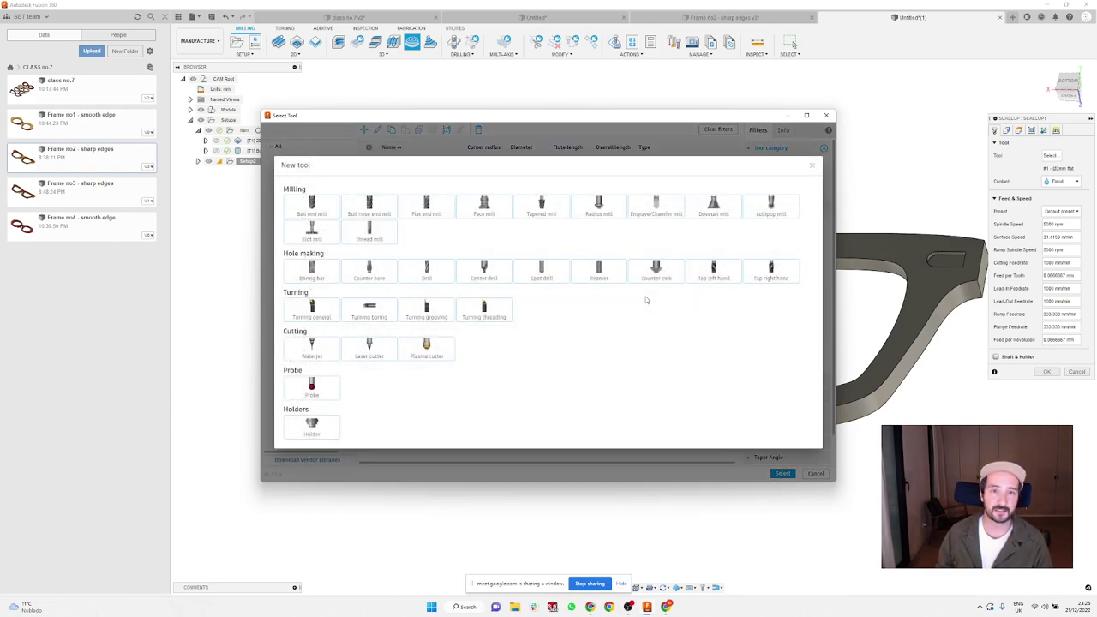
pyautogui.click(426, 208)
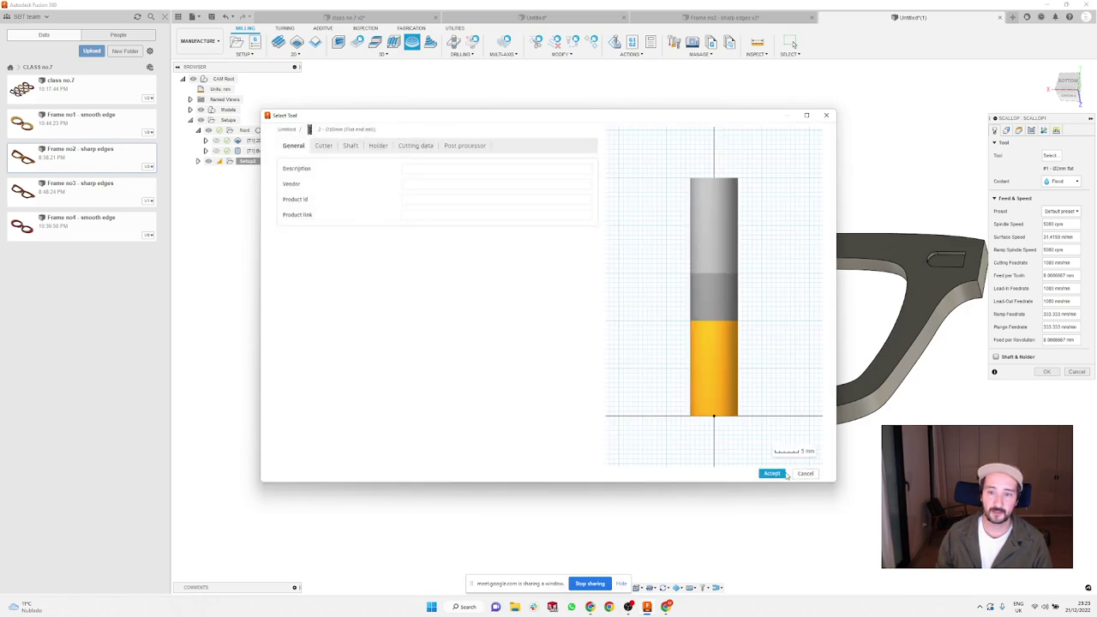
pyautogui.click(323, 146)
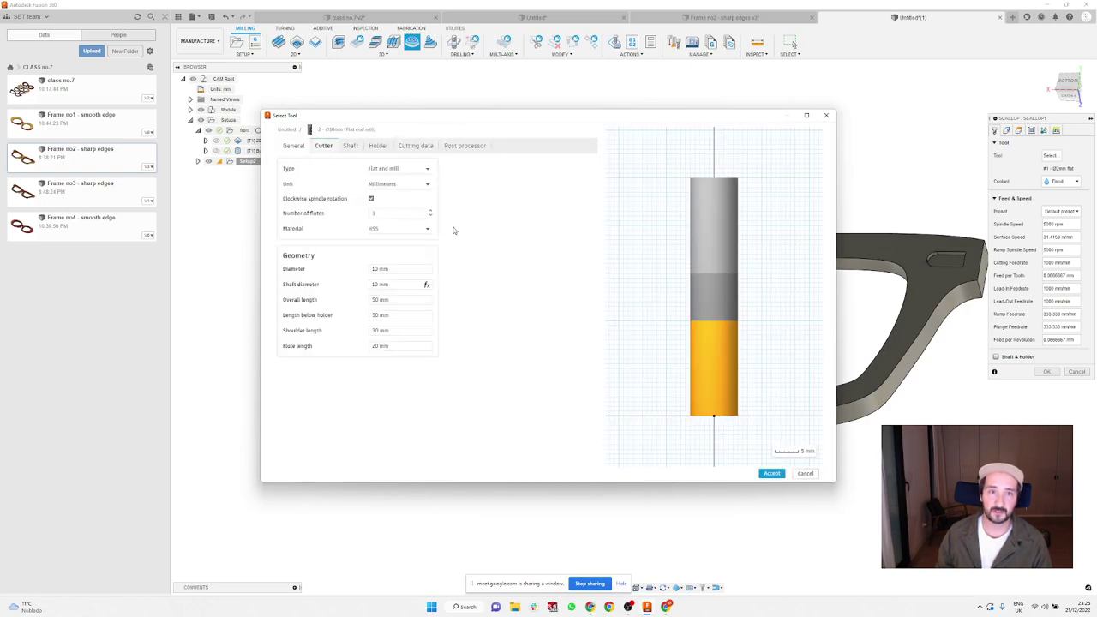
pyautogui.click(391, 270)
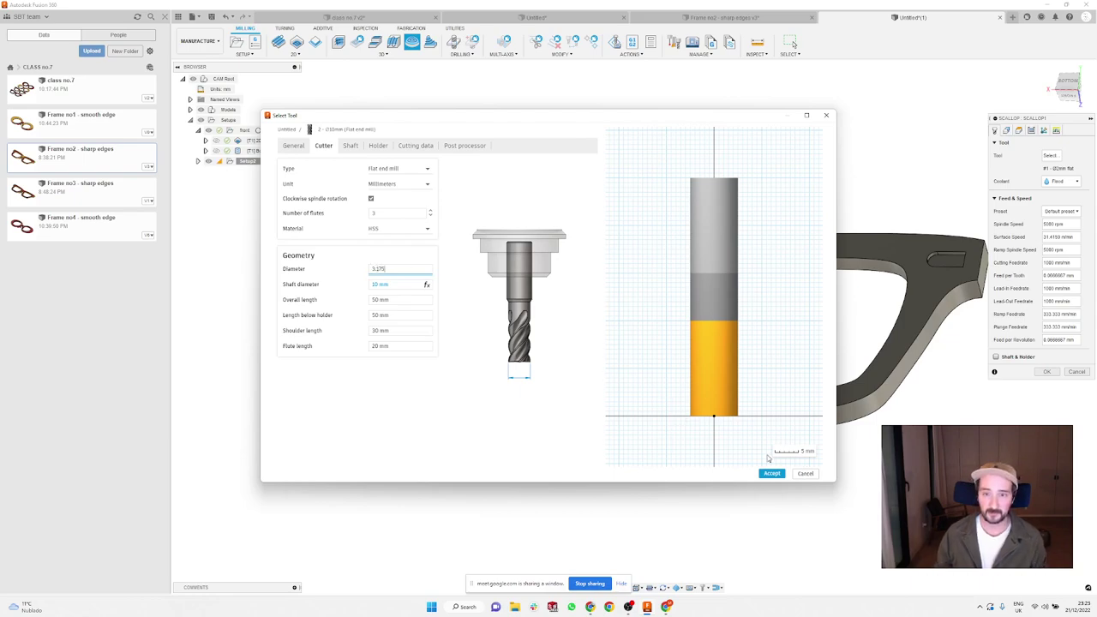
pyautogui.write('3.175')
pyautogui.press('Tab')
pyautogui.write('3.175')
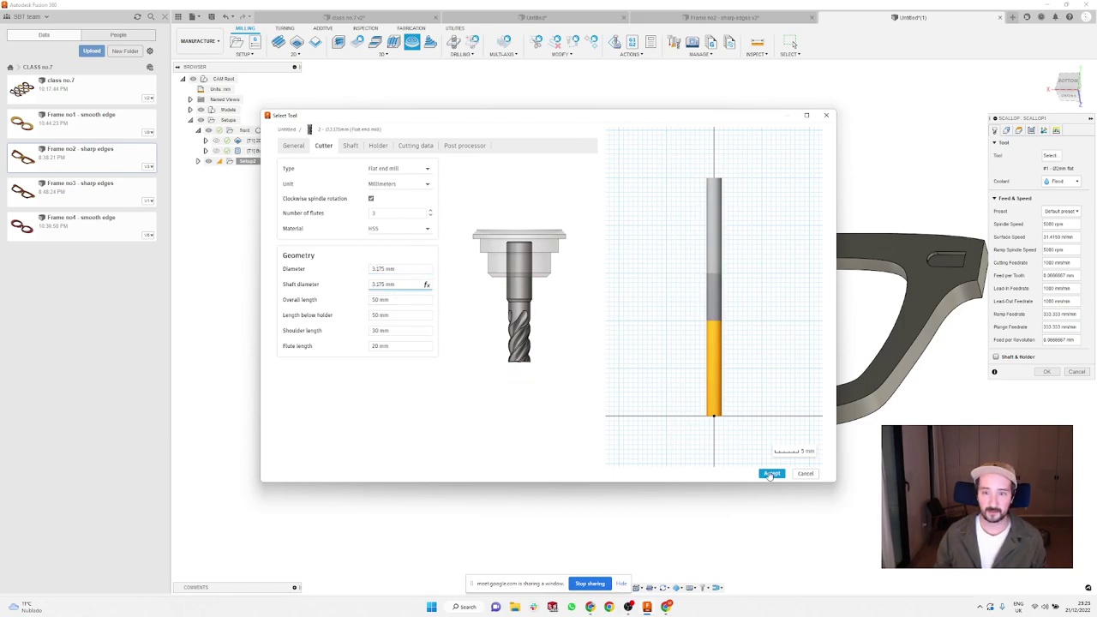
pyautogui.click(772, 473)
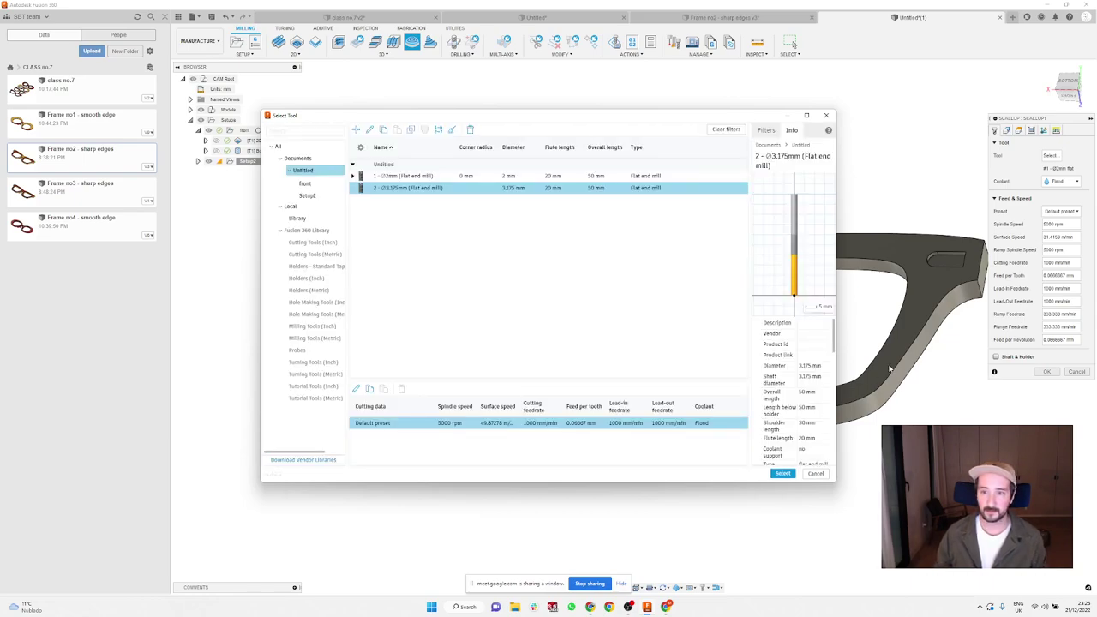
pyautogui.click(782, 473)
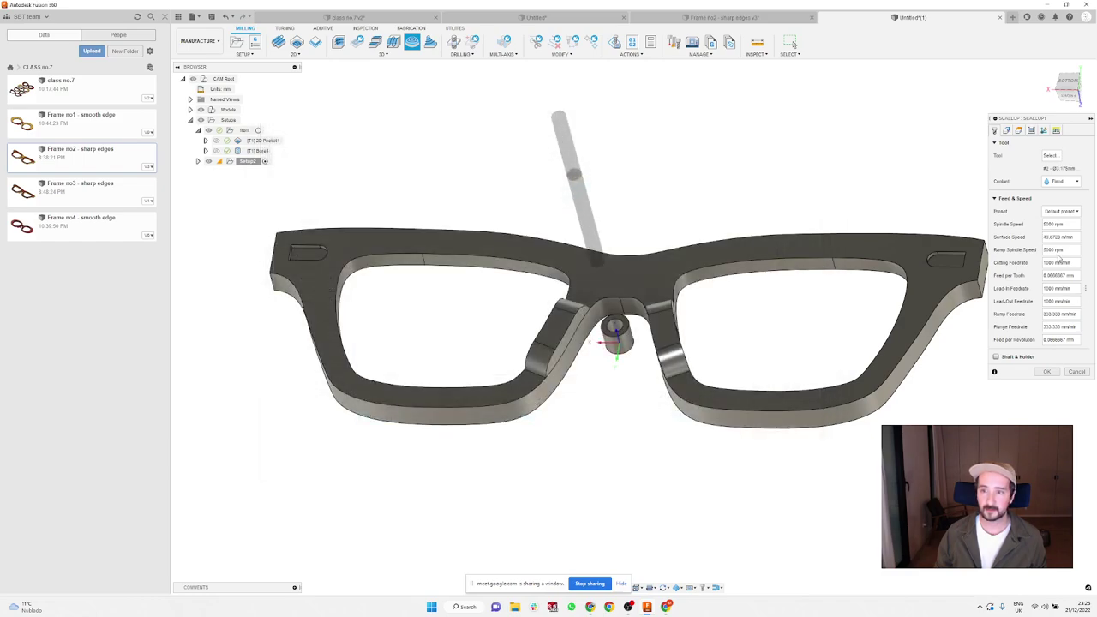
# Step: Bound the Scallop by the frame's outer edge, left lens edge and two slot outlines
pyautogui.click(1008, 129)
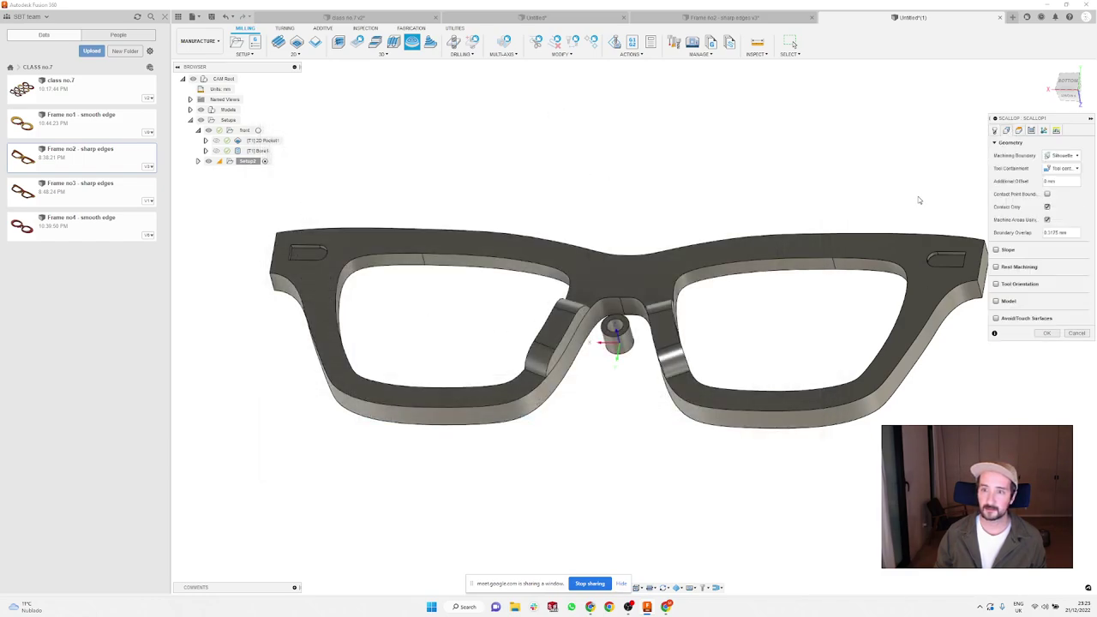
pyautogui.click(1060, 156)
pyautogui.click(1063, 186)
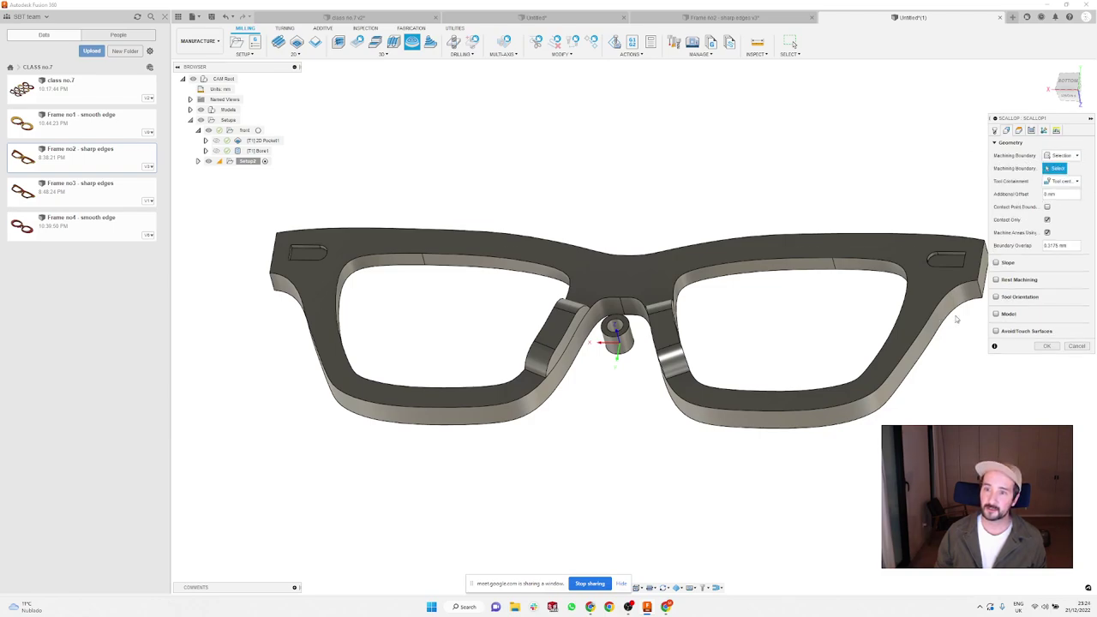
pyautogui.click(888, 276)
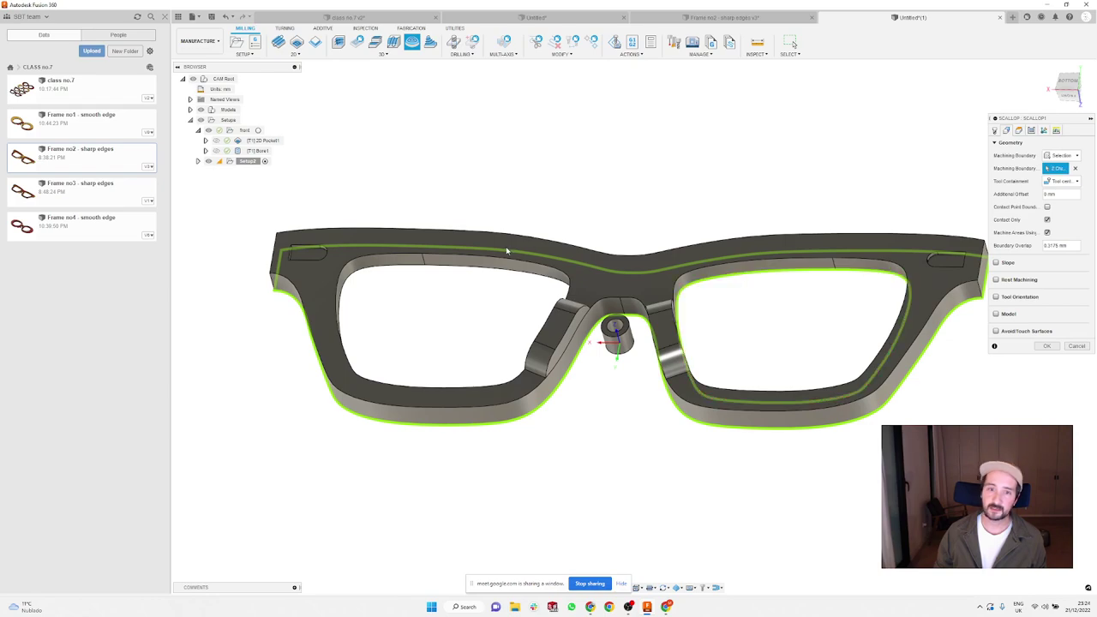
pyautogui.click(489, 269)
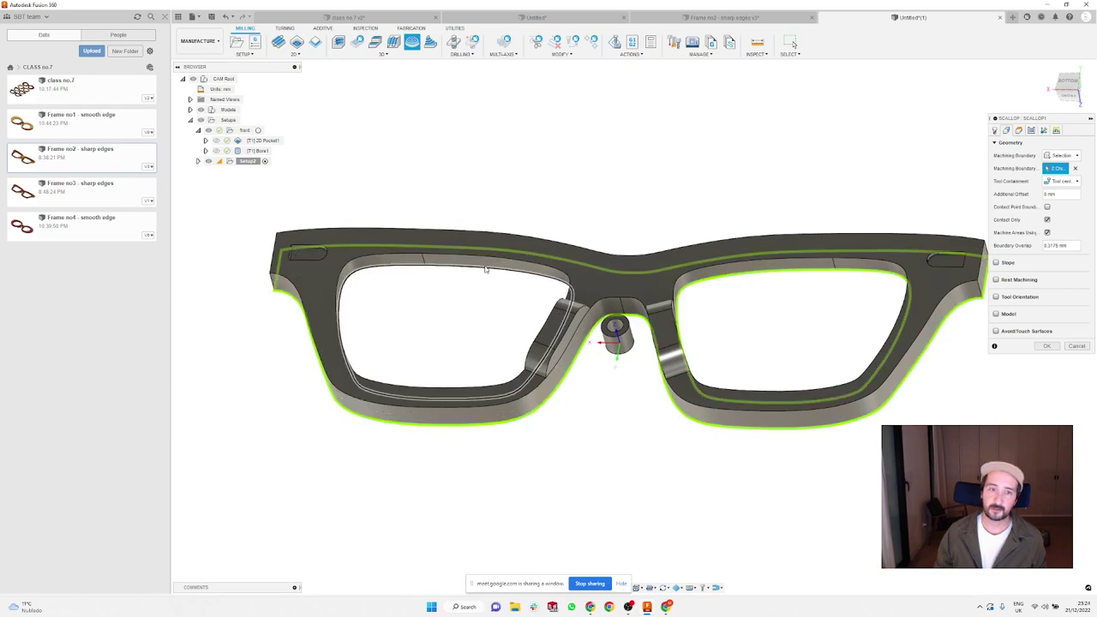
pyautogui.click(308, 258)
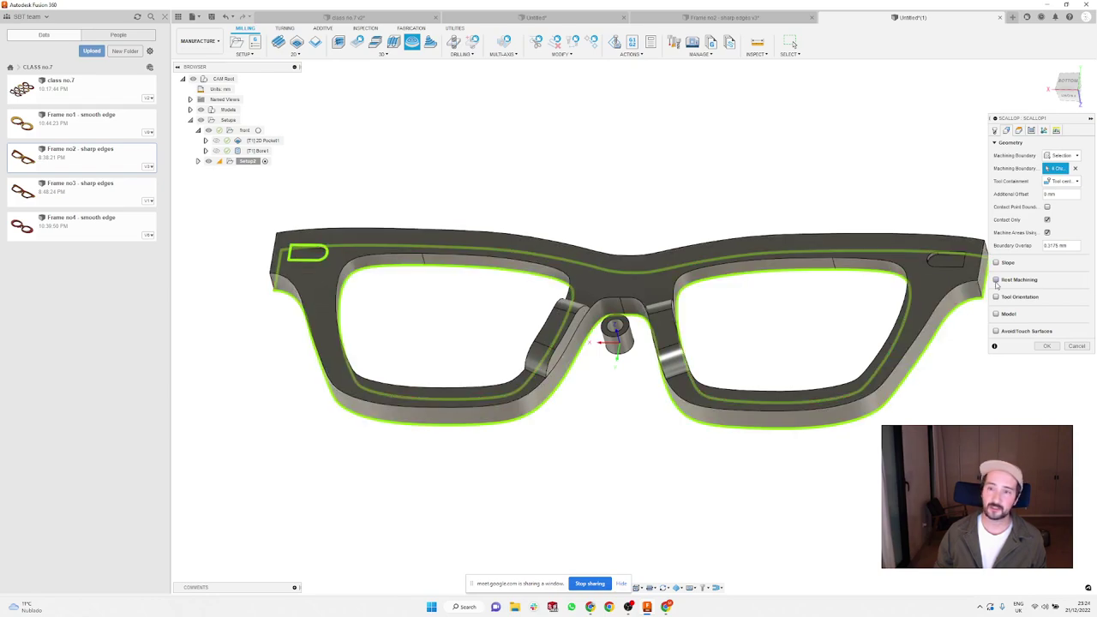
pyautogui.click(948, 268)
pyautogui.click(1047, 345)
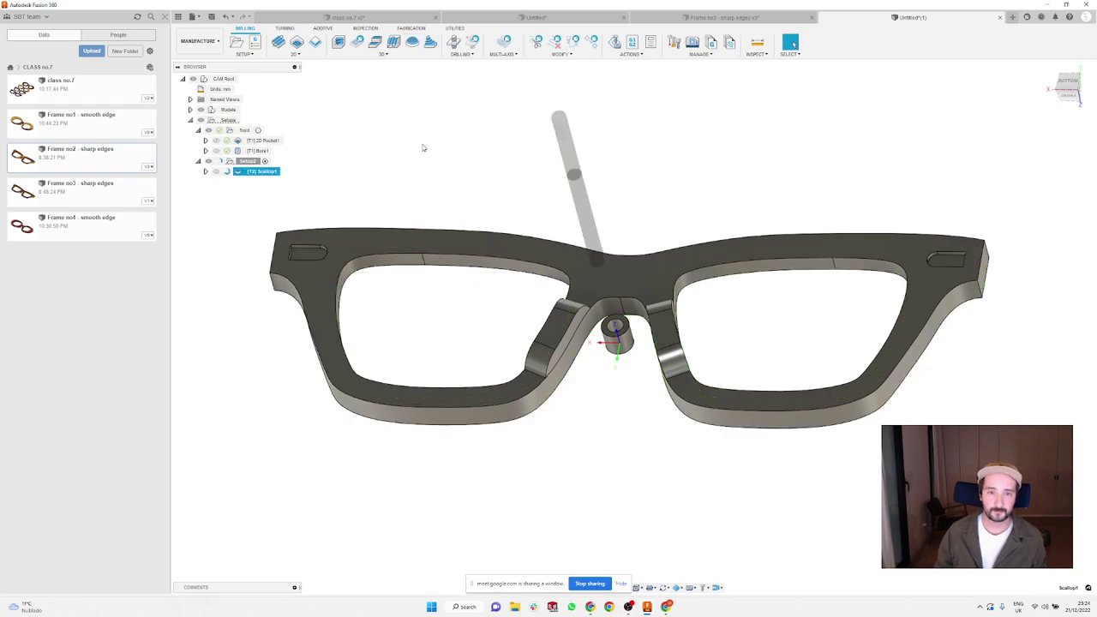
# Step: Inspect the Scallop1 toolpath from above and from a low side view
pyautogui.keyDown('shift'); pyautogui.moveTo(460, 195); pyautogui.dragTo(573, 184, button='middle'); pyautogui.keyUp('shift')
pyautogui.click(323, 146)
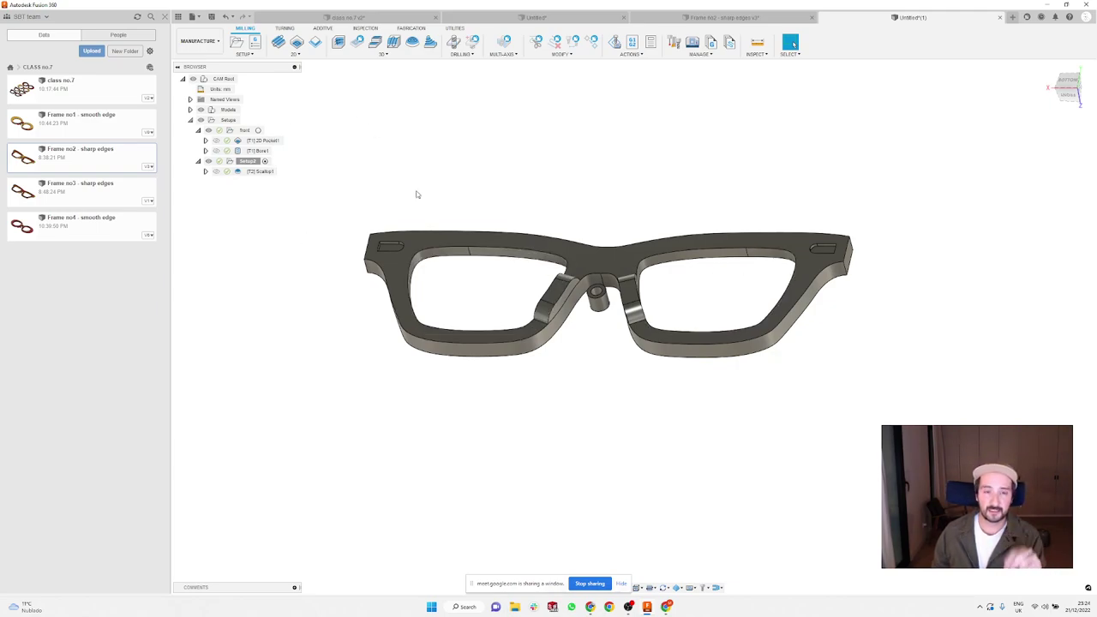
pyautogui.scroll(1, 460, 210)
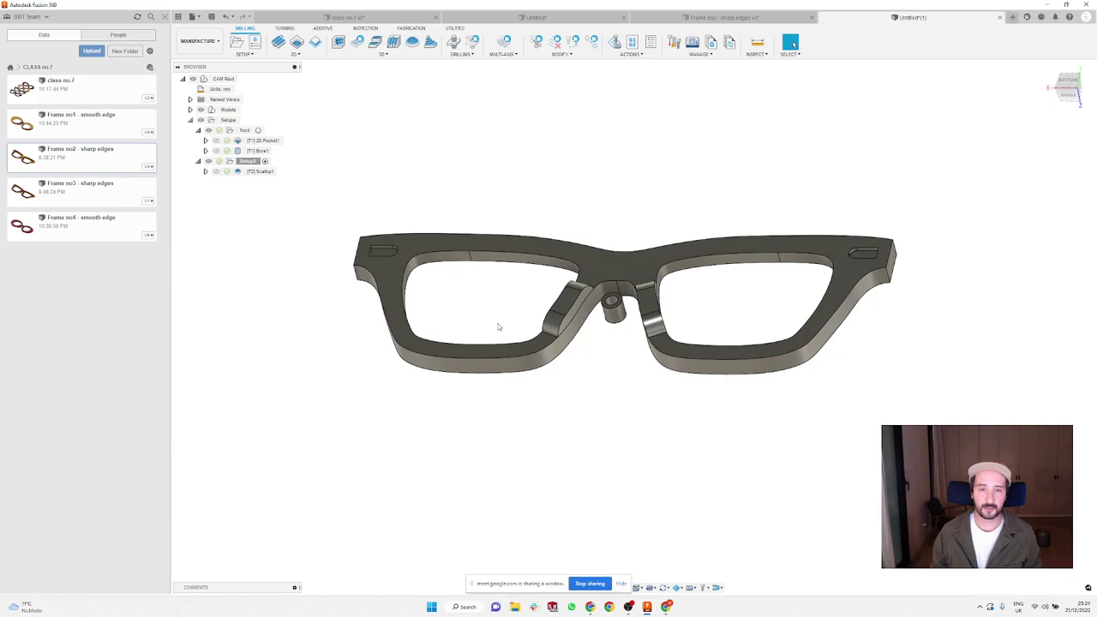
pyautogui.keyDown('shift'); pyautogui.moveTo(498, 326); pyautogui.dragTo(496, 196, button='middle'); pyautogui.keyUp('shift')
pyautogui.scroll(3, 490, 293)
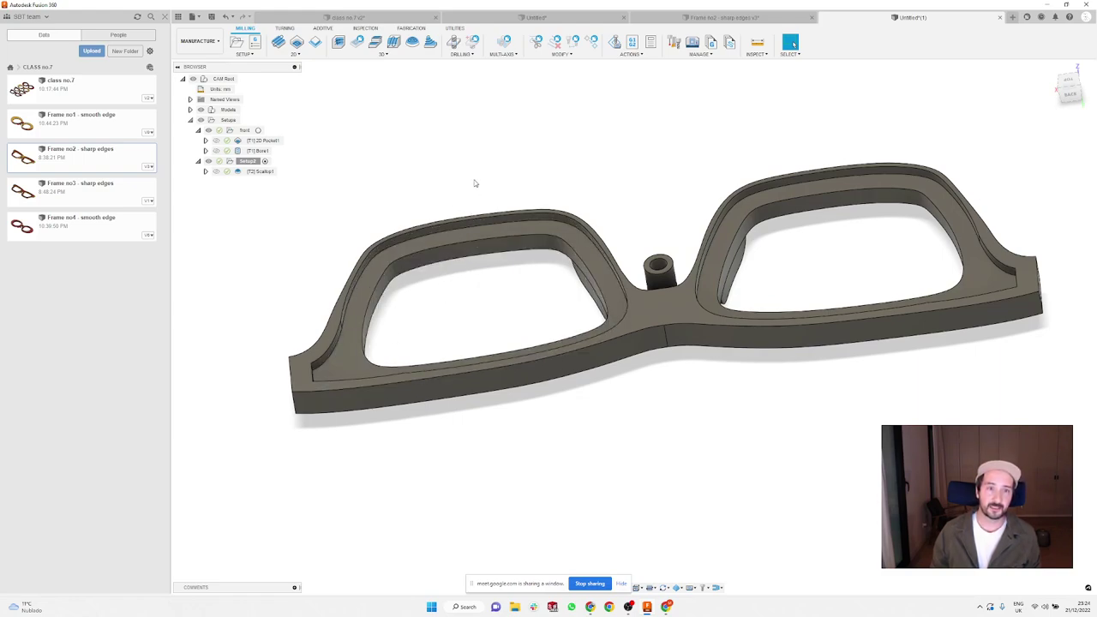
pyautogui.keyDown('shift'); pyautogui.moveTo(512, 149); pyautogui.dragTo(501, 296, button='middle'); pyautogui.keyUp('shift')
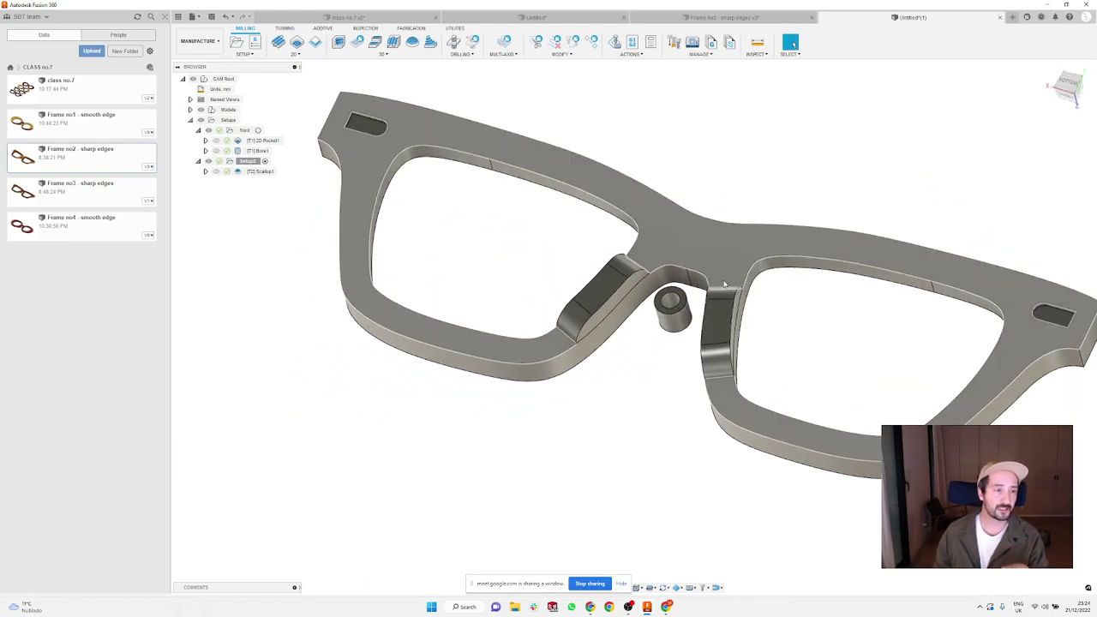
# Step: Create a 2D Contour along the inner edges of both lenses
pyautogui.click(295, 54)
pyautogui.click(308, 96)
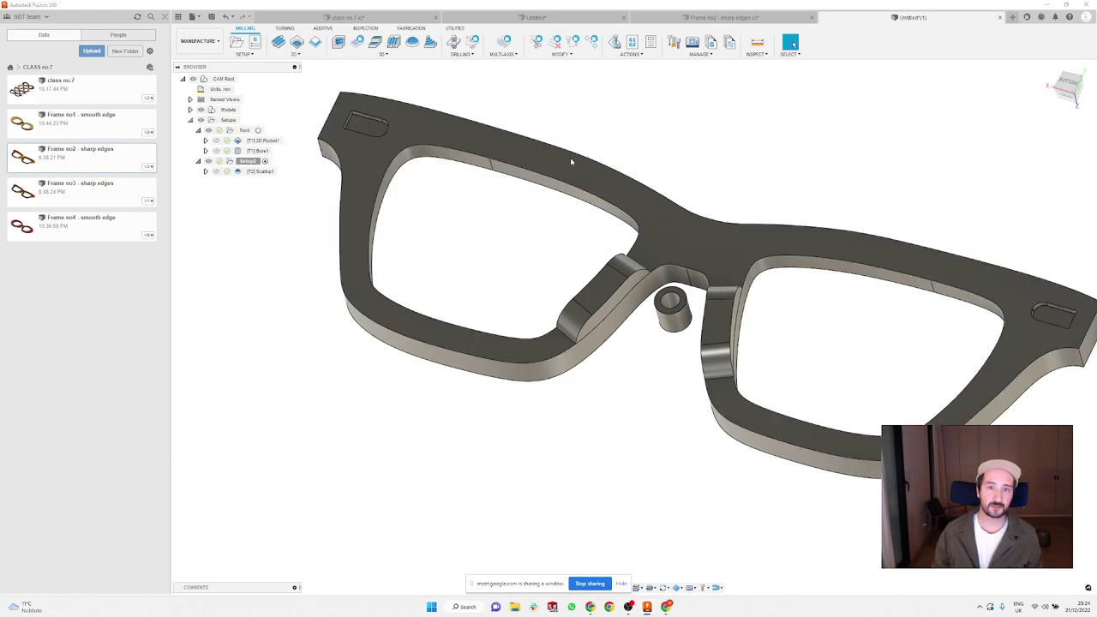
pyautogui.click(583, 204)
pyautogui.keyDown('shift'); pyautogui.moveTo(519, 296); pyautogui.dragTo(541, 211, button='middle'); pyautogui.keyUp('shift')
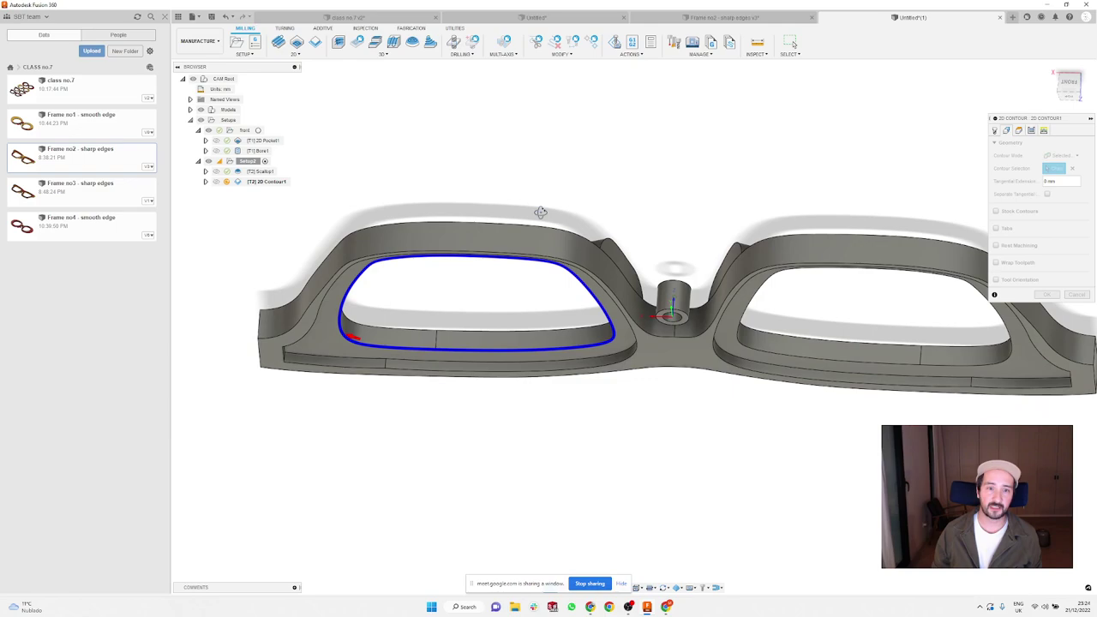
pyautogui.moveTo(392, 350)
pyautogui.keyDown('shift'); pyautogui.mouseDown(button='middle')
pyautogui.moveTo(406, 320)
pyautogui.moveTo(406, 358)
pyautogui.mouseUp(button='middle'); pyautogui.keyUp('shift')
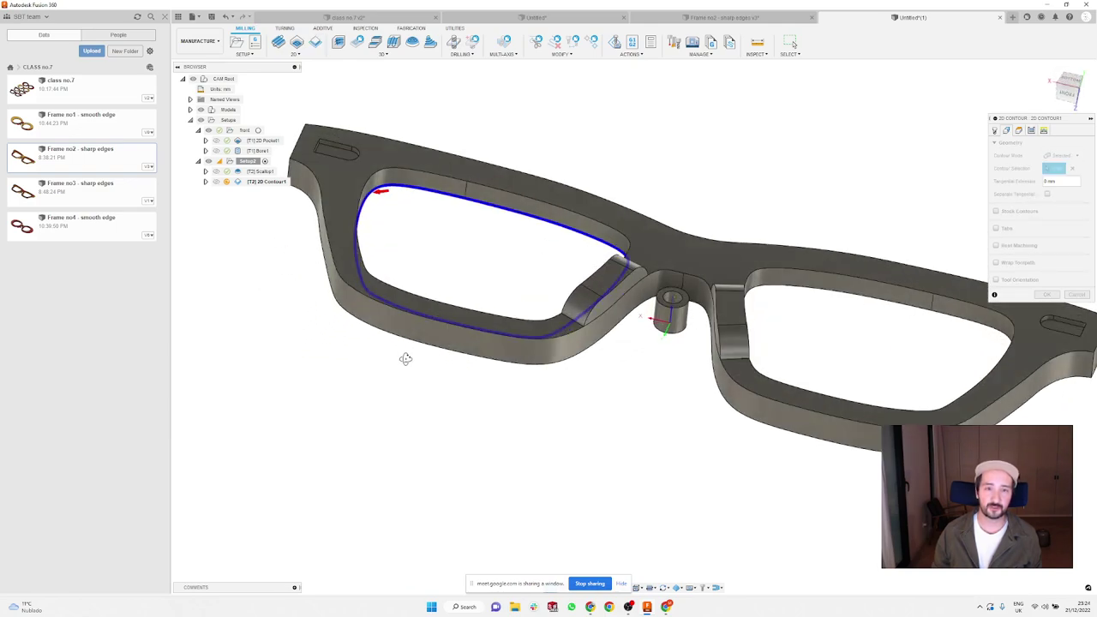
pyautogui.click(857, 292)
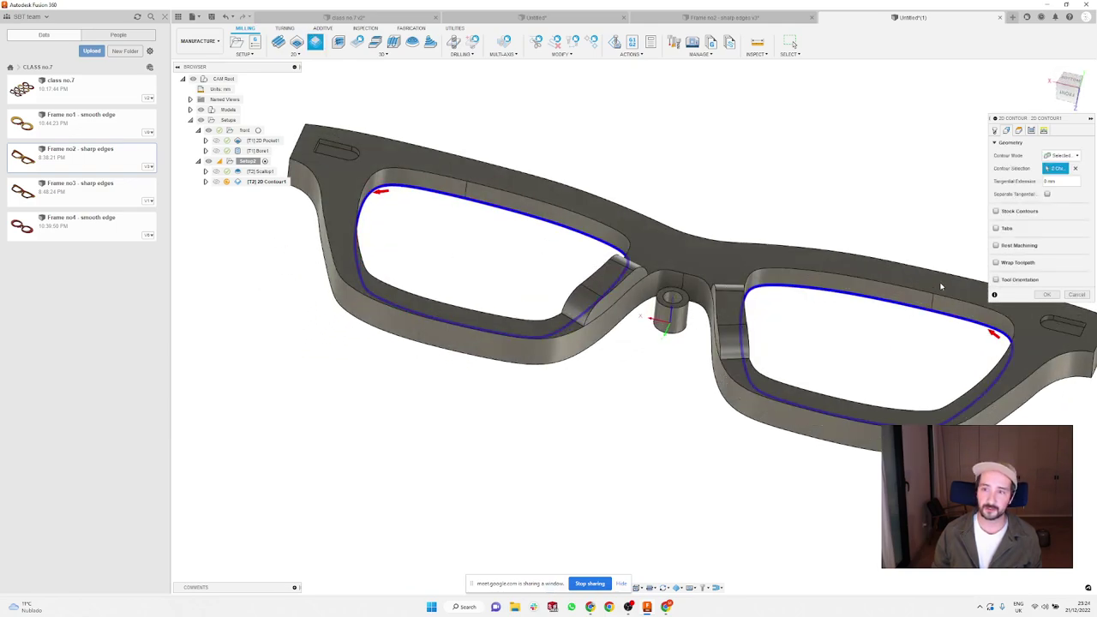
pyautogui.click(1048, 295)
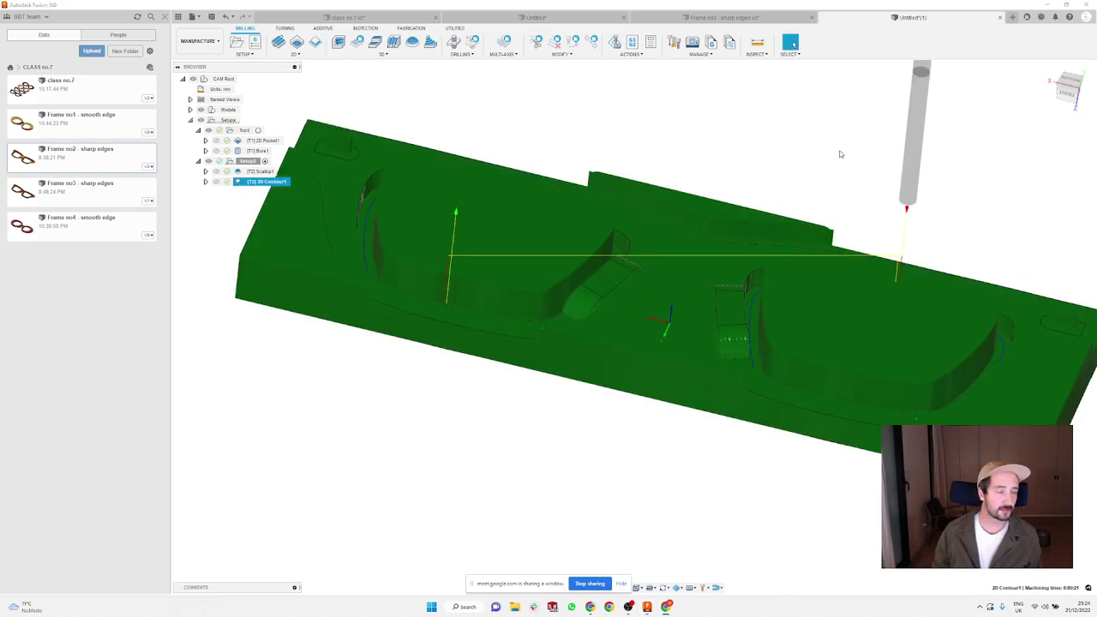
pyautogui.keyDown('shift'); pyautogui.moveTo(840, 155); pyautogui.dragTo(511, 163, button='middle'); pyautogui.keyUp('shift')
# Step: Enable multiple depths and holding tabs spaced 35 mm apart on 2D Contour1
pyautogui.rightClick(266, 182)
pyautogui.click(742, 188)
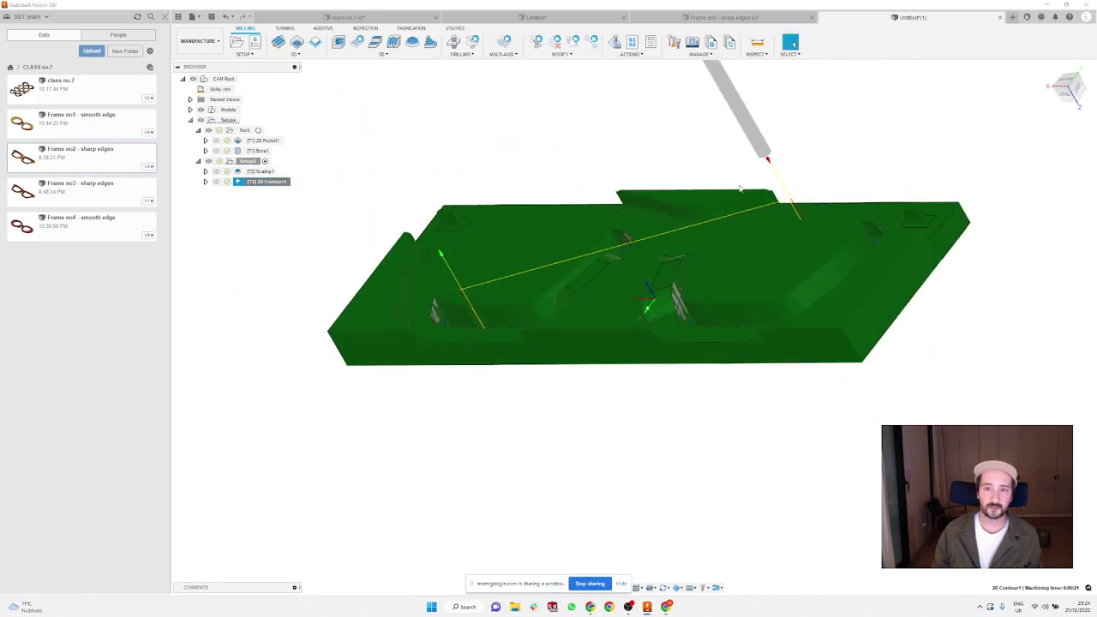
pyautogui.click(1032, 131)
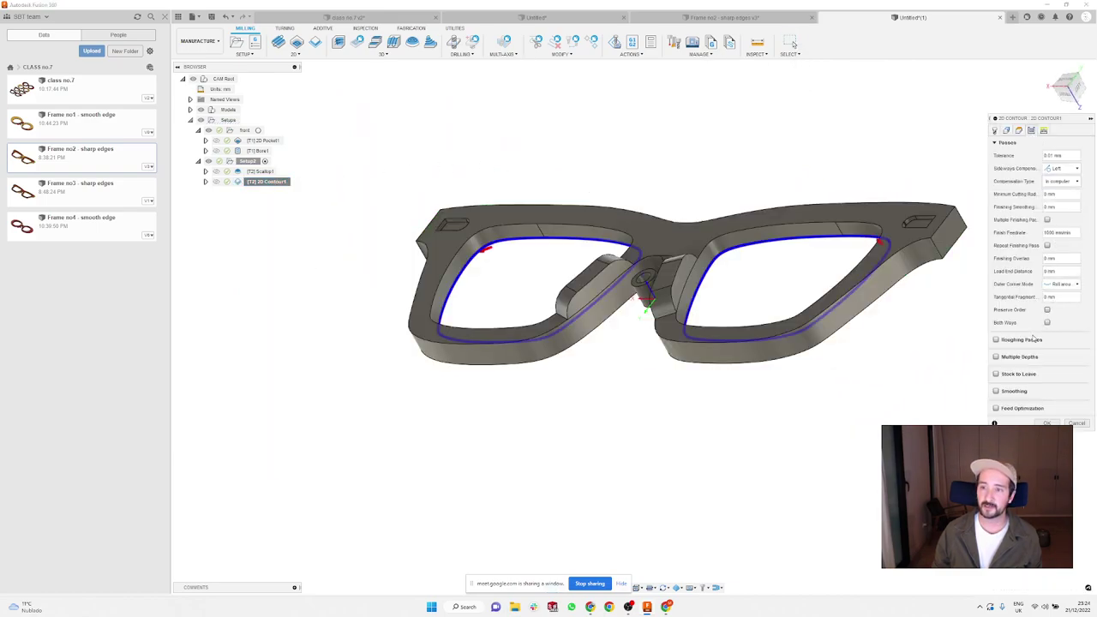
pyautogui.click(996, 356)
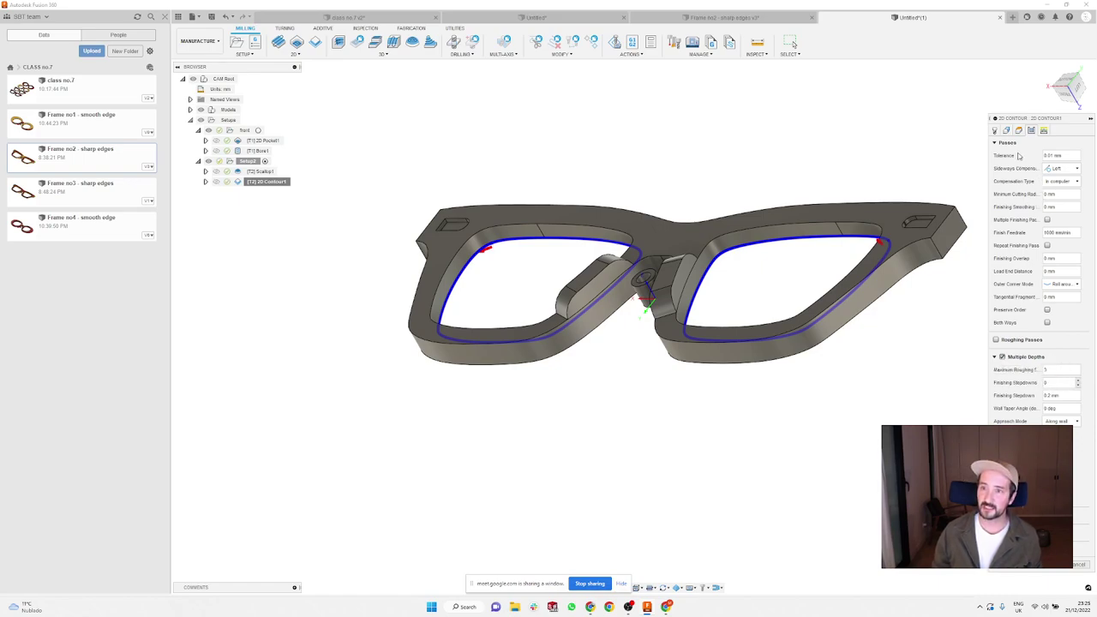
pyautogui.click(1006, 129)
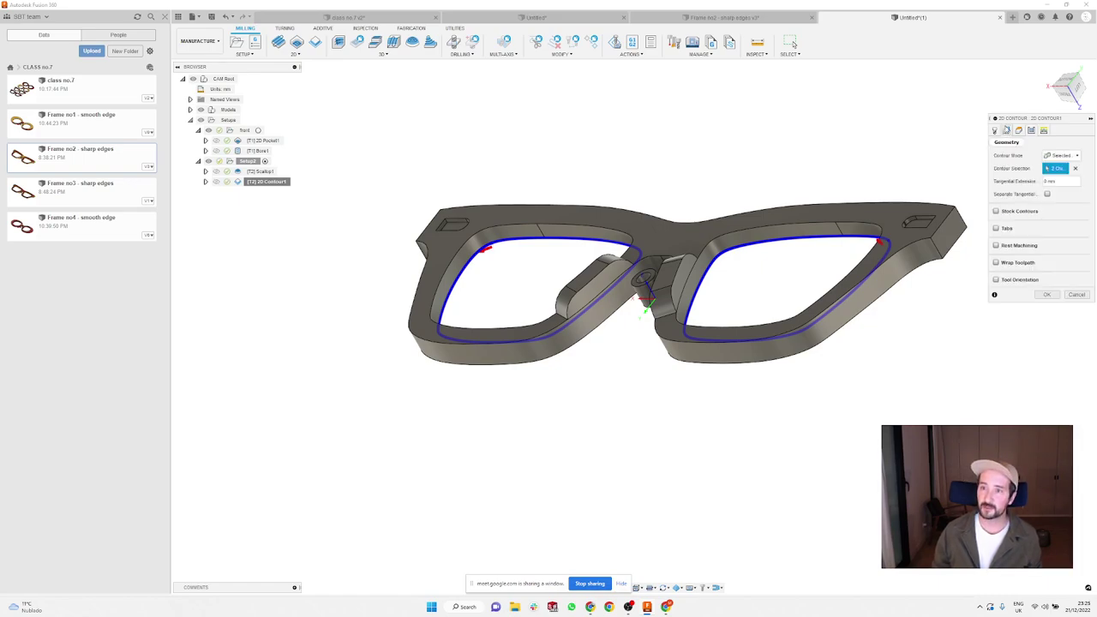
pyautogui.click(996, 228)
pyautogui.keyDown('shift'); pyautogui.moveTo(723, 203); pyautogui.dragTo(742, 191, button='middle'); pyautogui.keyUp('shift')
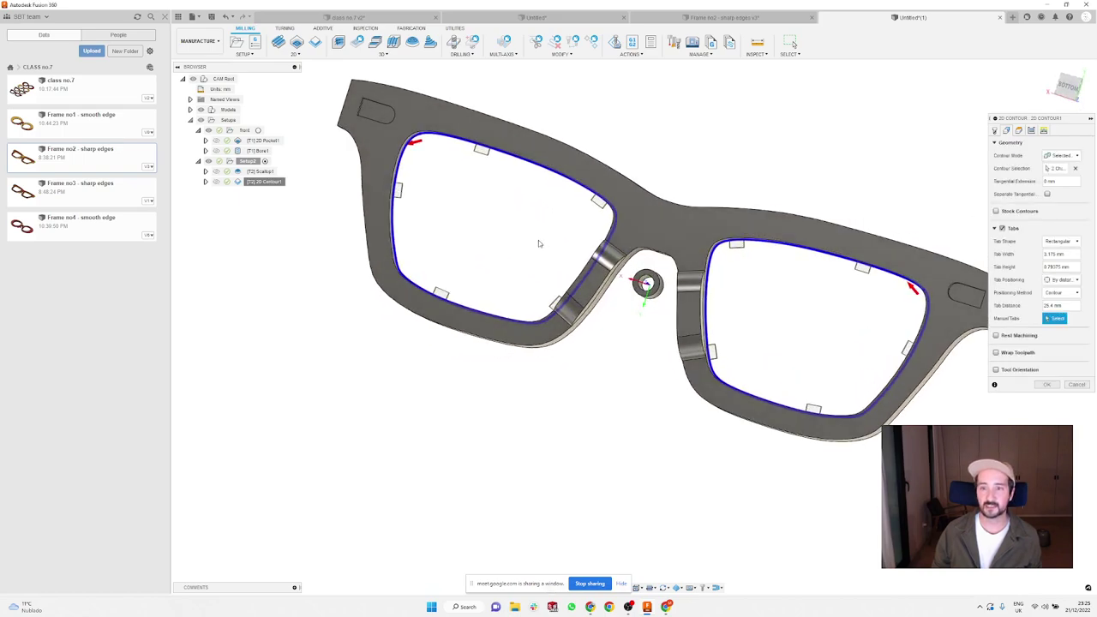
pyautogui.scroll(-1, 538, 244)
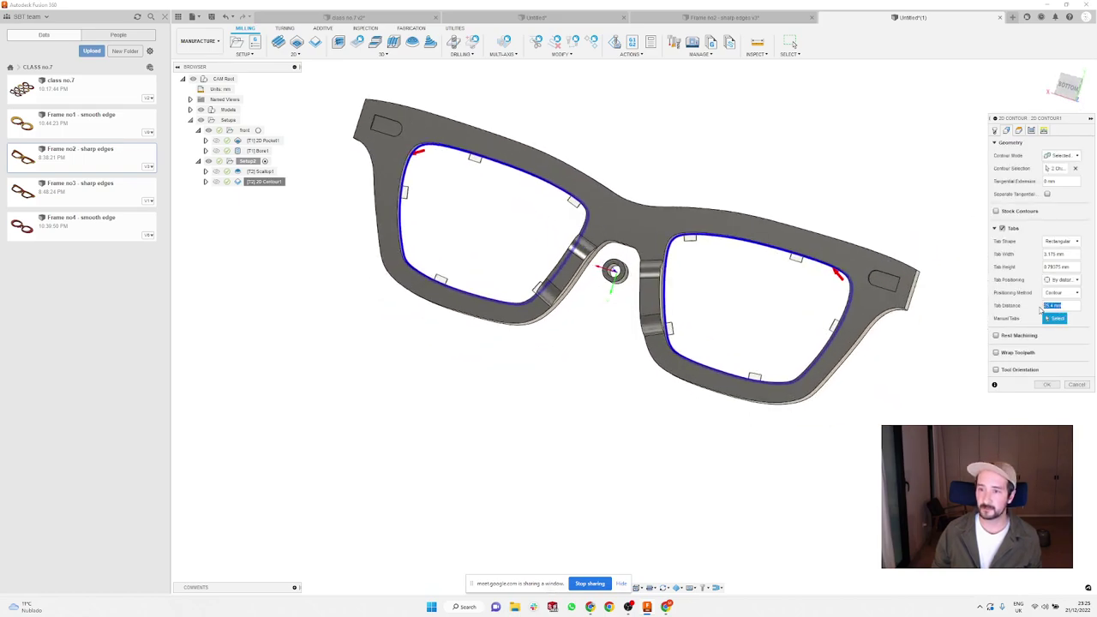
pyautogui.press('Return')
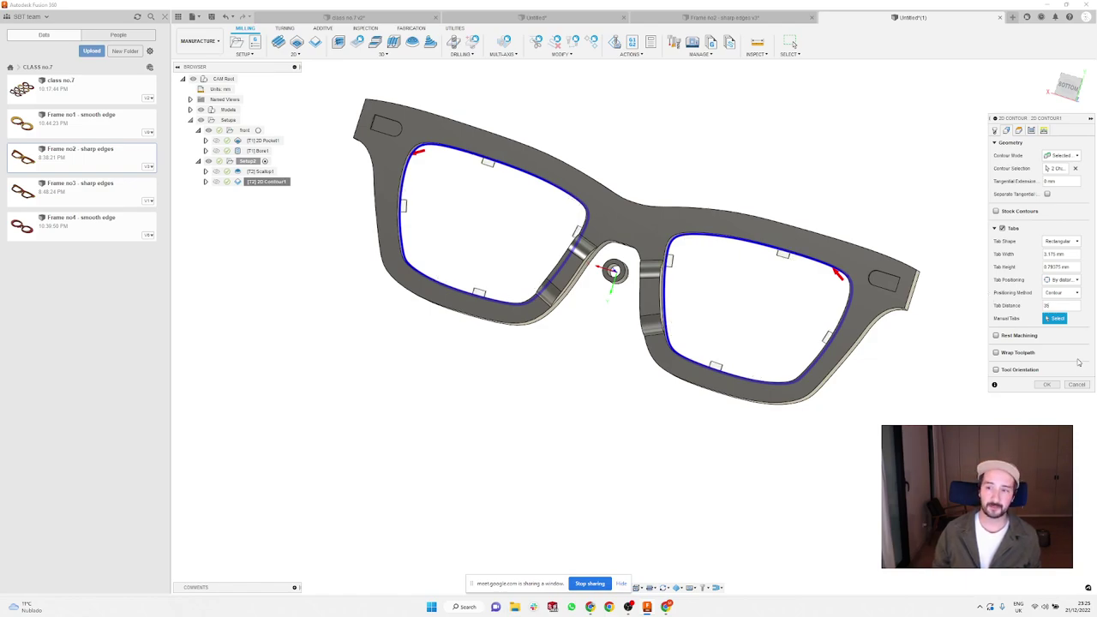
pyautogui.click(1048, 385)
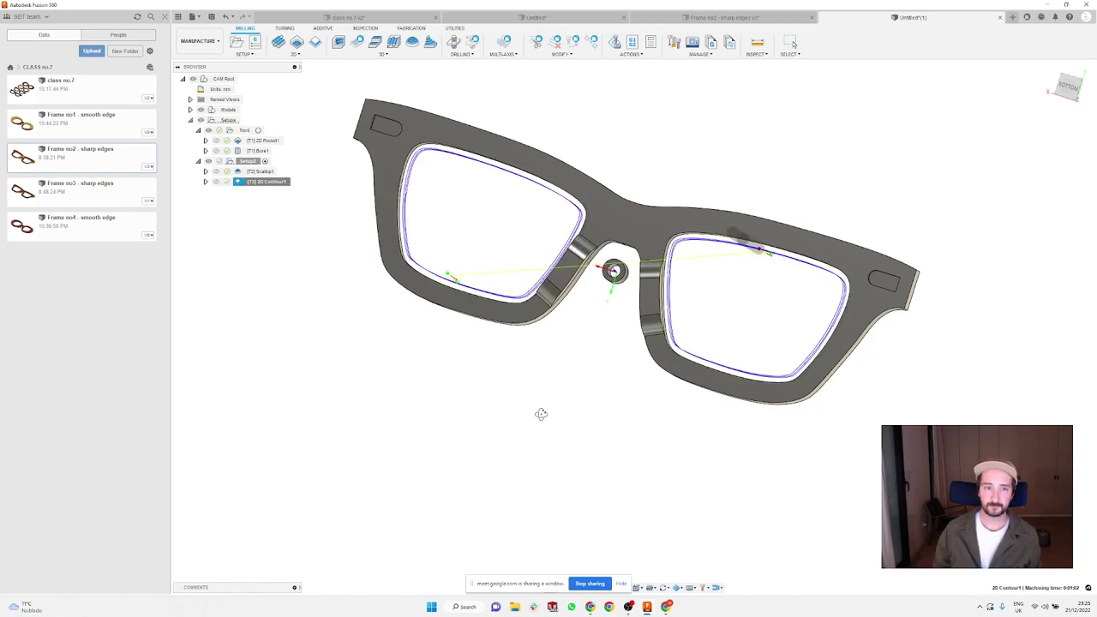
pyautogui.keyDown('shift'); pyautogui.moveTo(541, 411); pyautogui.dragTo(574, 389, button='middle'); pyautogui.keyUp('shift')
pyautogui.press('Escape')
pyautogui.click(530, 162)
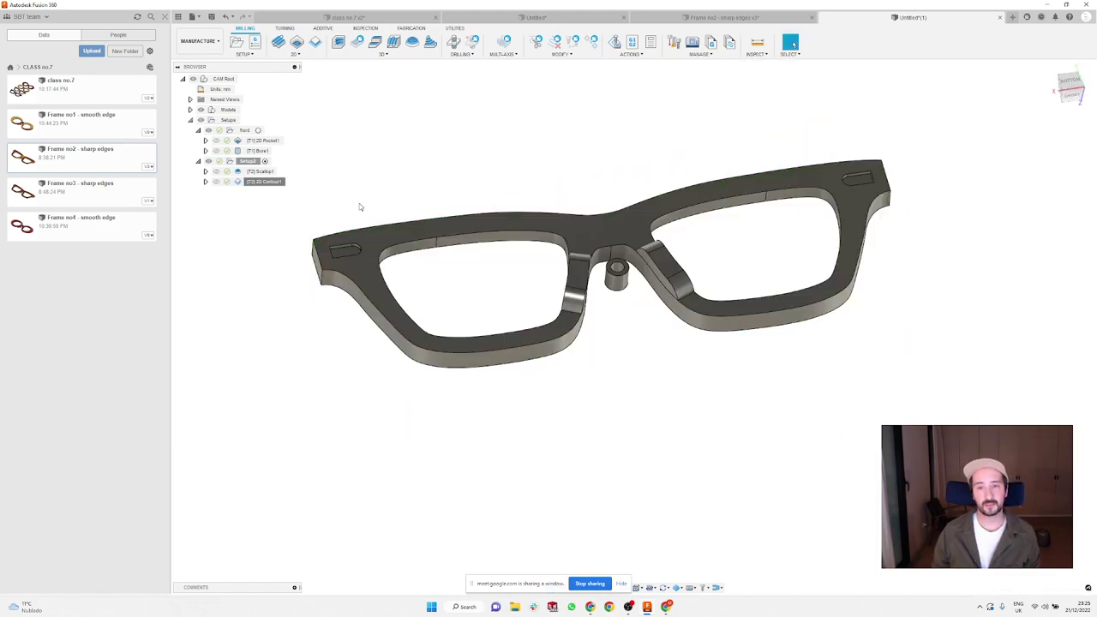
# Step: Duplicate 2D Contour1 and switch the copy's geometry from the lens edges to the outer frame edge
pyautogui.rightClick(272, 183)
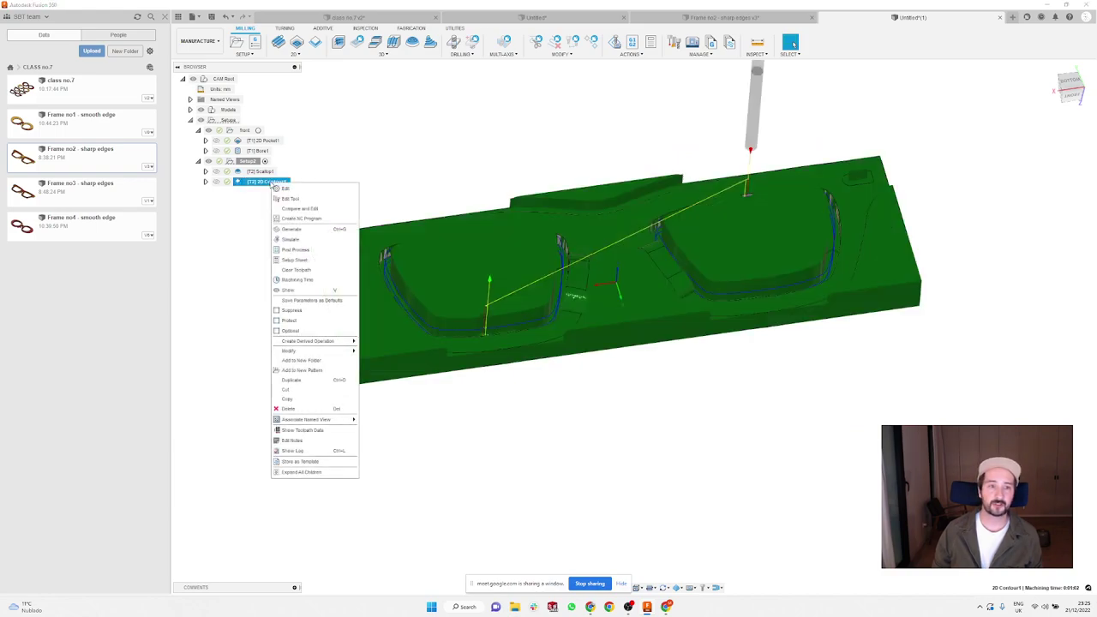
pyautogui.click(310, 381)
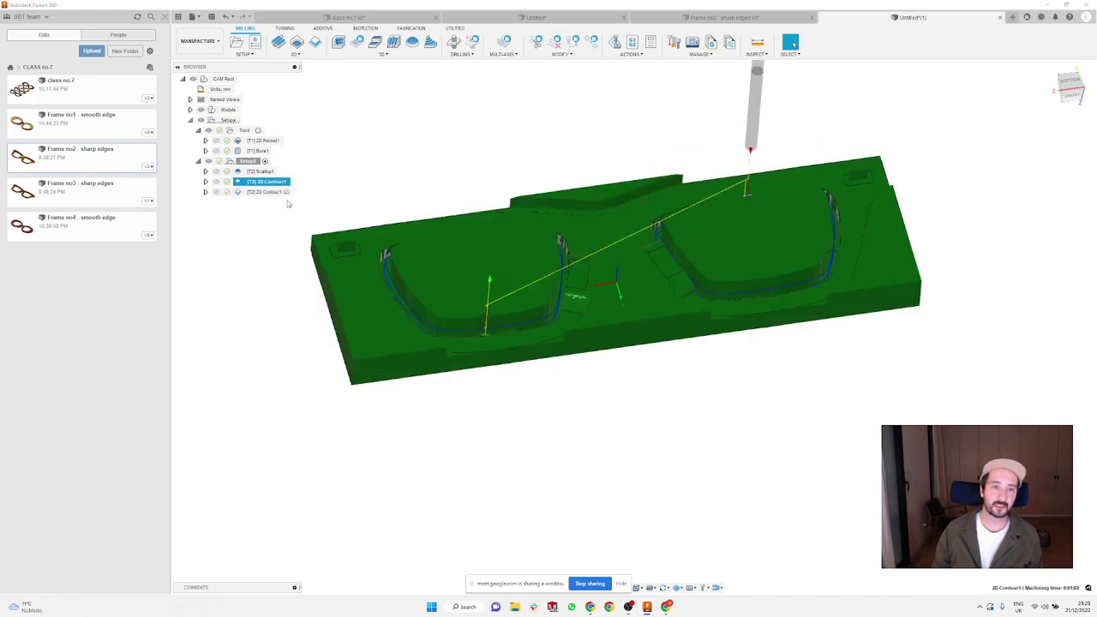
pyautogui.rightClick(283, 193)
pyautogui.click(310, 203)
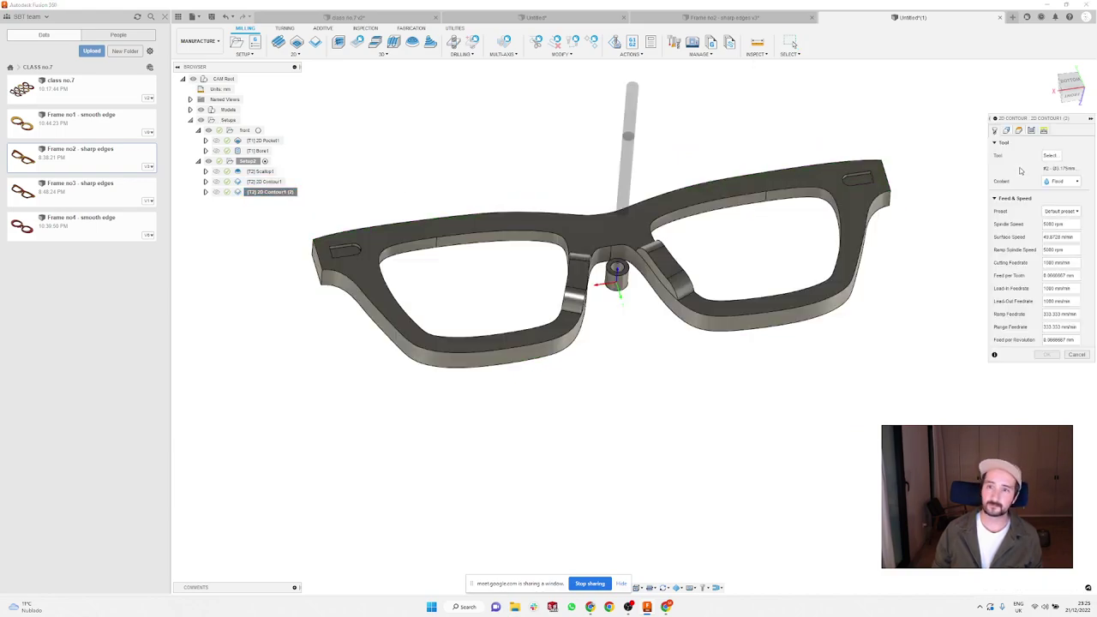
pyautogui.click(1007, 131)
pyautogui.click(1076, 169)
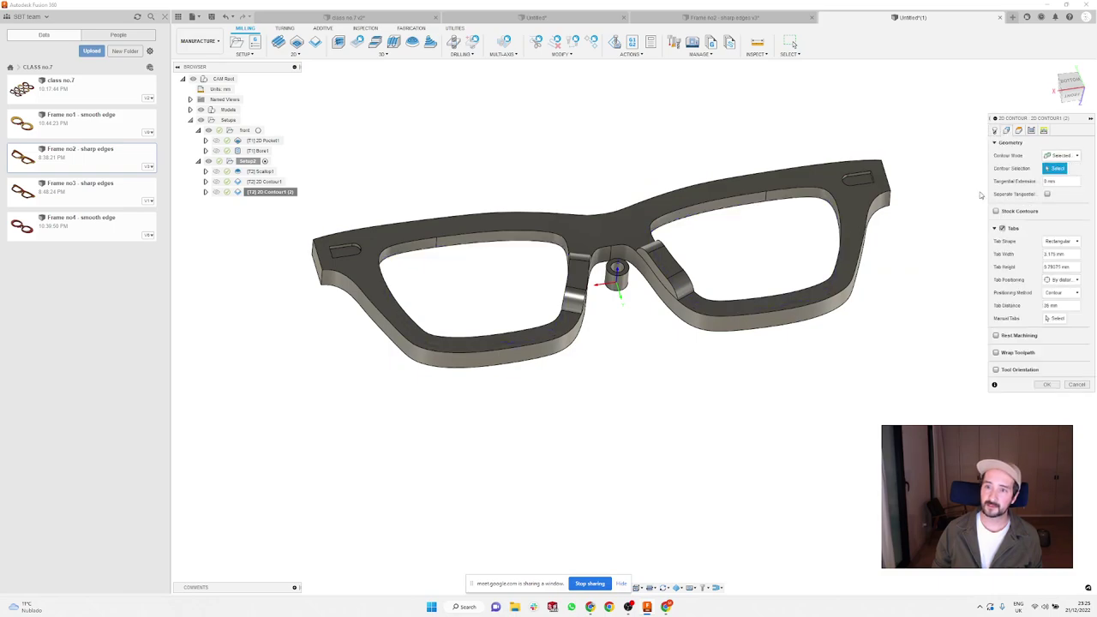
pyautogui.click(1047, 384)
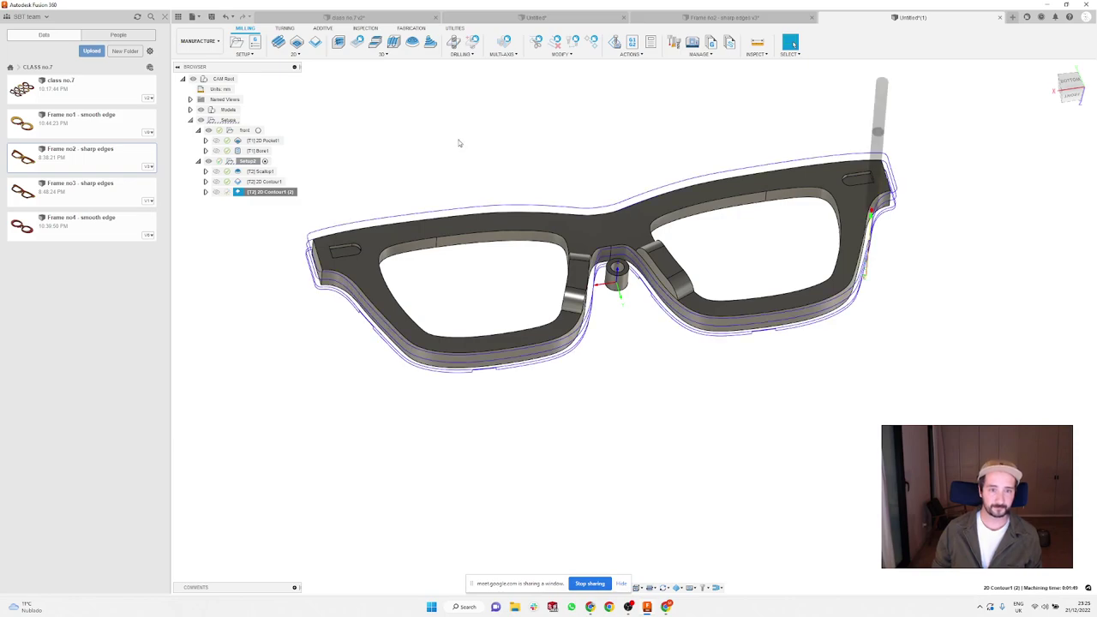
pyautogui.keyDown('shift'); pyautogui.moveTo(506, 137); pyautogui.dragTo(427, 151, button='middle'); pyautogui.keyUp('shift')
# Step: Preview the 2D Pocket1, Bore1, Scallop1 and 2D Contour1 toolpaths
pyautogui.click(265, 140)
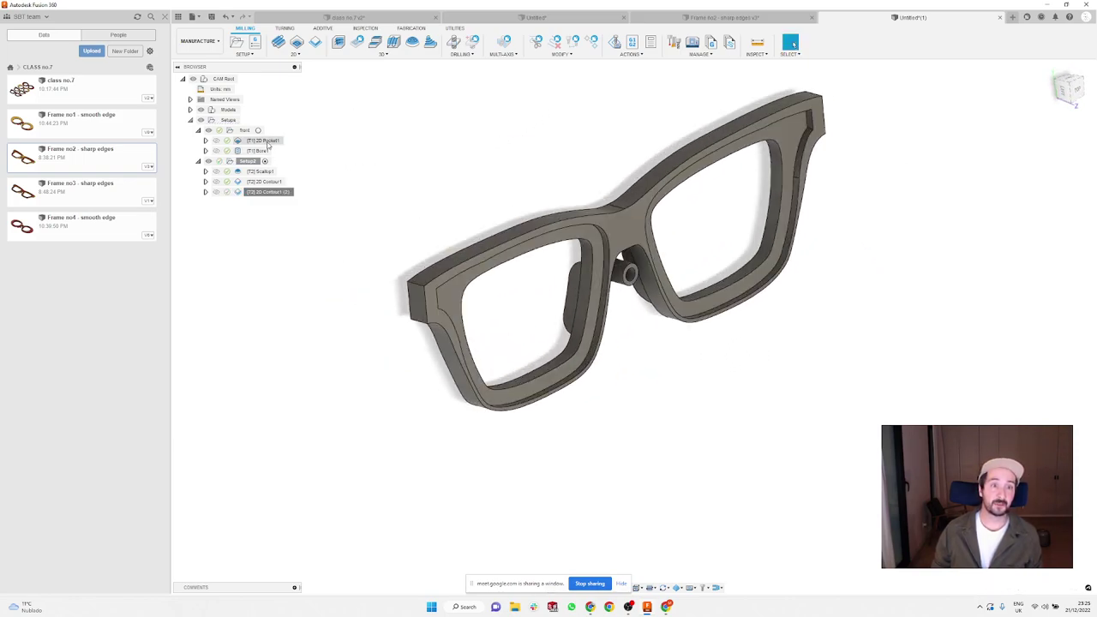
pyautogui.keyDown('ctrl'); pyautogui.click(260, 150); pyautogui.keyUp('ctrl')
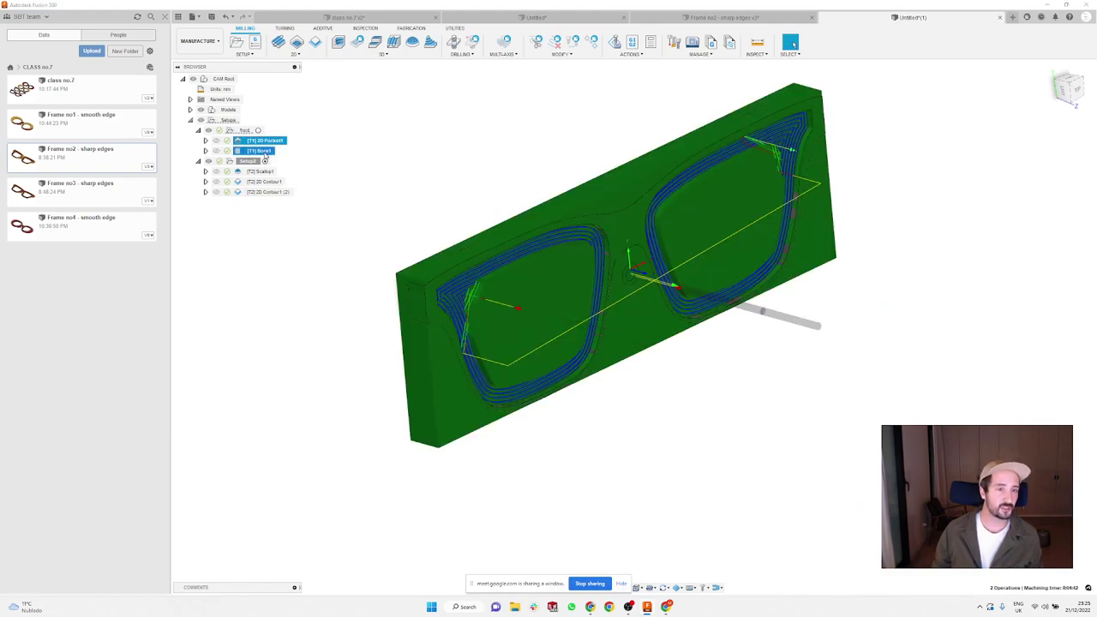
pyautogui.click(379, 169)
pyautogui.keyDown('shift'); pyautogui.moveTo(509, 152); pyautogui.dragTo(625, 157, button='middle'); pyautogui.keyUp('shift')
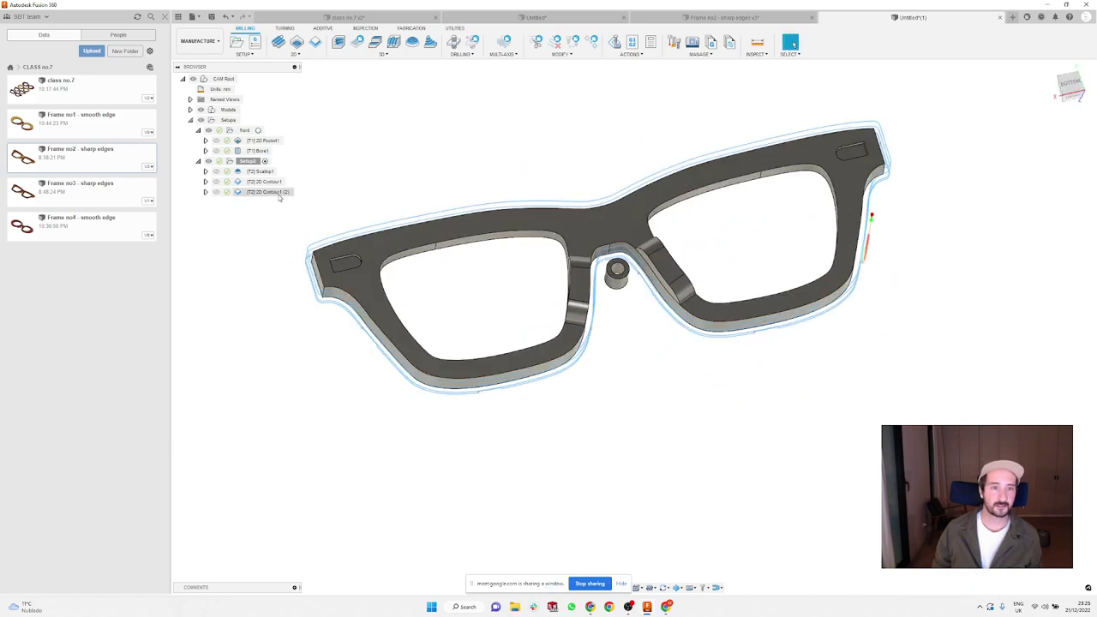
pyautogui.click(261, 173)
pyautogui.click(263, 182)
# Step: Rename Setup2 to 'back' and switch to the class no.7 v2 design
pyautogui.click(248, 161)
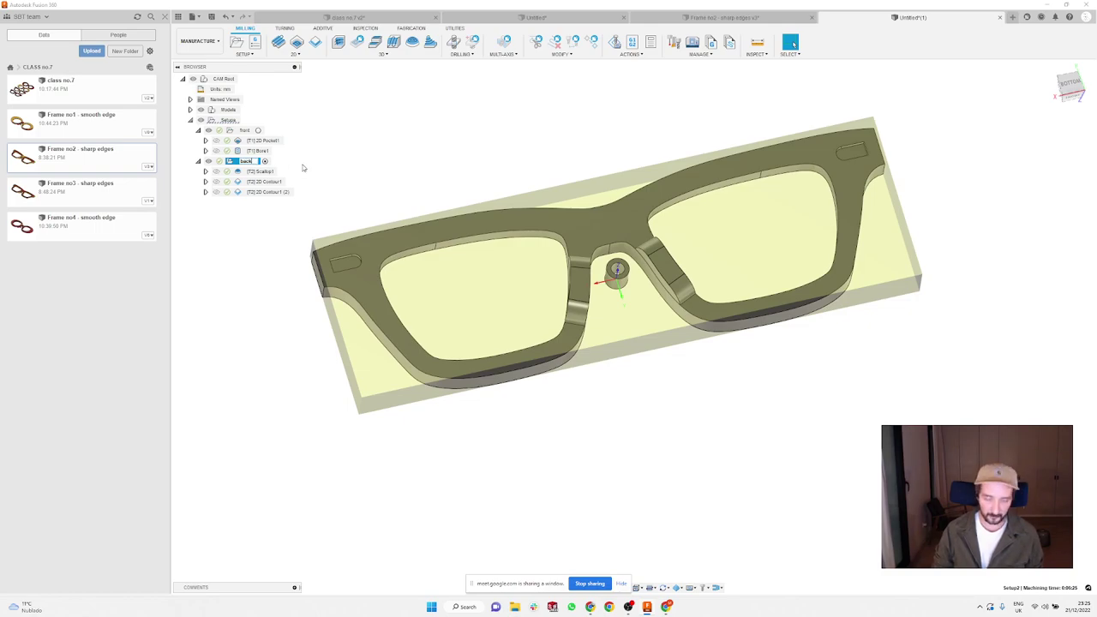
pyautogui.click(313, 167)
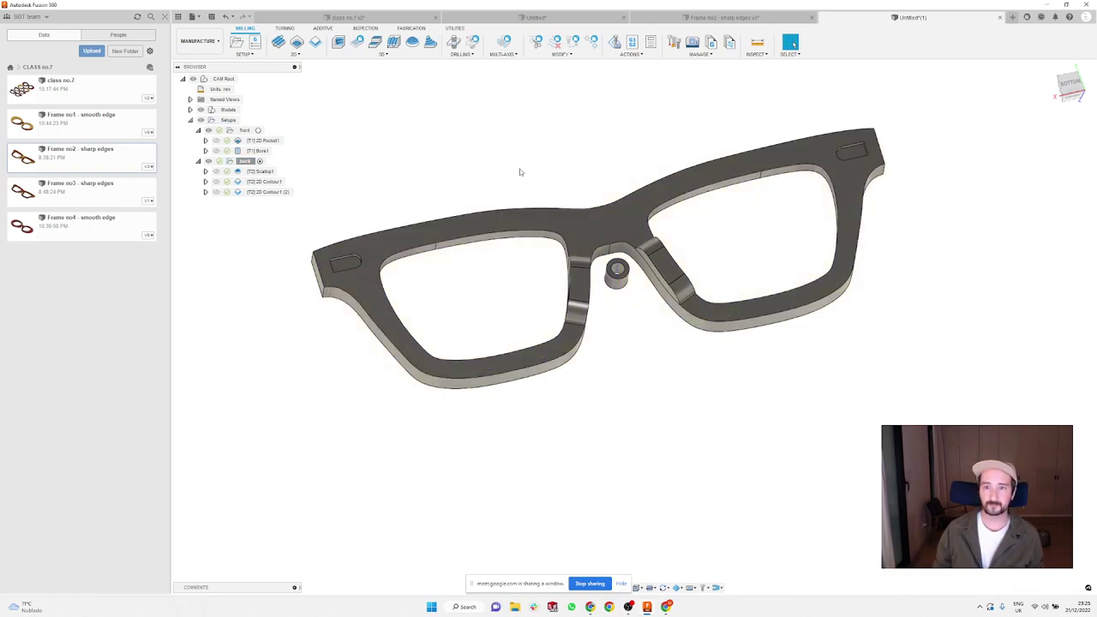
pyautogui.keyDown('shift'); pyautogui.moveTo(558, 142); pyautogui.dragTo(754, 160, button='middle'); pyautogui.keyUp('shift')
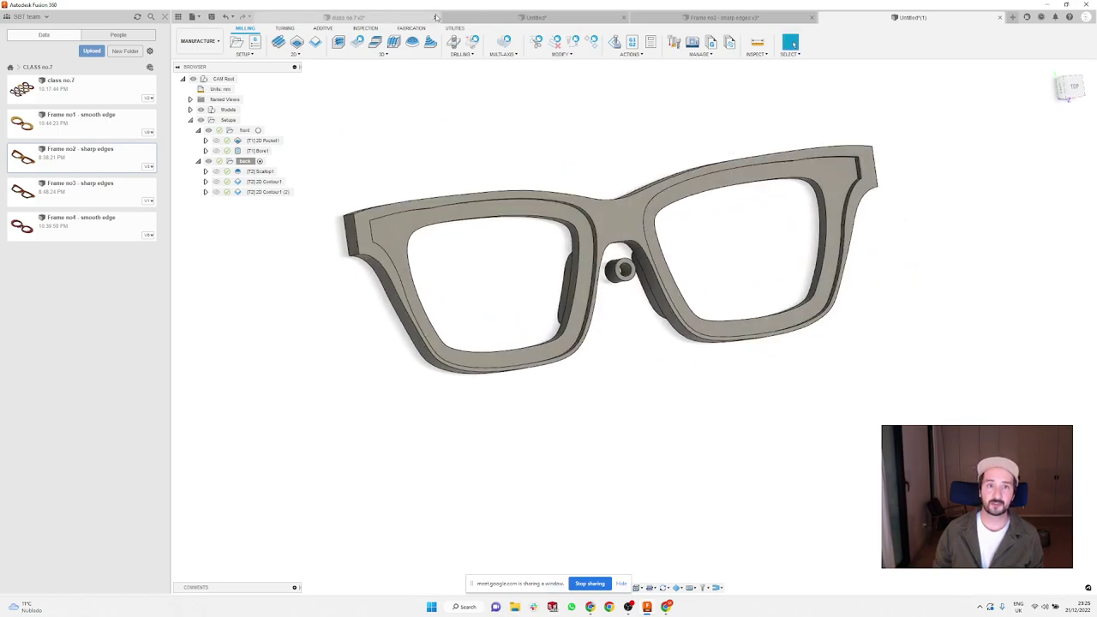
pyautogui.click(385, 18)
# Step: Compare the red and yellow frames from several angles, then bring up the Untitled design via Untitled(1)
pyautogui.keyDown('shift'); pyautogui.moveTo(649, 379); pyautogui.dragTo(576, 360, button='middle'); pyautogui.keyUp('shift')
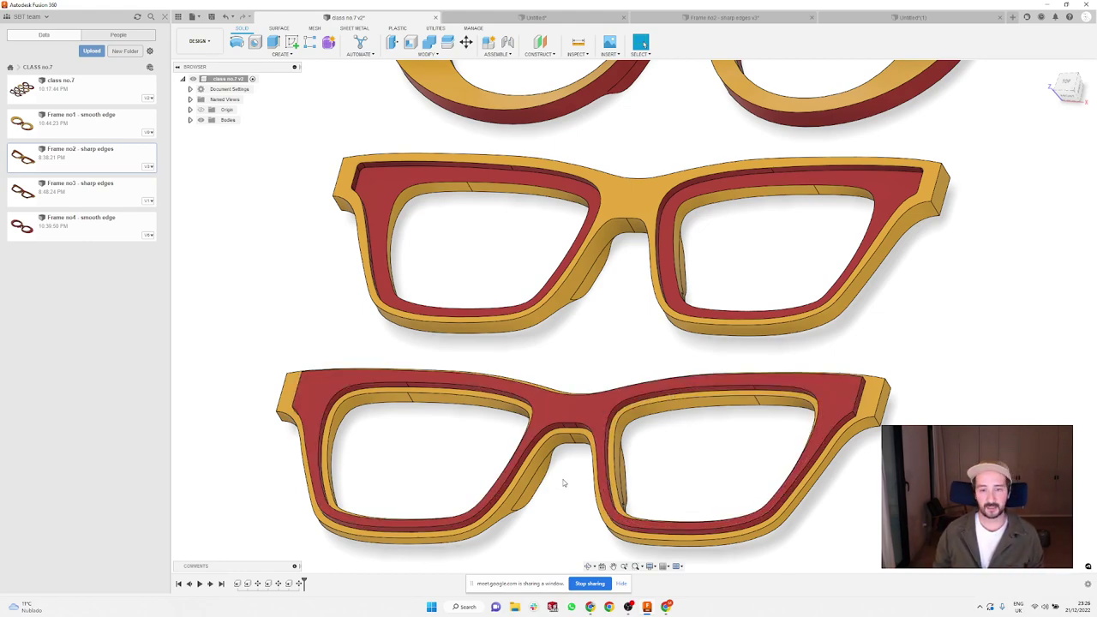
pyautogui.scroll(-4, 607, 378)
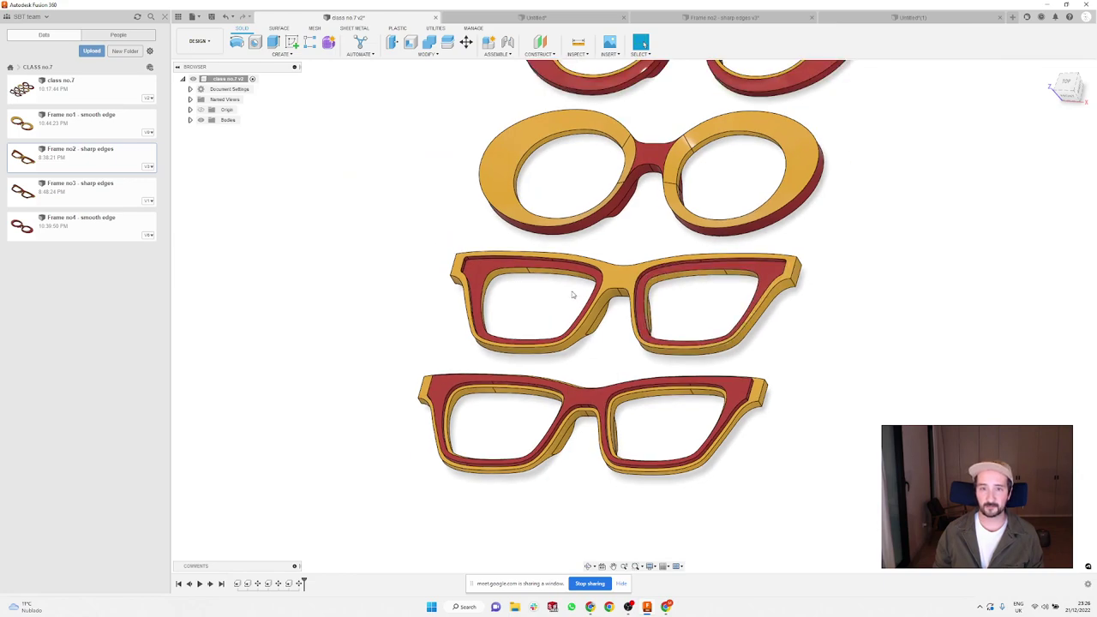
pyautogui.scroll(1, 669, 368)
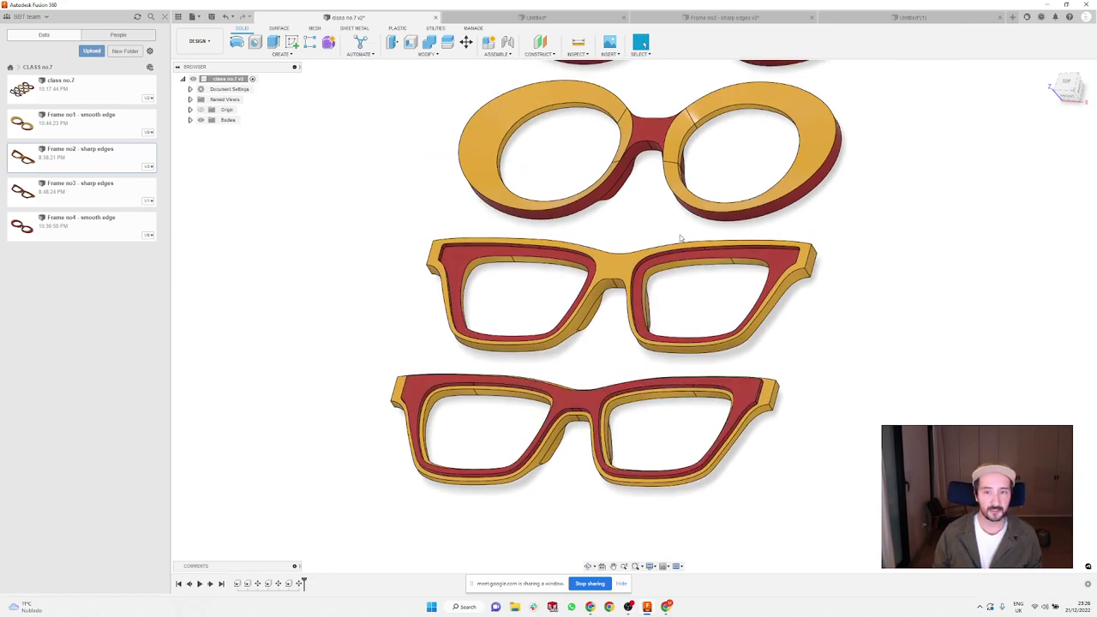
pyautogui.scroll(-3, 617, 257)
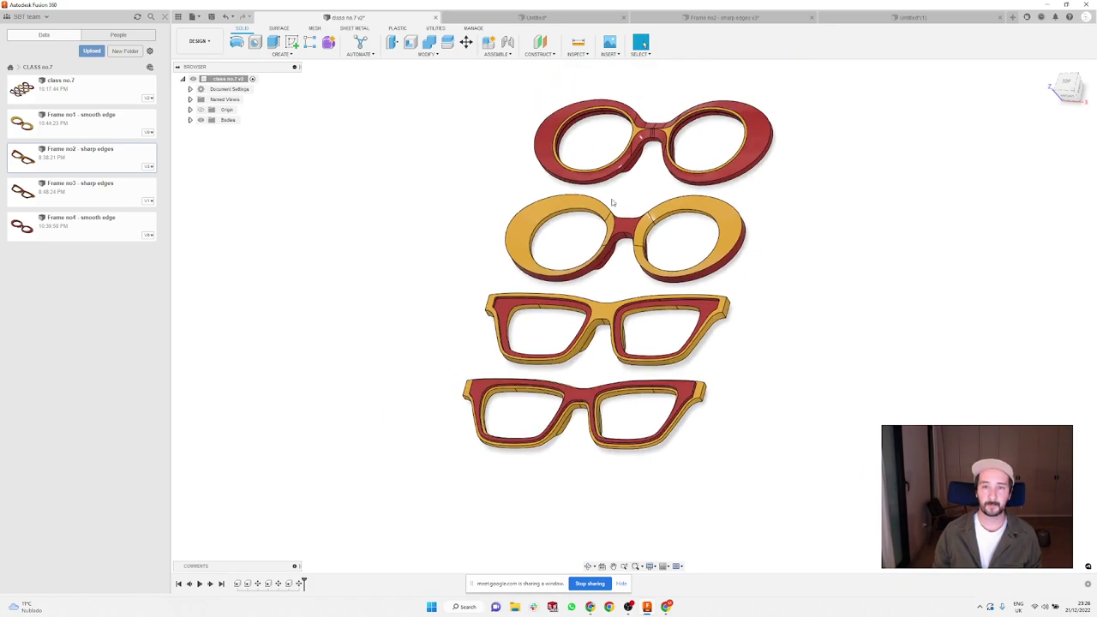
pyautogui.scroll(3, 636, 247)
pyautogui.keyDown('shift'); pyautogui.moveTo(636, 247); pyautogui.dragTo(612, 355, button='middle'); pyautogui.keyUp('shift')
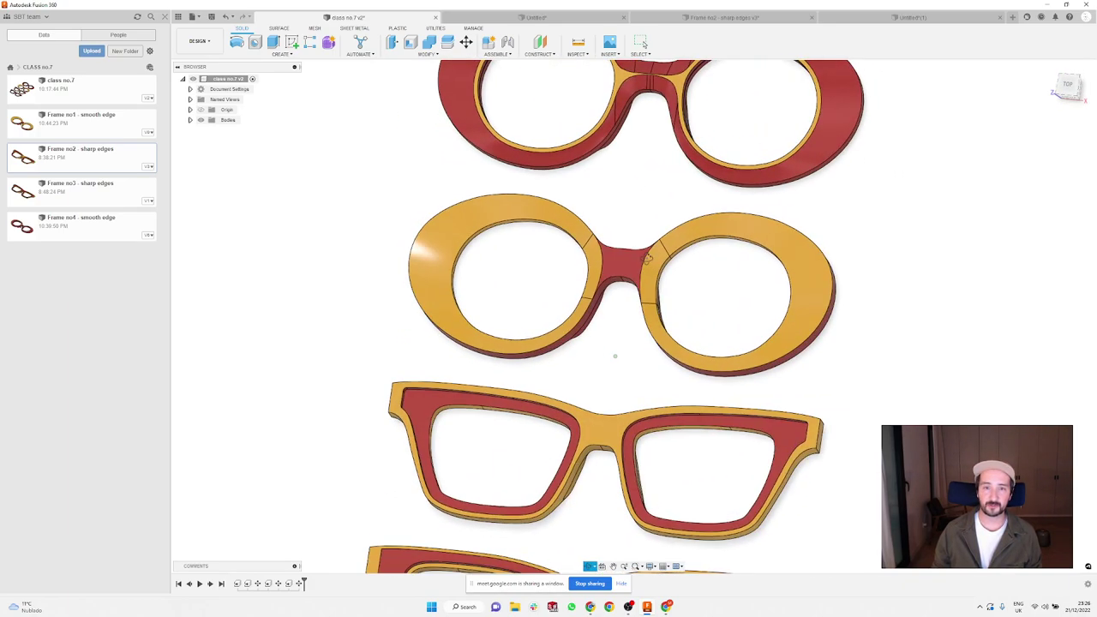
pyautogui.scroll(-3, 577, 311)
pyautogui.scroll(3, 647, 205)
pyautogui.scroll(1, 647, 206)
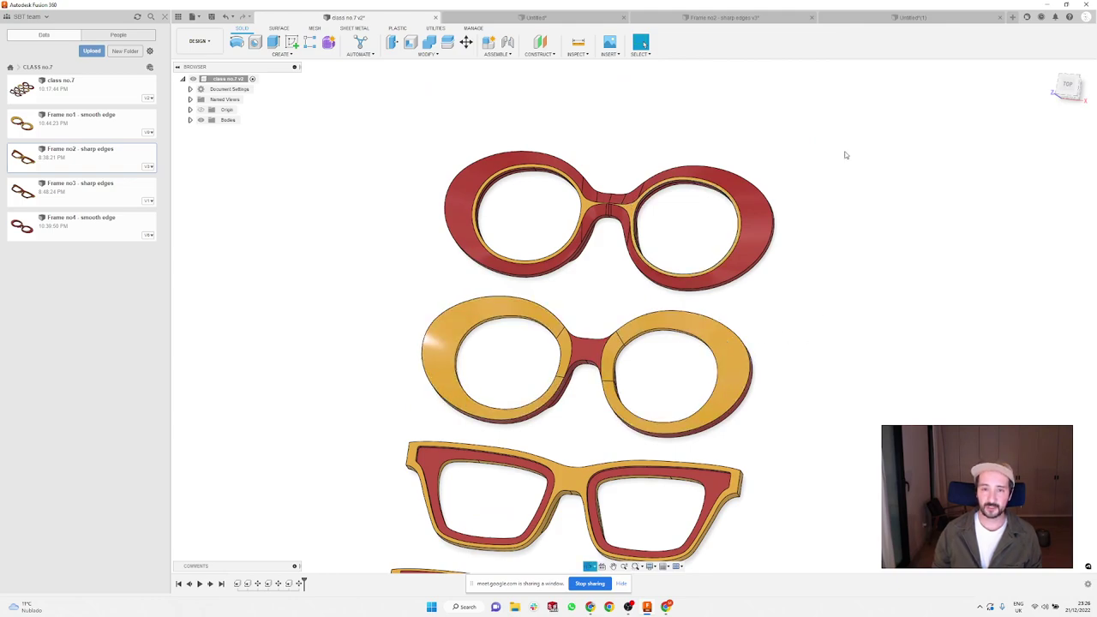
pyautogui.keyDown('shift'); pyautogui.moveTo(845, 155); pyautogui.dragTo(875, 186, button='middle'); pyautogui.keyUp('shift')
pyautogui.click(943, 21)
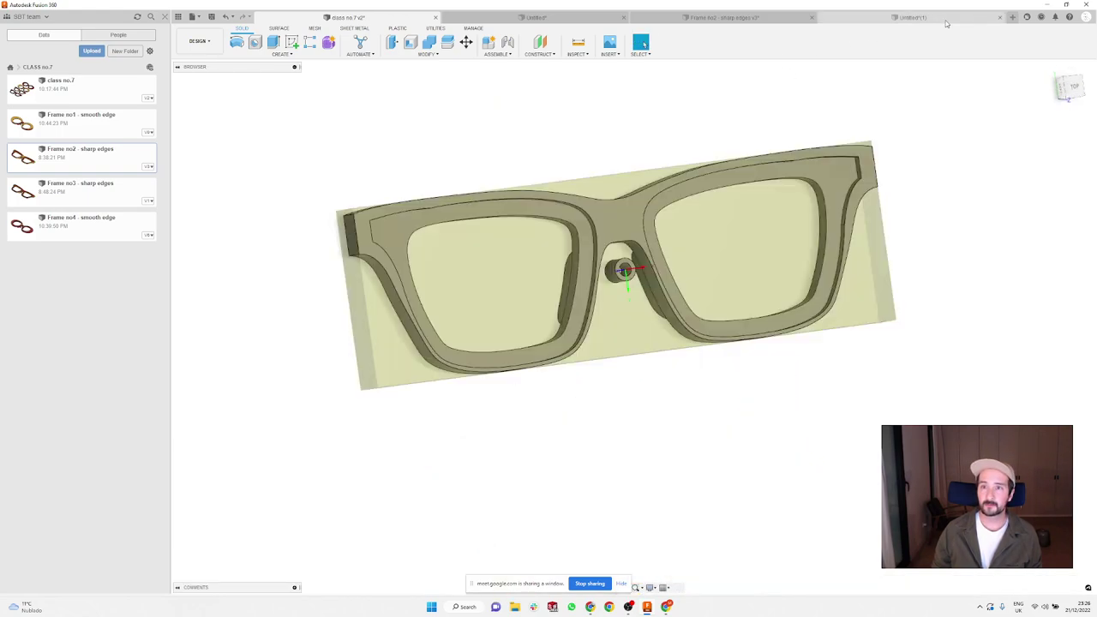
pyautogui.click(580, 18)
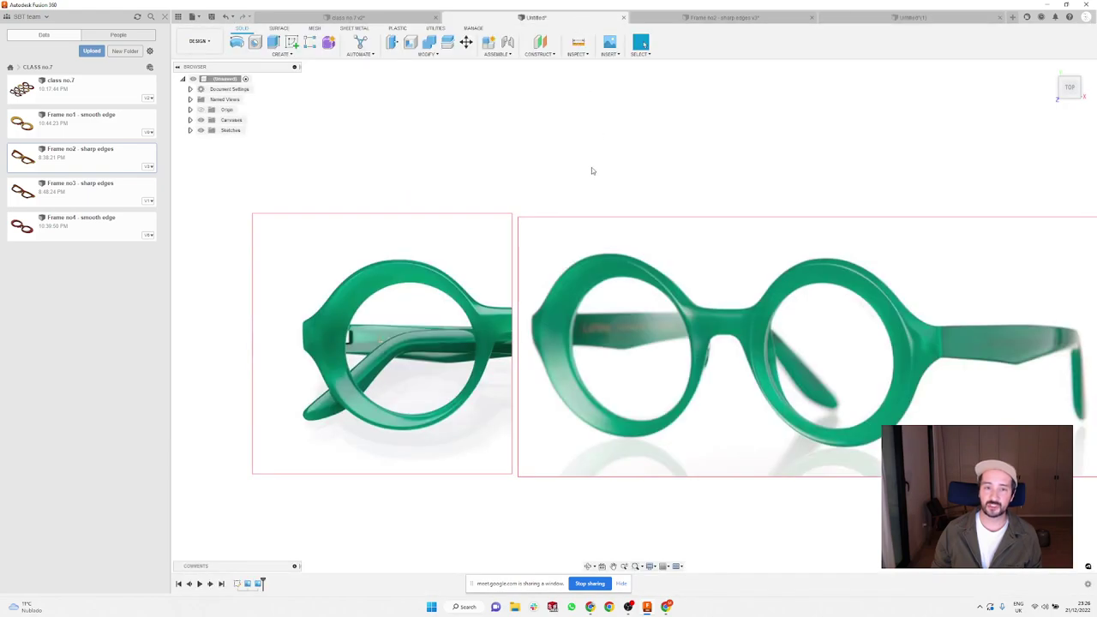
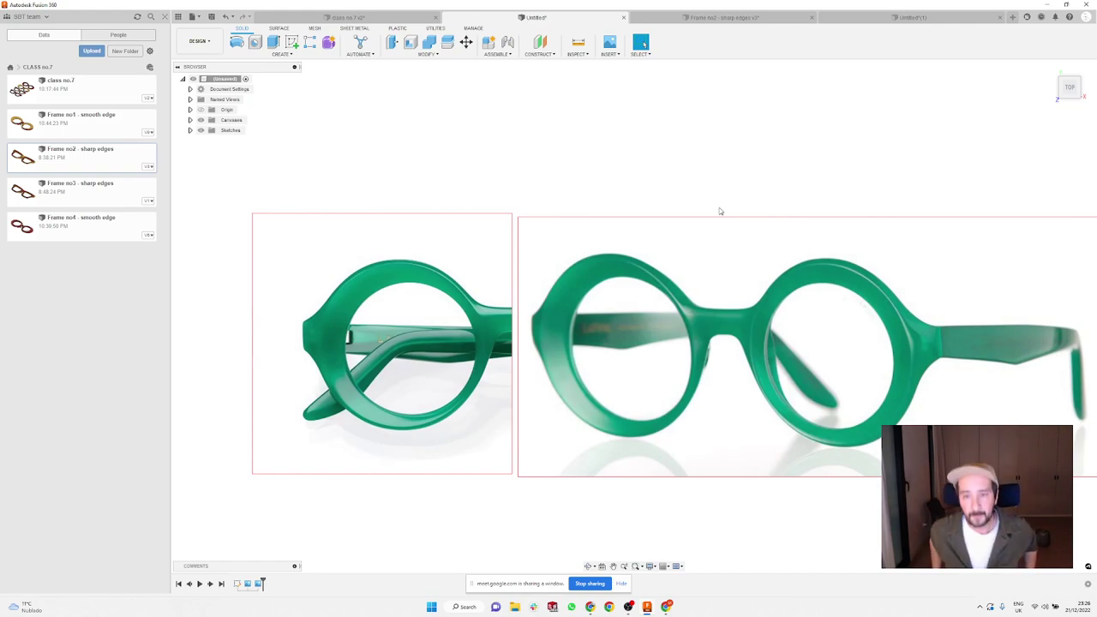
# Step: Copy all of Sketch1's geometry from the Frame no1 - smooth edge model and start a new design
pyautogui.click(347, 17)
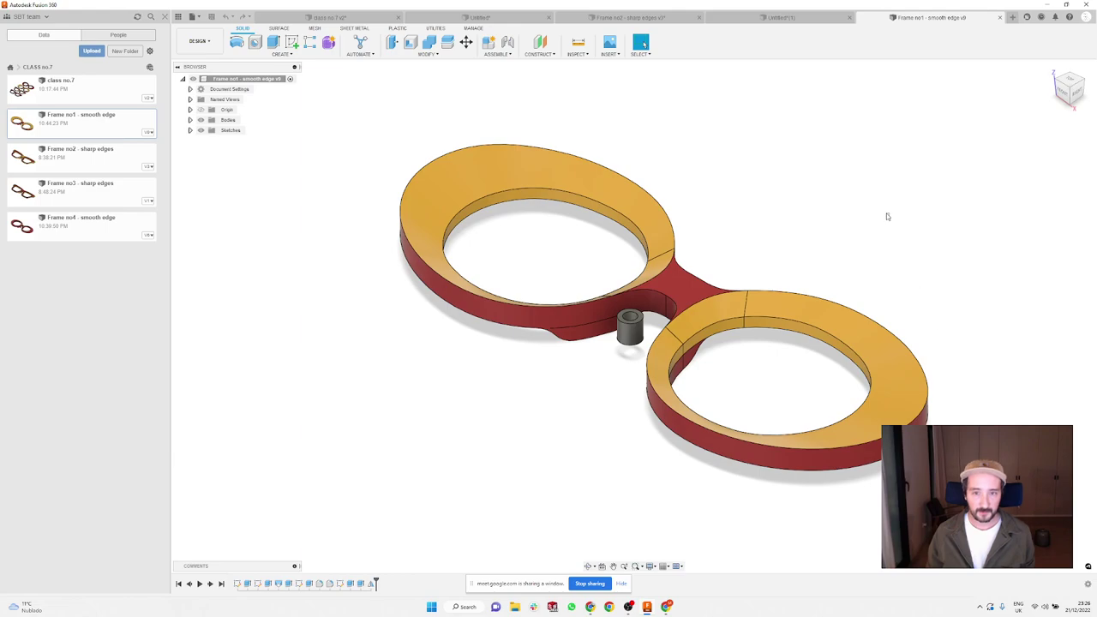
pyautogui.click(190, 130)
pyautogui.click(235, 141)
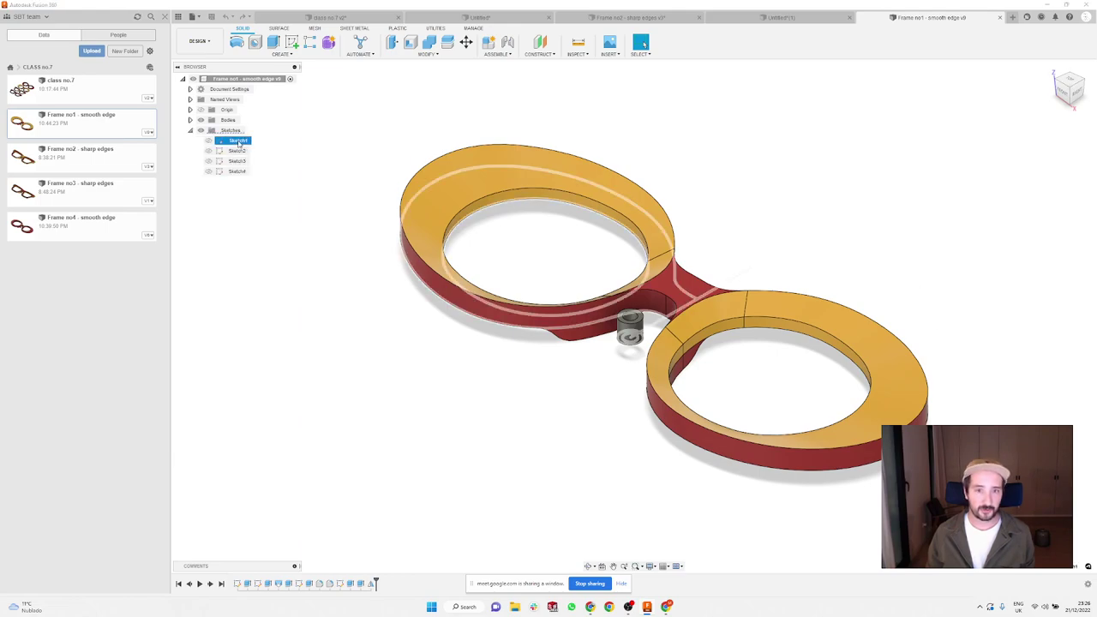
pyautogui.doubleClick(236, 140)
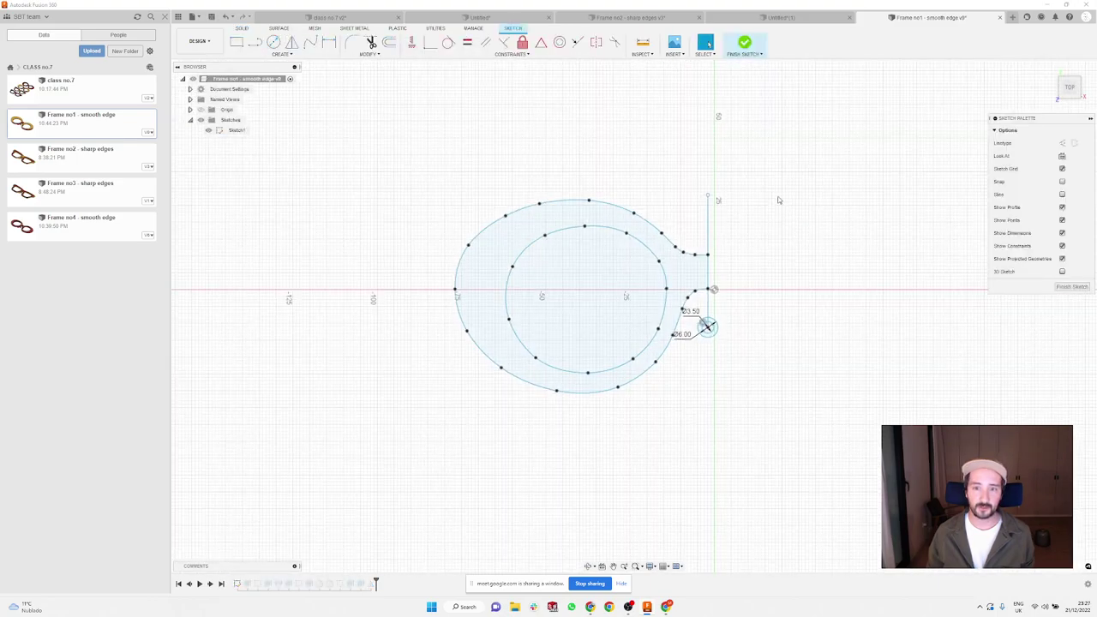
pyautogui.hotkey('ctrl', 'a')
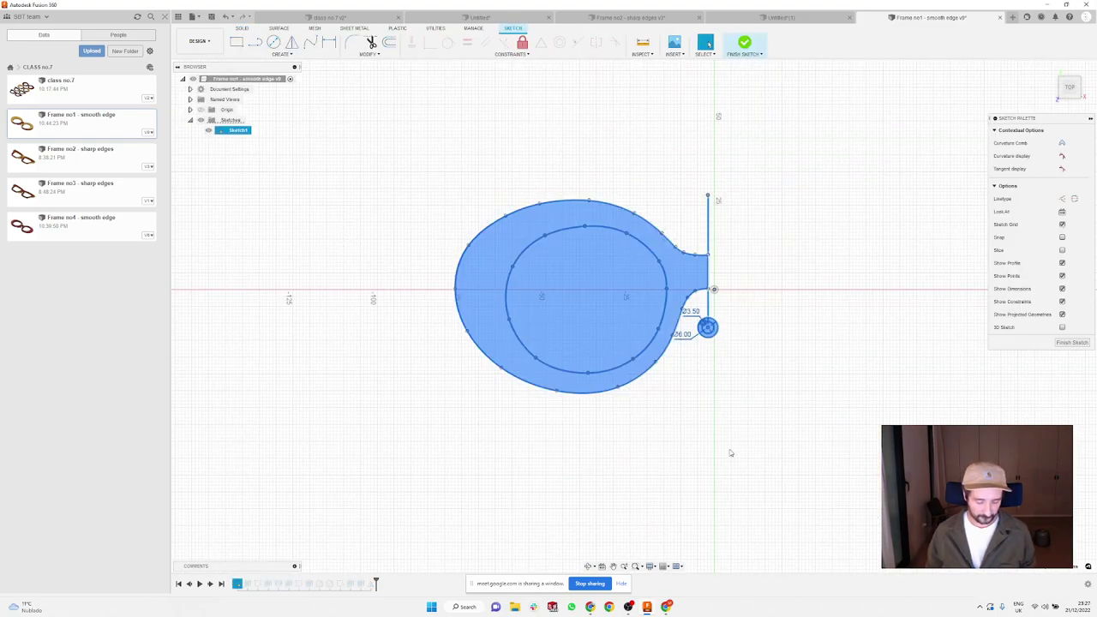
pyautogui.hotkey('ctrl', 'n')
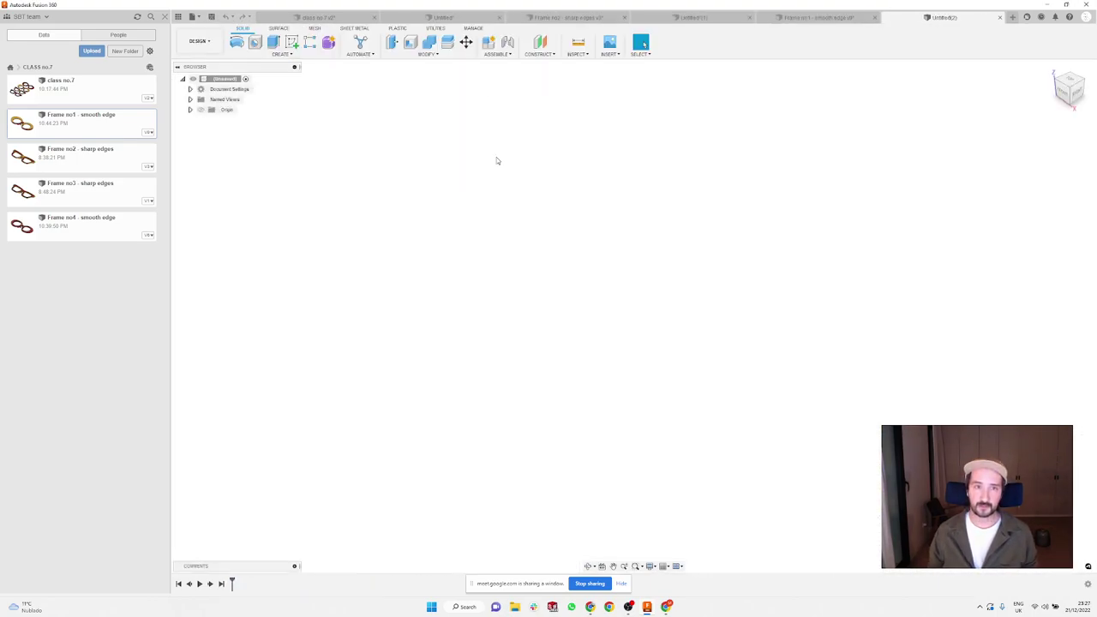
# Step: Paste the copied inner and outer frame loops in place into a new sketch on the XY plane
pyautogui.click(291, 42)
pyautogui.click(686, 322)
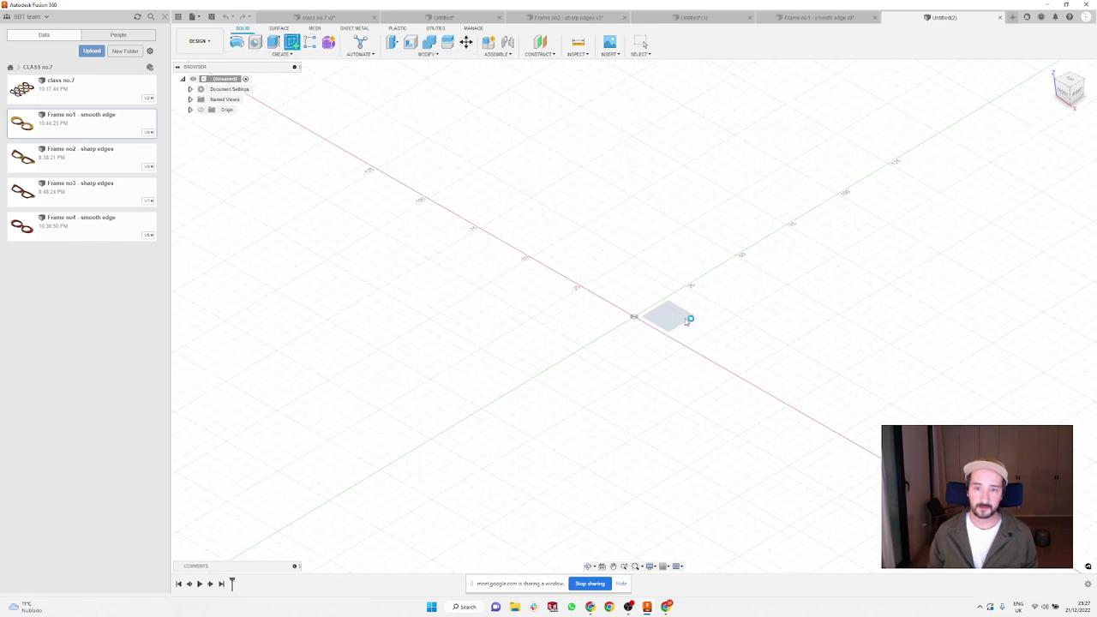
pyautogui.hotkey('ctrl', 'v')
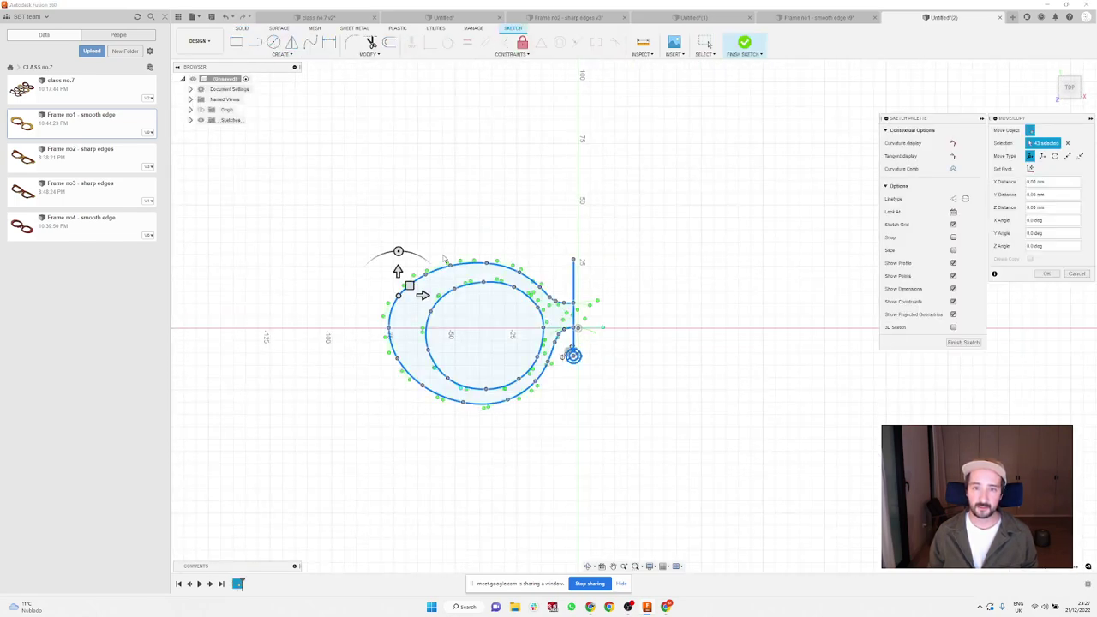
pyautogui.click(1048, 274)
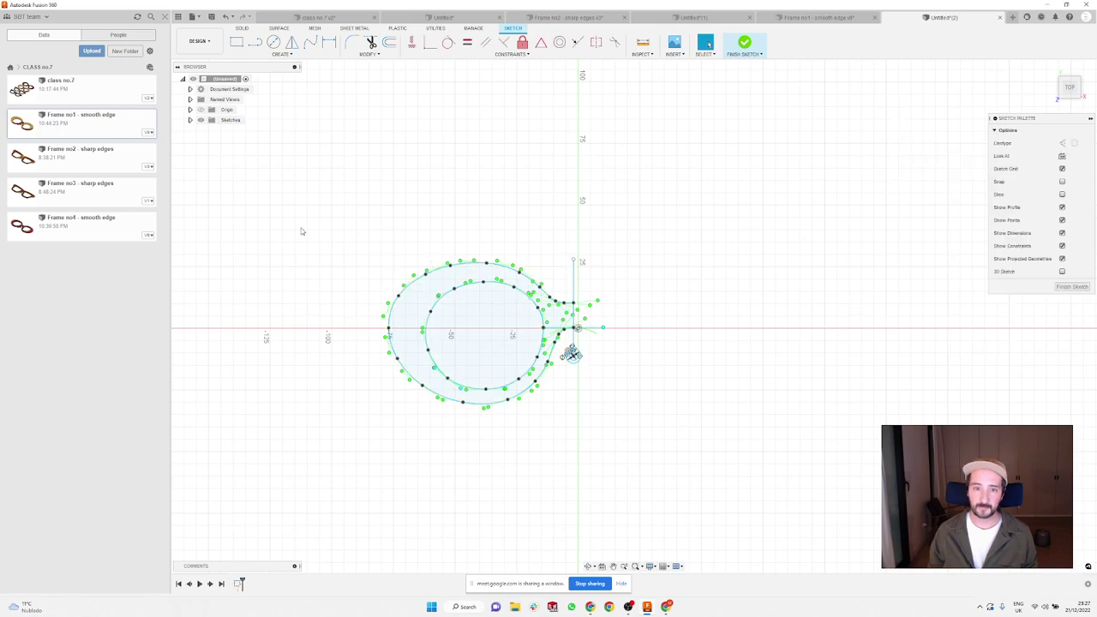
pyautogui.scroll(5, 532, 336)
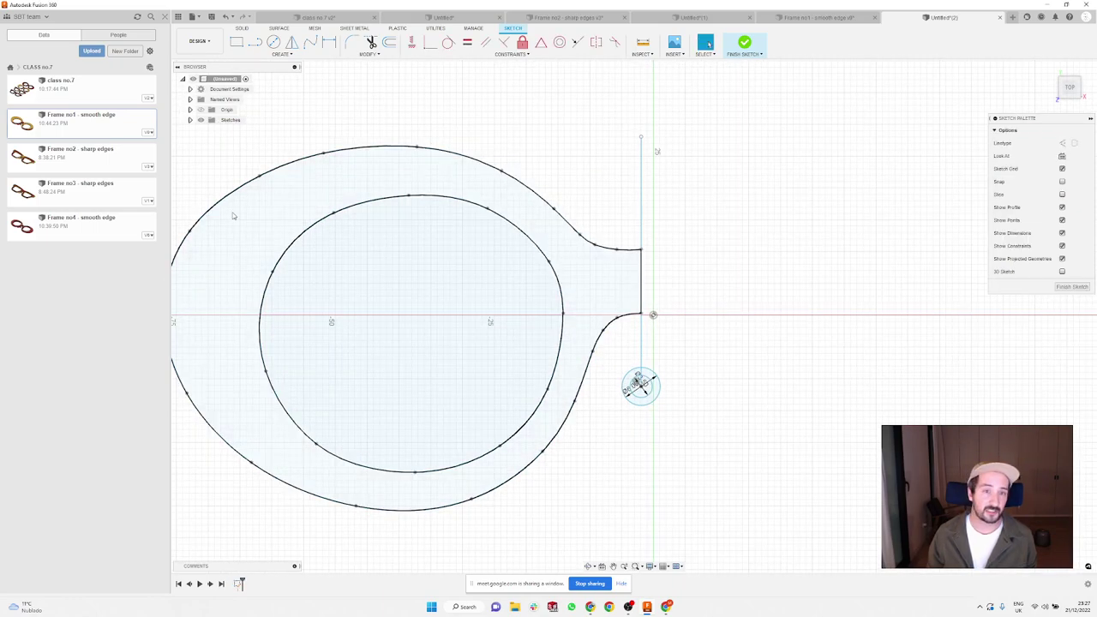
pyautogui.scroll(-2, 704, 318)
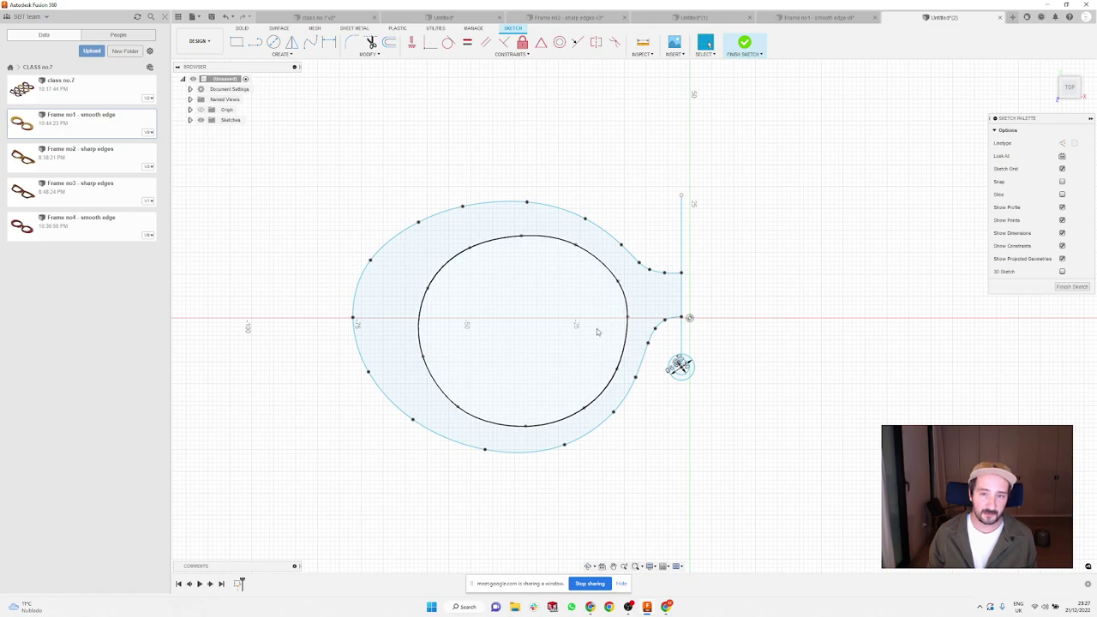
pyautogui.scroll(2, 671, 406)
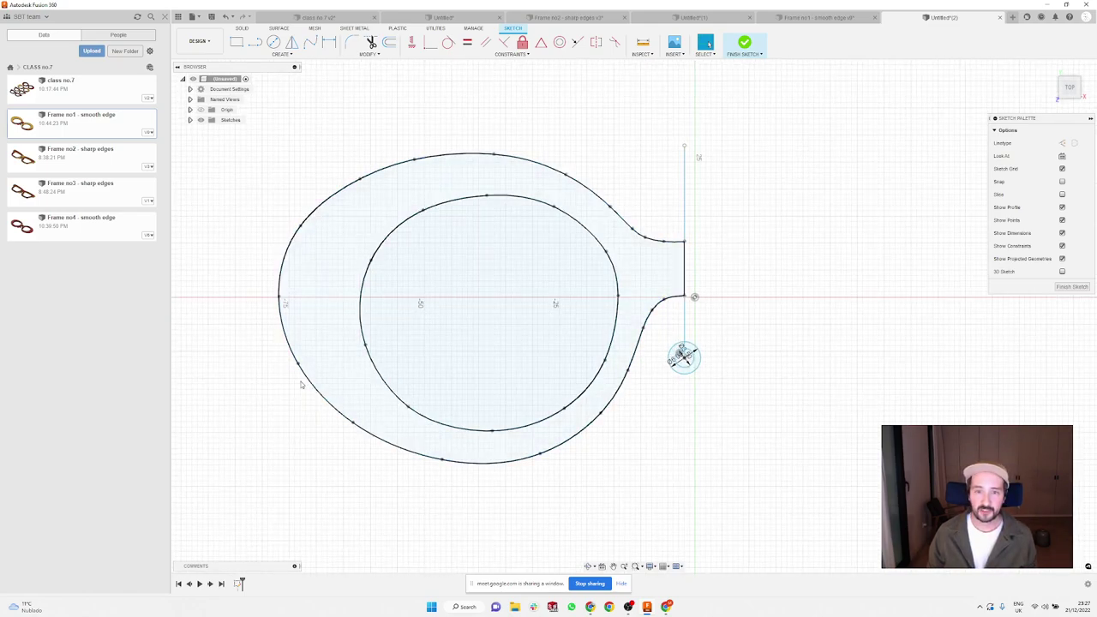
pyautogui.scroll(3, 693, 417)
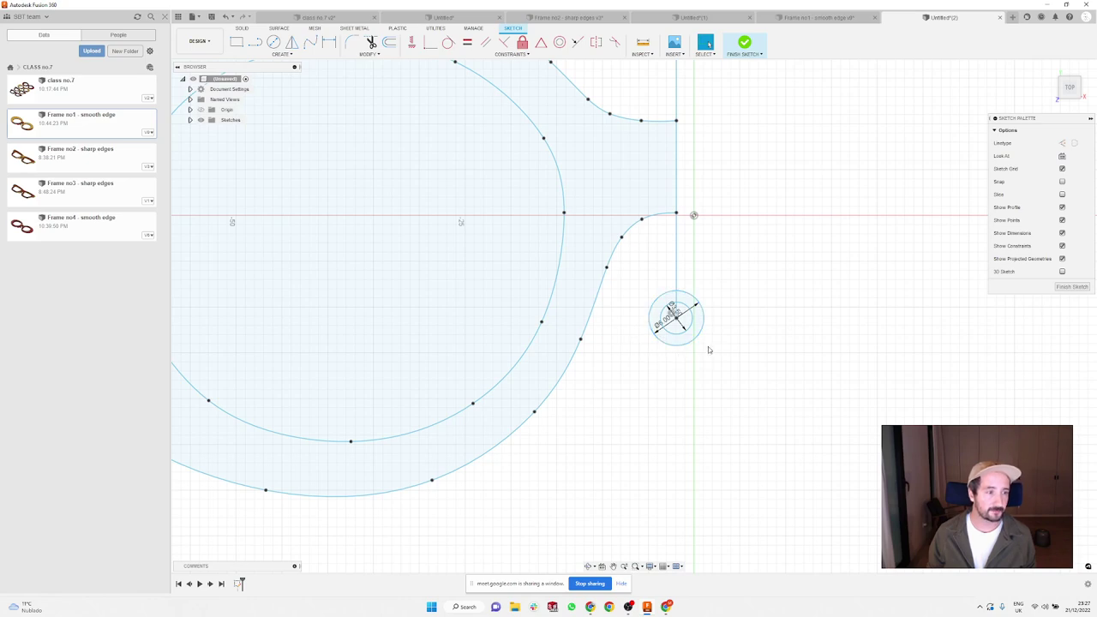
pyautogui.scroll(-5, 709, 349)
pyautogui.keyDown('shift'); pyautogui.moveTo(769, 336); pyautogui.dragTo(745, 294, button='middle'); pyautogui.keyUp('shift')
# Step: Extrude the outer frame ring and the small hinge circle 5 mm into solid bodies
pyautogui.click(242, 29)
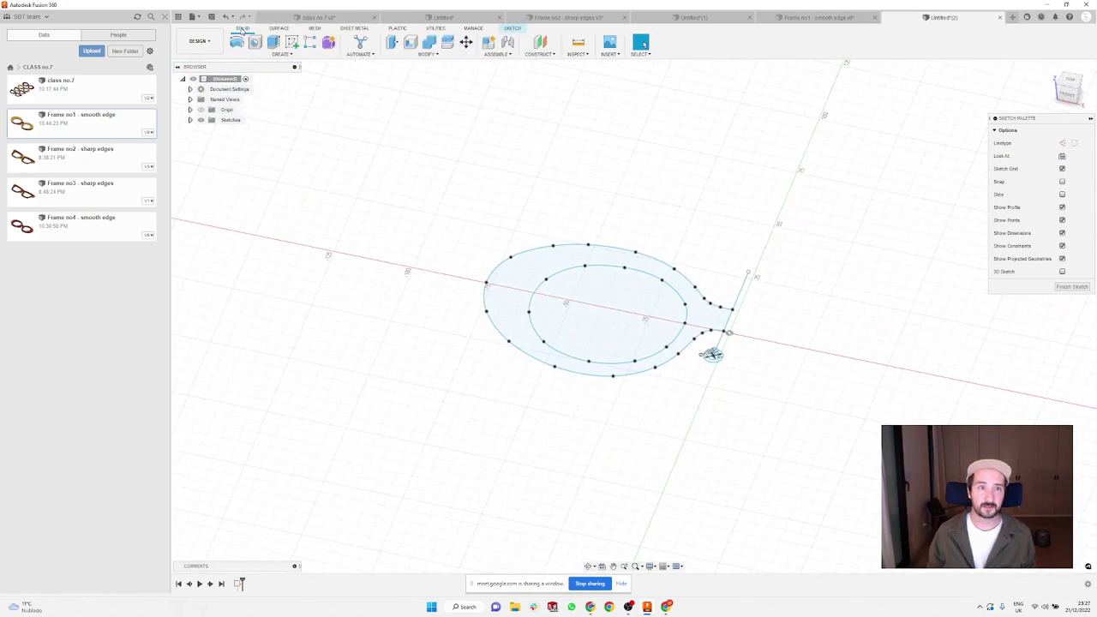
pyautogui.click(274, 42)
pyautogui.click(719, 319)
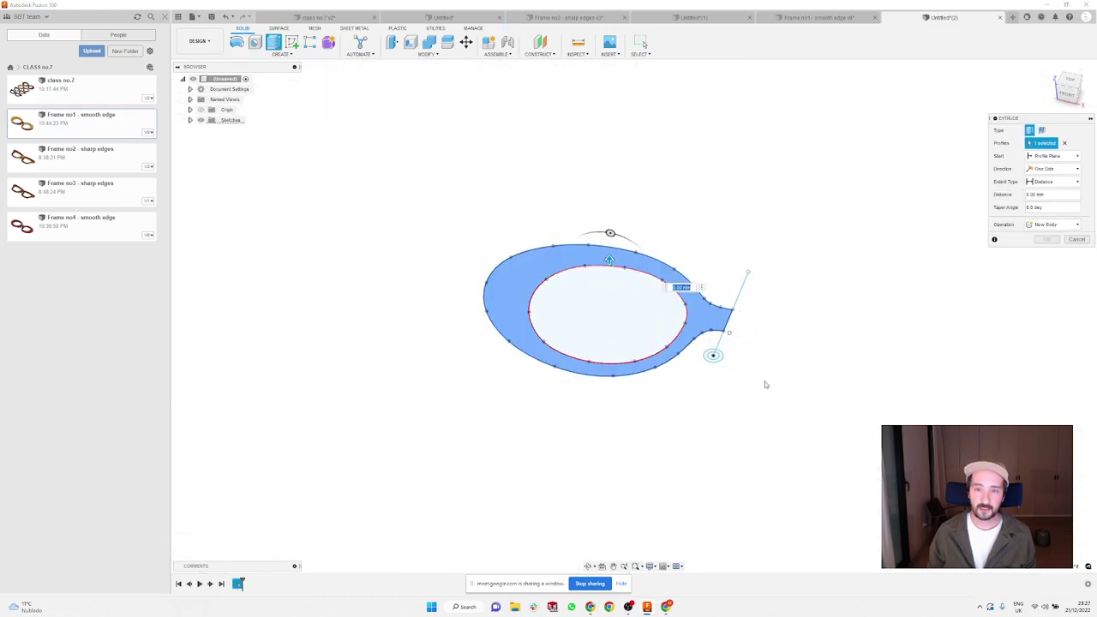
pyautogui.scroll(3, 732, 345)
pyautogui.click(712, 367)
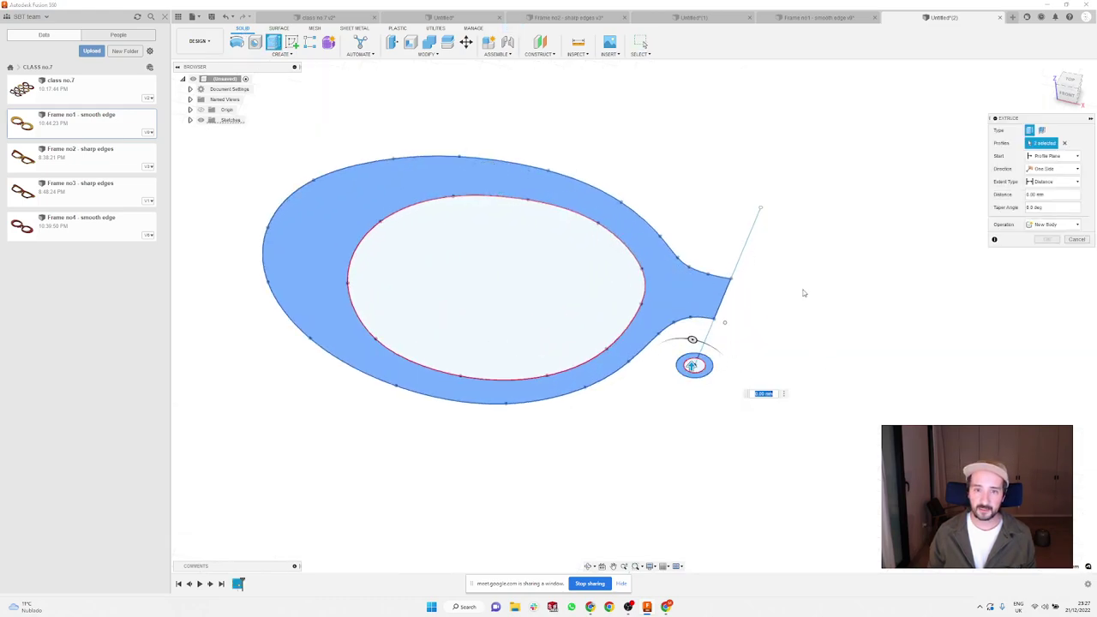
pyautogui.write('5')
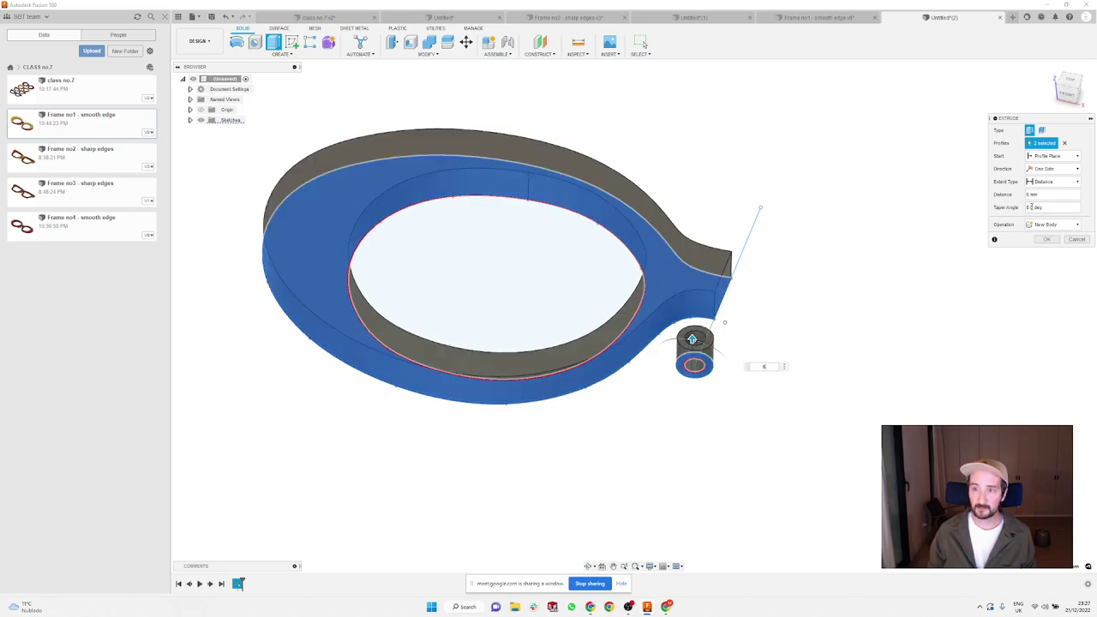
pyautogui.press('Return')
pyautogui.scroll(-2, 685, 191)
pyautogui.moveTo(686, 191)
pyautogui.keyDown('shift'); pyautogui.mouseDown(button='middle')
pyautogui.moveTo(708, 206)
pyautogui.moveTo(677, 260)
pyautogui.moveTo(674, 213)
pyautogui.moveTo(678, 232)
pyautogui.mouseUp(button='middle'); pyautogui.keyUp('shift')
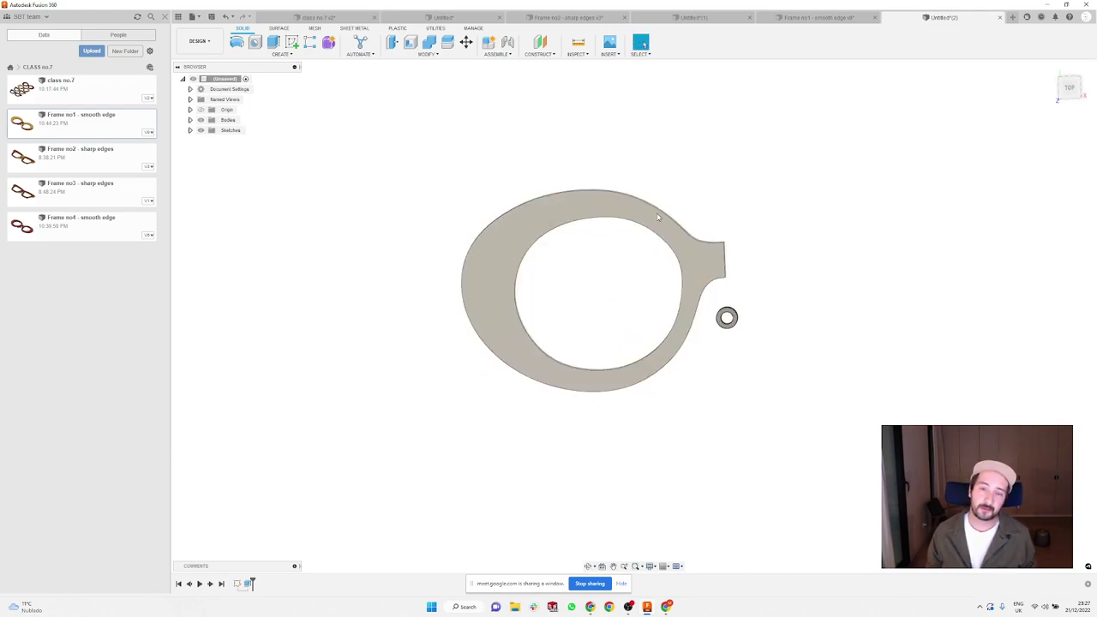
pyautogui.keyDown('shift'); pyautogui.moveTo(694, 311); pyautogui.dragTo(642, 297, button='middle'); pyautogui.keyUp('shift')
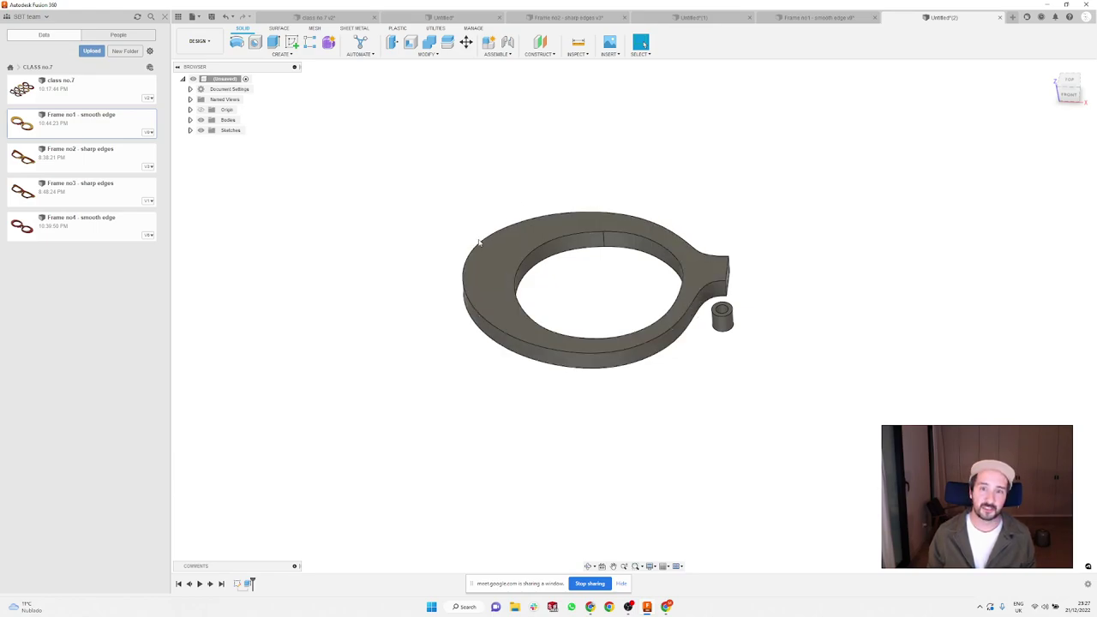
pyautogui.keyDown('shift'); pyautogui.moveTo(478, 242); pyautogui.dragTo(551, 269, button='middle'); pyautogui.keyUp('shift')
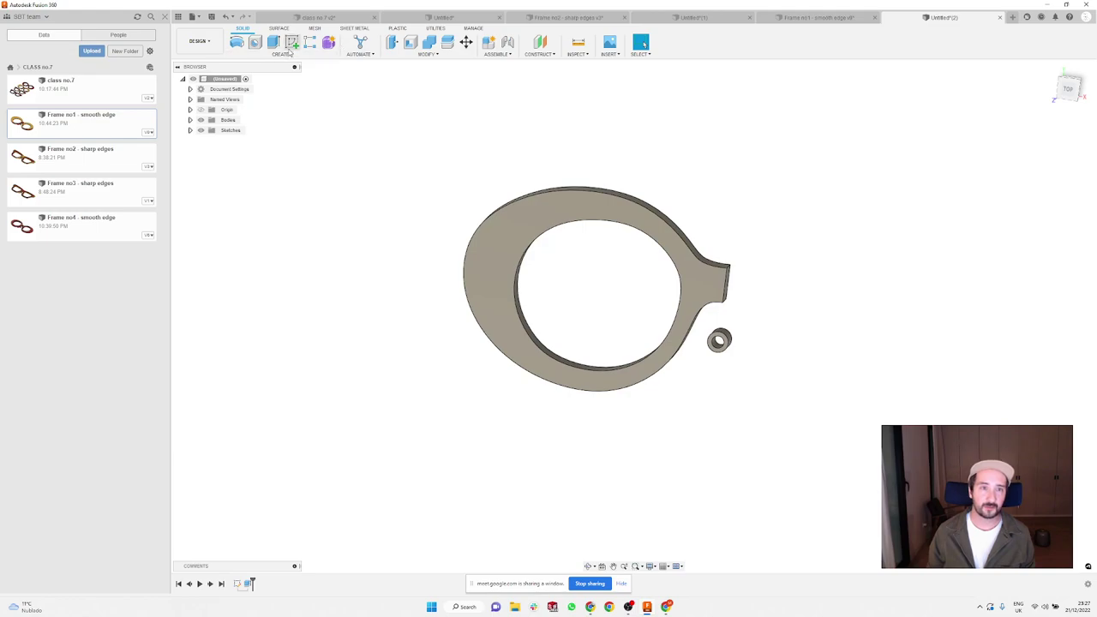
# Step: Start a new sketch on the frame body's top face
pyautogui.click(291, 41)
pyautogui.keyDown('shift'); pyautogui.moveTo(387, 267); pyautogui.dragTo(434, 215, button='middle'); pyautogui.keyUp('shift')
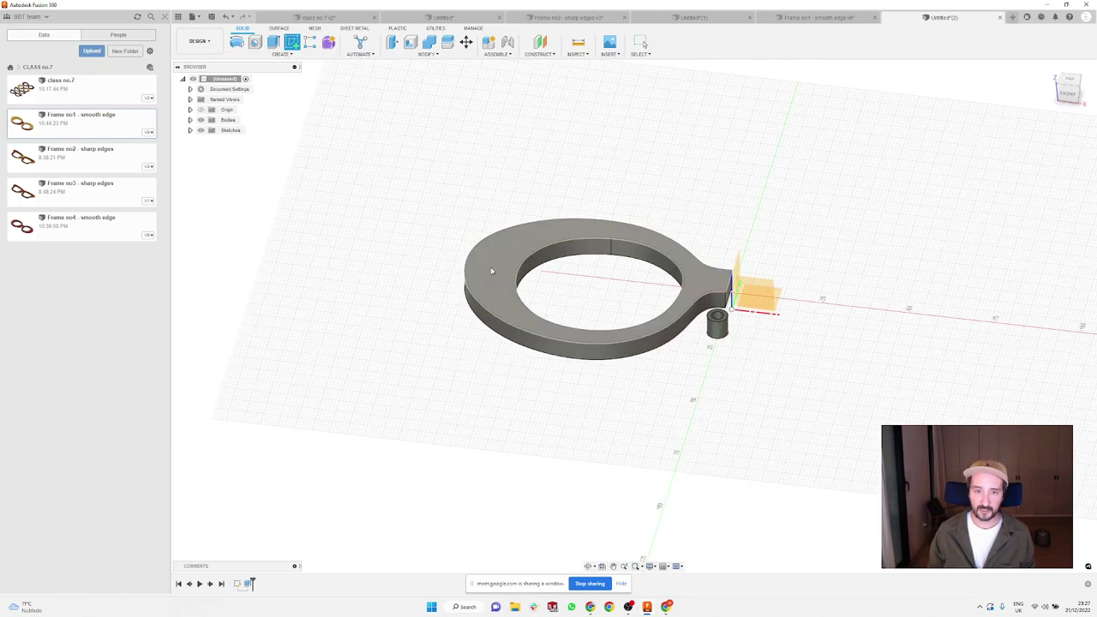
pyautogui.click(499, 255)
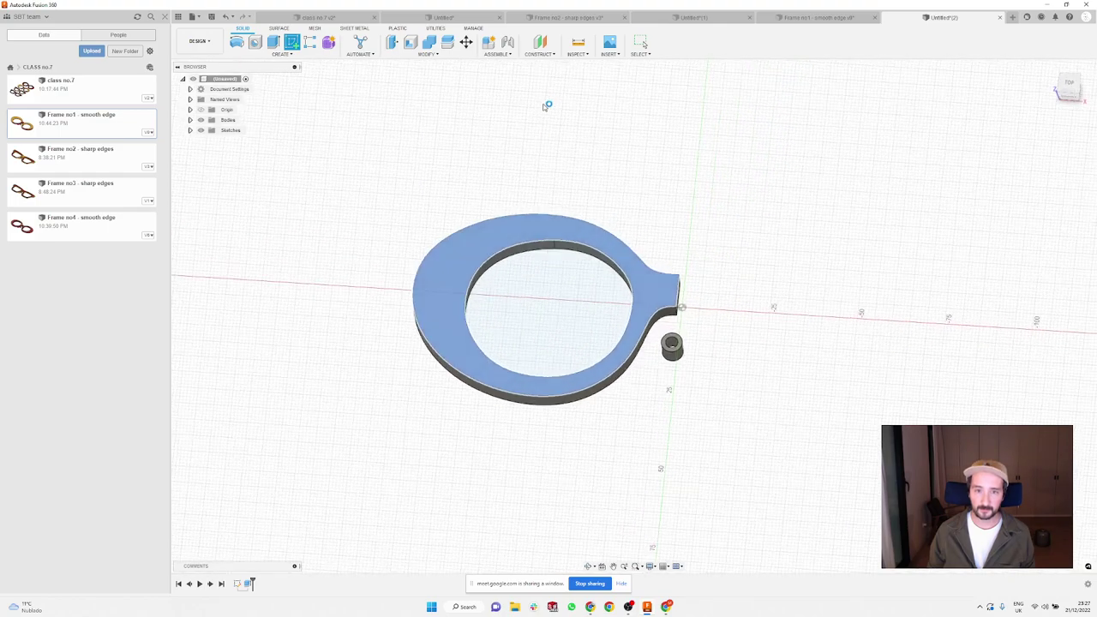
pyautogui.scroll(2, 539, 312)
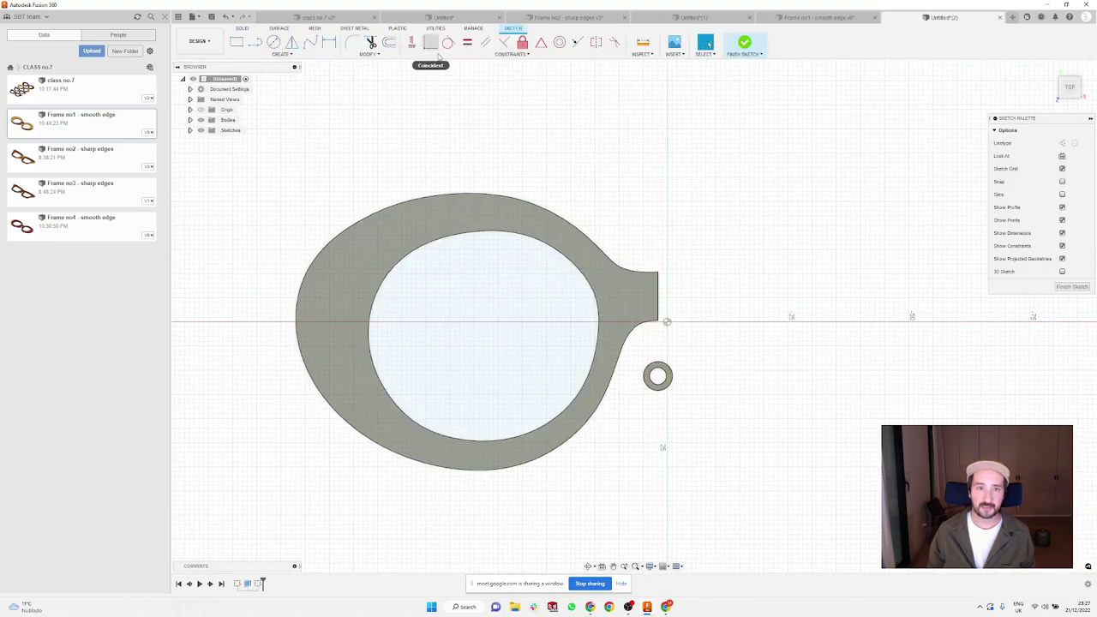
# Step: Project the frame body's outline into the sketch as reference geometry
pyautogui.click(369, 54)
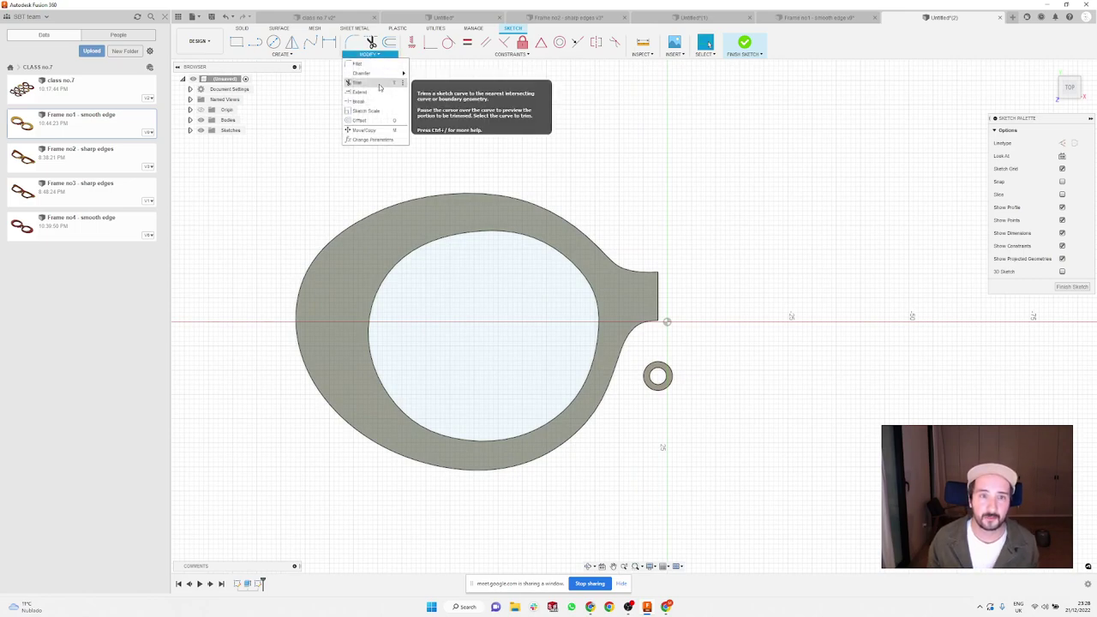
pyautogui.click(310, 55)
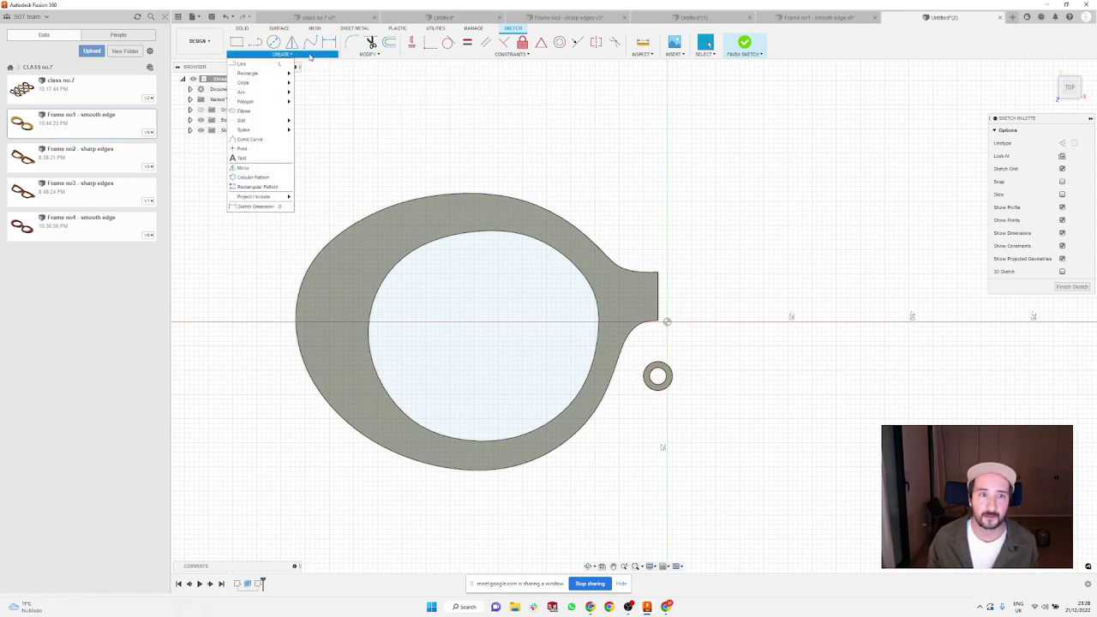
pyautogui.click(371, 54)
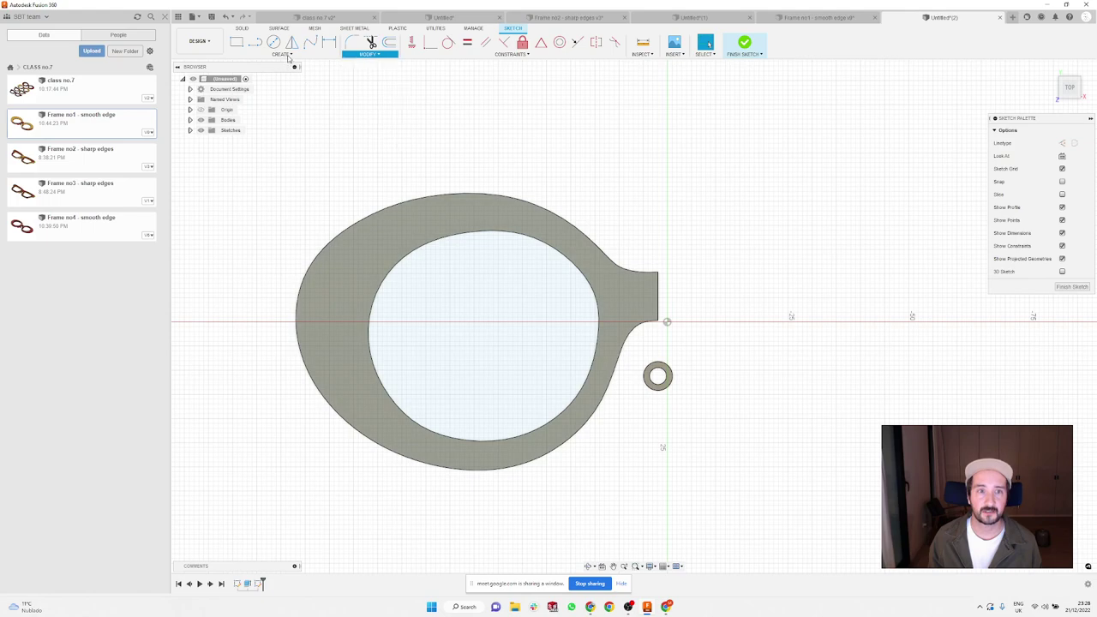
pyautogui.click(288, 56)
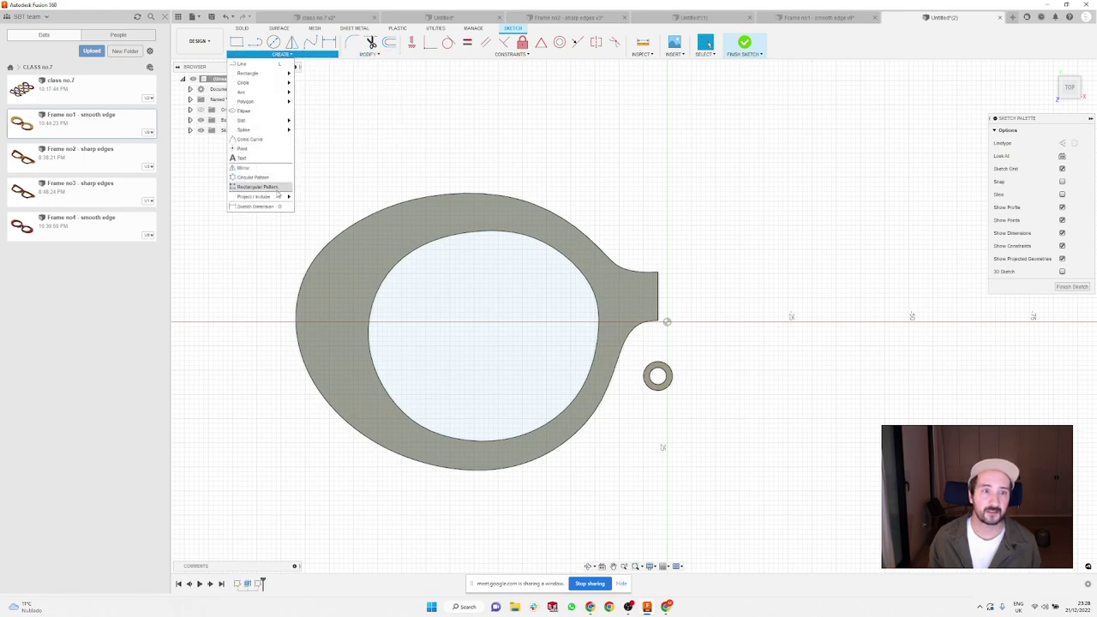
pyautogui.moveTo(287, 197)
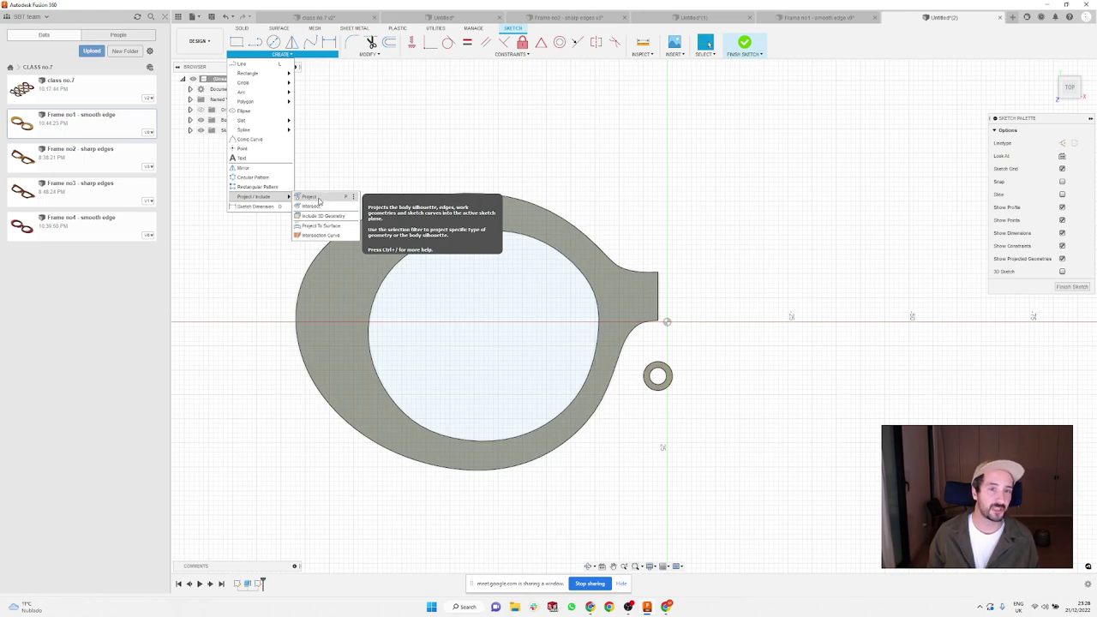
pyautogui.click(317, 198)
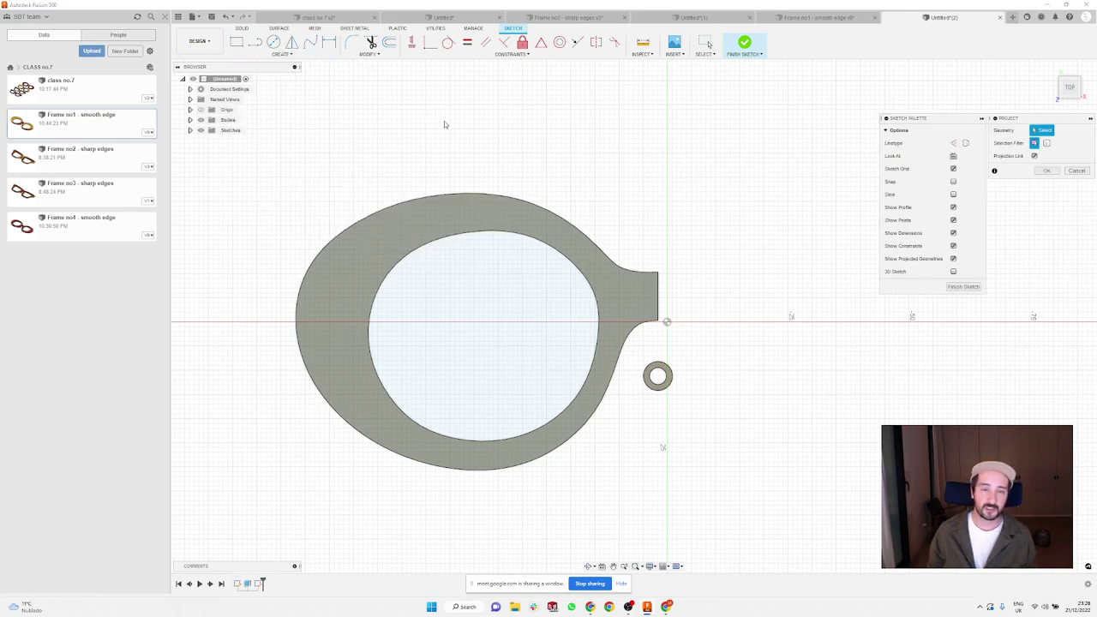
pyautogui.click(390, 242)
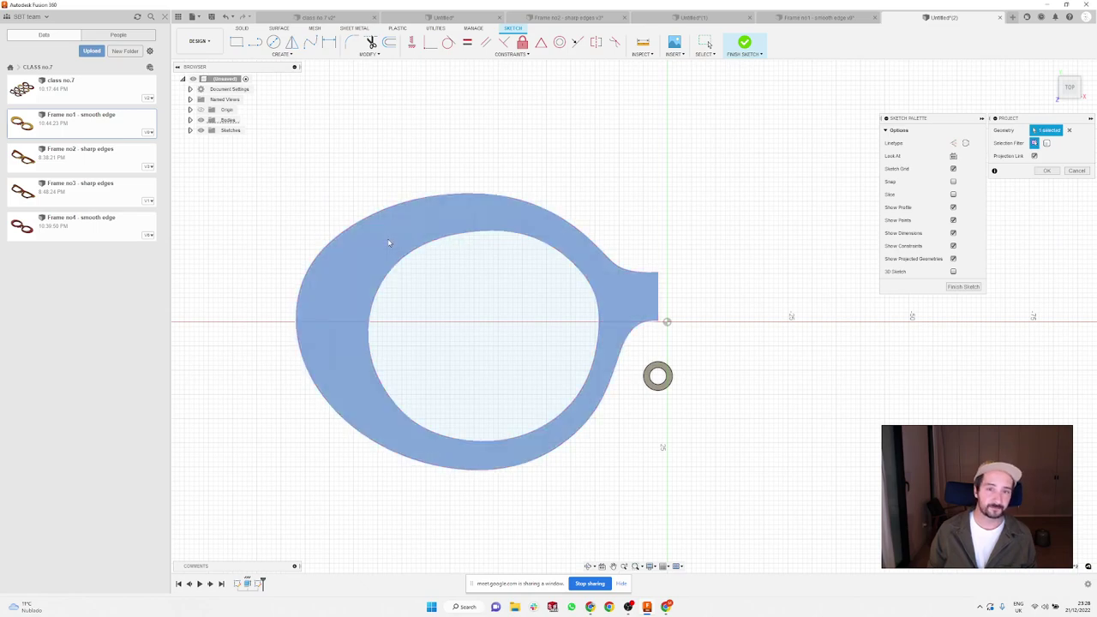
pyautogui.click(1046, 173)
pyautogui.scroll(1, 576, 308)
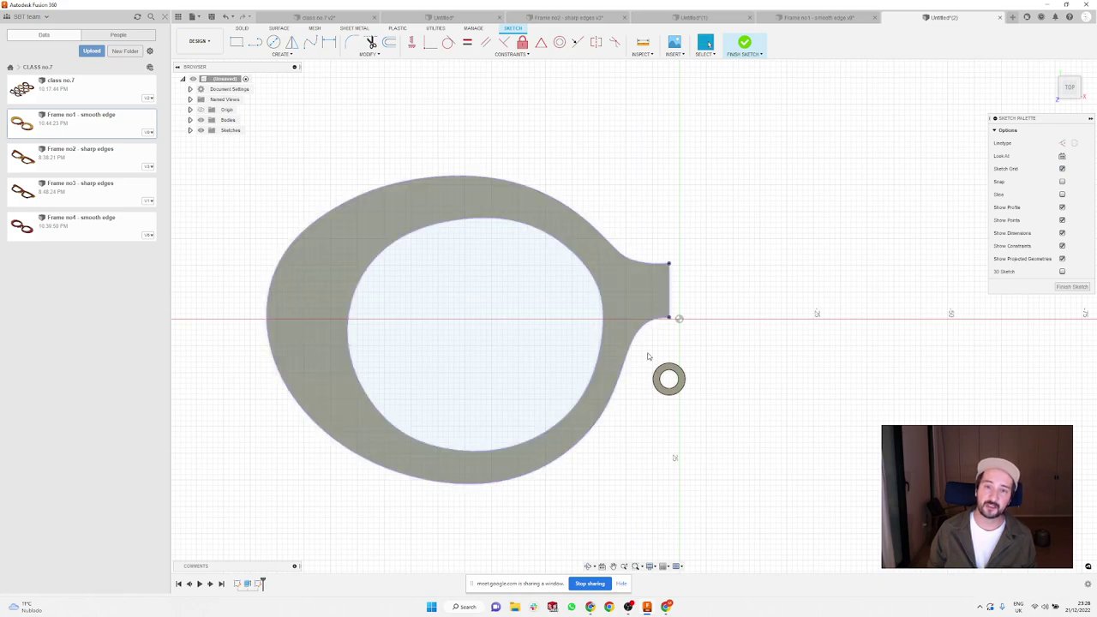
# Step: Draw a four-point spline from the frame's upper edge to its lower edge beside the tab
pyautogui.click(310, 41)
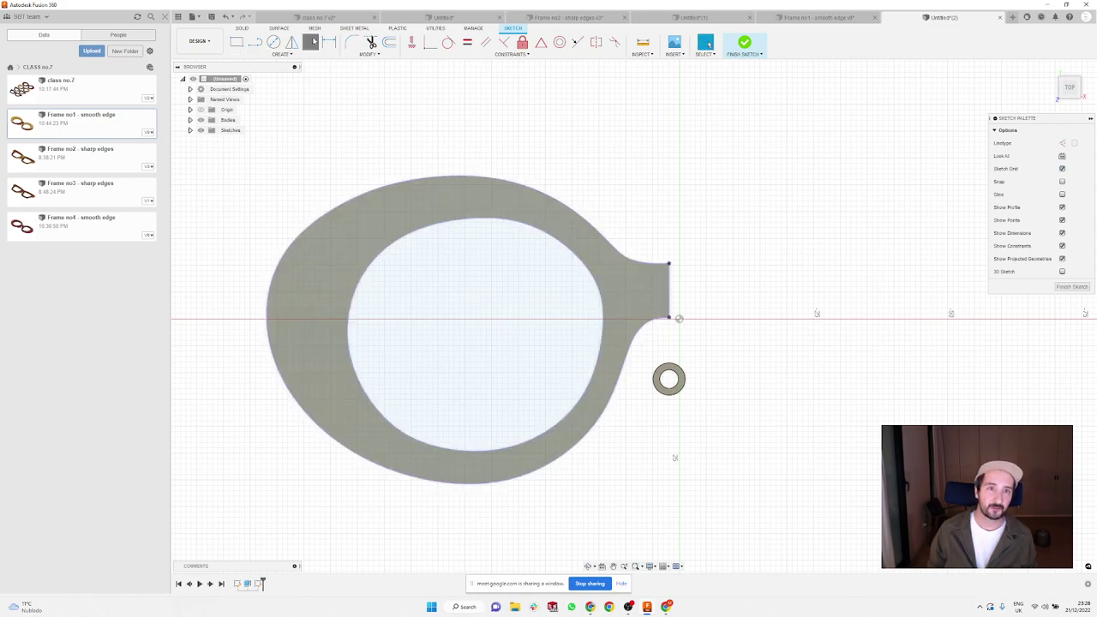
pyautogui.scroll(1, 622, 271)
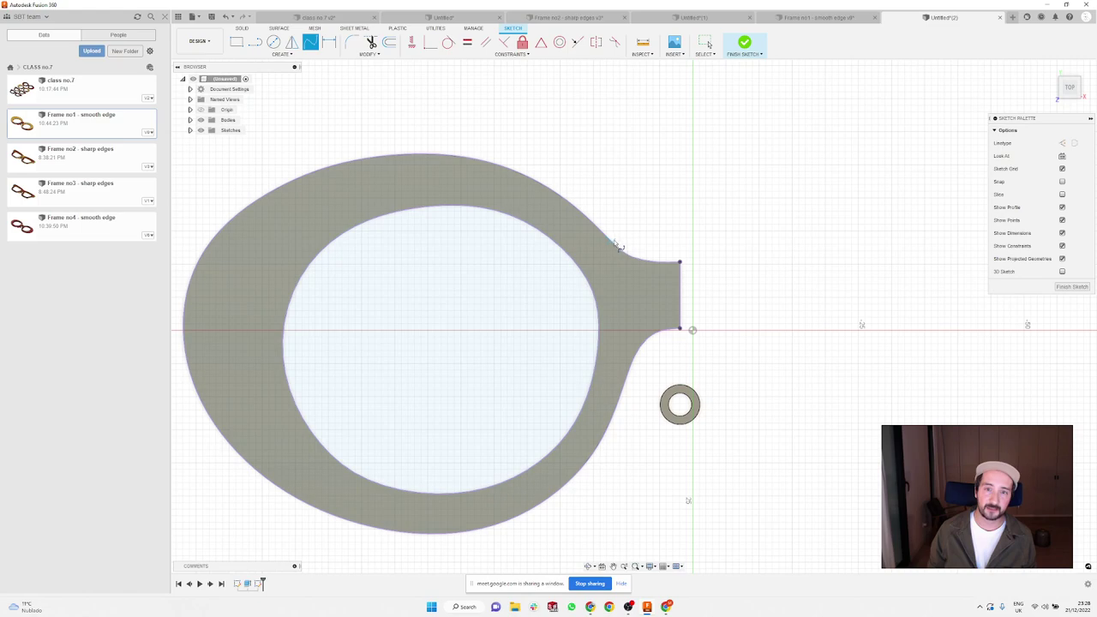
pyautogui.click(612, 243)
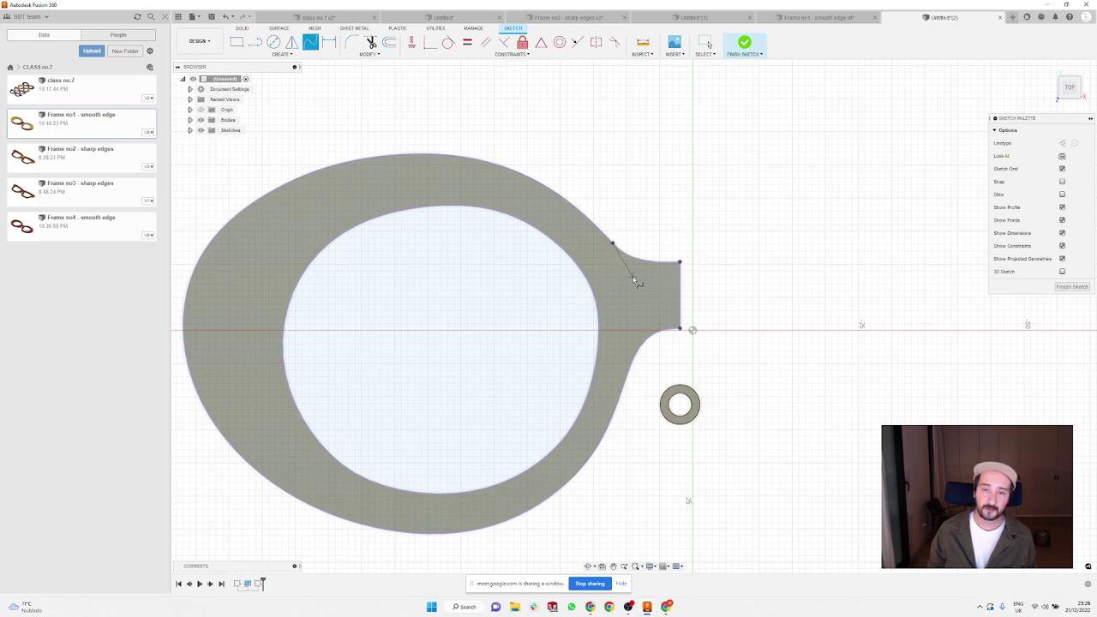
pyautogui.click(633, 279)
pyautogui.click(637, 329)
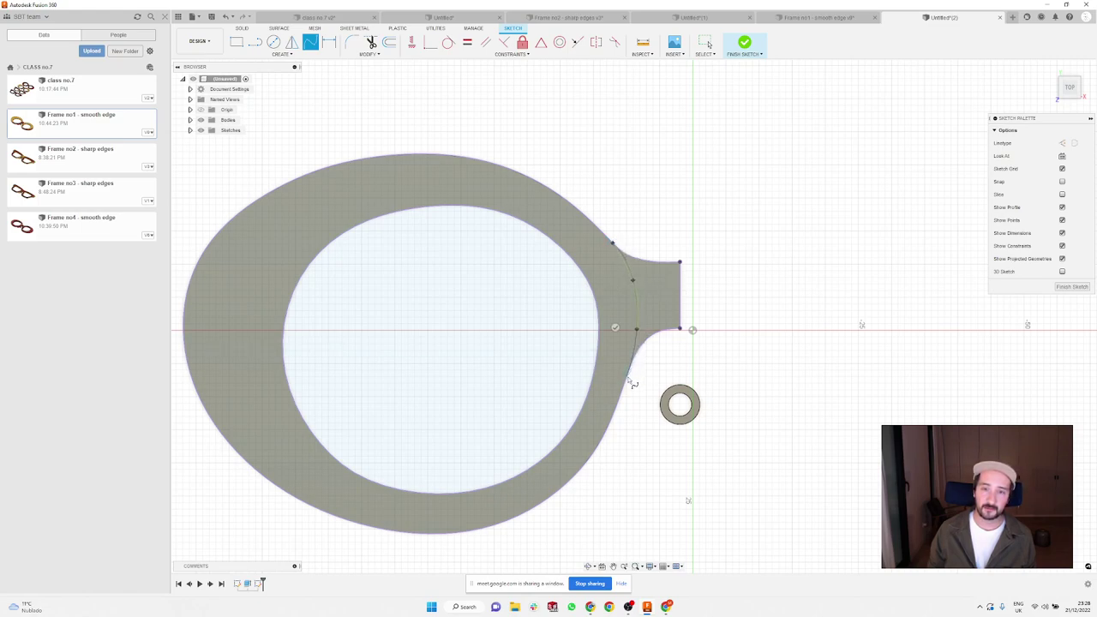
pyautogui.click(627, 374)
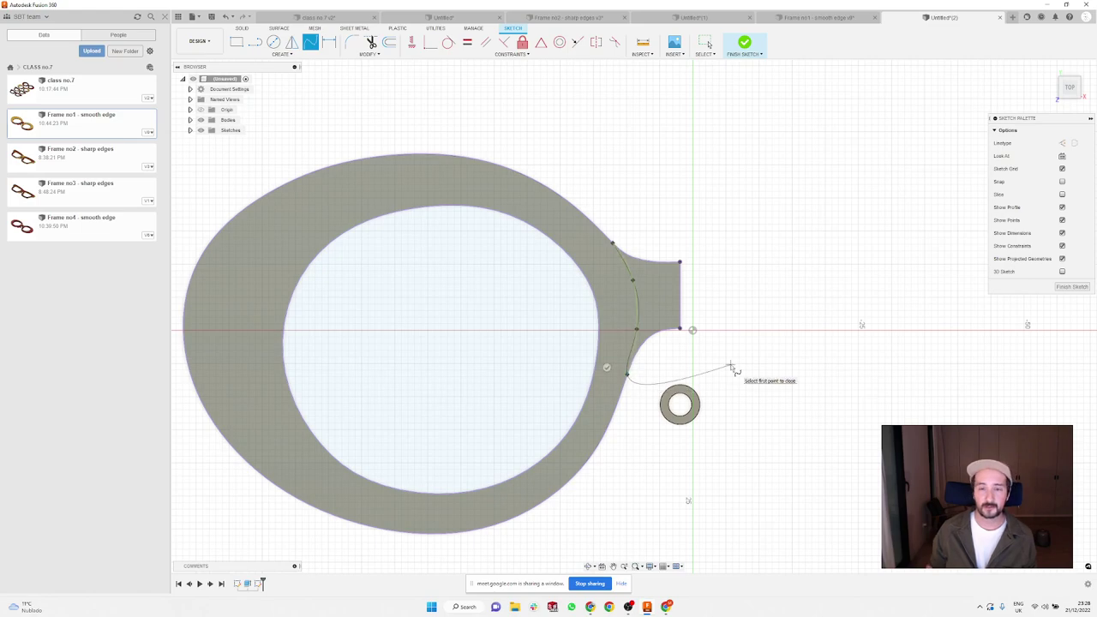
pyautogui.press('Escape')
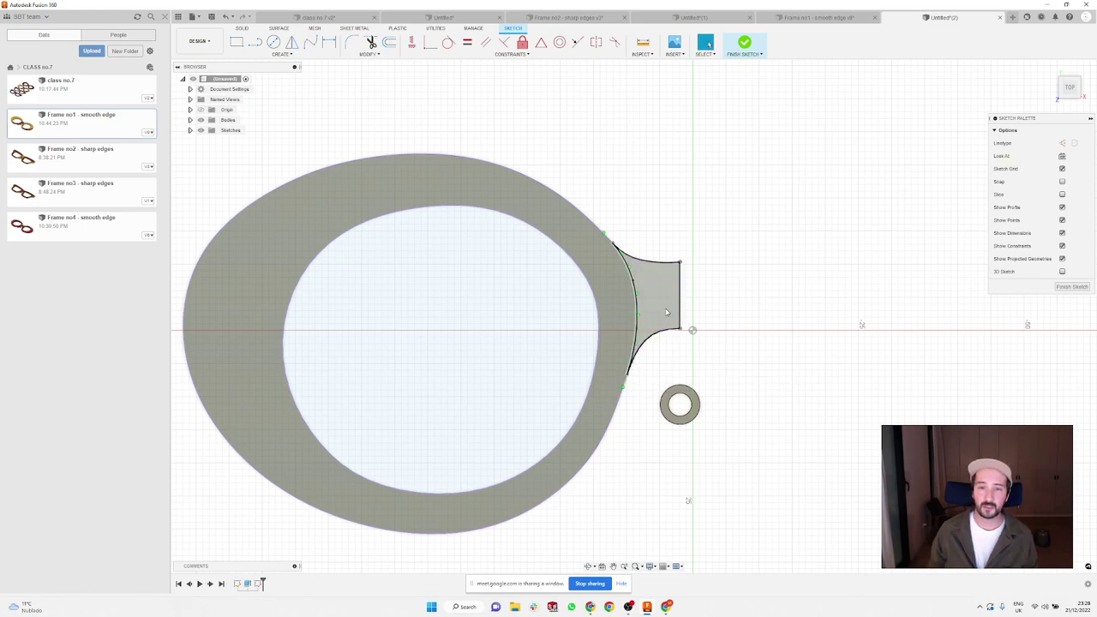
# Step: Check the new spline in a tilted 3D view and finish the sketch
pyautogui.scroll(4, 626, 316)
pyautogui.click(639, 258)
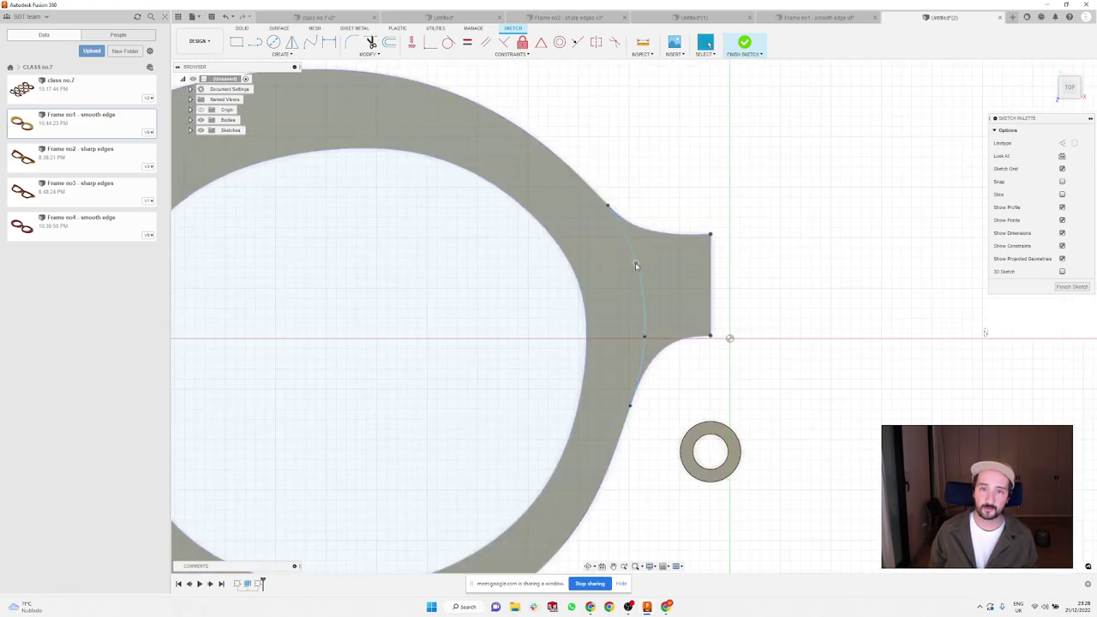
pyautogui.scroll(-4, 635, 266)
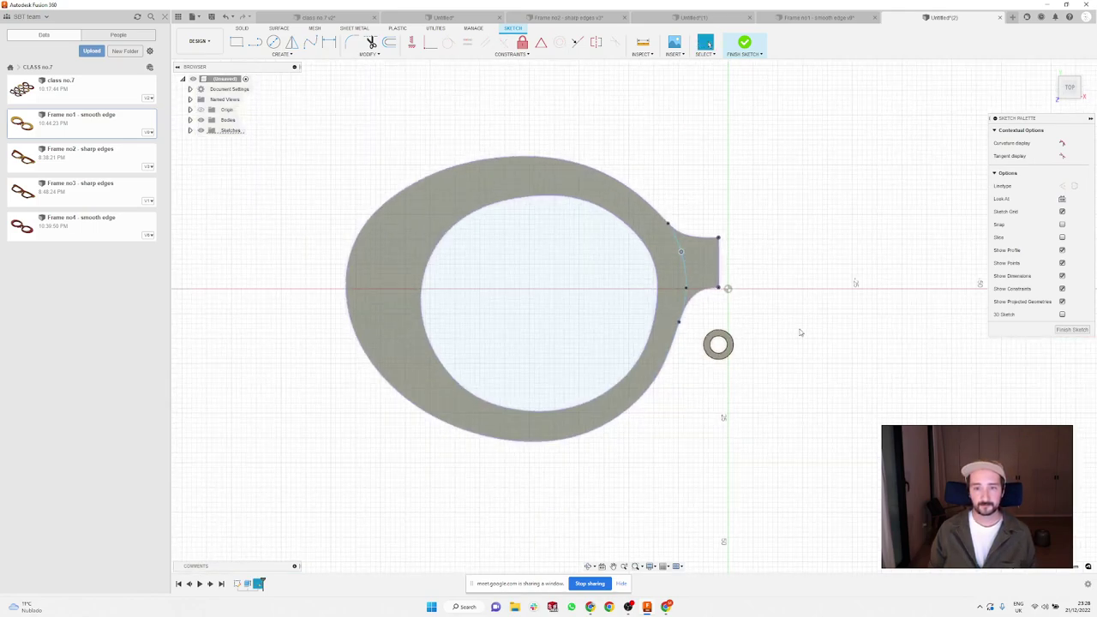
pyautogui.keyDown('shift'); pyautogui.moveTo(806, 312); pyautogui.dragTo(778, 161, button='middle'); pyautogui.keyUp('shift')
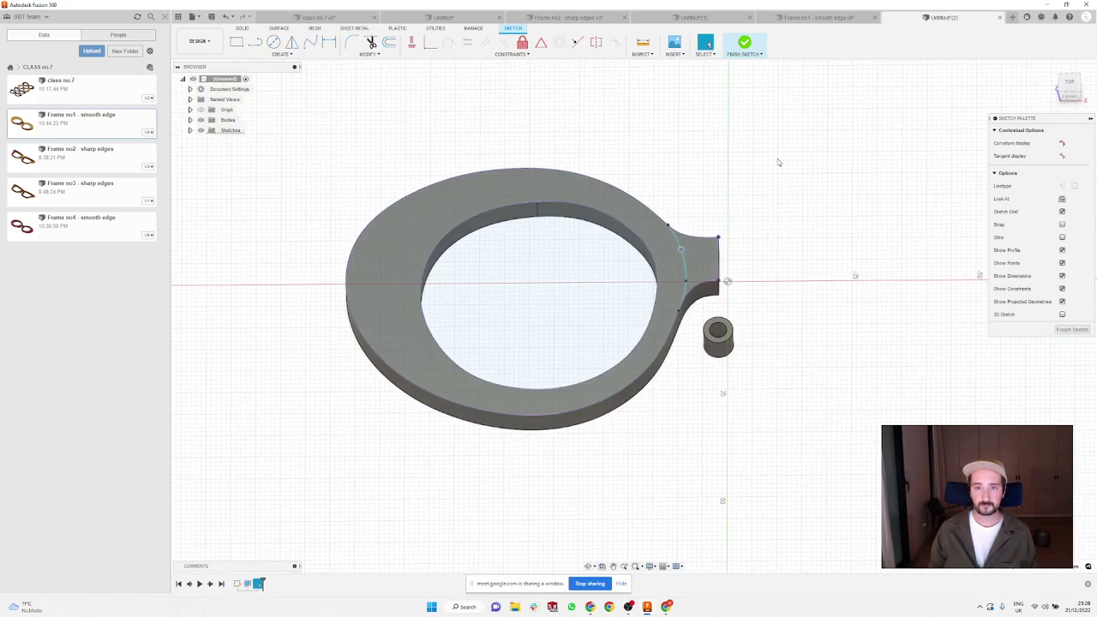
pyautogui.click(745, 43)
# Step: Hide Sketch2, orbit to the frame's underside, and begin a new sketch
pyautogui.moveTo(762, 262)
pyautogui.keyDown('shift'); pyautogui.mouseDown(button='middle')
pyautogui.moveTo(750, 242)
pyautogui.moveTo(752, 258)
pyautogui.mouseUp(button='middle'); pyautogui.keyUp('shift')
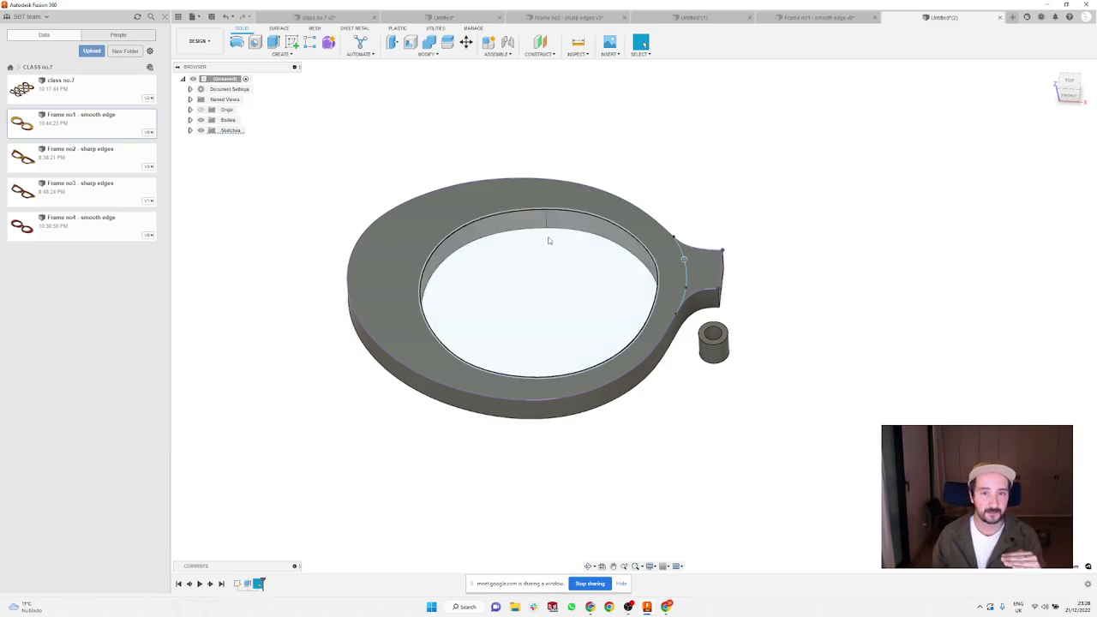
pyautogui.keyDown('shift'); pyautogui.moveTo(478, 277); pyautogui.dragTo(564, 307, button='middle'); pyautogui.keyUp('shift')
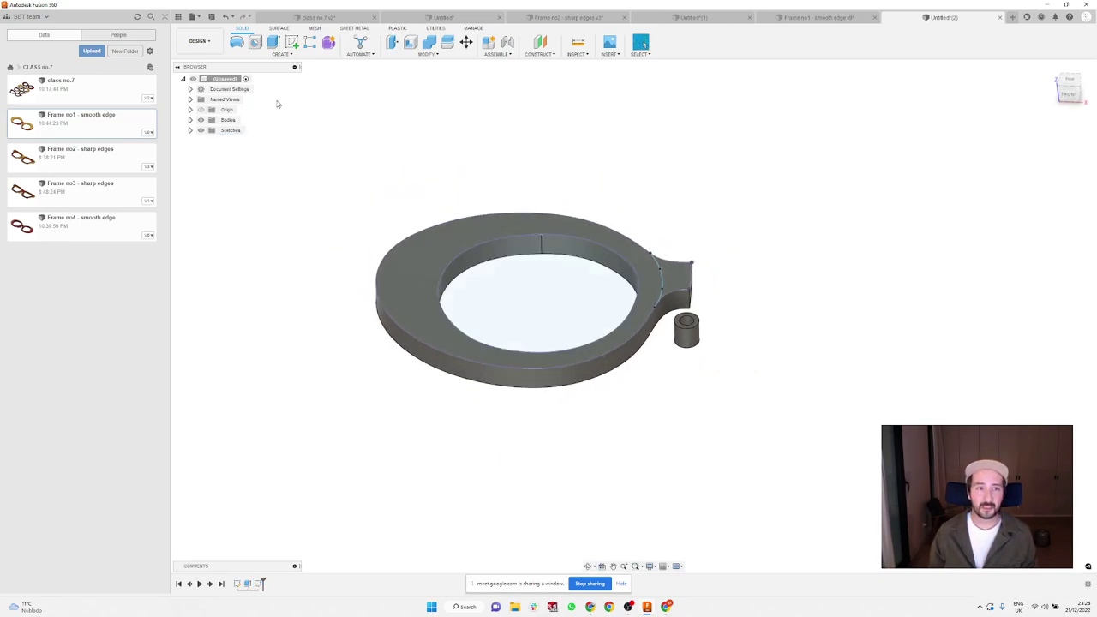
pyautogui.click(190, 130)
pyautogui.click(210, 152)
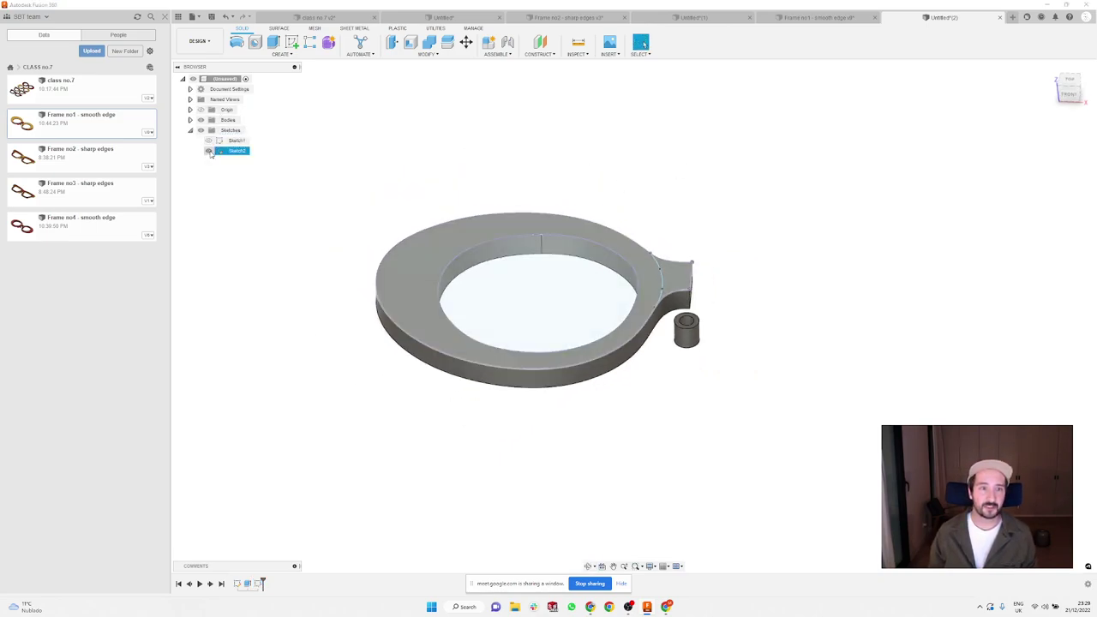
pyautogui.keyDown('shift'); pyautogui.moveTo(638, 421); pyautogui.dragTo(610, 367, button='middle'); pyautogui.keyUp('shift')
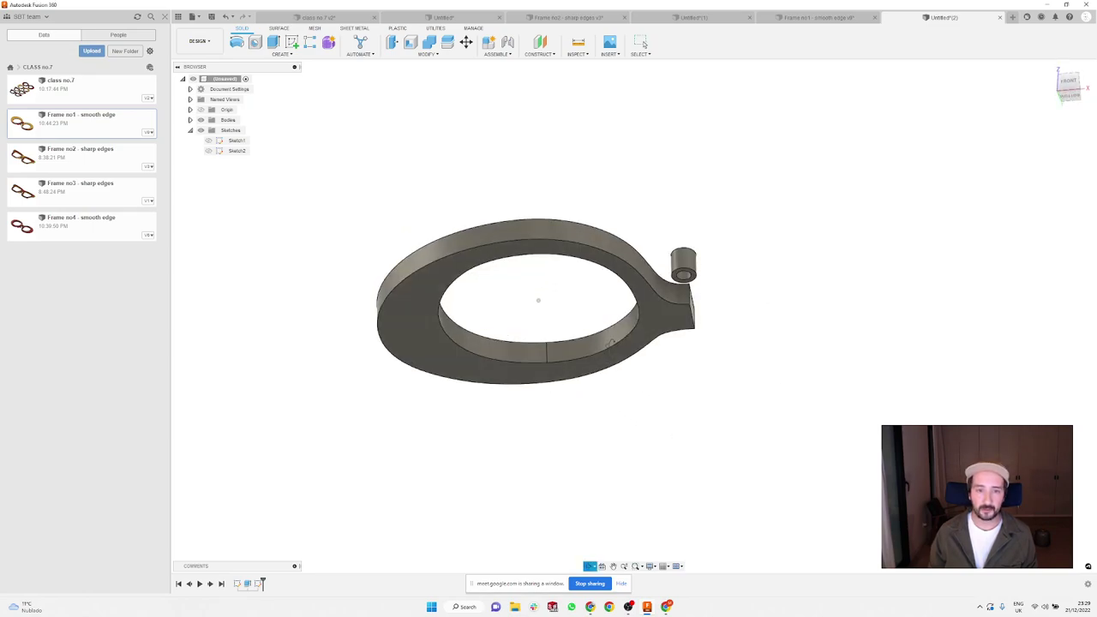
pyautogui.click(292, 41)
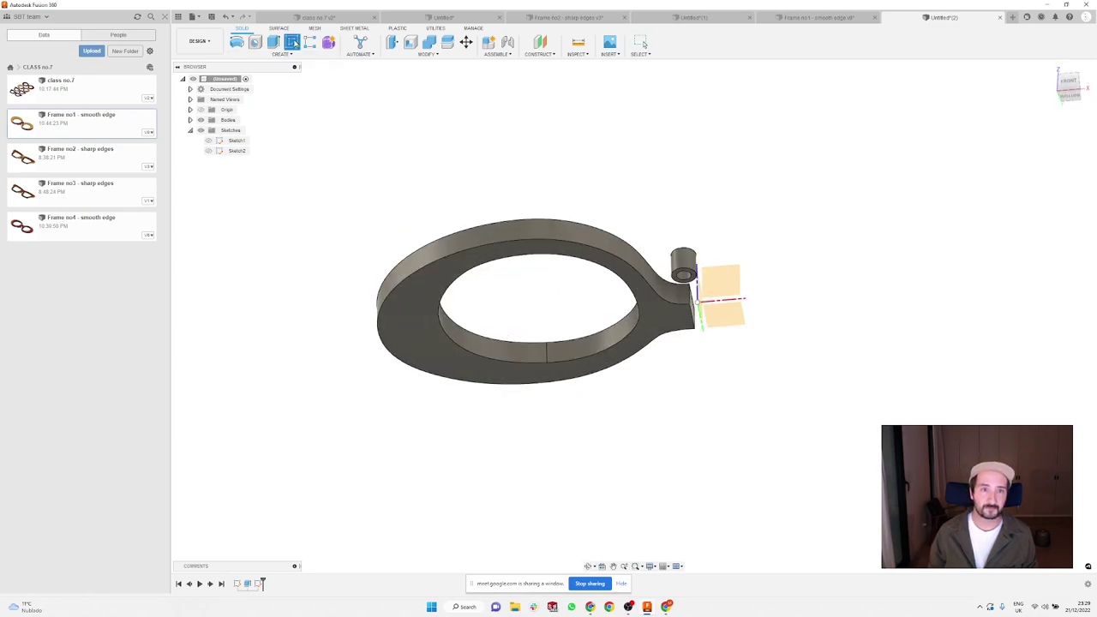
# Step: Create Sketch3 on the underside face with the inner lens opening projected into it
pyautogui.click(417, 304)
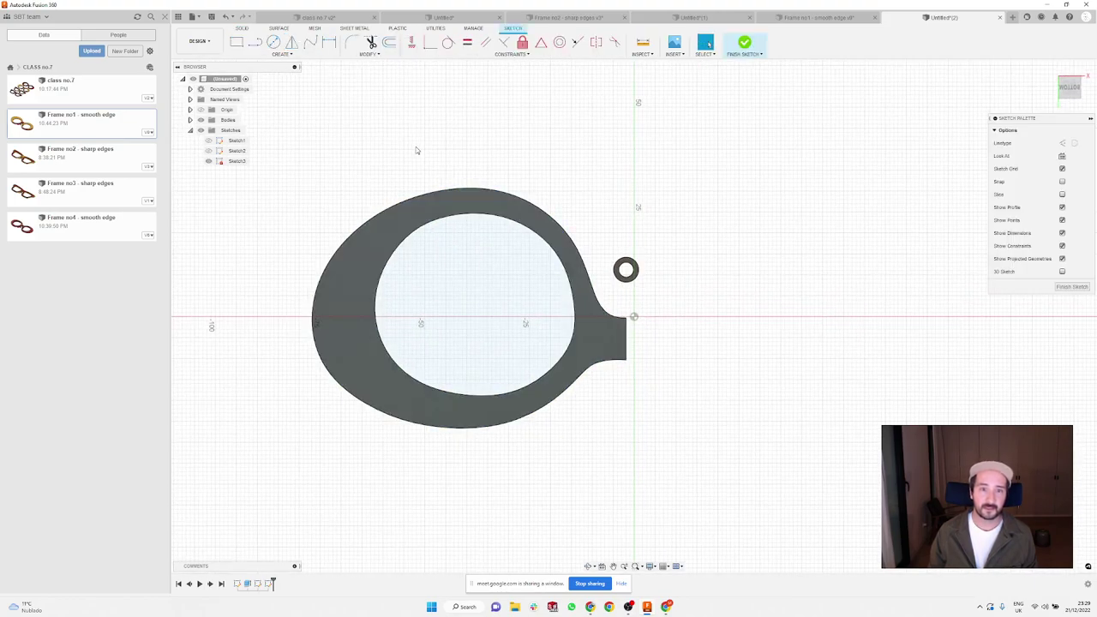
pyautogui.press('p')
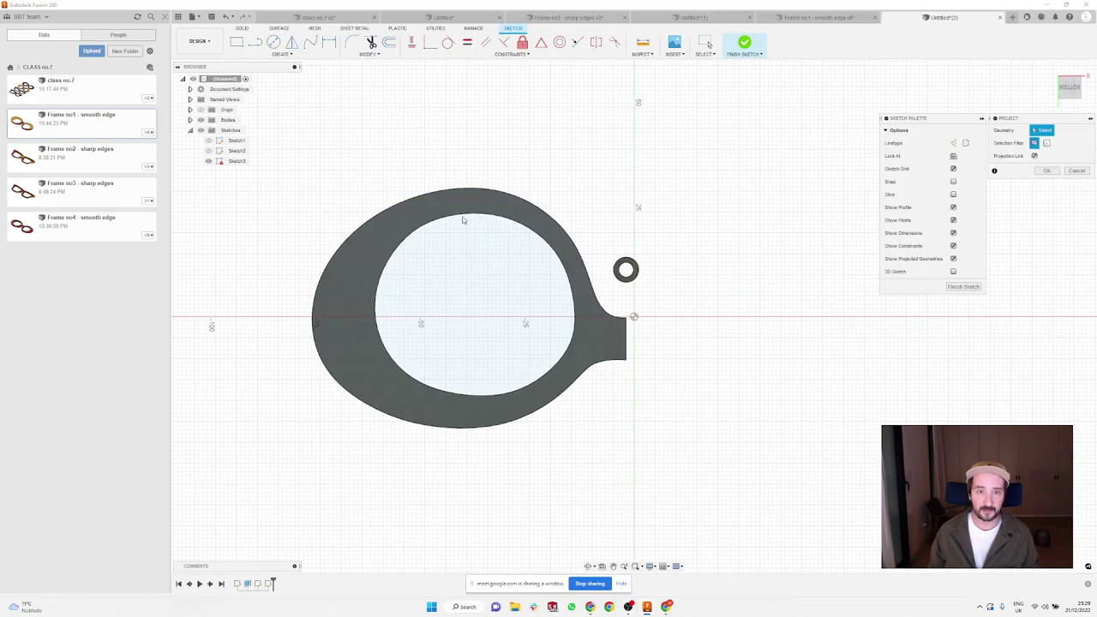
pyautogui.click(462, 218)
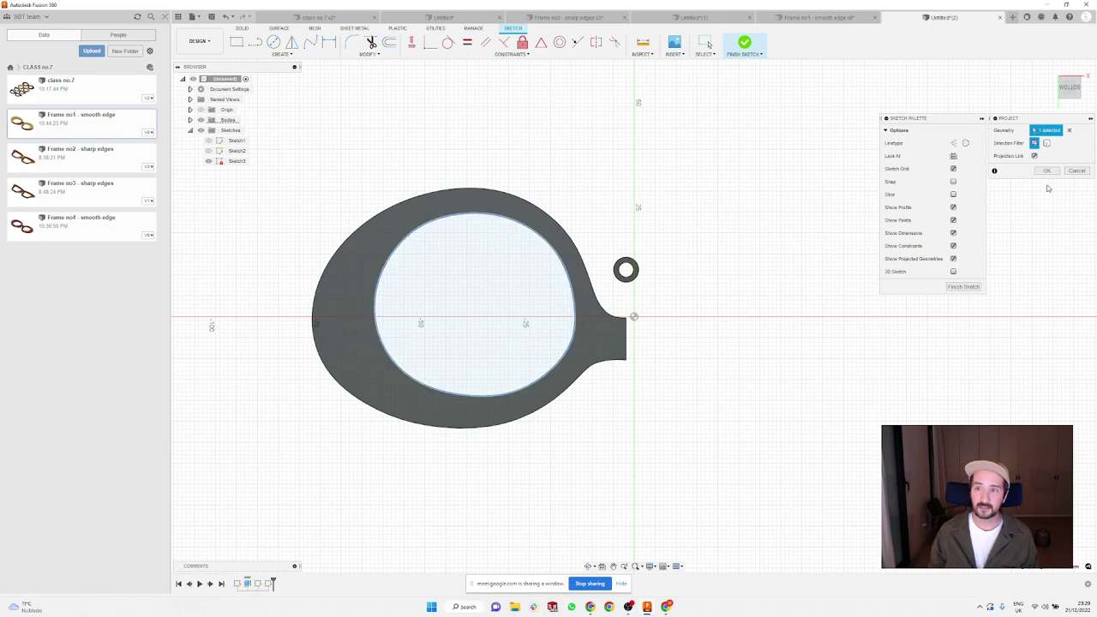
pyautogui.click(1046, 171)
pyautogui.click(242, 29)
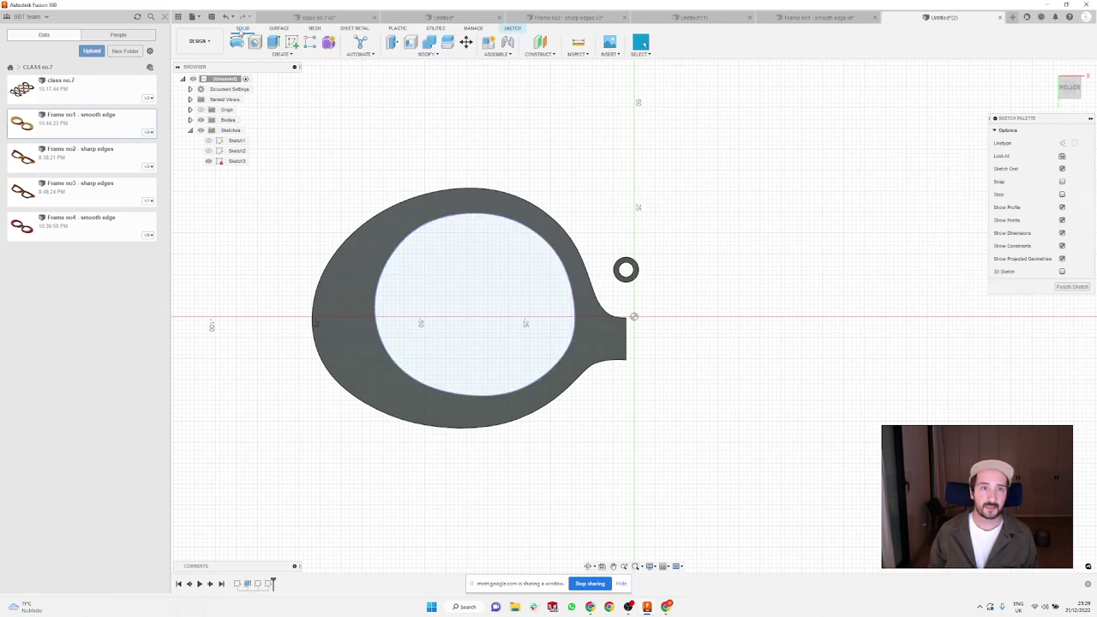
# Step: Extrude the Sketch3 lens profile 2.526 mm, joined to the frame, as a recessed floor
pyautogui.click(274, 43)
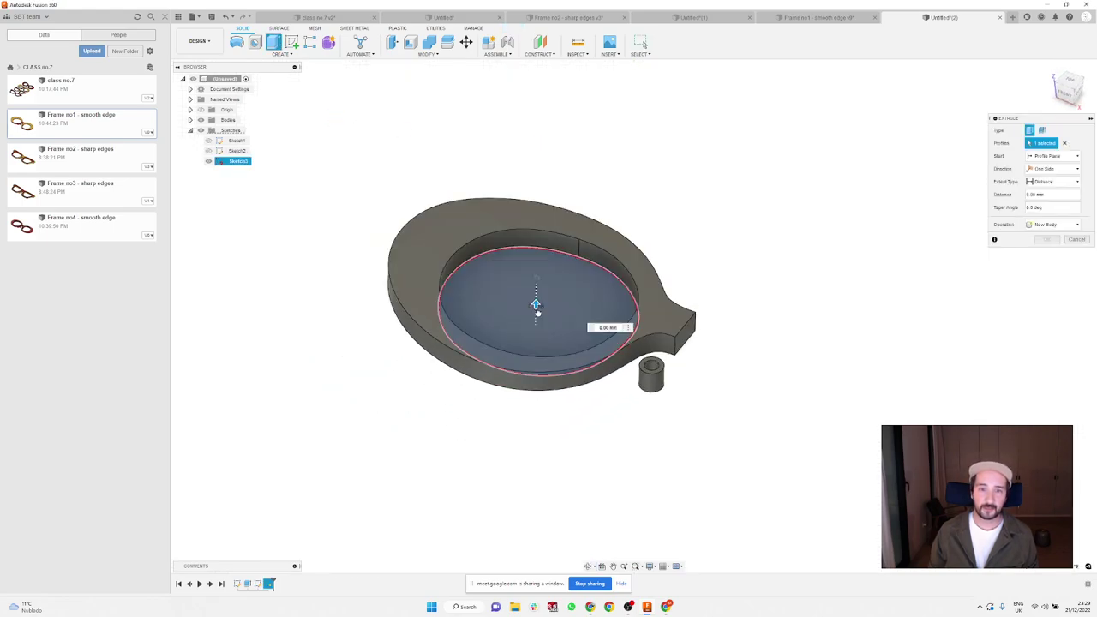
pyautogui.moveTo(535, 306); pyautogui.dragTo(540, 315)
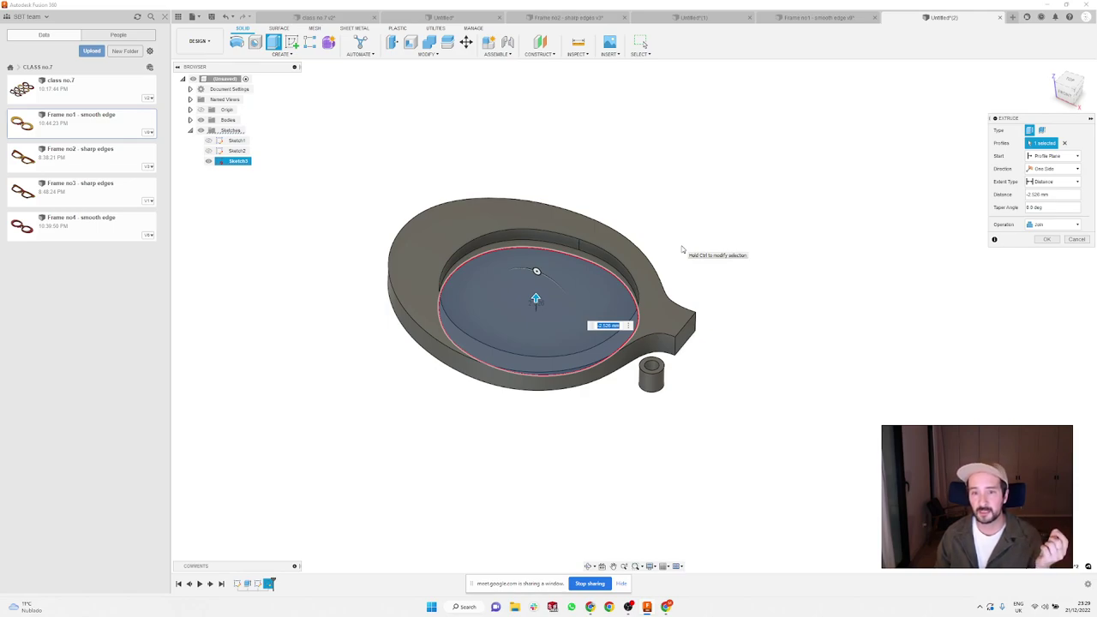
pyautogui.press('BackSpace')
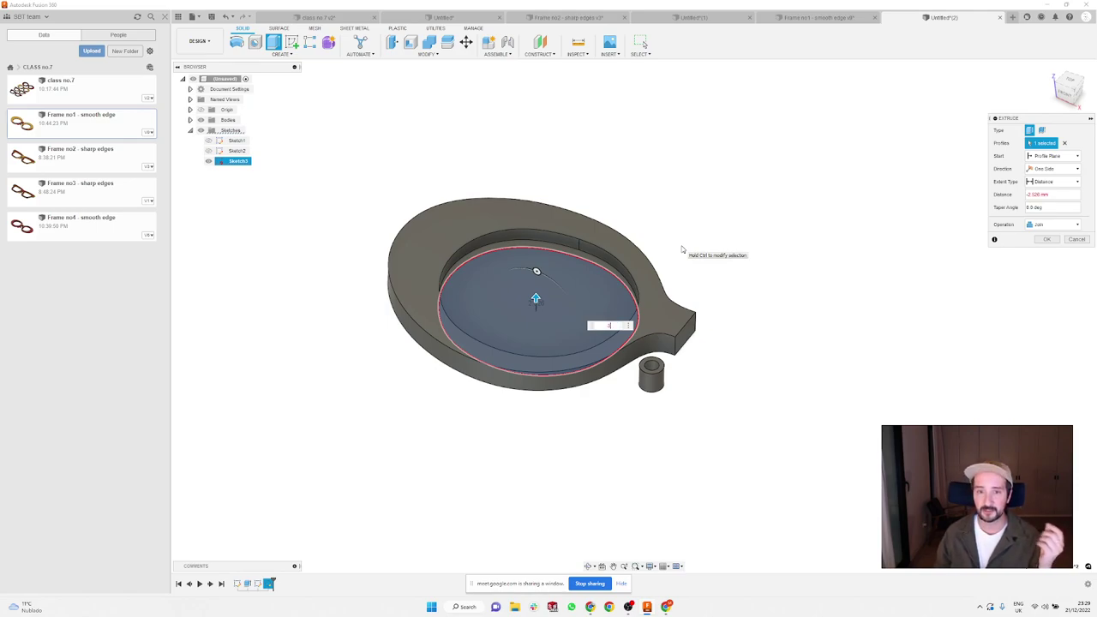
pyautogui.press('Escape')
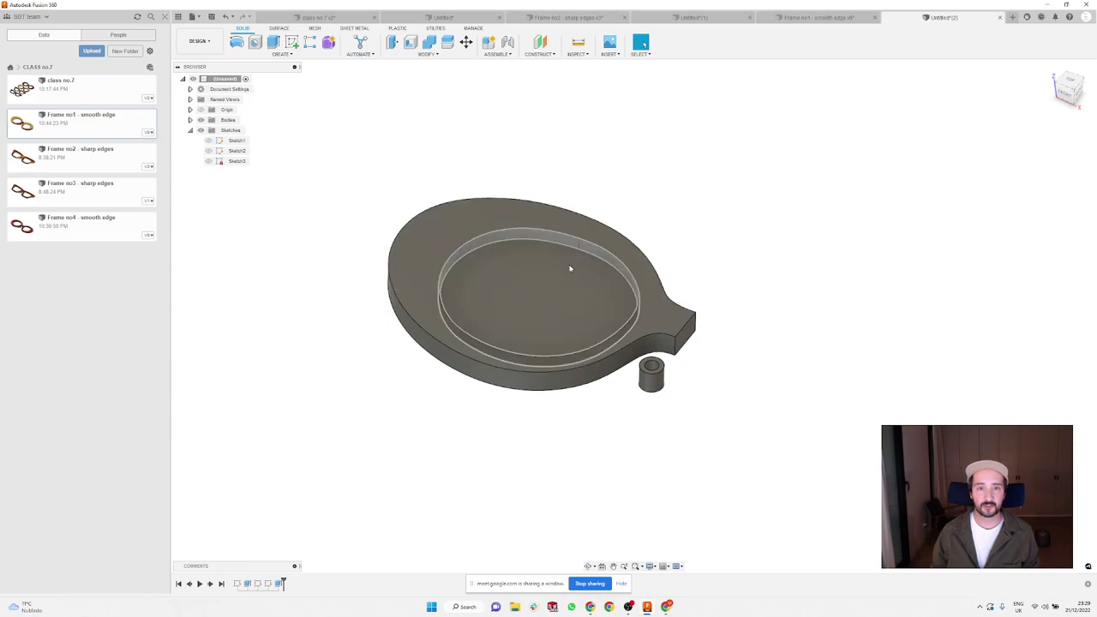
pyautogui.keyDown('shift'); pyautogui.moveTo(608, 249); pyautogui.dragTo(659, 195, button='middle'); pyautogui.keyUp('shift')
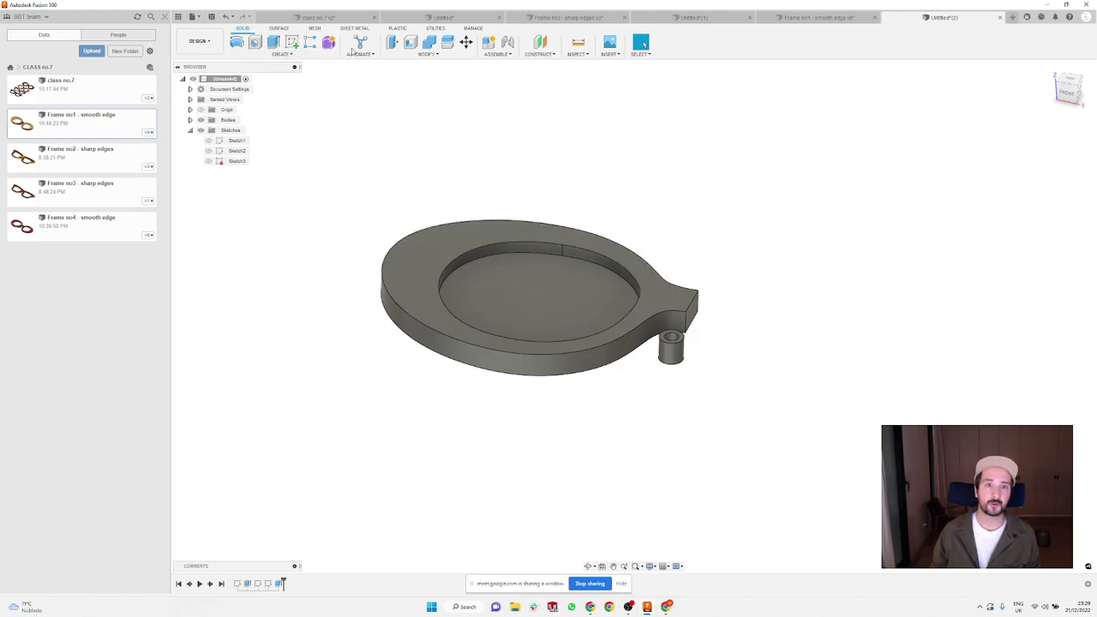
# Step: Start a loft using the recessed floor face as Profile 1, with Sketch2 and Sketch3 shown
pyautogui.click(433, 54)
pyautogui.click(432, 54)
pyautogui.click(281, 54)
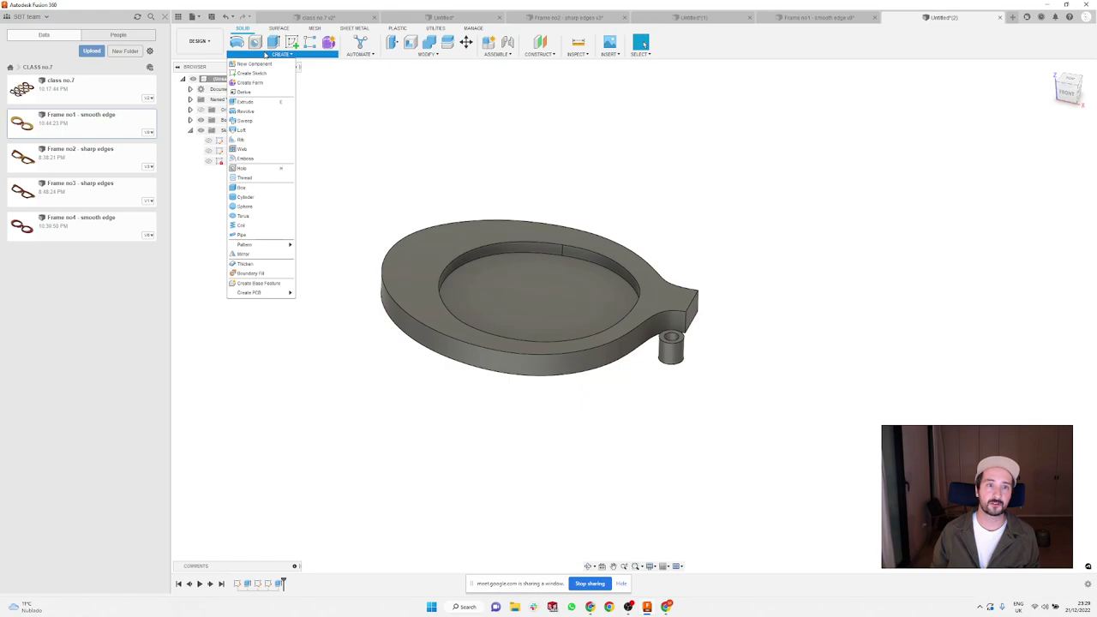
pyautogui.click(243, 130)
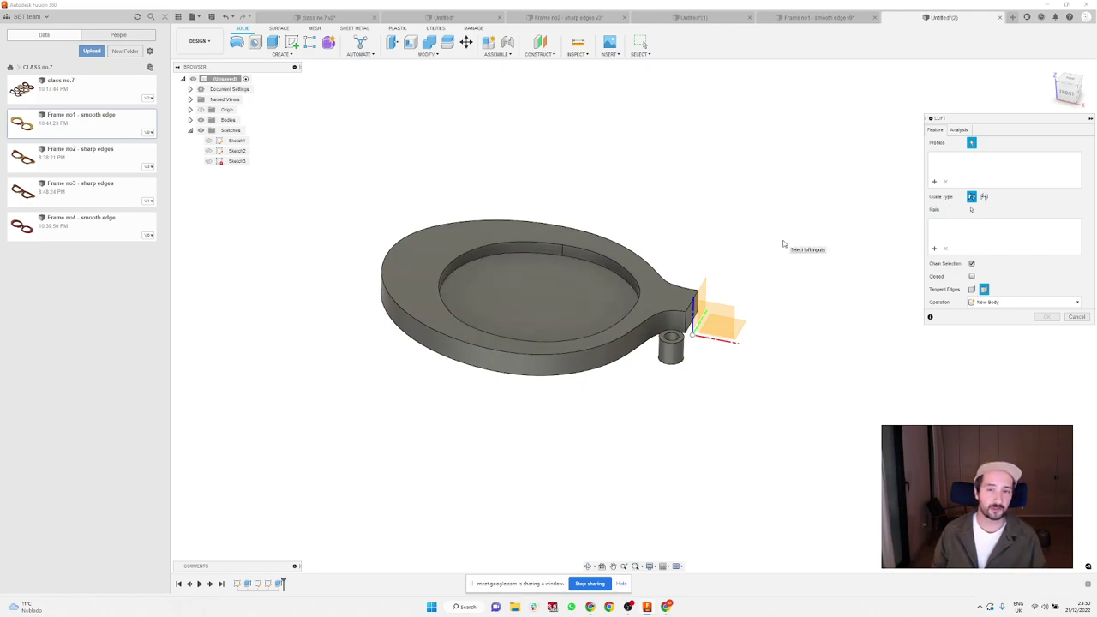
pyautogui.click(564, 280)
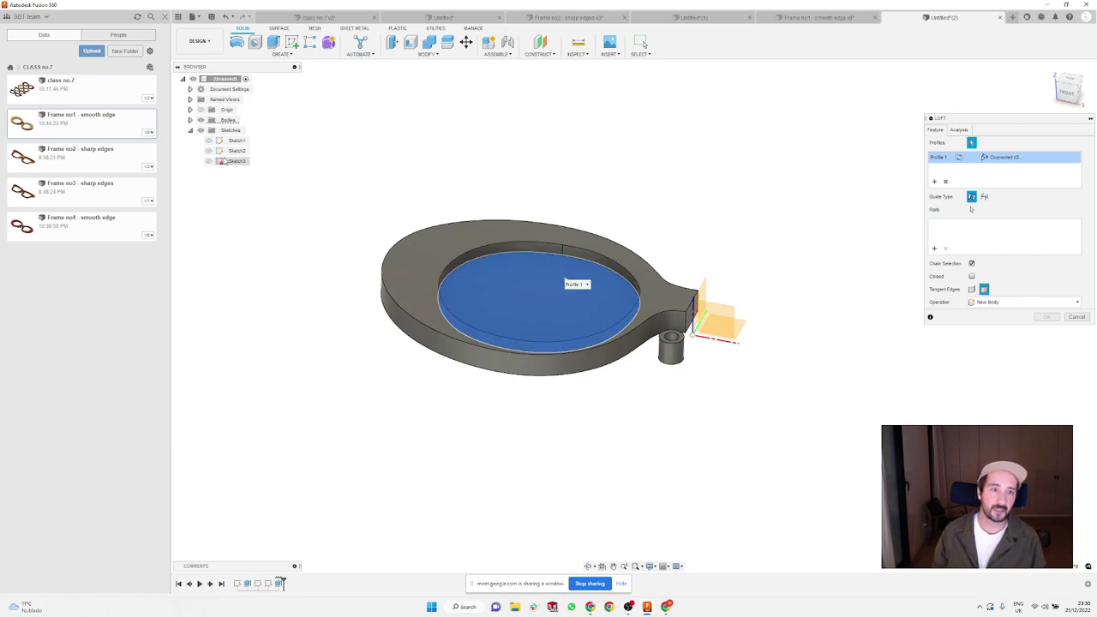
pyautogui.click(209, 161)
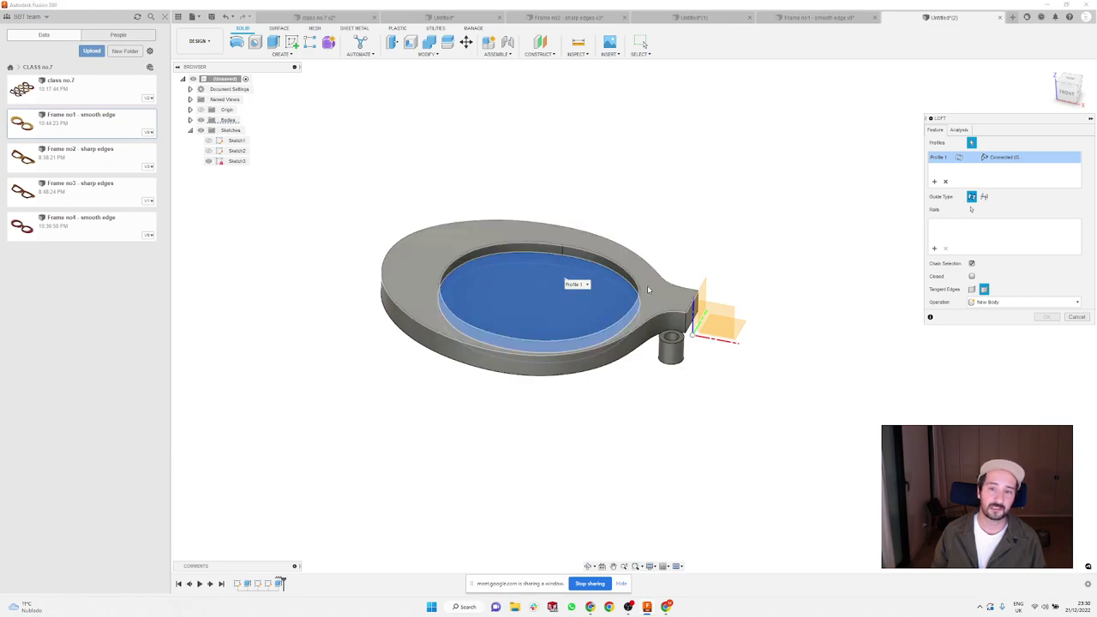
pyautogui.click(208, 152)
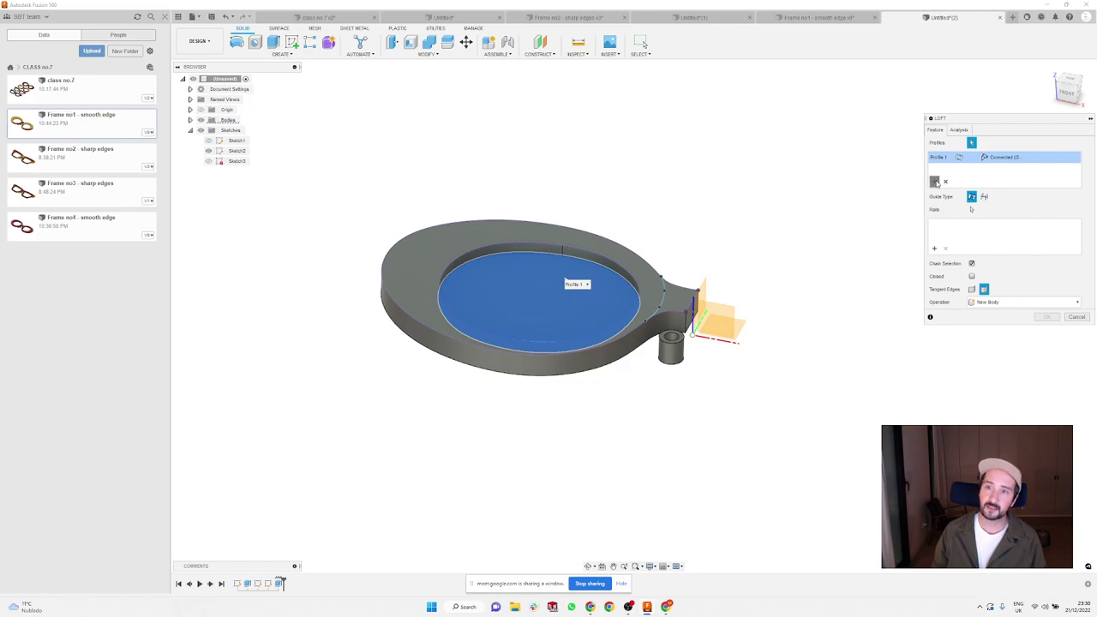
# Step: Add the outer top face as Profile 2, change Tangent Edges, and apply the loft as a Cut
pyautogui.click(638, 273)
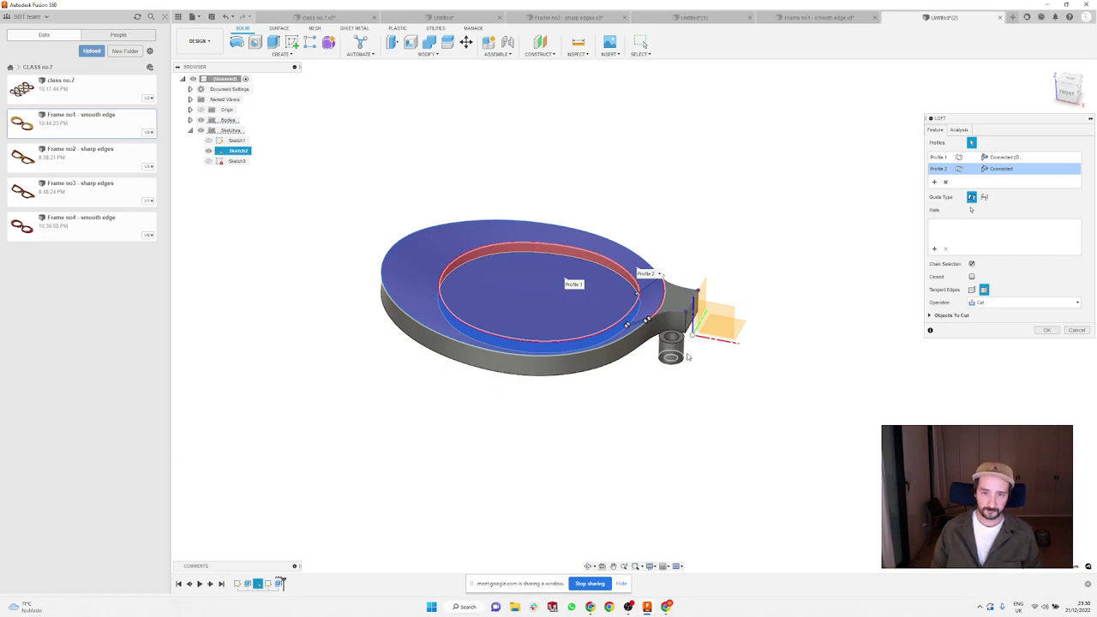
pyautogui.scroll(2, 601, 297)
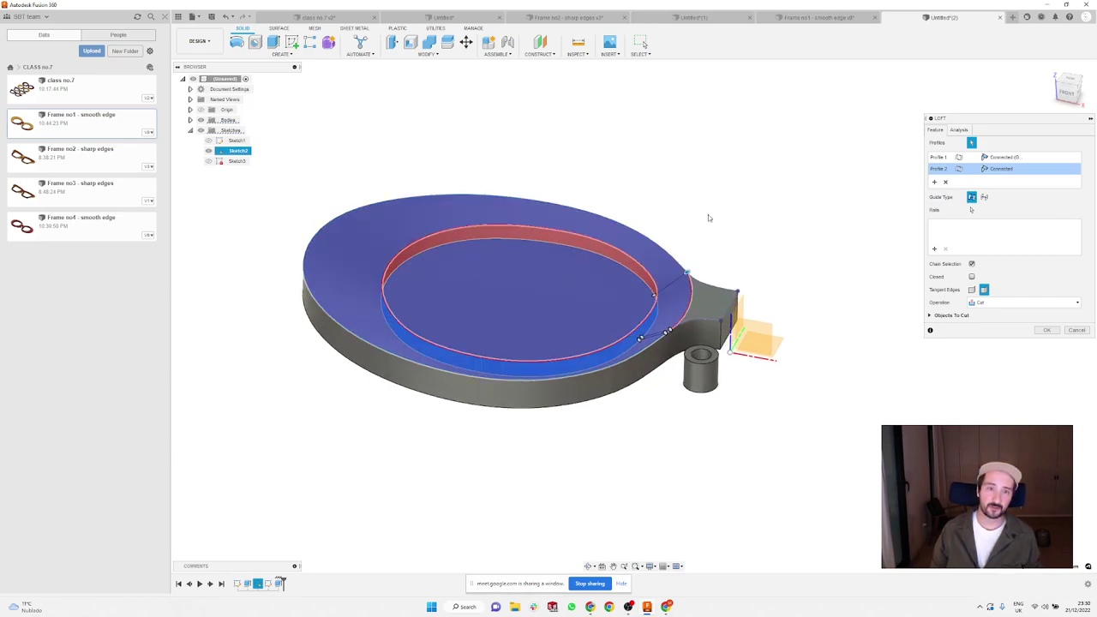
pyautogui.keyDown('shift'); pyautogui.moveTo(707, 218); pyautogui.dragTo(735, 161, button='middle'); pyautogui.keyUp('shift')
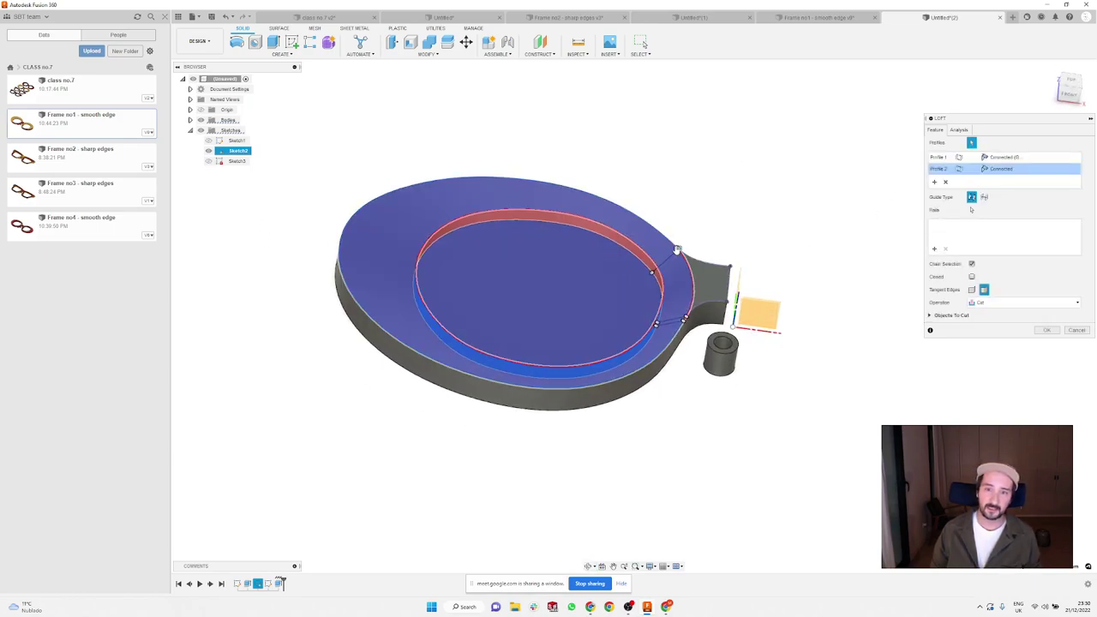
pyautogui.click(677, 249)
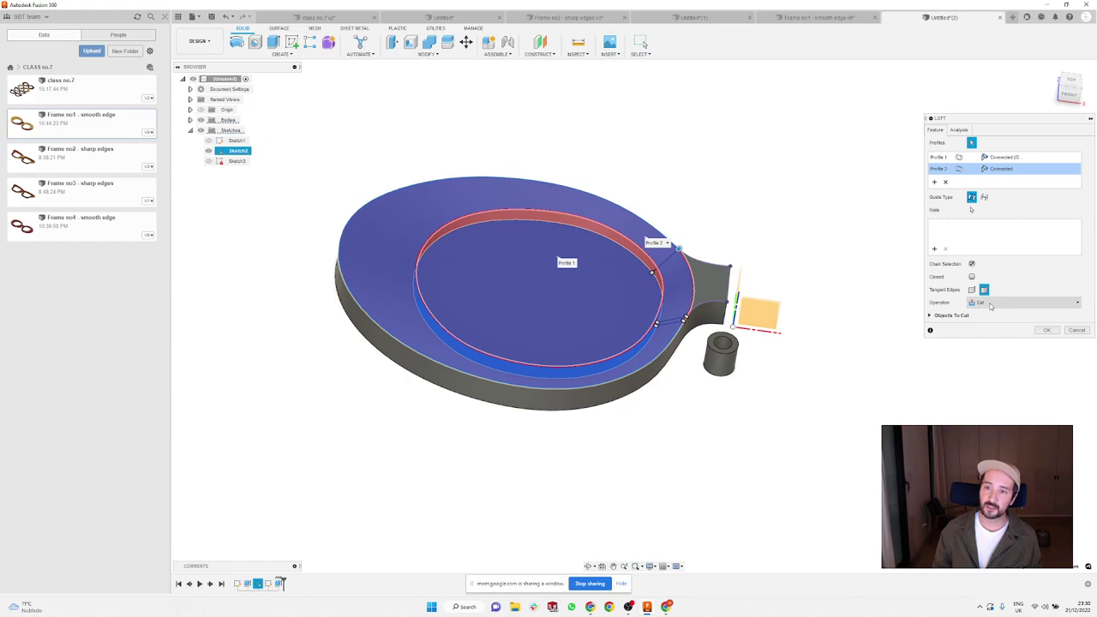
pyautogui.click(971, 290)
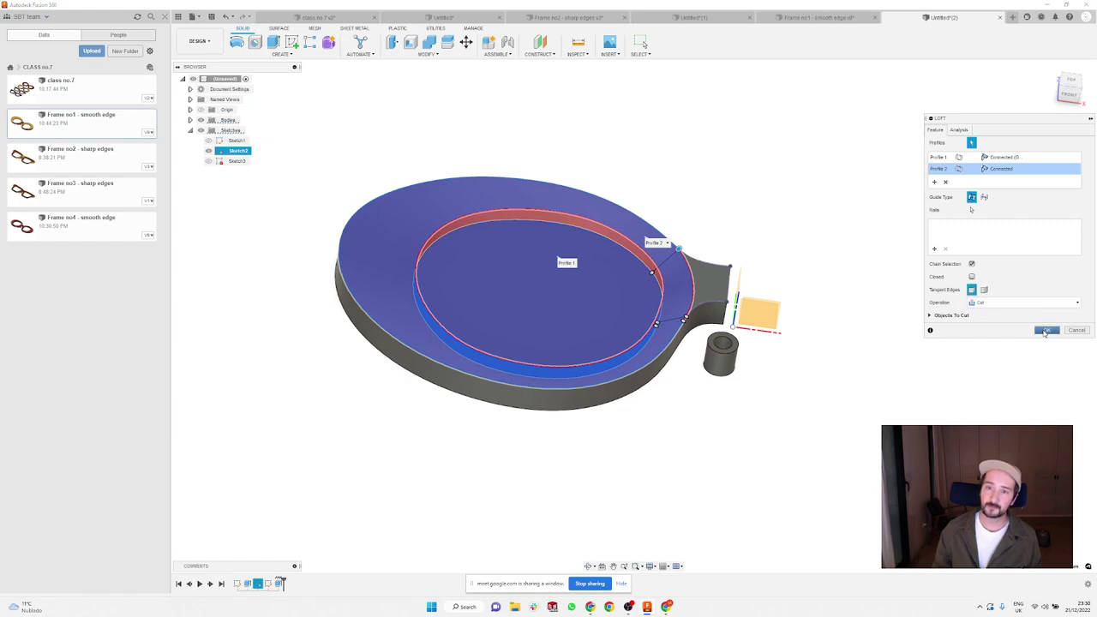
pyautogui.click(1046, 330)
pyautogui.moveTo(618, 145)
pyautogui.keyDown('shift'); pyautogui.mouseDown(button='middle')
pyautogui.moveTo(612, 157)
pyautogui.moveTo(617, 126)
pyautogui.moveTo(616, 135)
pyautogui.mouseUp(button='middle'); pyautogui.keyUp('shift')
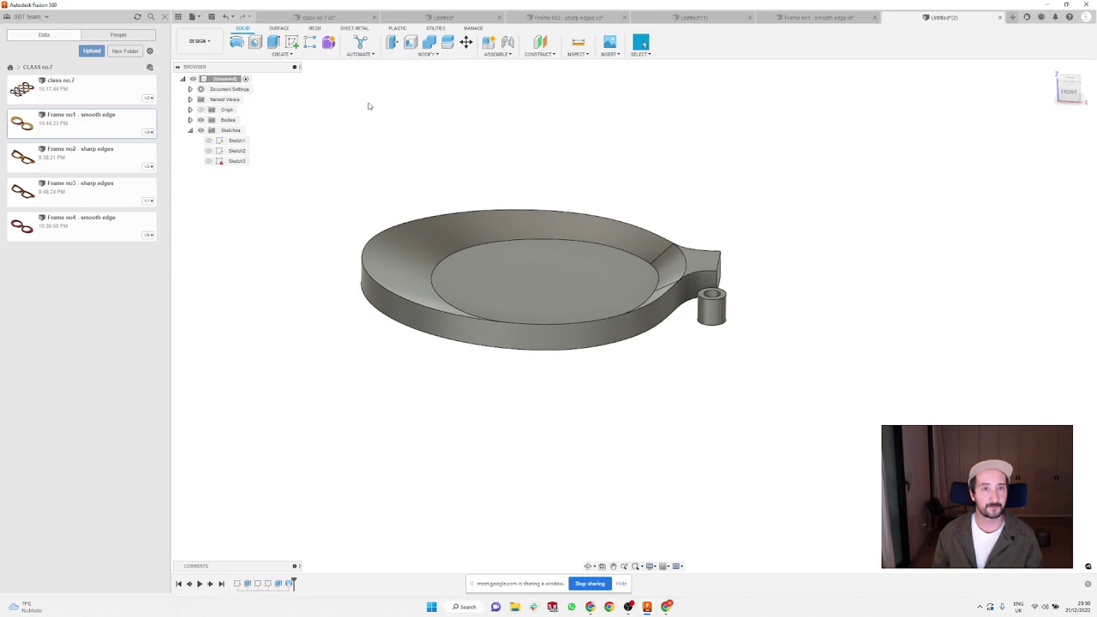
# Step: Extrude-cut the recessed floor down through the body to open the lens hole
pyautogui.keyDown('shift'); pyautogui.moveTo(565, 142); pyautogui.dragTo(588, 152, button='middle'); pyautogui.keyUp('shift')
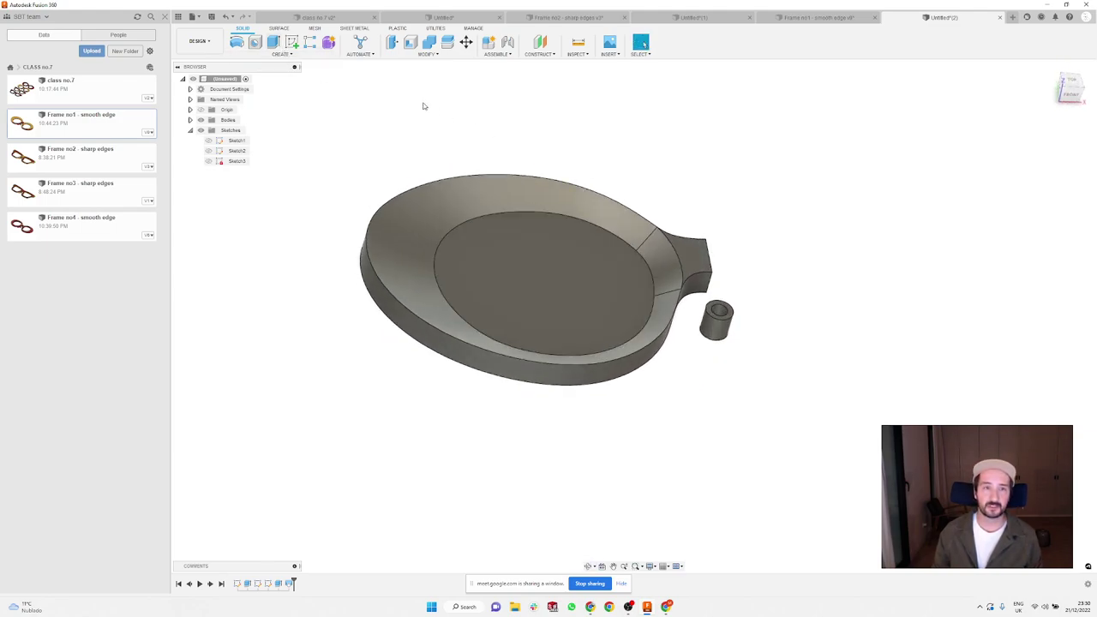
pyautogui.click(274, 42)
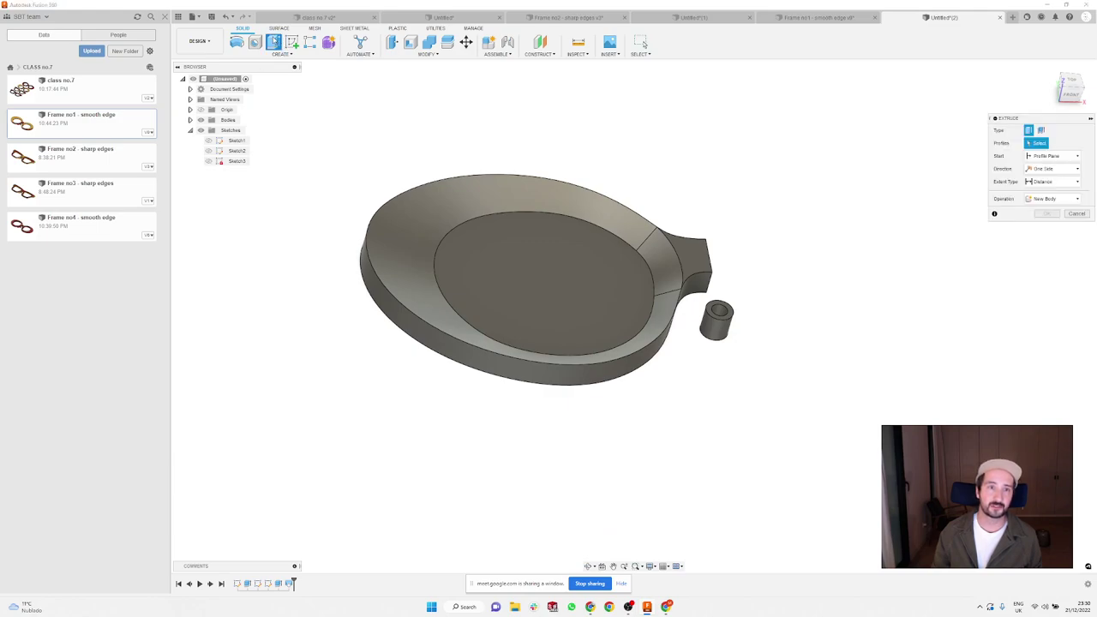
pyautogui.click(544, 266)
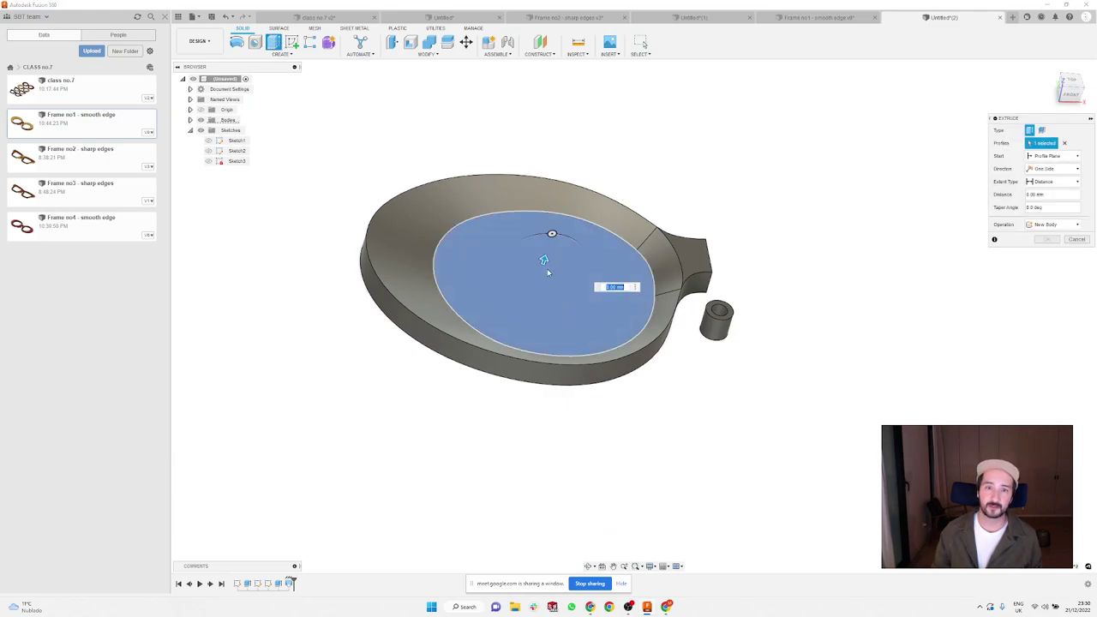
pyautogui.moveTo(544, 259); pyautogui.dragTo(528, 300)
pyautogui.press('Return')
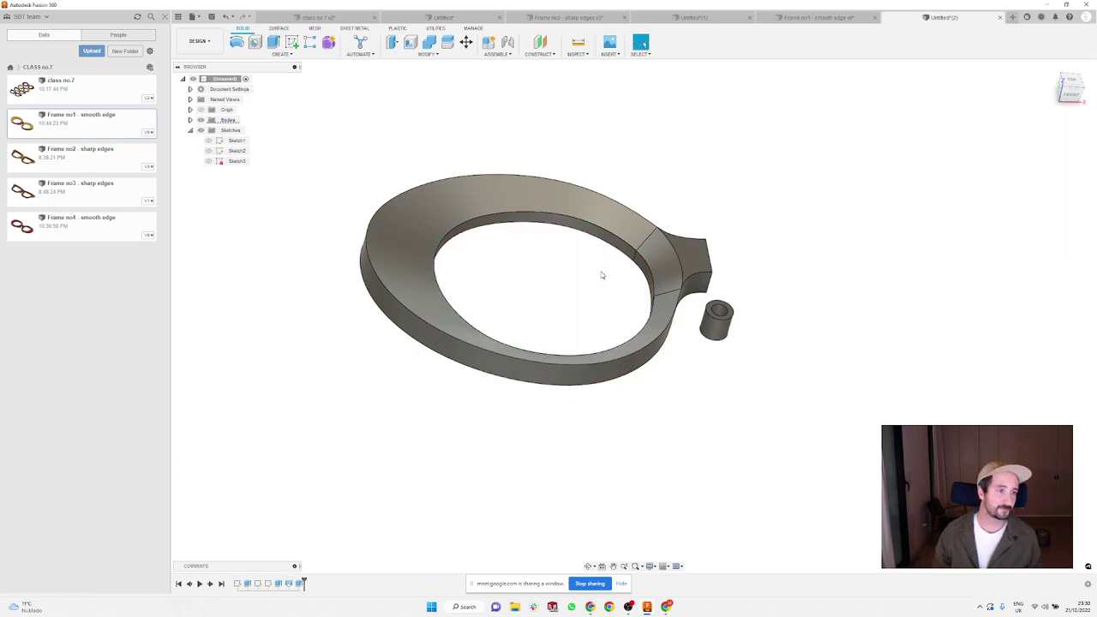
pyautogui.keyDown('shift'); pyautogui.moveTo(704, 240); pyautogui.dragTo(729, 223, button='middle'); pyautogui.keyUp('shift')
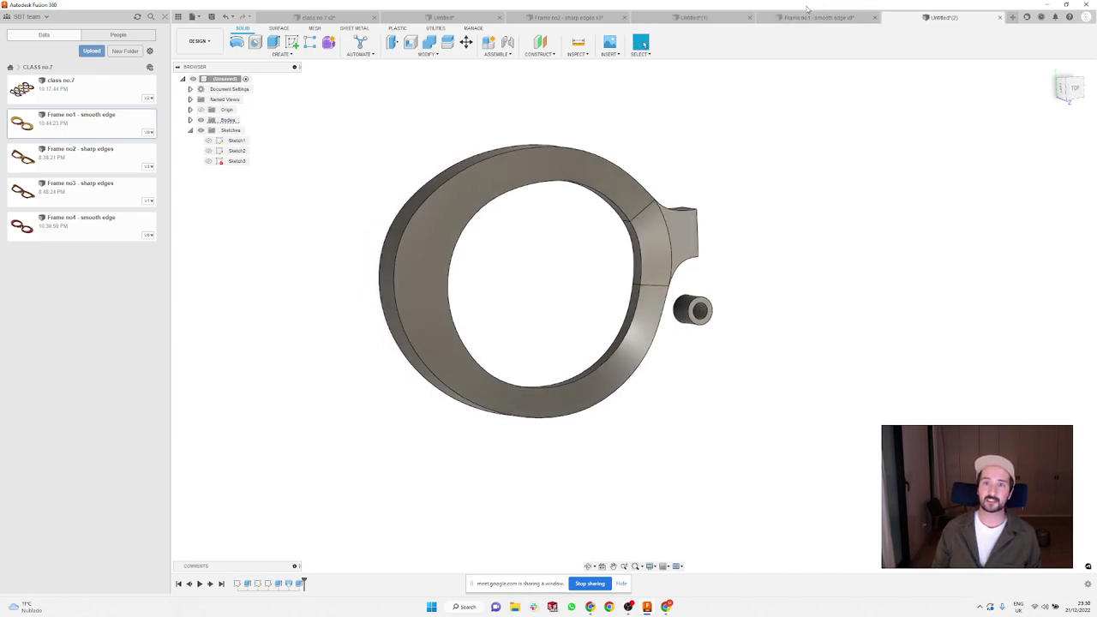
pyautogui.click(441, 17)
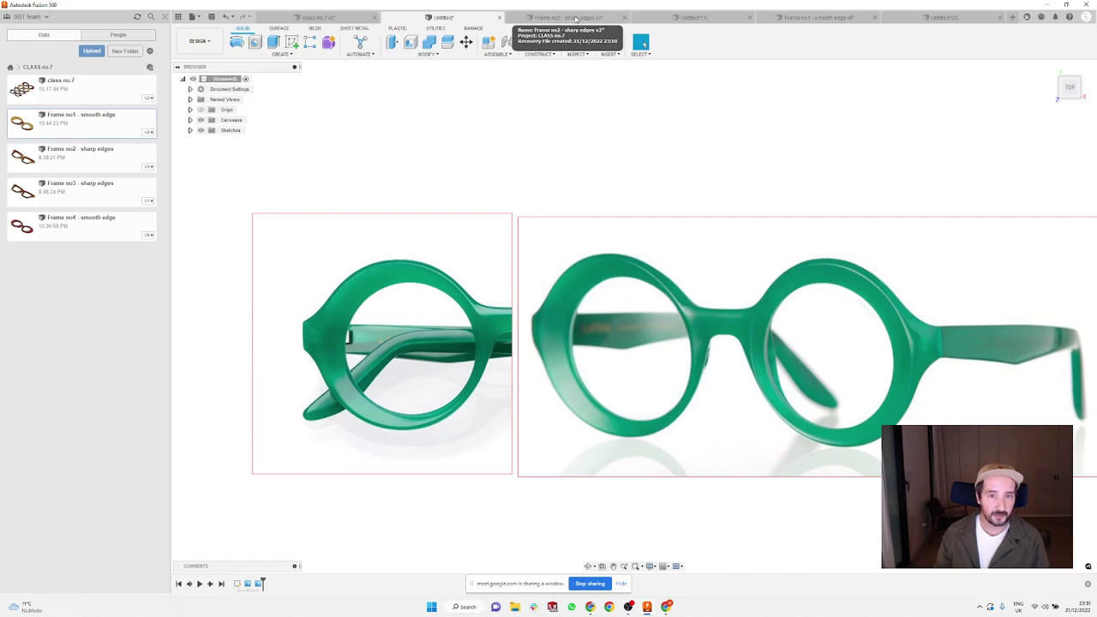
pyautogui.click(576, 17)
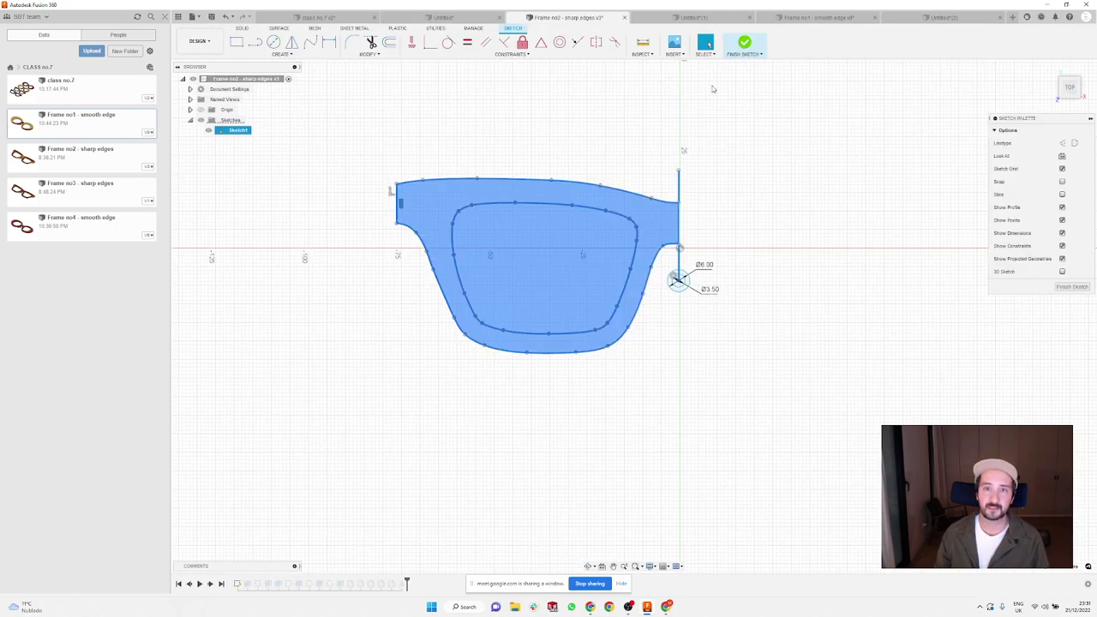
pyautogui.click(943, 17)
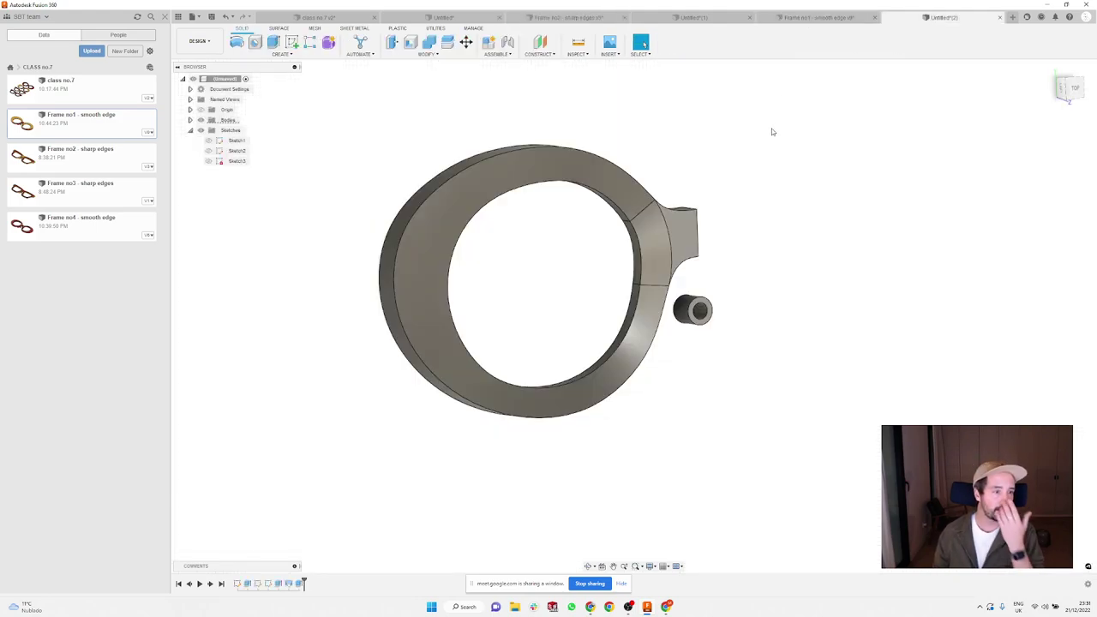
# Step: Sketch two separate lines across the rim beside the temple tab on the bottom plane
pyautogui.moveTo(744, 198)
pyautogui.keyDown('shift'); pyautogui.mouseDown(button='middle')
pyautogui.moveTo(776, 240)
pyautogui.moveTo(715, 213)
pyautogui.moveTo(747, 214)
pyautogui.moveTo(744, 198)
pyautogui.moveTo(717, 223)
pyautogui.moveTo(617, 152)
pyautogui.moveTo(631, 176)
pyautogui.moveTo(649, 160)
pyautogui.moveTo(637, 180)
pyautogui.mouseUp(button='middle'); pyautogui.keyUp('shift')
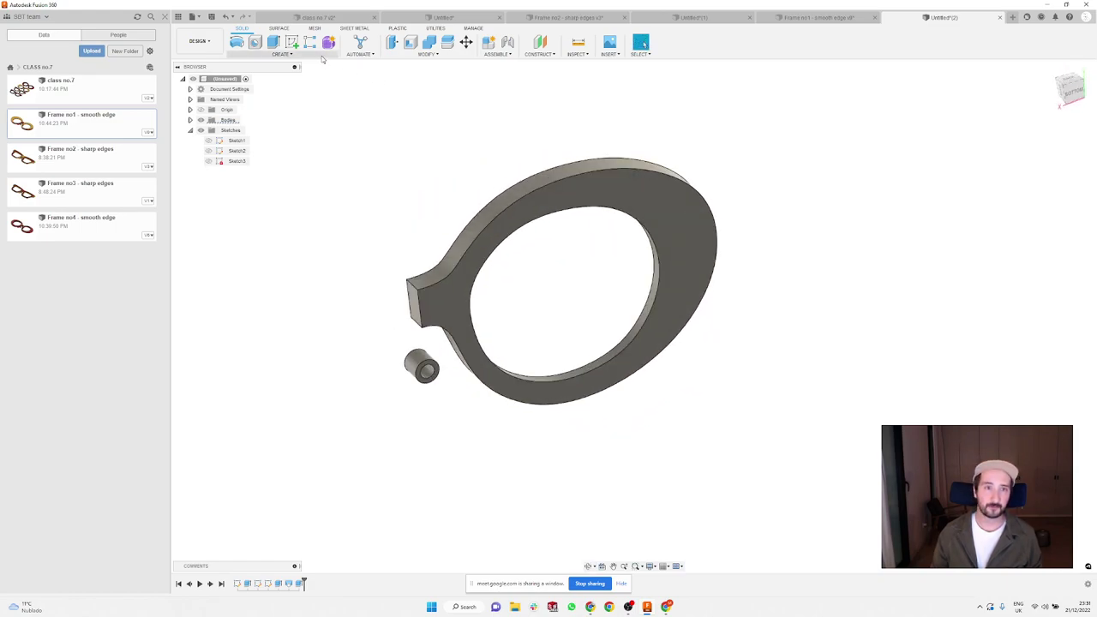
pyautogui.click(237, 42)
pyautogui.click(379, 318)
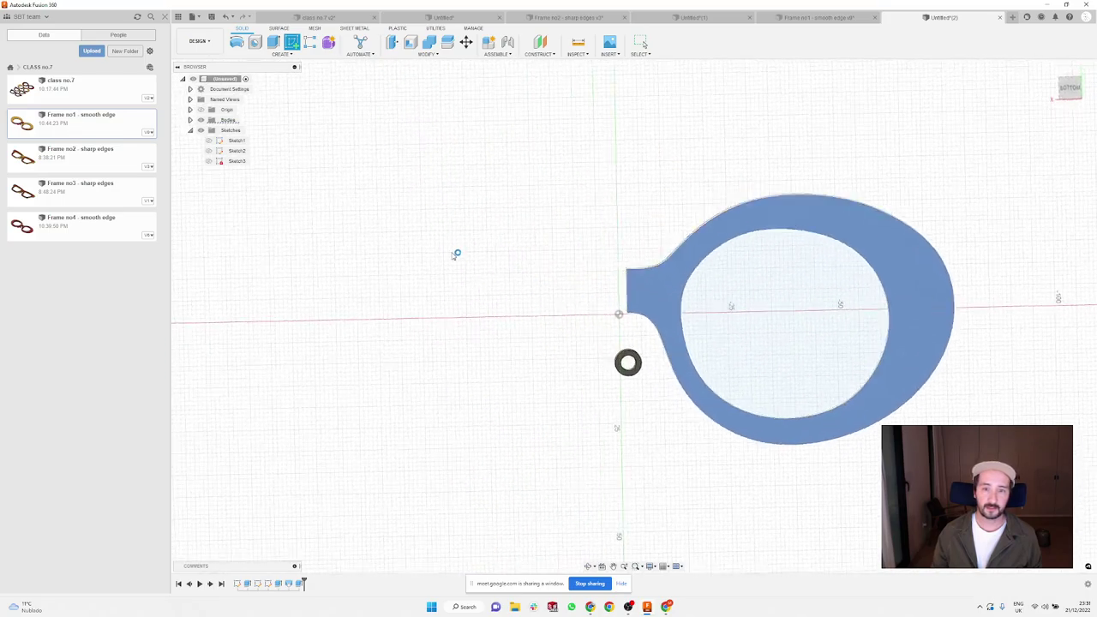
pyautogui.scroll(4, 789, 391)
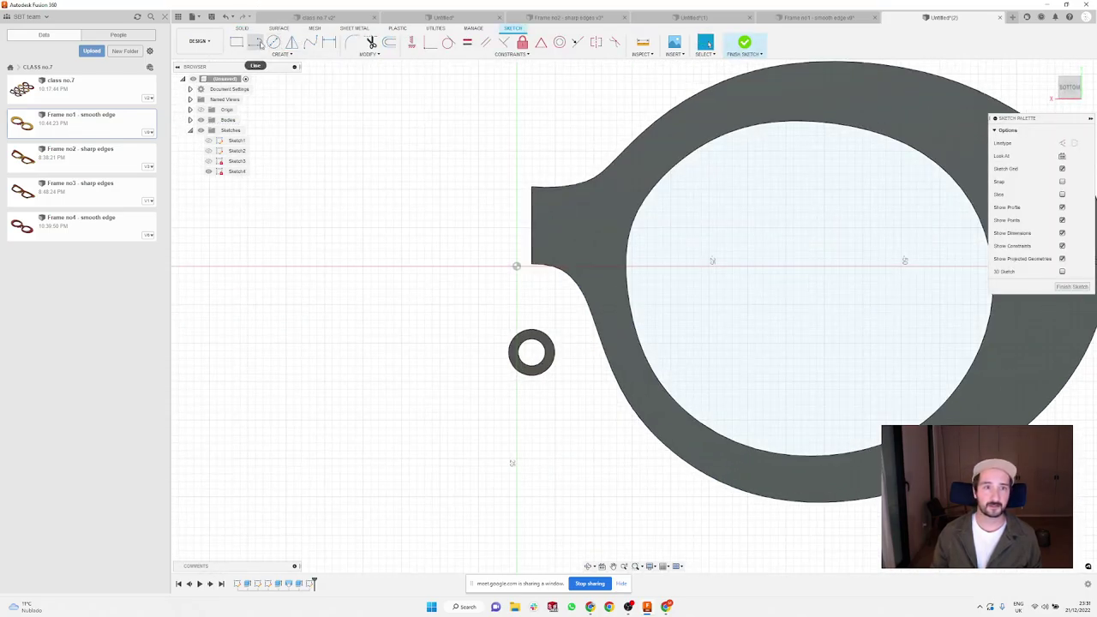
pyautogui.click(255, 42)
pyautogui.click(577, 284)
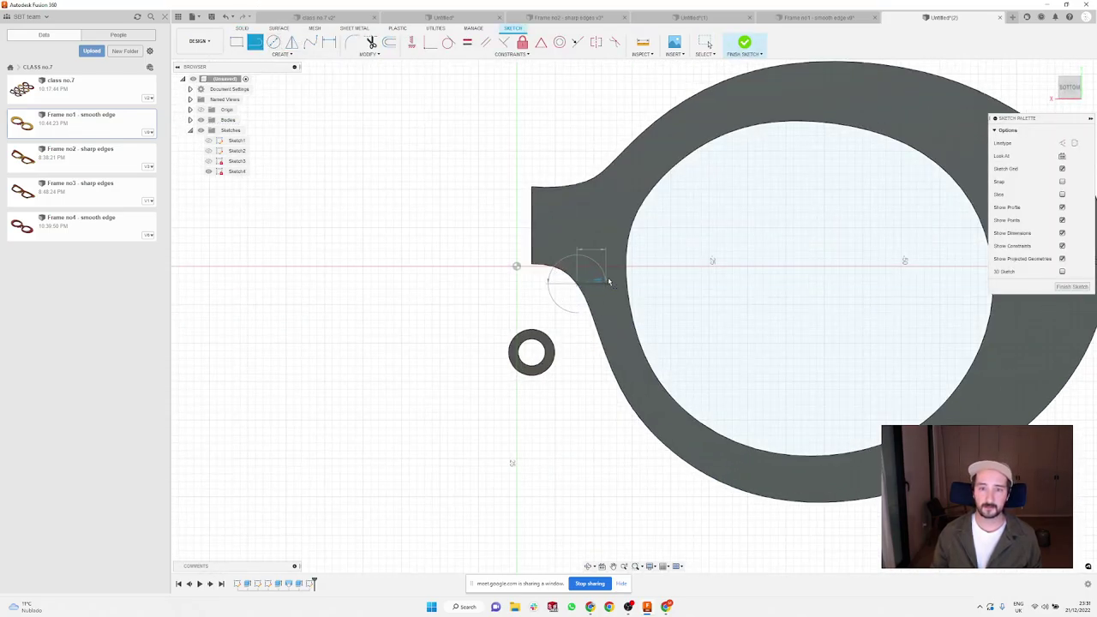
pyautogui.click(626, 272)
pyautogui.press('Escape')
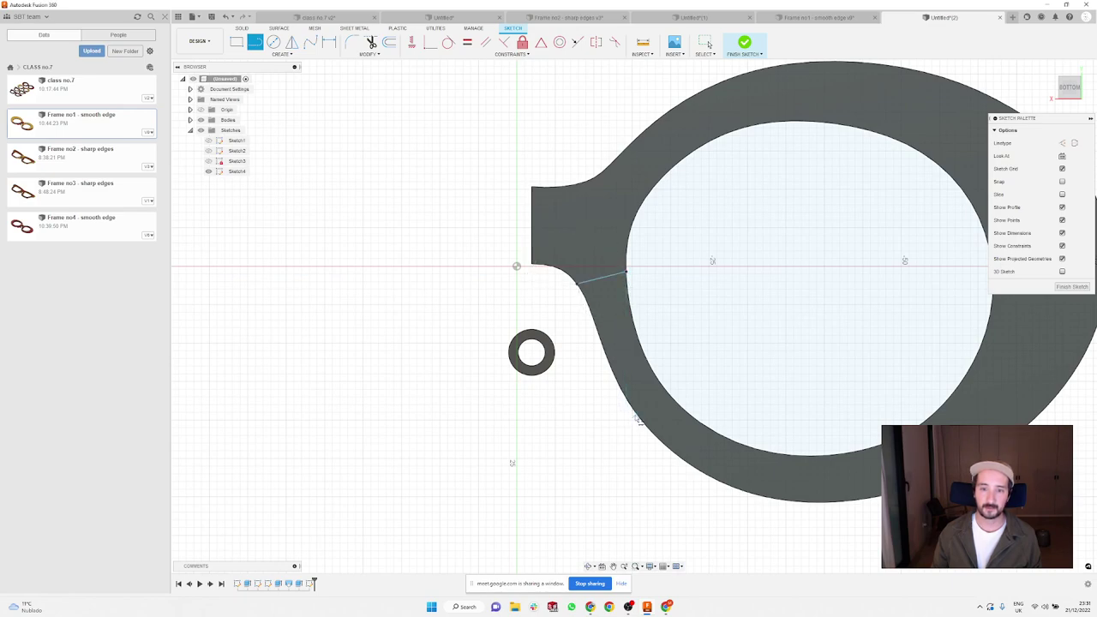
pyautogui.click(636, 414)
pyautogui.click(670, 396)
pyautogui.press('Escape')
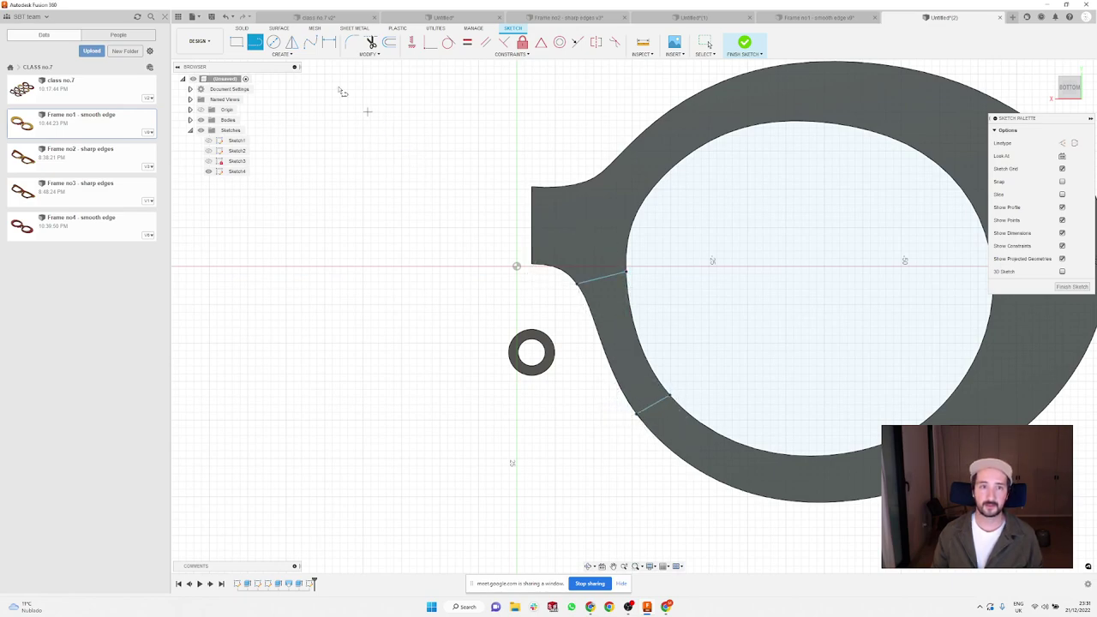
pyautogui.click(243, 28)
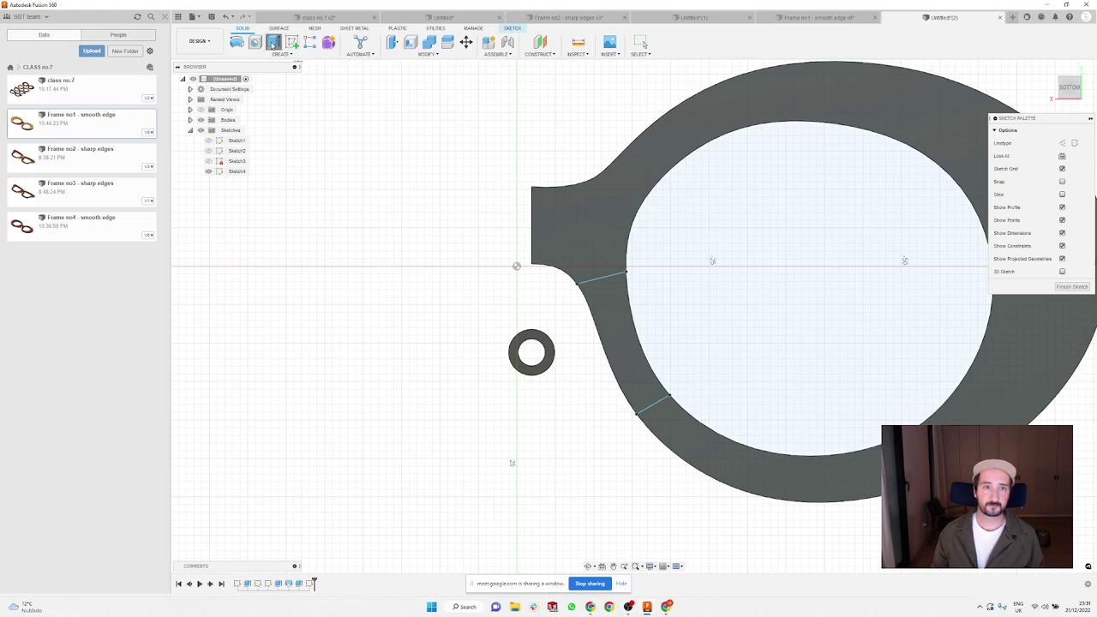
# Step: Extrude only the rim section between the two lines 4 mm with Join
pyautogui.click(273, 42)
pyautogui.click(614, 312)
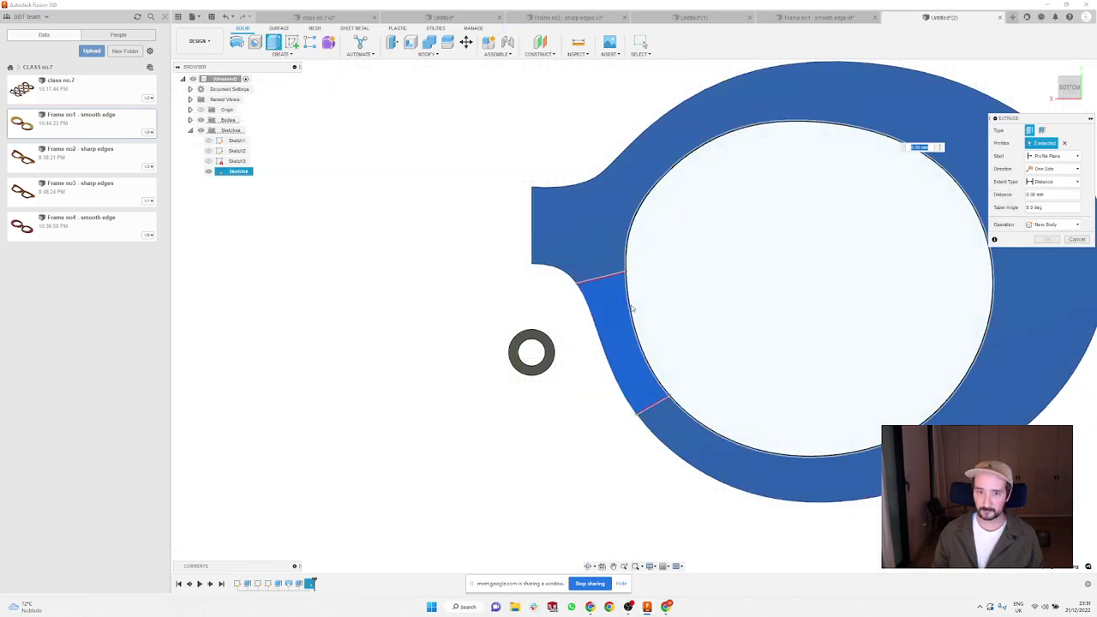
pyautogui.click(714, 246)
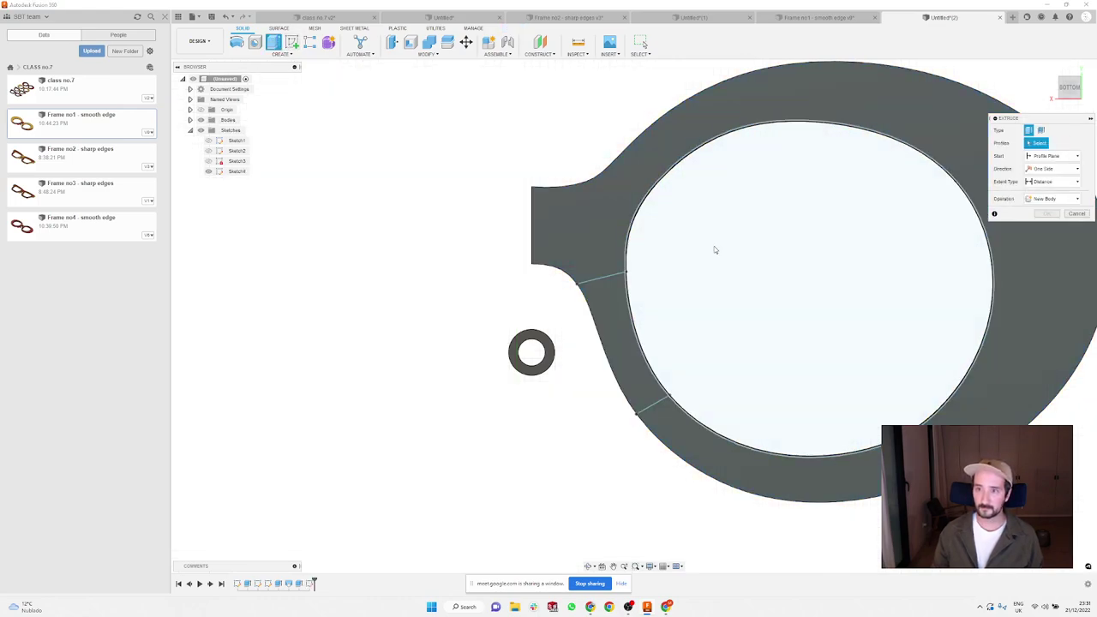
pyautogui.click(613, 311)
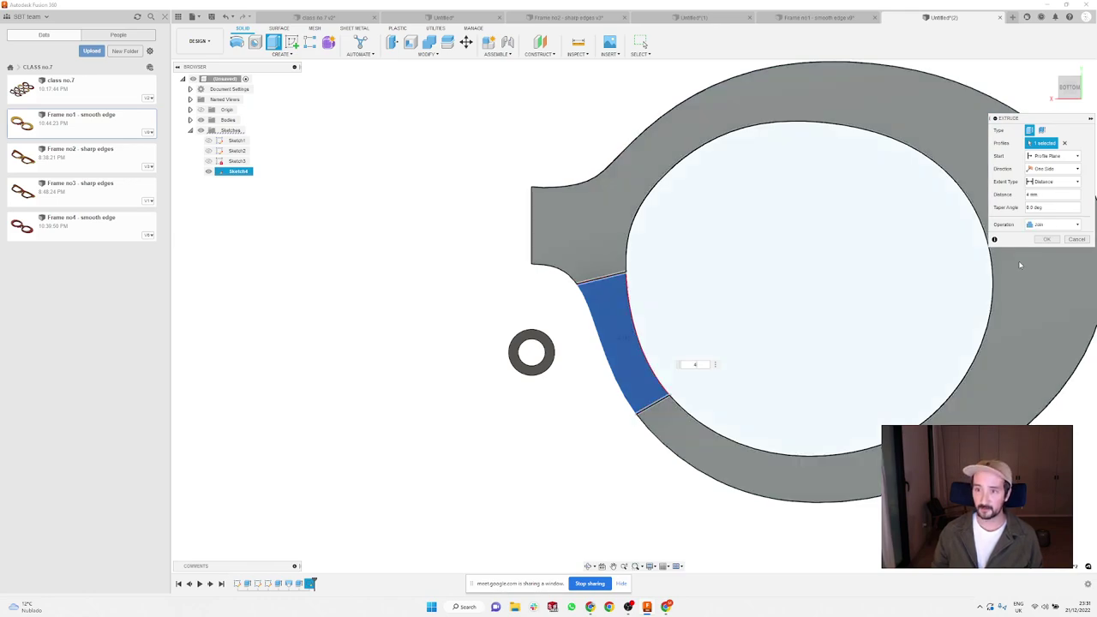
pyautogui.click(1046, 239)
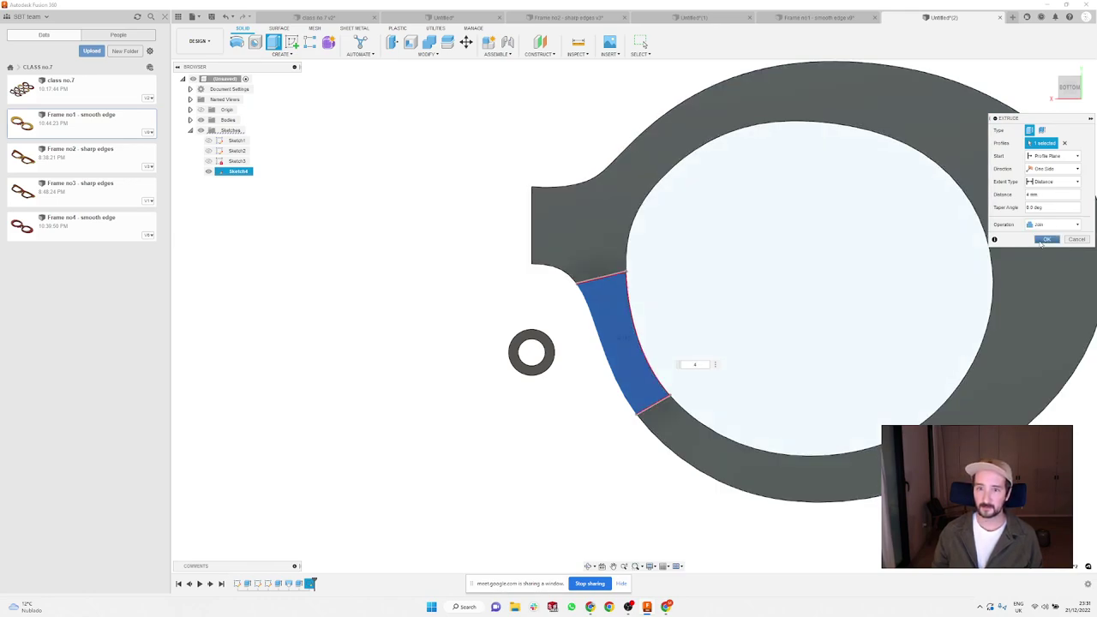
pyautogui.keyDown('shift'); pyautogui.moveTo(685, 278); pyautogui.dragTo(737, 272, button='middle'); pyautogui.keyUp('shift')
pyautogui.scroll(-3, 737, 275)
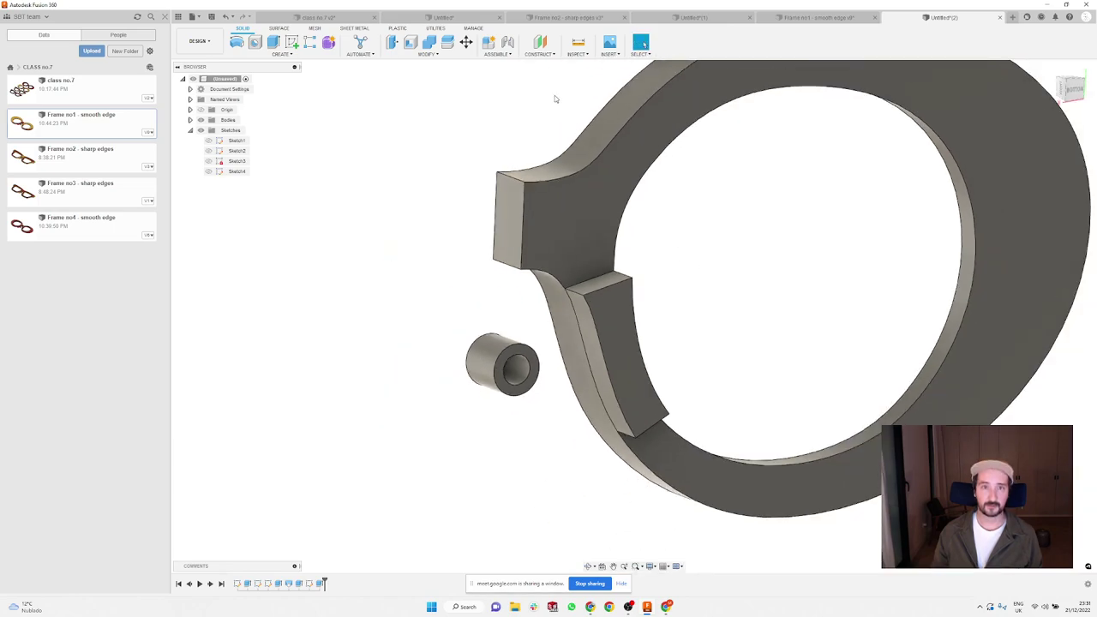
pyautogui.click(291, 54)
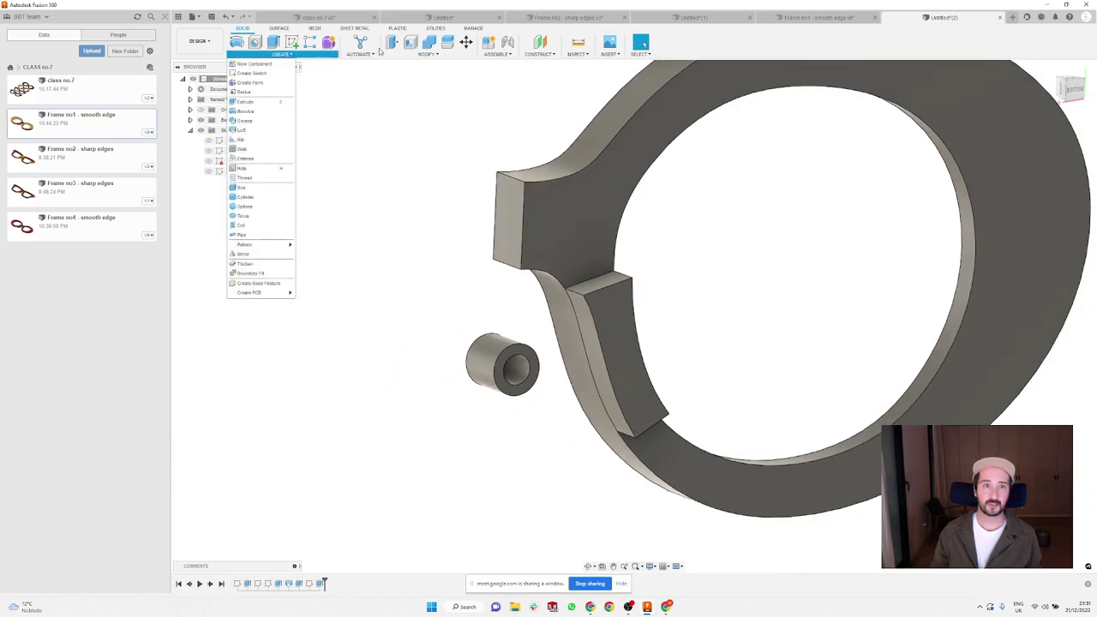
# Step: Fillet the strut's top and lower edges to blend the raised block into the rim
pyautogui.click(427, 54)
pyautogui.click(411, 78)
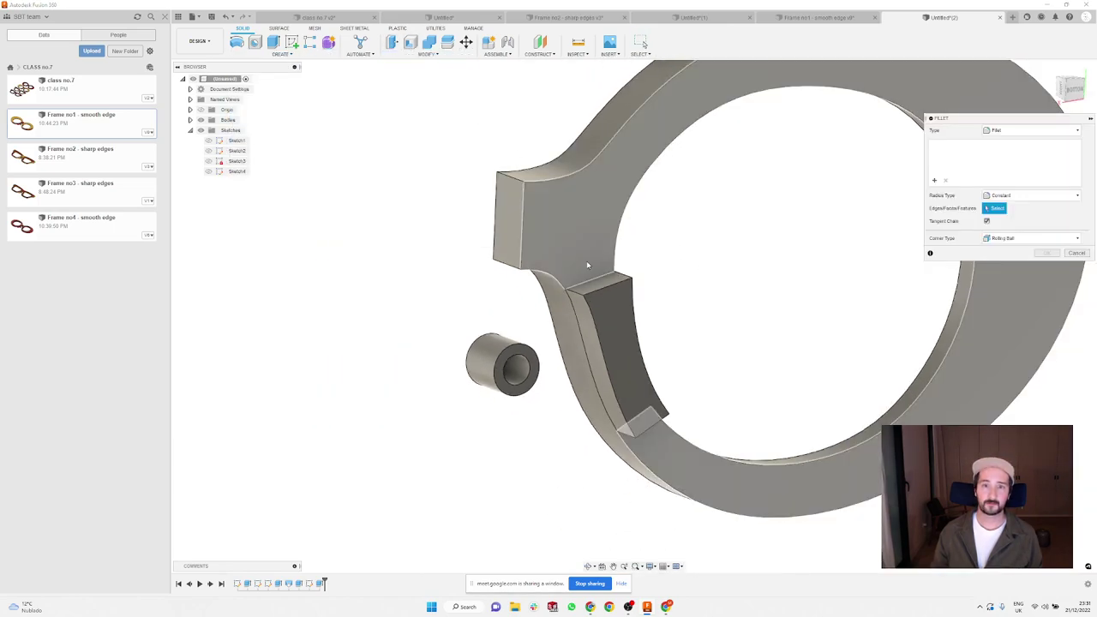
pyautogui.click(607, 284)
pyautogui.click(657, 426)
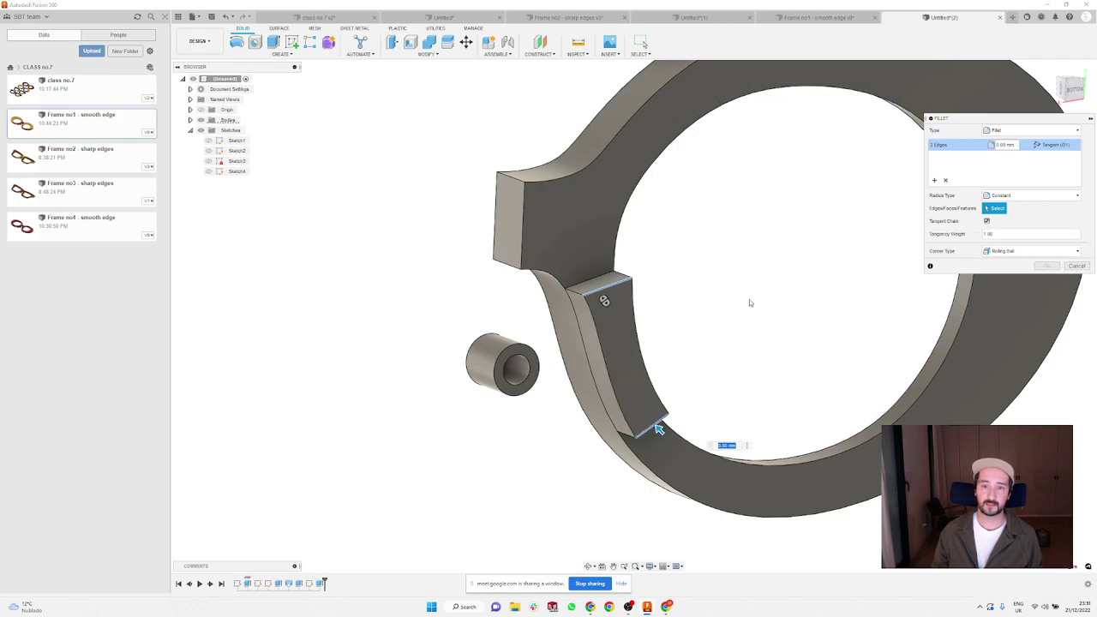
pyautogui.press('Return')
pyautogui.scroll(-3, 744, 302)
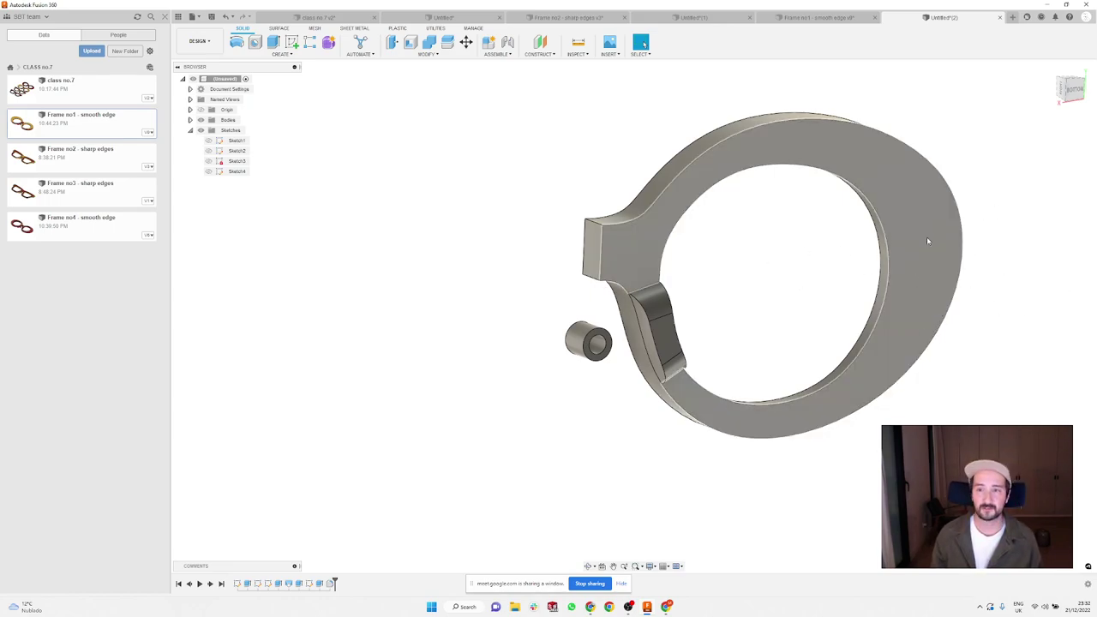
pyautogui.moveTo(928, 241)
pyautogui.keyDown('shift'); pyautogui.mouseDown(button='middle')
pyautogui.moveTo(723, 276)
pyautogui.moveTo(826, 263)
pyautogui.moveTo(836, 202)
pyautogui.moveTo(828, 237)
pyautogui.mouseUp(button='middle'); pyautogui.keyUp('shift')
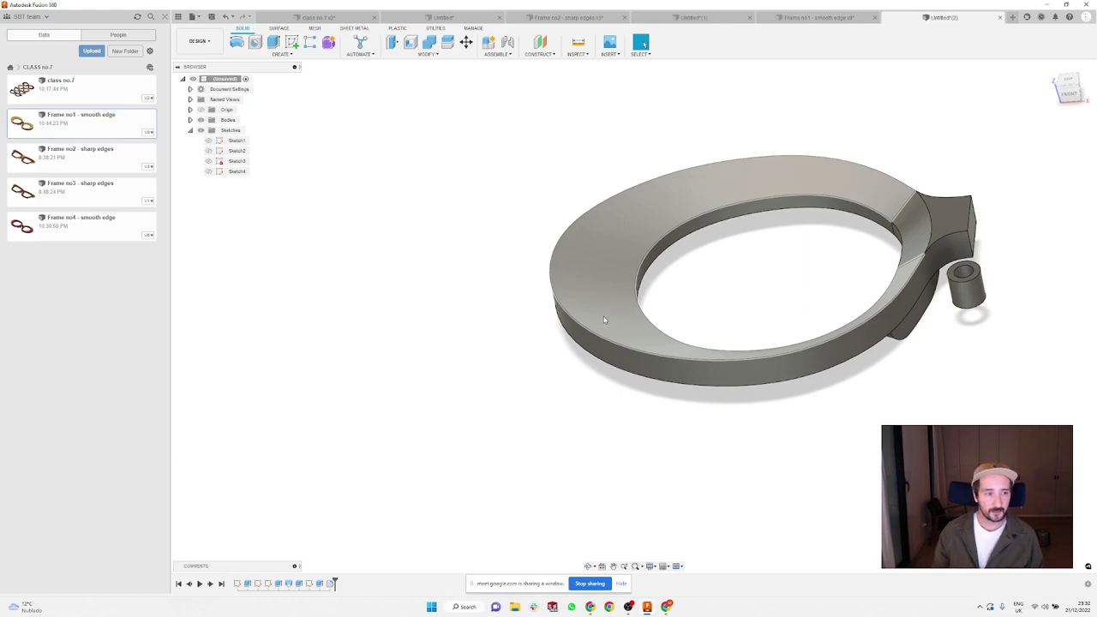
pyautogui.keyDown('shift'); pyautogui.moveTo(604, 305); pyautogui.dragTo(718, 346, button='middle'); pyautogui.keyUp('shift')
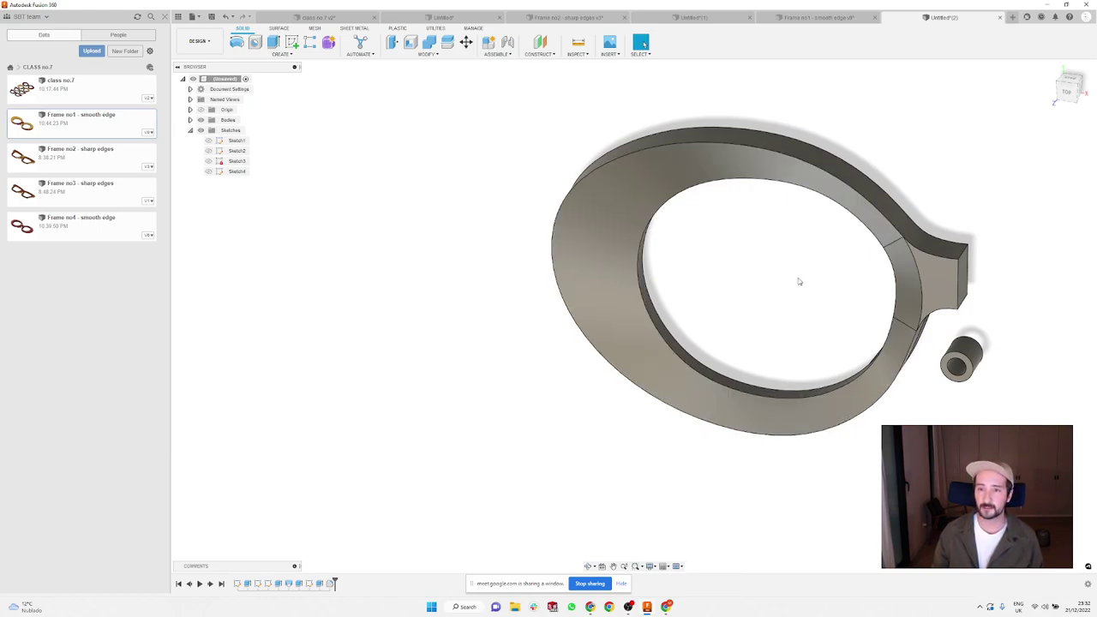
pyautogui.keyDown('shift'); pyautogui.moveTo(799, 281); pyautogui.dragTo(805, 252, button='middle'); pyautogui.keyUp('shift')
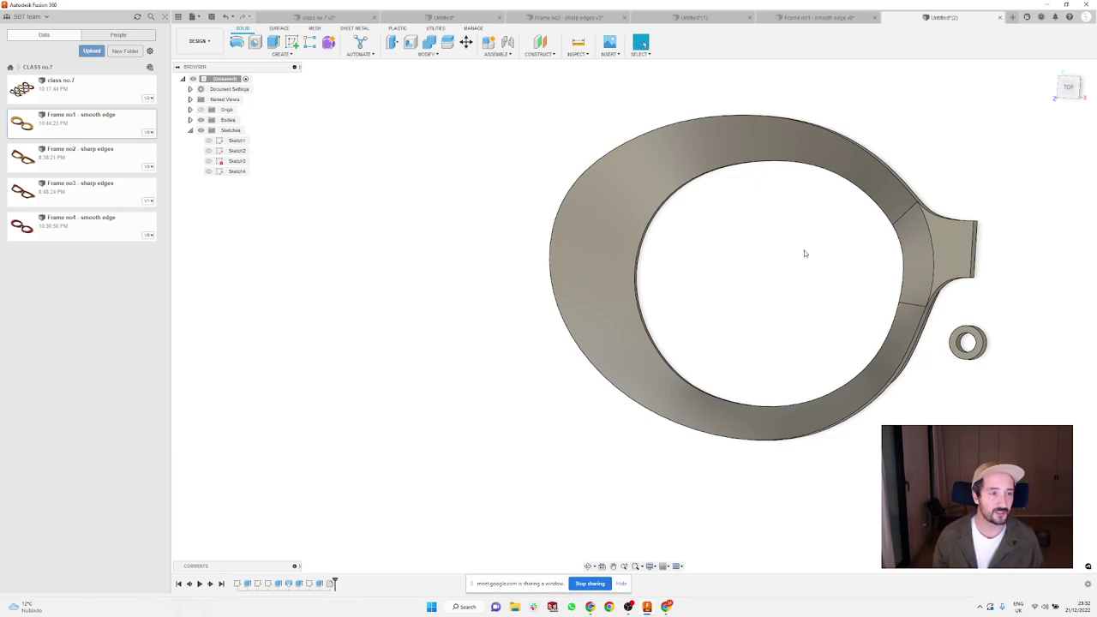
pyautogui.keyDown('shift'); pyautogui.moveTo(805, 254); pyautogui.dragTo(746, 257, button='middle'); pyautogui.keyUp('shift')
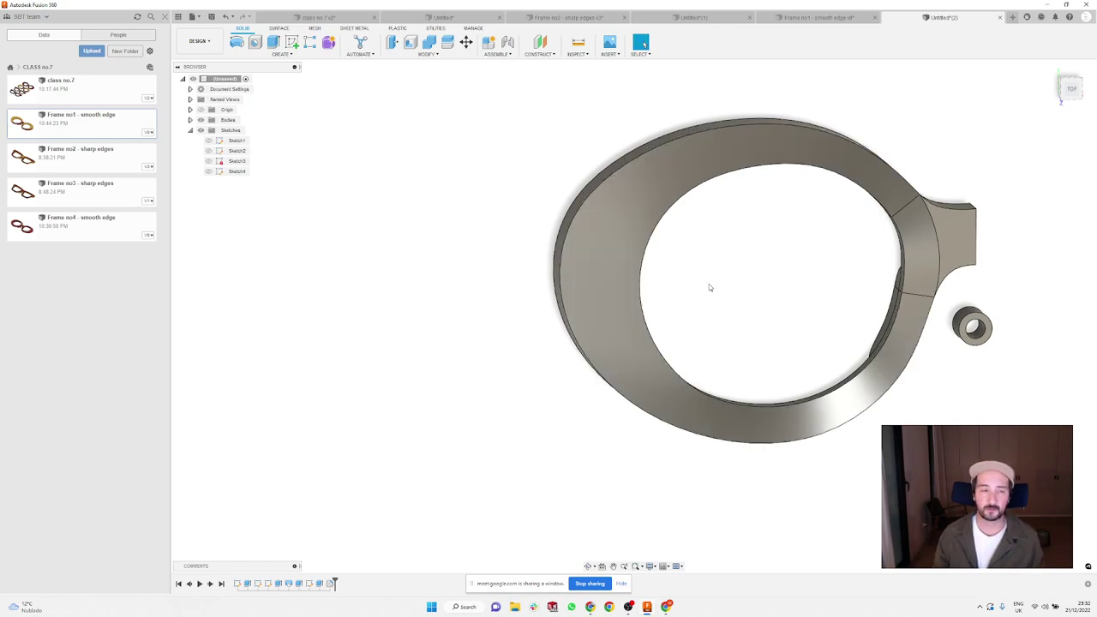
pyautogui.keyDown('shift'); pyautogui.moveTo(718, 297); pyautogui.dragTo(686, 248, button='middle'); pyautogui.keyUp('shift')
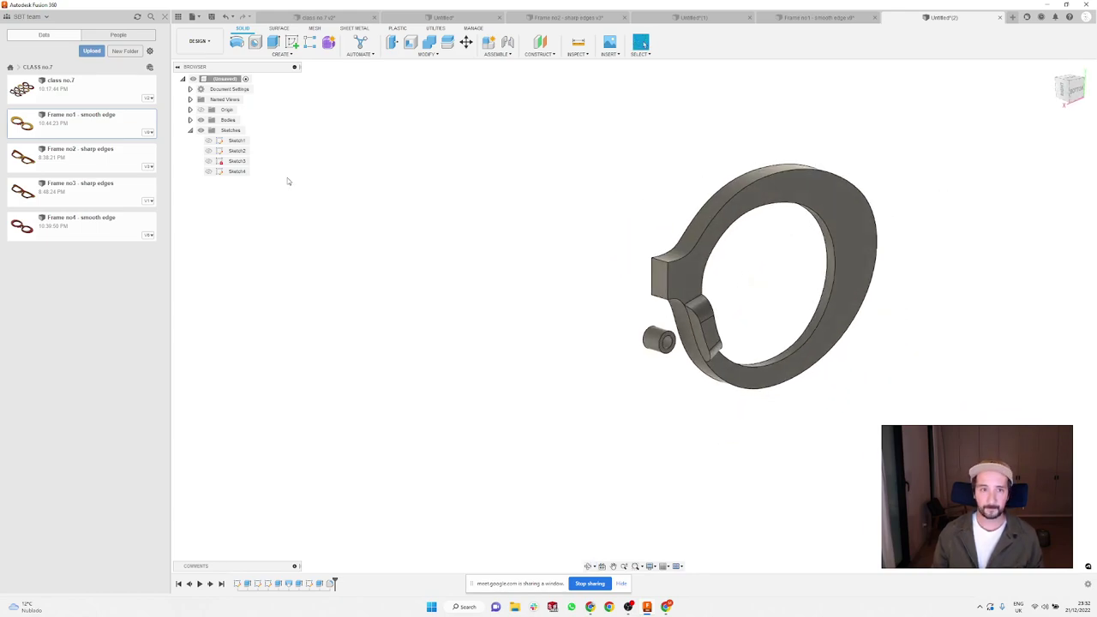
# Step: Mirror the ring body across the bridge block's end face to create the second lens ring
pyautogui.click(281, 54)
pyautogui.click(274, 254)
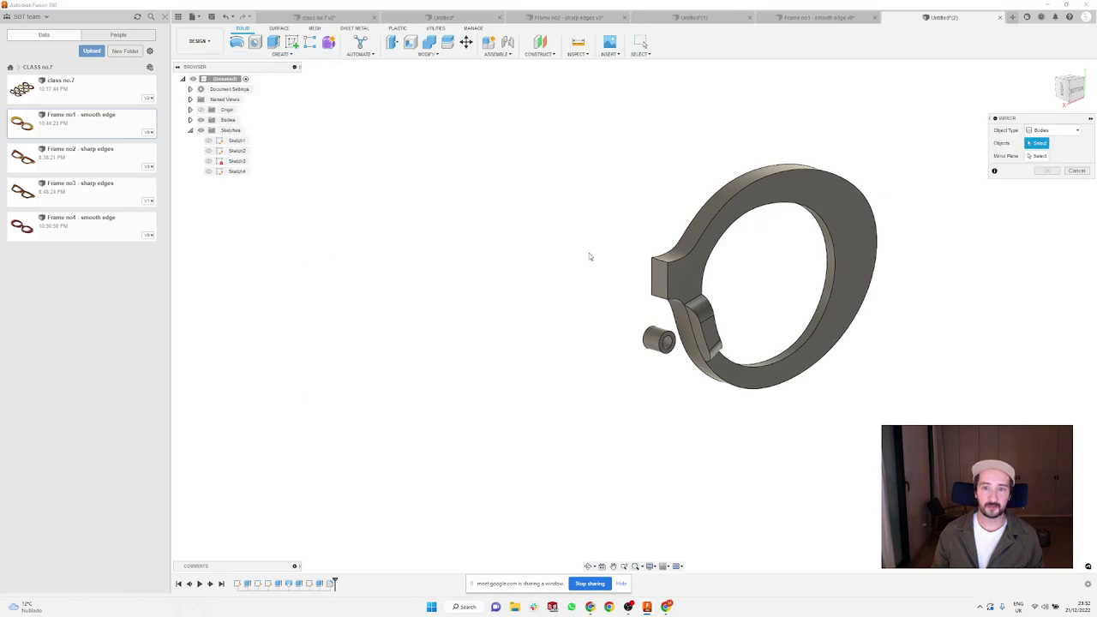
pyautogui.click(653, 278)
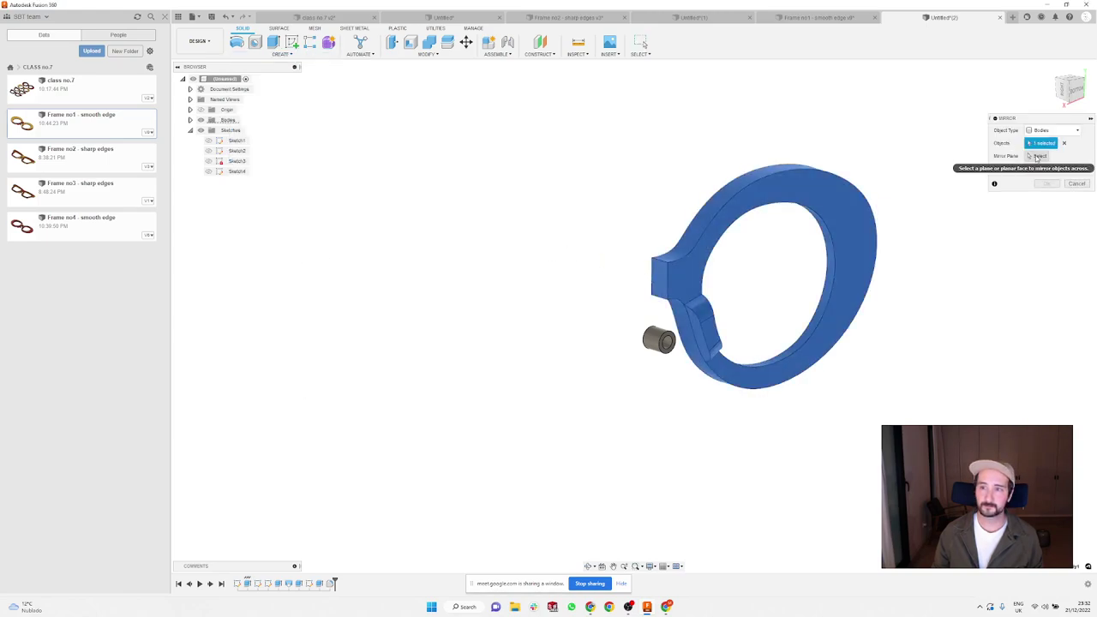
pyautogui.click(1008, 155)
pyautogui.scroll(5, 677, 279)
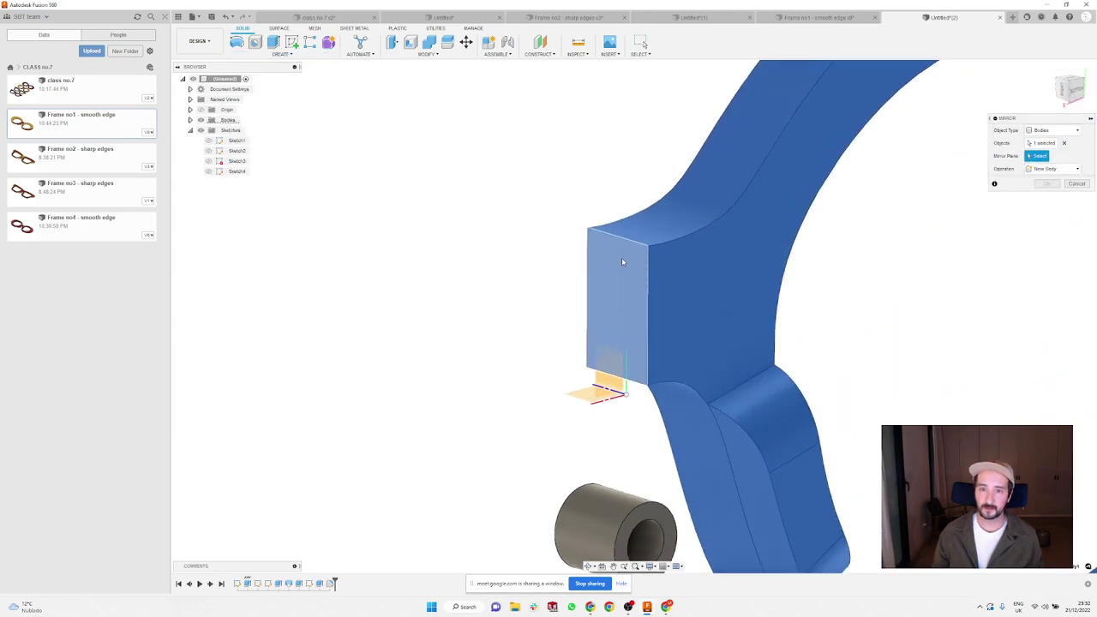
pyautogui.click(621, 257)
pyautogui.click(1049, 184)
pyautogui.scroll(-10, 600, 180)
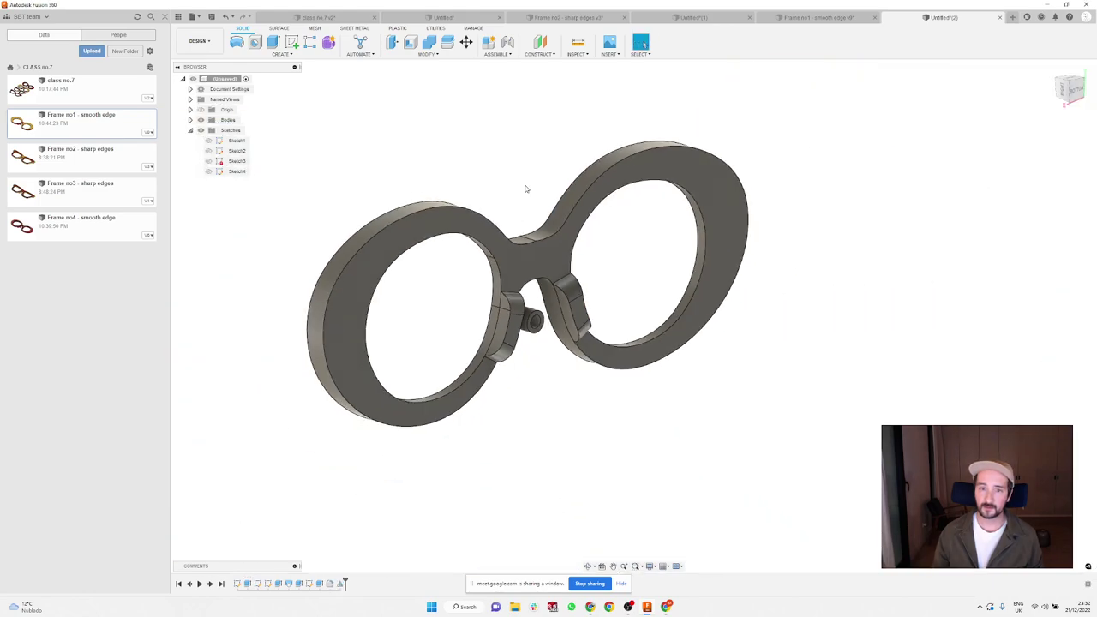
pyautogui.keyDown('shift'); pyautogui.moveTo(526, 186); pyautogui.dragTo(626, 204, button='middle'); pyautogui.keyUp('shift')
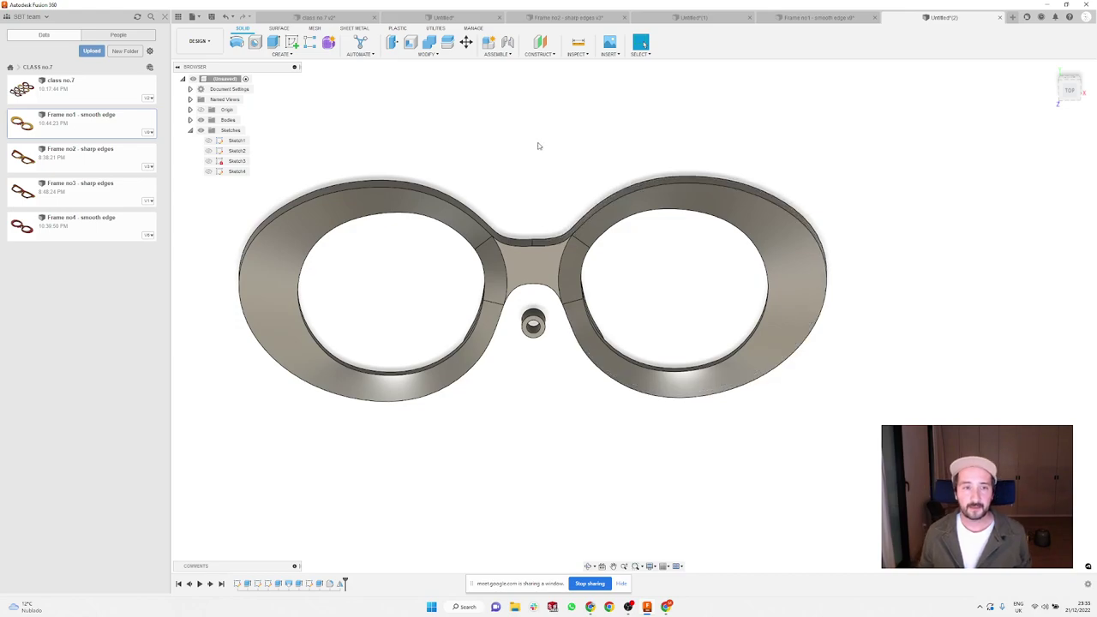
pyautogui.scroll(-2, 542, 163)
pyautogui.moveTo(544, 174)
pyautogui.keyDown('shift'); pyautogui.mouseDown(button='middle')
pyautogui.moveTo(514, 157)
pyautogui.moveTo(443, 182)
pyautogui.moveTo(465, 169)
pyautogui.mouseUp(button='middle'); pyautogui.keyUp('shift')
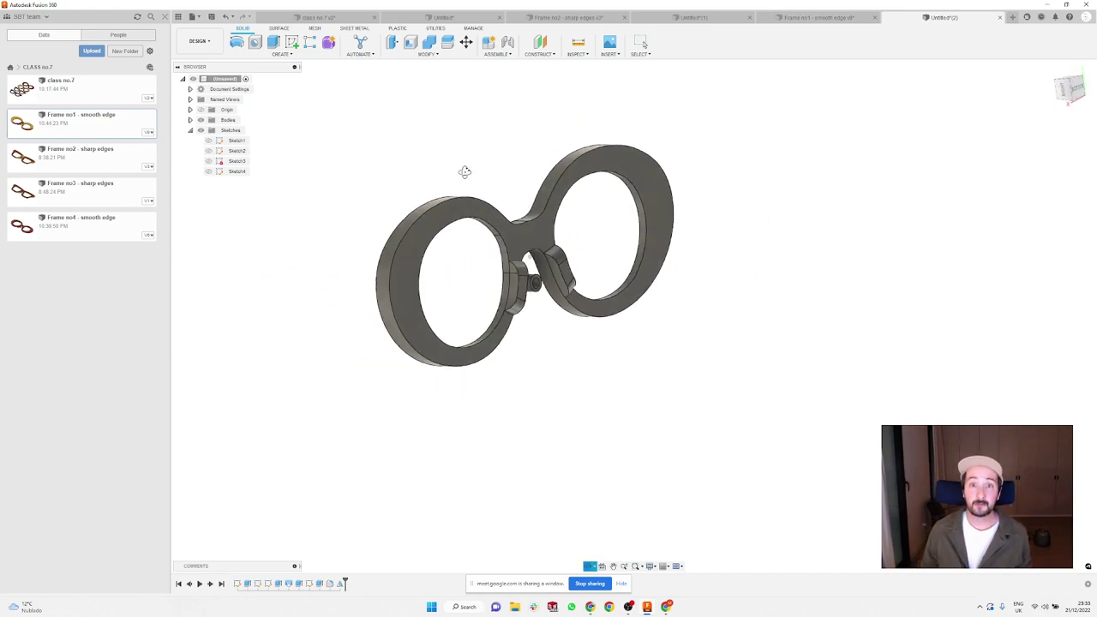
pyautogui.click(821, 17)
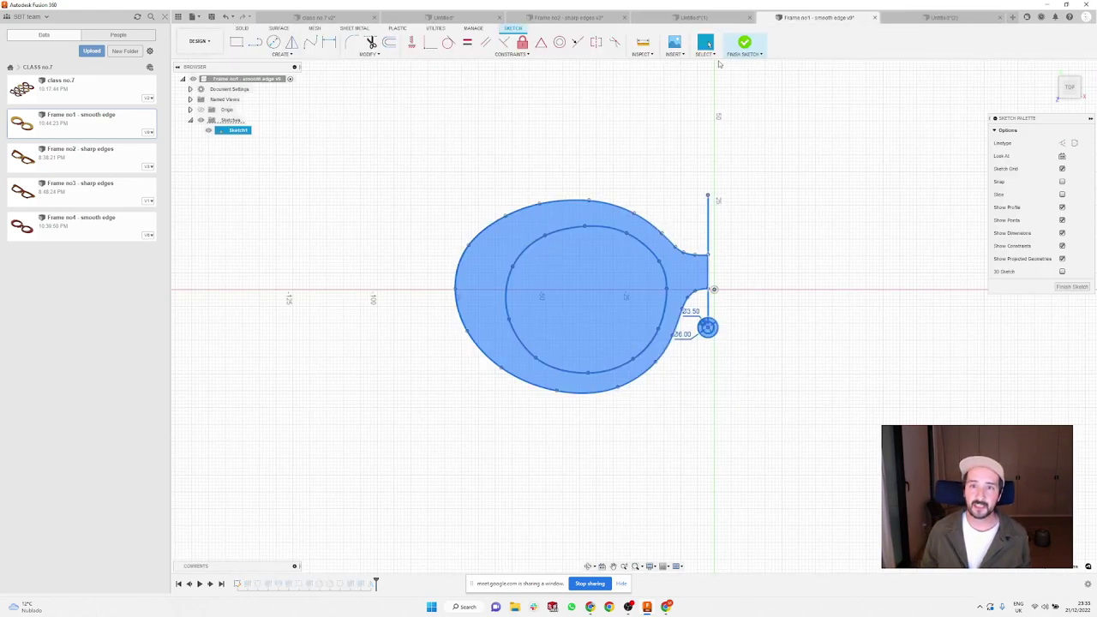
pyautogui.click(695, 17)
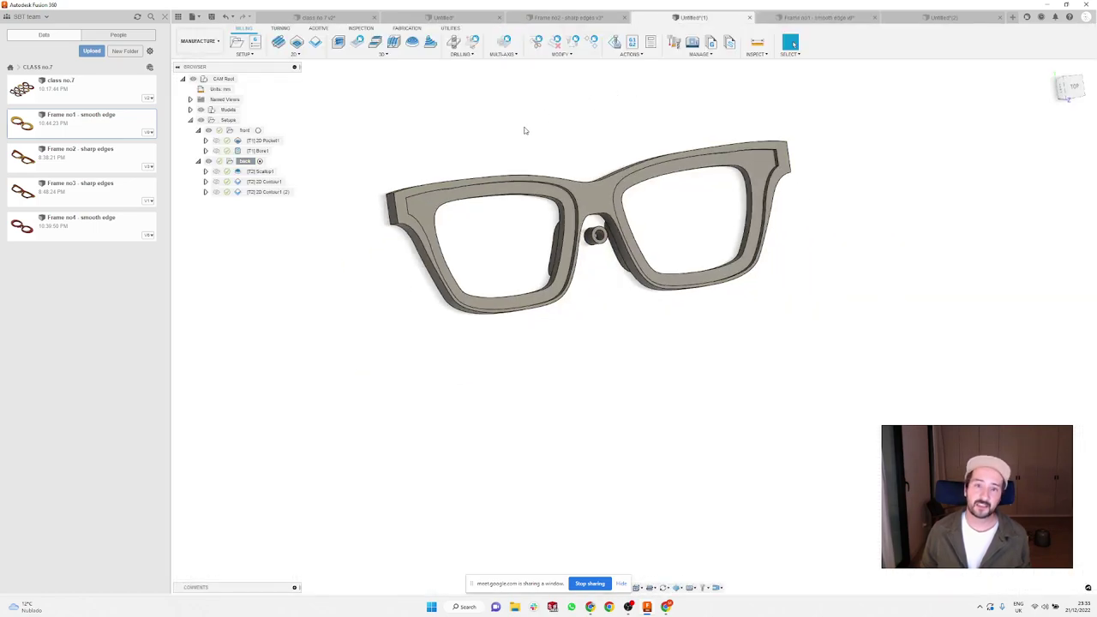
pyautogui.keyDown('shift'); pyautogui.moveTo(525, 130); pyautogui.dragTo(678, 156, button='middle'); pyautogui.keyUp('shift')
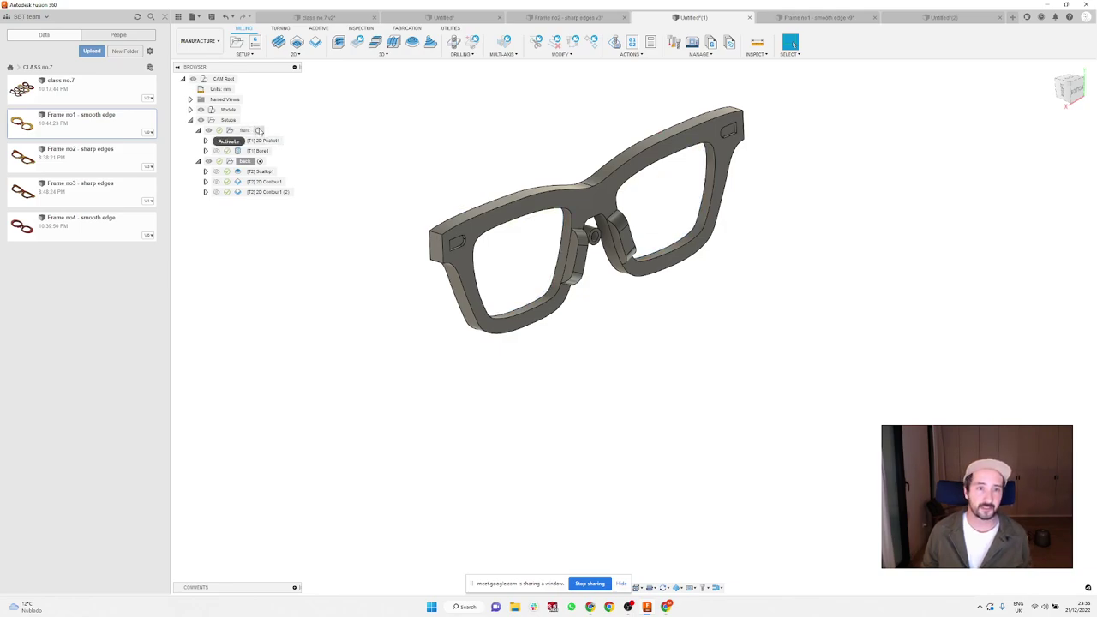
pyautogui.click(259, 130)
pyautogui.keyDown('ctrl'); pyautogui.click(245, 161); pyautogui.keyUp('ctrl')
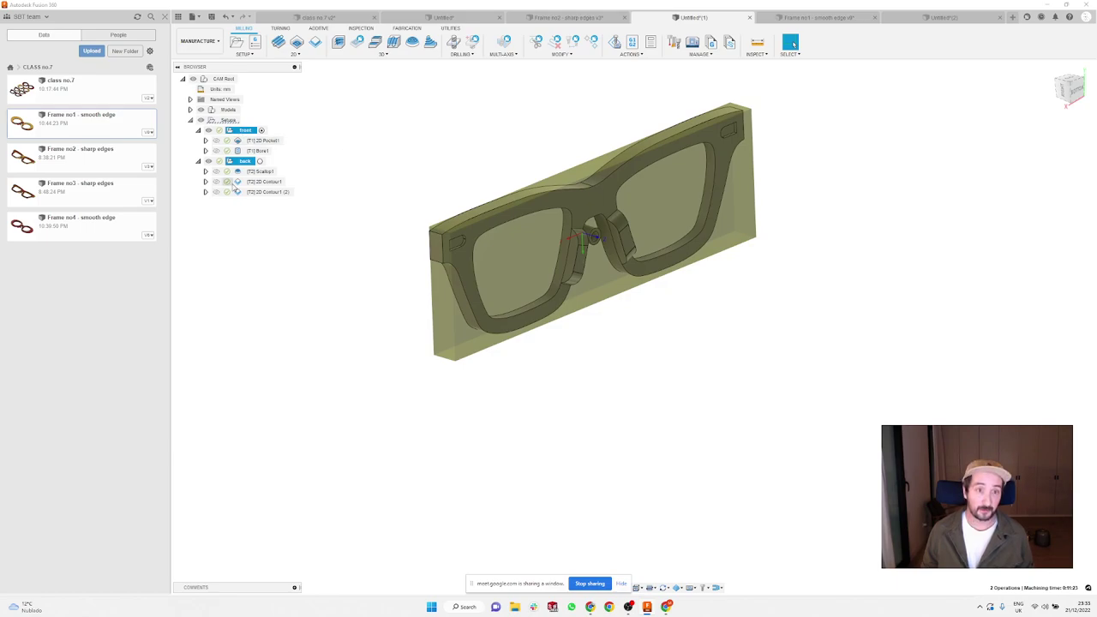
pyautogui.click(946, 21)
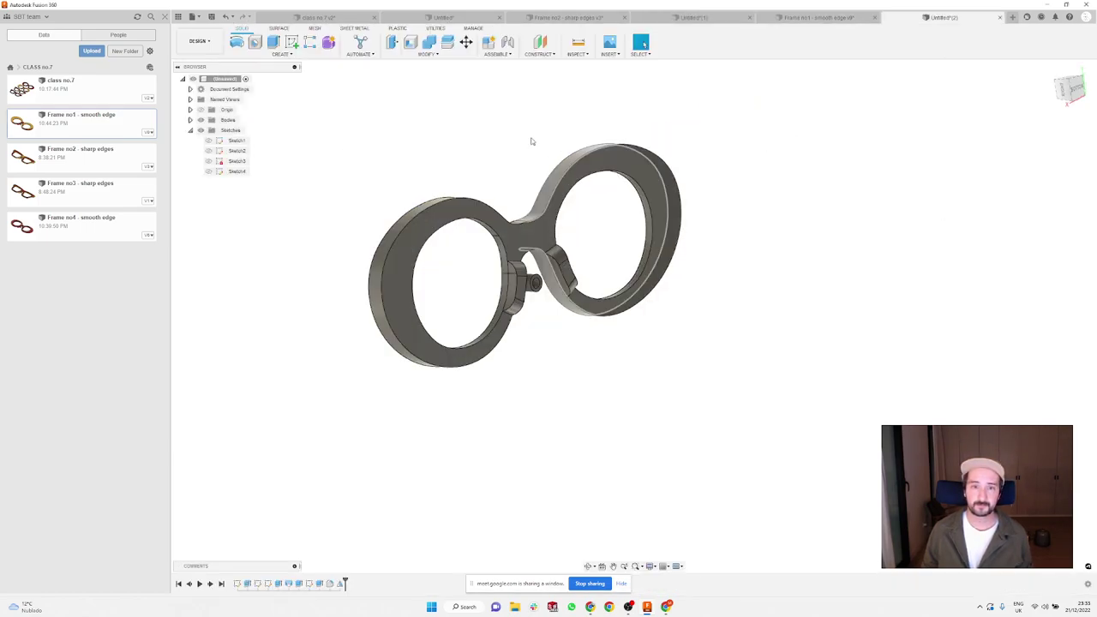
# Step: Switch to the Manufacture workspace and expand Setups to select the front setup
pyautogui.click(215, 44)
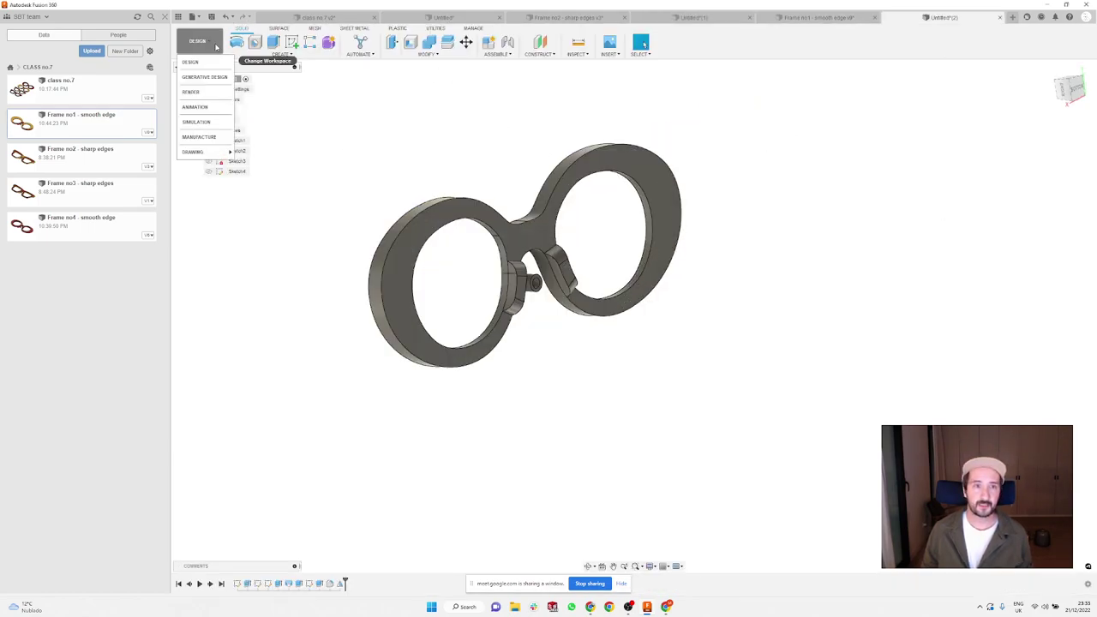
pyautogui.click(198, 137)
pyautogui.click(228, 120)
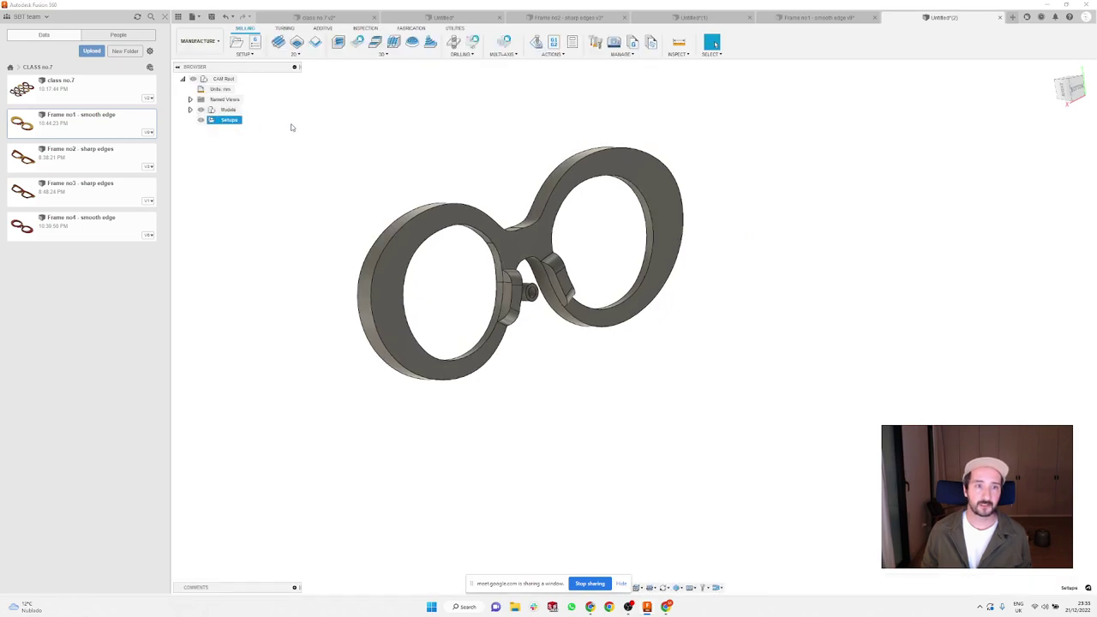
pyautogui.click(426, 163)
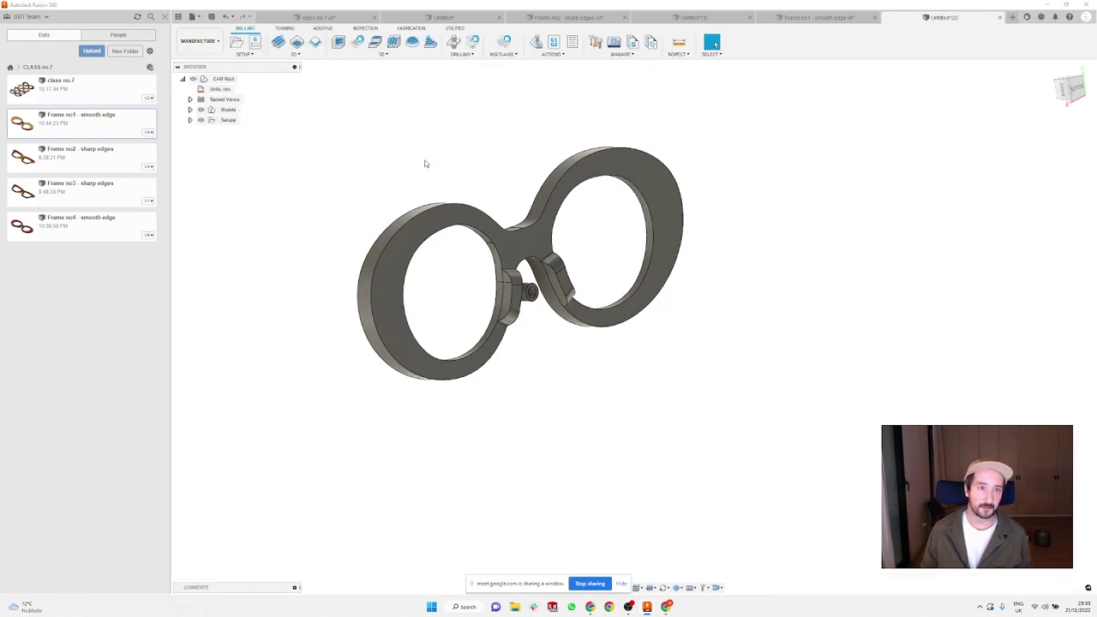
pyautogui.click(190, 120)
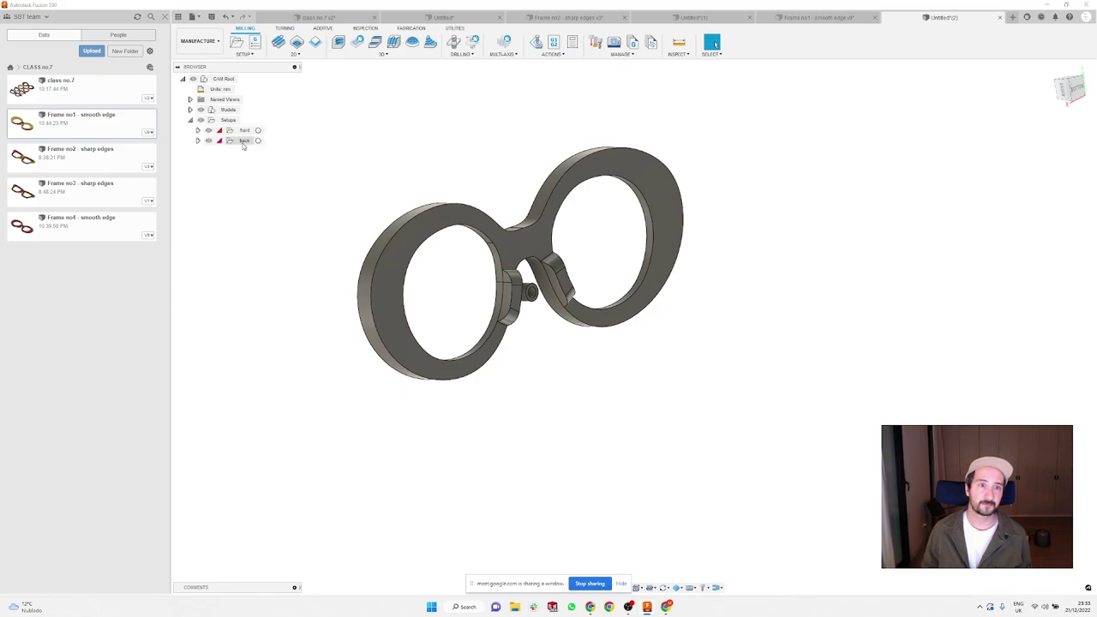
pyautogui.click(244, 130)
pyautogui.keyDown('shift'); pyautogui.moveTo(366, 176); pyautogui.dragTo(468, 150, button='middle'); pyautogui.keyUp('shift')
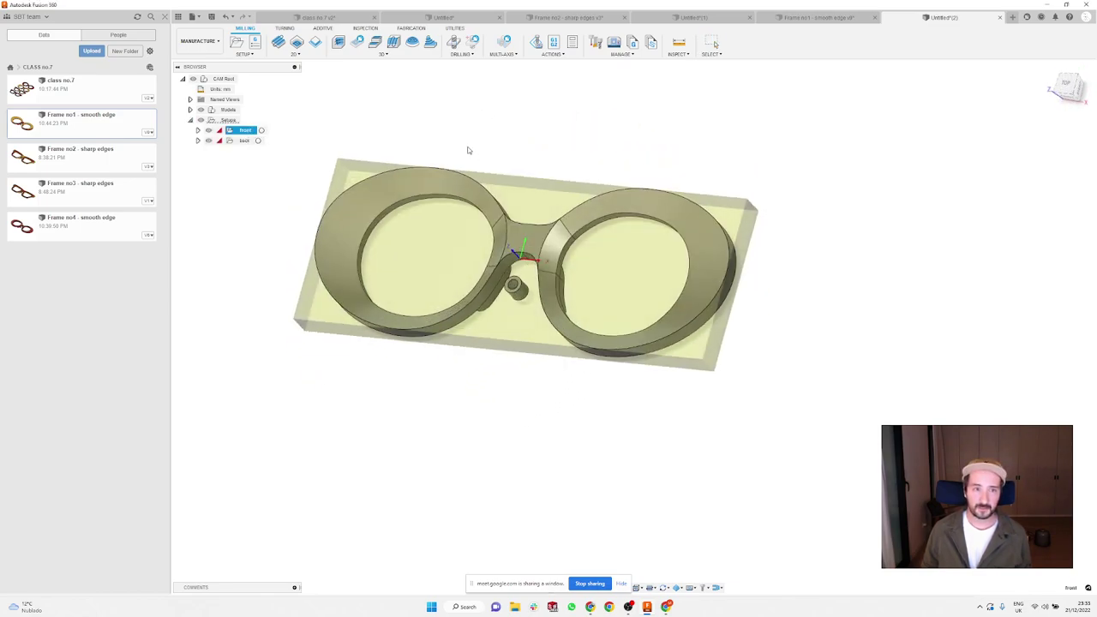
# Step: Edit the front setup so both glasses-frame bodies form its model
pyautogui.rightClick(246, 137)
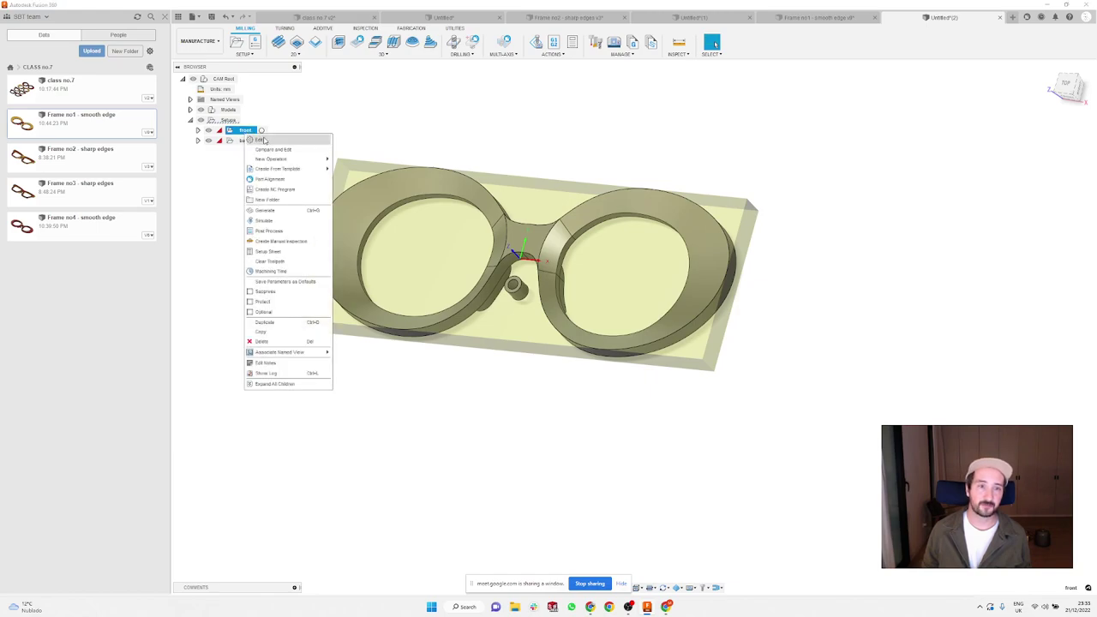
pyautogui.click(261, 140)
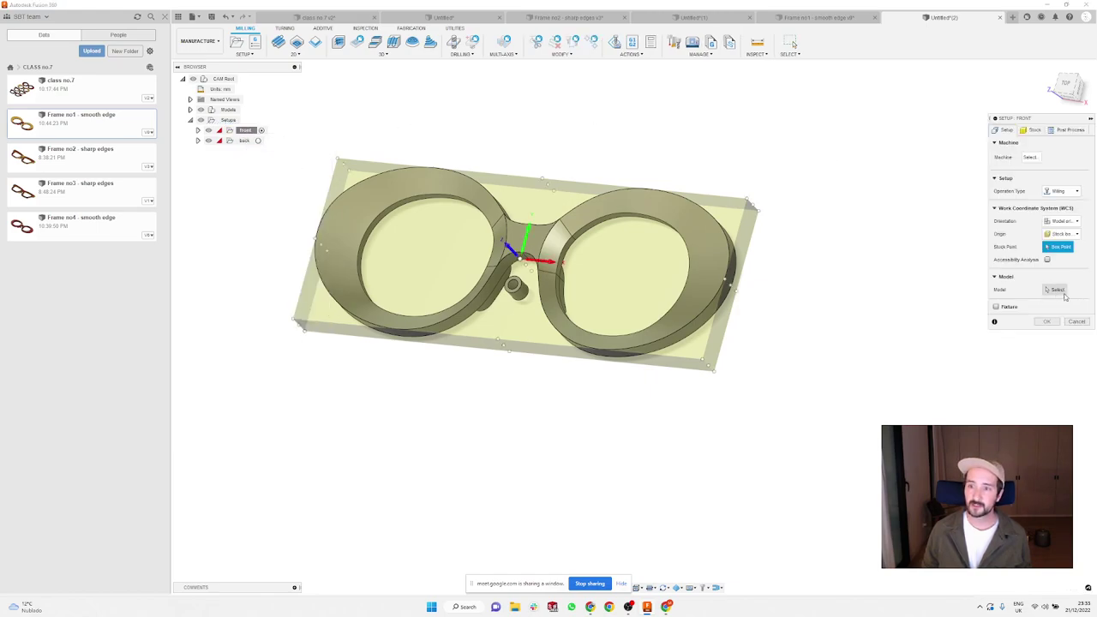
pyautogui.click(629, 201)
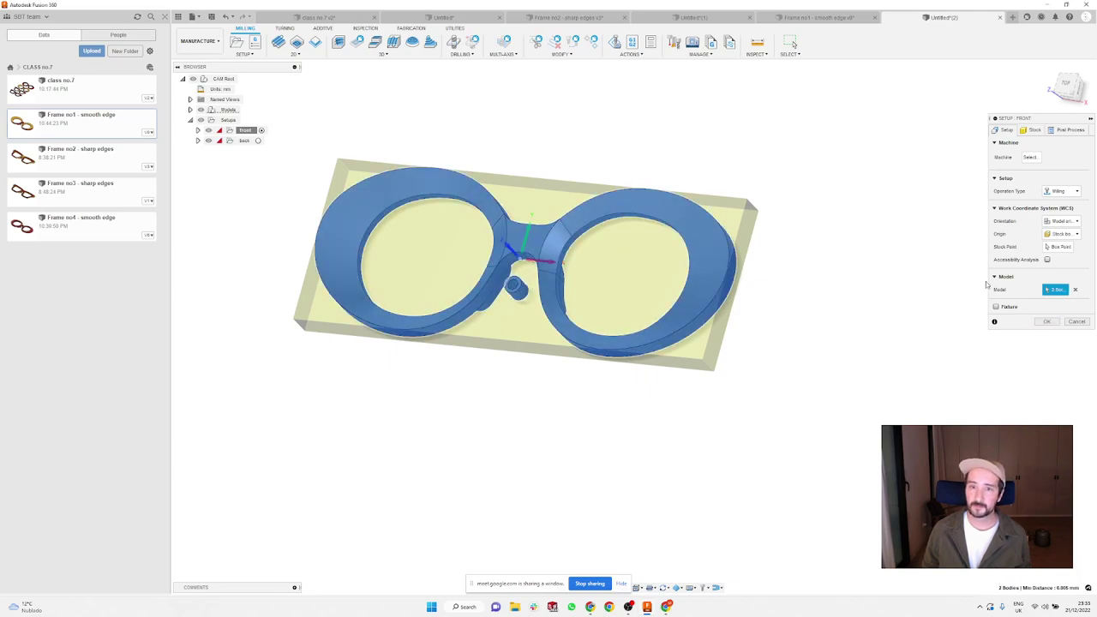
pyautogui.keyDown('shift'); pyautogui.moveTo(643, 273); pyautogui.dragTo(631, 240, button='middle'); pyautogui.keyUp('shift')
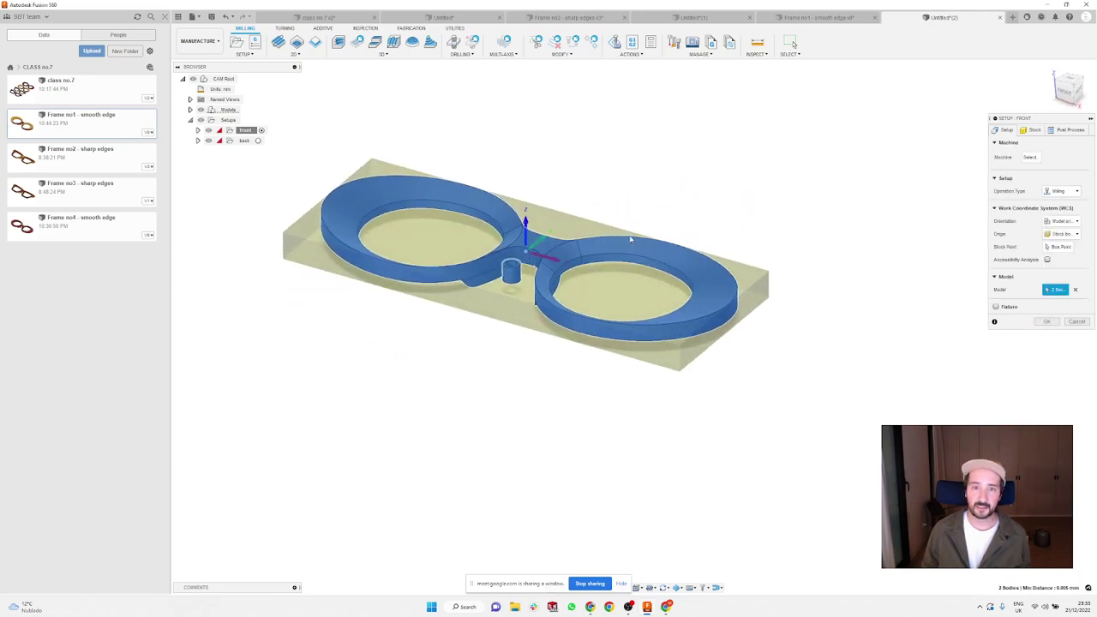
pyautogui.scroll(3, 631, 240)
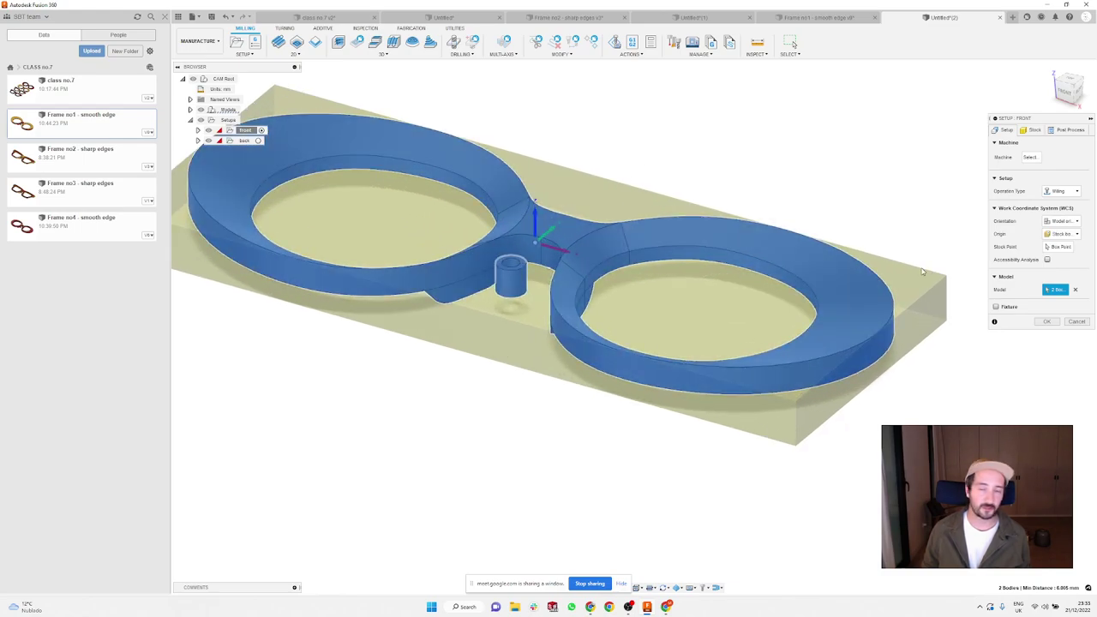
pyautogui.click(1047, 321)
pyautogui.scroll(-3, 686, 172)
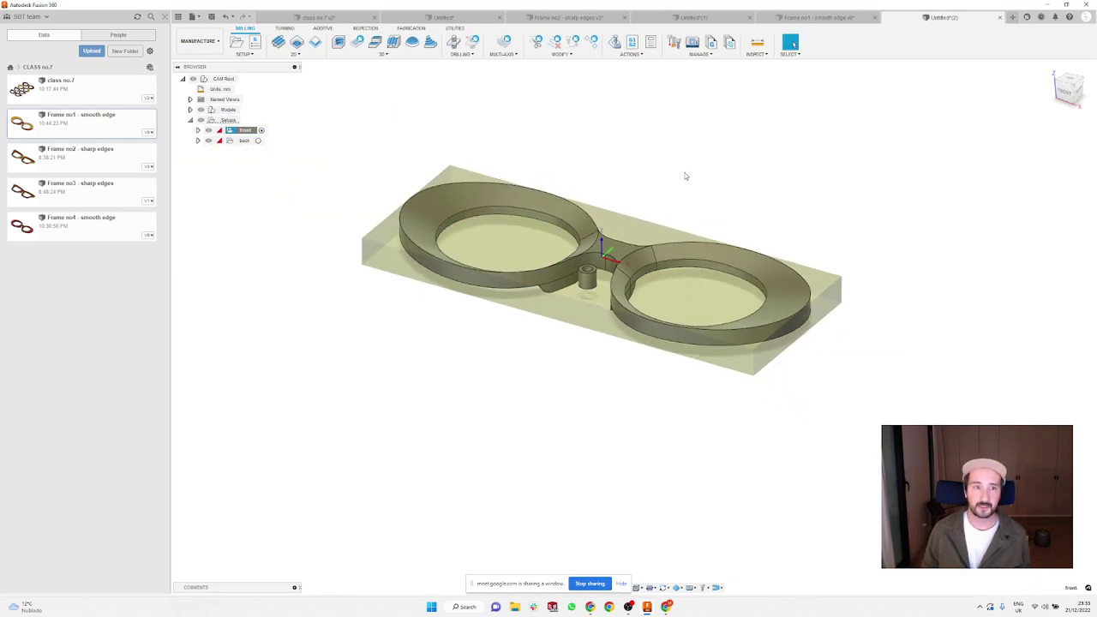
pyautogui.scroll(1, 685, 172)
# Step: Expand the front setup in the browser, revealing its 2D Pocket1 and Bore1 operations
pyautogui.keyDown('shift'); pyautogui.moveTo(666, 115); pyautogui.dragTo(712, 179, button='middle'); pyautogui.keyUp('shift')
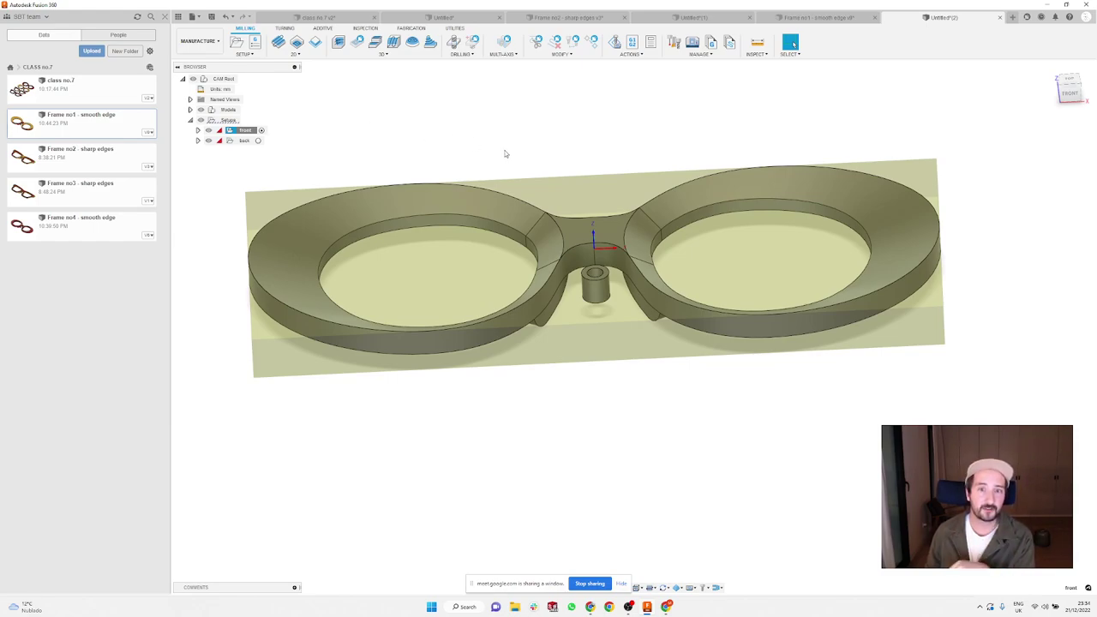
pyautogui.scroll(2, 516, 159)
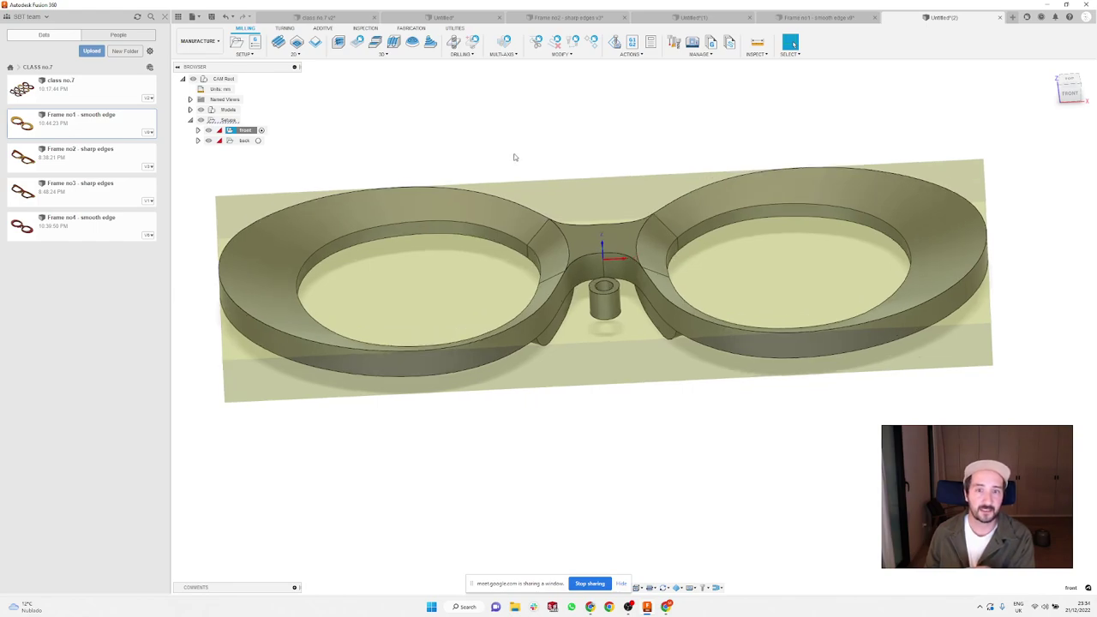
pyautogui.scroll(2, 605, 291)
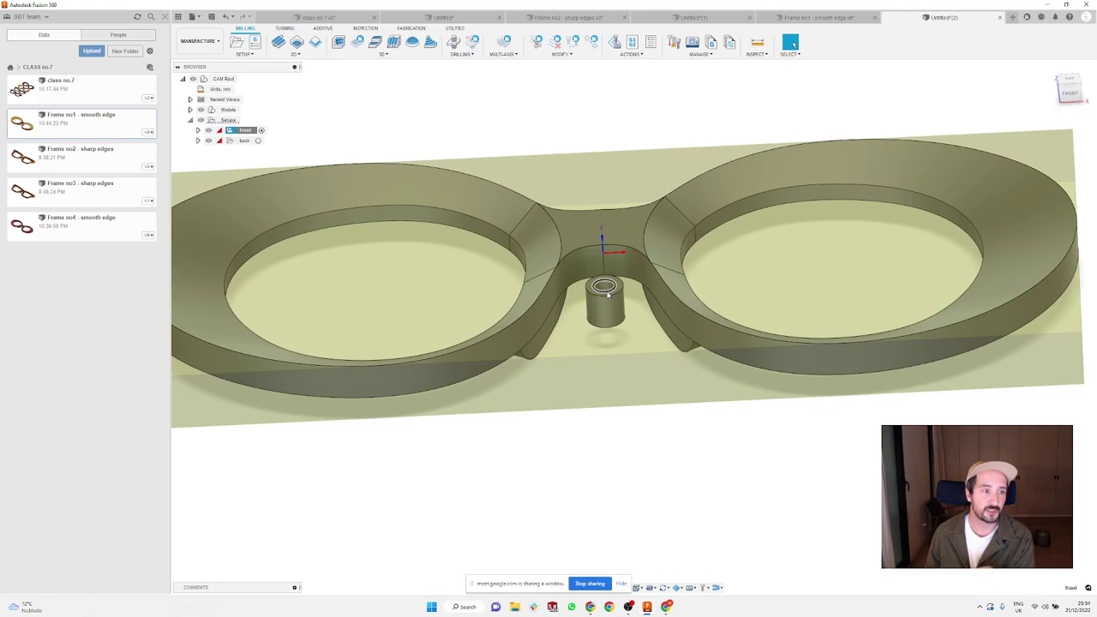
pyautogui.scroll(-3, 616, 292)
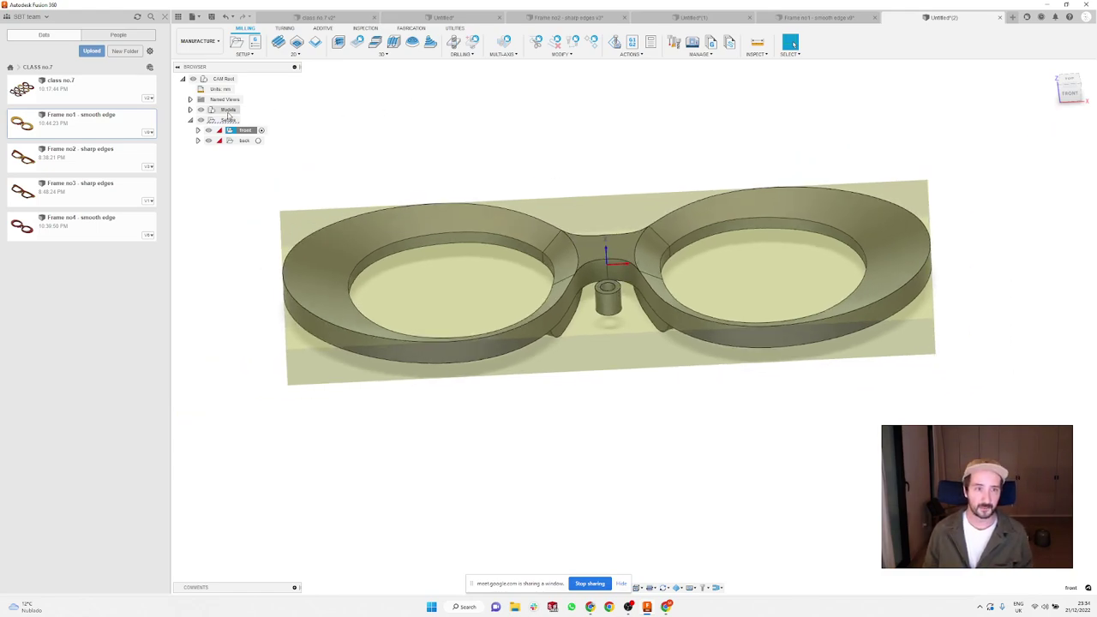
pyautogui.click(198, 130)
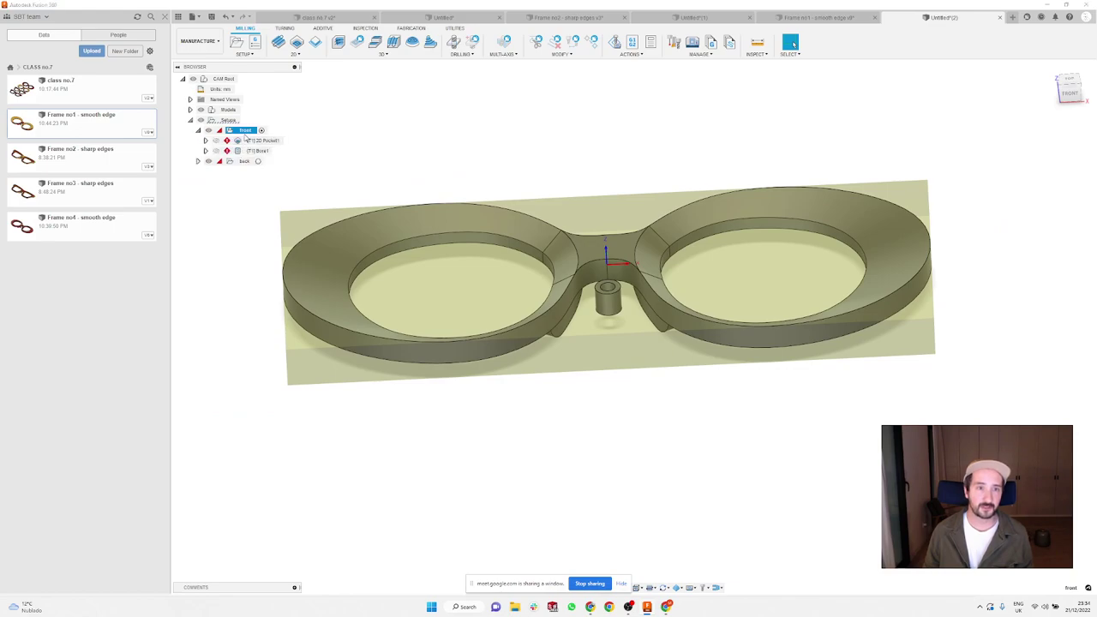
# Step: Start a 3D Scallop operation using a newly created 3.175 mm ball end mill
pyautogui.click(264, 139)
pyautogui.click(417, 102)
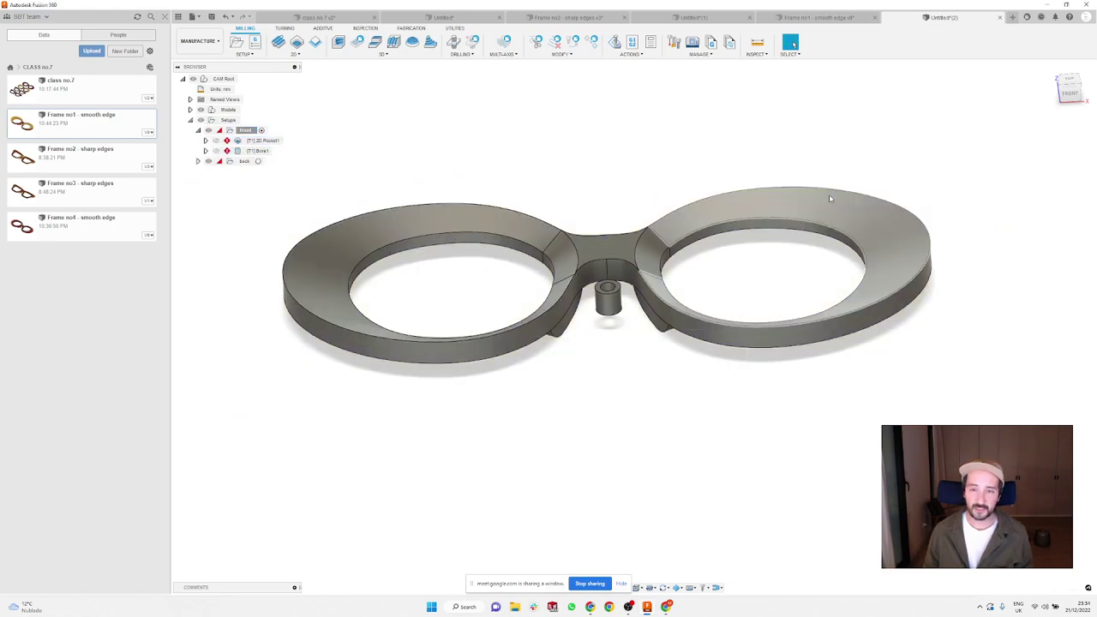
pyautogui.click(295, 54)
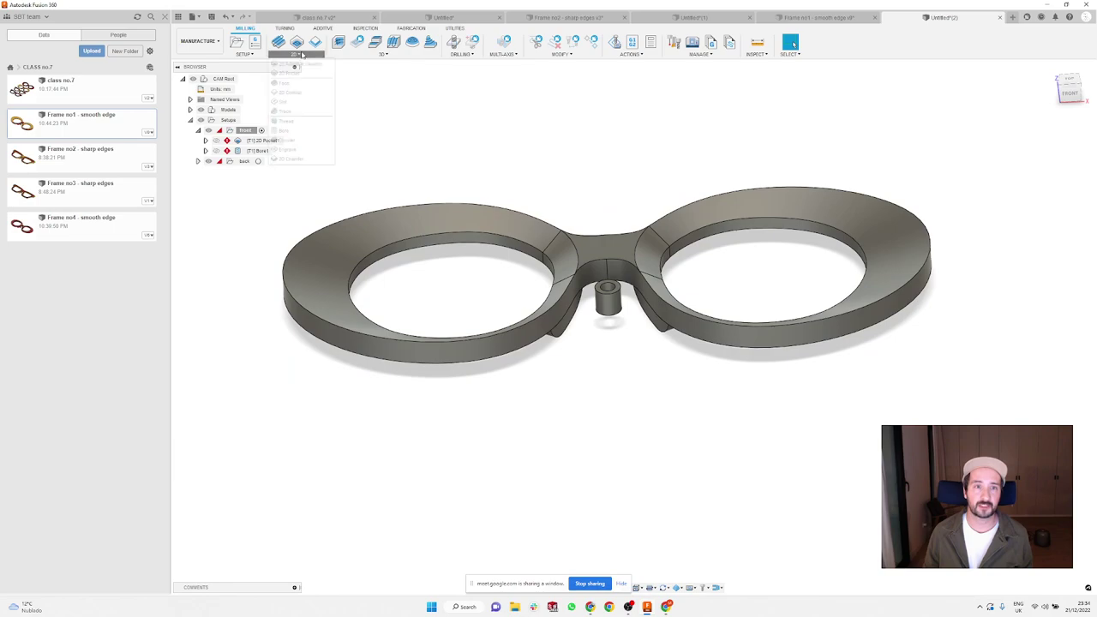
pyautogui.moveTo(360, 55)
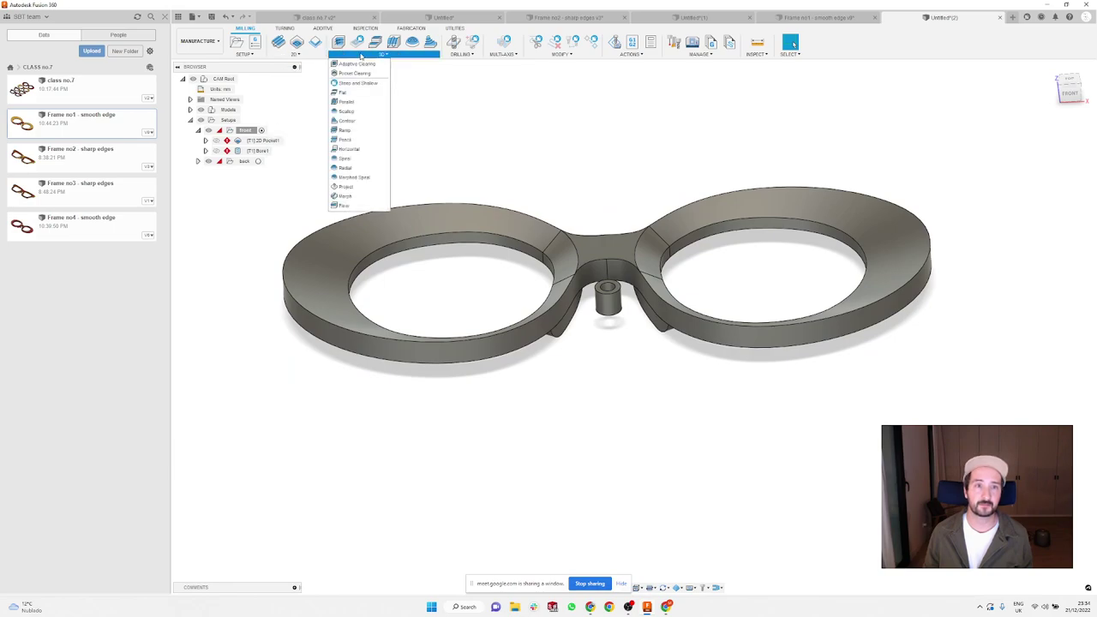
pyautogui.click(345, 110)
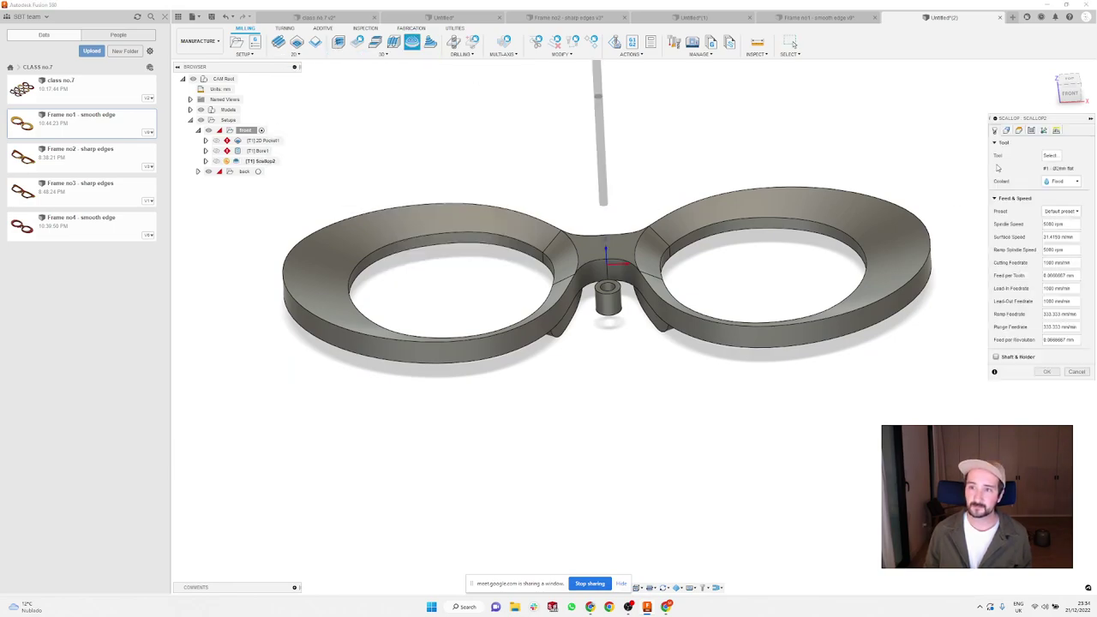
pyautogui.click(1051, 156)
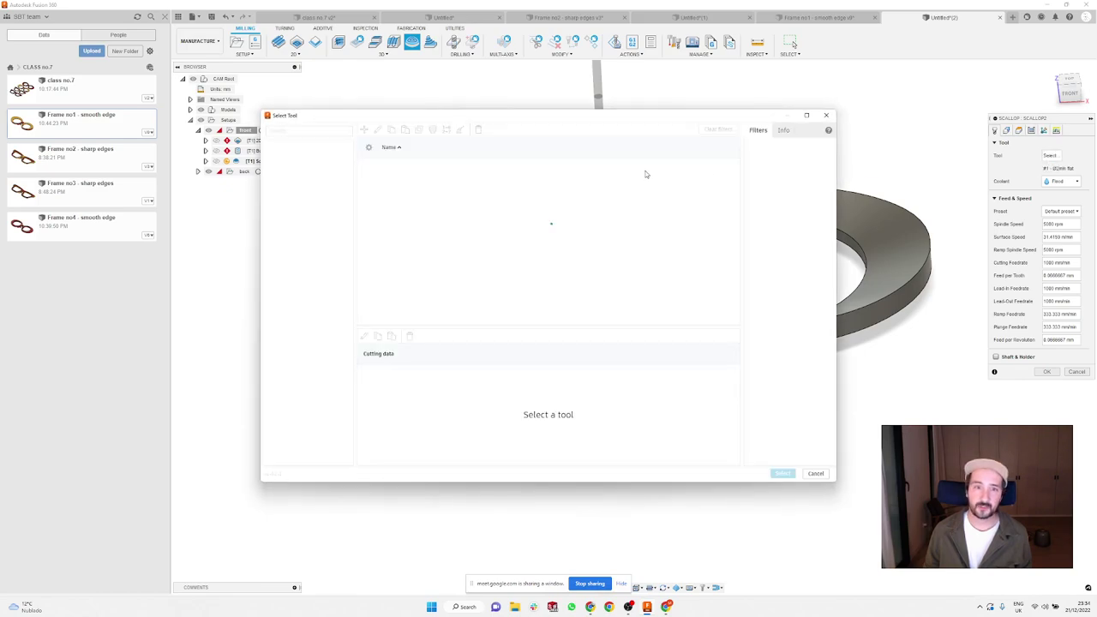
pyautogui.click(365, 130)
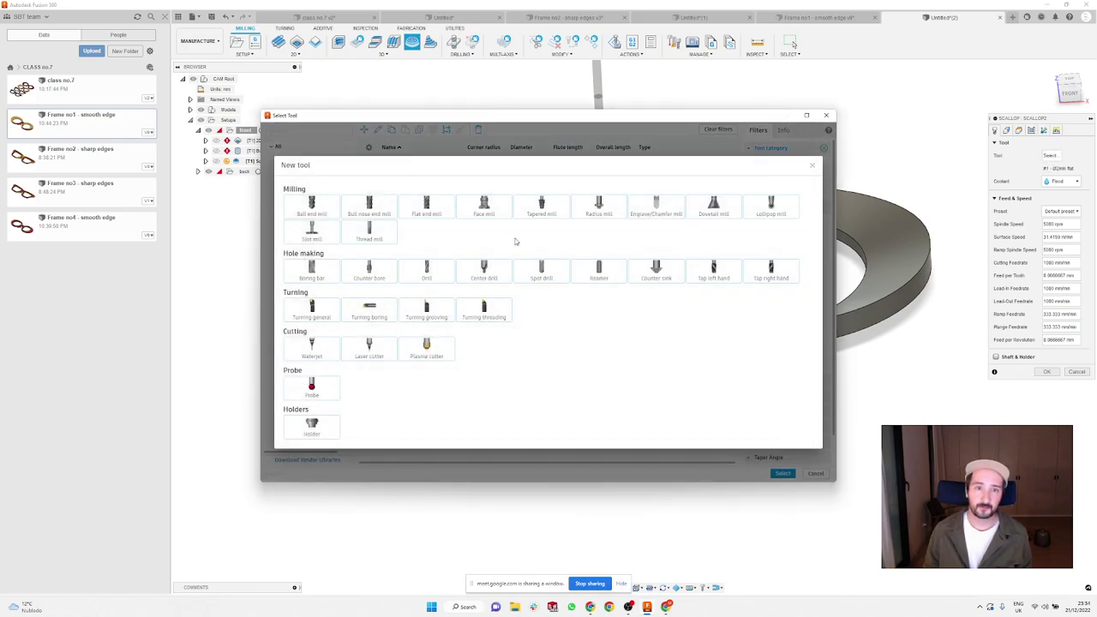
pyautogui.click(314, 205)
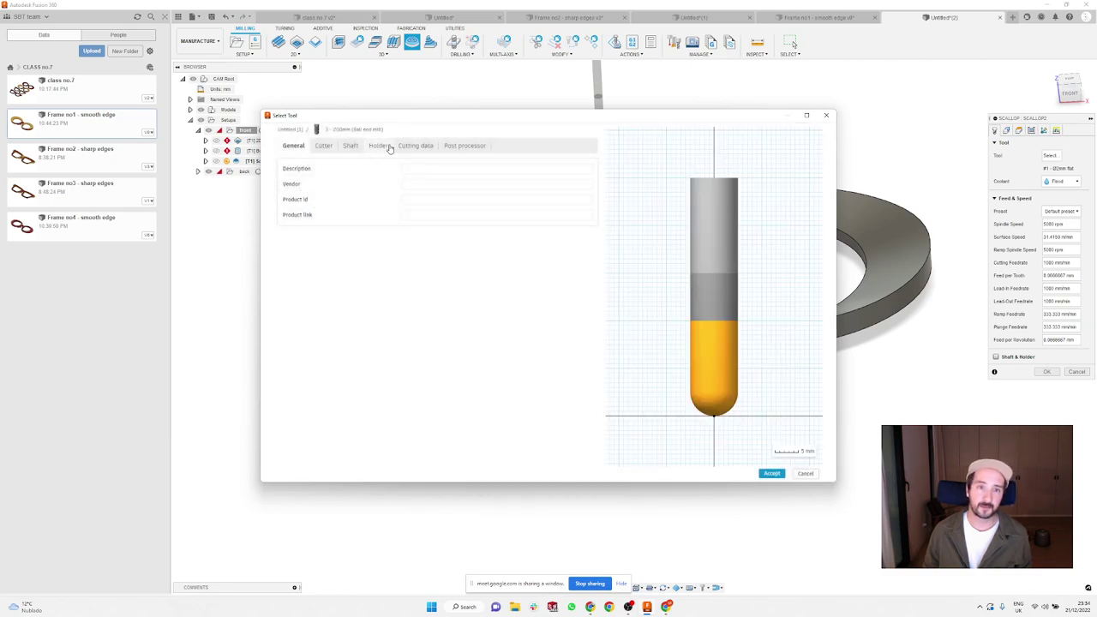
pyautogui.click(323, 145)
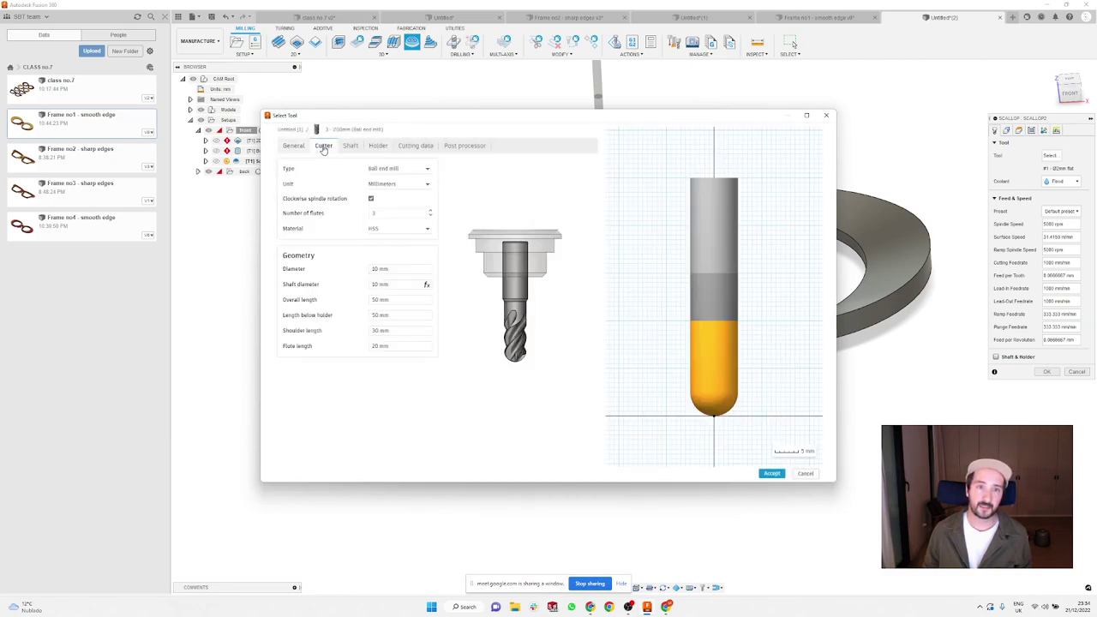
pyautogui.click(392, 269)
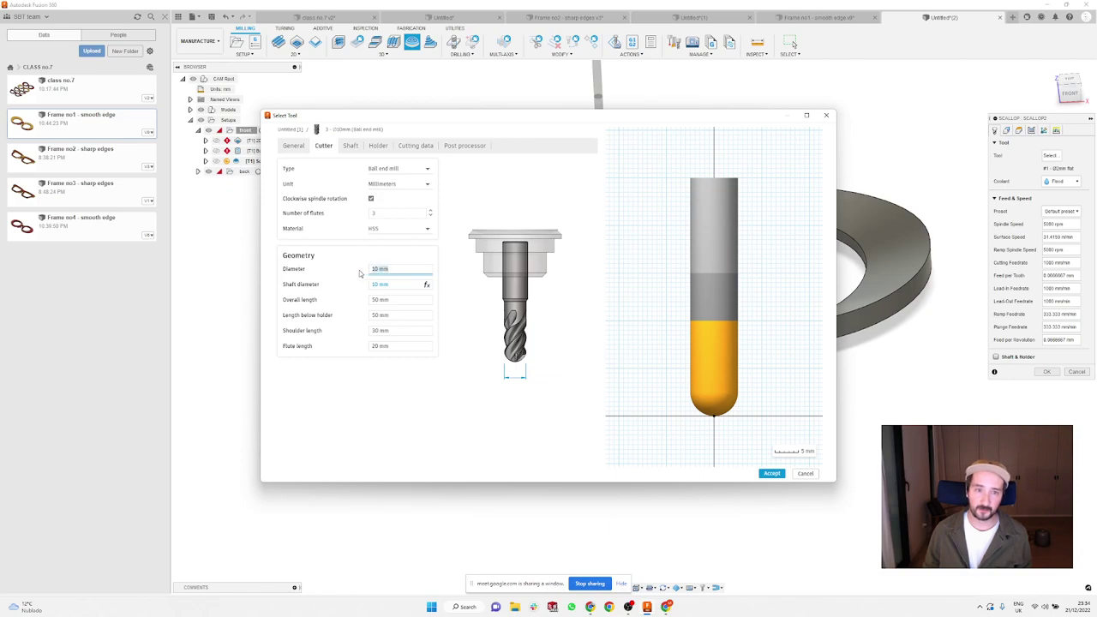
pyautogui.write('3.175')
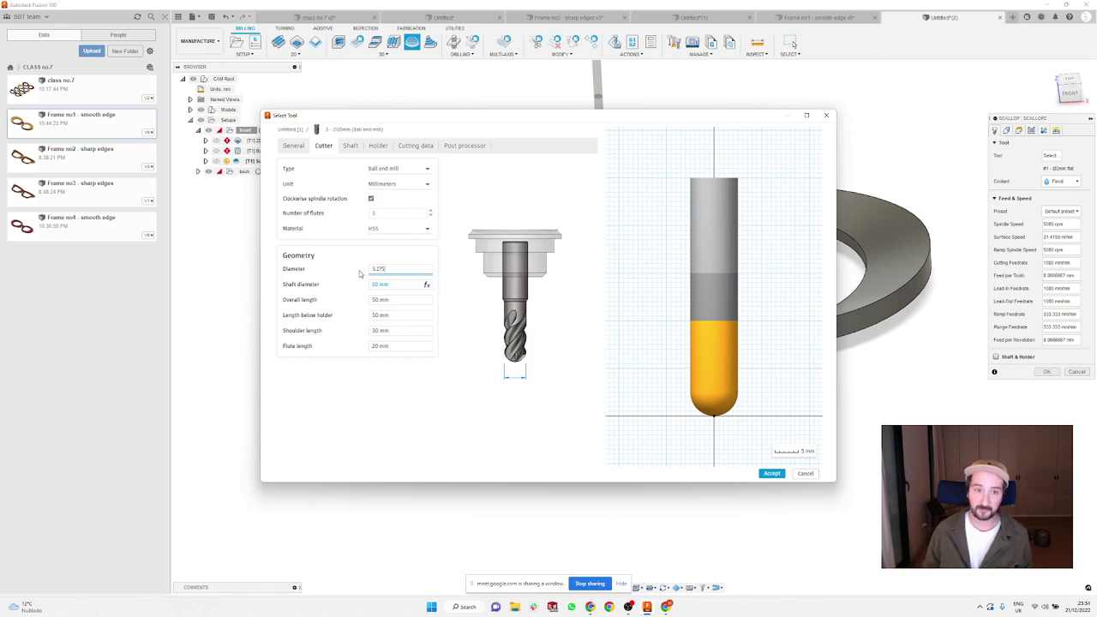
pyautogui.click(770, 475)
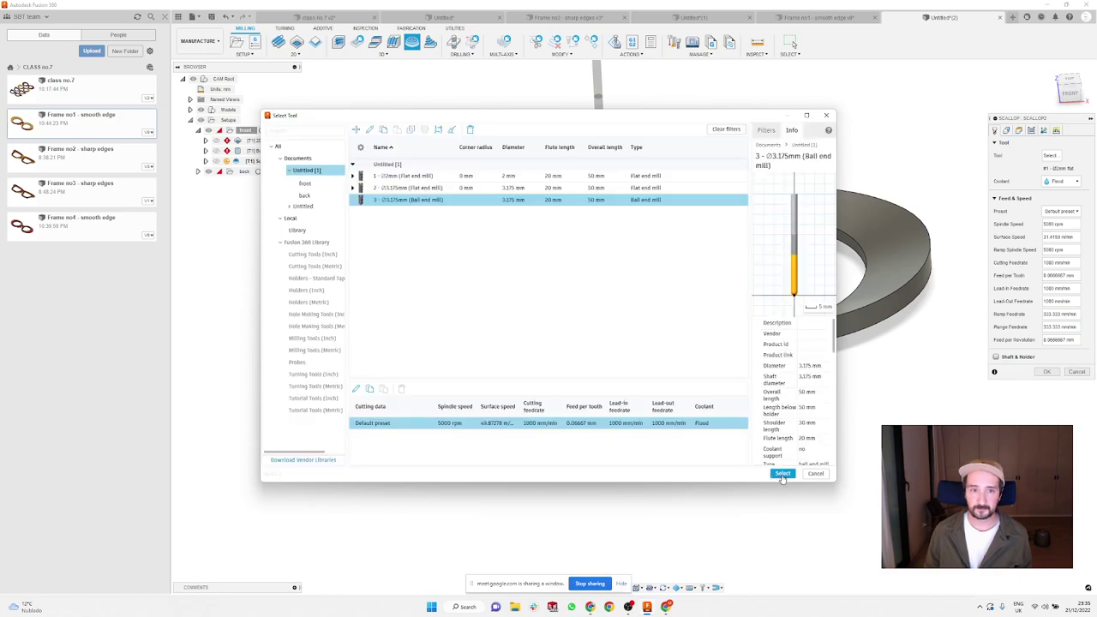
pyautogui.click(782, 474)
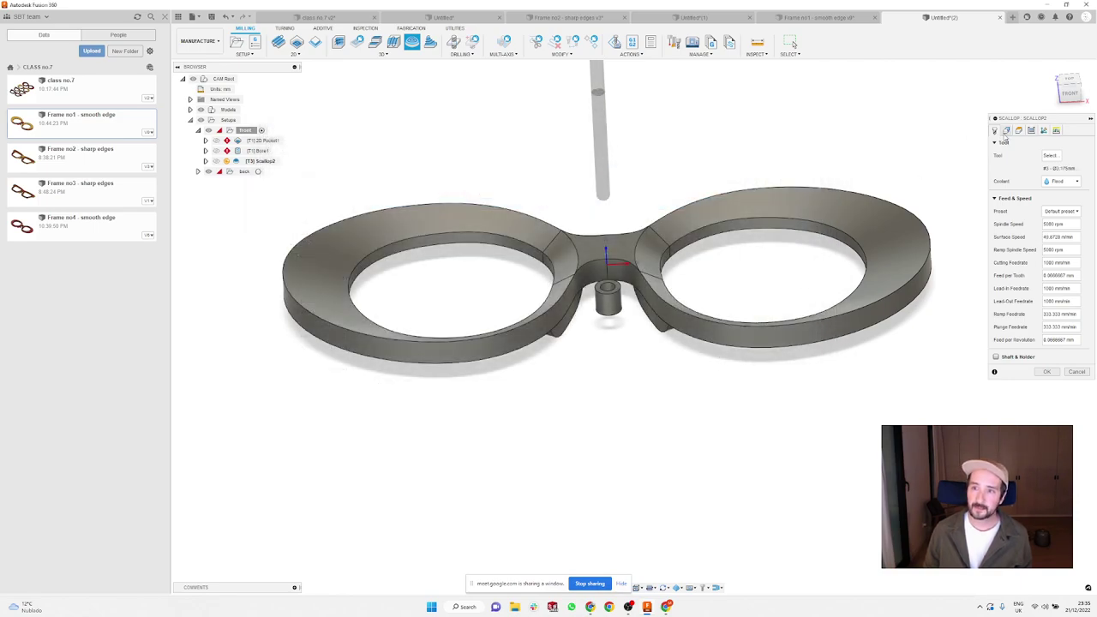
# Step: Set the Scallop machining boundary to Selection with both lenses' rim edges, and generate it
pyautogui.click(1007, 131)
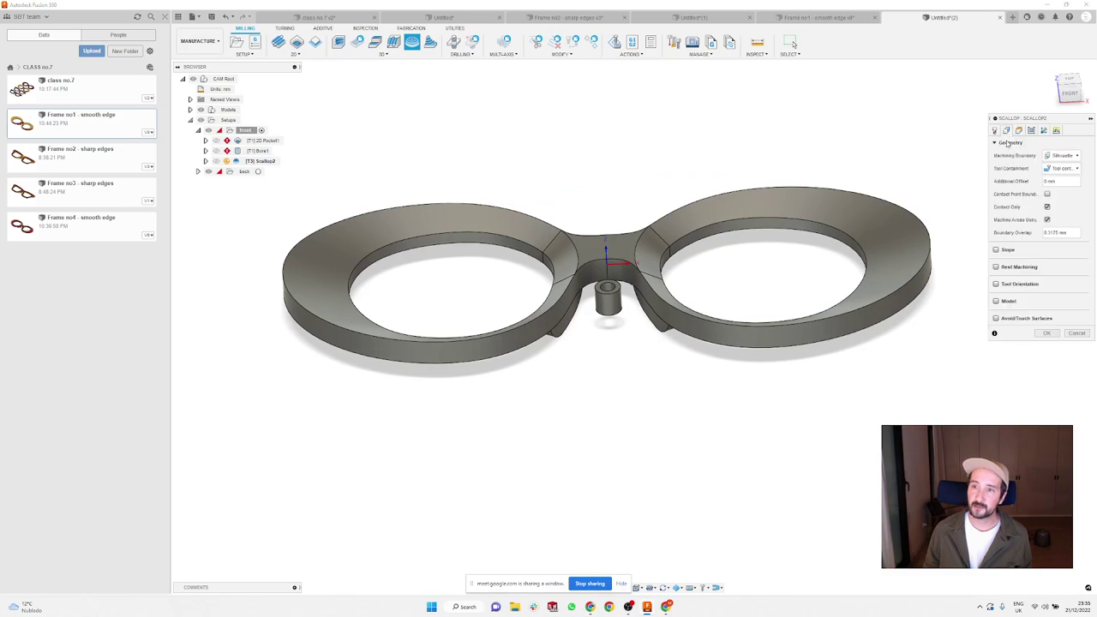
pyautogui.click(1070, 156)
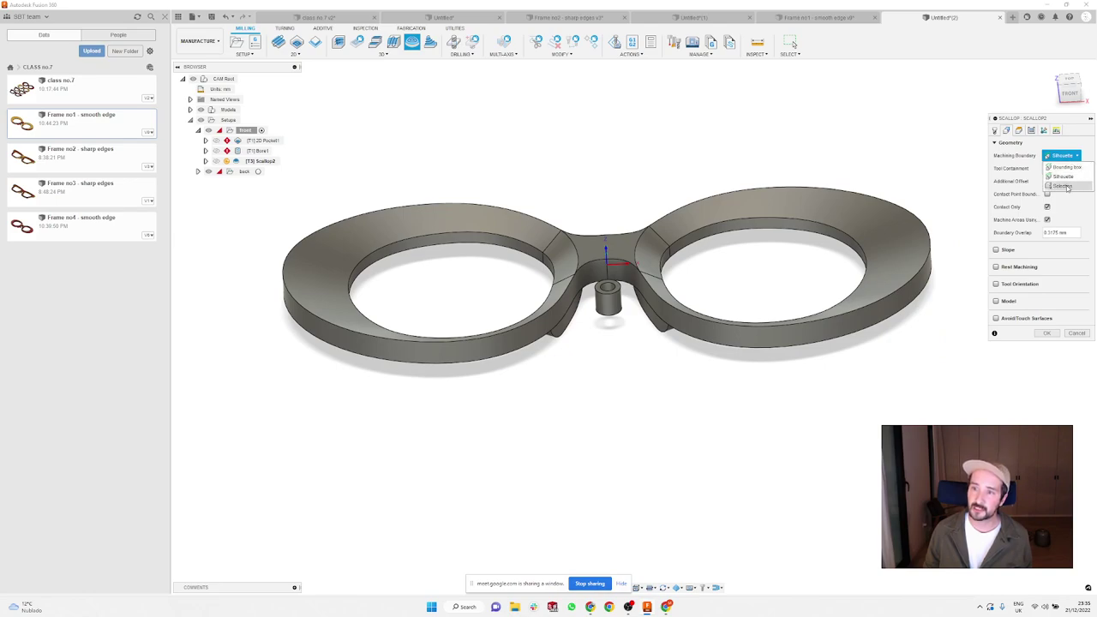
pyautogui.click(1063, 186)
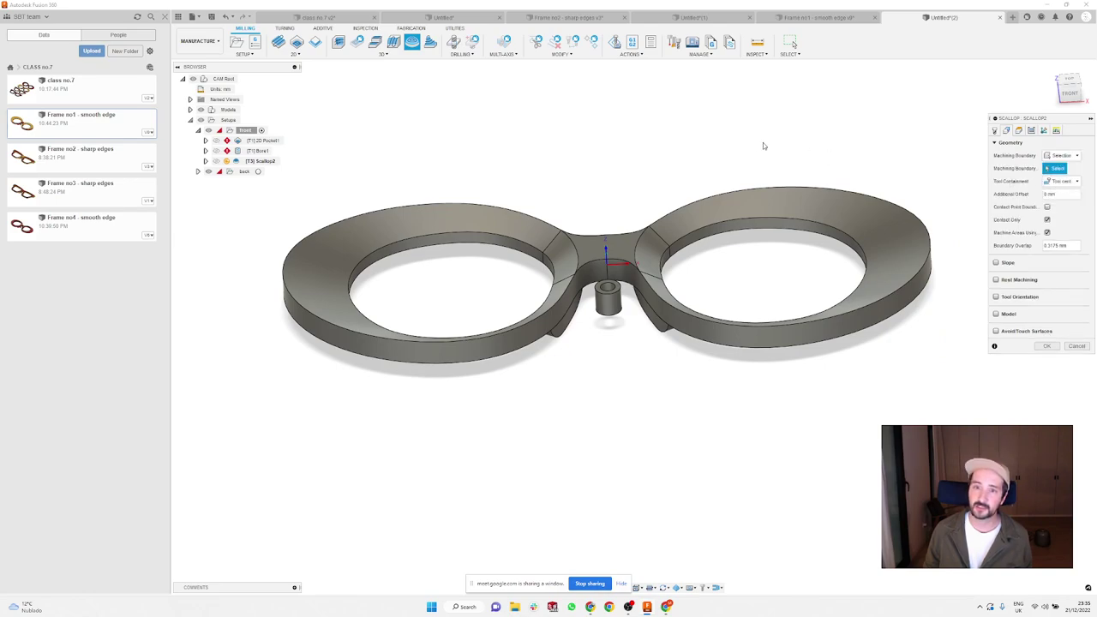
pyautogui.click(685, 210)
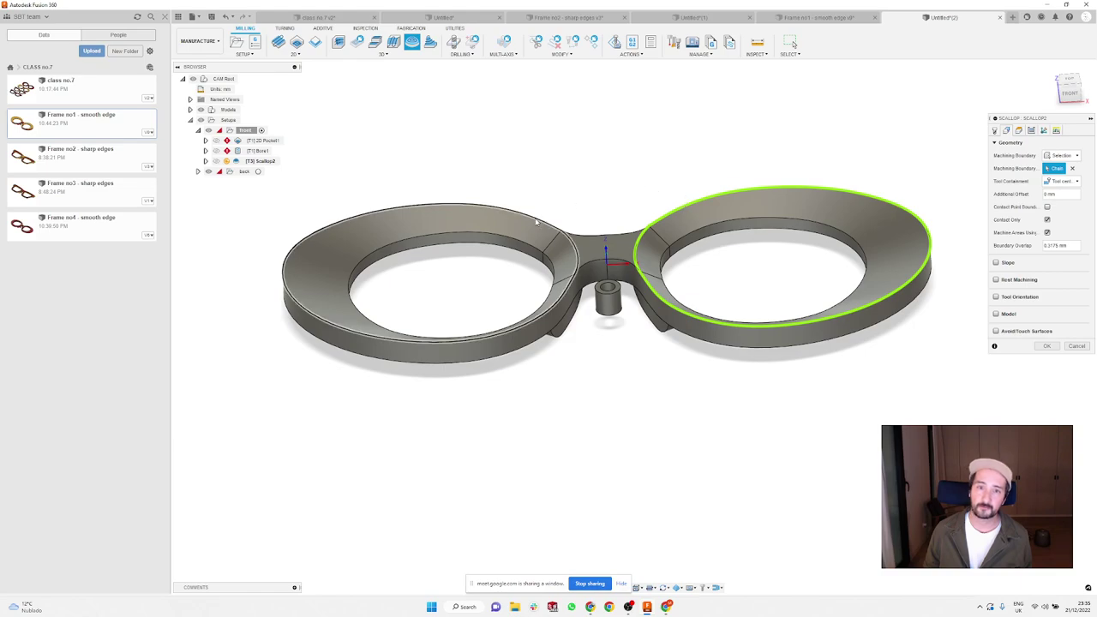
pyautogui.click(538, 221)
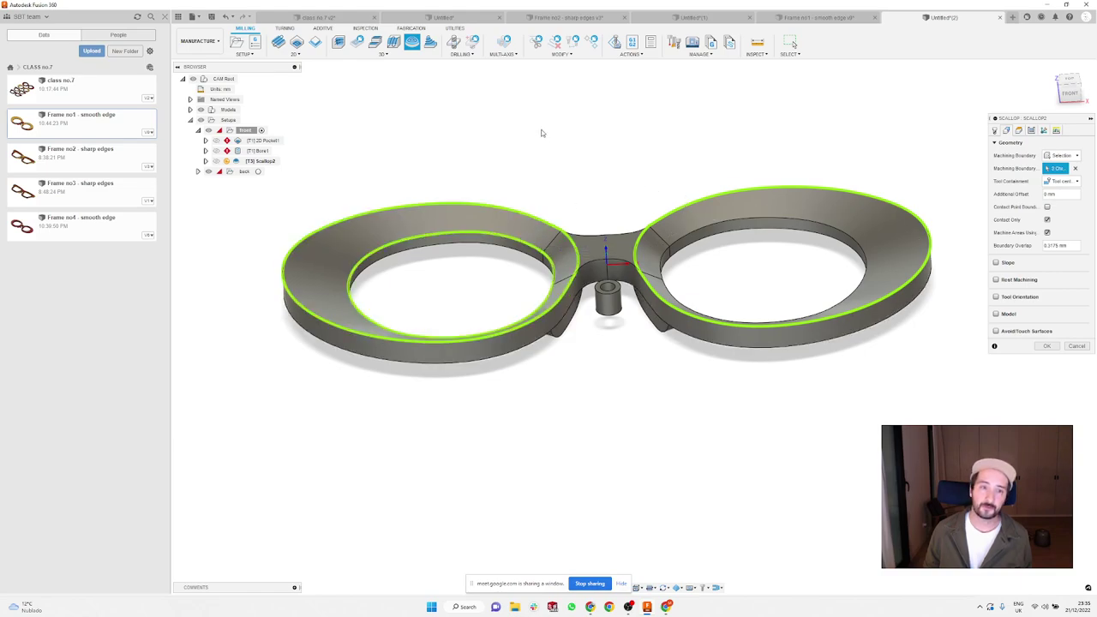
pyautogui.click(728, 228)
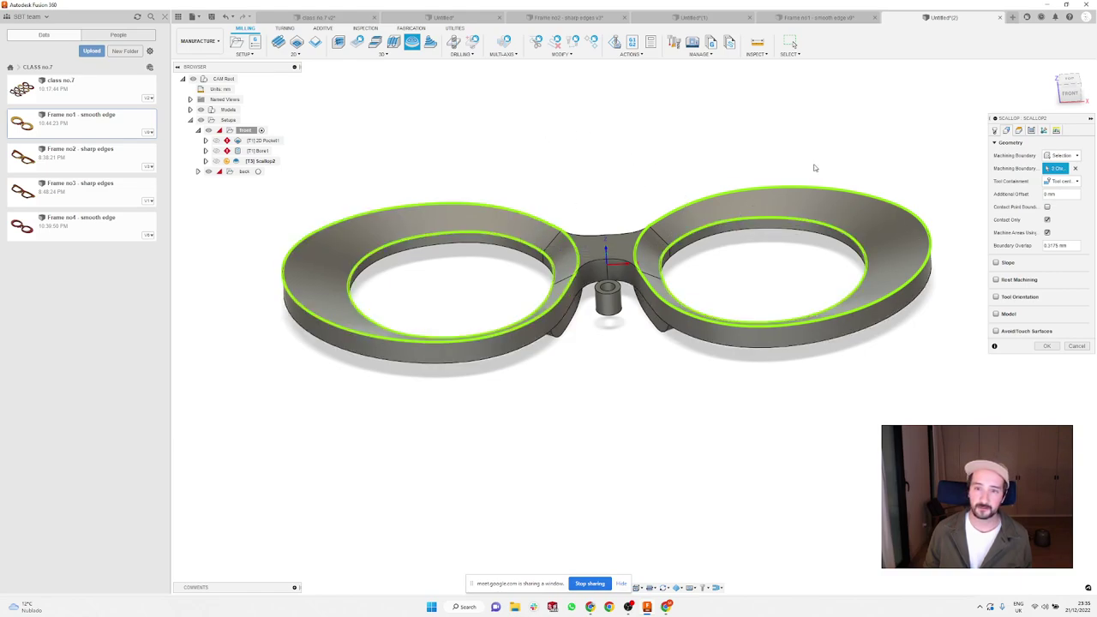
pyautogui.click(1032, 130)
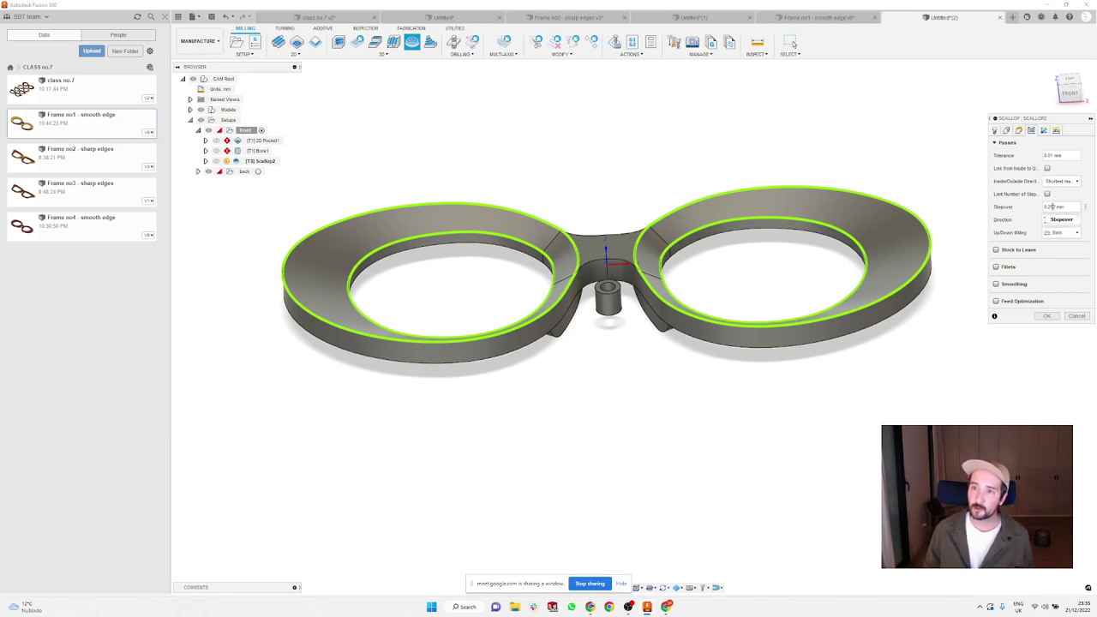
pyautogui.click(1045, 316)
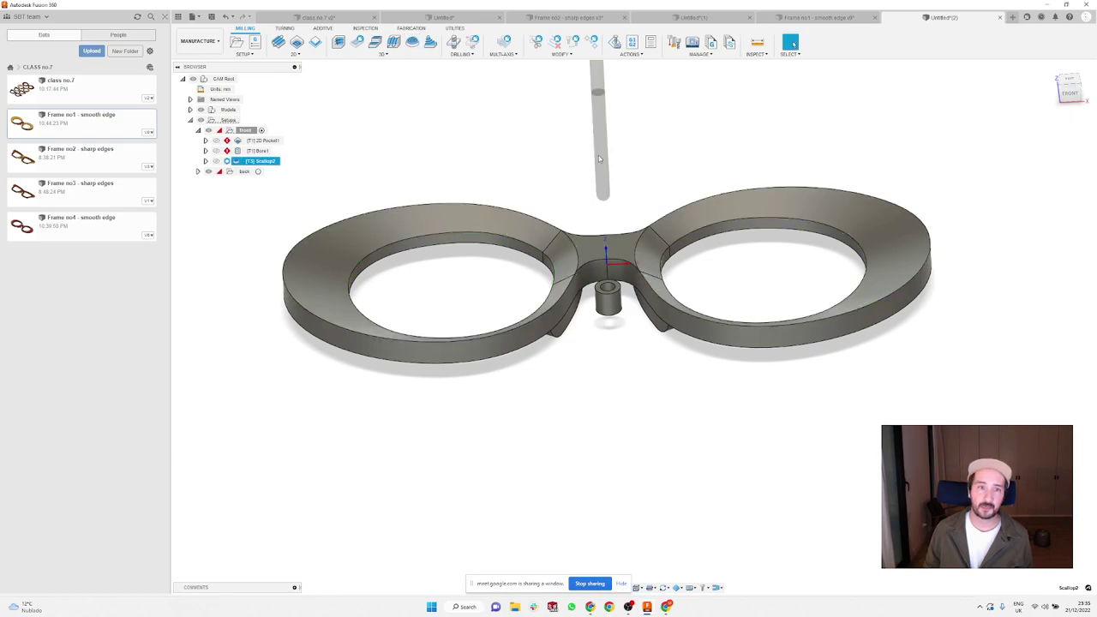
# Step: Check Scallop2's estimated machining time of 0:12:30, then close the summary
pyautogui.scroll(3, 502, 213)
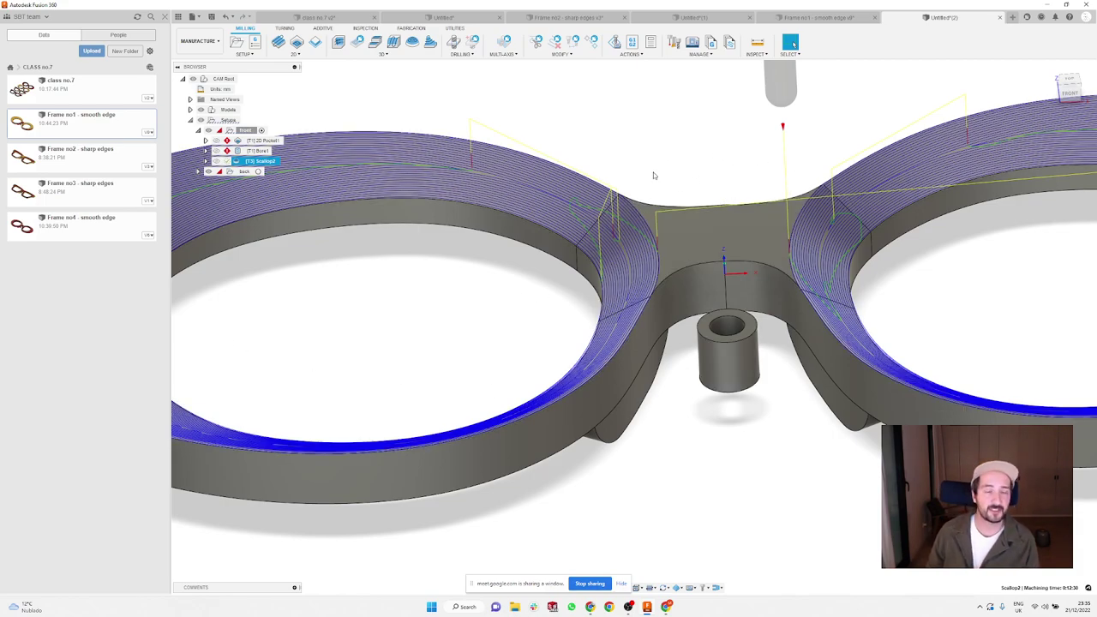
pyautogui.scroll(-3, 653, 175)
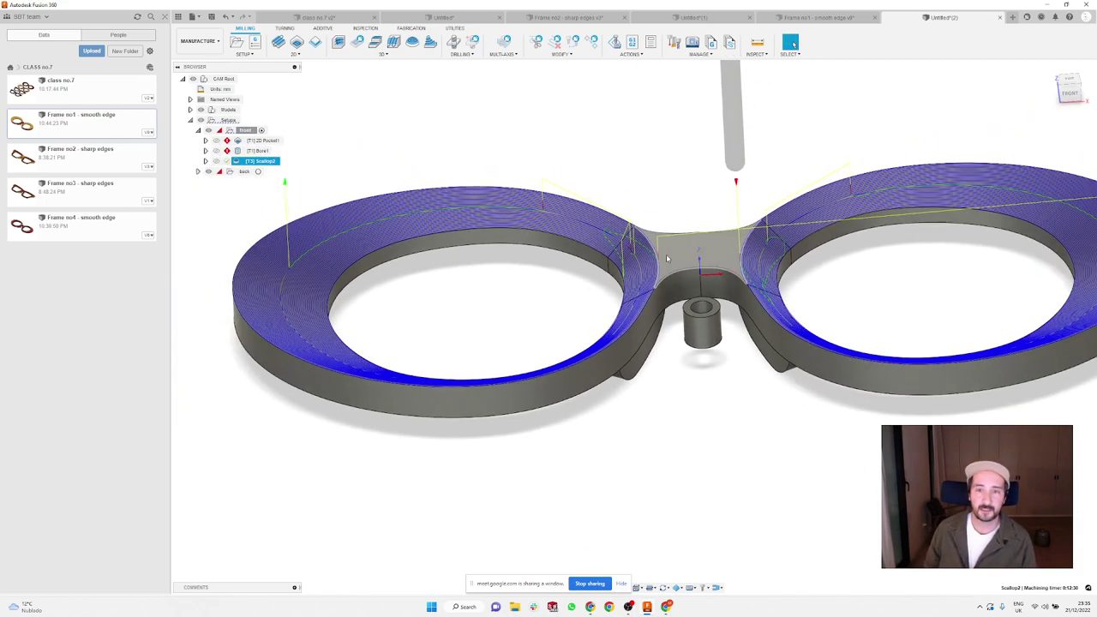
pyautogui.rightClick(279, 160)
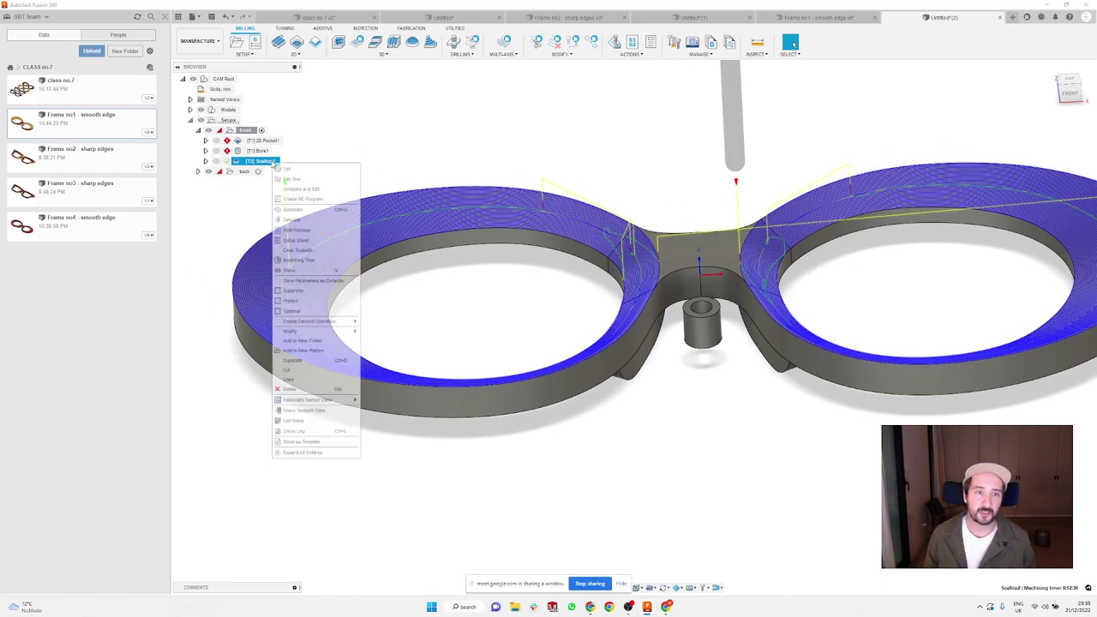
pyautogui.click(306, 261)
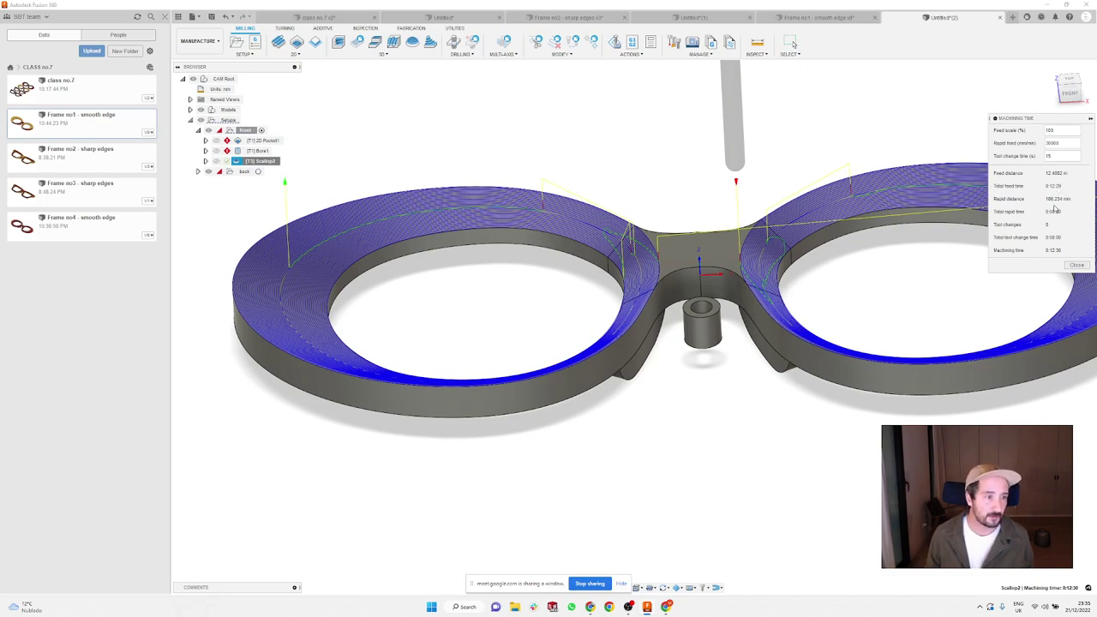
pyautogui.click(559, 140)
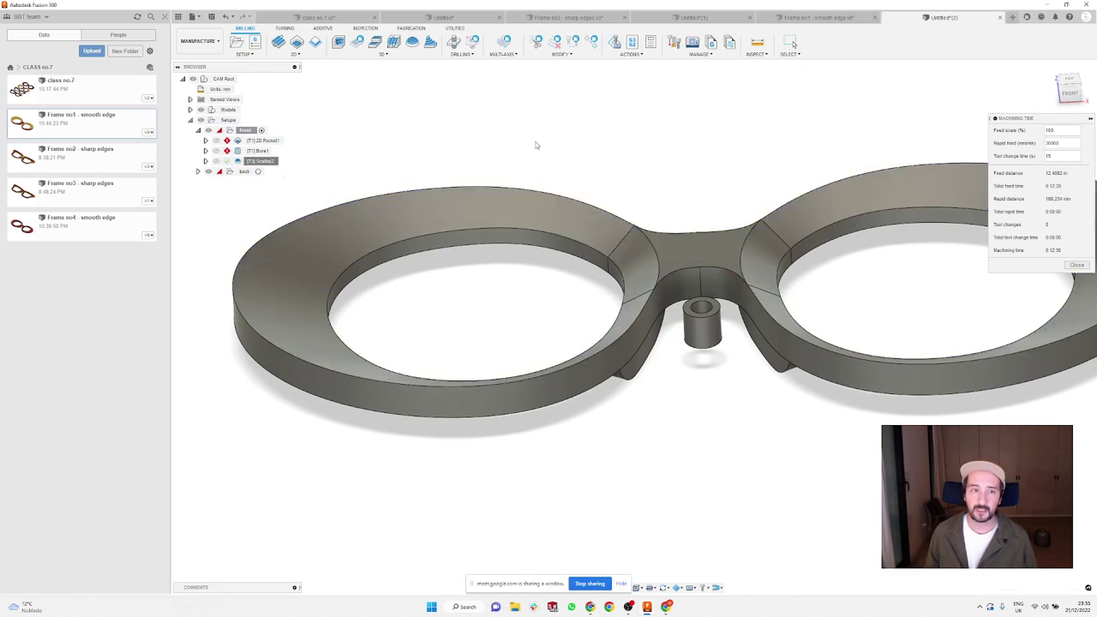
pyautogui.press('Escape')
# Step: Lower Scallop2's stepover in its Passes settings and regenerate the denser toolpath
pyautogui.rightClick(256, 161)
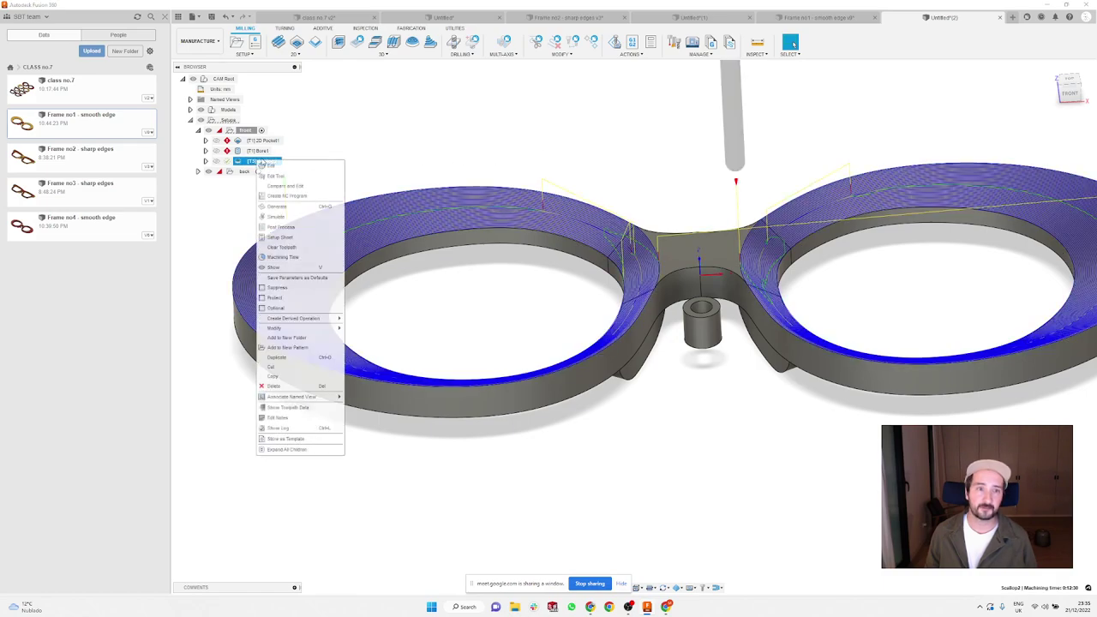
pyautogui.click(272, 167)
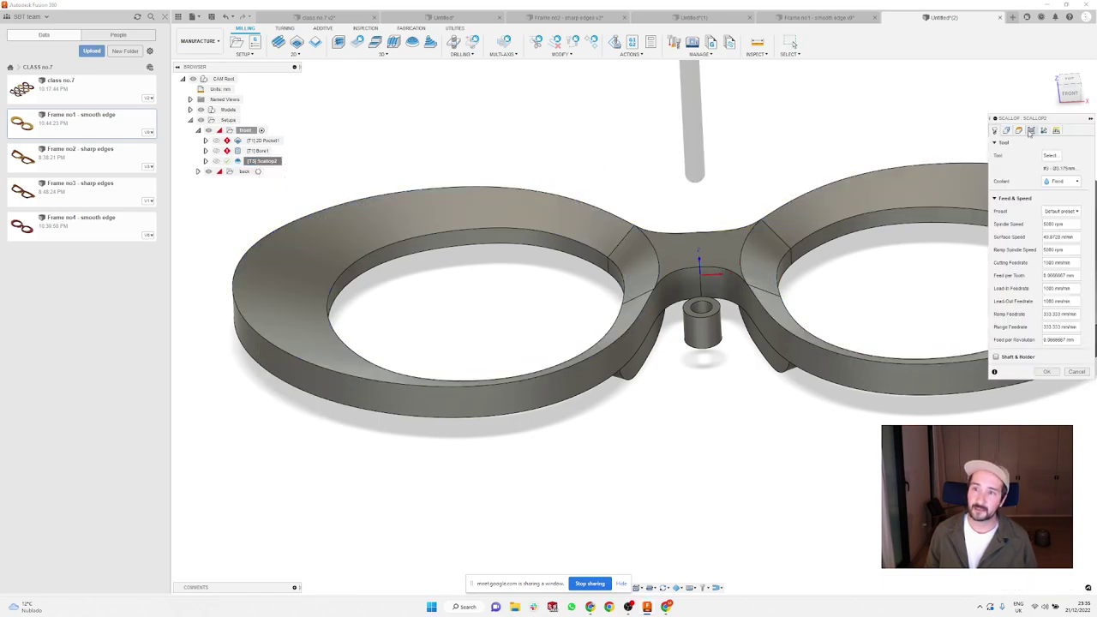
pyautogui.click(1031, 129)
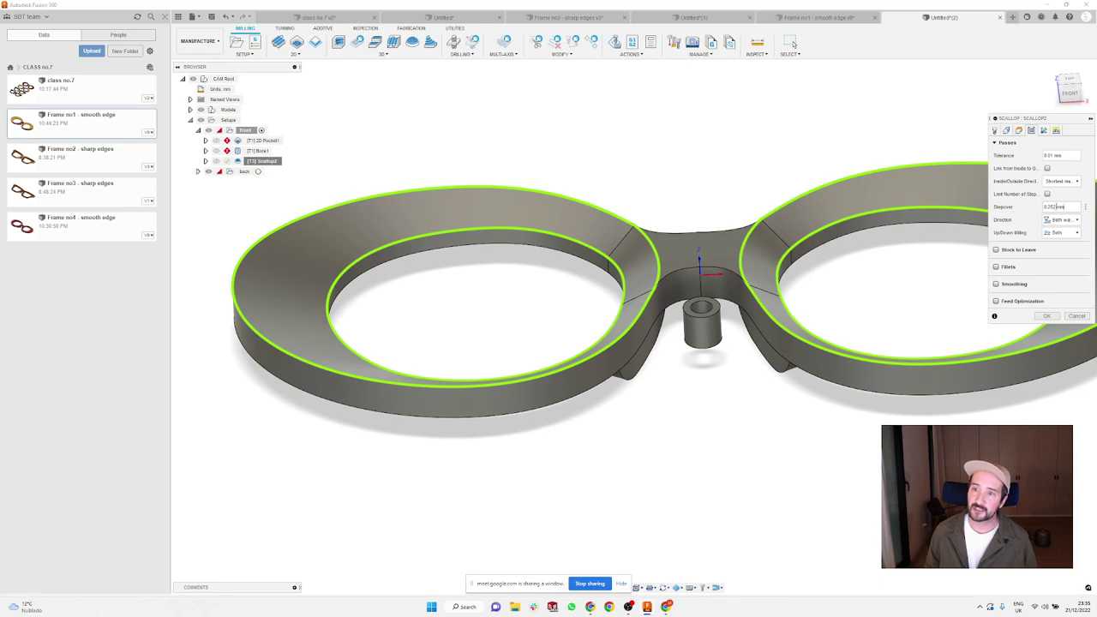
pyautogui.hotkey('ctrl', 'a')
pyautogui.write('0')
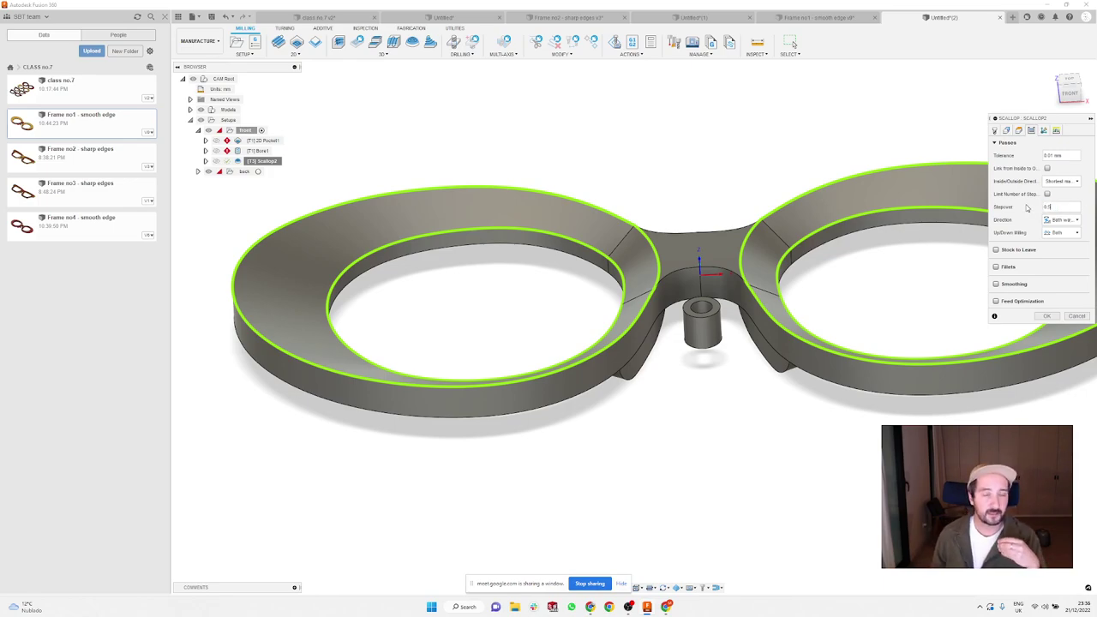
pyautogui.click(1048, 315)
pyautogui.scroll(3, 343, 252)
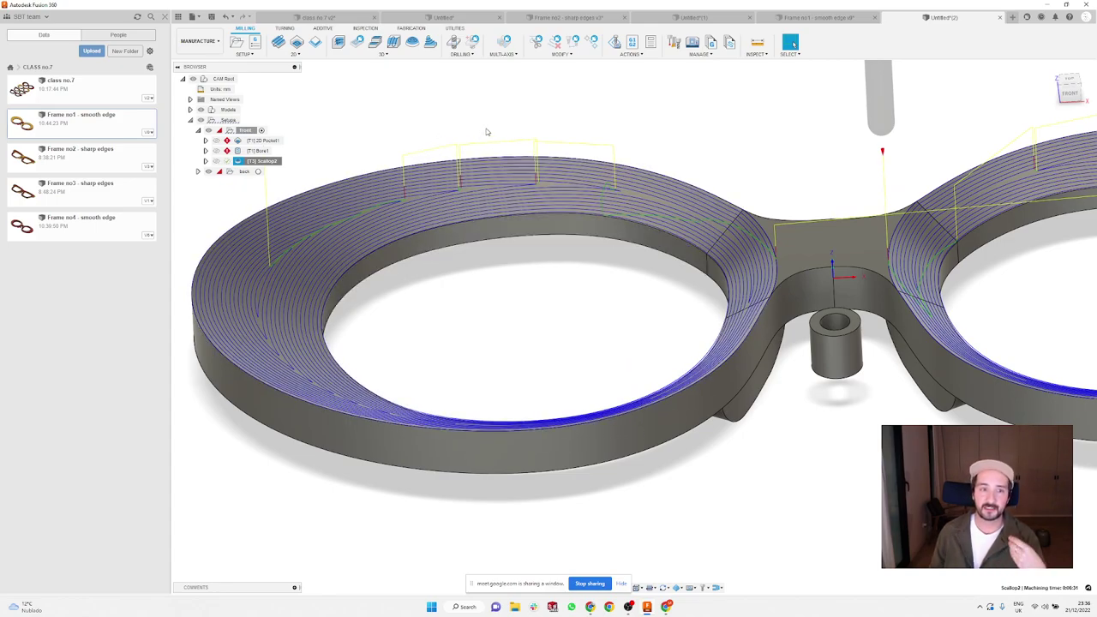
pyautogui.scroll(-3, 483, 129)
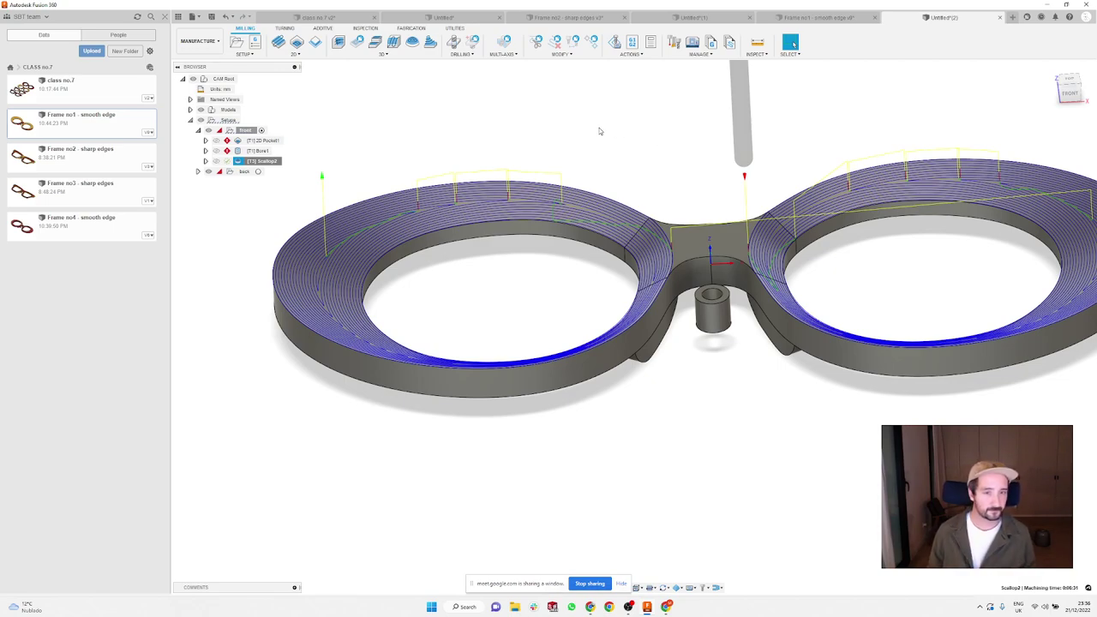
pyautogui.scroll(-2, 579, 163)
# Step: Delete the 2D Pocket1 operation from the front setup
pyautogui.click(527, 127)
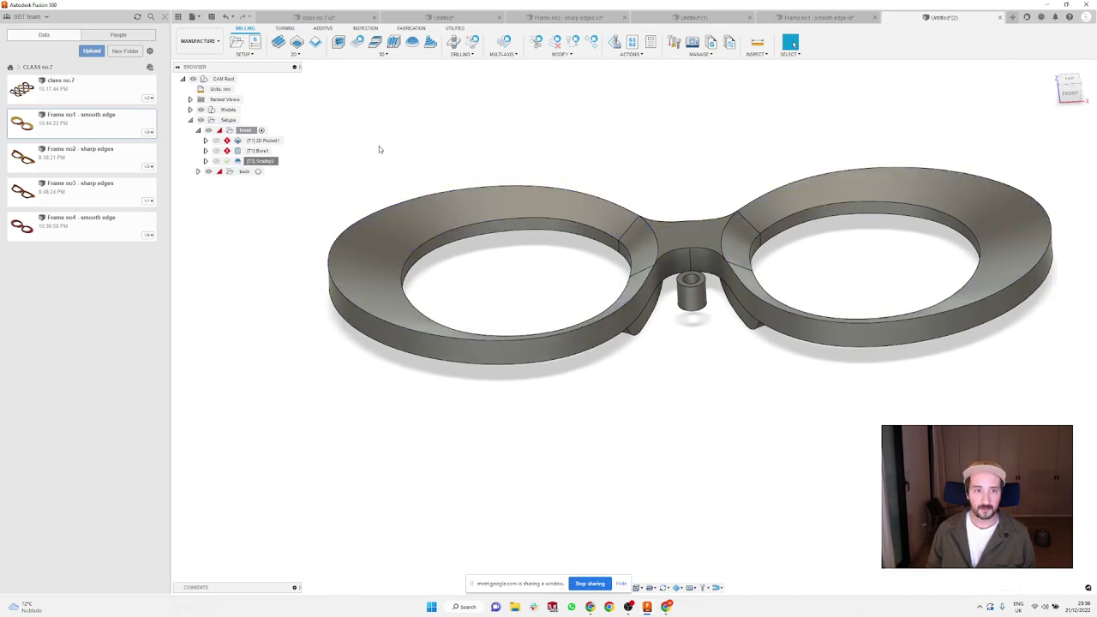
pyautogui.scroll(2, 379, 146)
pyautogui.click(262, 143)
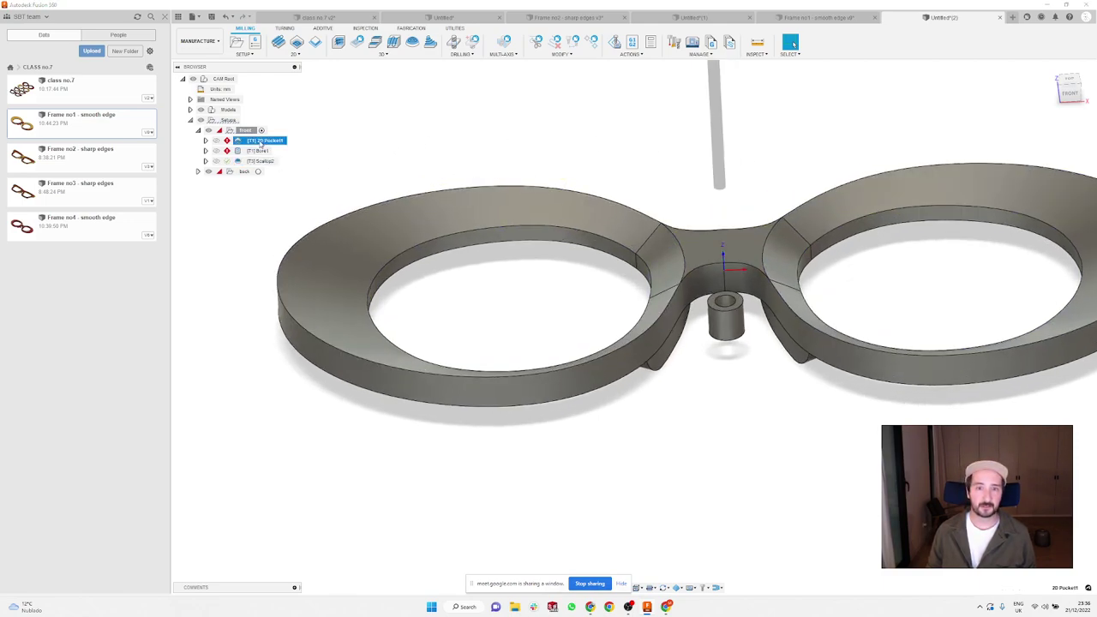
pyautogui.rightClick(262, 143)
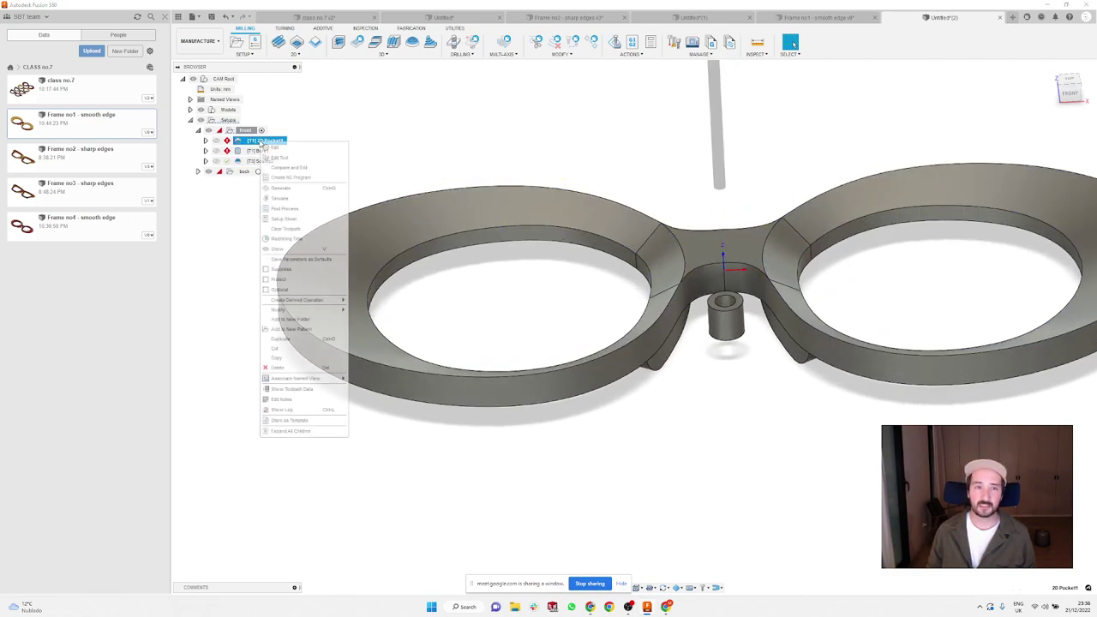
pyautogui.click(304, 368)
# Step: Edit Bore1 to machine the central boss's top face and regenerate its toolpath
pyautogui.click(261, 151)
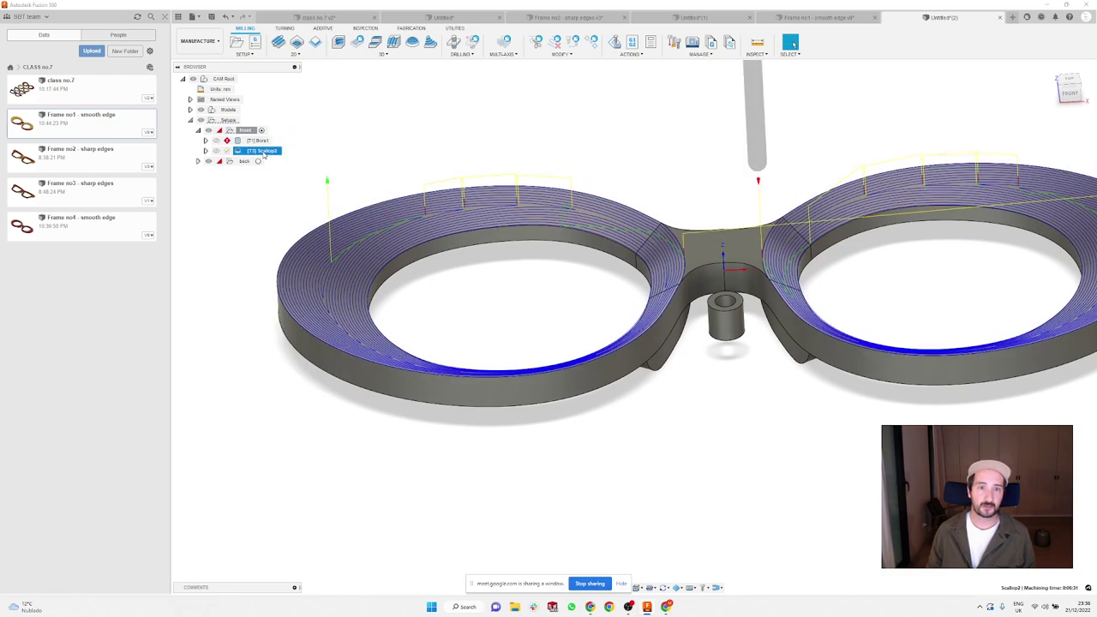
pyautogui.click(259, 141)
pyautogui.rightClick(261, 142)
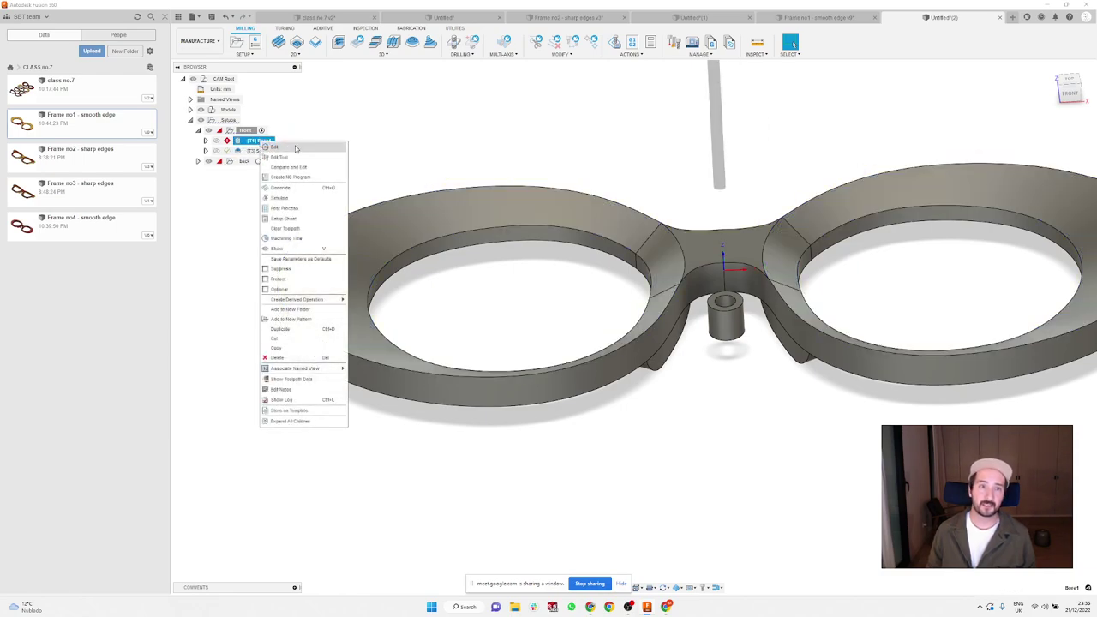
pyautogui.click(295, 148)
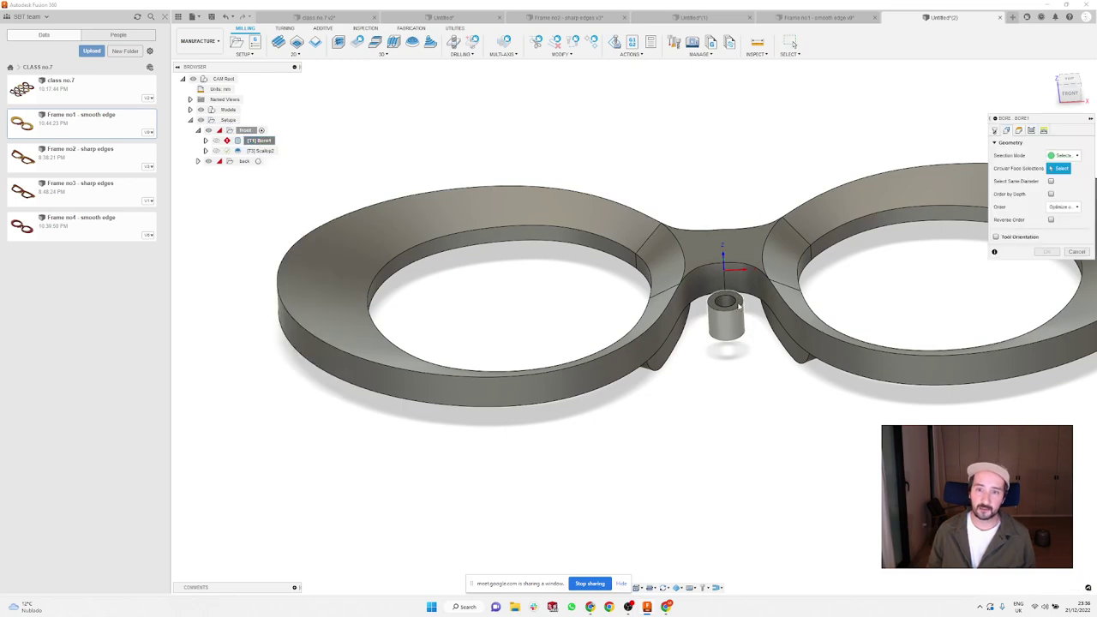
pyautogui.scroll(3, 729, 305)
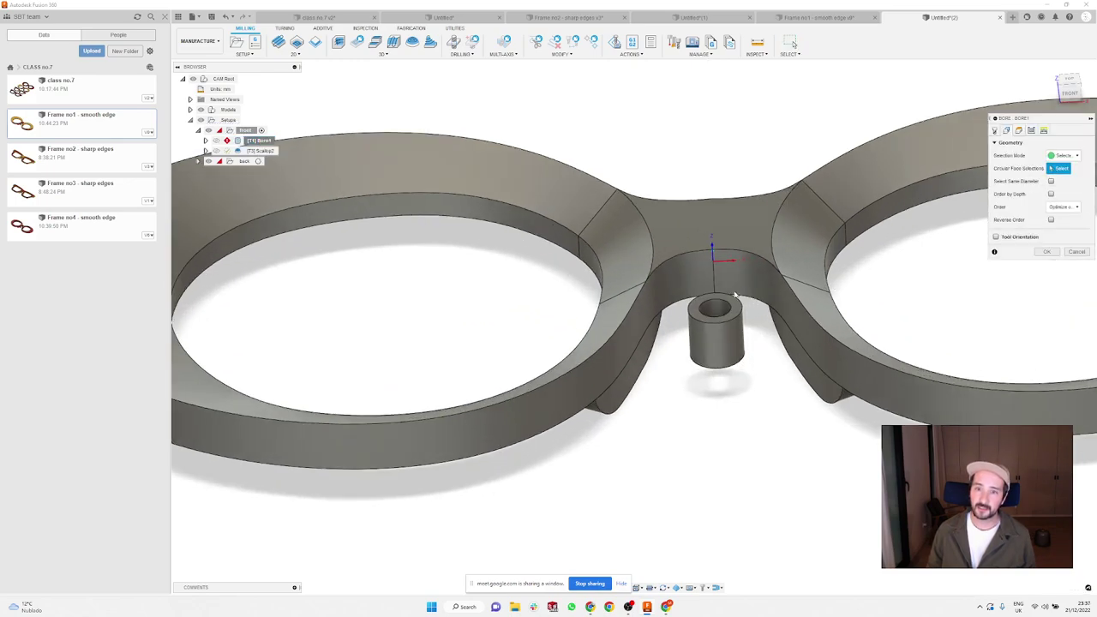
pyautogui.click(716, 311)
pyautogui.press('Return')
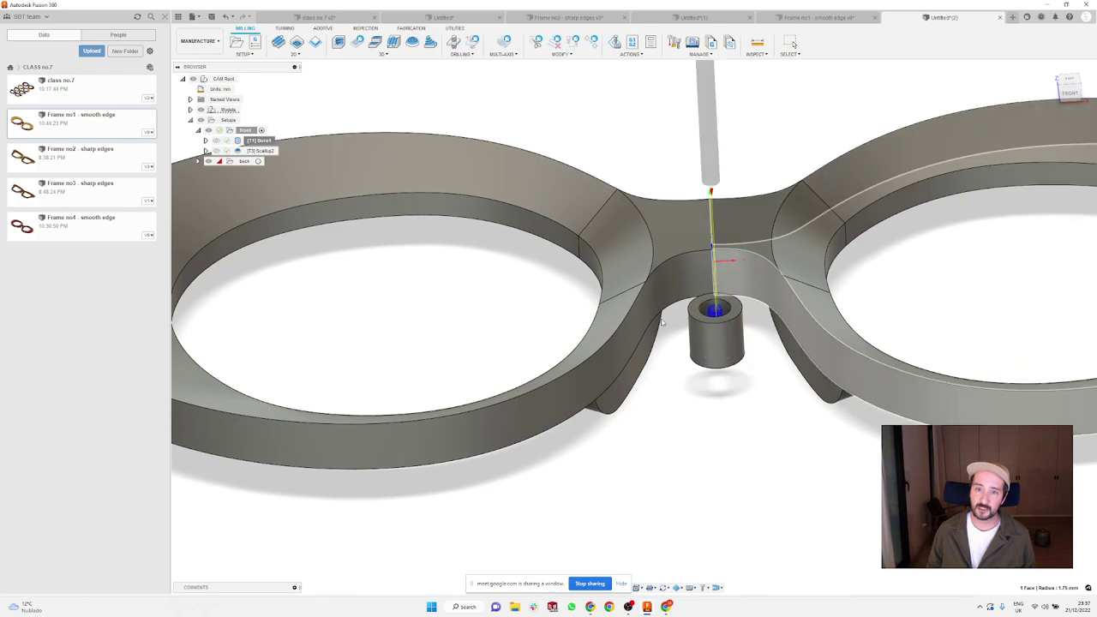
pyautogui.scroll(-1, 600, 154)
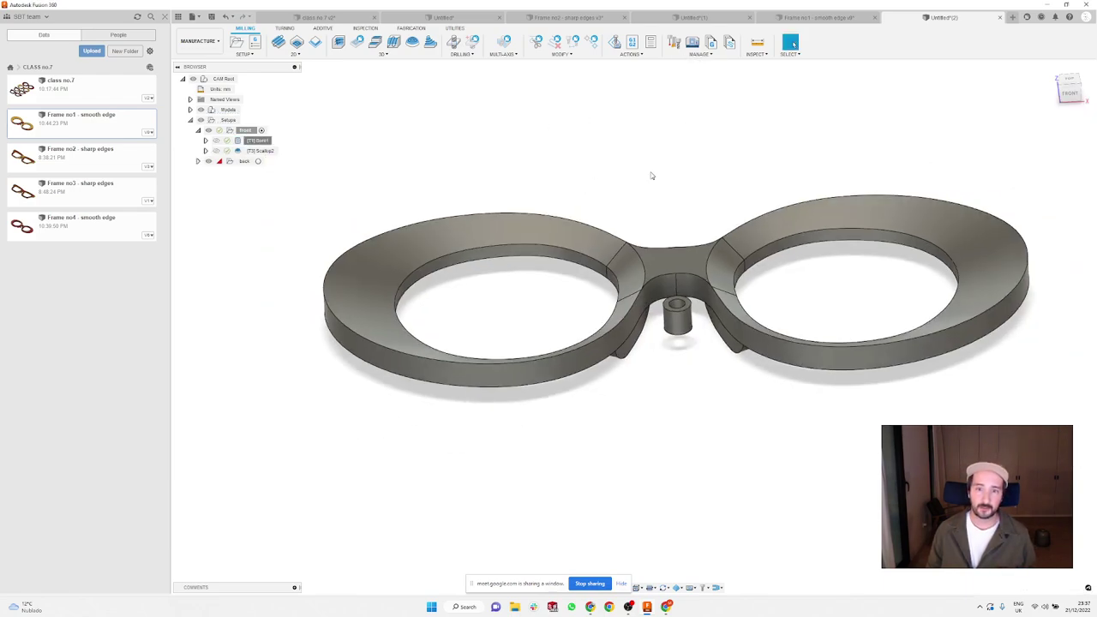
pyautogui.scroll(2, 666, 169)
pyautogui.scroll(-2, 666, 169)
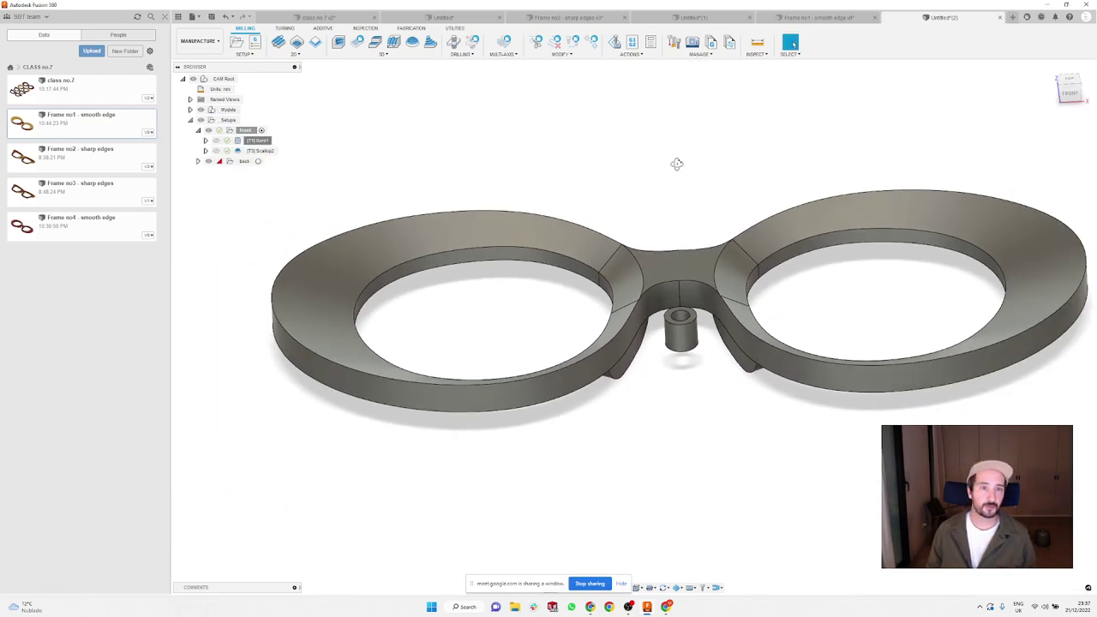
pyautogui.moveTo(676, 164)
pyautogui.keyDown('shift'); pyautogui.mouseDown(button='middle')
pyautogui.moveTo(657, 195)
pyautogui.moveTo(677, 191)
pyautogui.moveTo(676, 163)
pyautogui.mouseUp(button='middle'); pyautogui.keyUp('shift')
# Step: Set the back setup's model to the glasses frame body plus the central cylinder
pyautogui.rightClick(245, 162)
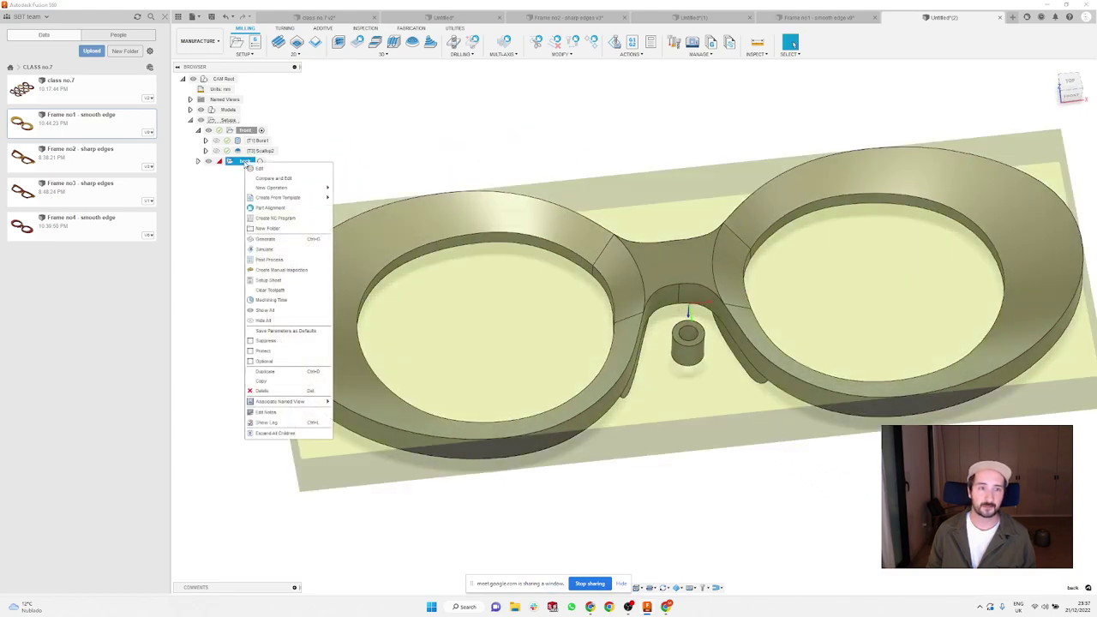
pyautogui.click(274, 170)
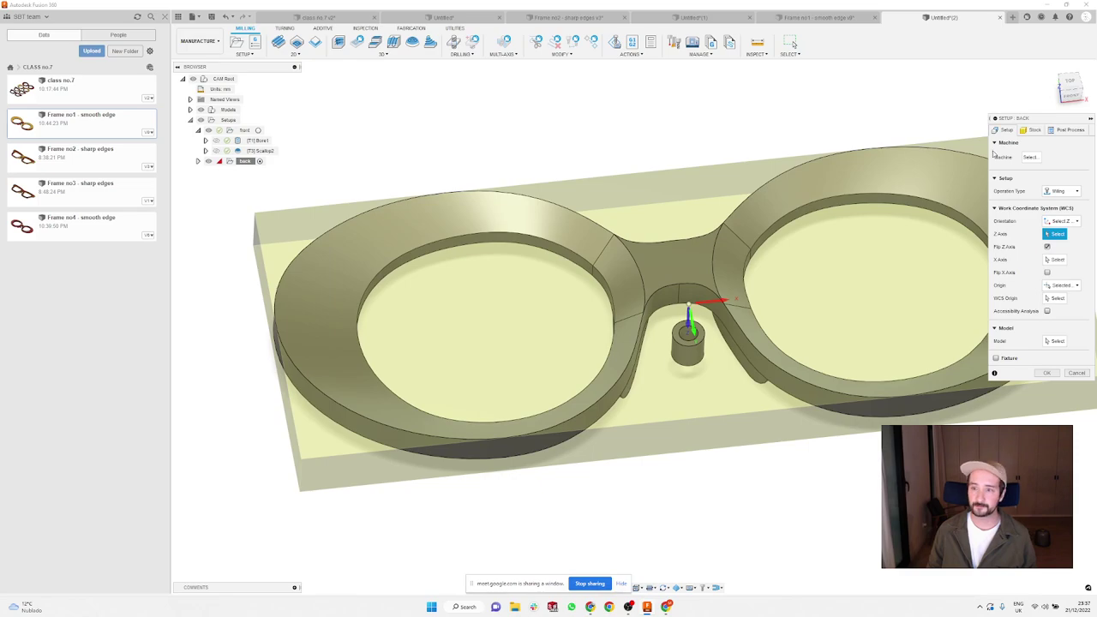
pyautogui.click(1057, 341)
pyautogui.click(755, 273)
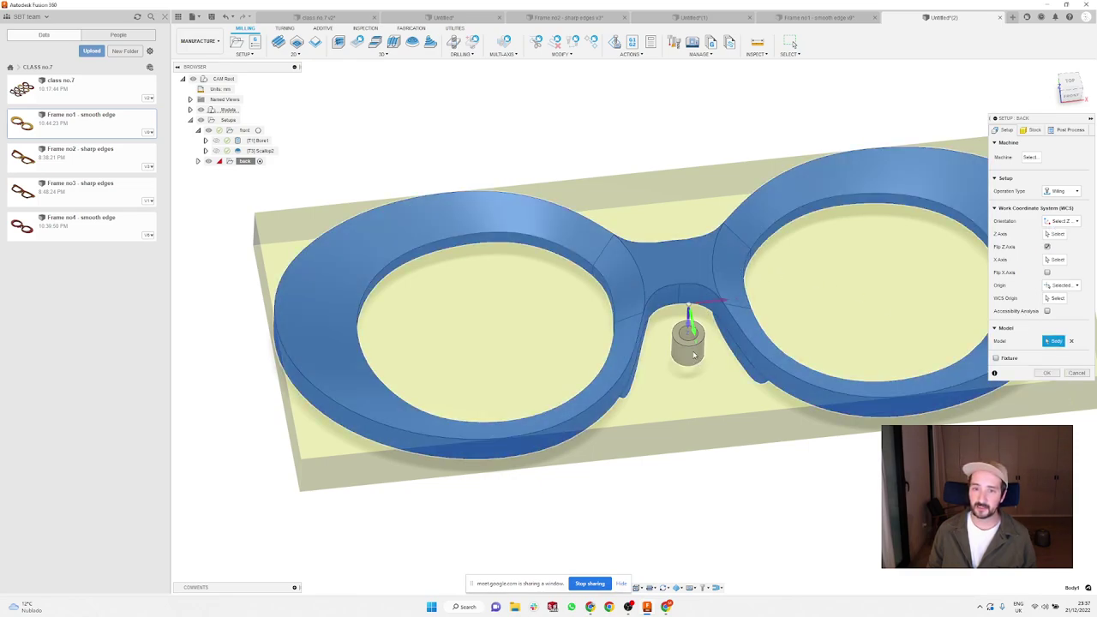
pyautogui.click(694, 355)
pyautogui.click(1046, 373)
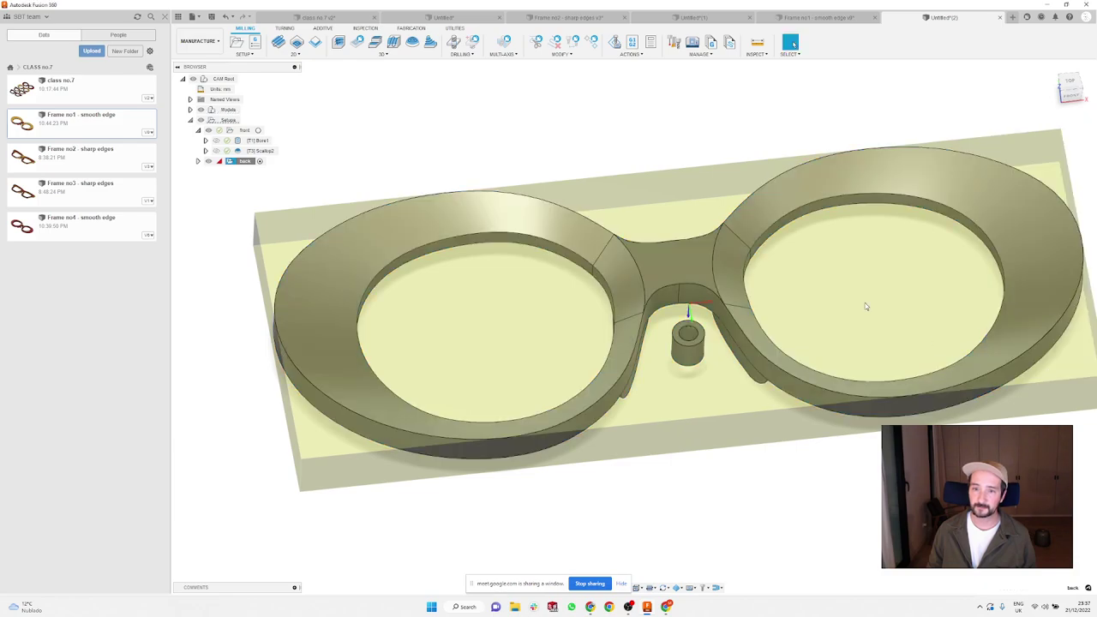
pyautogui.scroll(-3, 615, 156)
pyautogui.keyDown('shift'); pyautogui.moveTo(615, 155); pyautogui.dragTo(526, 179, button='middle'); pyautogui.keyUp('shift')
pyautogui.scroll(3, 630, 257)
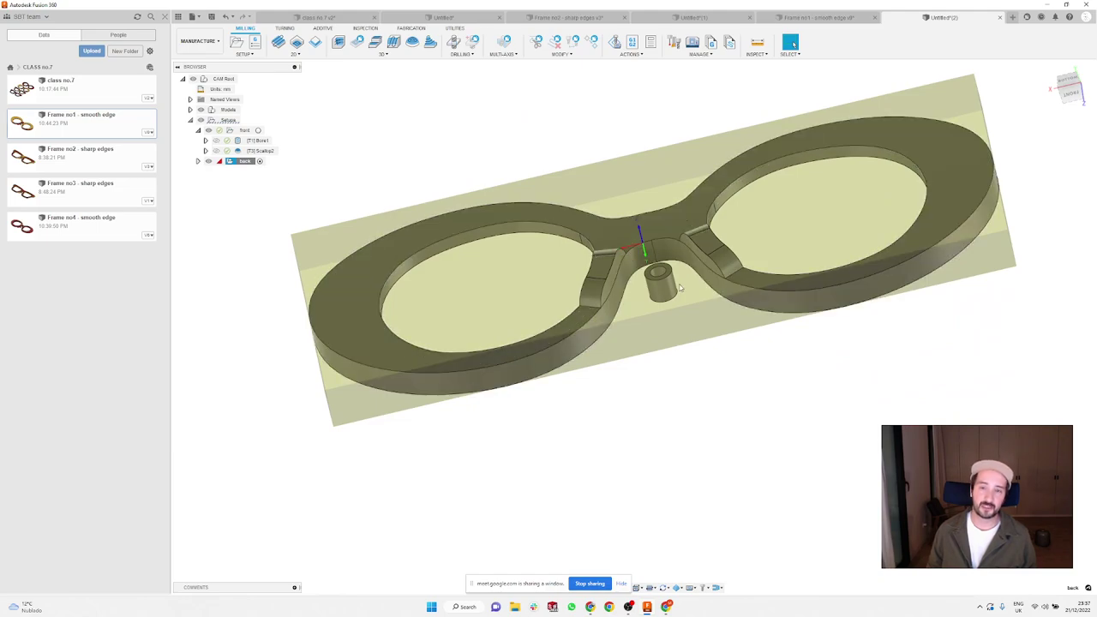
# Step: Place the back setup's work origin on the cylinder's bottom edge, taking Z and X from edges
pyautogui.rightClick(249, 162)
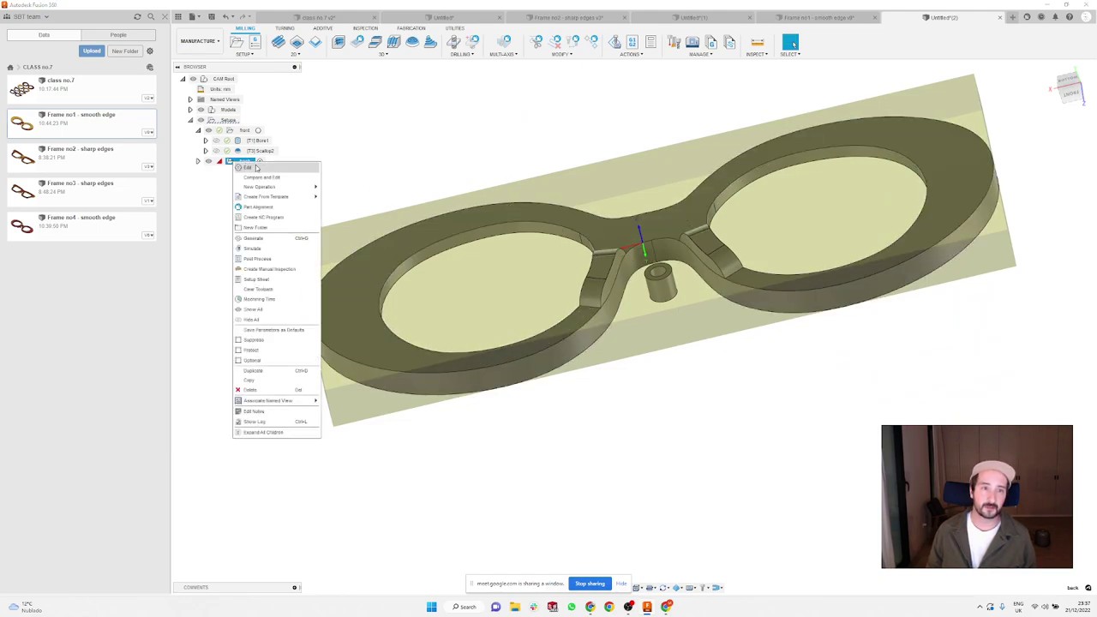
pyautogui.press('Escape')
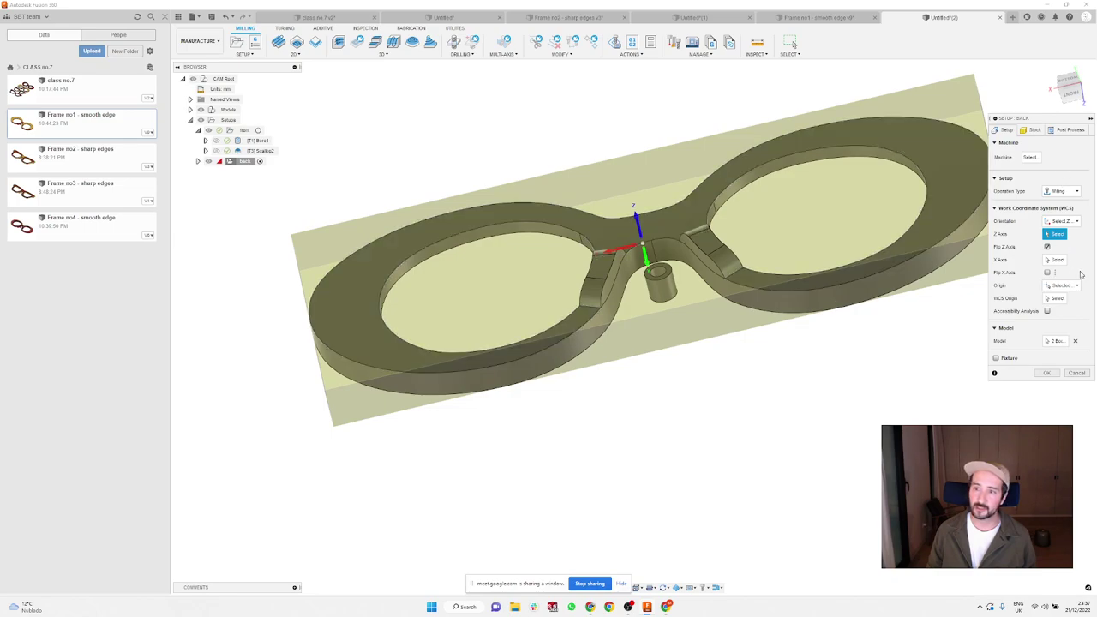
pyautogui.click(1063, 286)
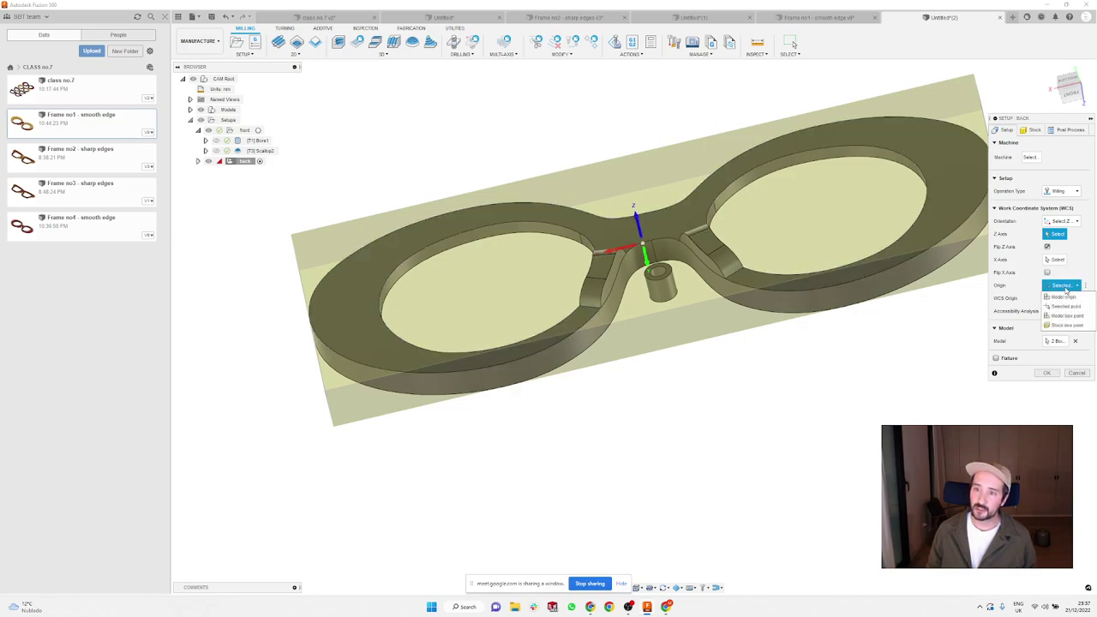
pyautogui.click(1067, 307)
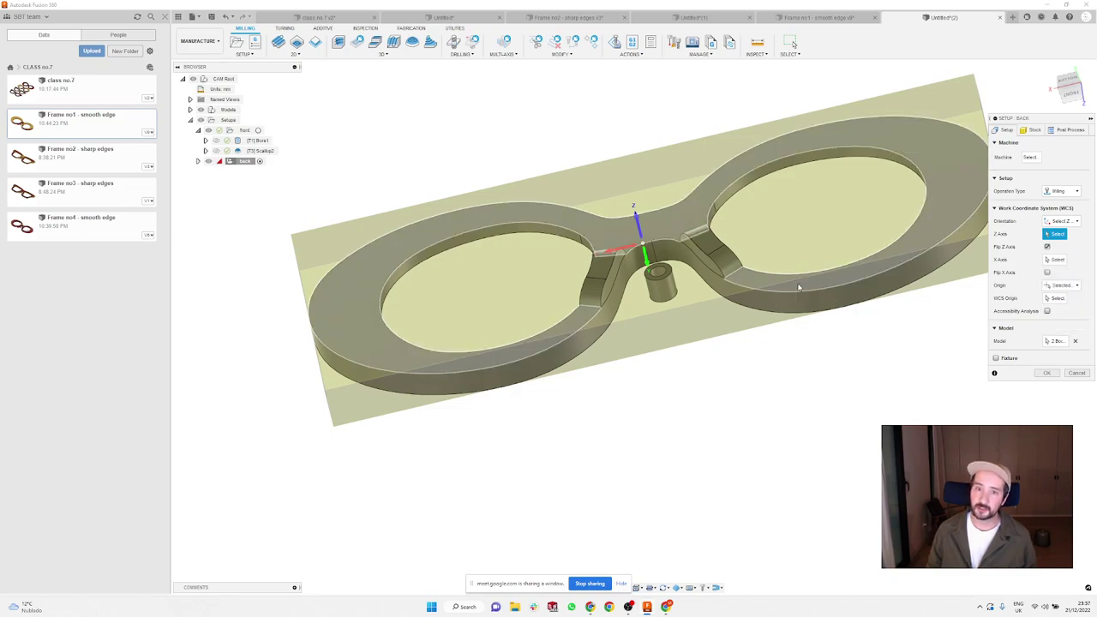
pyautogui.click(675, 299)
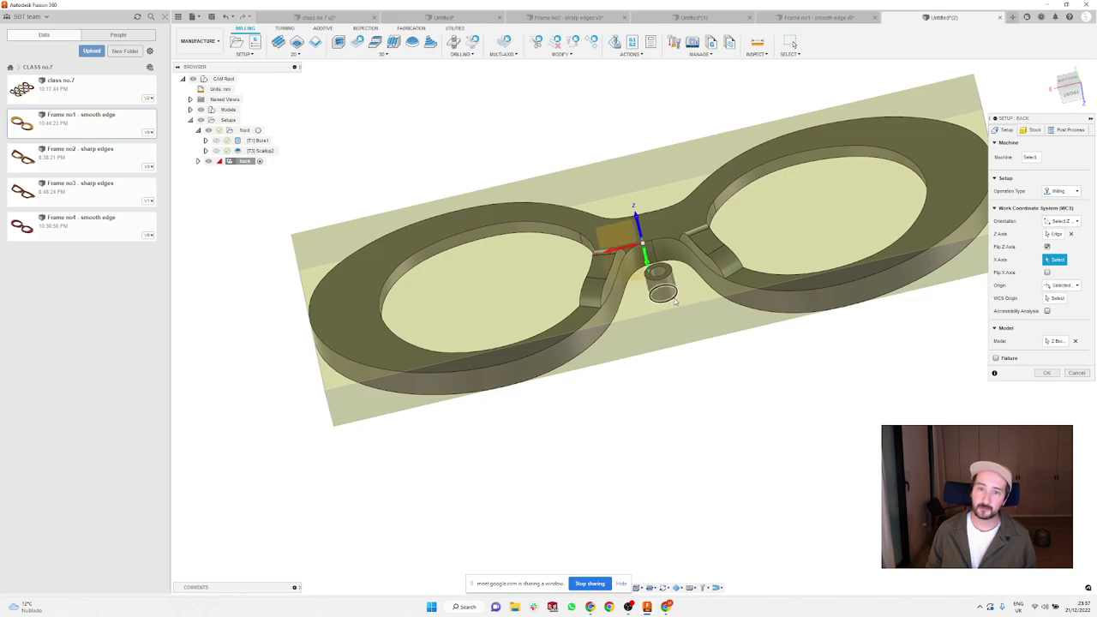
pyautogui.click(674, 300)
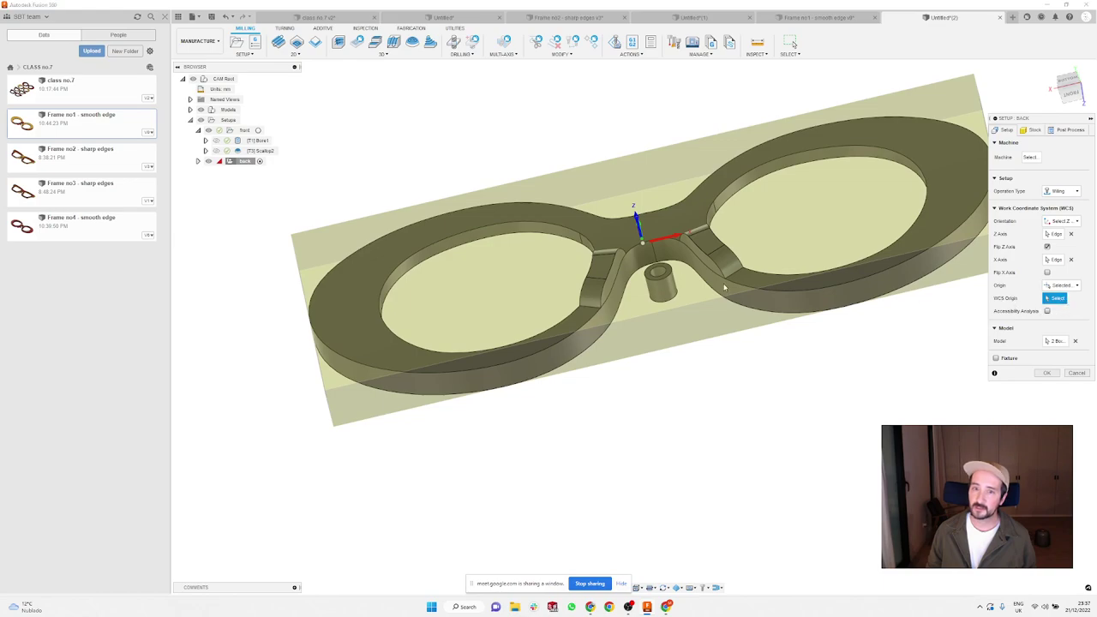
pyautogui.click(676, 296)
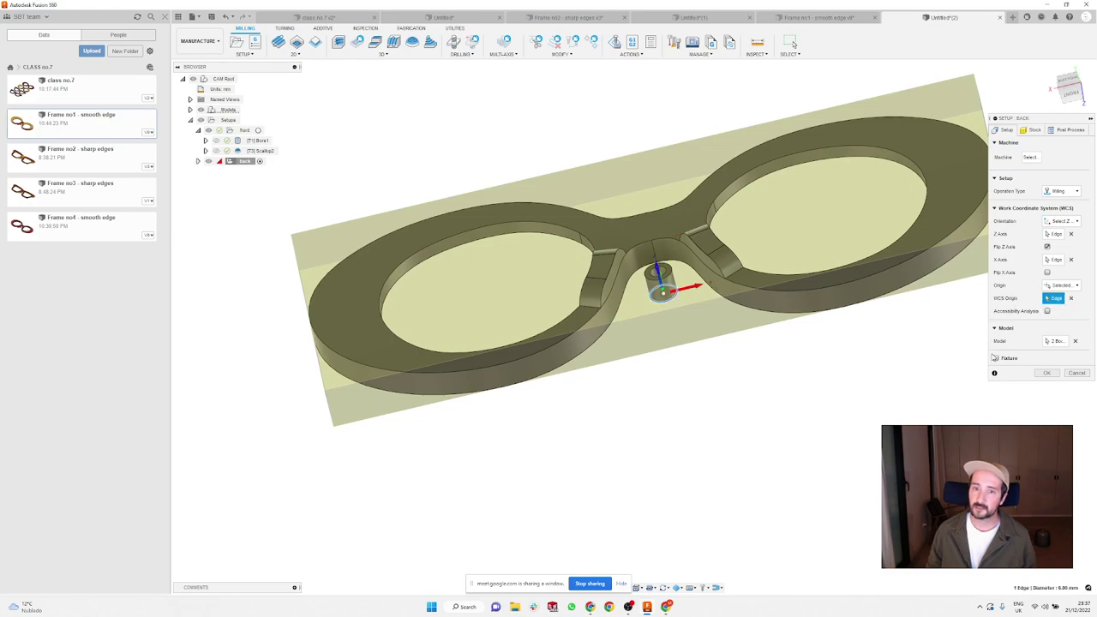
pyautogui.click(1046, 373)
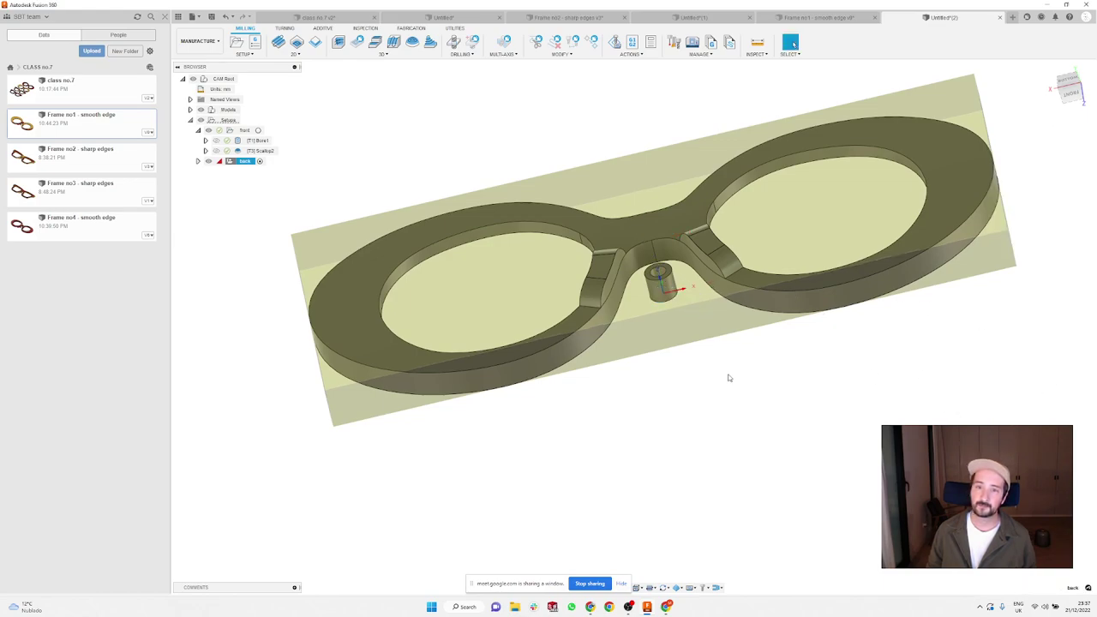
# Step: Orbit around the frame and stock to inspect them from below and above
pyautogui.keyDown('shift'); pyautogui.moveTo(729, 378); pyautogui.dragTo(748, 419, button='middle'); pyautogui.keyUp('shift')
pyautogui.keyDown('shift'); pyautogui.moveTo(750, 422); pyautogui.dragTo(754, 368, button='middle'); pyautogui.keyUp('shift')
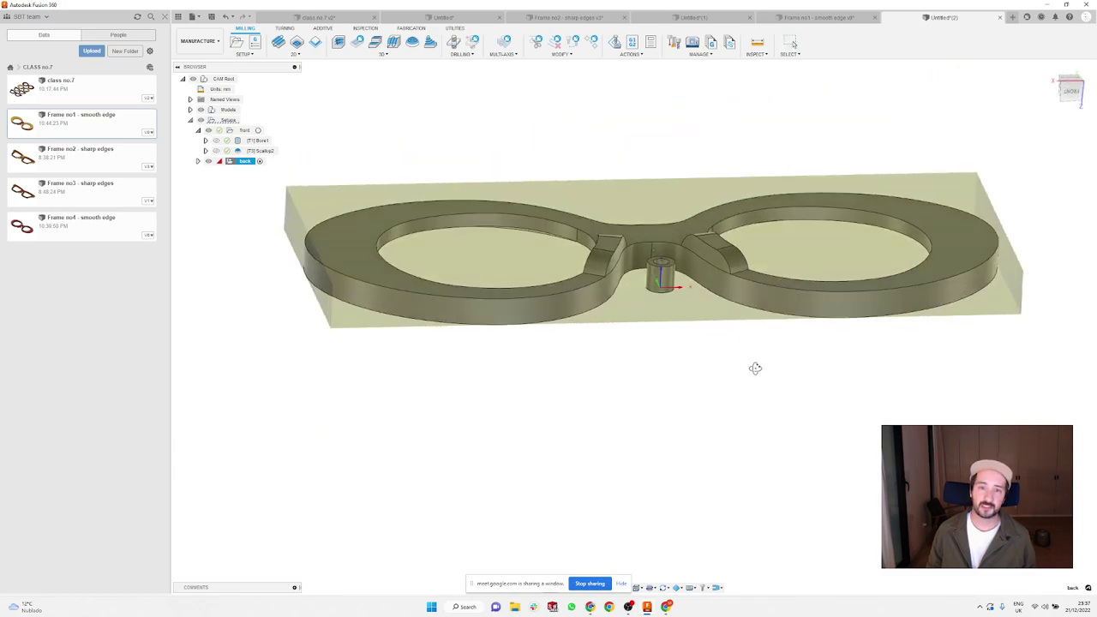
pyautogui.scroll(-3, 604, 179)
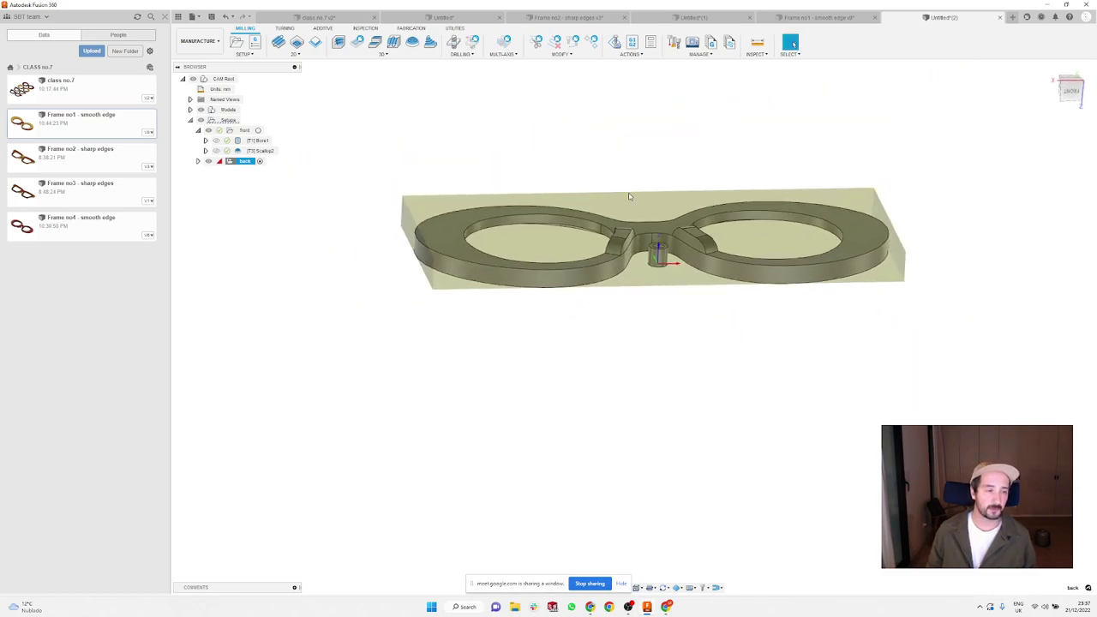
pyautogui.keyDown('shift'); pyautogui.moveTo(552, 159); pyautogui.dragTo(655, 176, button='middle'); pyautogui.keyUp('shift')
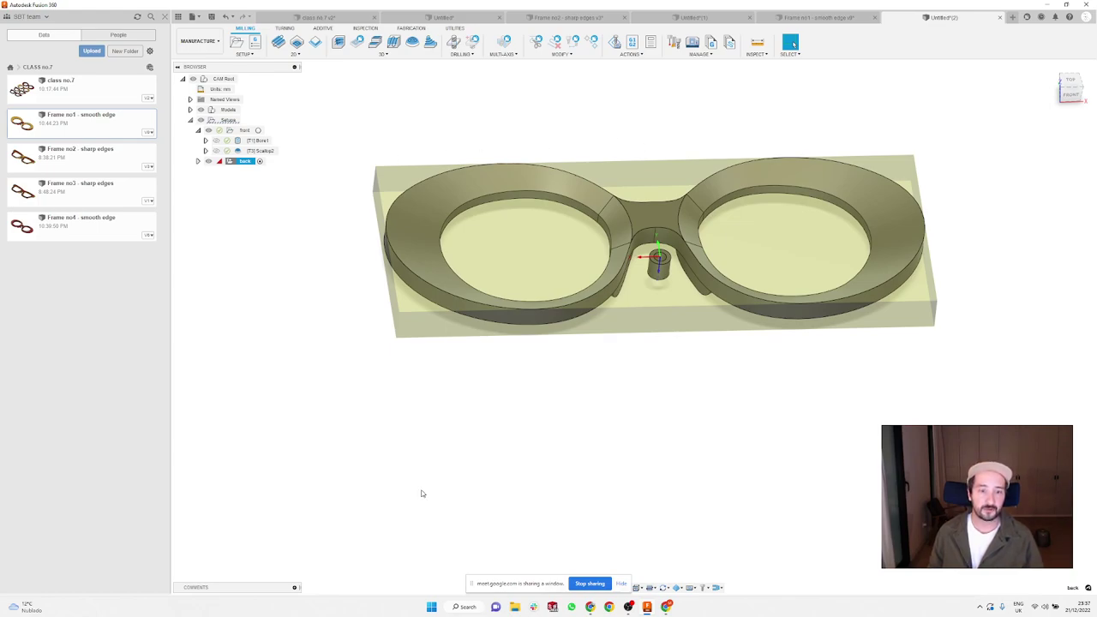
pyautogui.click(199, 41)
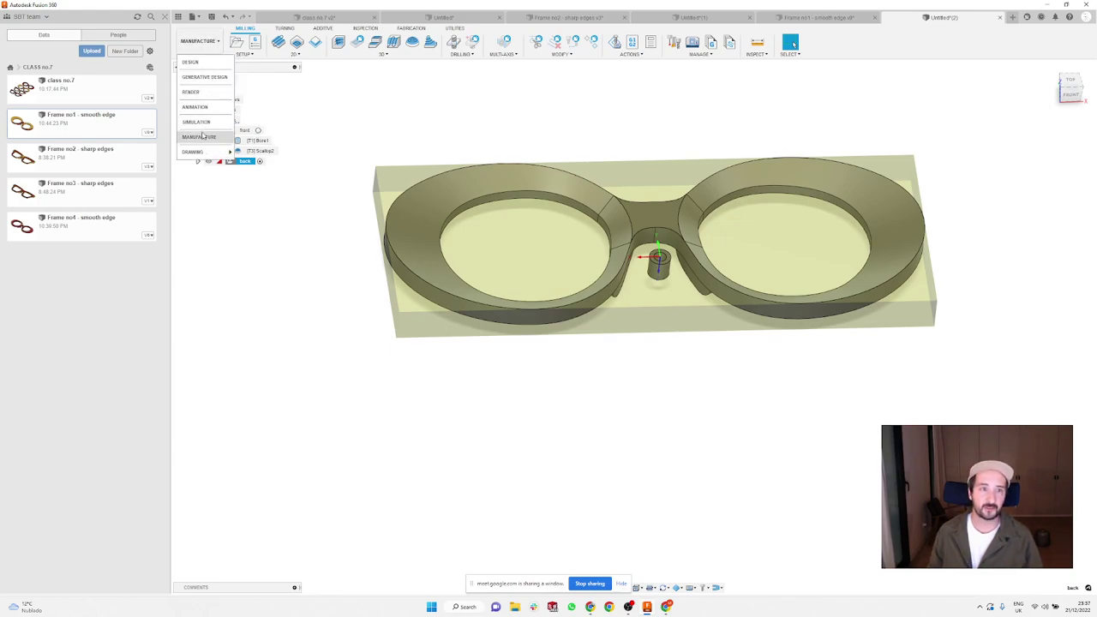
# Step: Return to the Design workspace, roll the timeline back to Loft1, and show Sketch2
pyautogui.click(189, 62)
pyautogui.scroll(2, 652, 172)
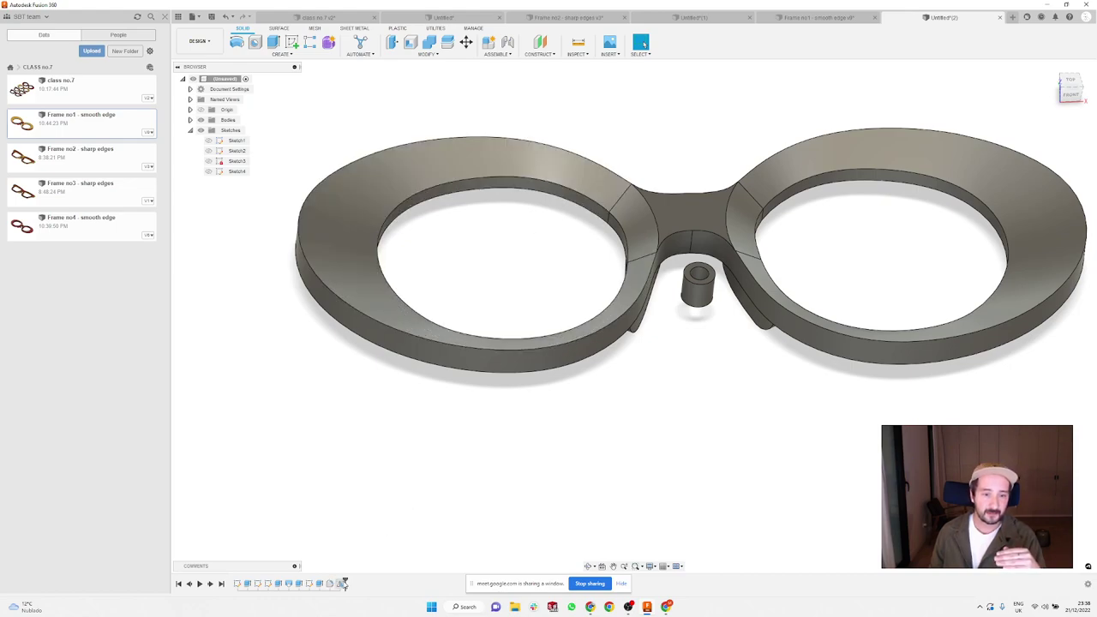
pyautogui.moveTo(343, 584); pyautogui.dragTo(282, 581)
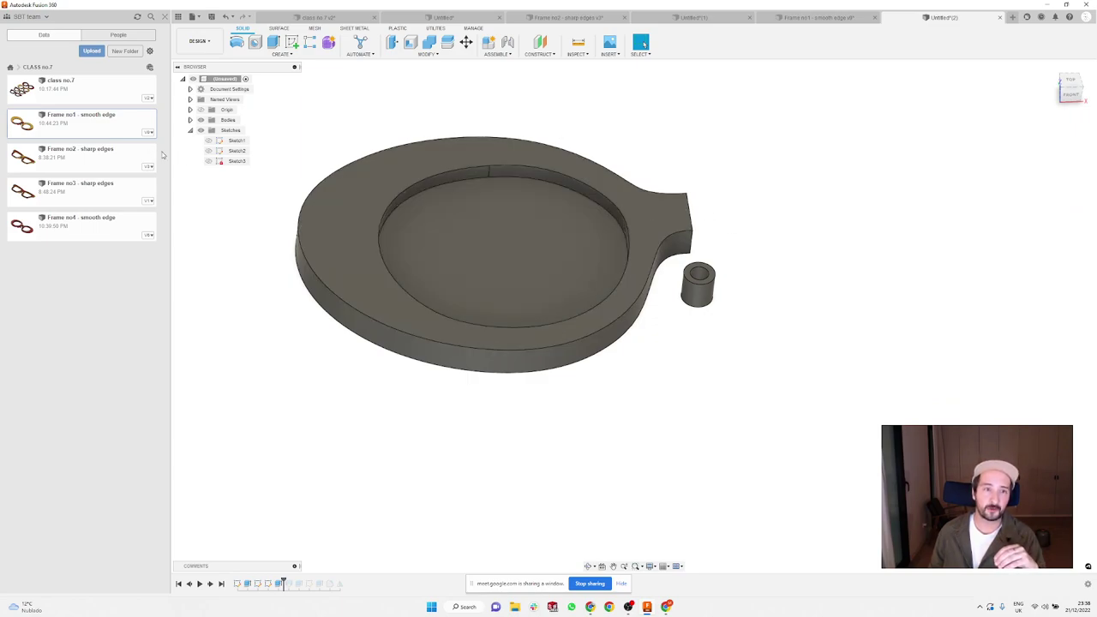
pyautogui.click(207, 150)
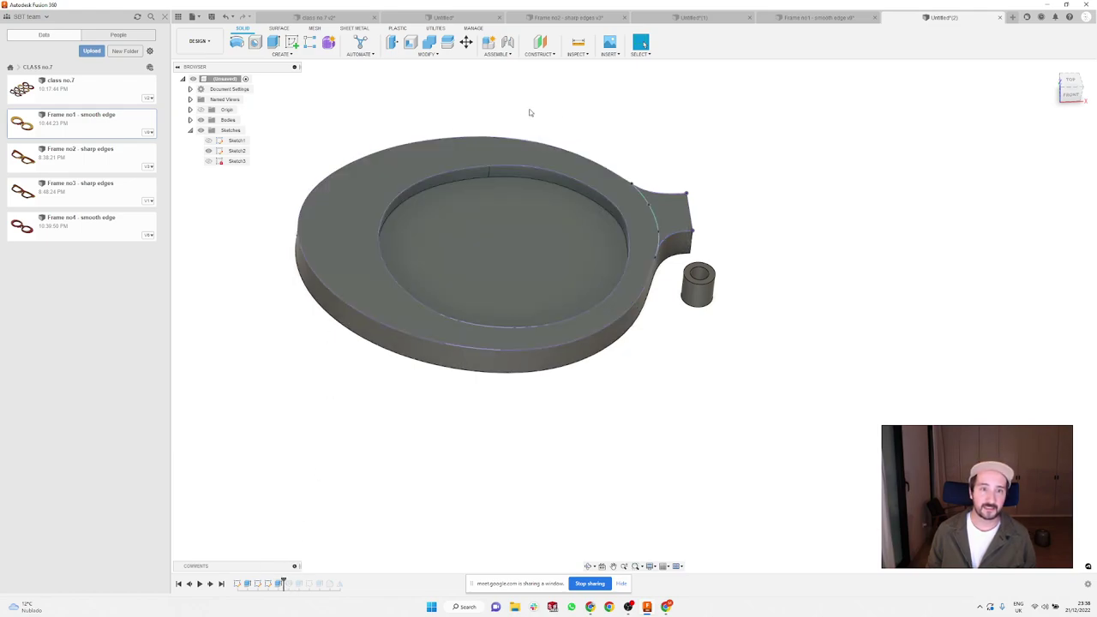
pyautogui.scroll(1, 359, 128)
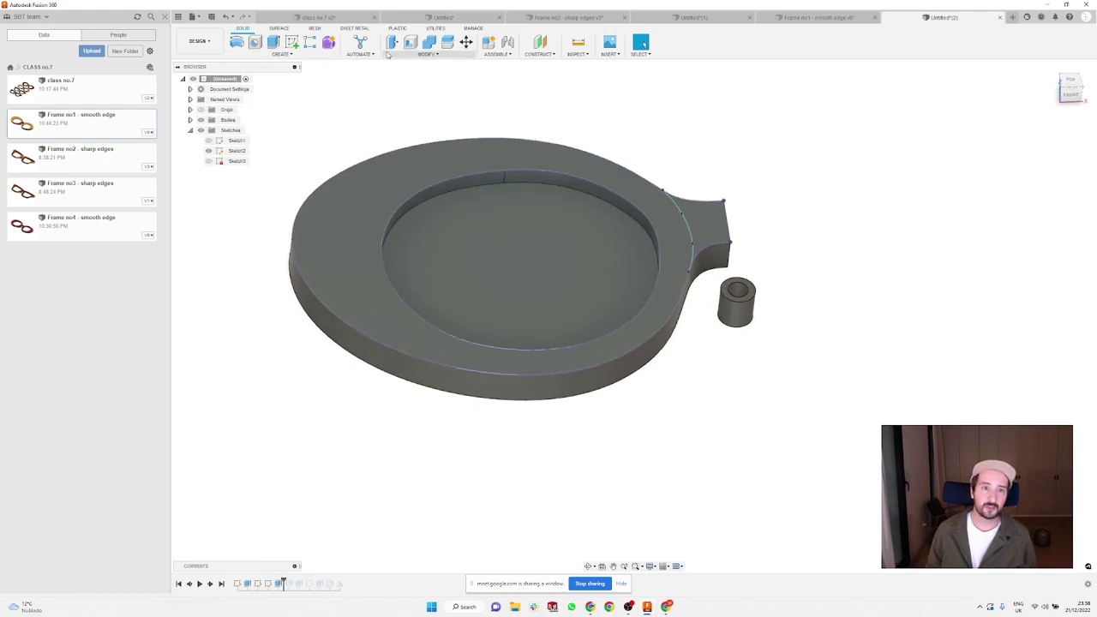
pyautogui.click(276, 54)
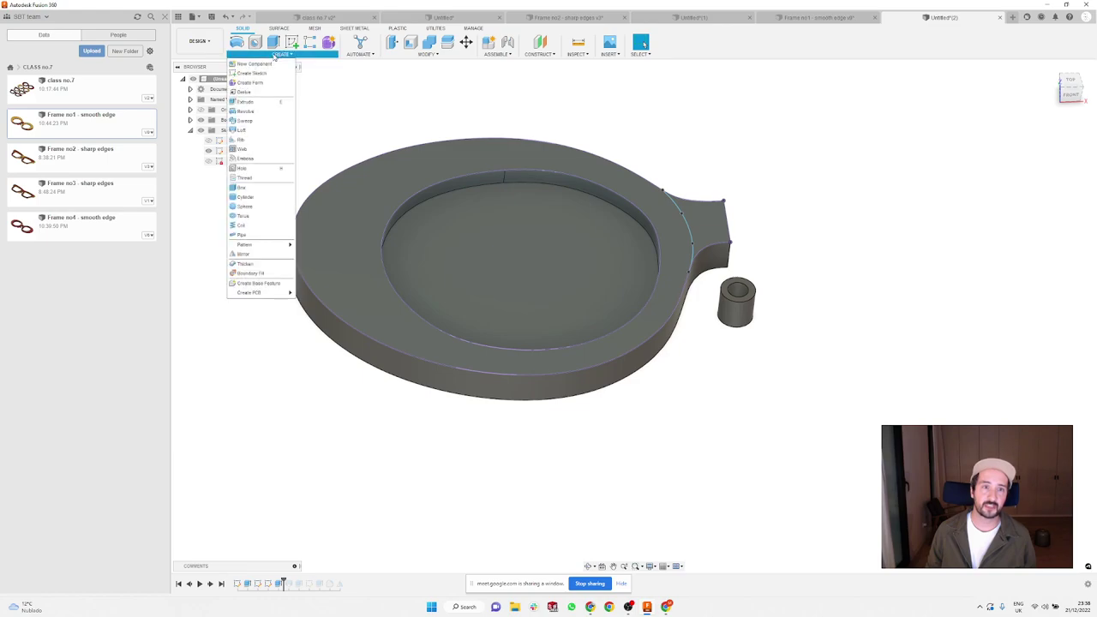
# Step: Loft-cut from the pocket floor profile to the top face ring, then hide Sketch2
pyautogui.click(260, 130)
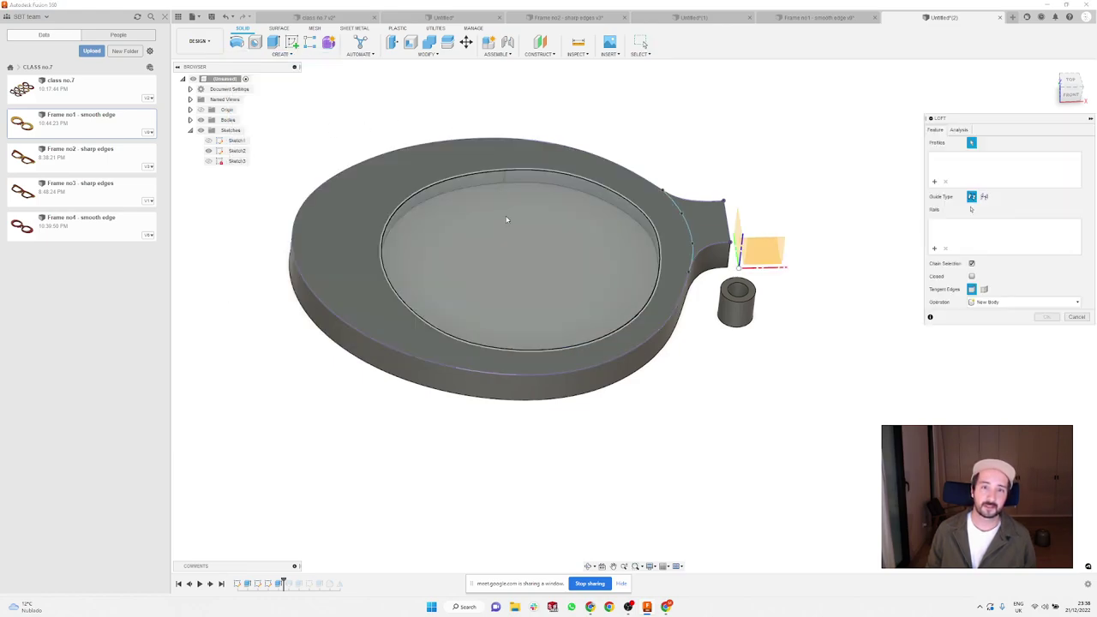
pyautogui.keyDown('shift'); pyautogui.moveTo(668, 362); pyautogui.dragTo(651, 343, button='middle'); pyautogui.keyUp('shift')
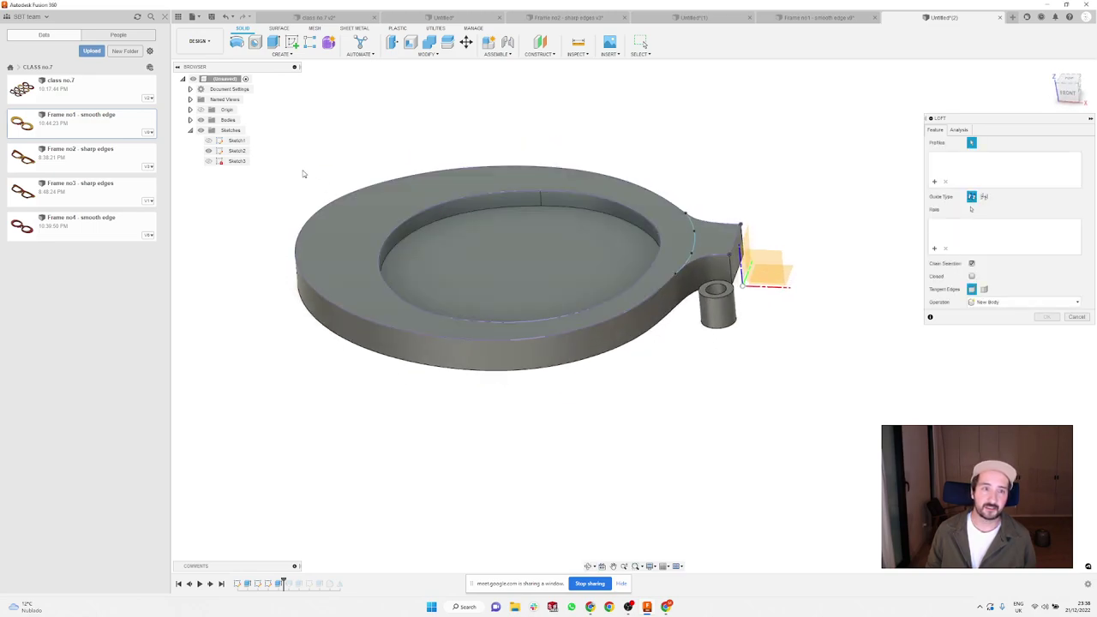
pyautogui.keyDown('shift'); pyautogui.moveTo(568, 162); pyautogui.dragTo(526, 238, button='middle'); pyautogui.keyUp('shift')
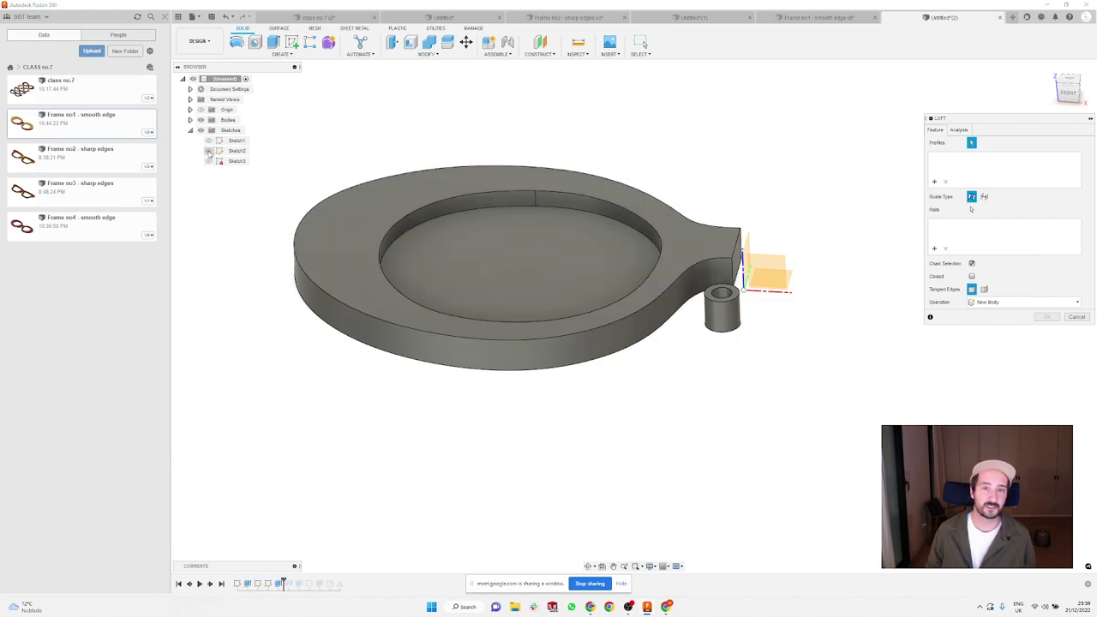
pyautogui.click(481, 259)
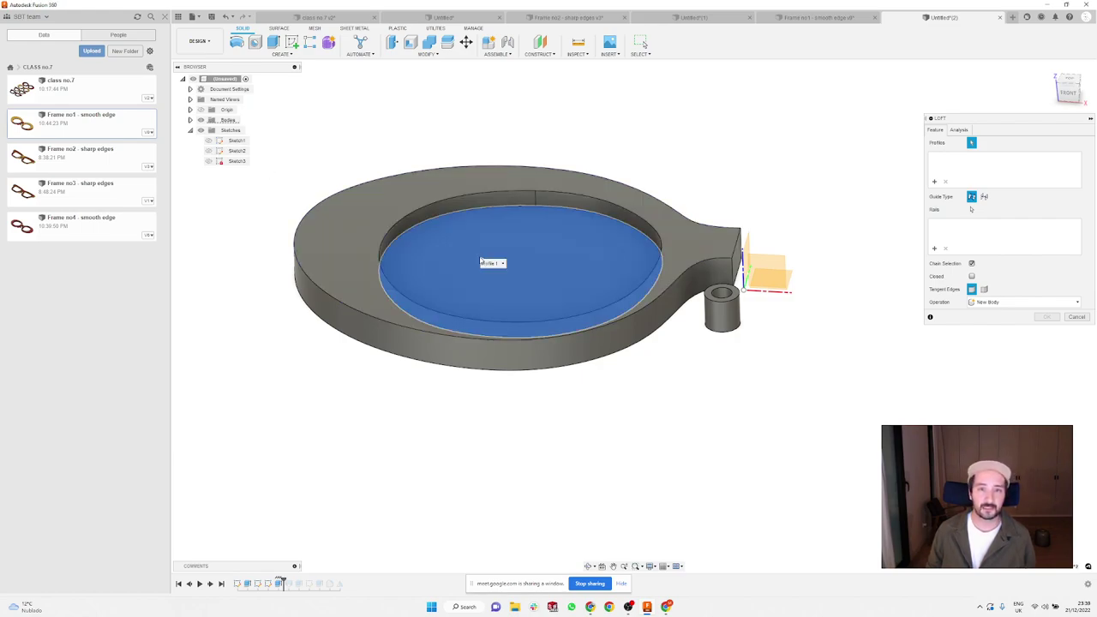
pyautogui.click(208, 150)
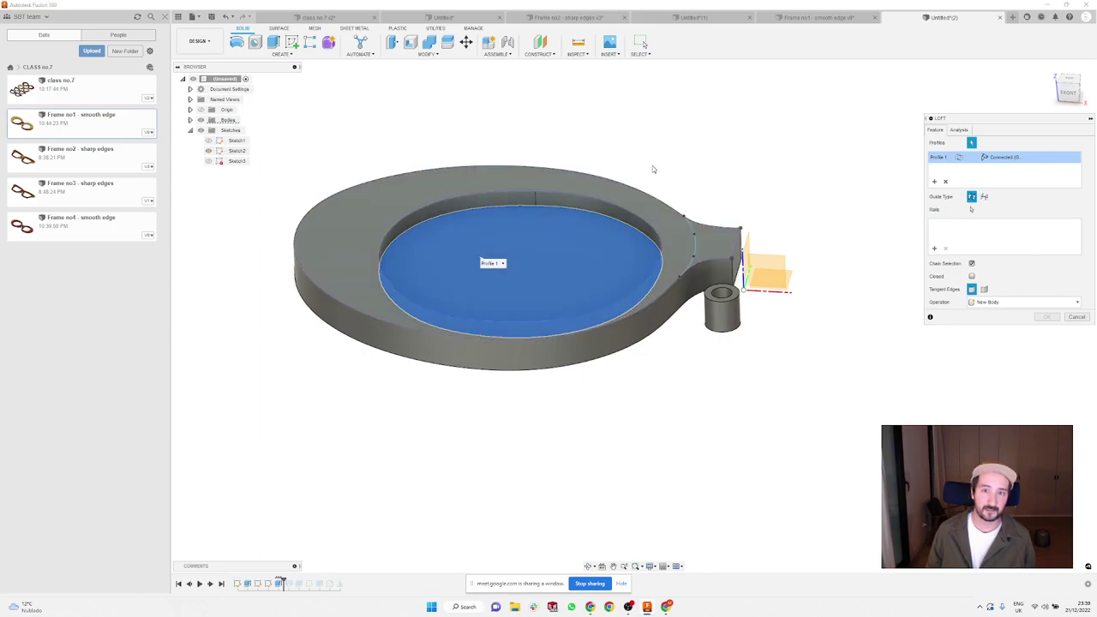
pyautogui.click(670, 221)
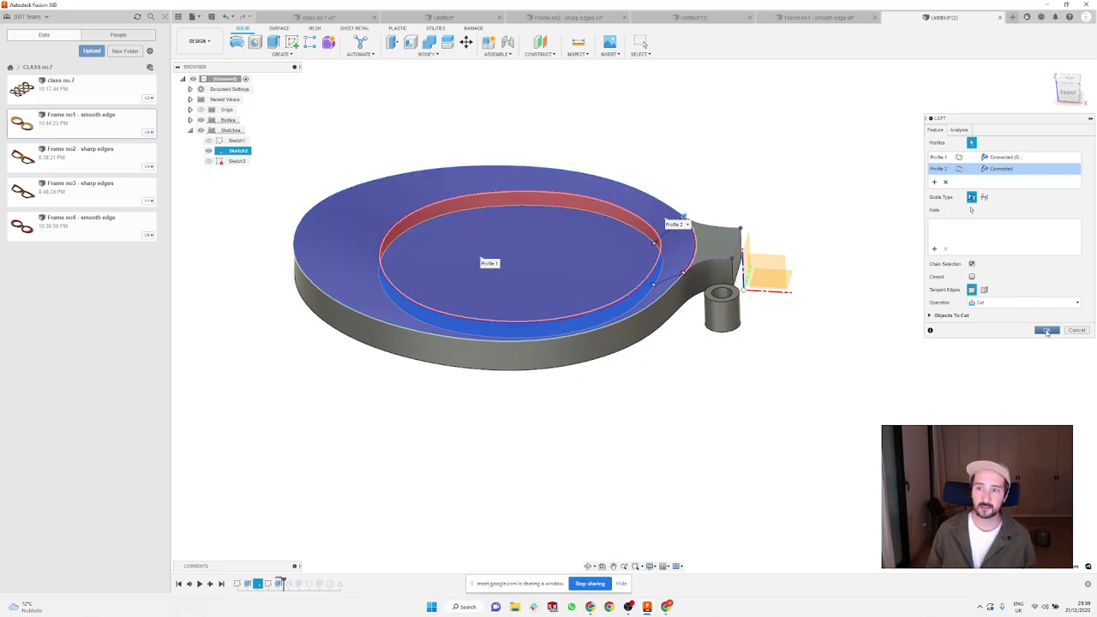
pyautogui.click(1047, 330)
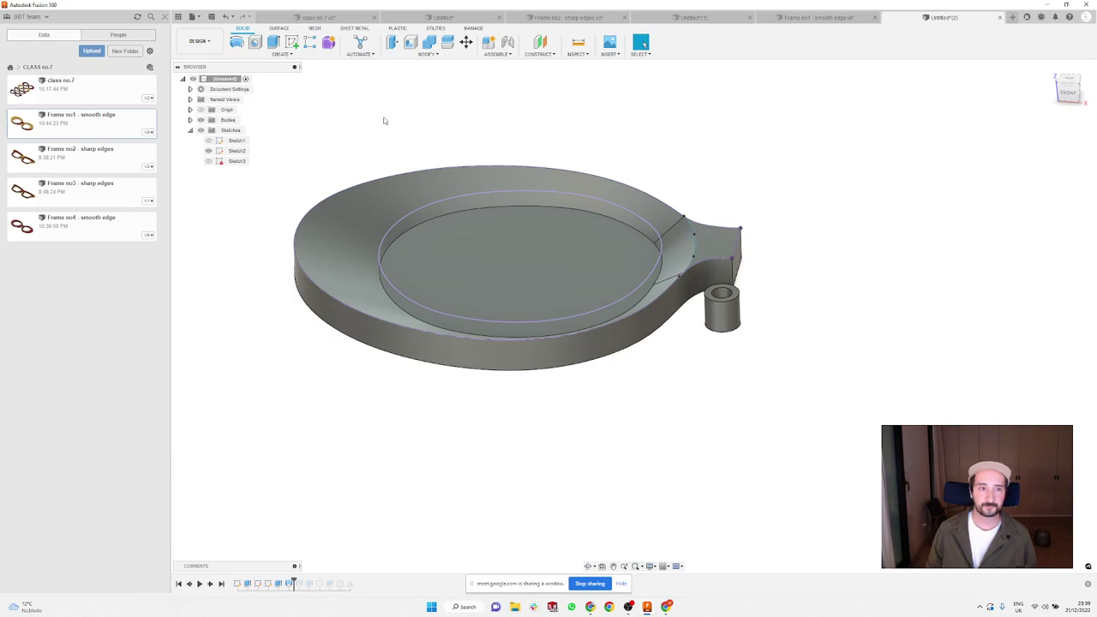
pyautogui.click(209, 150)
# Step: Roll the timeline forward to the end to restore the full mirrored glasses frame
pyautogui.moveTo(662, 133)
pyautogui.keyDown('shift'); pyautogui.mouseDown(button='middle')
pyautogui.moveTo(637, 143)
pyautogui.moveTo(642, 154)
pyautogui.moveTo(647, 146)
pyautogui.mouseUp(button='middle'); pyautogui.keyUp('shift')
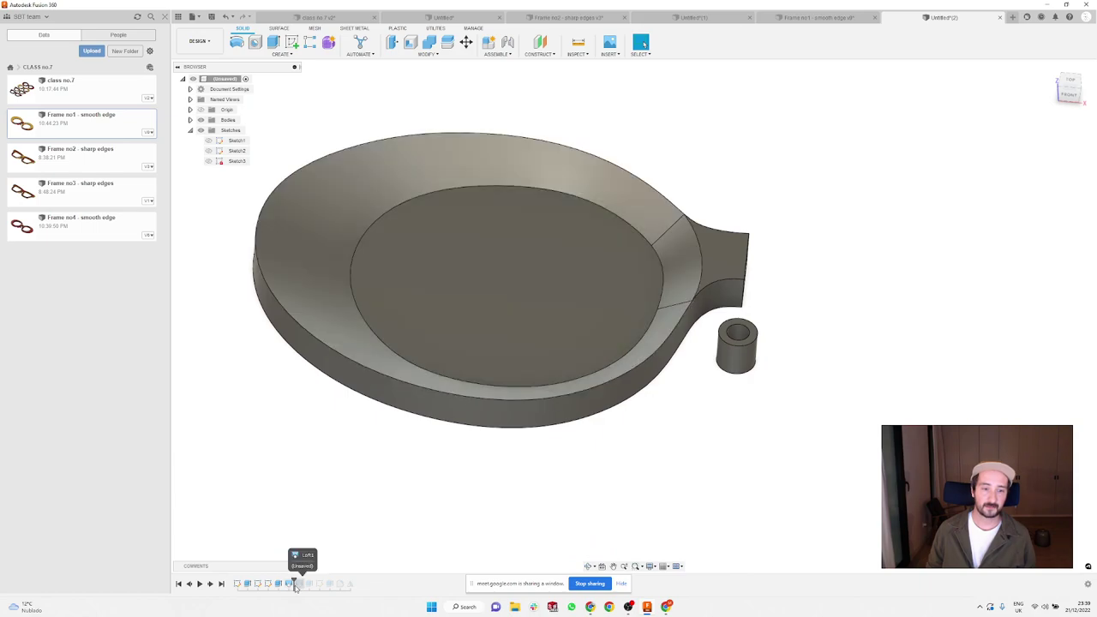
pyautogui.moveTo(293, 583); pyautogui.dragTo(355, 583)
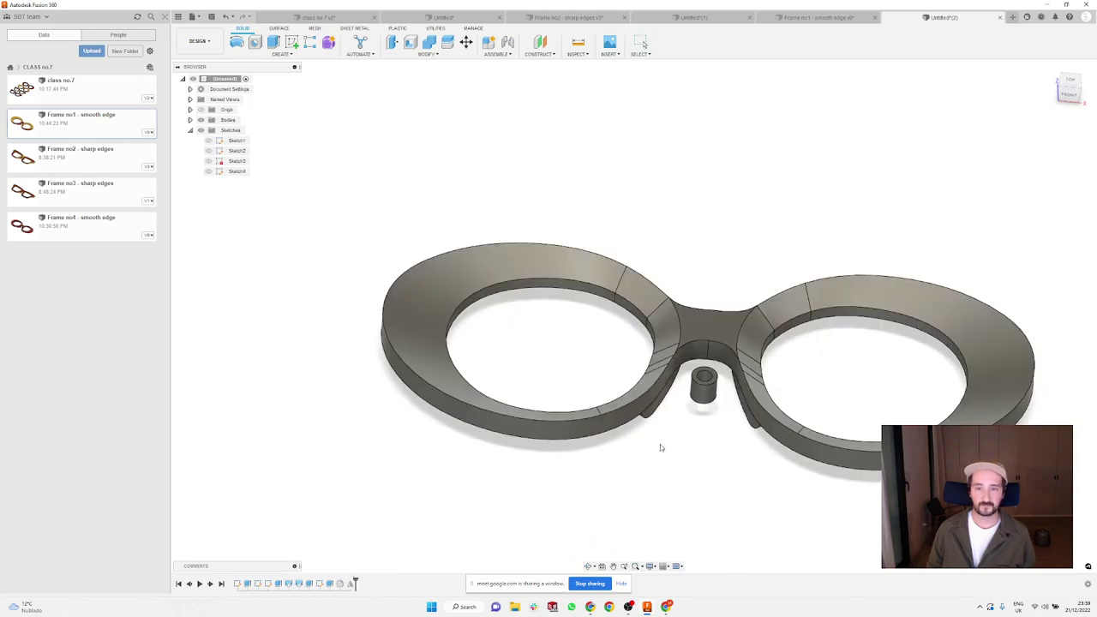
pyautogui.moveTo(723, 183)
pyautogui.keyDown('shift'); pyautogui.mouseDown(button='middle')
pyautogui.moveTo(715, 252)
pyautogui.moveTo(763, 206)
pyautogui.moveTo(683, 198)
pyautogui.moveTo(736, 178)
pyautogui.moveTo(716, 204)
pyautogui.mouseUp(button='middle'); pyautogui.keyUp('shift')
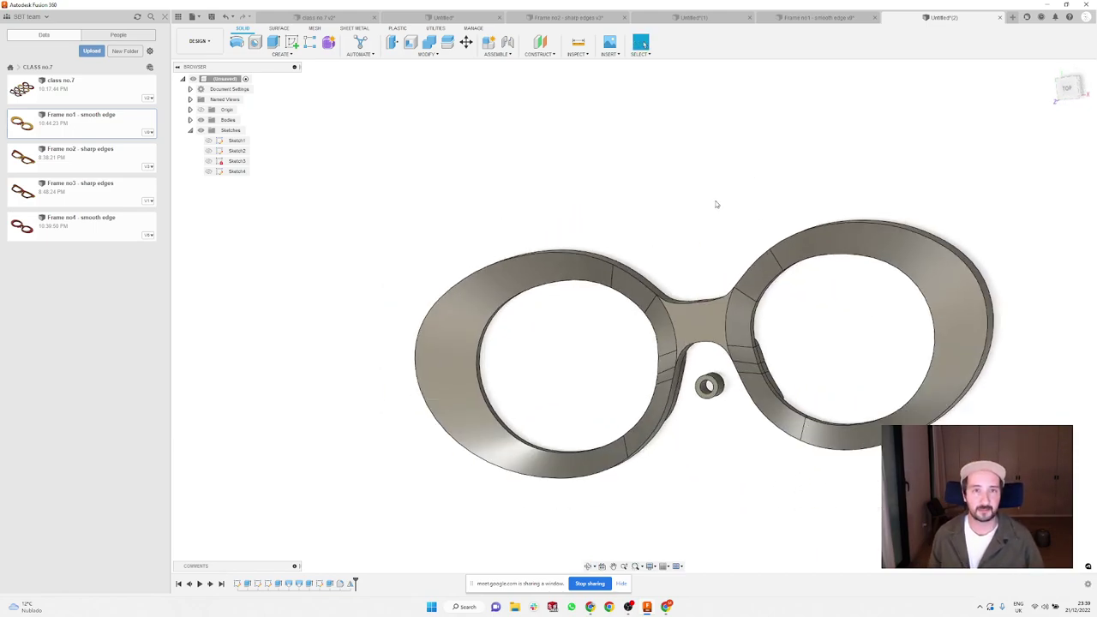
# Step: Select the lens outline sketch curves in Frame no1 - smooth edge and start a new empty design
pyautogui.hotkey('ctrl', 'Tab')
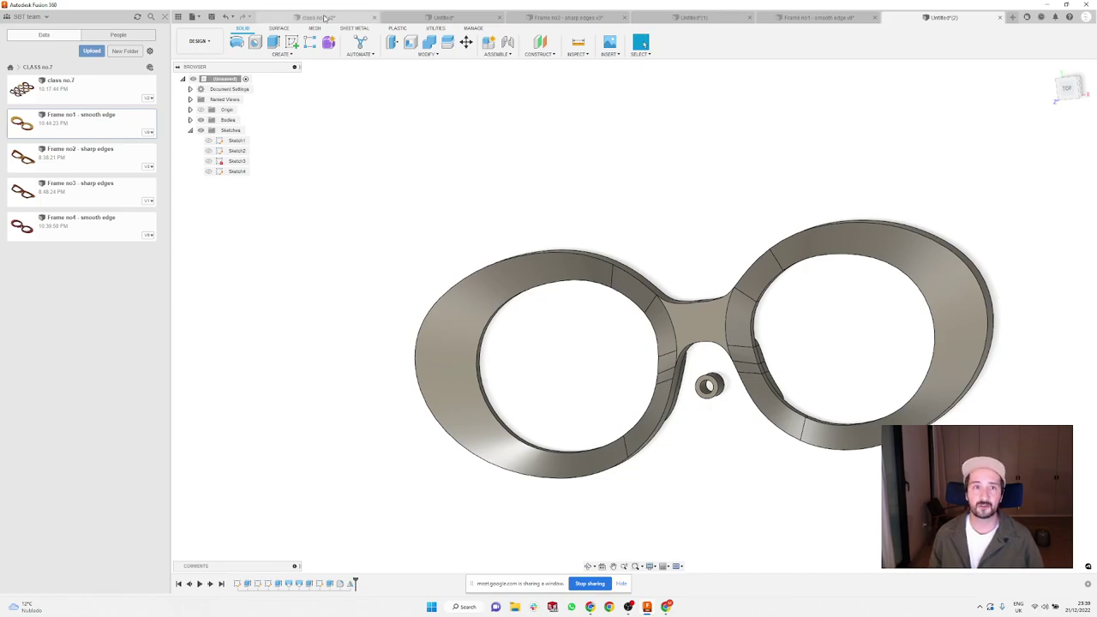
pyautogui.keyDown('shift'); pyautogui.moveTo(659, 188); pyautogui.dragTo(627, 225, button='middle'); pyautogui.keyUp('shift')
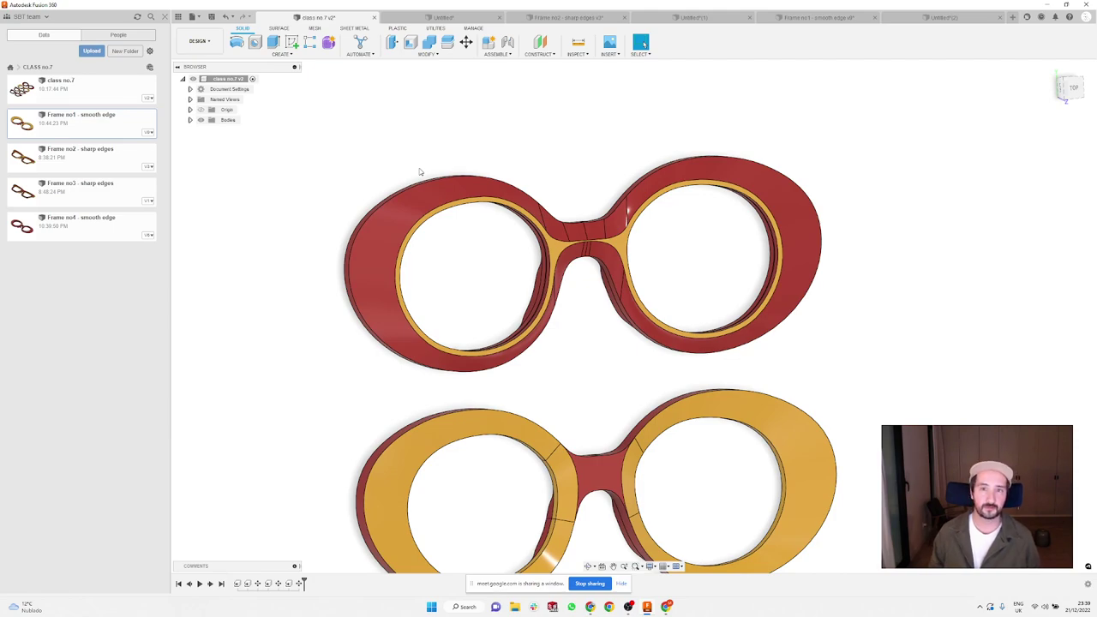
pyautogui.click(810, 18)
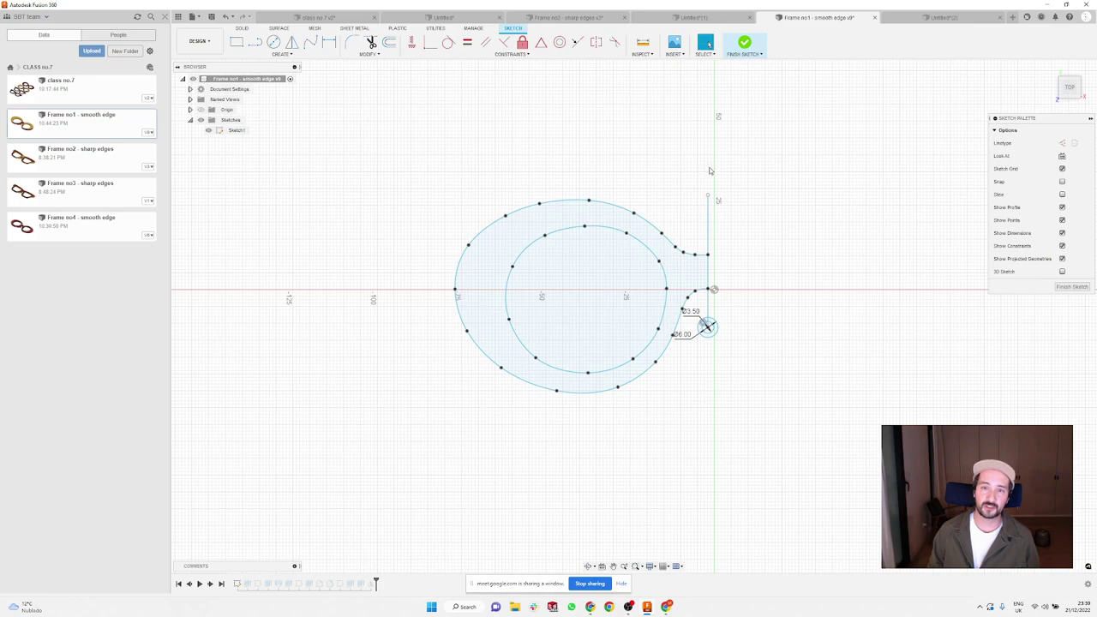
pyautogui.moveTo(760, 157)
pyautogui.mouseDown()
pyautogui.moveTo(641, 280)
pyautogui.moveTo(392, 428)
pyautogui.moveTo(875, 289)
pyautogui.moveTo(666, 290)
pyautogui.moveTo(414, 457)
pyautogui.mouseUp()
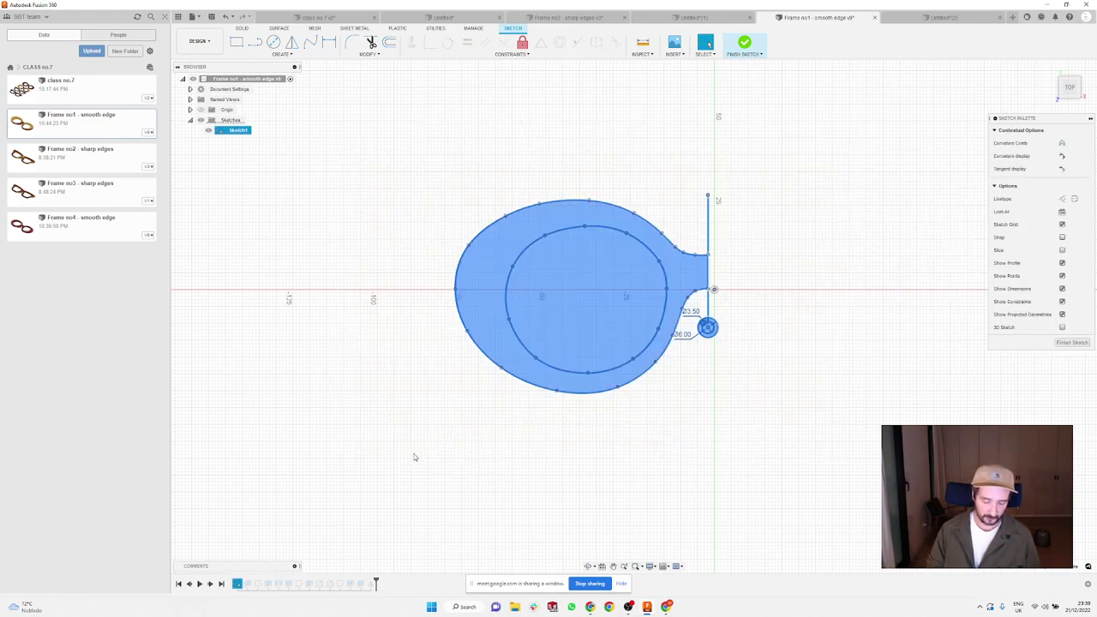
pyautogui.hotkey('ctrl', 'n')
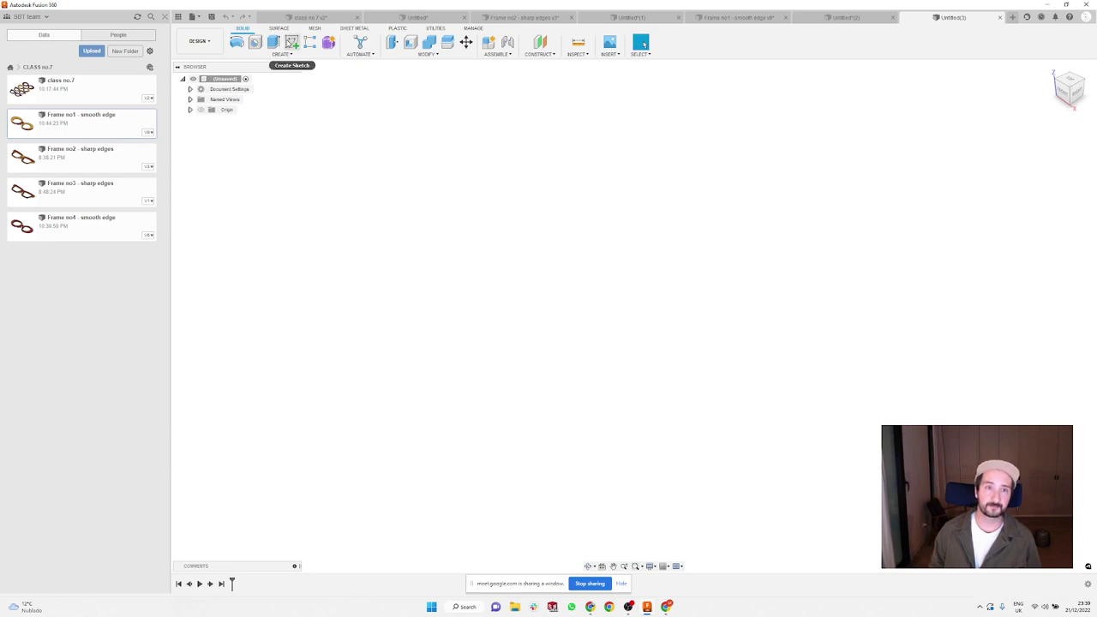
# Step: Paste the copied lens curves into a new sketch on the horizontal origin plane
pyautogui.click(292, 42)
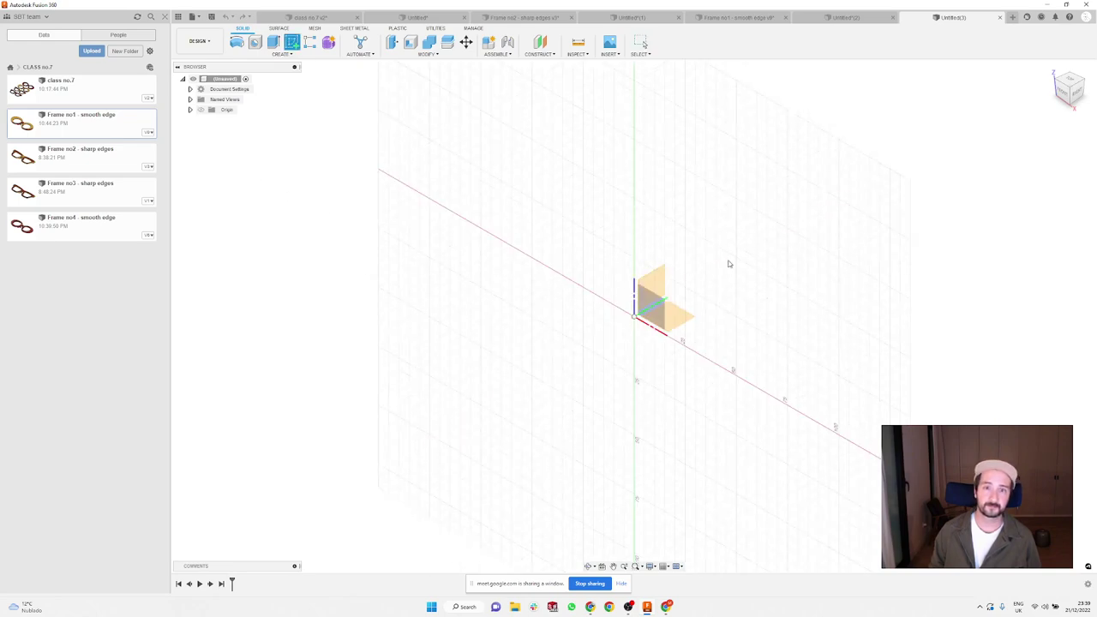
pyautogui.click(688, 322)
pyautogui.hotkey('ctrl', 'v')
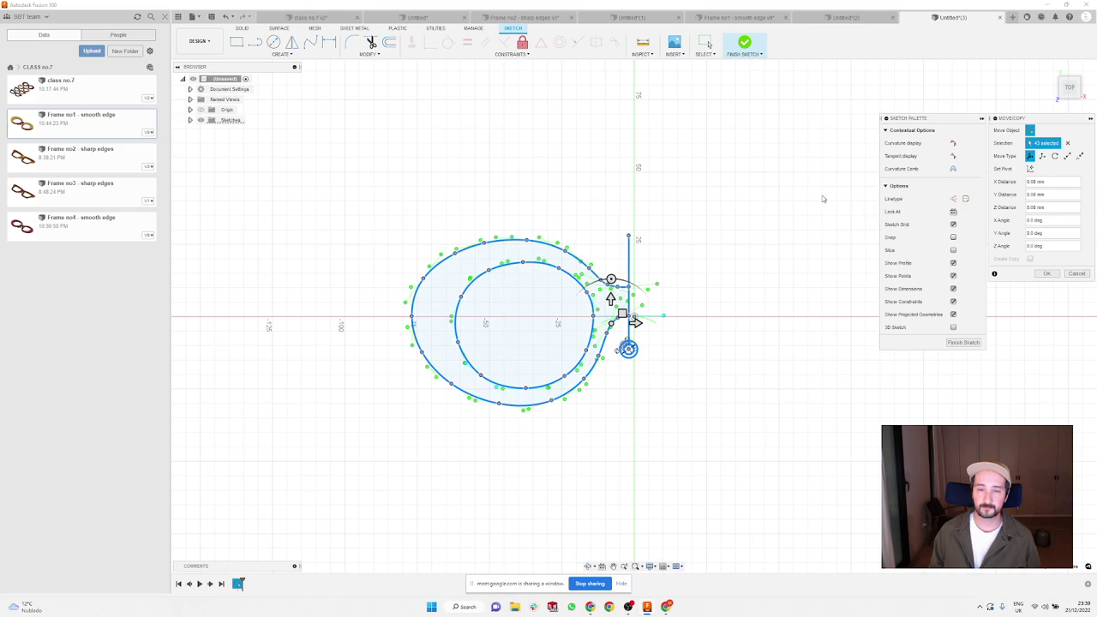
pyautogui.click(1047, 274)
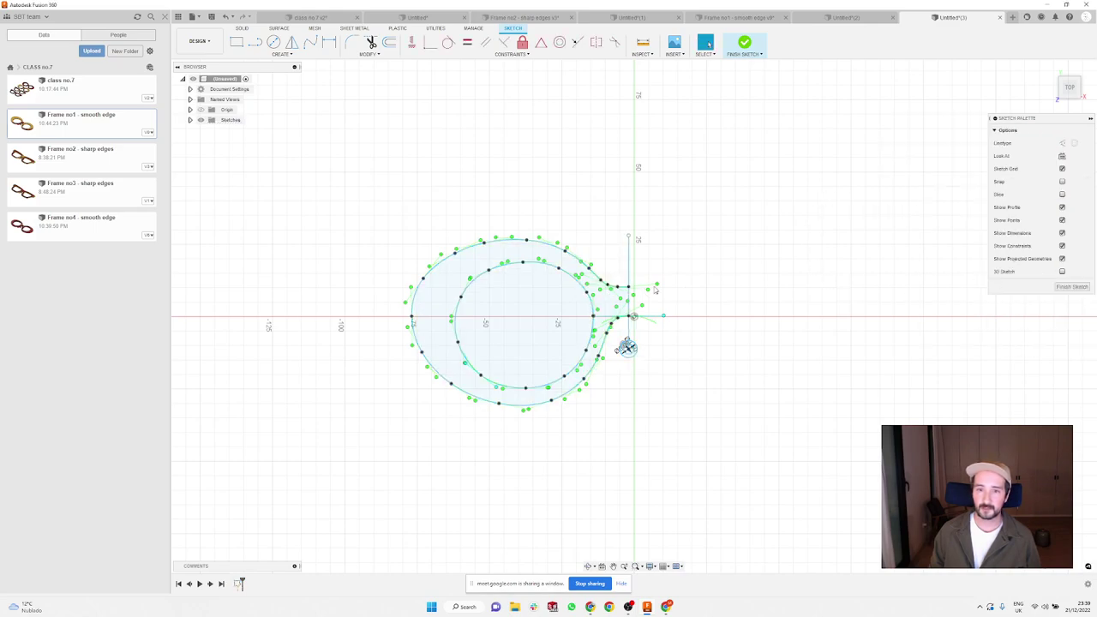
# Step: Extrude the frame ring and hinge circle profiles 6 mm, then inspect the solid ring
pyautogui.click(244, 28)
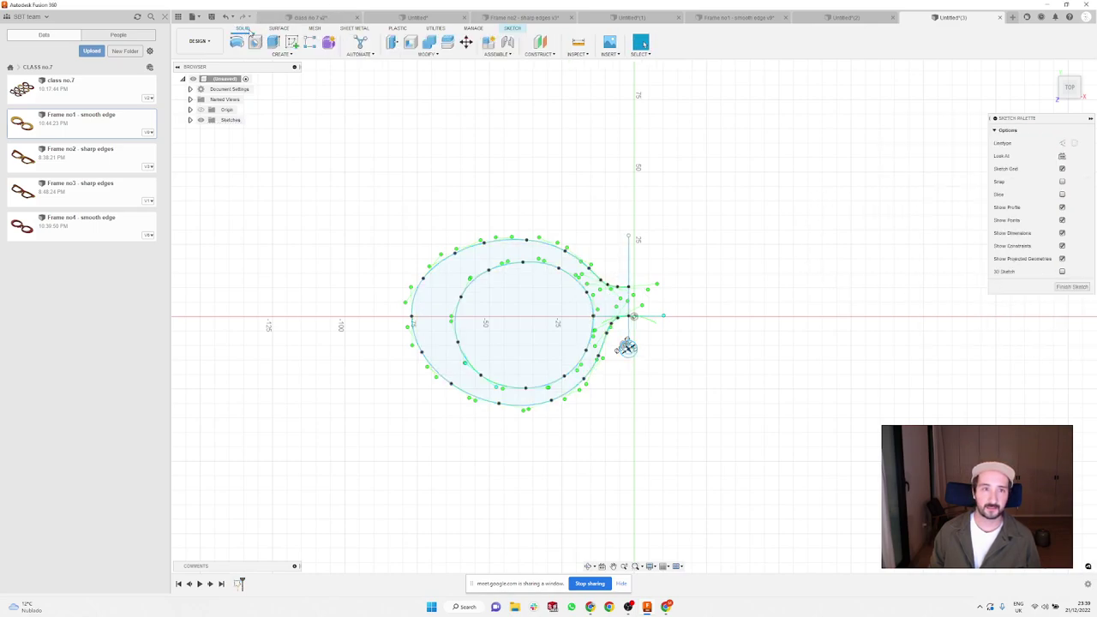
pyautogui.click(273, 41)
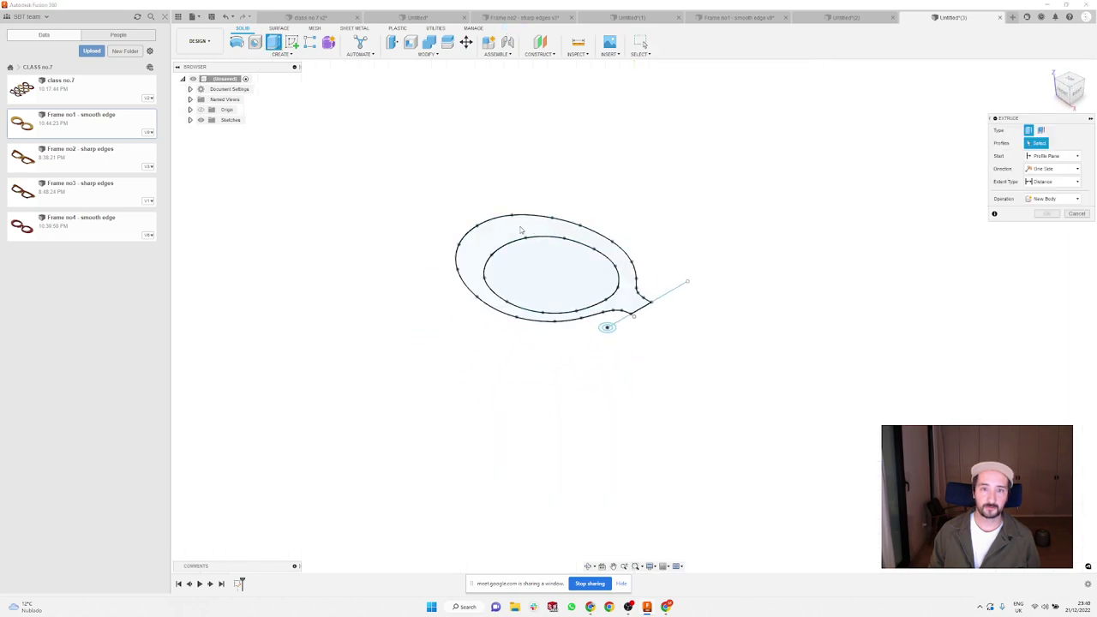
pyautogui.click(548, 232)
pyautogui.scroll(5, 611, 330)
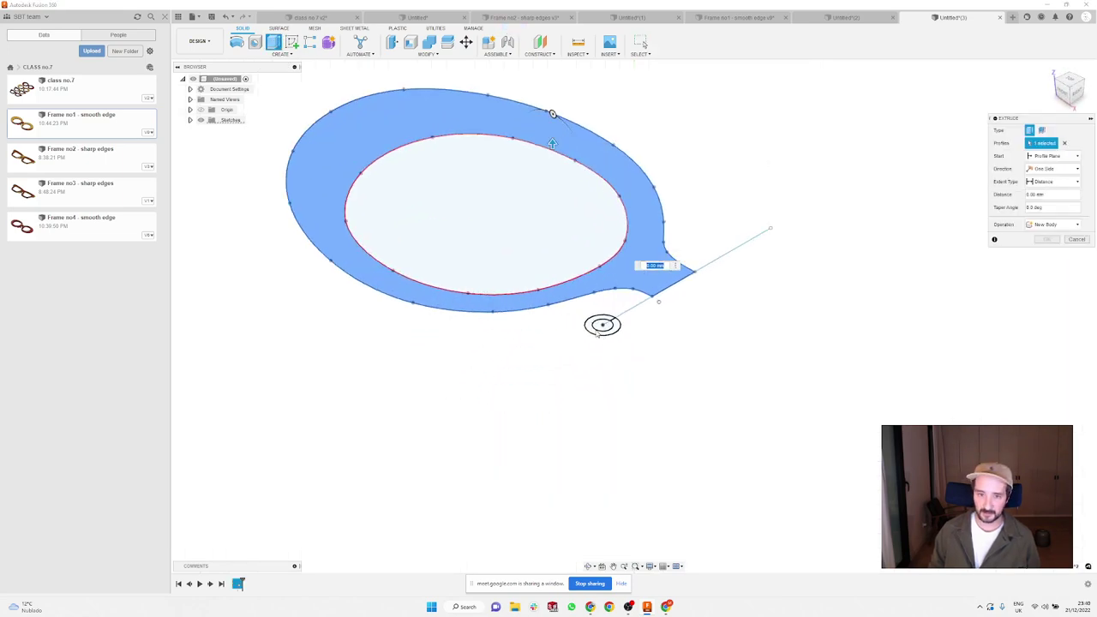
pyautogui.write('6')
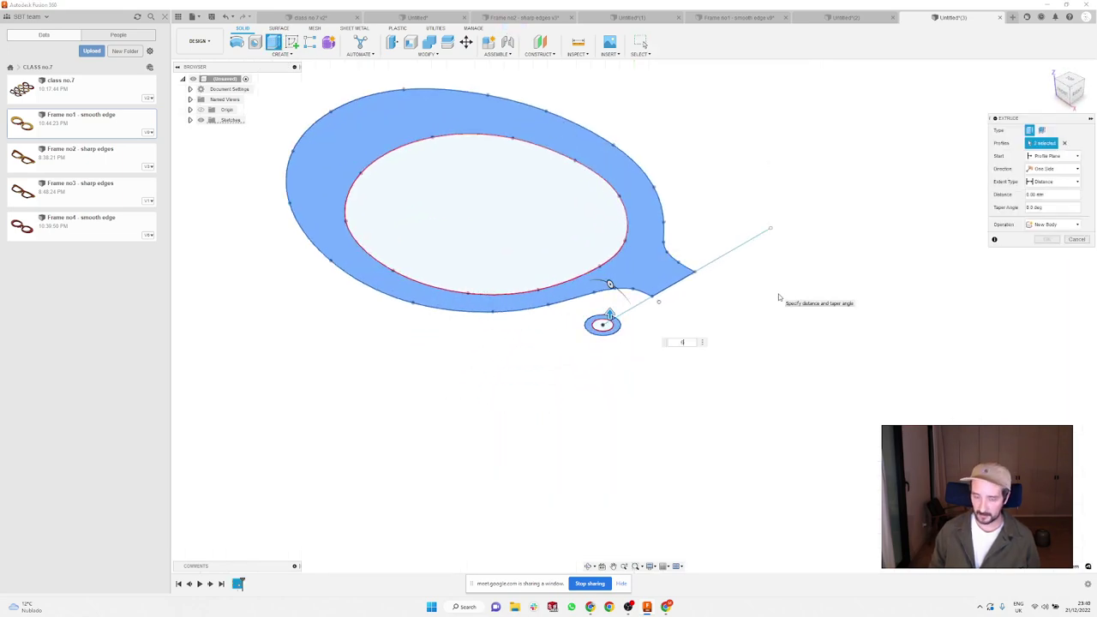
pyautogui.press('Return')
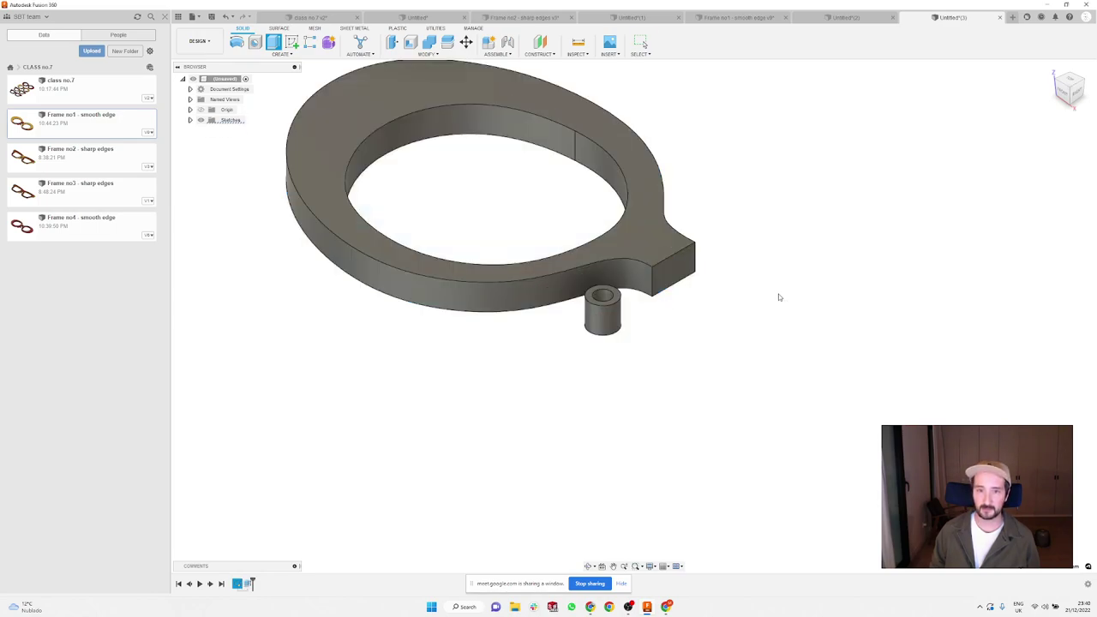
pyautogui.scroll(-3, 775, 283)
pyautogui.keyDown('shift'); pyautogui.moveTo(766, 220); pyautogui.dragTo(798, 179, button='middle'); pyautogui.keyUp('shift')
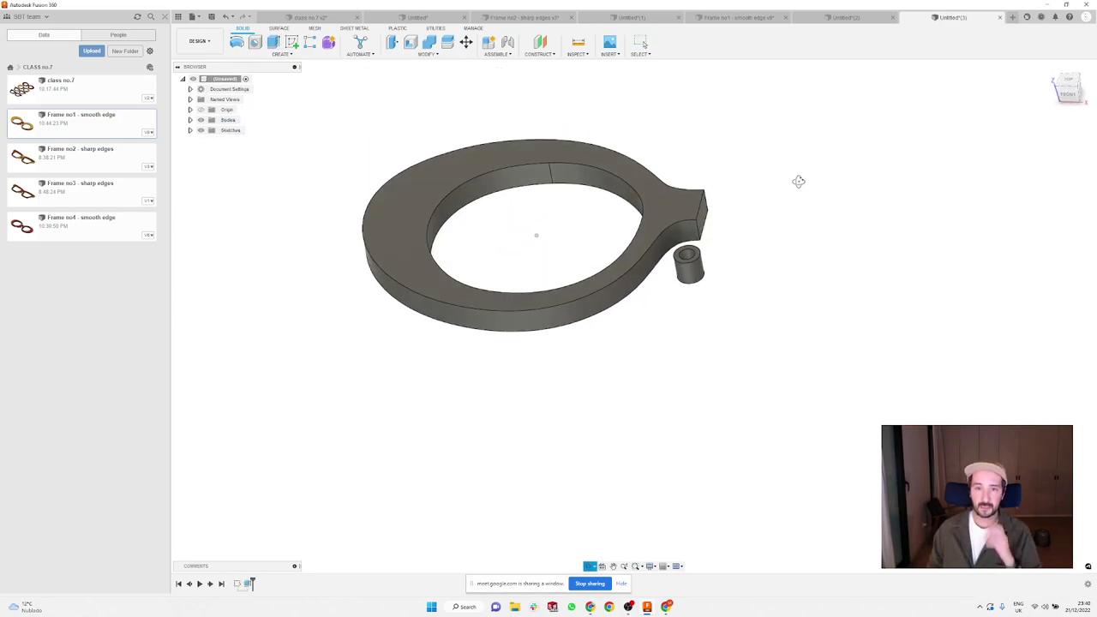
pyautogui.scroll(3, 642, 294)
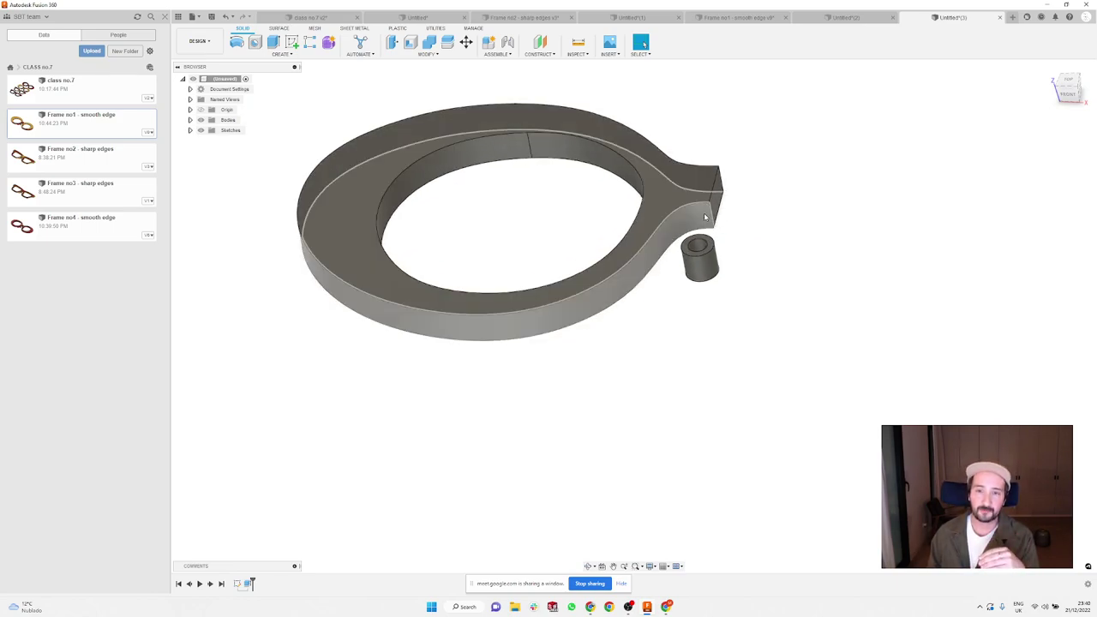
pyautogui.click(462, 154)
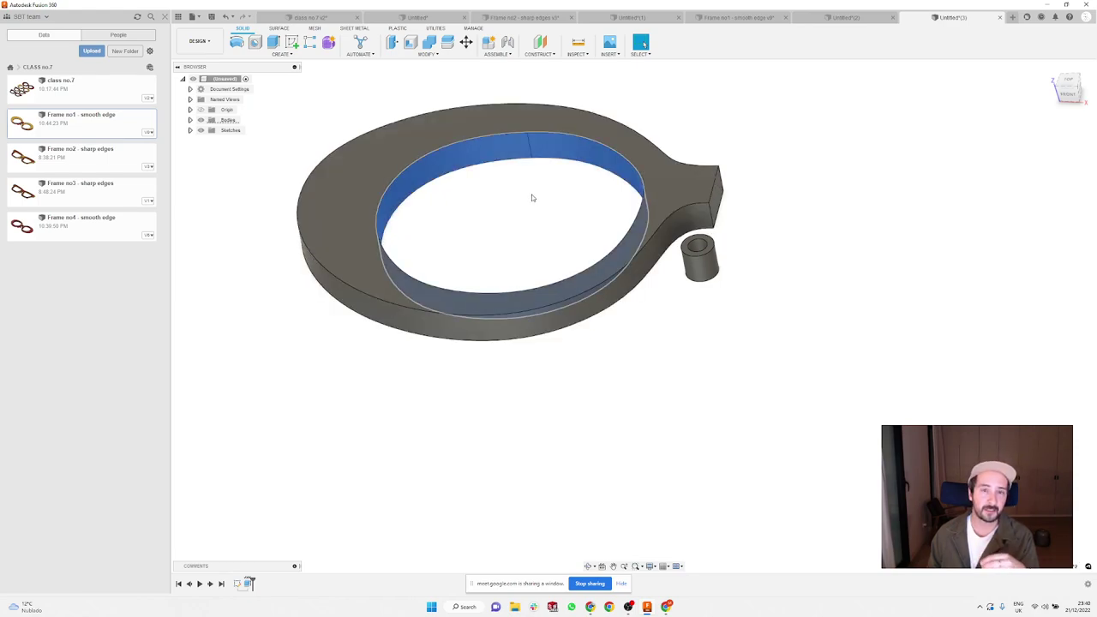
pyautogui.click(744, 121)
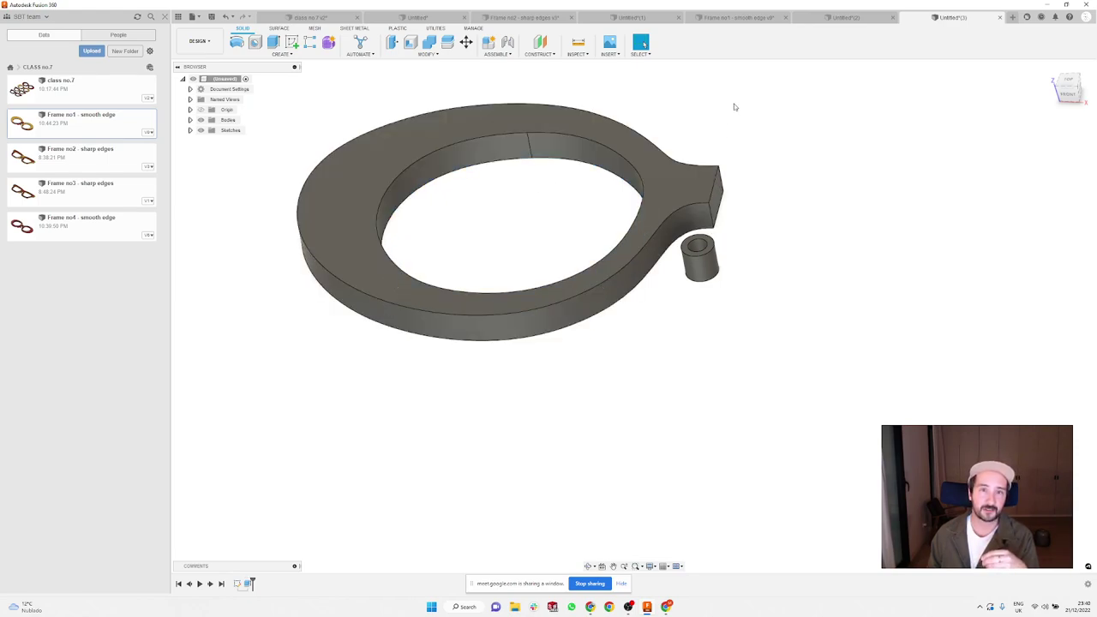
# Step: Sketch on the ring's top face and project its outer outline and inner lens opening edge
pyautogui.click(291, 42)
pyautogui.click(411, 130)
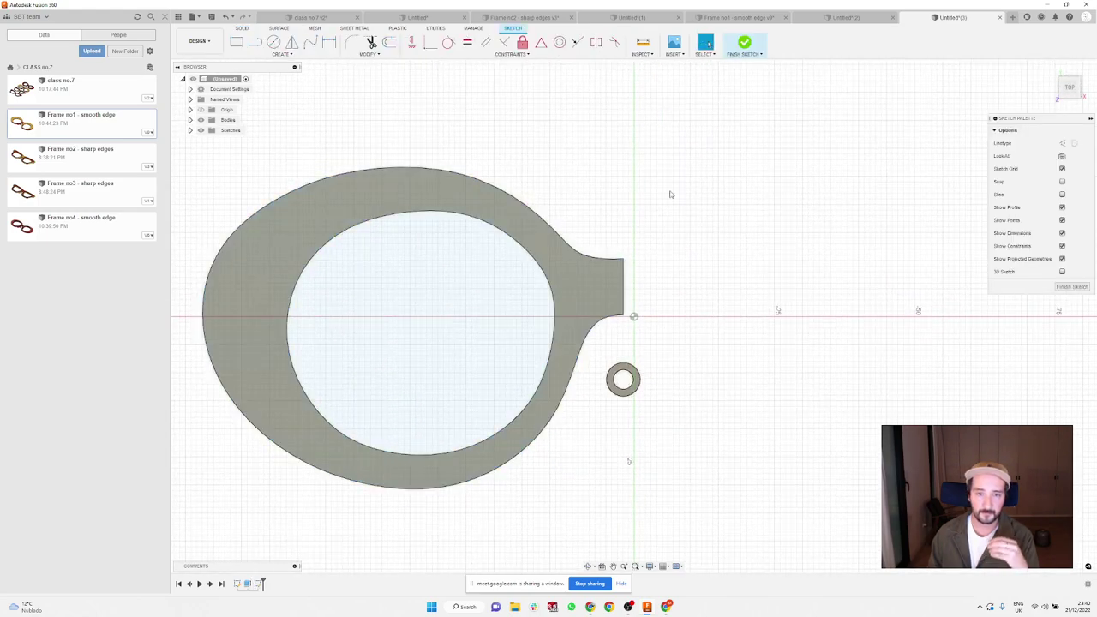
pyautogui.scroll(2, 546, 249)
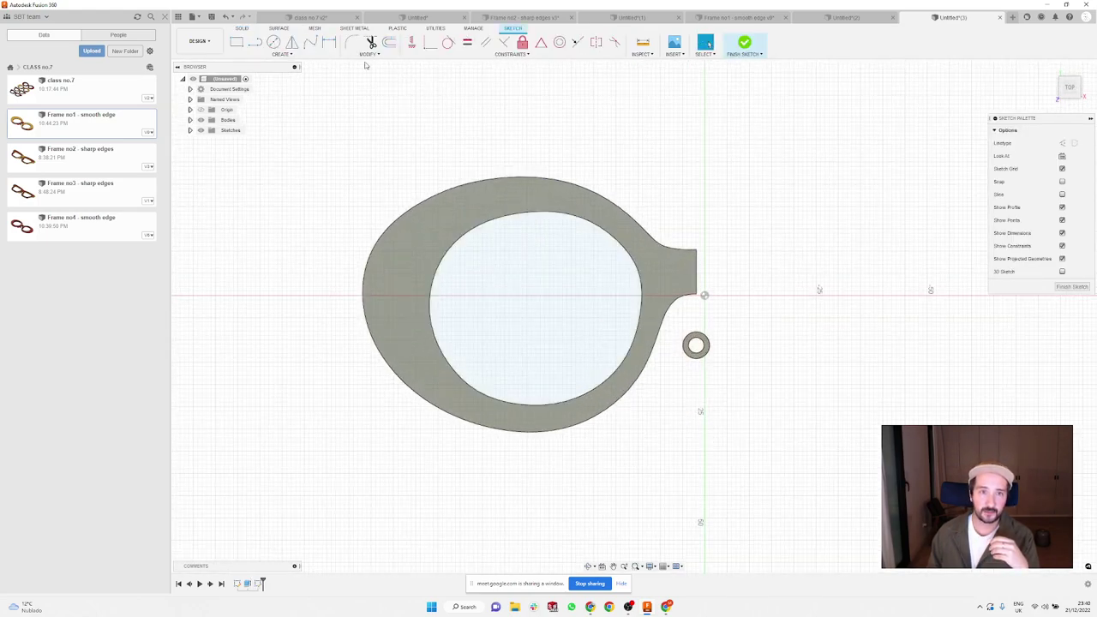
pyautogui.click(281, 54)
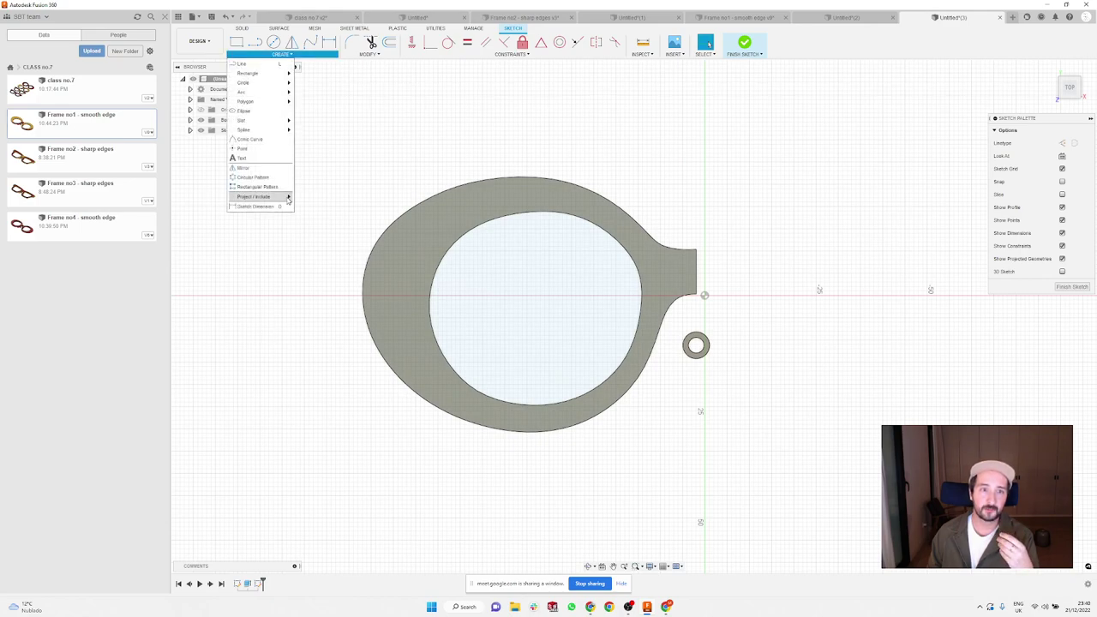
pyautogui.click(311, 197)
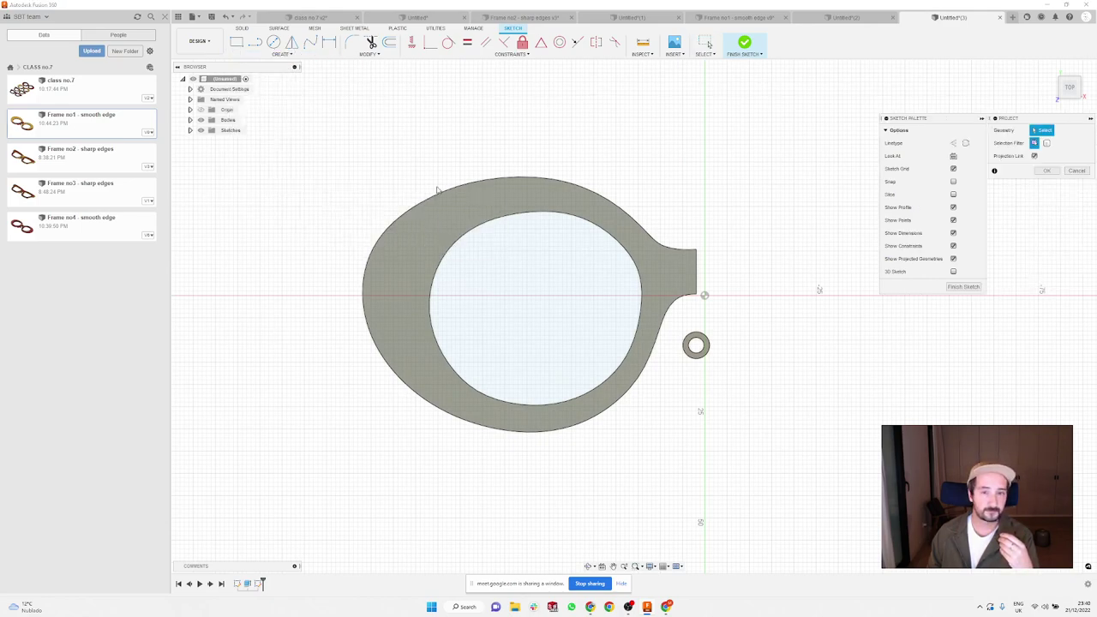
pyautogui.click(521, 179)
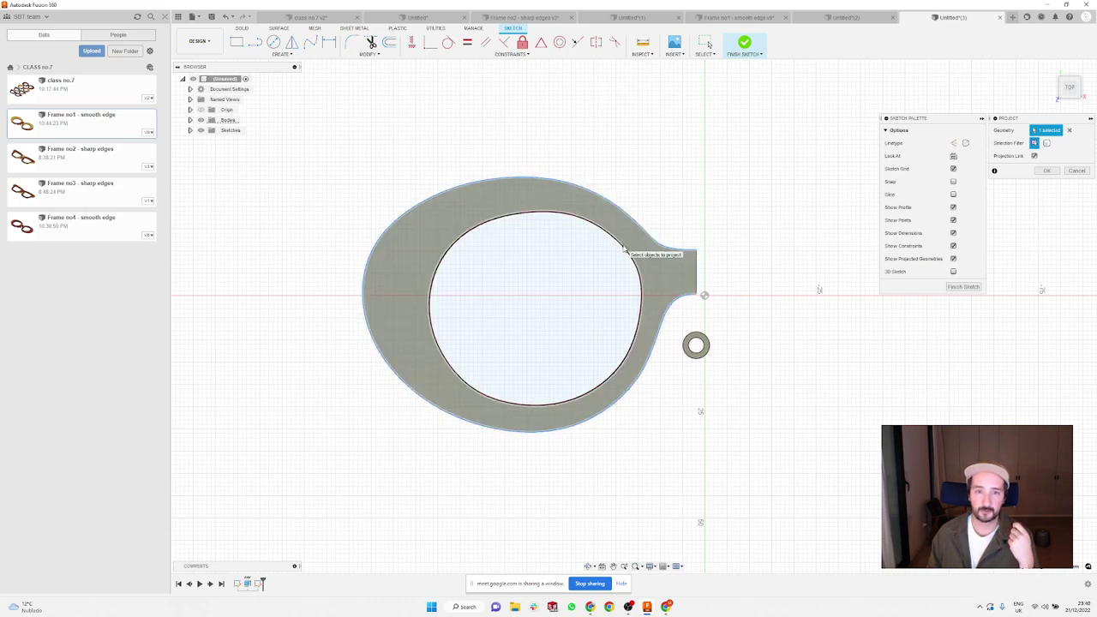
pyautogui.click(624, 249)
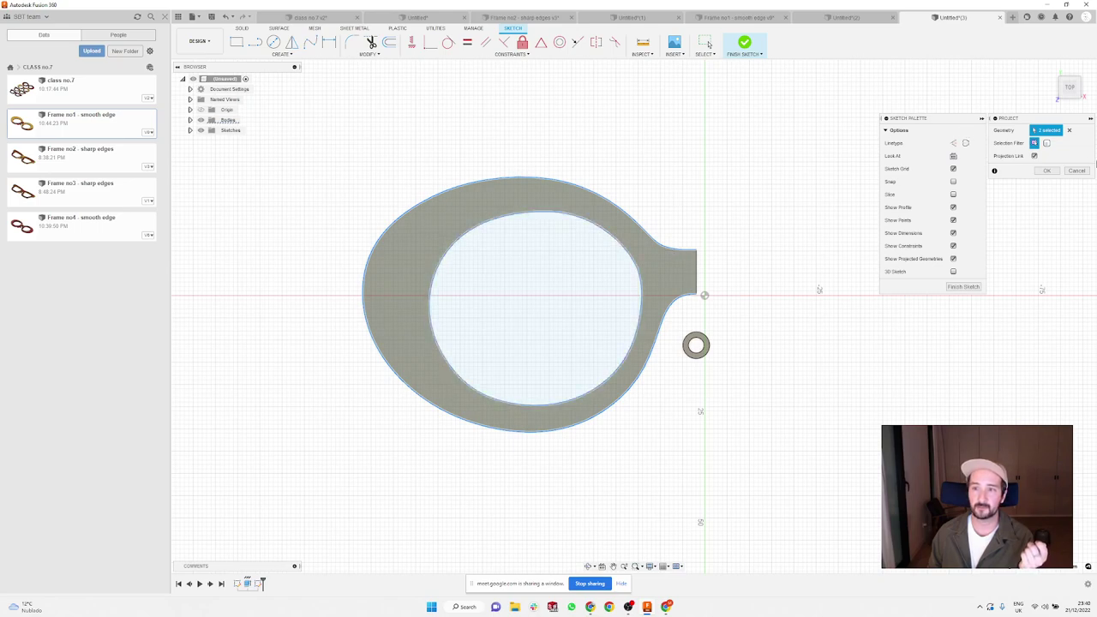
pyautogui.click(1045, 173)
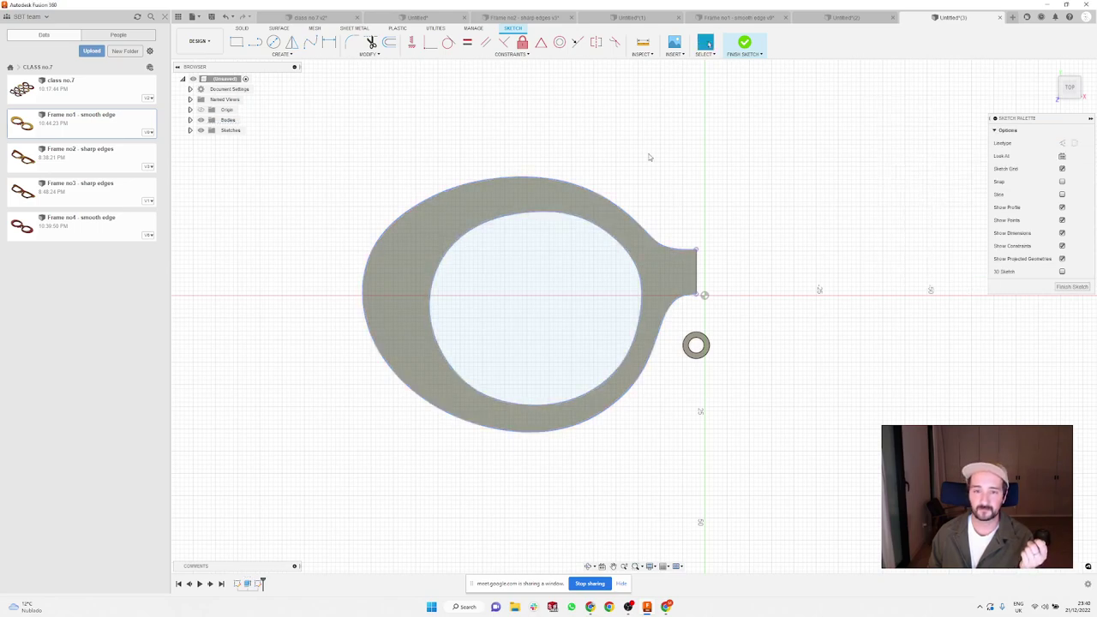
# Step: Offset the inner opening curve by 1 mm and view the frame's thickness
pyautogui.click(389, 42)
pyautogui.click(495, 218)
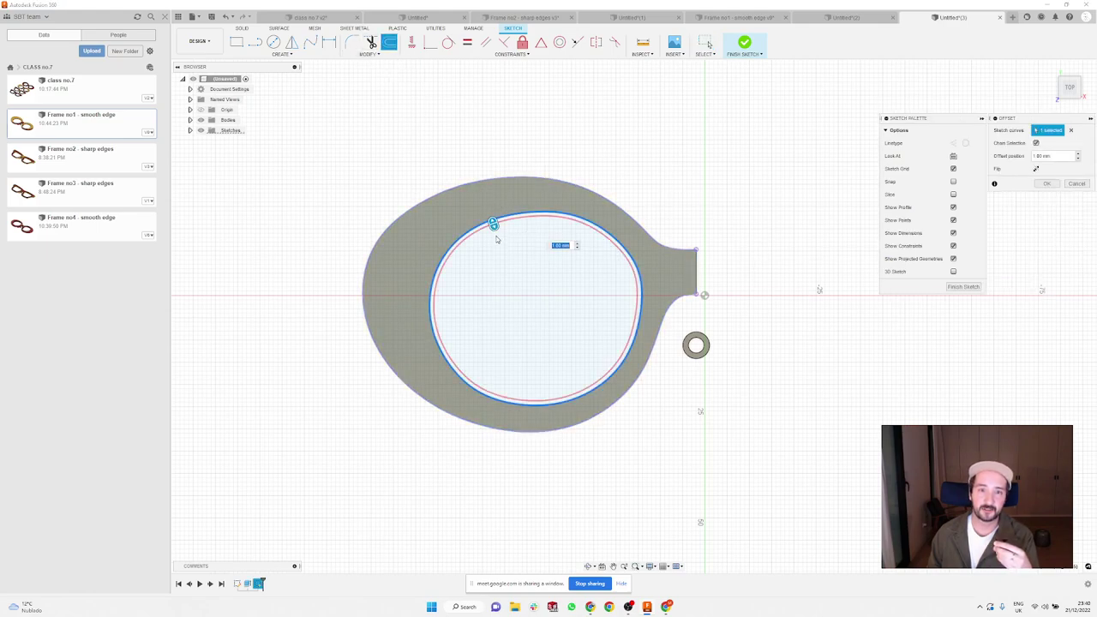
pyautogui.moveTo(492, 223); pyautogui.dragTo(488, 209)
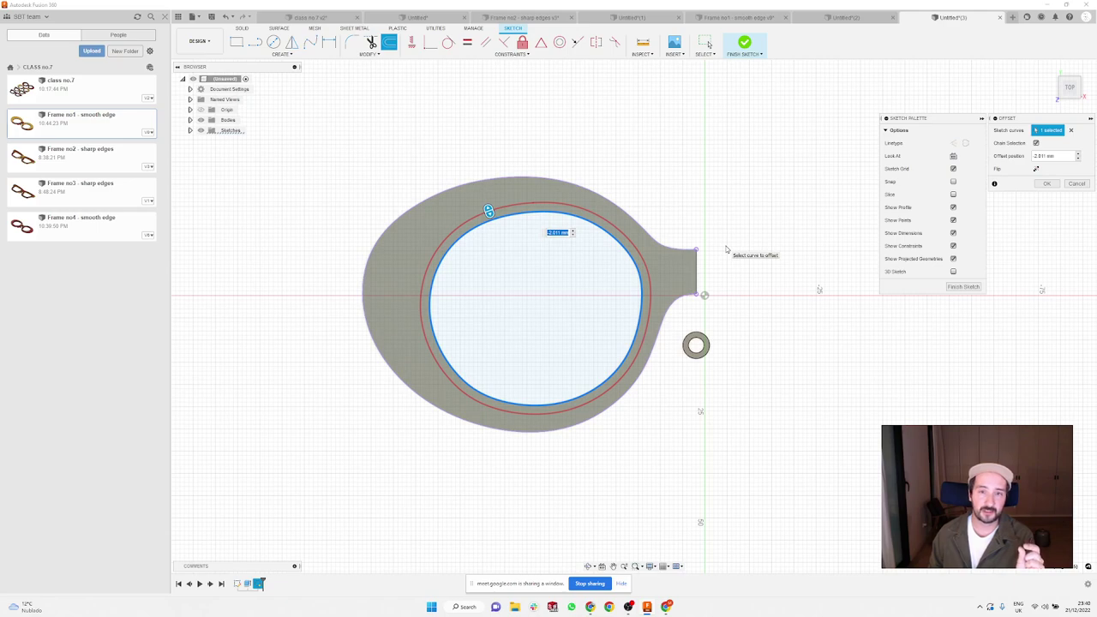
pyautogui.write('1')
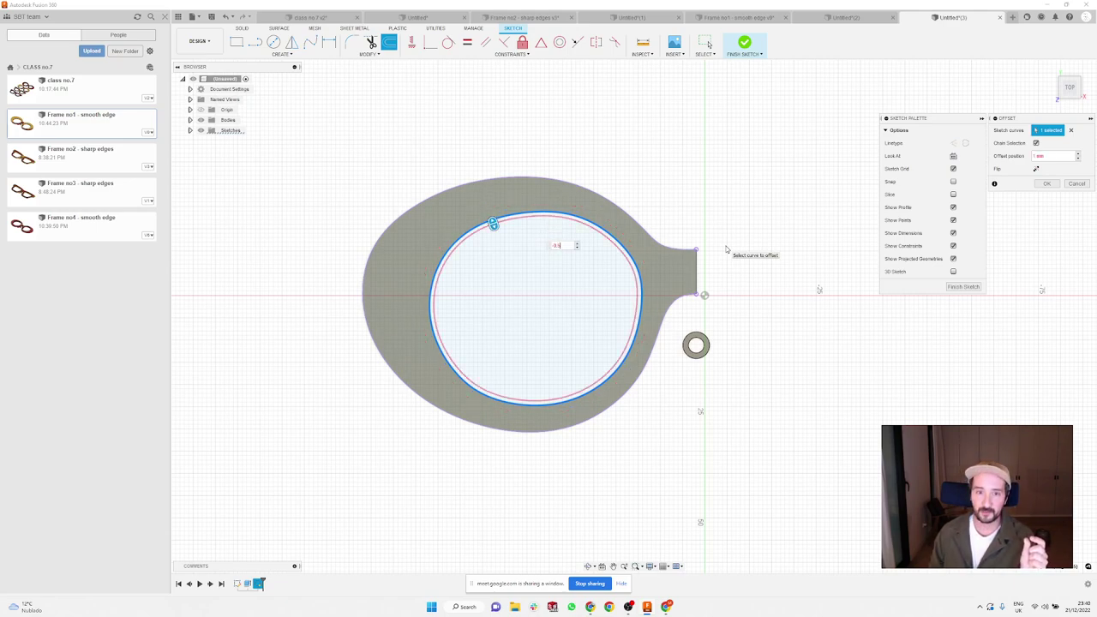
pyautogui.press('Return')
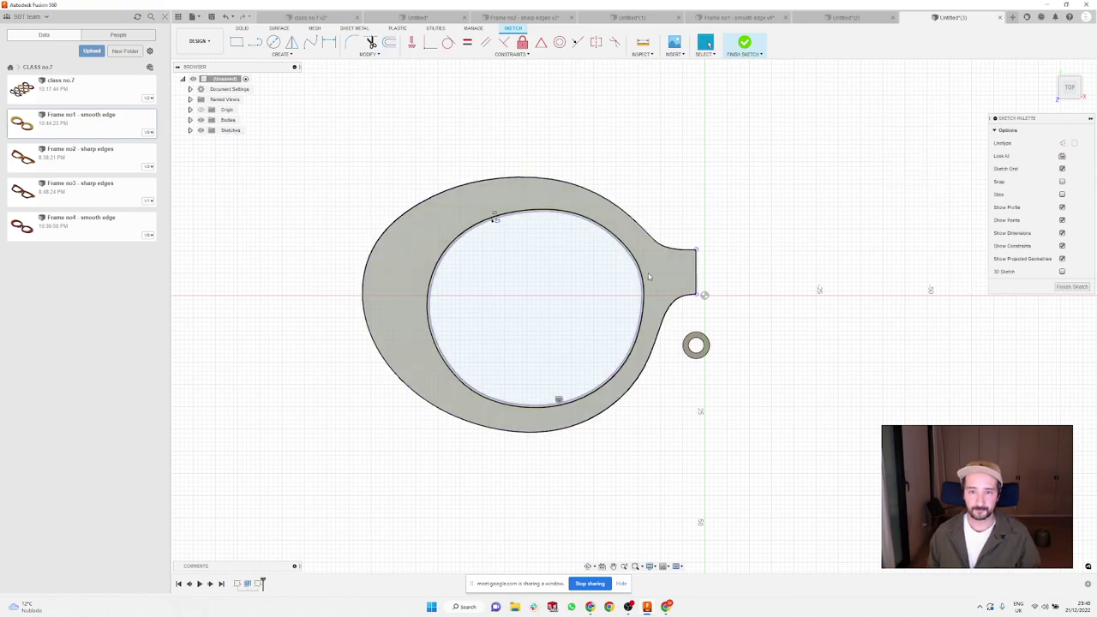
pyautogui.scroll(3, 726, 250)
pyautogui.keyDown('shift'); pyautogui.moveTo(738, 377); pyautogui.dragTo(706, 177, button='middle'); pyautogui.keyUp('shift')
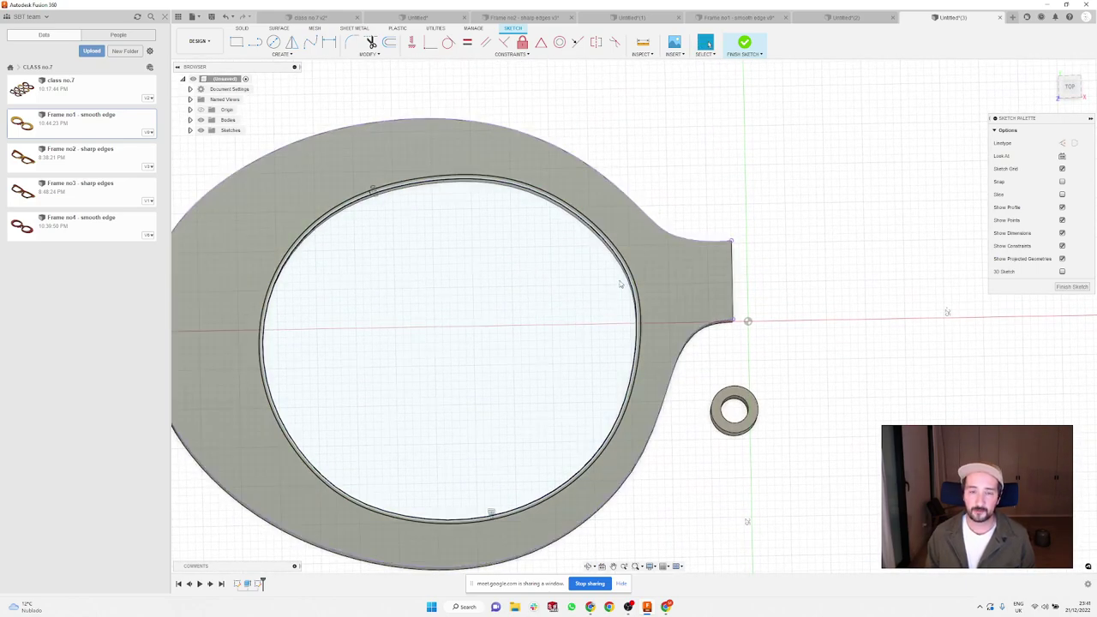
pyautogui.keyDown('shift'); pyautogui.moveTo(621, 284); pyautogui.dragTo(566, 145, button='middle'); pyautogui.keyUp('shift')
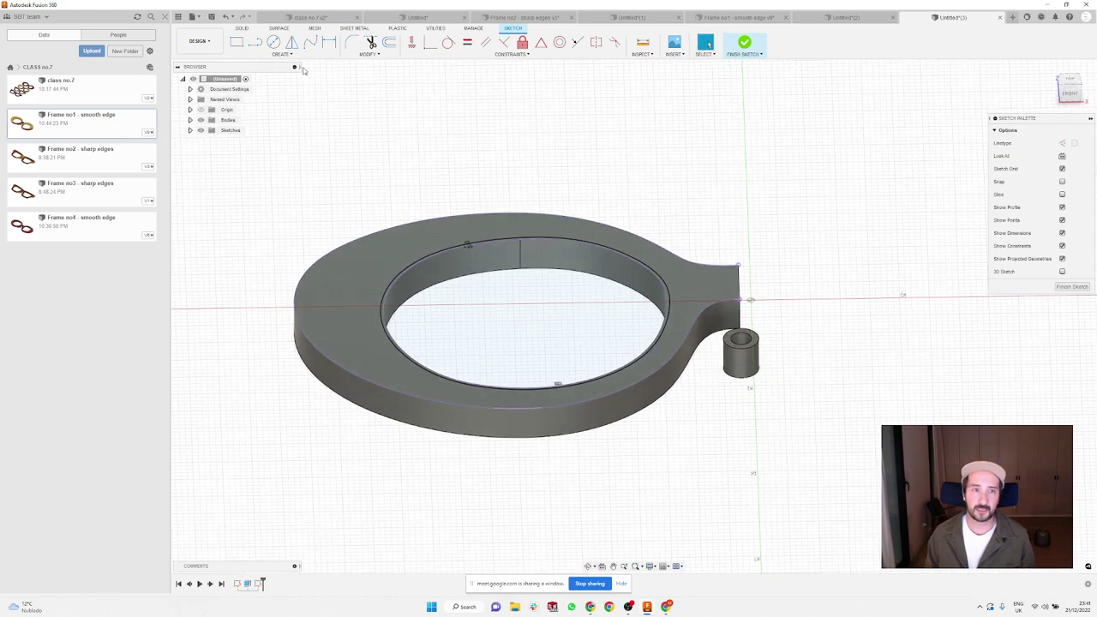
pyautogui.click(243, 29)
# Step: Extrude-cut the outer top-face band about 3.757 mm down, leaving a raised inner rim
pyautogui.click(273, 42)
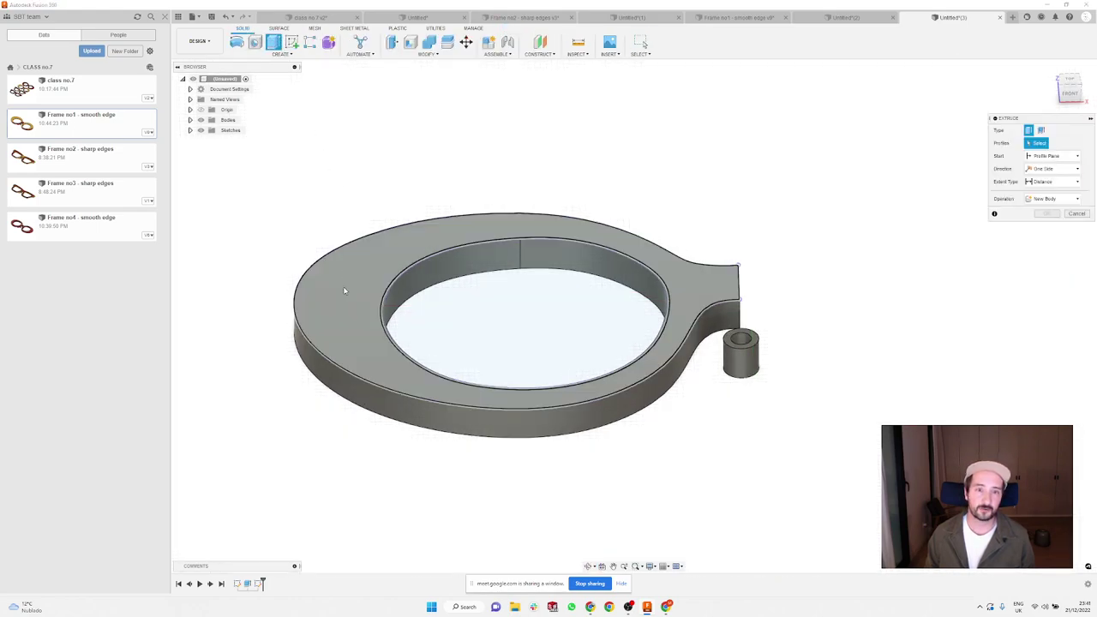
pyautogui.click(343, 291)
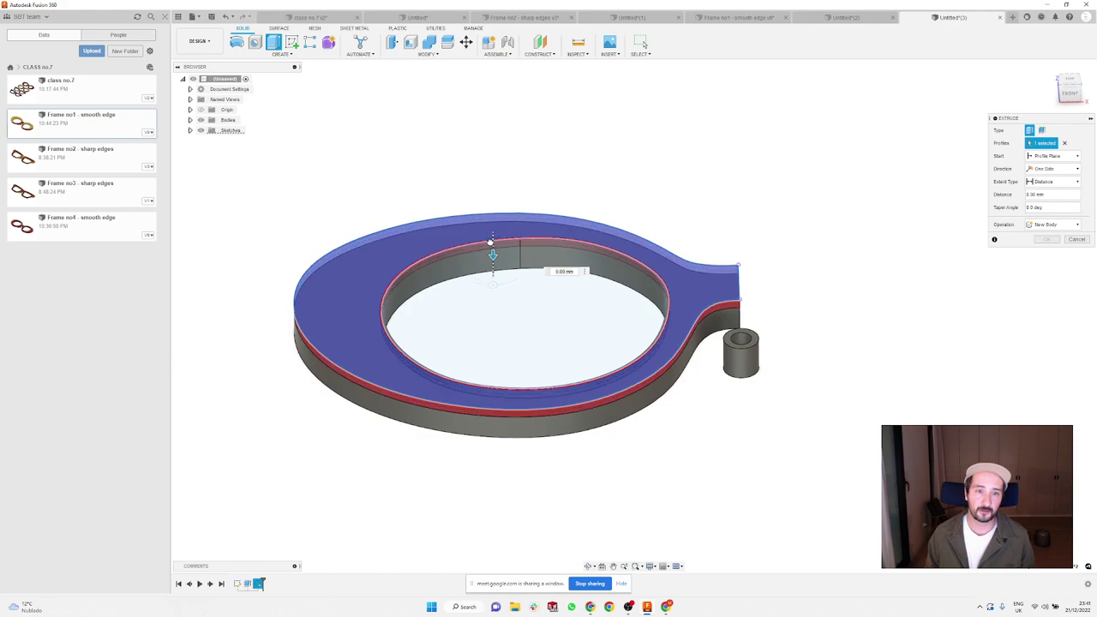
pyautogui.moveTo(492, 241); pyautogui.dragTo(488, 252)
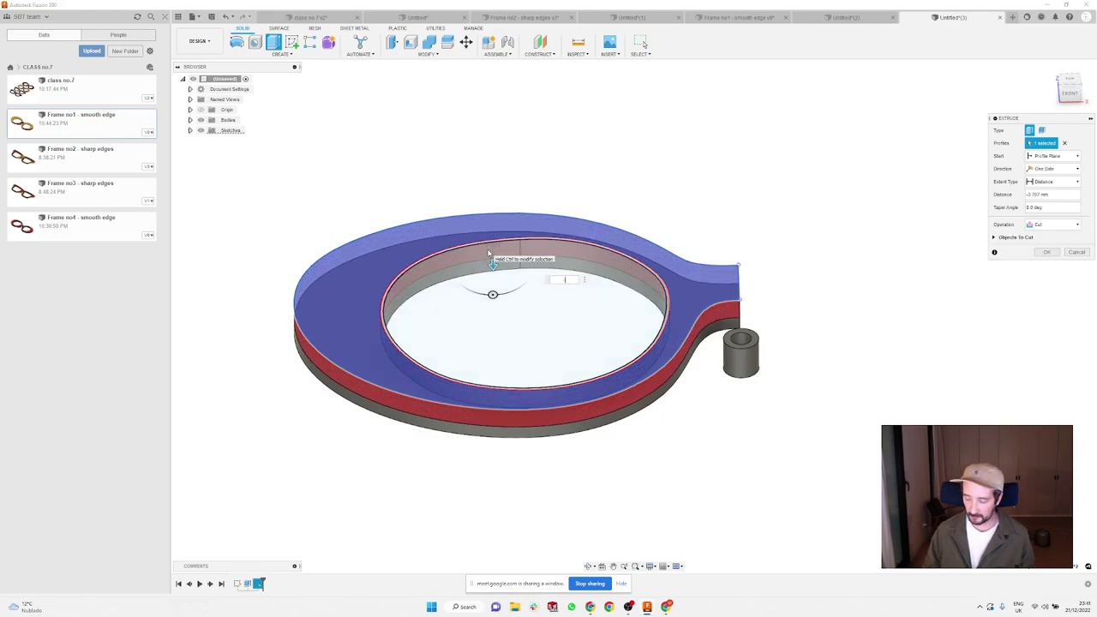
pyautogui.press('Return')
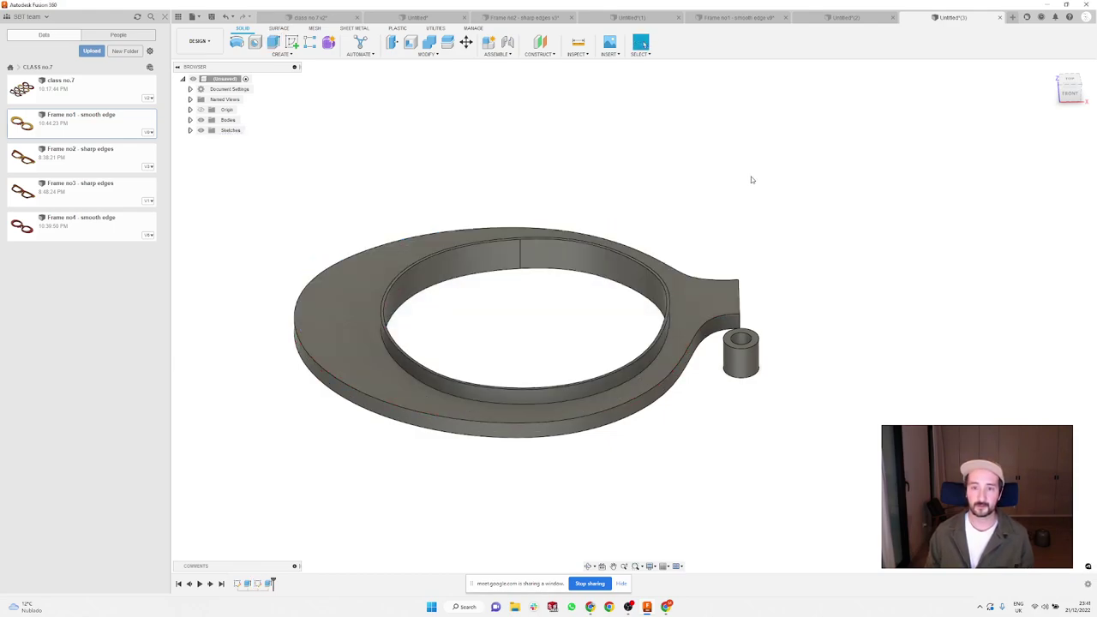
pyautogui.keyDown('shift'); pyautogui.moveTo(725, 134); pyautogui.dragTo(678, 162, button='middle'); pyautogui.keyUp('shift')
pyautogui.scroll(5, 386, 312)
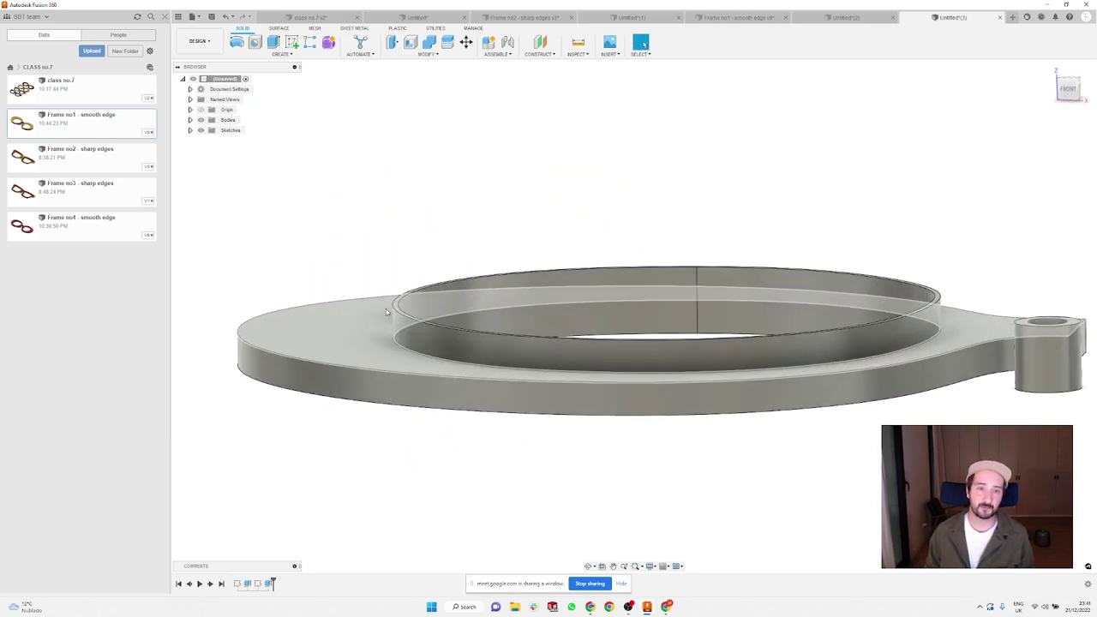
# Step: Inspect the raised rim from a high top-down view and begin a new sketch
pyautogui.click(403, 301)
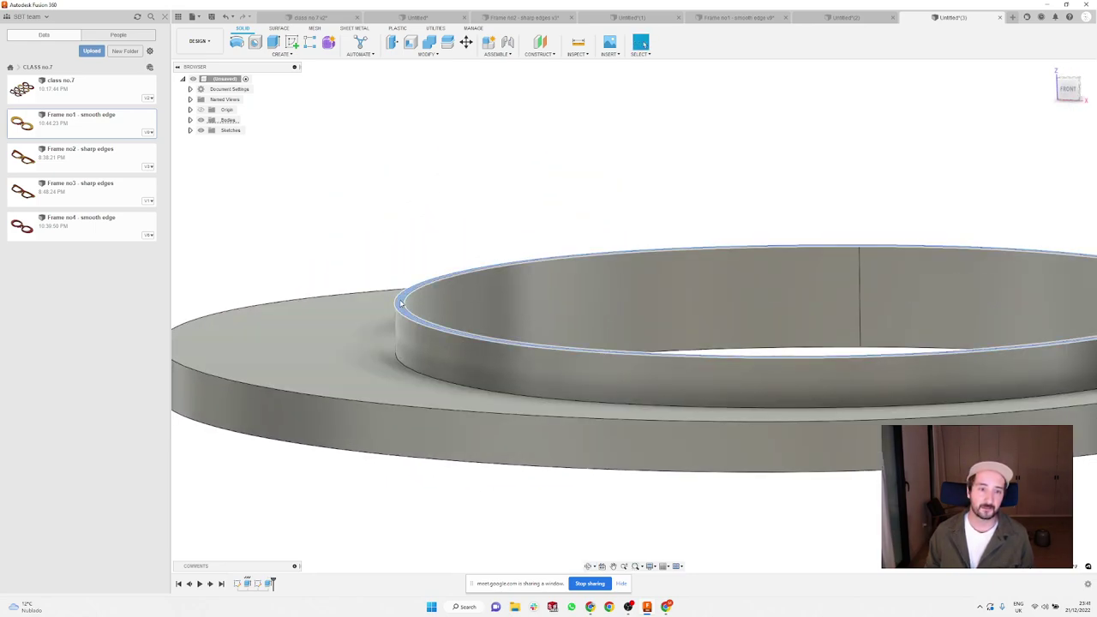
pyautogui.scroll(-4, 399, 304)
pyautogui.keyDown('shift'); pyautogui.moveTo(370, 344); pyautogui.dragTo(801, 180, button='middle'); pyautogui.keyUp('shift')
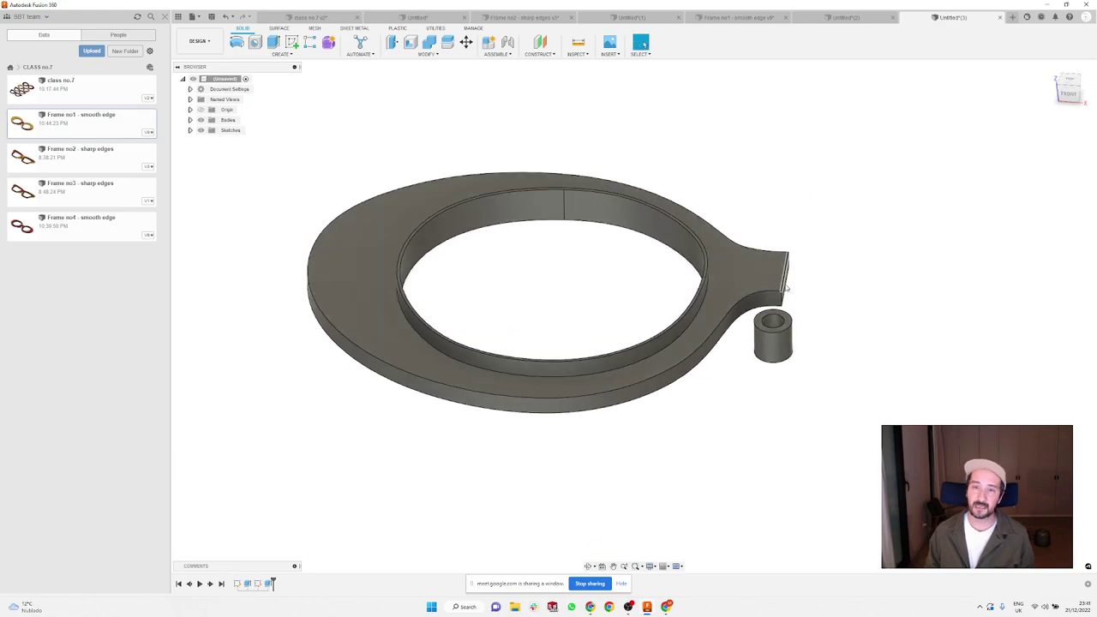
pyautogui.scroll(3, 789, 258)
pyautogui.scroll(-4, 793, 225)
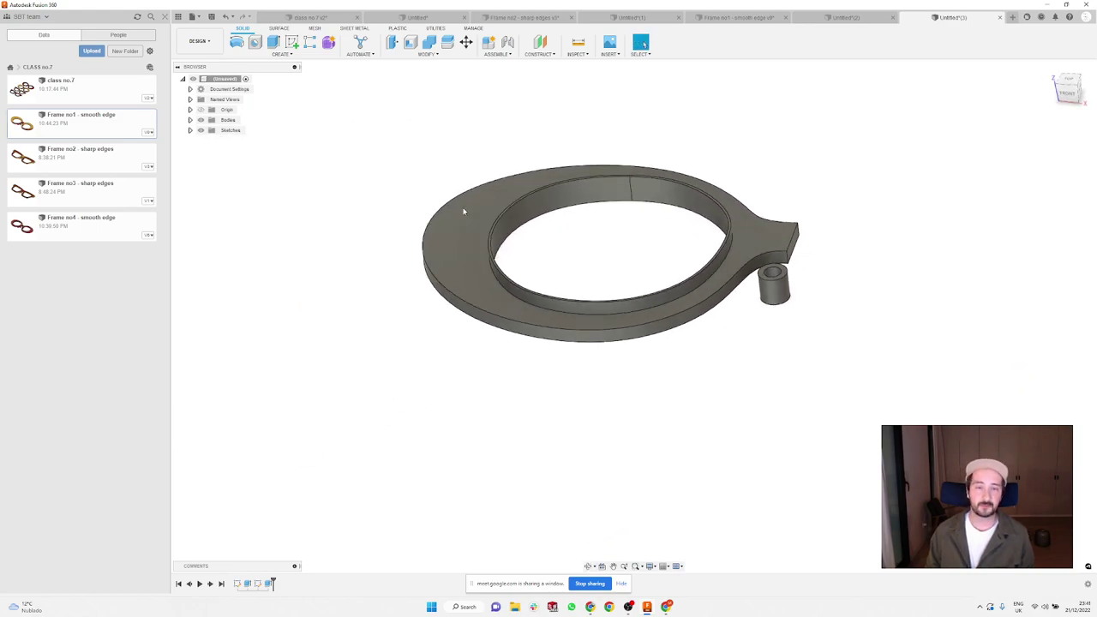
pyautogui.scroll(2, 685, 115)
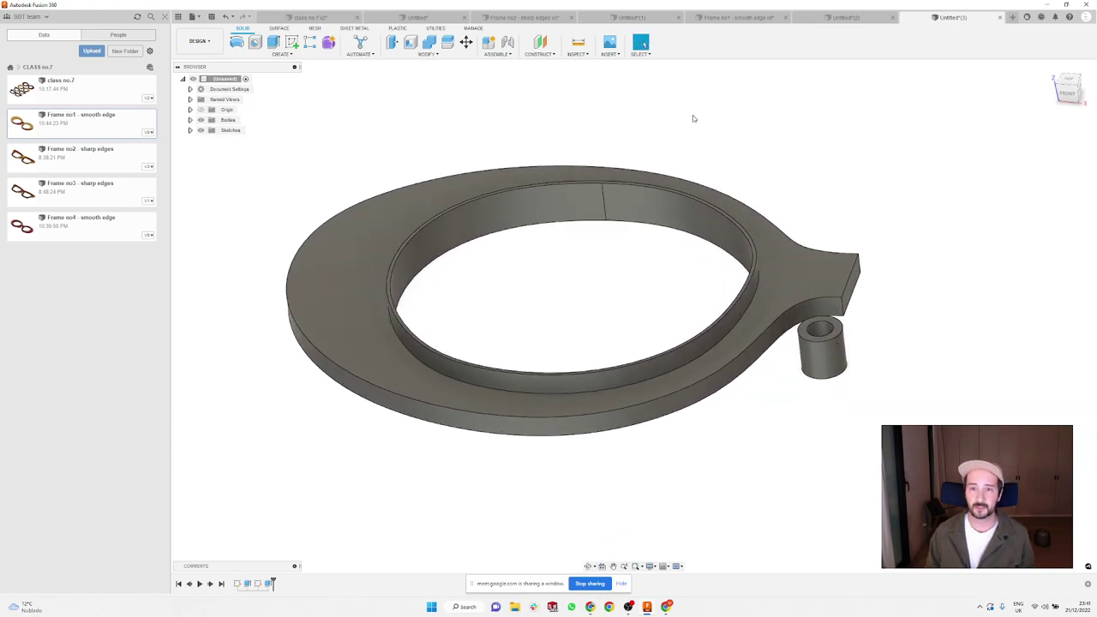
pyautogui.click(291, 41)
pyautogui.scroll(4, 761, 242)
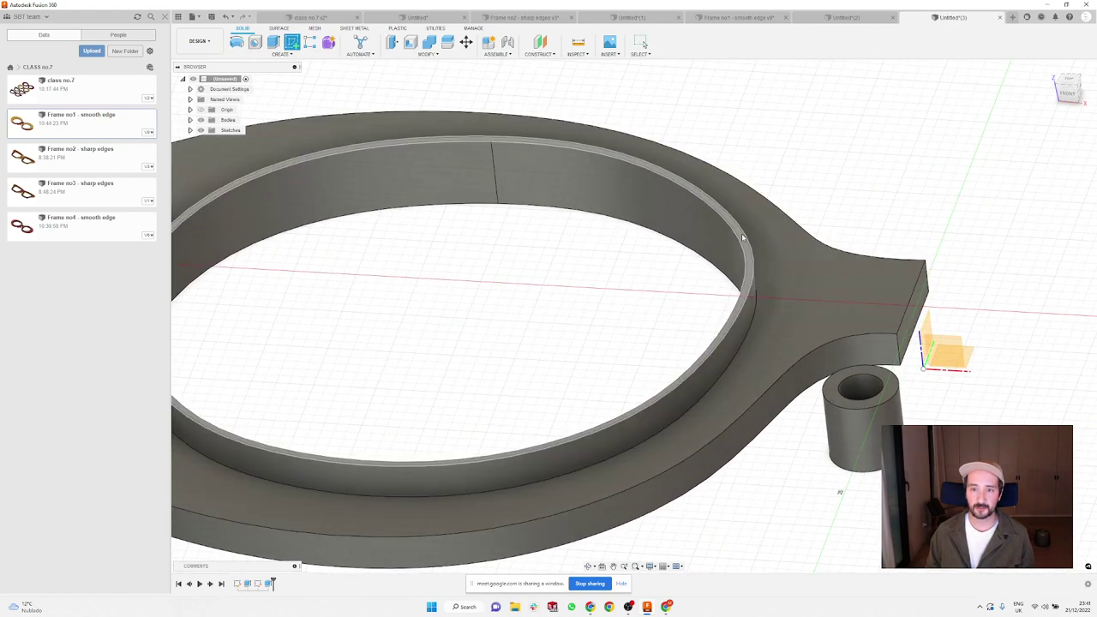
# Step: Create and finish Sketch3 on the ring's face, then toggle Sketch2's outline on and off
pyautogui.click(743, 237)
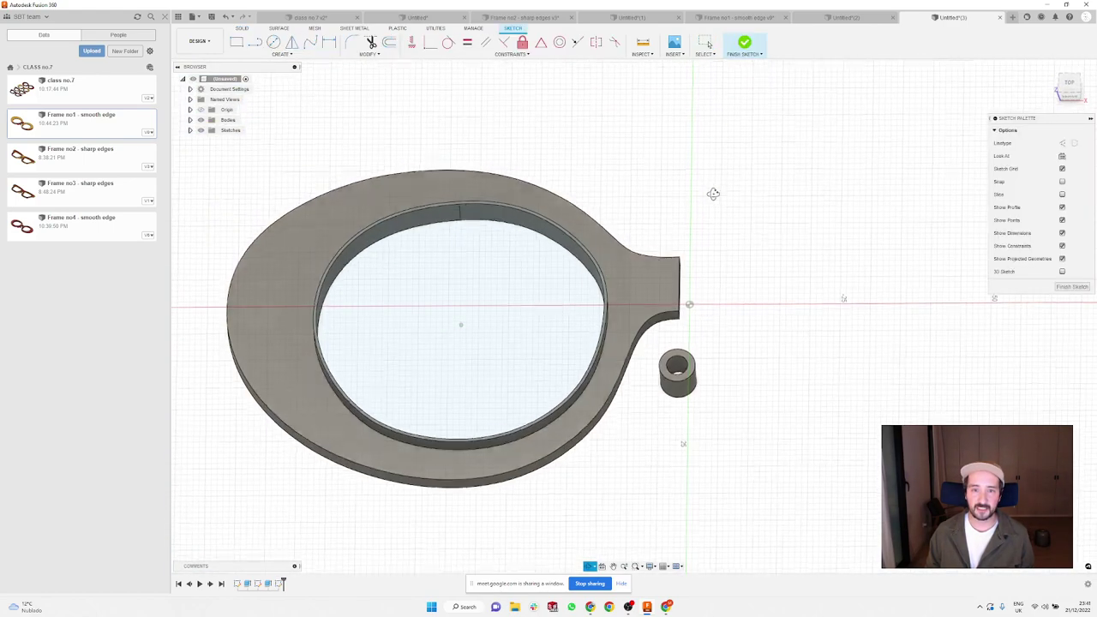
pyautogui.scroll(1, 386, 296)
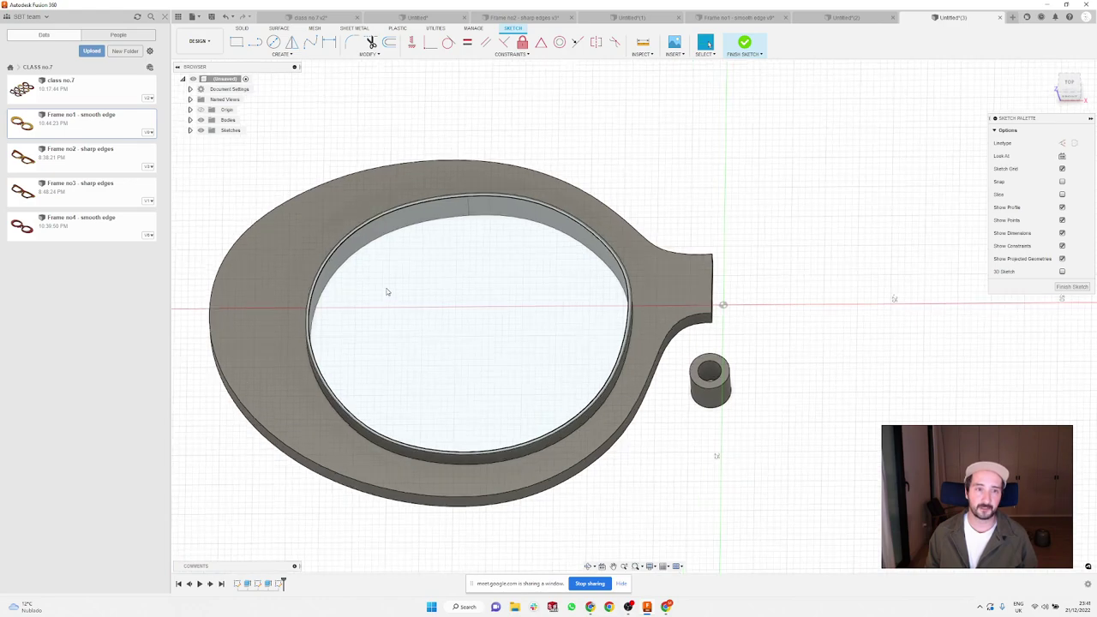
pyautogui.click(744, 43)
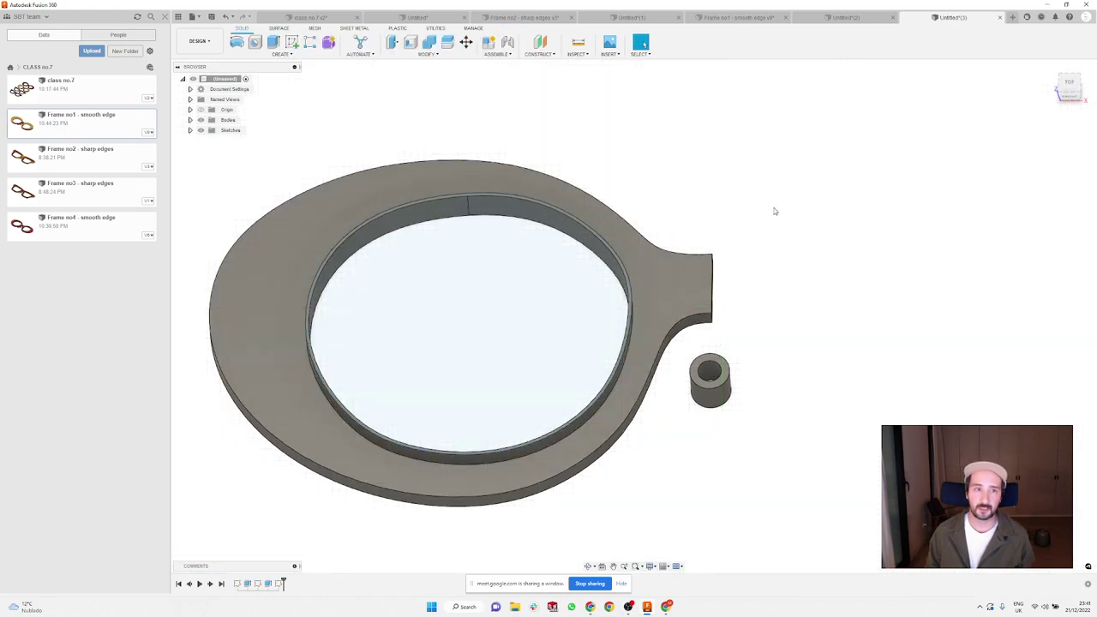
pyautogui.click(190, 131)
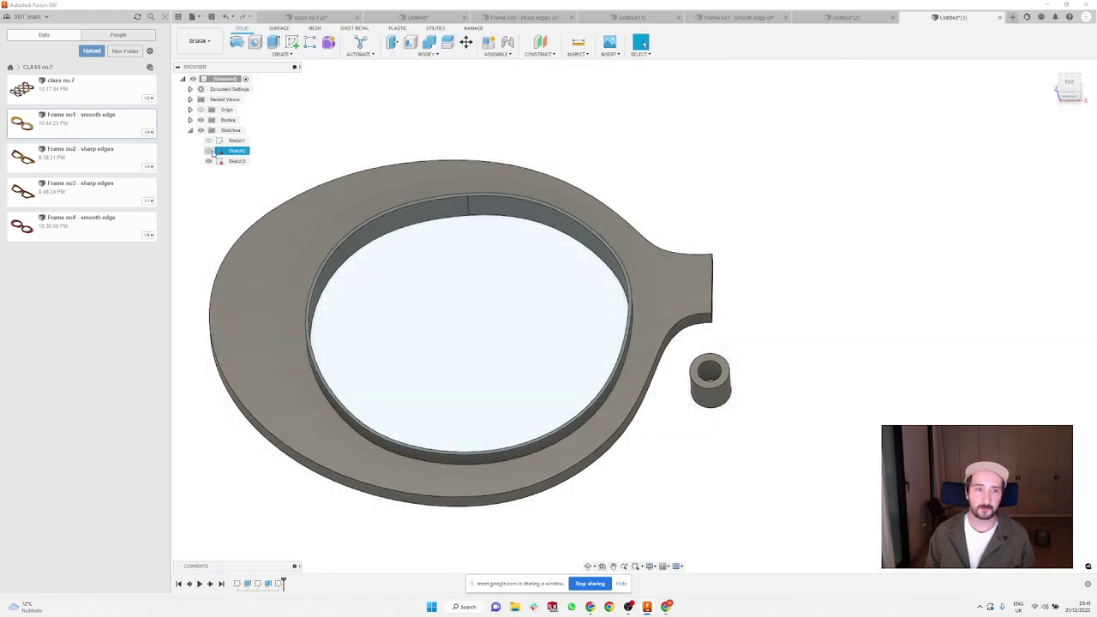
pyautogui.click(209, 151)
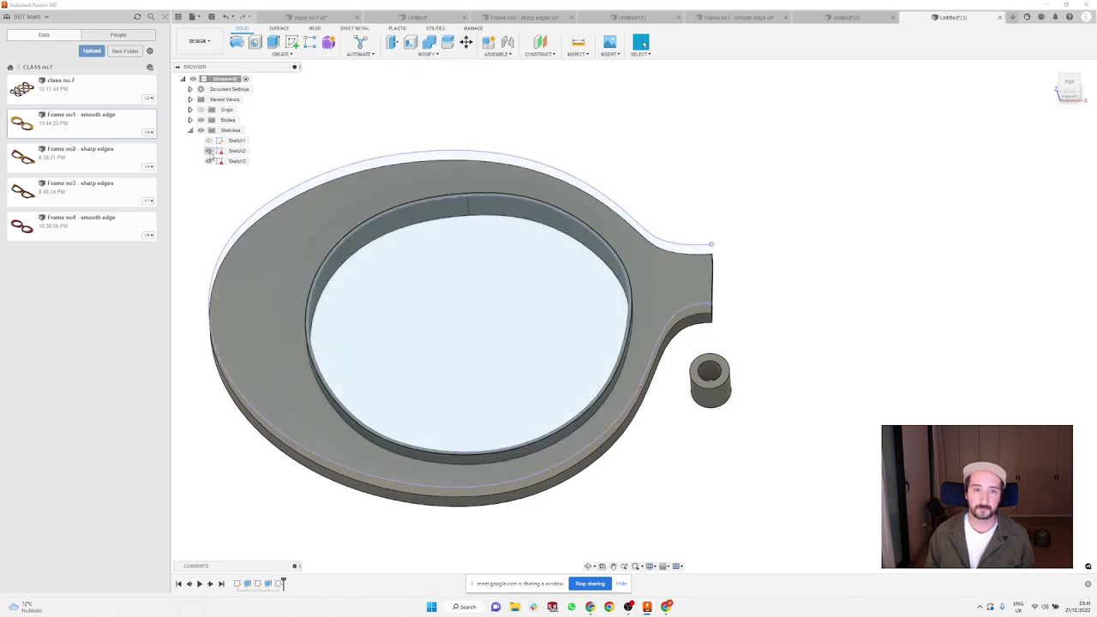
pyautogui.keyDown('shift'); pyautogui.moveTo(792, 227); pyautogui.dragTo(779, 208, button='middle'); pyautogui.keyUp('shift')
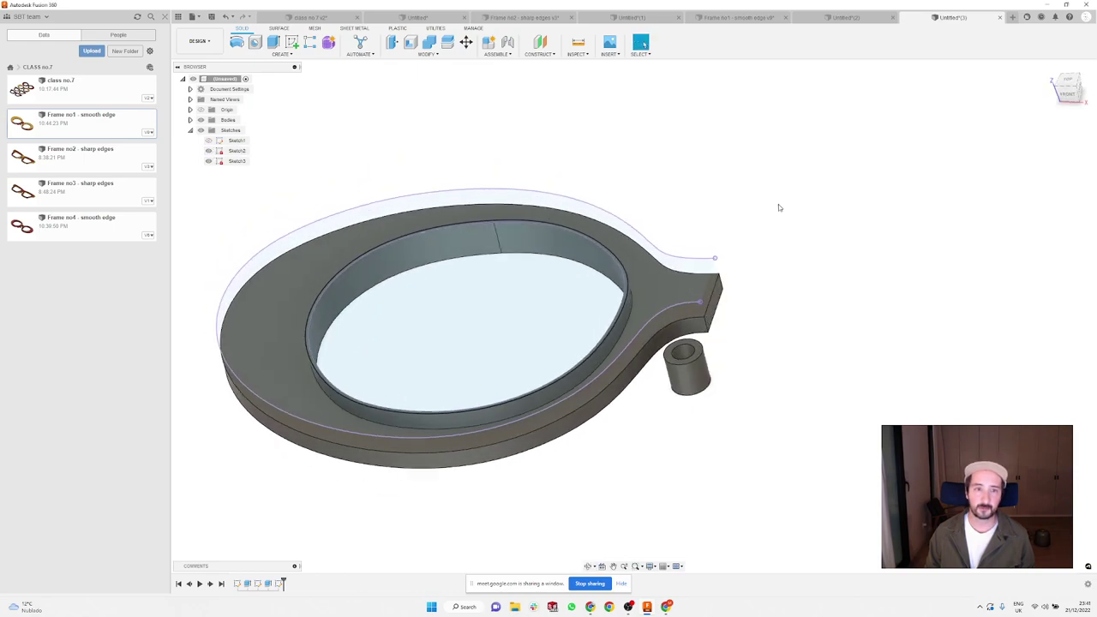
pyautogui.click(209, 151)
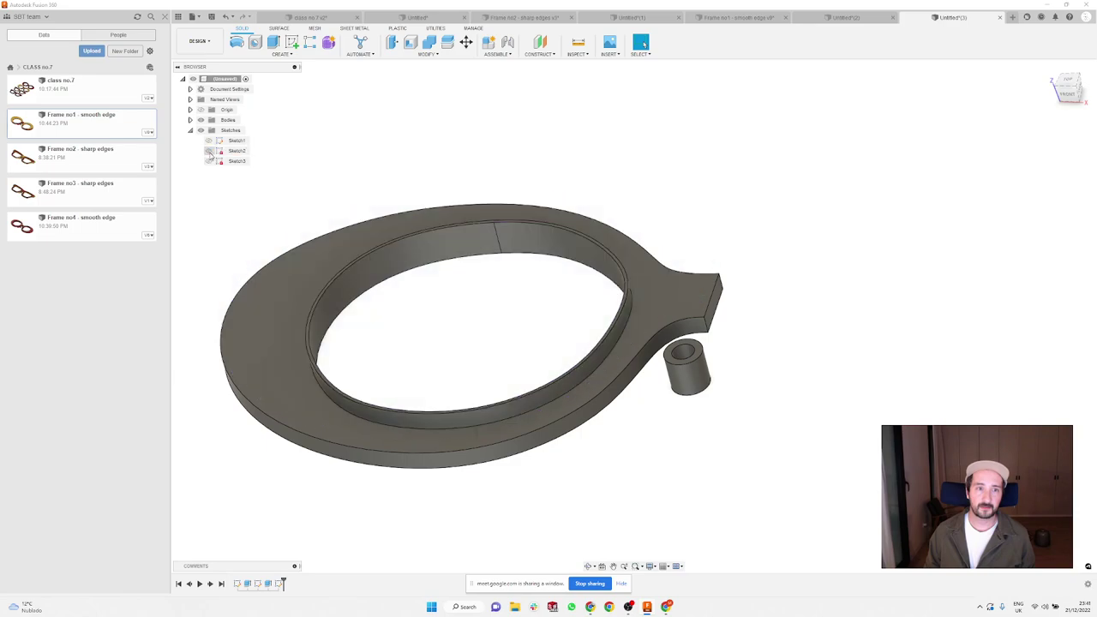
pyautogui.moveTo(343, 224); pyautogui.dragTo(479, 214, button='middle')
pyautogui.click(283, 54)
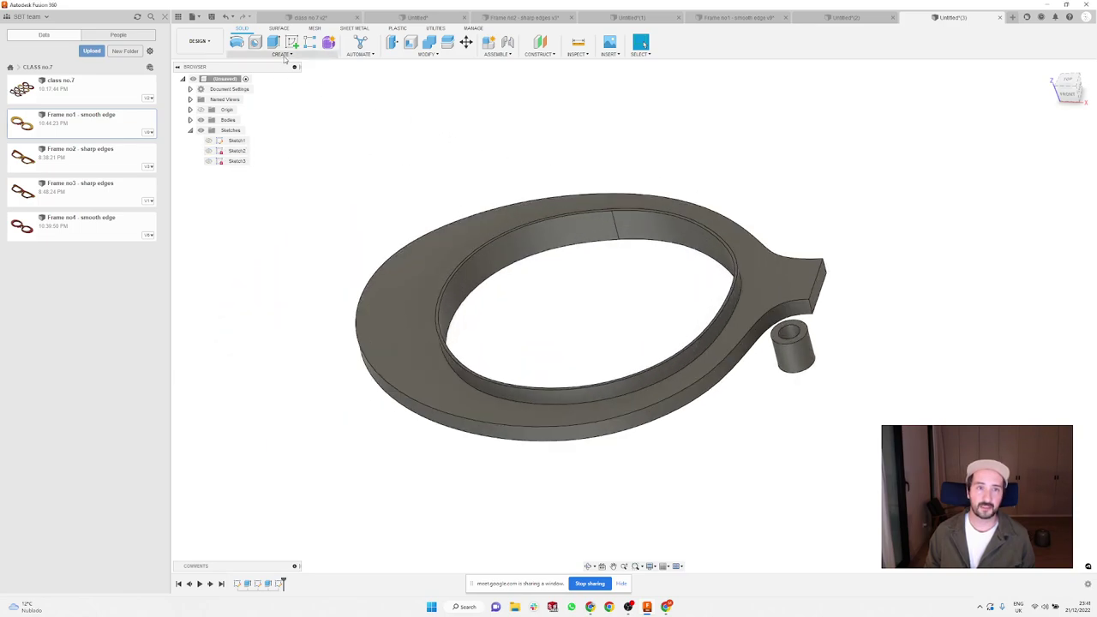
pyautogui.click(242, 129)
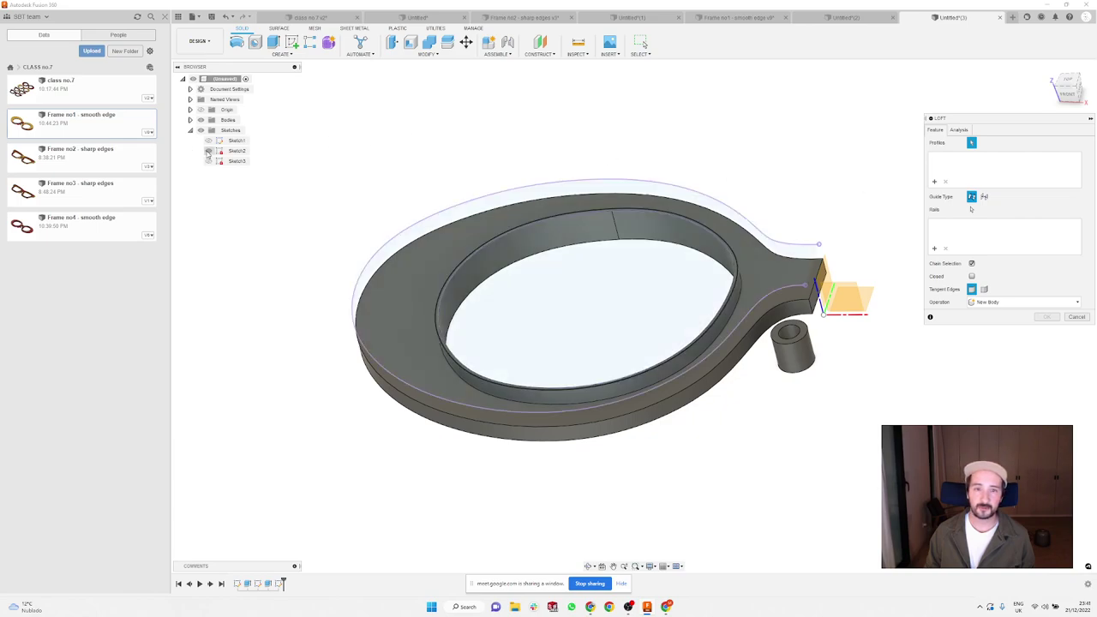
pyautogui.scroll(5, 734, 254)
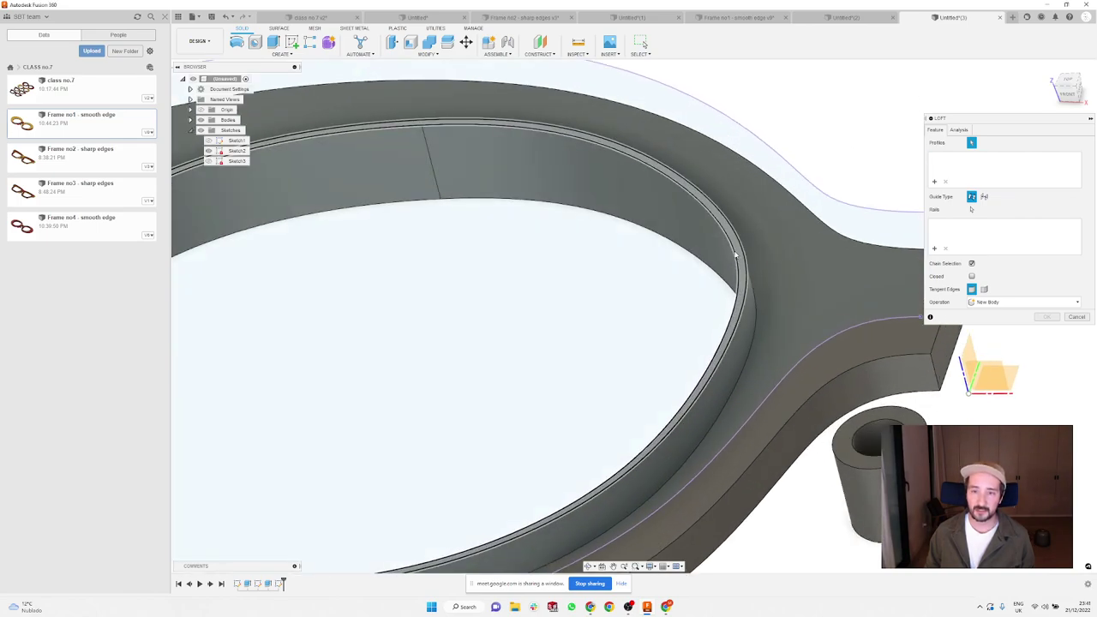
pyautogui.click(736, 254)
pyautogui.scroll(-5, 746, 252)
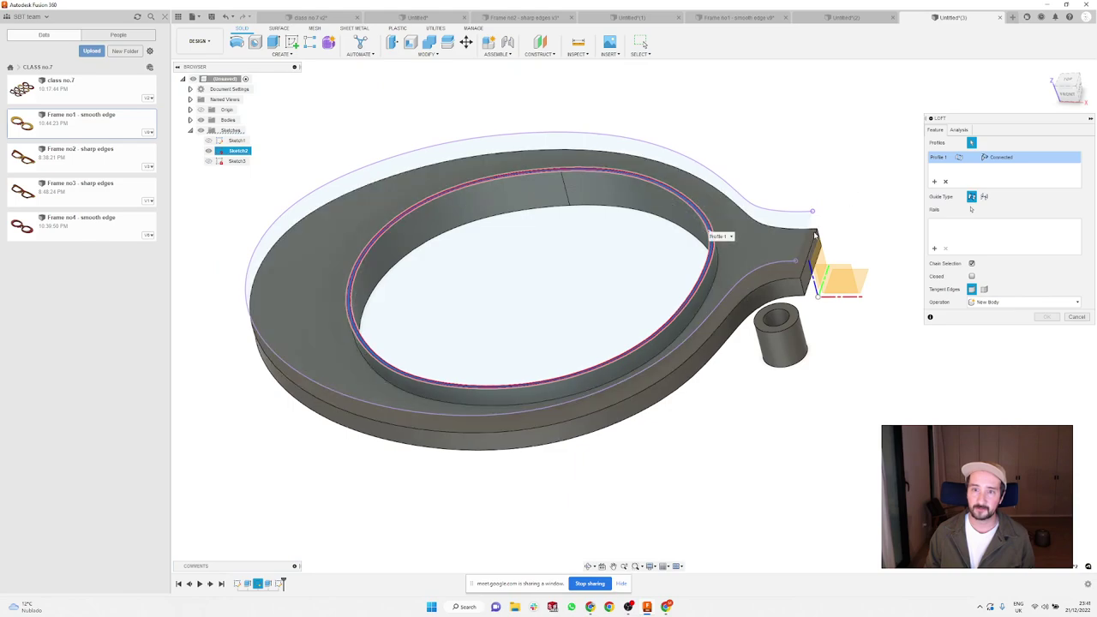
pyautogui.click(935, 182)
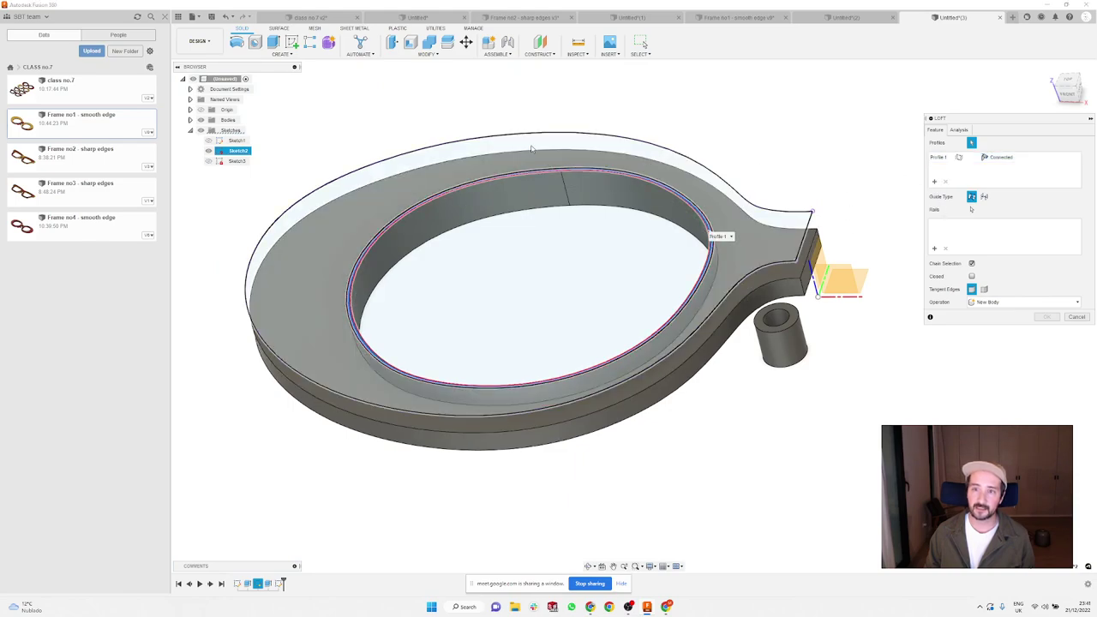
pyautogui.click(209, 150)
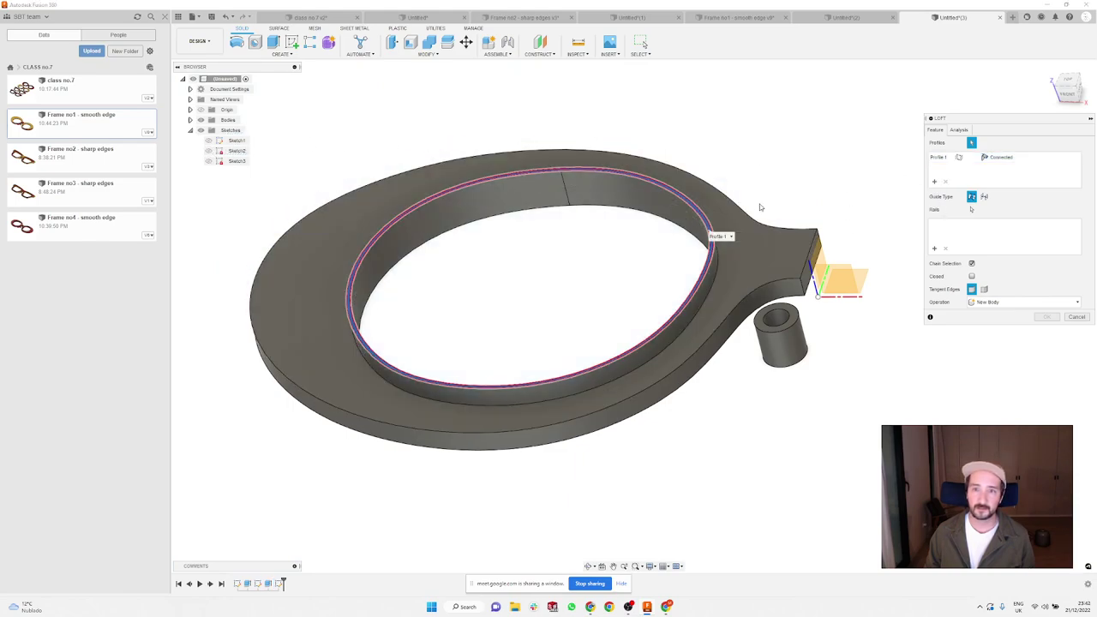
pyautogui.click(773, 247)
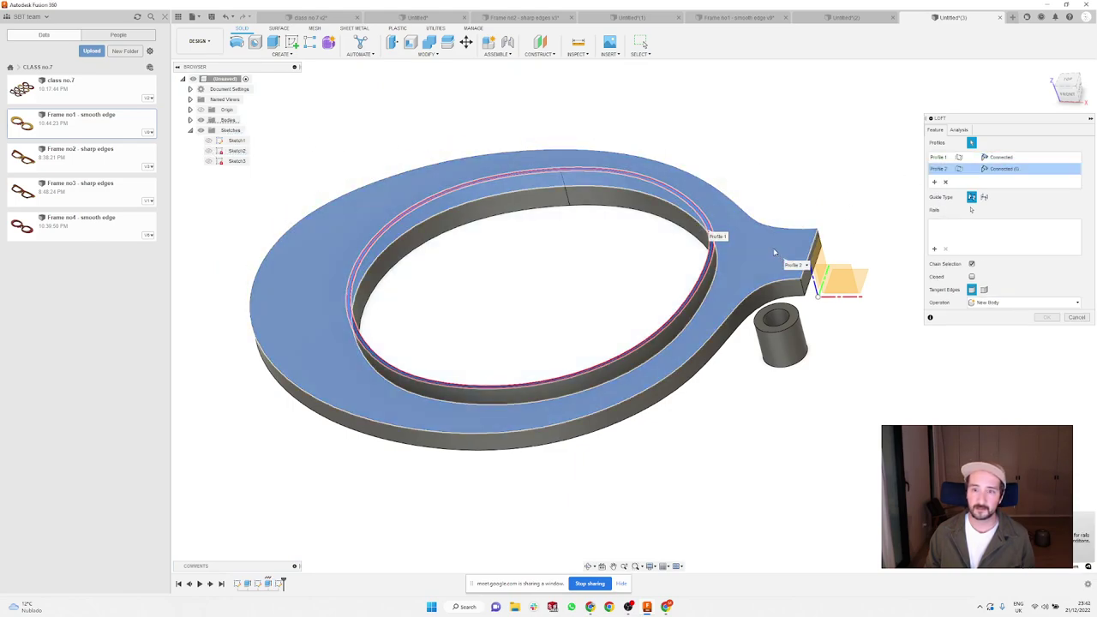
pyautogui.click(994, 303)
pyautogui.click(995, 316)
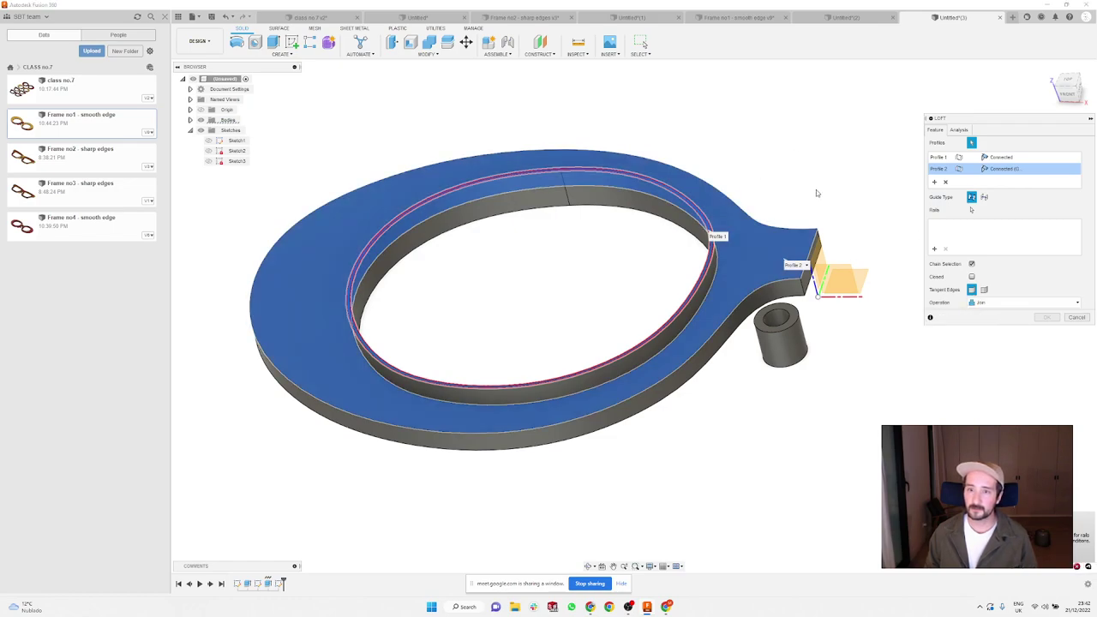
pyautogui.press('Return')
pyautogui.scroll(2, 730, 178)
pyautogui.keyDown('shift'); pyautogui.moveTo(762, 169); pyautogui.dragTo(767, 179, button='middle'); pyautogui.keyUp('shift')
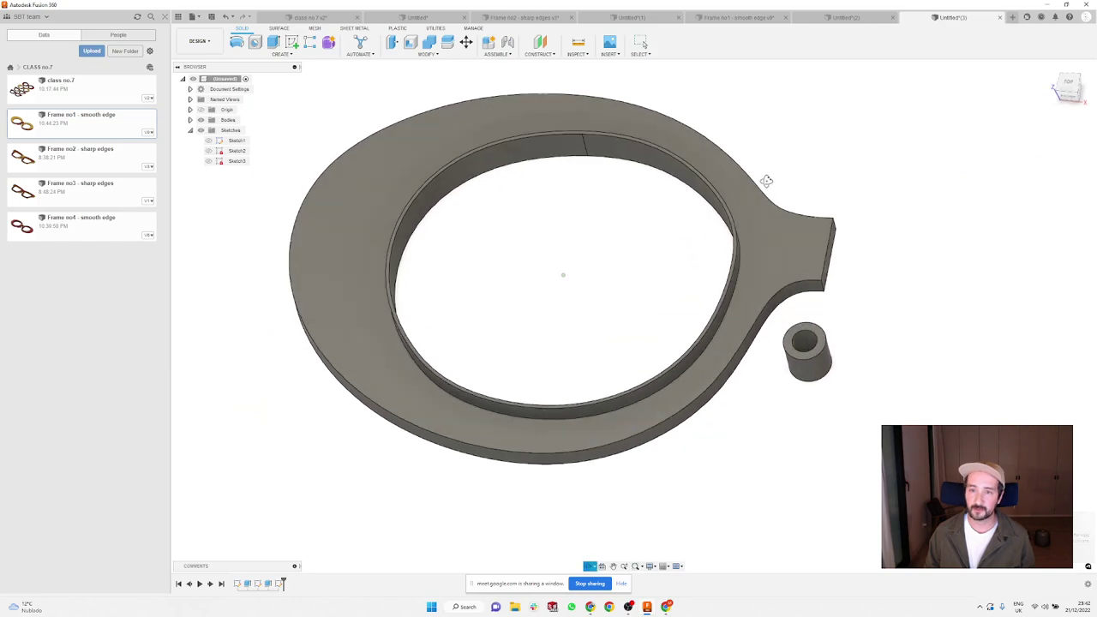
# Step: Loft from the inner ring profile to the outer frame profile using the Join operation
pyautogui.click(281, 55)
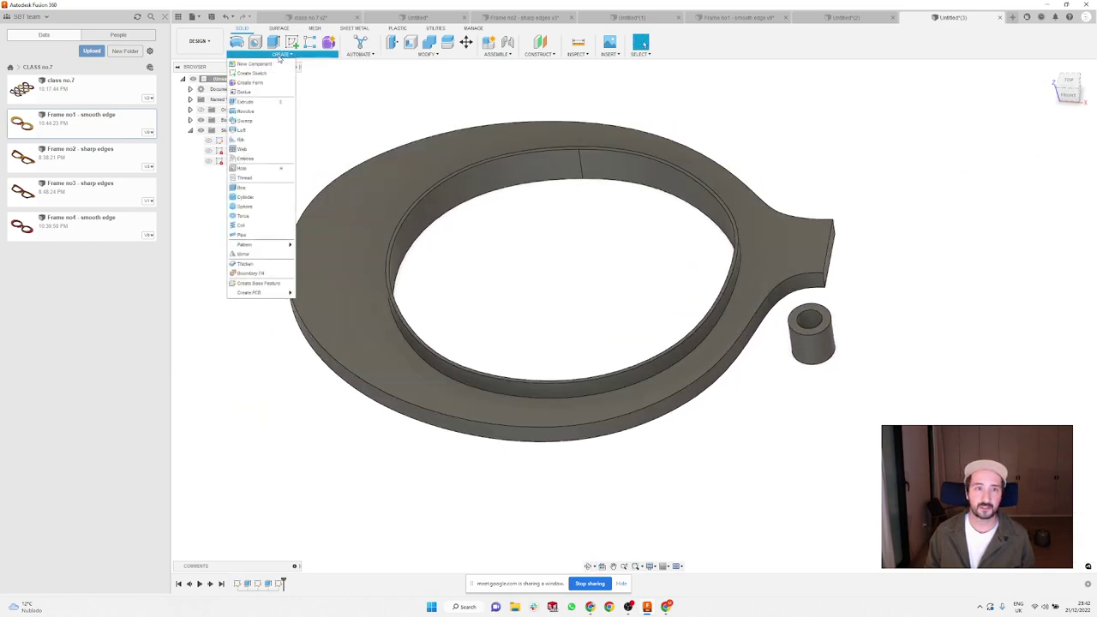
pyautogui.click(244, 130)
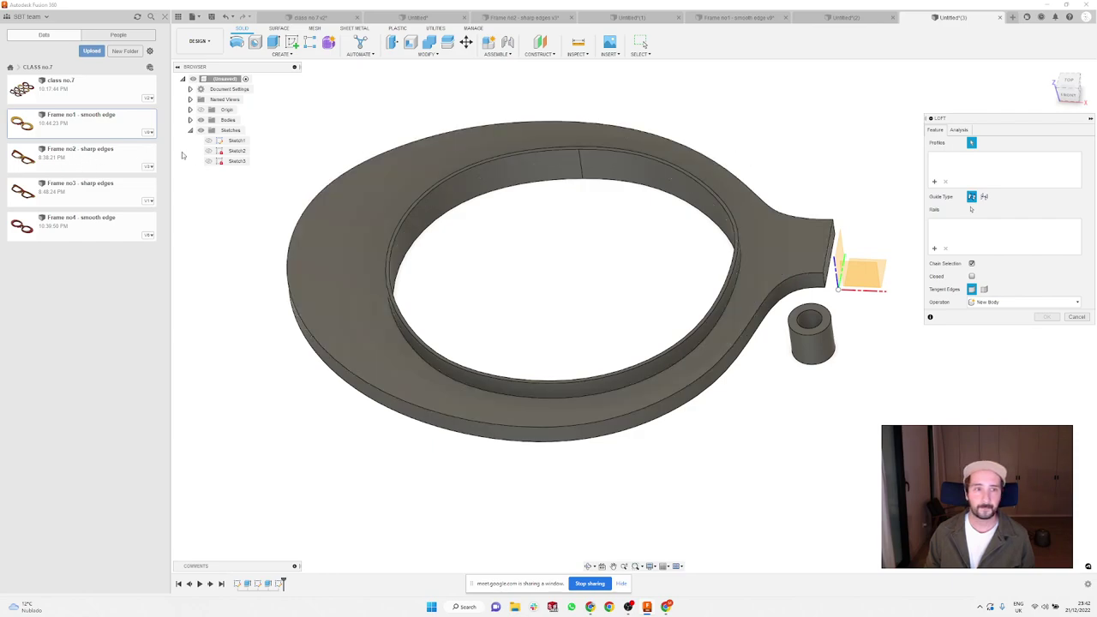
pyautogui.click(209, 151)
pyautogui.scroll(4, 716, 232)
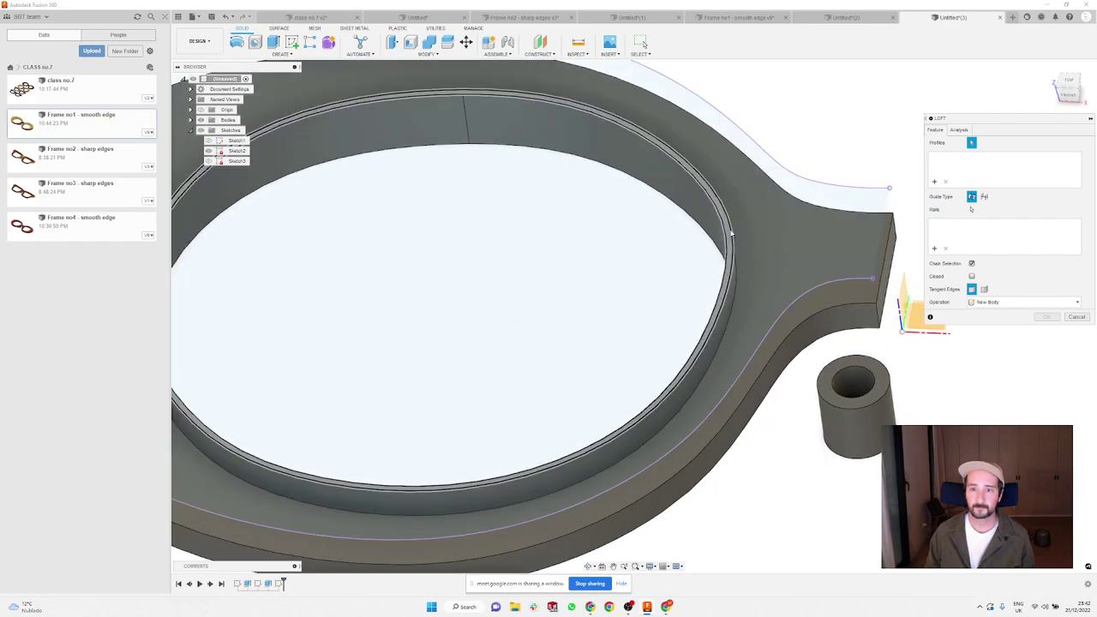
pyautogui.click(730, 232)
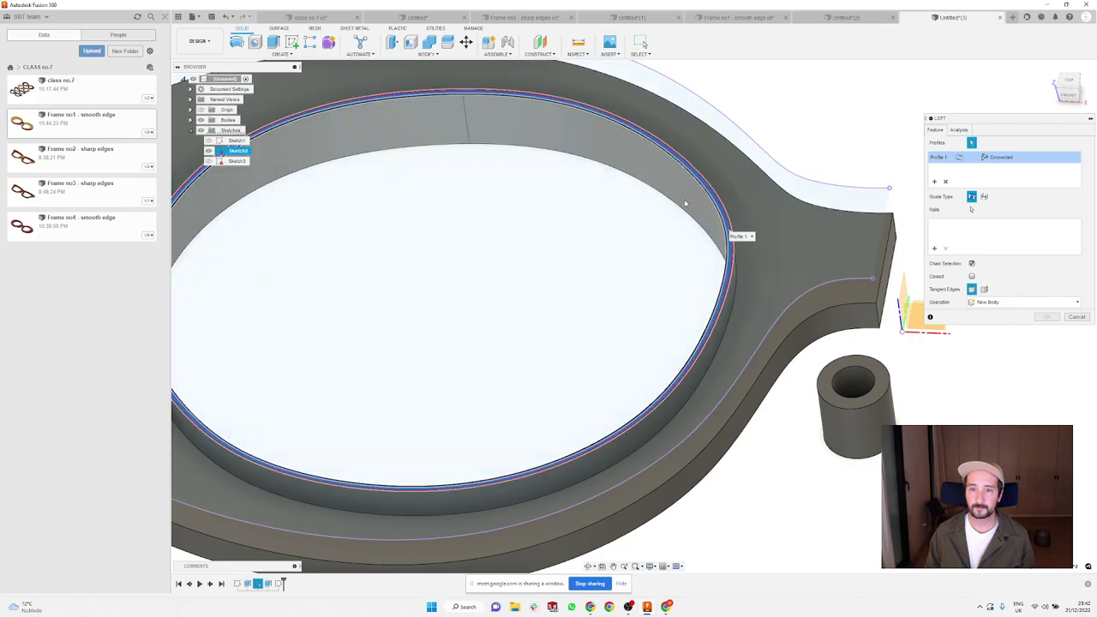
pyautogui.scroll(-3, 760, 89)
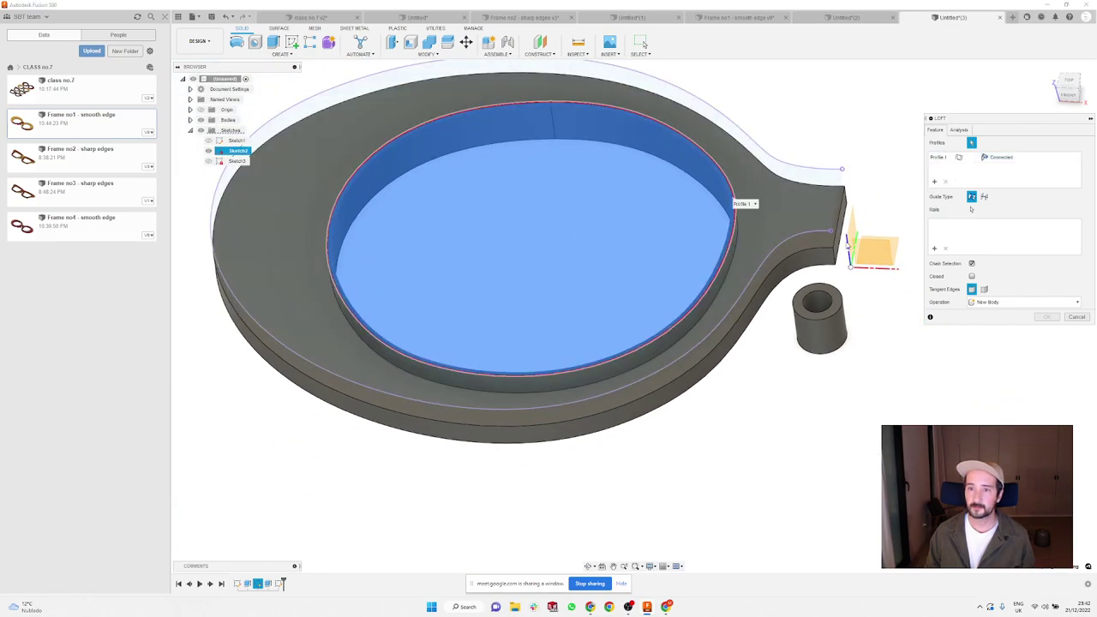
pyautogui.click(827, 248)
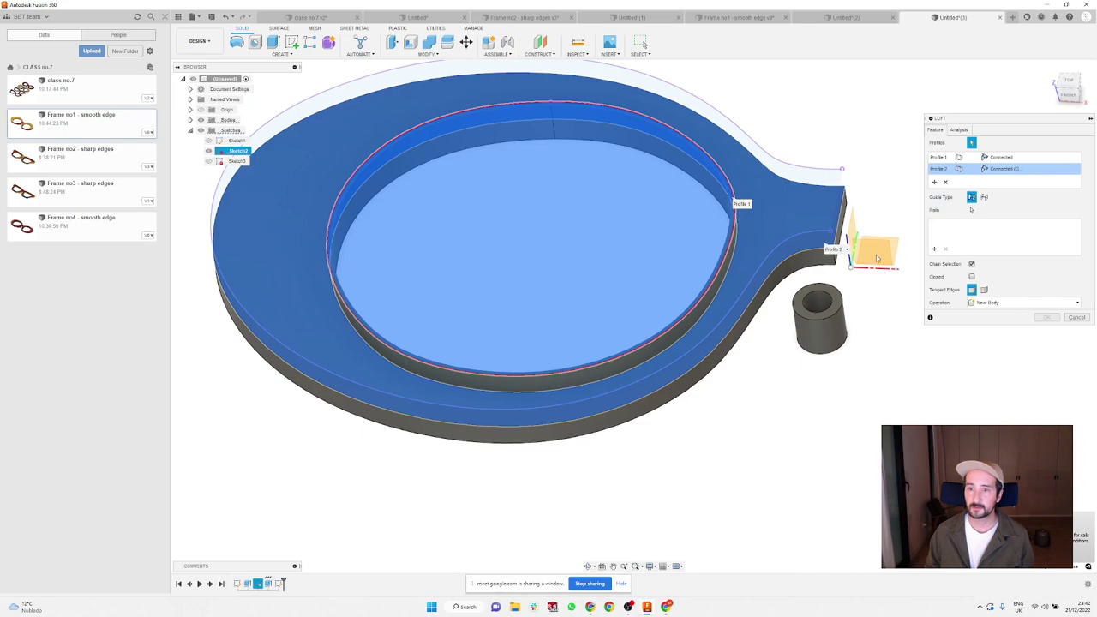
pyautogui.click(996, 304)
pyautogui.click(981, 314)
pyautogui.click(1047, 317)
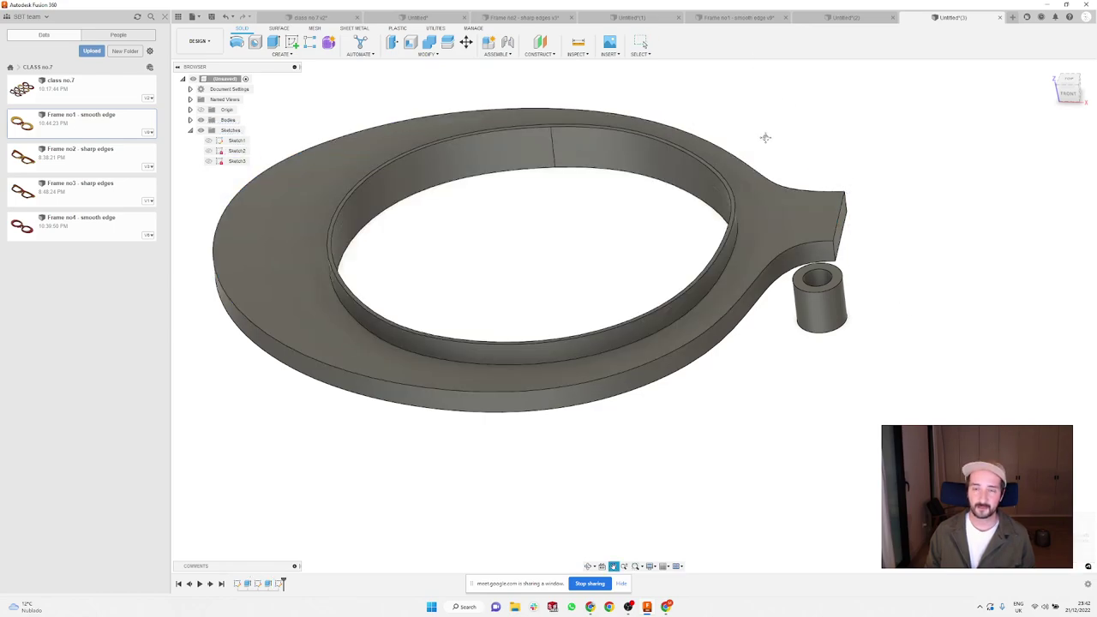
# Step: Switch through the Frame no1 and Frame no2 tabs, then open Frame no4 - smooth edge
pyautogui.click(688, 17)
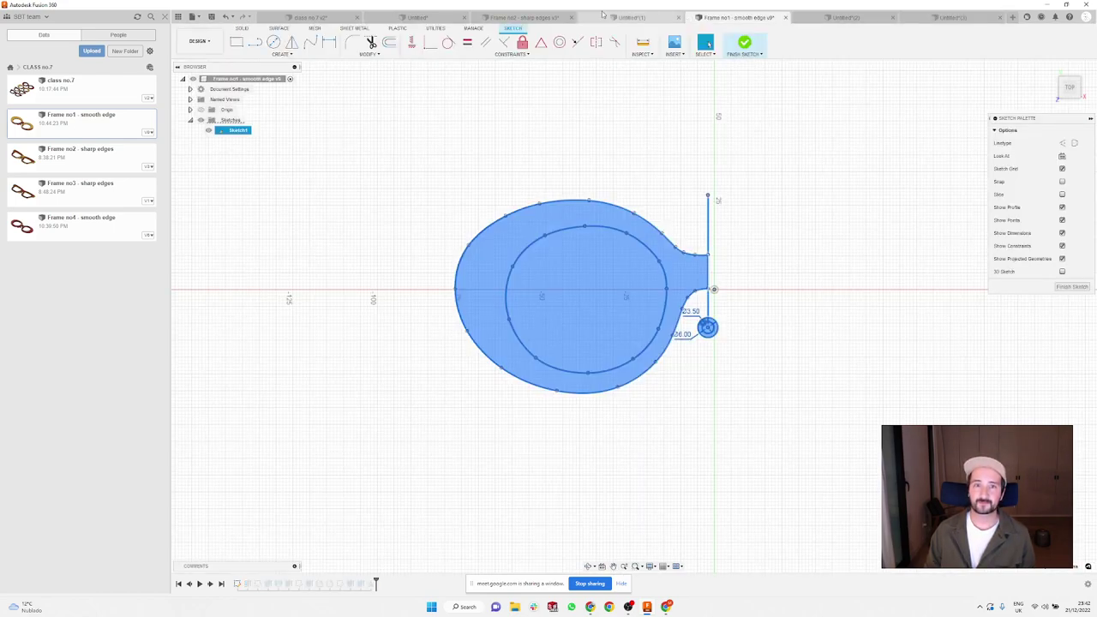
pyautogui.click(525, 17)
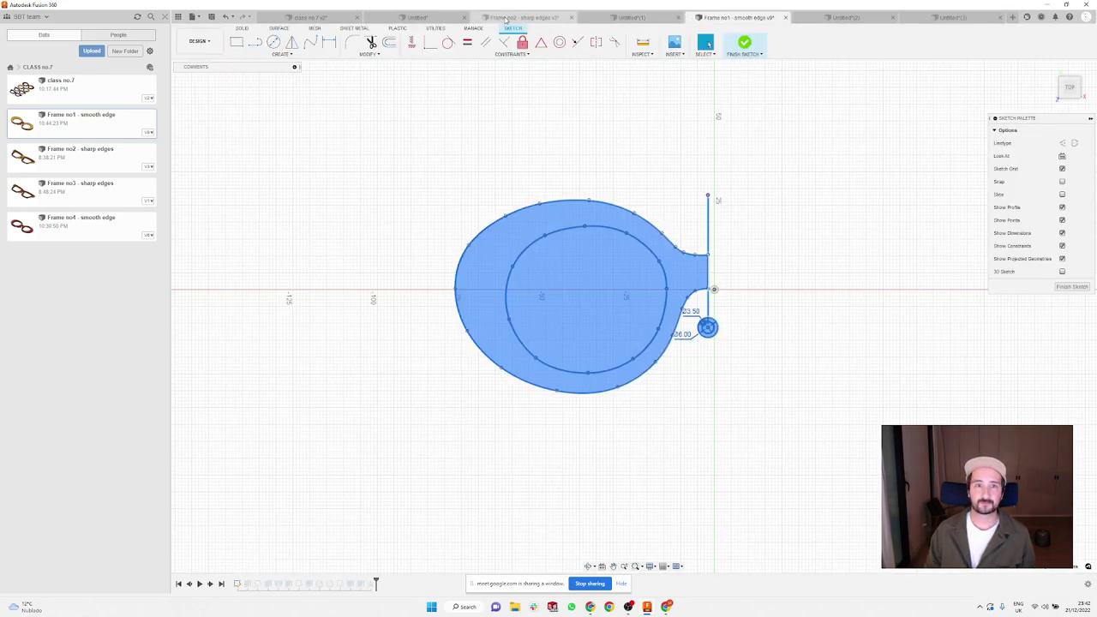
pyautogui.click(72, 221)
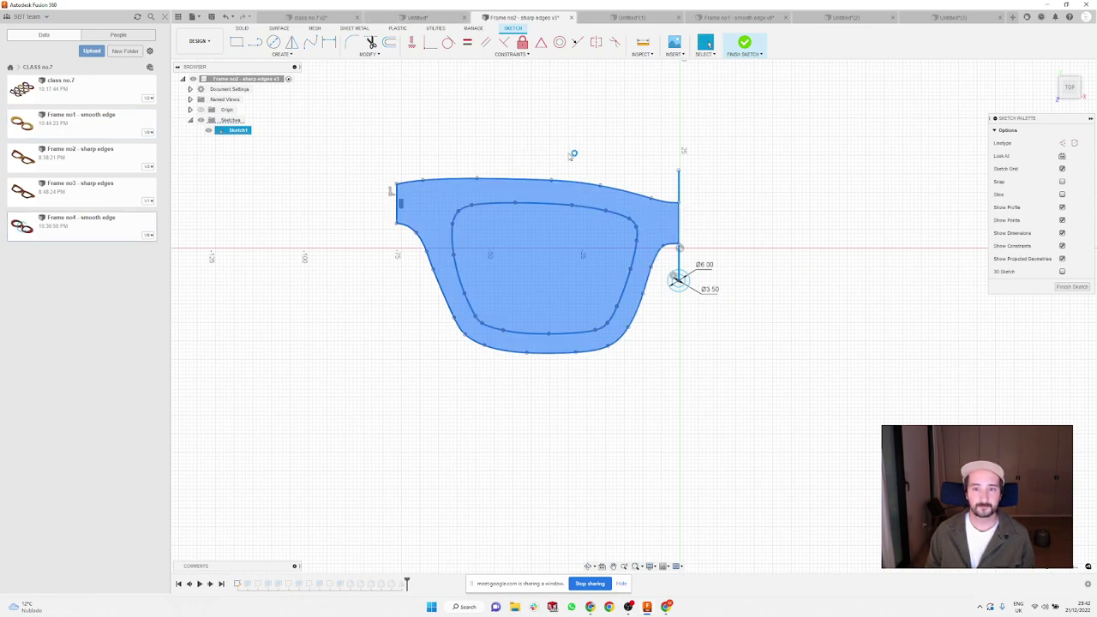
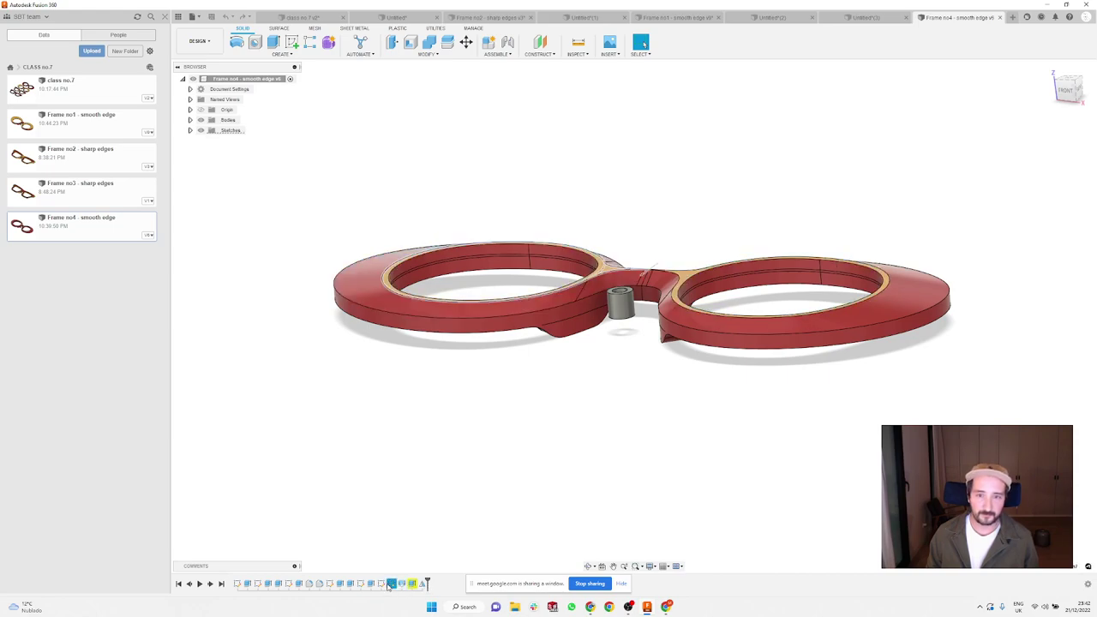
# Step: Switch to the Untitled(3) single-lens frame, clear the Sketch2 selection, and start a new sketch
pyautogui.keyDown('shift'); pyautogui.moveTo(428, 507); pyautogui.dragTo(428, 489, button='middle'); pyautogui.keyUp('shift')
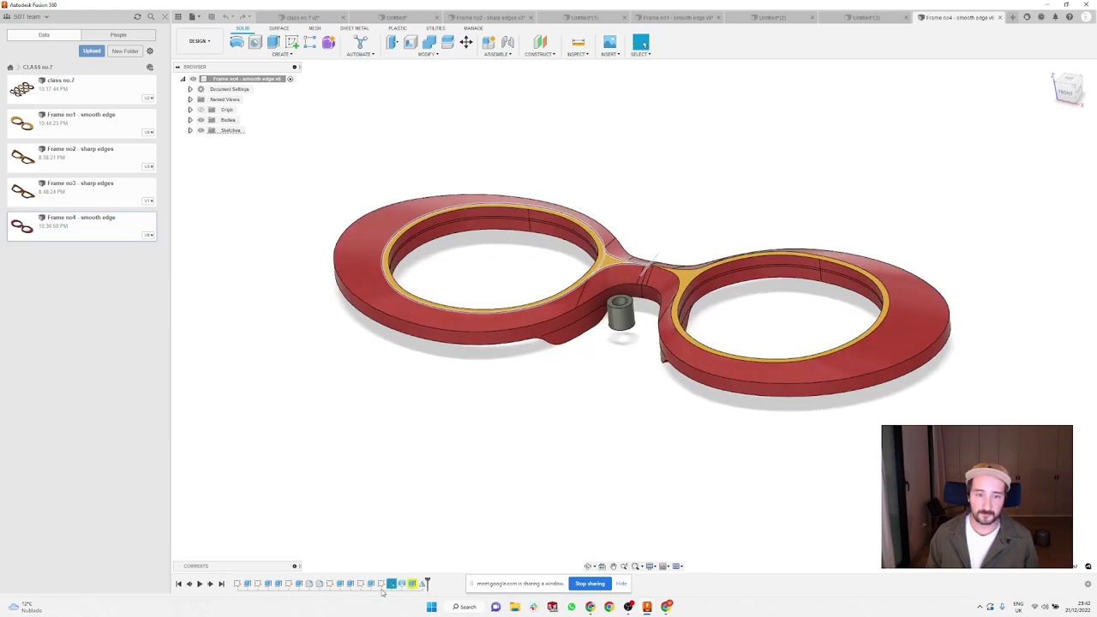
pyautogui.click(864, 17)
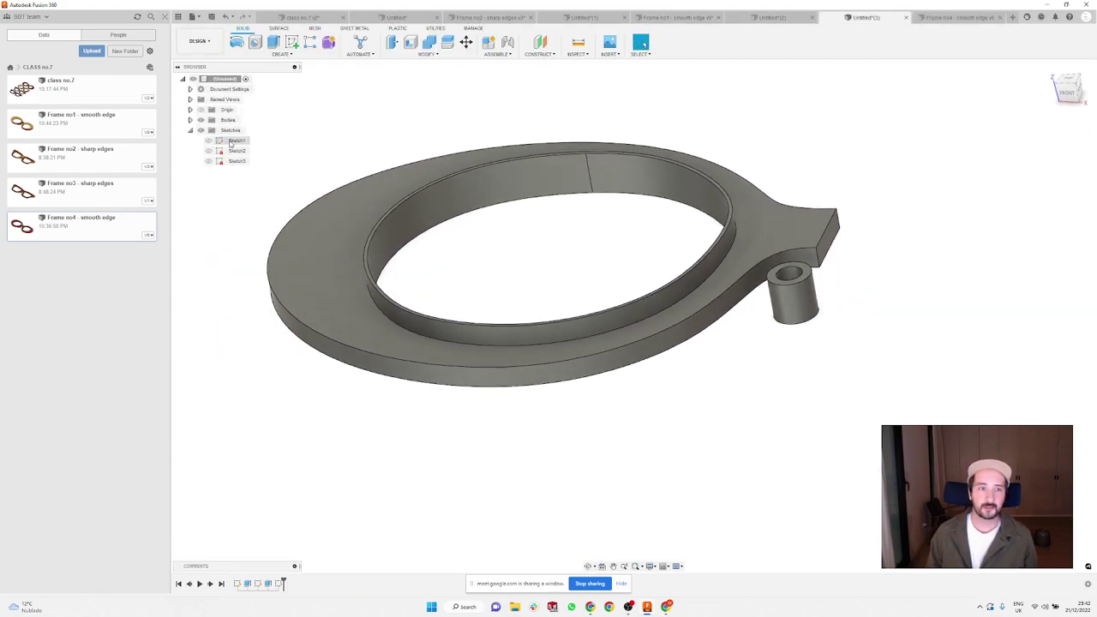
pyautogui.click(232, 152)
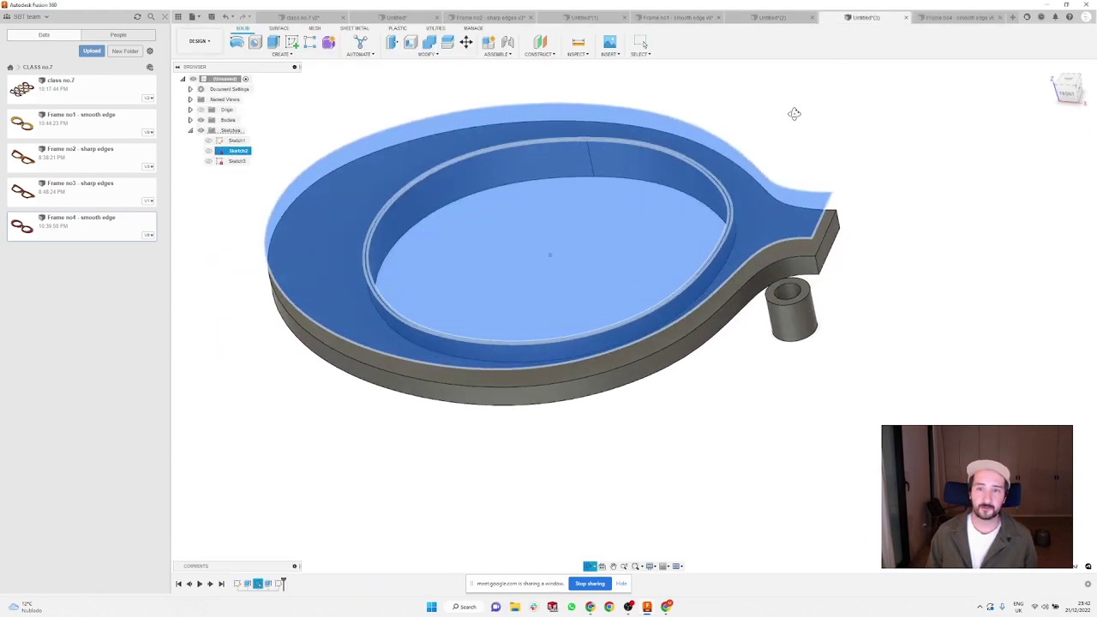
pyautogui.click(804, 127)
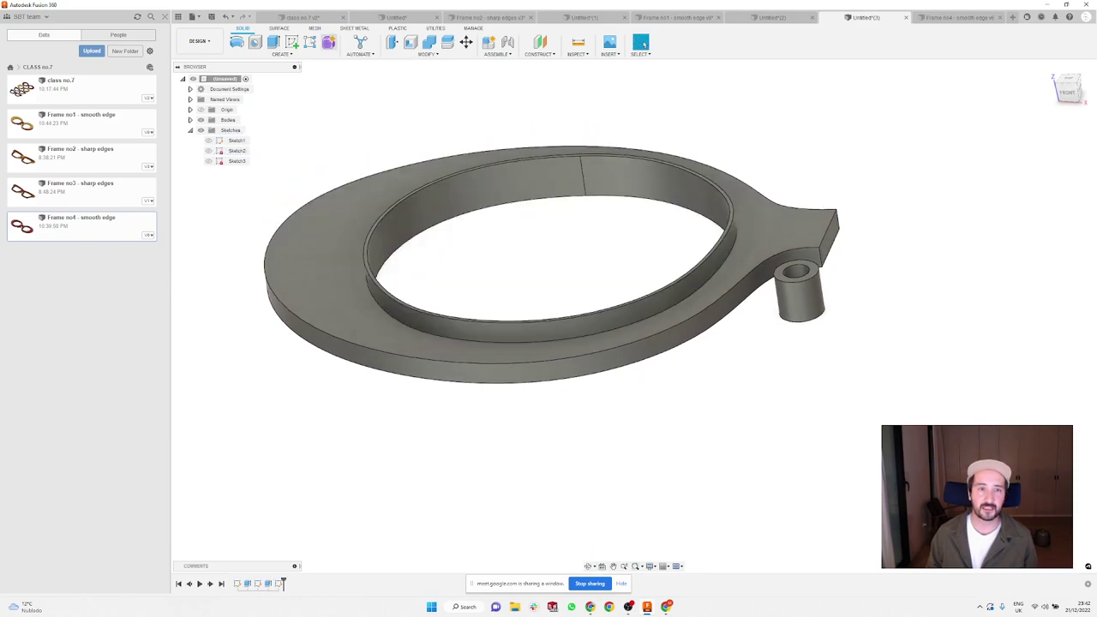
pyautogui.click(291, 42)
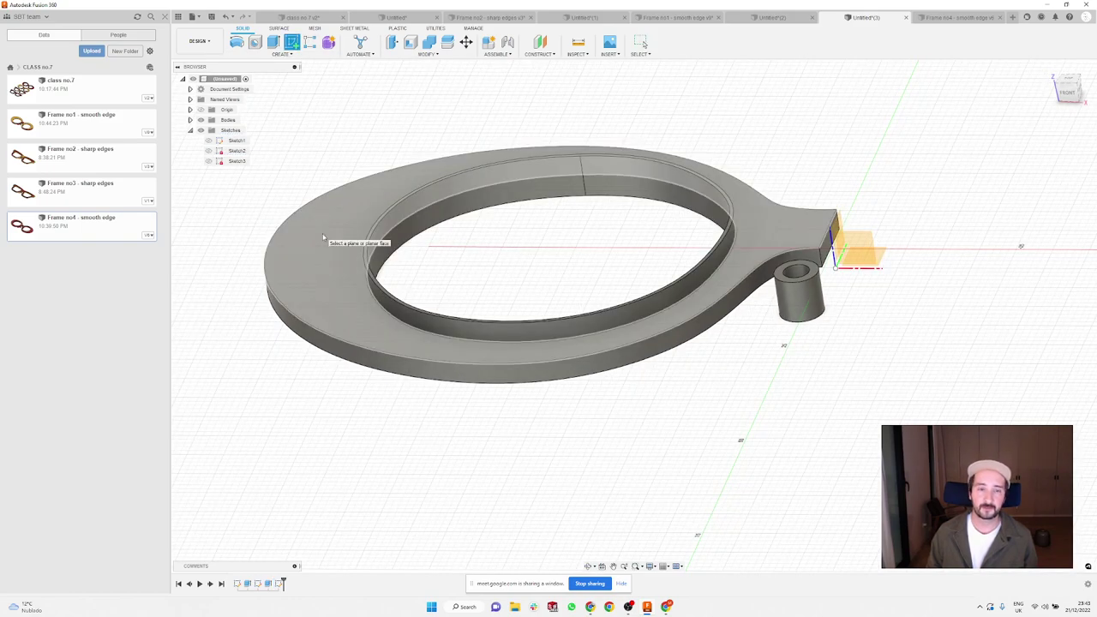
# Step: Sketch on the frame's top face, project that face's outline into it, and finish the sketch
pyautogui.click(323, 236)
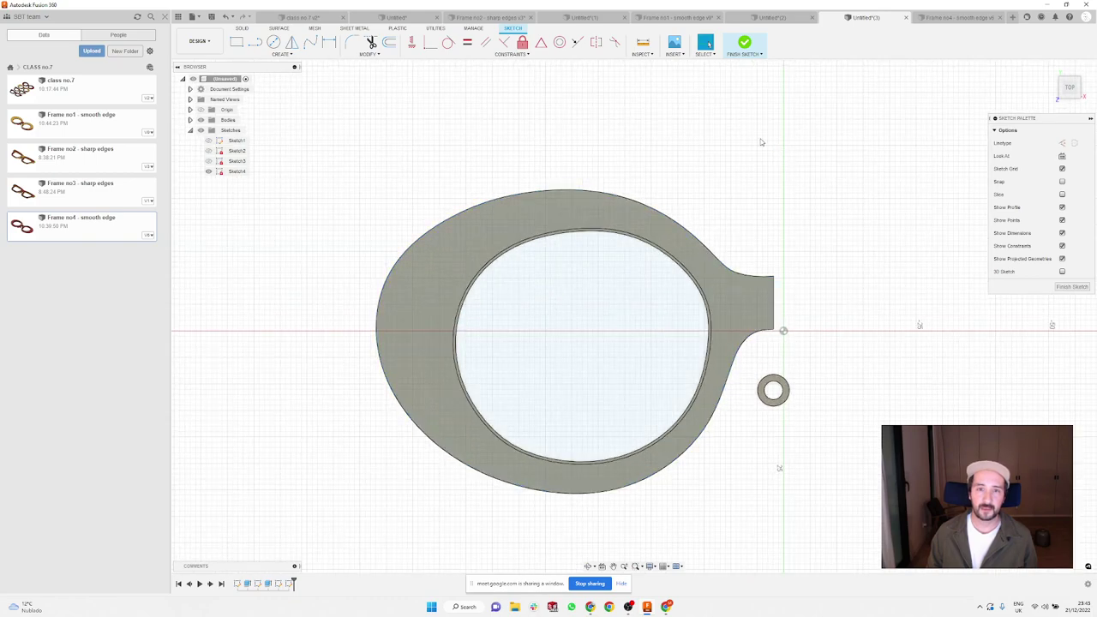
pyautogui.press('p')
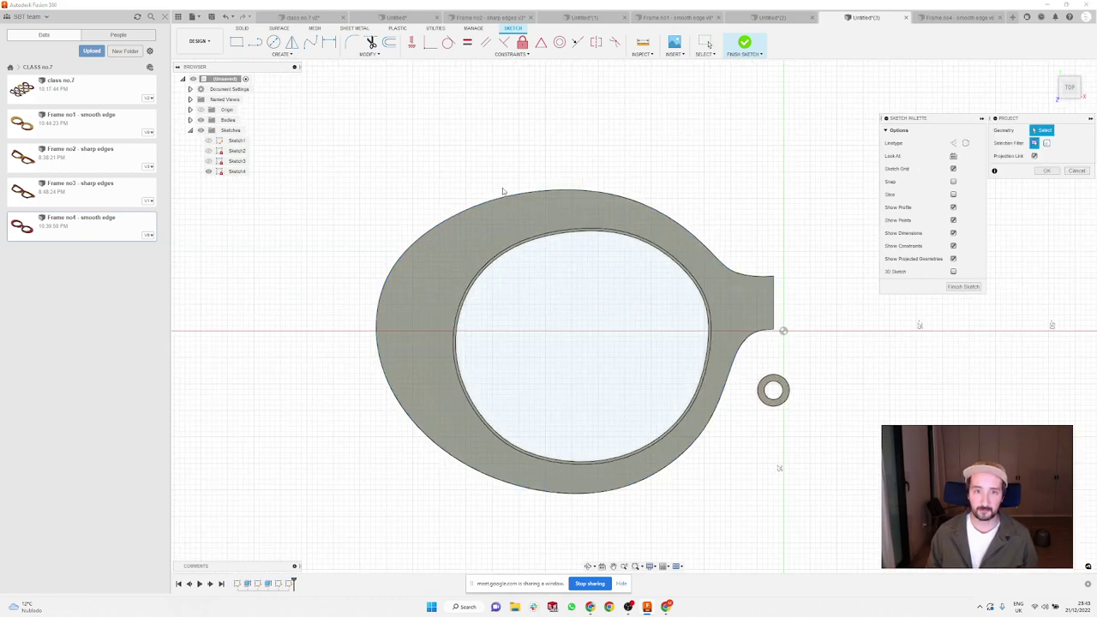
pyautogui.click(504, 194)
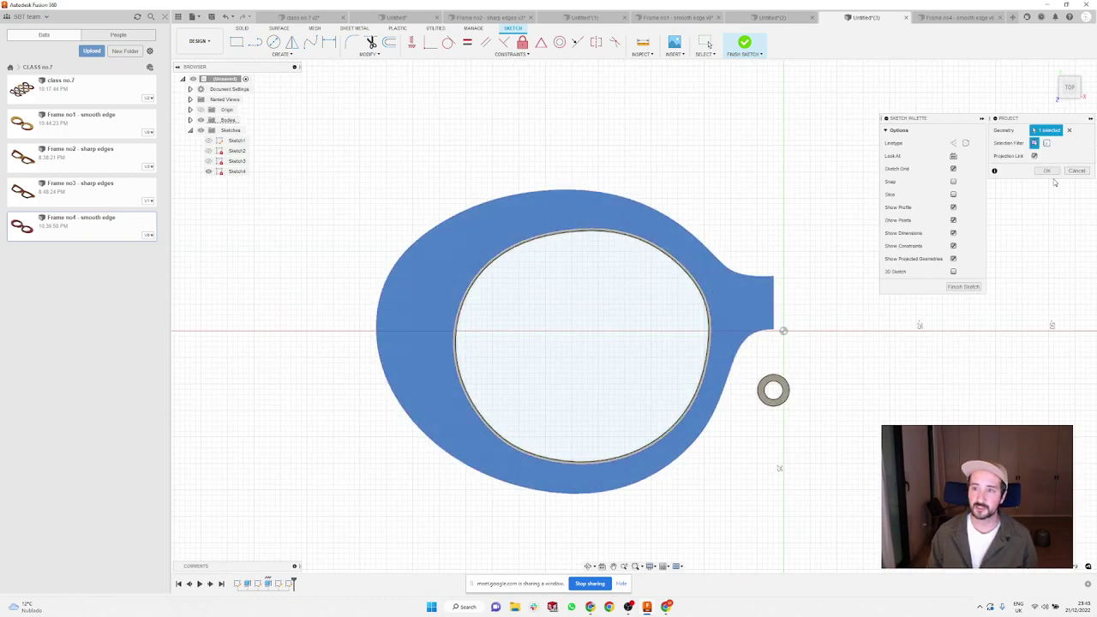
pyautogui.click(1047, 172)
pyautogui.keyDown('shift'); pyautogui.moveTo(777, 252); pyautogui.dragTo(774, 206, button='middle'); pyautogui.keyUp('shift')
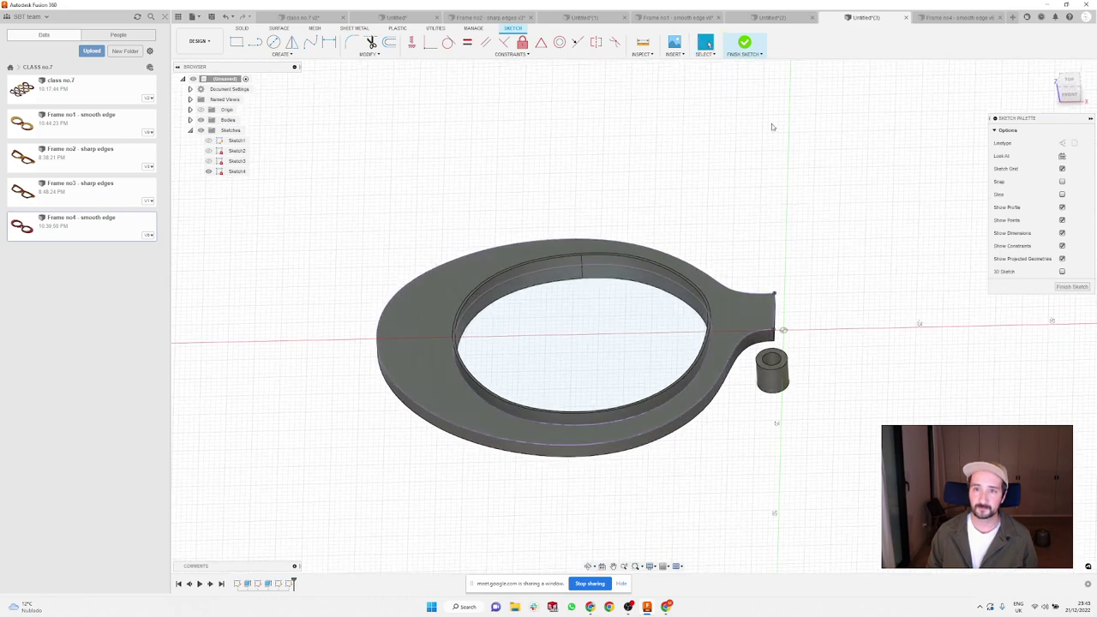
pyautogui.click(743, 45)
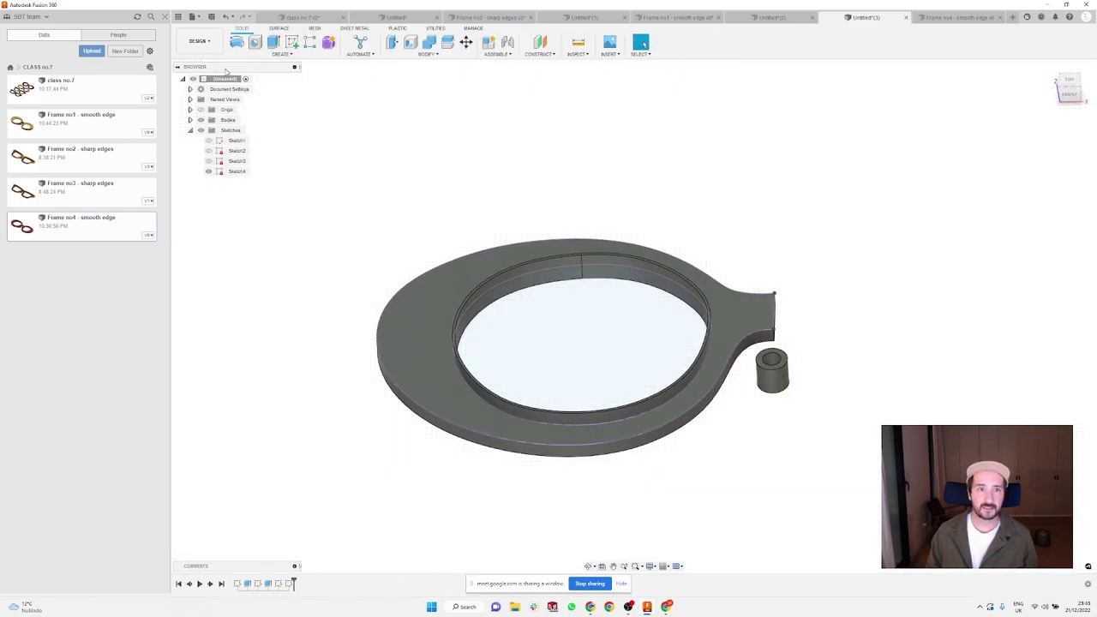
pyautogui.click(281, 54)
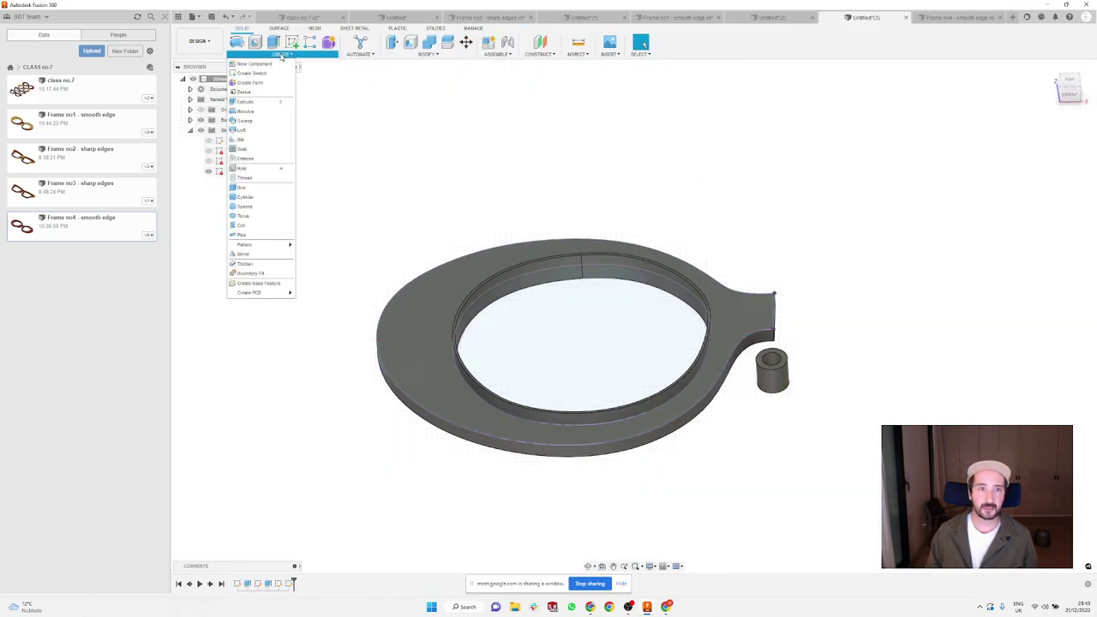
# Step: Loft from the Sketch4 top-face outline to the Sketch2 ring profile, joined to the frame body
pyautogui.click(261, 131)
pyautogui.click(753, 310)
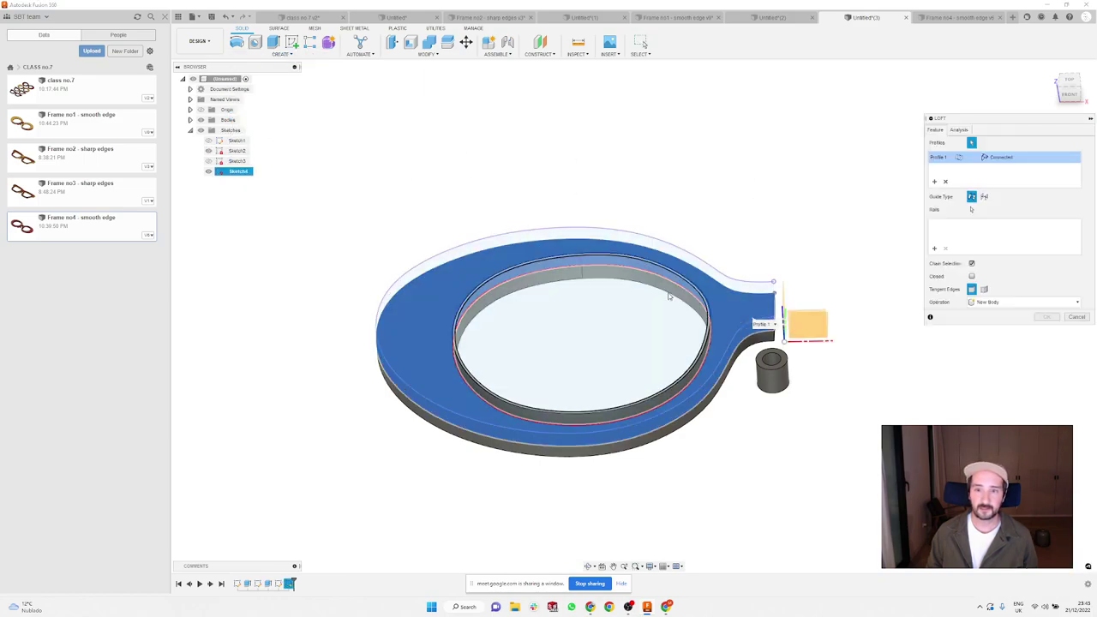
pyautogui.scroll(3, 709, 302)
pyautogui.click(694, 209)
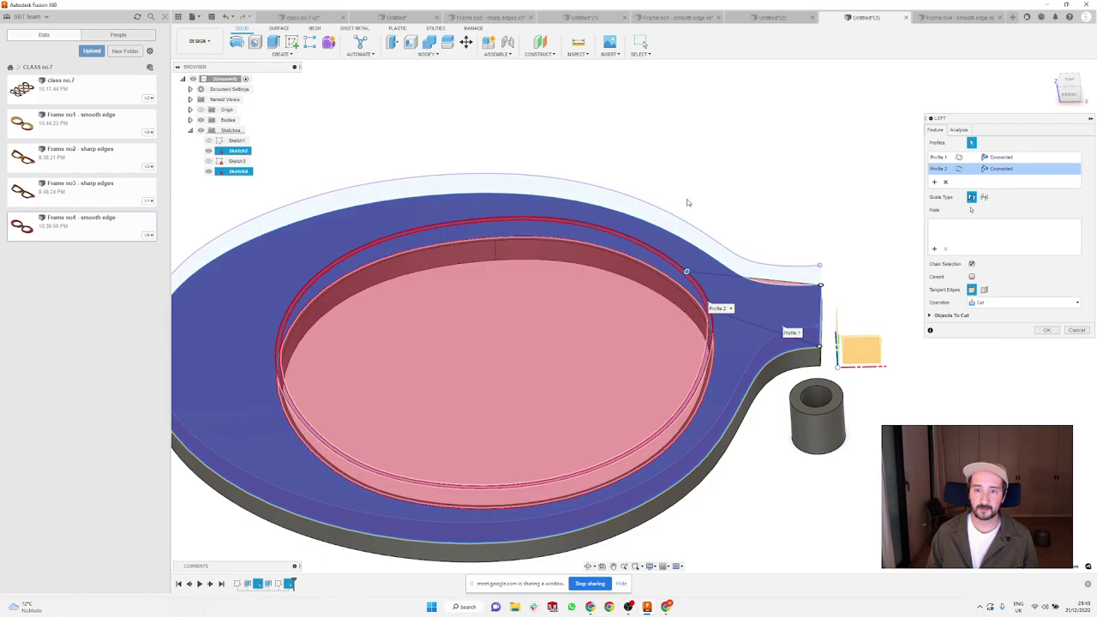
pyautogui.scroll(-2, 728, 207)
pyautogui.scroll(-2, 729, 206)
pyautogui.moveTo(728, 206)
pyautogui.keyDown('shift'); pyautogui.mouseDown(button='middle')
pyautogui.moveTo(728, 166)
pyautogui.moveTo(727, 188)
pyautogui.mouseUp(button='middle'); pyautogui.keyUp('shift')
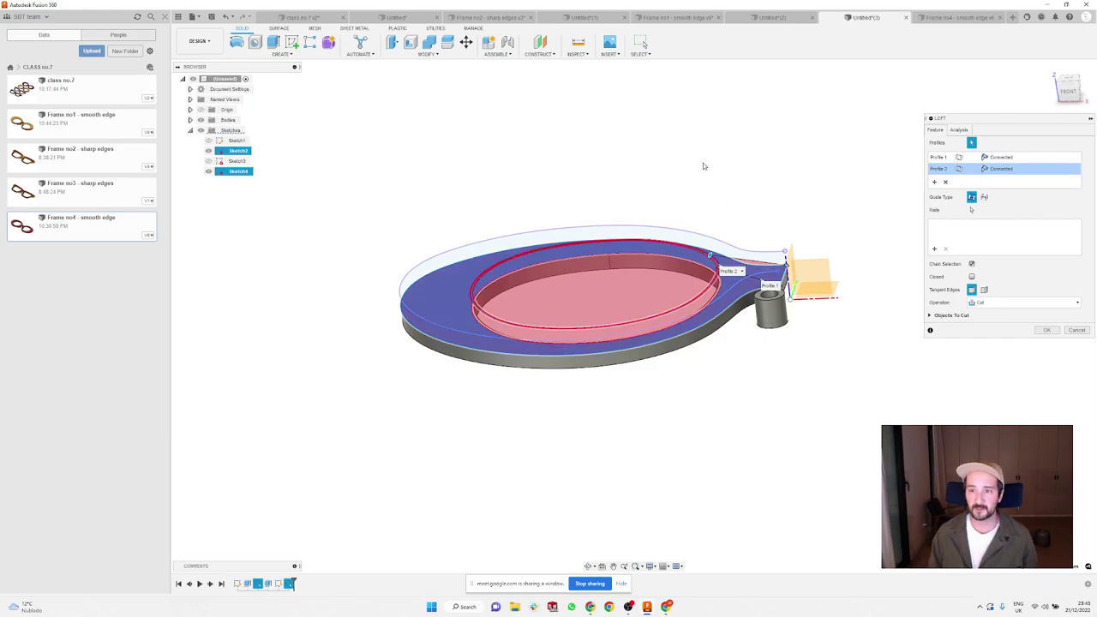
pyautogui.moveTo(703, 166)
pyautogui.keyDown('shift'); pyautogui.mouseDown(button='middle')
pyautogui.moveTo(701, 128)
pyautogui.moveTo(724, 171)
pyautogui.moveTo(703, 133)
pyautogui.moveTo(712, 155)
pyautogui.mouseUp(button='middle'); pyautogui.keyUp('shift')
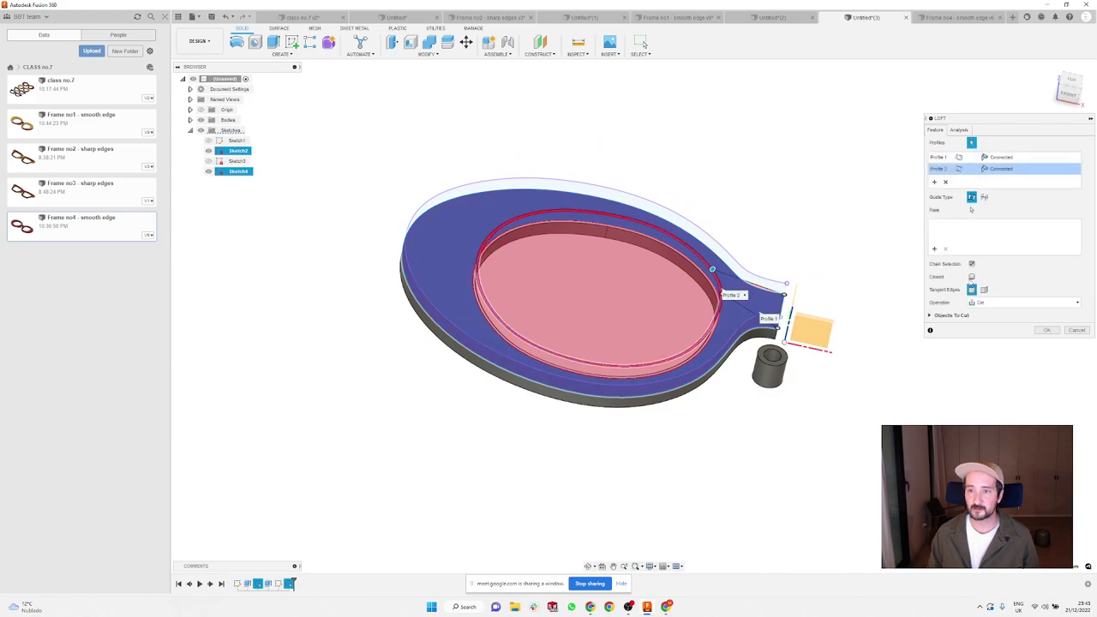
pyautogui.click(998, 303)
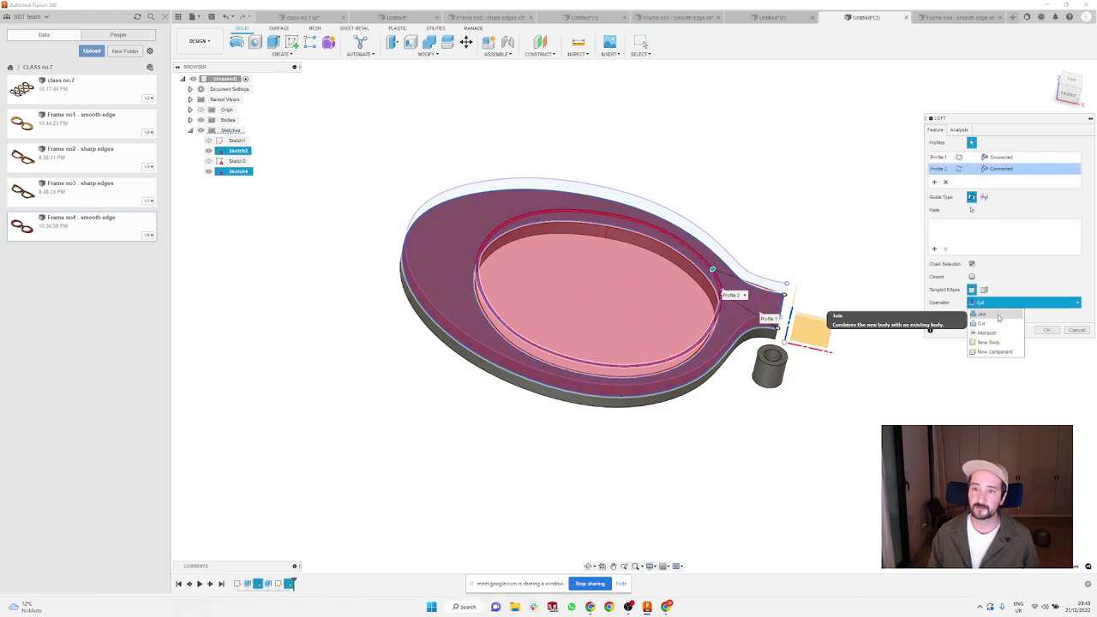
pyautogui.click(999, 317)
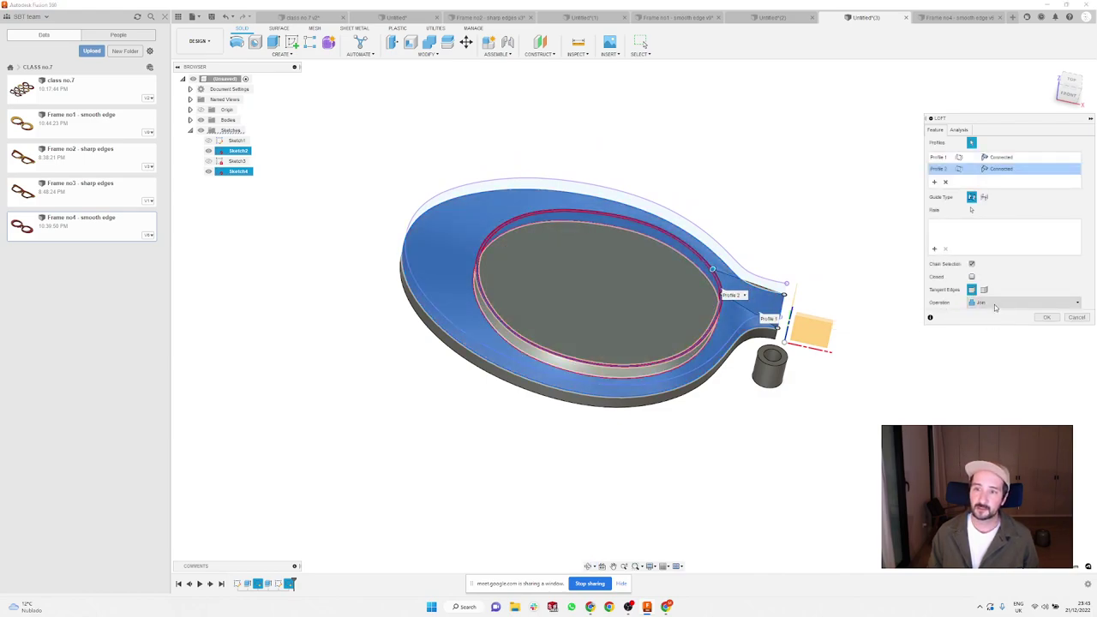
pyautogui.click(1047, 317)
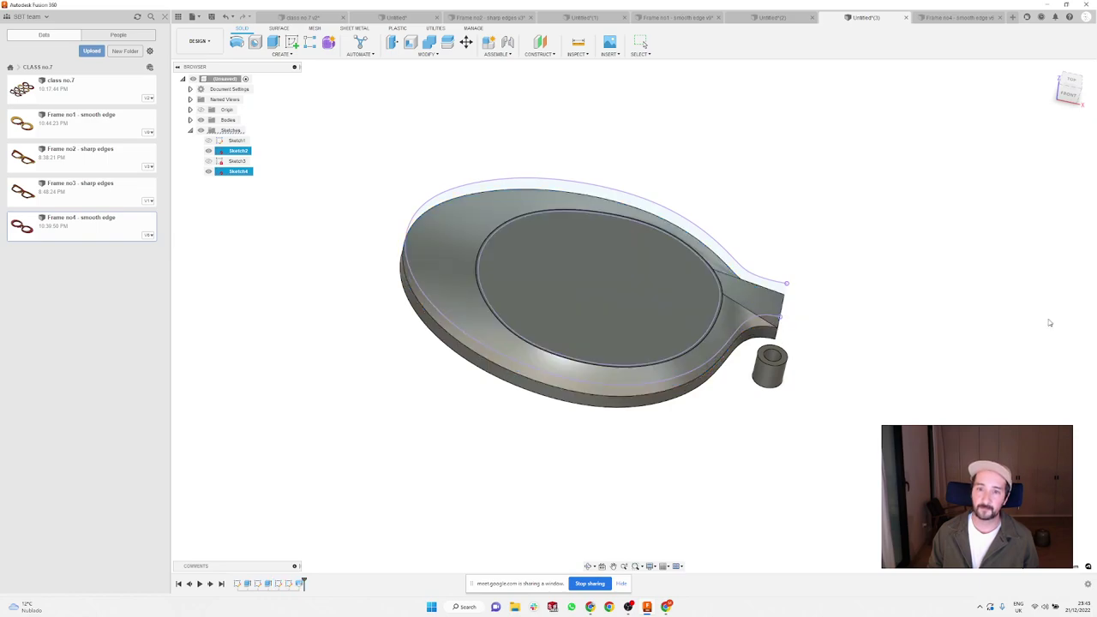
pyautogui.keyDown('shift'); pyautogui.moveTo(822, 216); pyautogui.dragTo(612, 237, button='middle'); pyautogui.keyUp('shift')
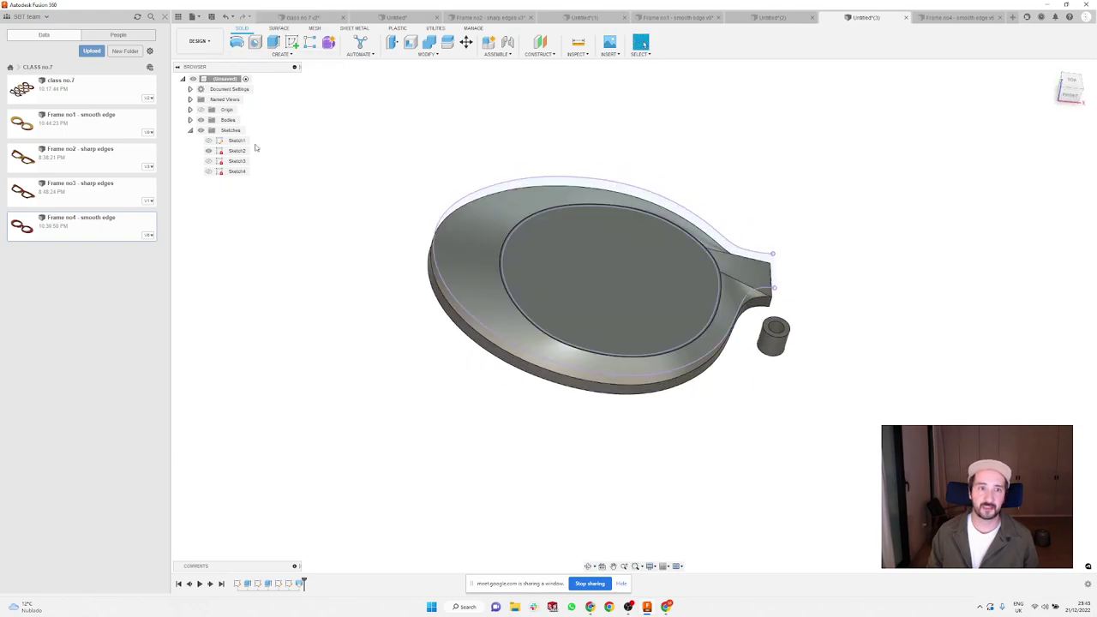
# Step: Extrude-cut the inner ellipse profile -10.663 mm to hollow out the lens ring
pyautogui.click(273, 41)
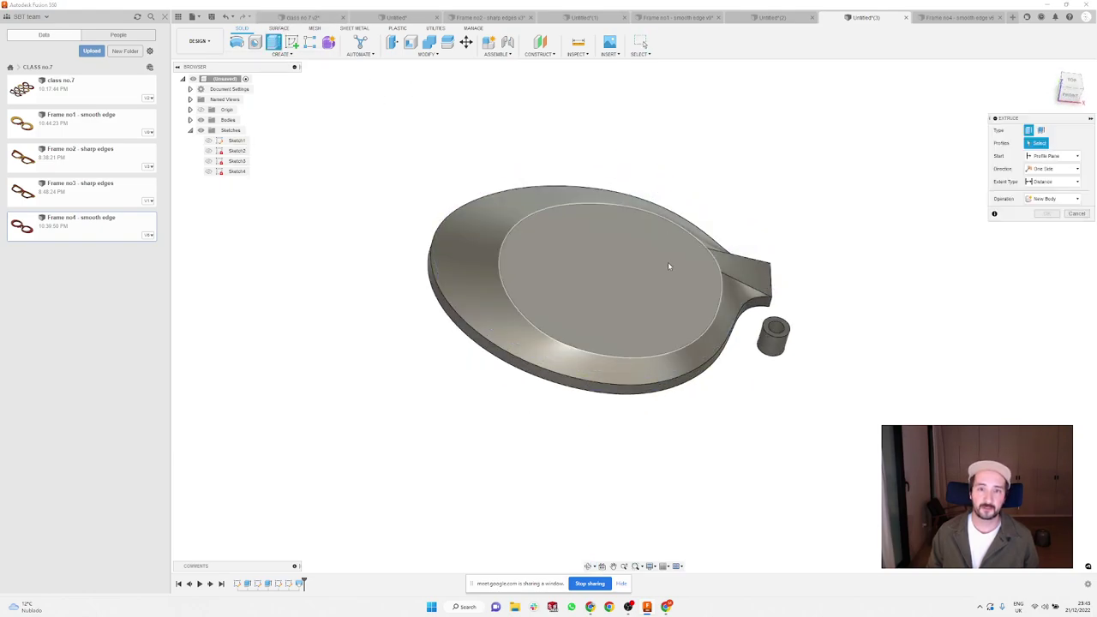
pyautogui.click(668, 262)
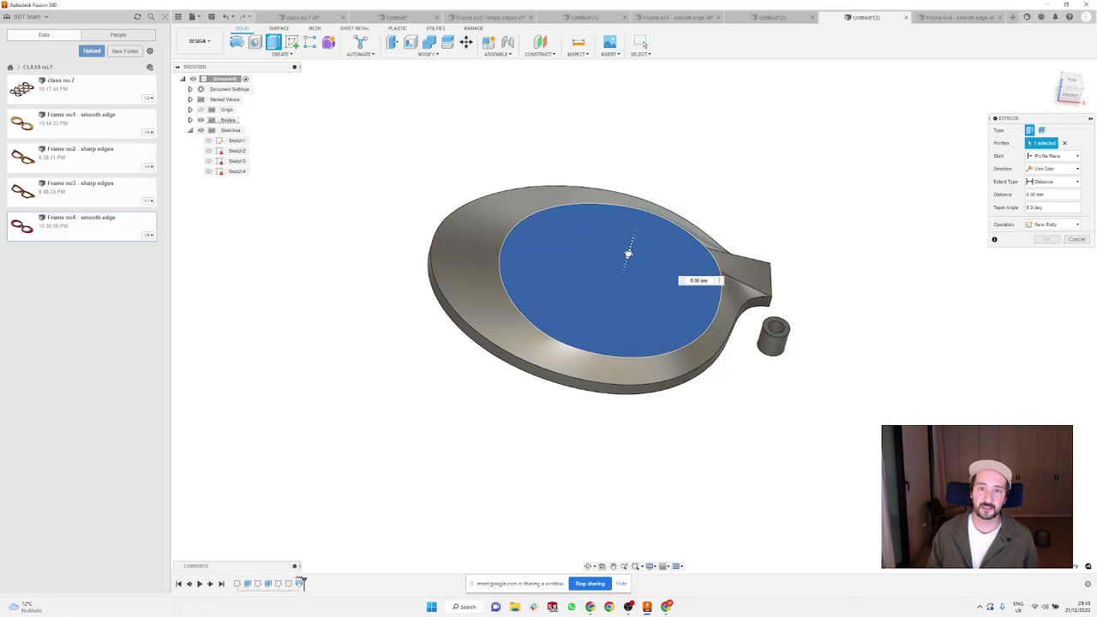
pyautogui.moveTo(628, 254); pyautogui.dragTo(603, 309)
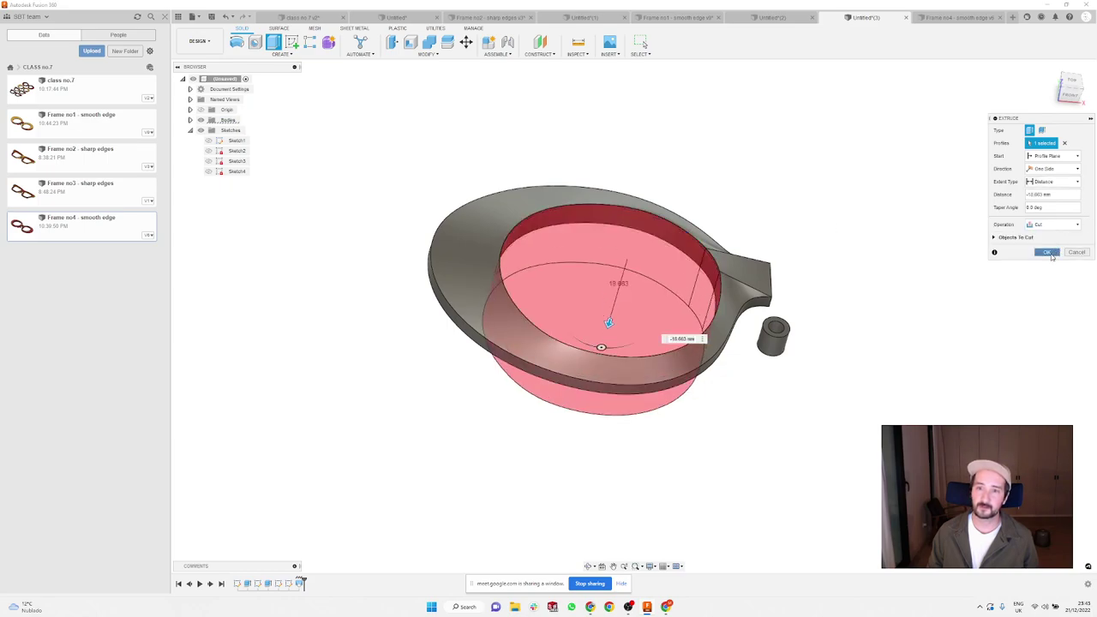
pyautogui.click(1049, 254)
pyautogui.keyDown('shift'); pyautogui.moveTo(683, 151); pyautogui.dragTo(784, 228, button='middle'); pyautogui.keyUp('shift')
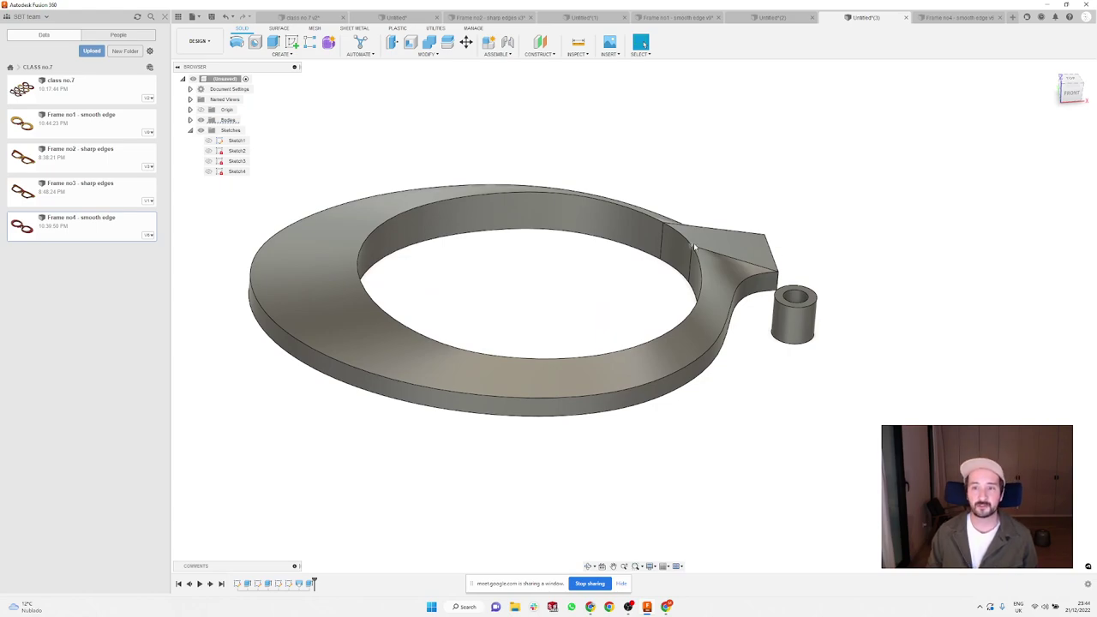
pyautogui.keyDown('shift'); pyautogui.moveTo(763, 269); pyautogui.dragTo(771, 171, button='middle'); pyautogui.keyUp('shift')
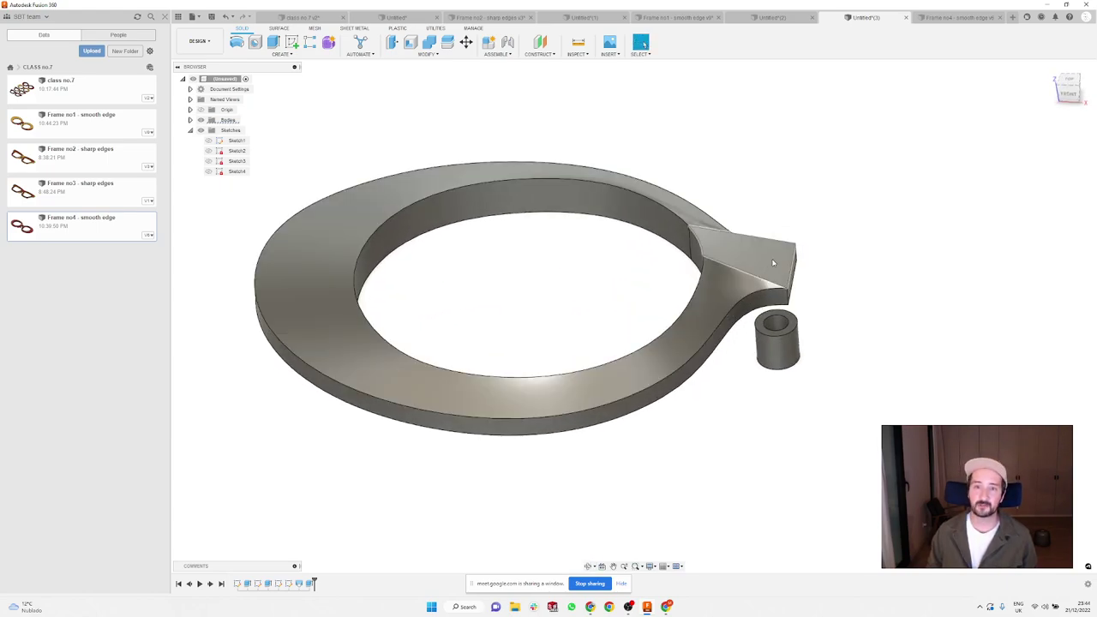
# Step: Roll the timeline back to before the loft and the cut
pyautogui.click(304, 584)
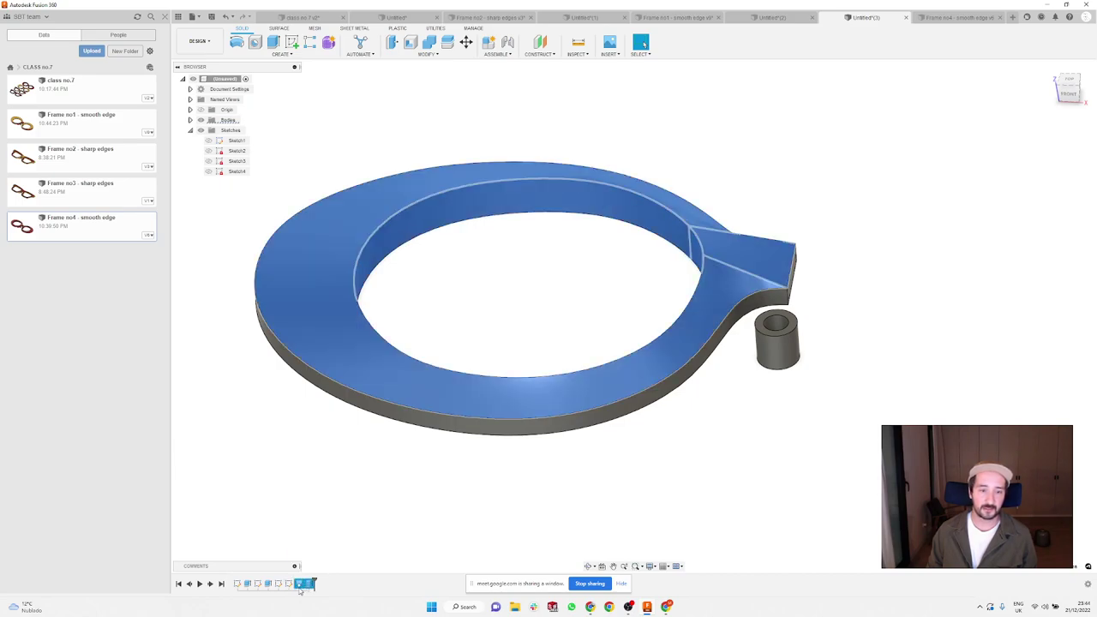
pyautogui.rightClick(302, 585)
pyautogui.click(318, 546)
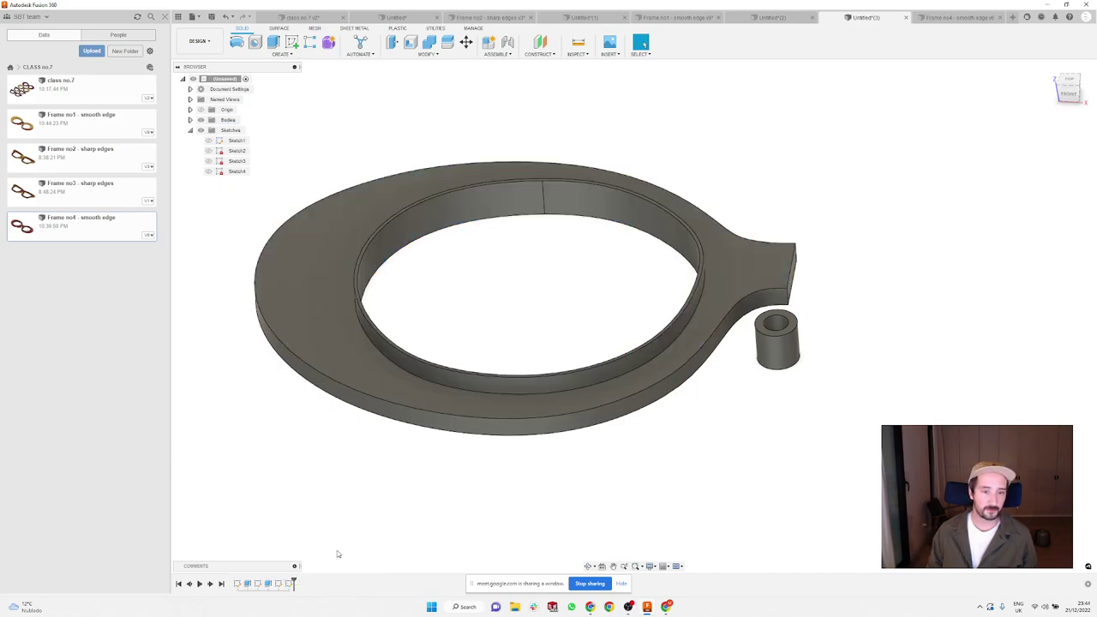
pyautogui.click(291, 584)
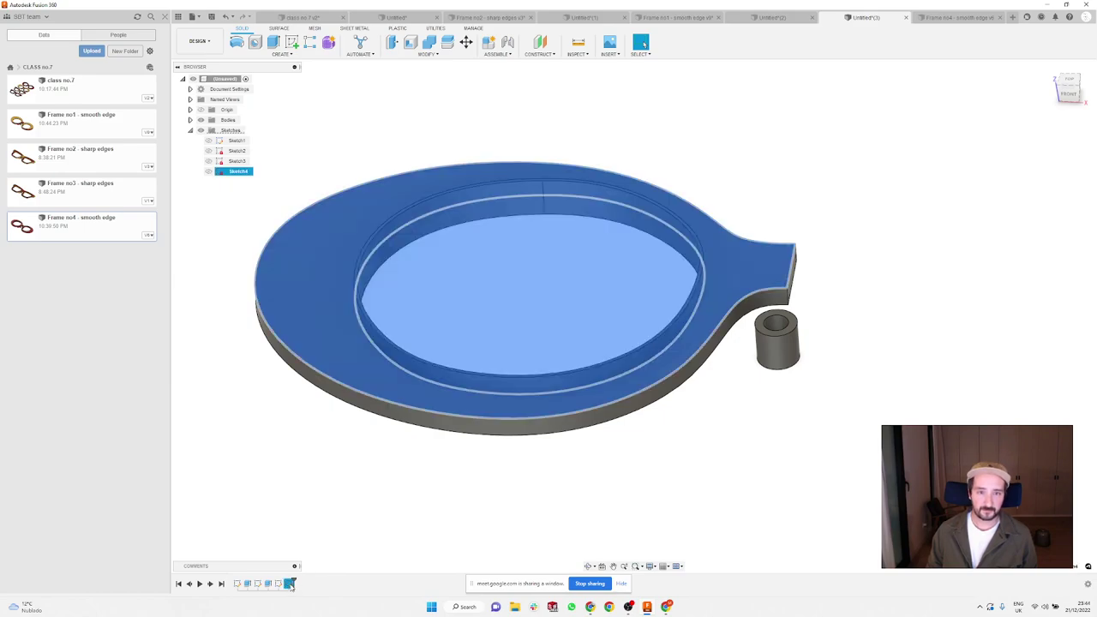
pyautogui.click(396, 540)
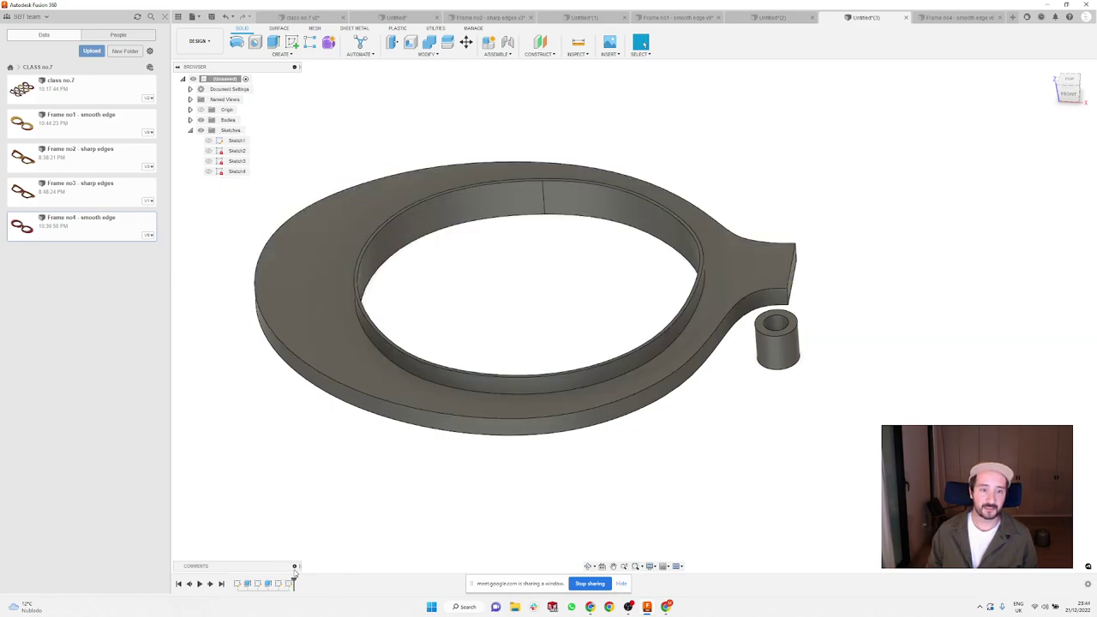
# Step: Open and finish Sketch3, then reopen Sketch2 for editing
pyautogui.click(278, 584)
pyautogui.doubleClick(277, 586)
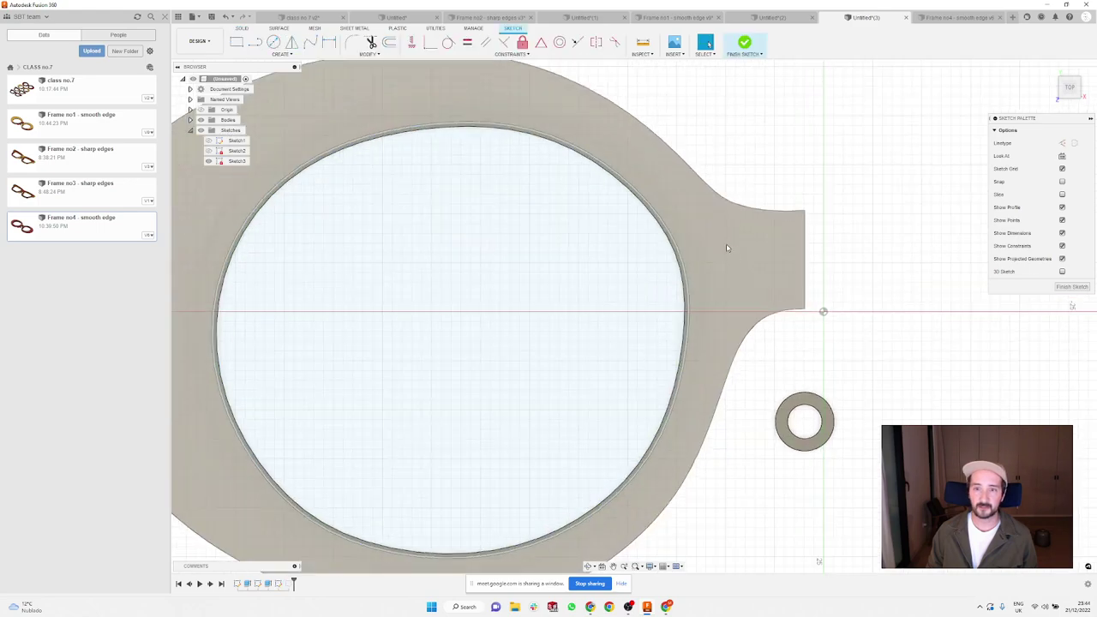
pyautogui.click(744, 44)
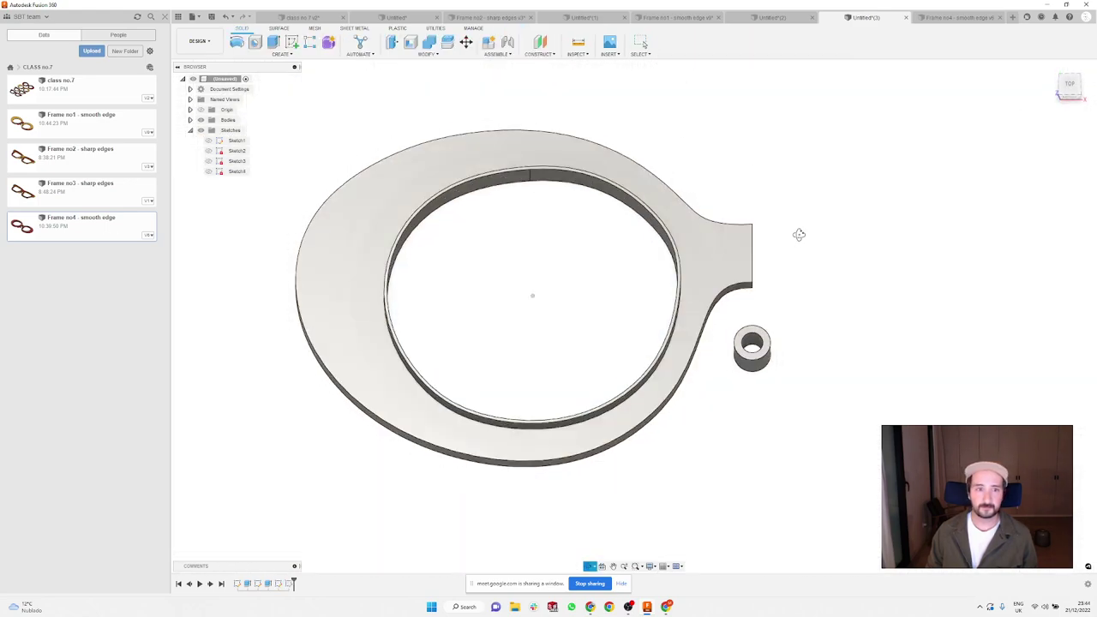
pyautogui.click(234, 151)
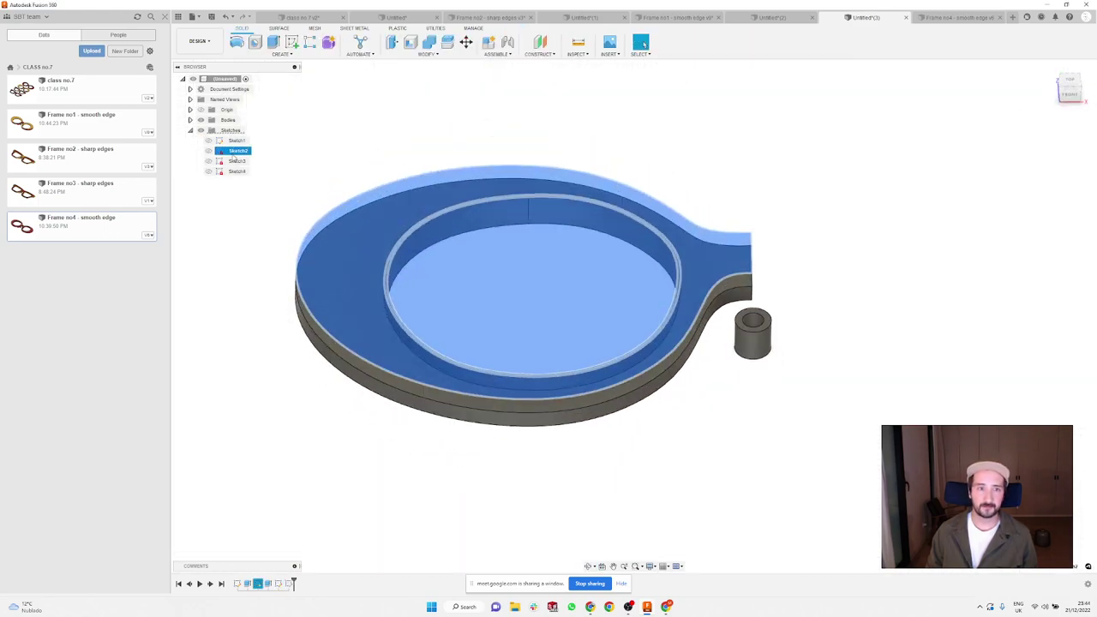
pyautogui.rightClick(235, 152)
pyautogui.doubleClick(530, 178)
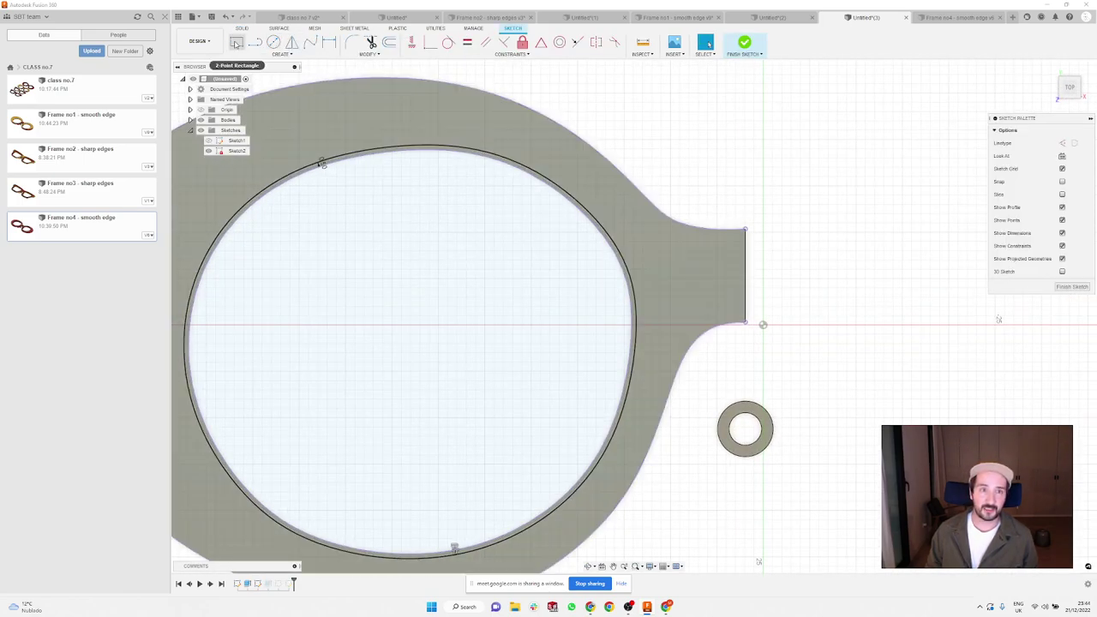
# Step: Draw two close parallel lines across the bridge tab, from the ring's inner arc to the tab end
pyautogui.press('r')
pyautogui.scroll(2, 729, 292)
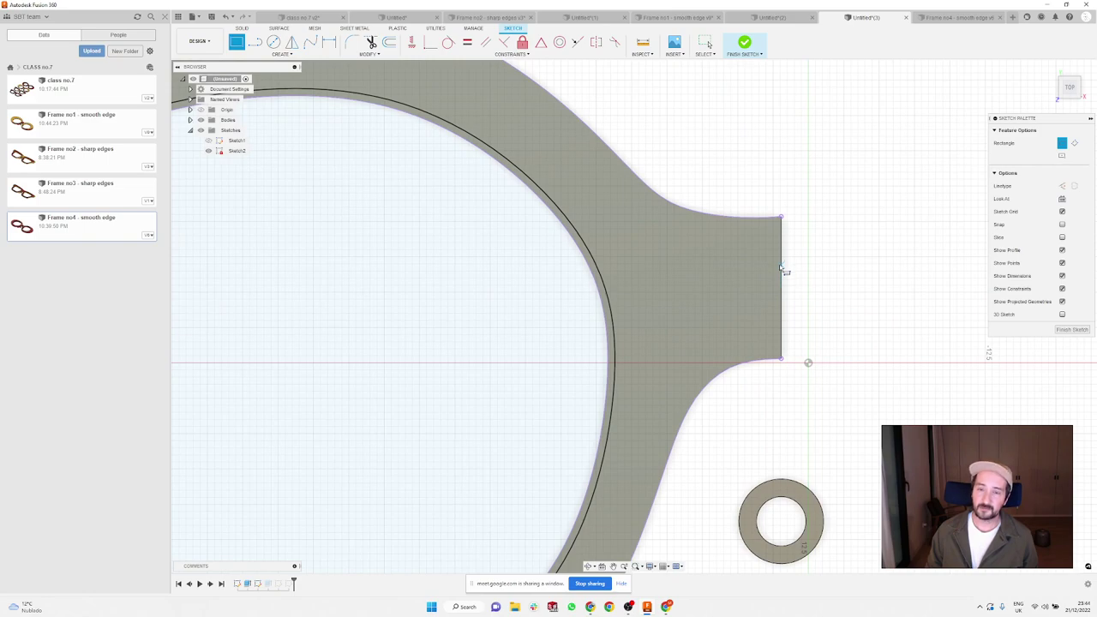
pyautogui.click(810, 266)
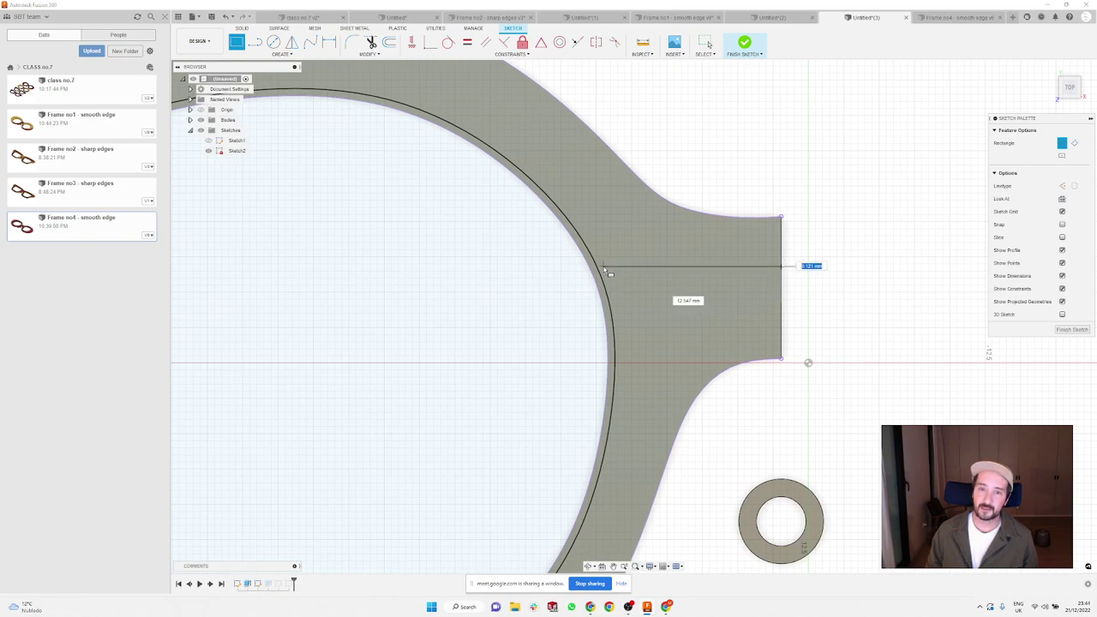
pyautogui.press('Escape')
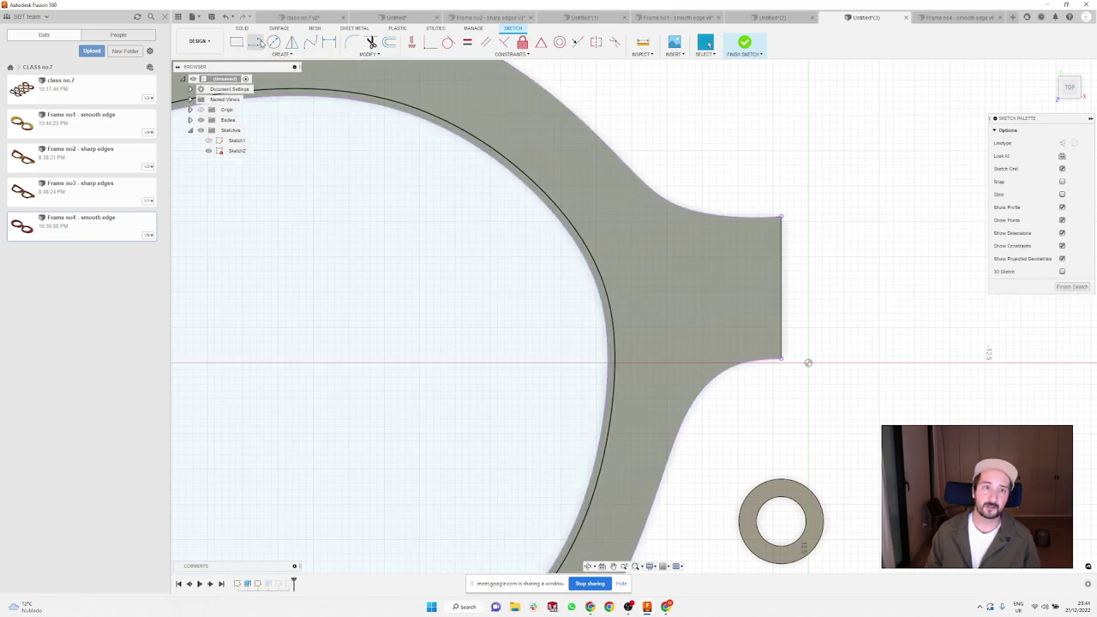
pyautogui.click(254, 42)
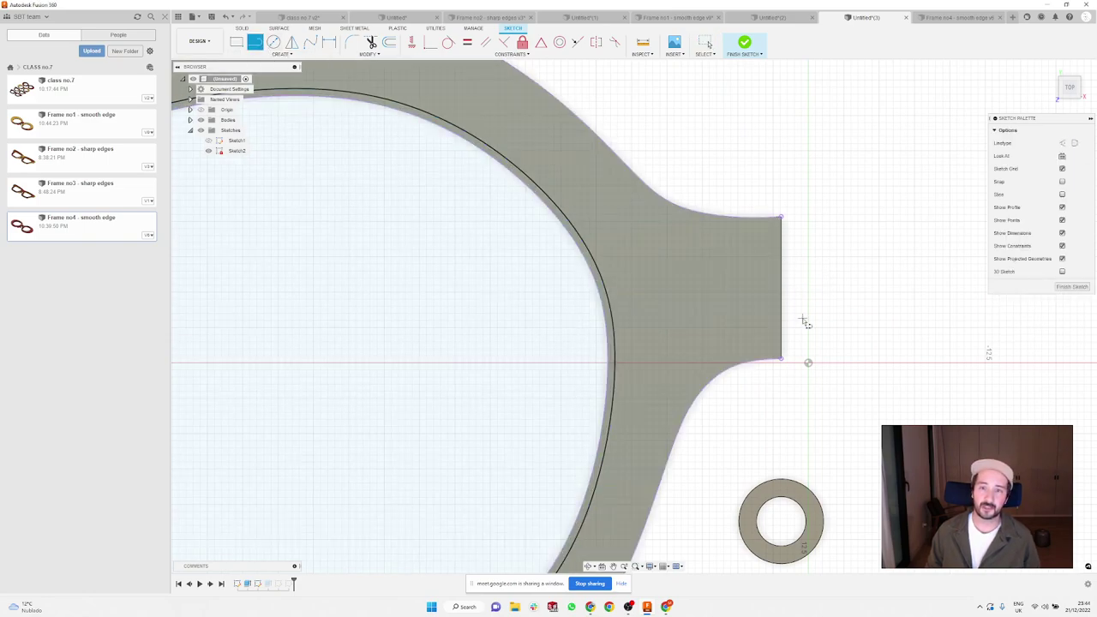
pyautogui.click(600, 274)
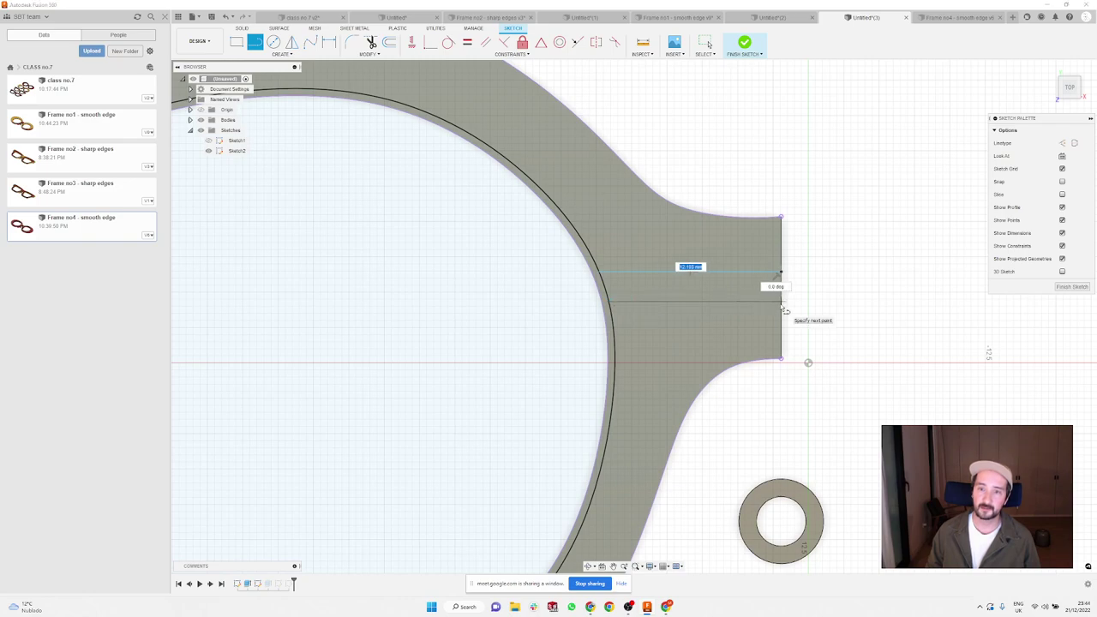
pyautogui.click(783, 305)
pyautogui.press('Escape')
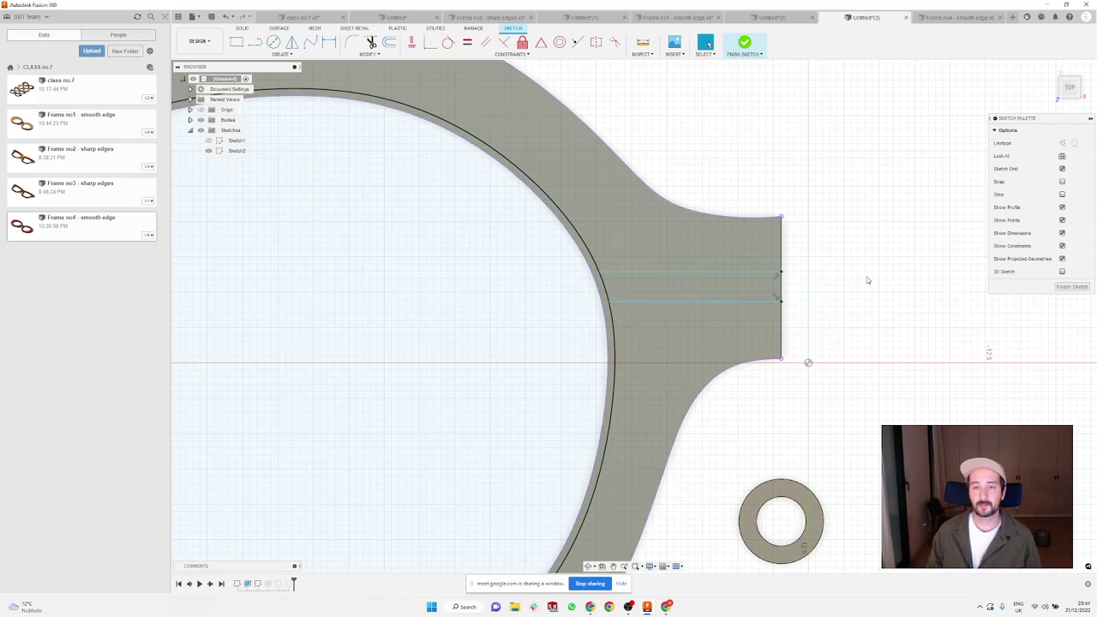
# Step: Finish Sketch2, reopen it briefly, and finish it again
pyautogui.scroll(-3, 867, 280)
pyautogui.keyDown('shift'); pyautogui.moveTo(867, 280); pyautogui.dragTo(867, 288, button='middle'); pyautogui.keyUp('shift')
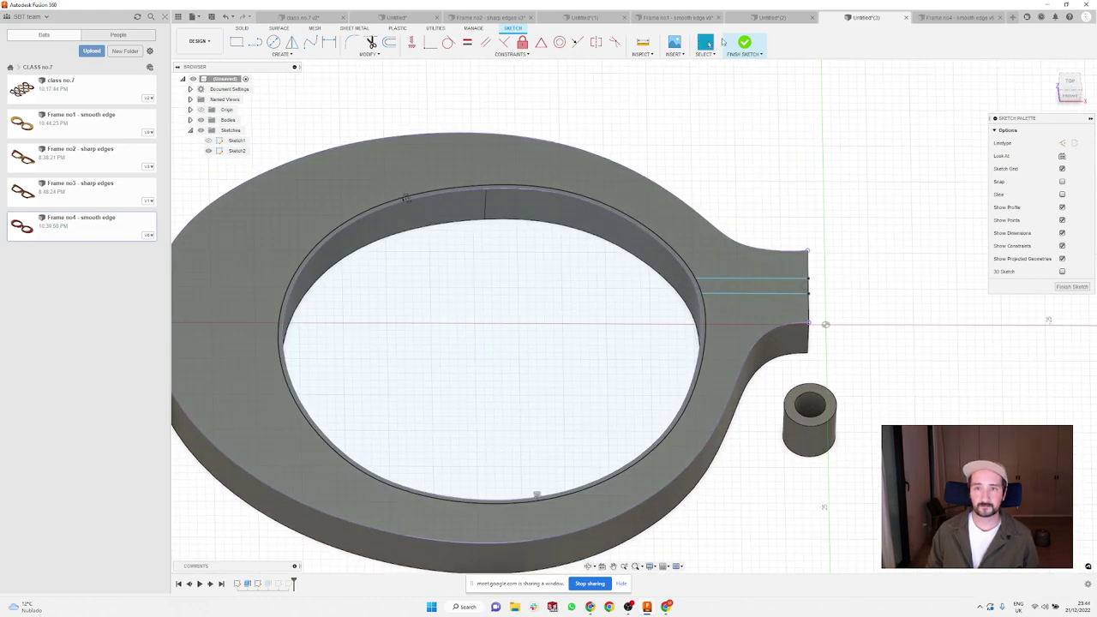
pyautogui.click(744, 42)
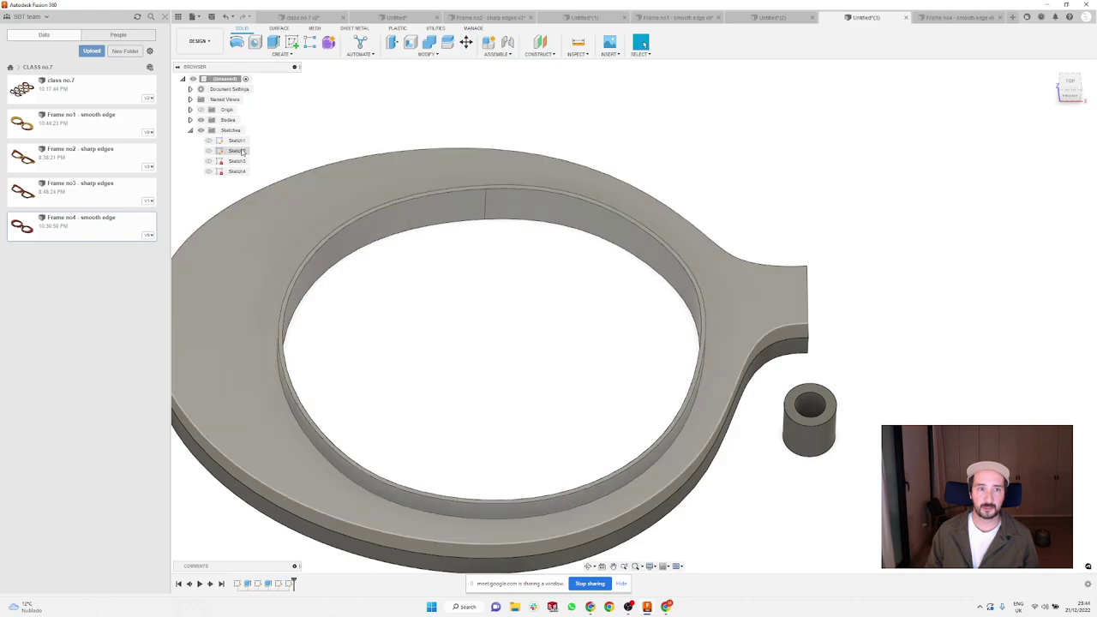
pyautogui.doubleClick(237, 151)
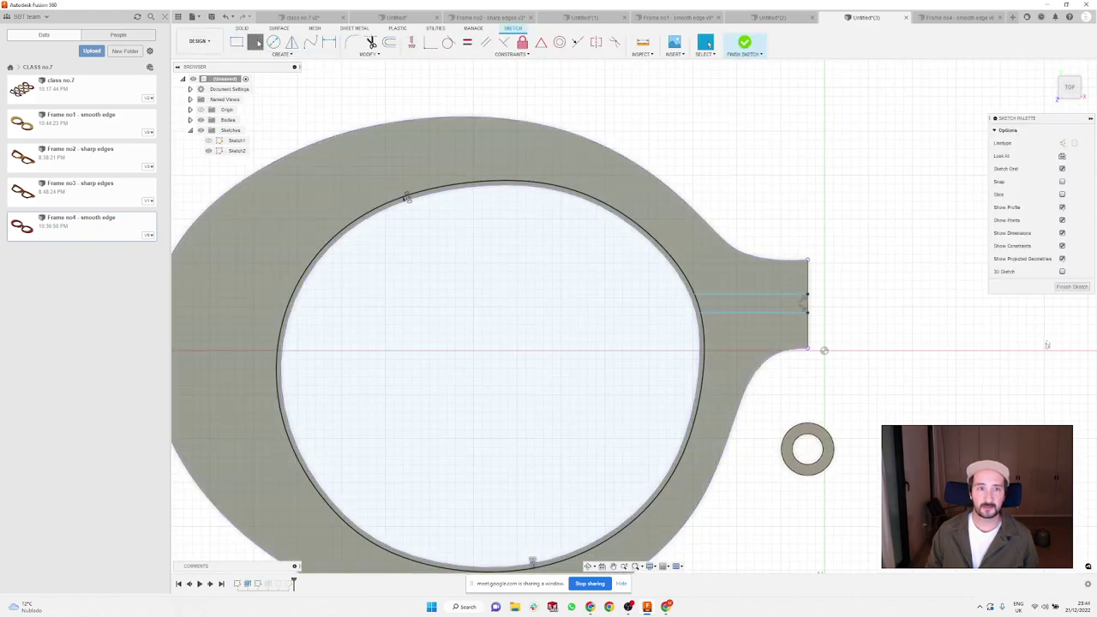
pyautogui.click(256, 43)
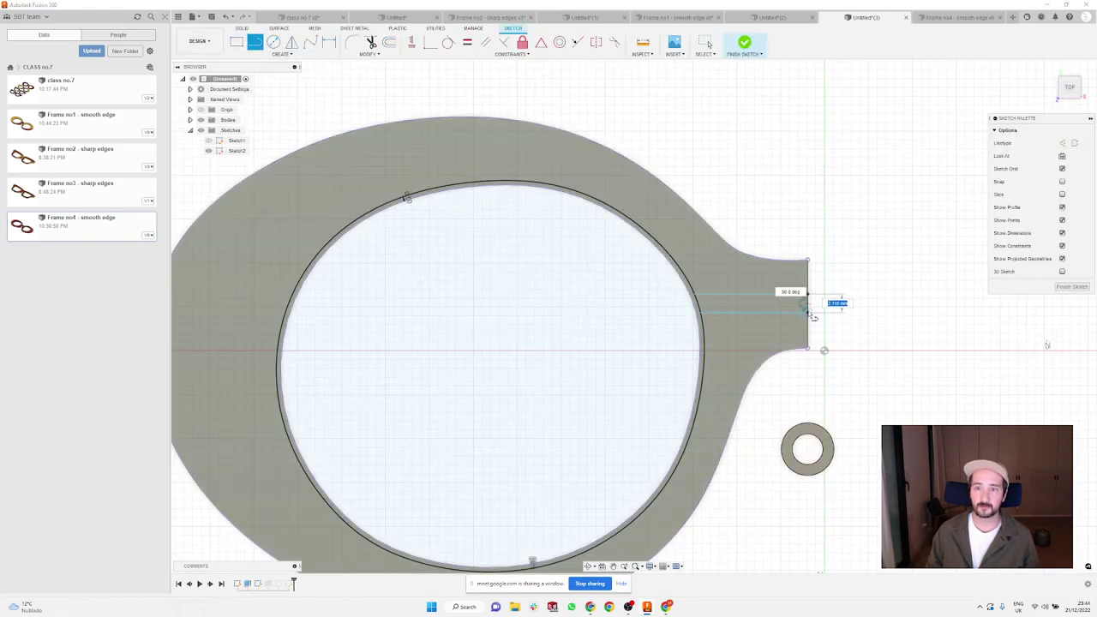
pyautogui.click(744, 44)
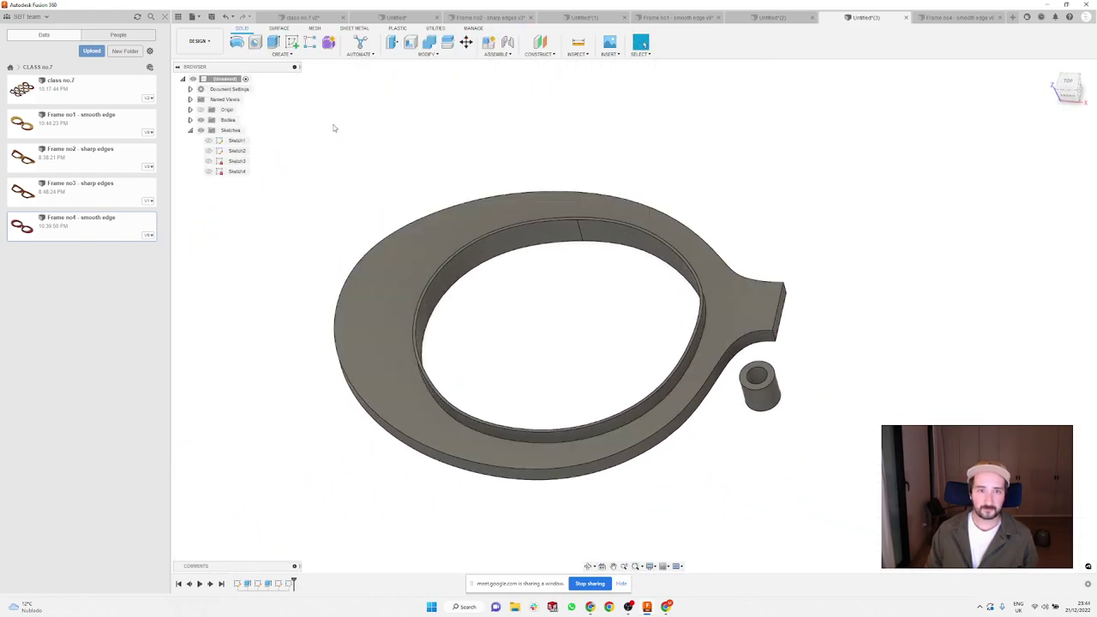
# Step: Start a loft with Sketch4 shown and the frame's top face as Profile 1
pyautogui.click(283, 54)
pyautogui.click(282, 55)
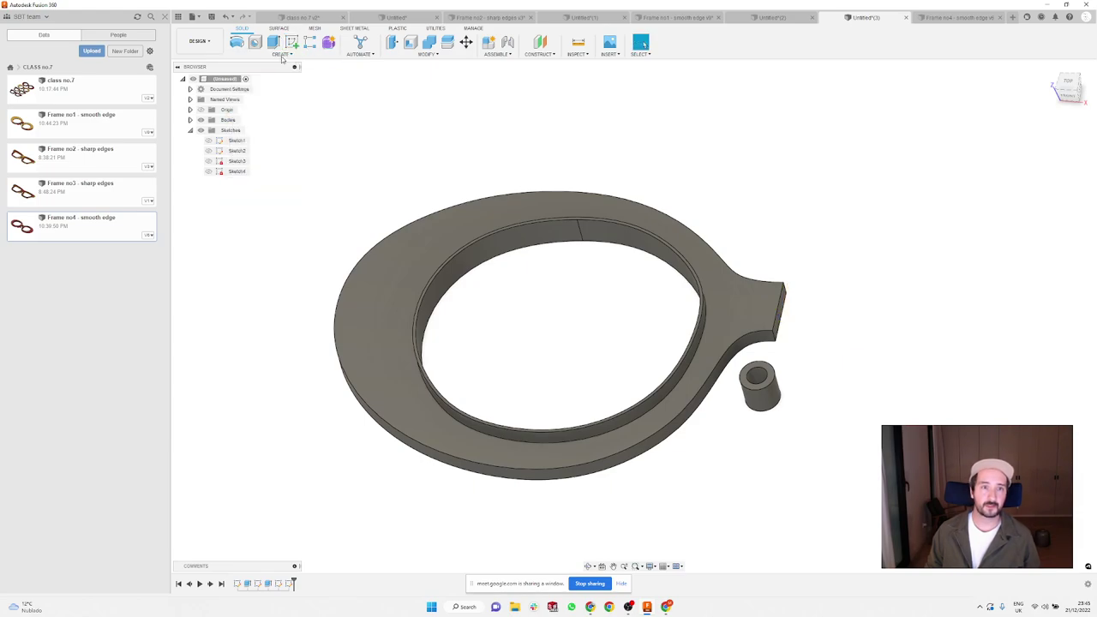
pyautogui.click(282, 55)
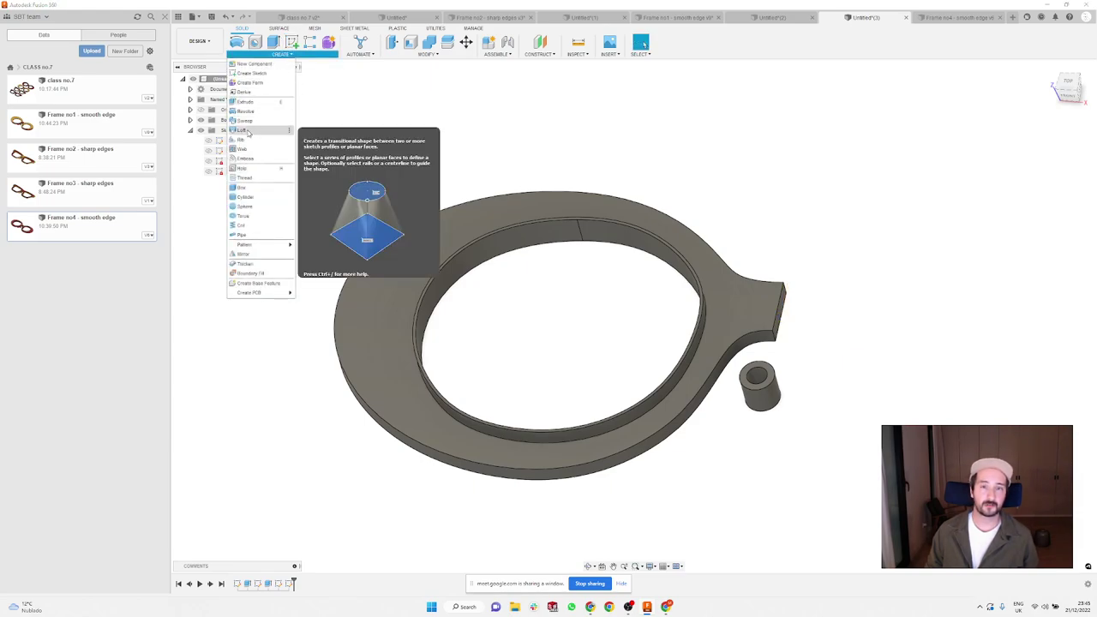
pyautogui.click(247, 131)
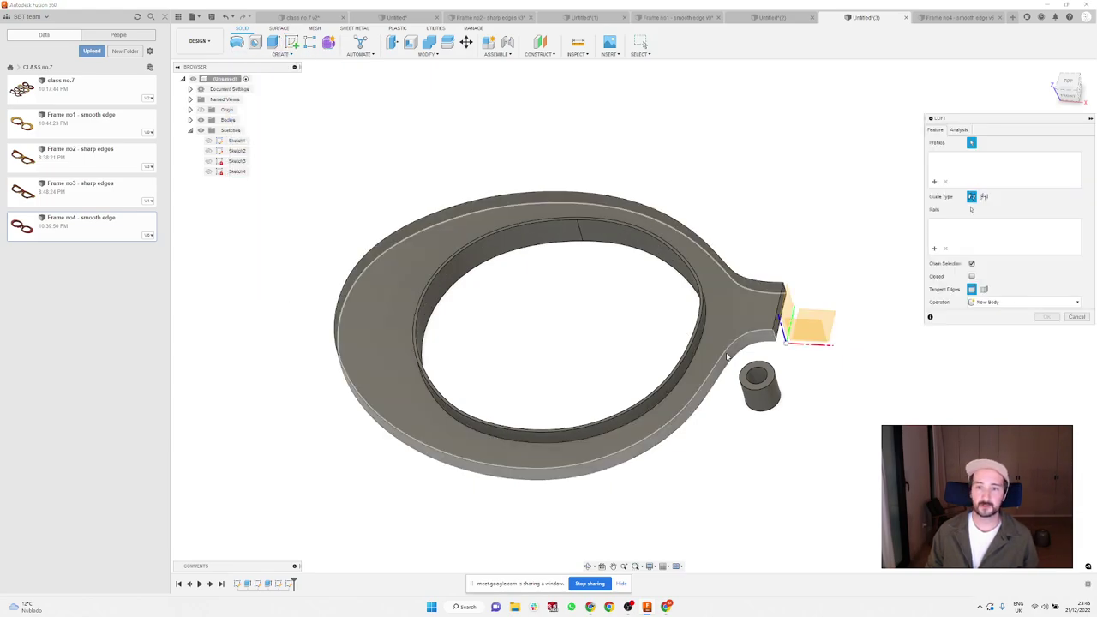
pyautogui.click(209, 172)
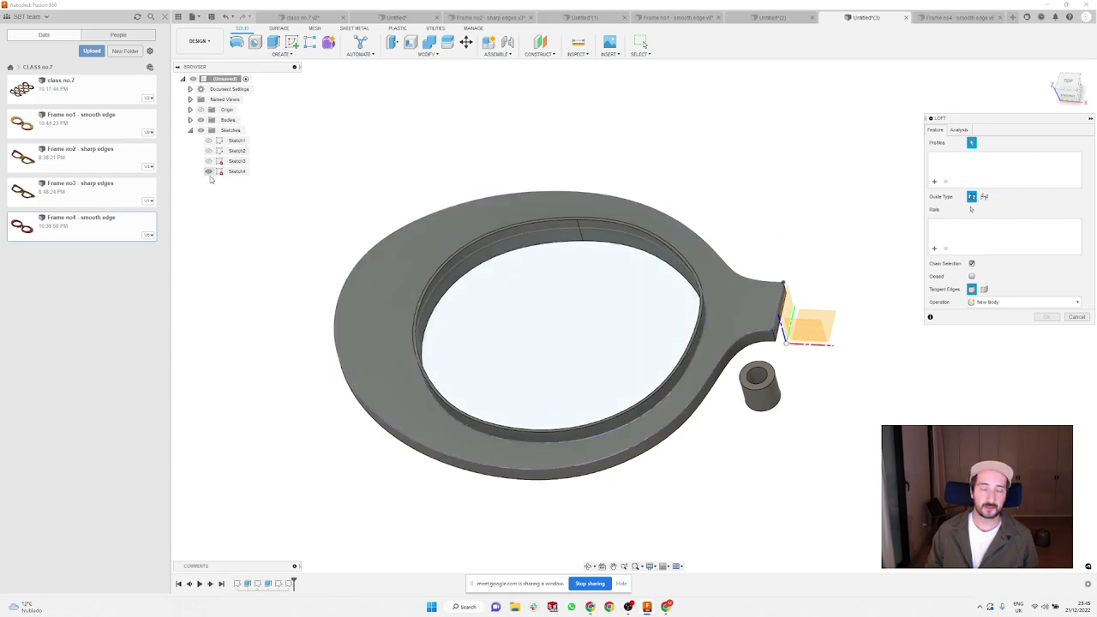
pyautogui.click(754, 300)
pyautogui.click(934, 181)
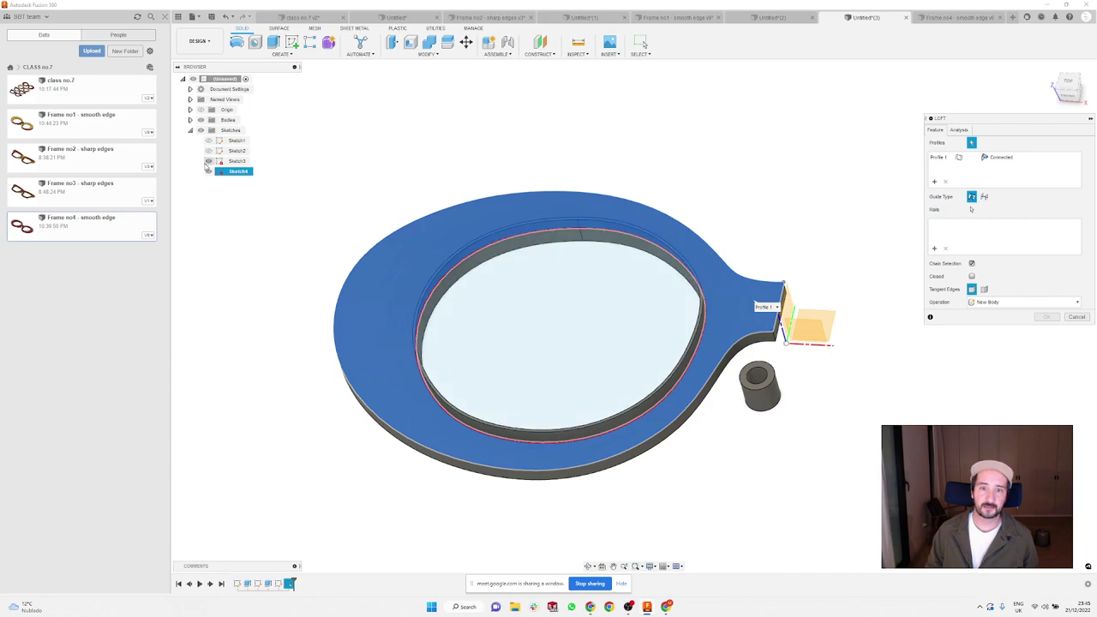
# Step: Add the Sketch2 ring as Profile 2, set Operation to Join, and confirm the loft
pyautogui.scroll(10, 695, 310)
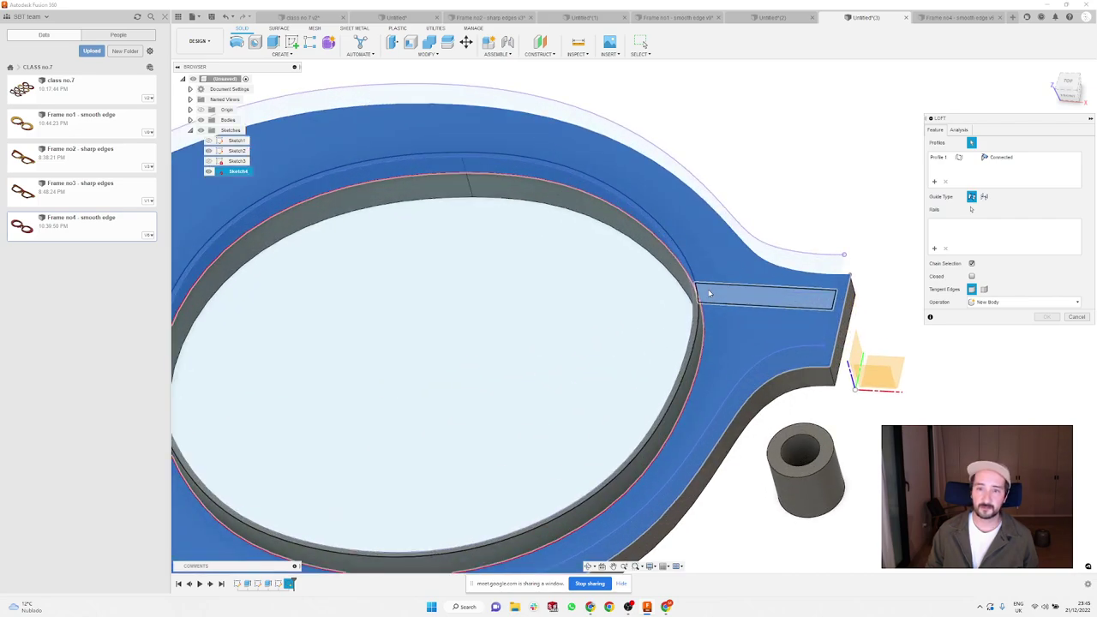
pyautogui.scroll(-5, 695, 311)
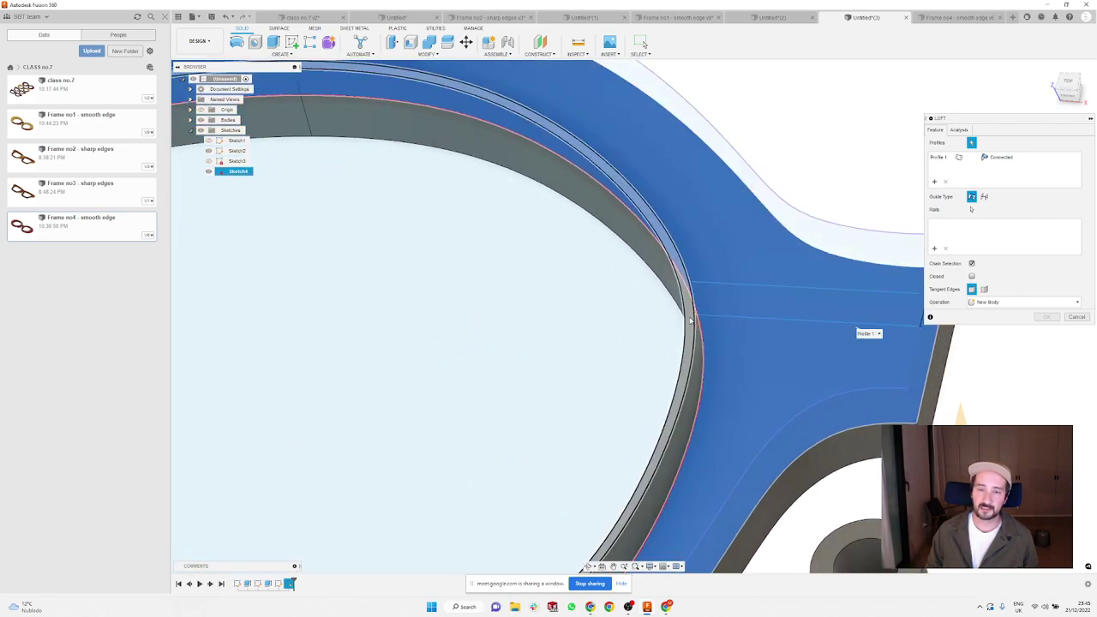
pyautogui.click(695, 313)
pyautogui.scroll(5, 698, 310)
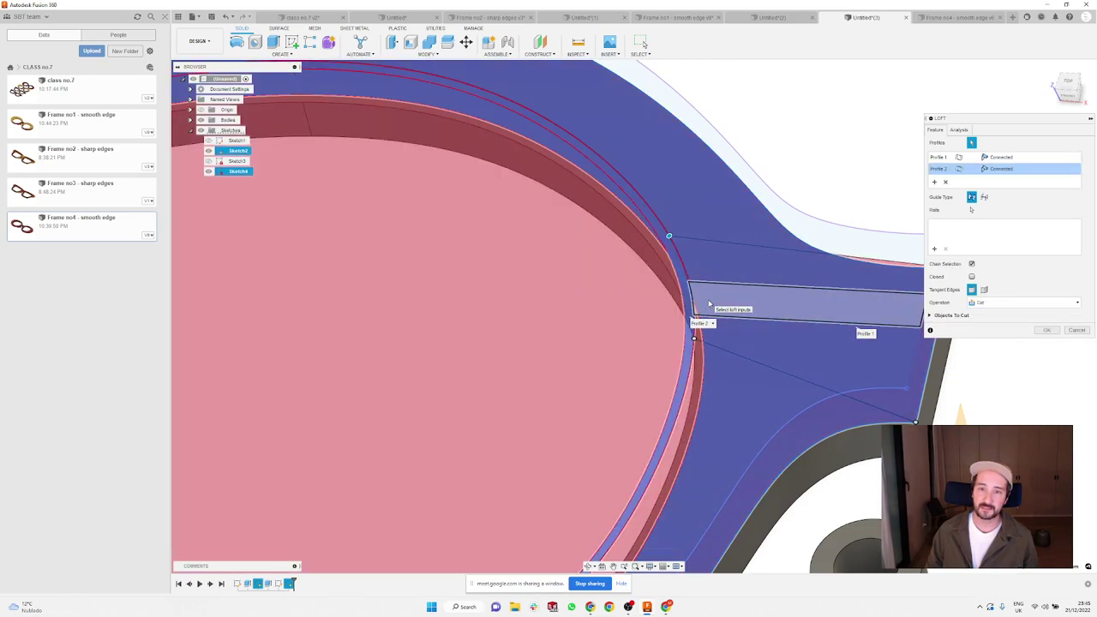
pyautogui.scroll(-10, 676, 197)
pyautogui.moveTo(744, 152)
pyautogui.keyDown('shift'); pyautogui.mouseDown(button='middle')
pyautogui.moveTo(753, 113)
pyautogui.moveTo(728, 130)
pyautogui.moveTo(740, 130)
pyautogui.mouseUp(button='middle'); pyautogui.keyUp('shift')
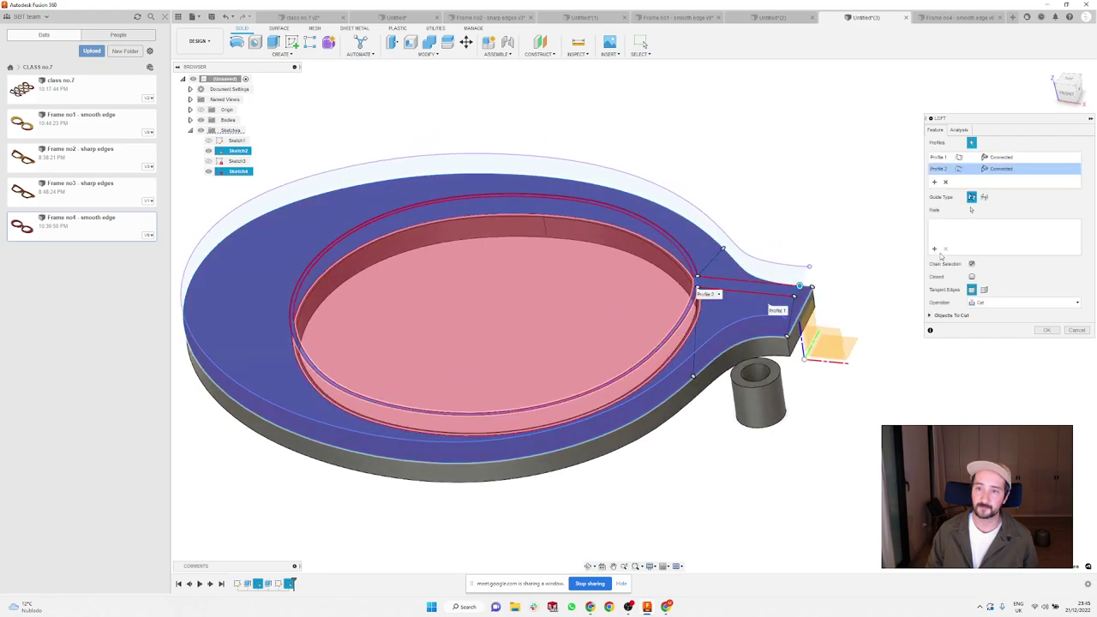
pyautogui.click(1037, 304)
pyautogui.click(1042, 314)
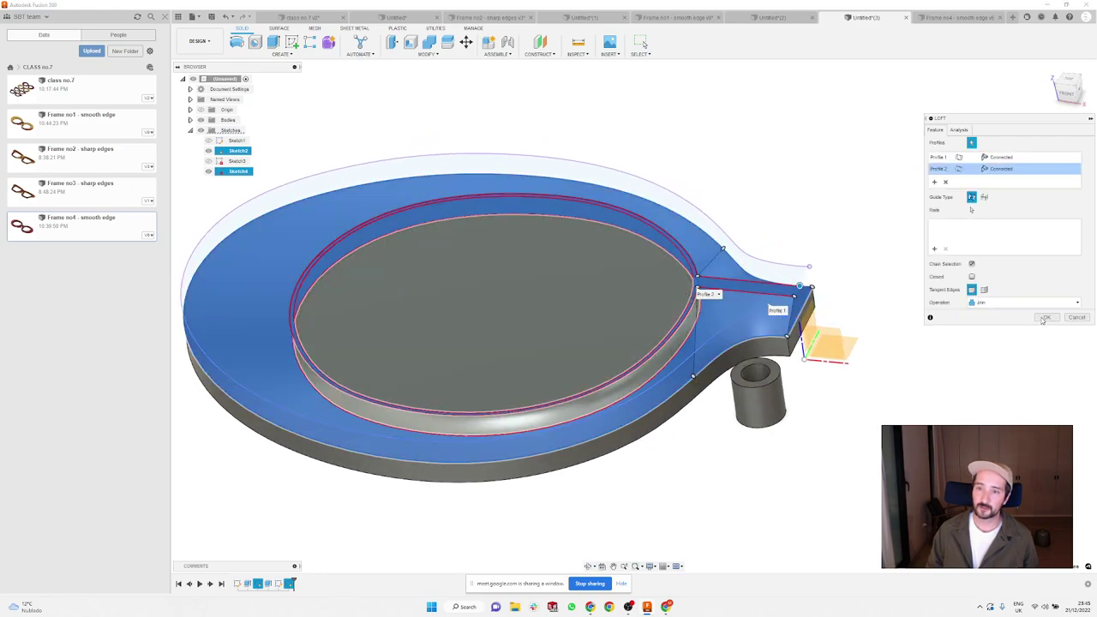
pyautogui.click(1047, 318)
pyautogui.keyDown('shift'); pyautogui.moveTo(791, 210); pyautogui.dragTo(757, 174, button='middle'); pyautogui.keyUp('shift')
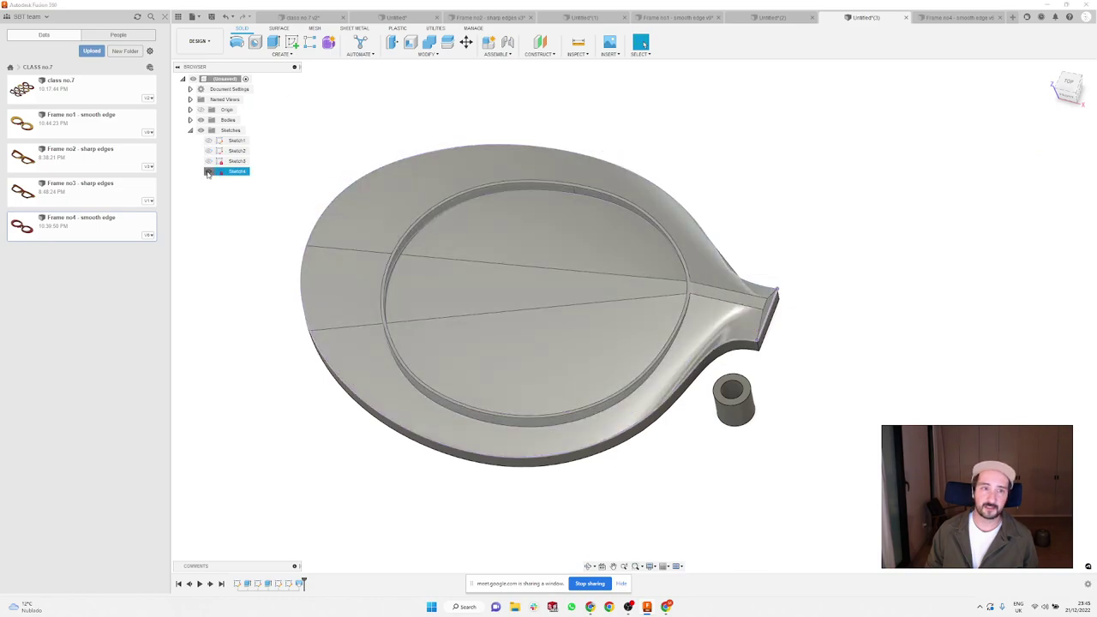
# Step: Inspect the loft, open it with Edit Feature, and close the editor unchanged
pyautogui.moveTo(769, 198)
pyautogui.keyDown('shift'); pyautogui.mouseDown(button='middle')
pyautogui.moveTo(771, 168)
pyautogui.moveTo(789, 164)
pyautogui.moveTo(760, 245)
pyautogui.moveTo(675, 290)
pyautogui.mouseUp(button='middle'); pyautogui.keyUp('shift')
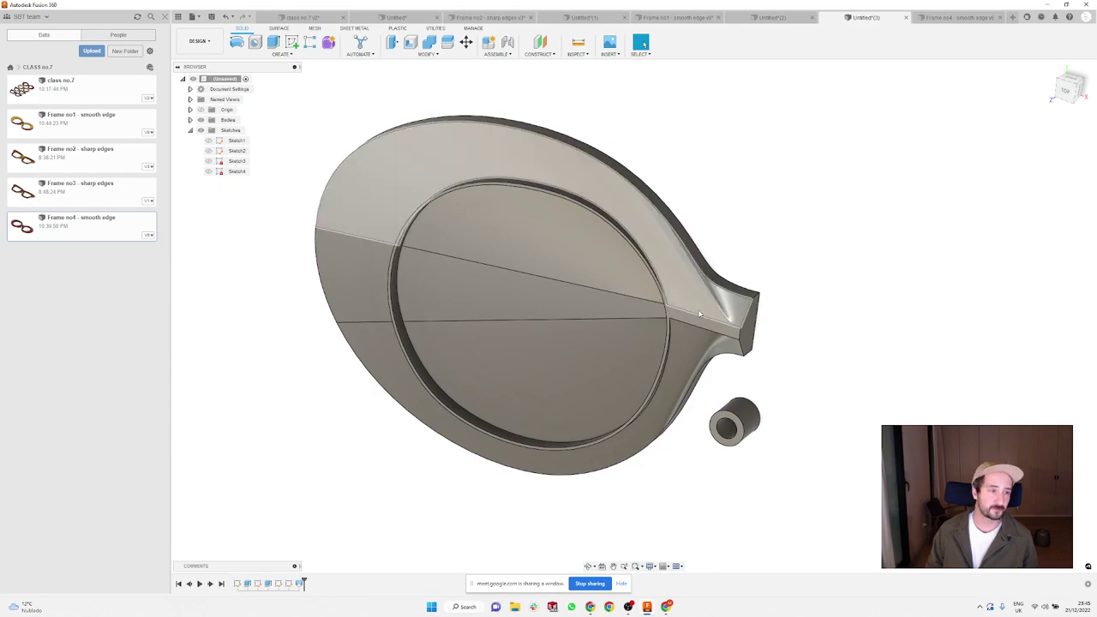
pyautogui.keyDown('shift'); pyautogui.moveTo(786, 318); pyautogui.dragTo(786, 184, button='middle'); pyautogui.keyUp('shift')
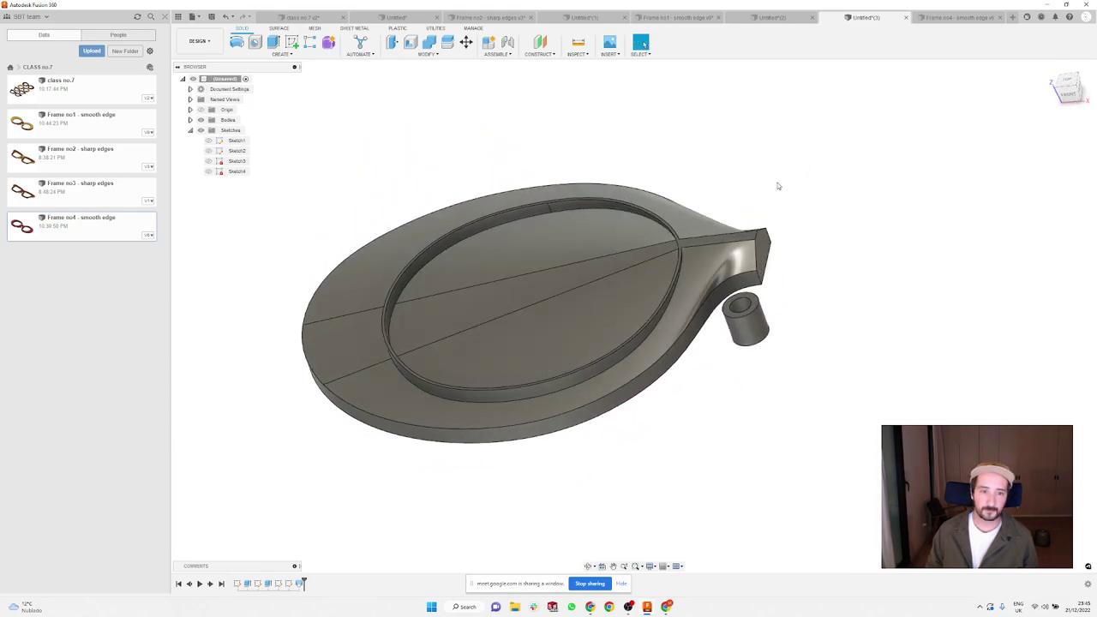
pyautogui.rightClick(300, 584)
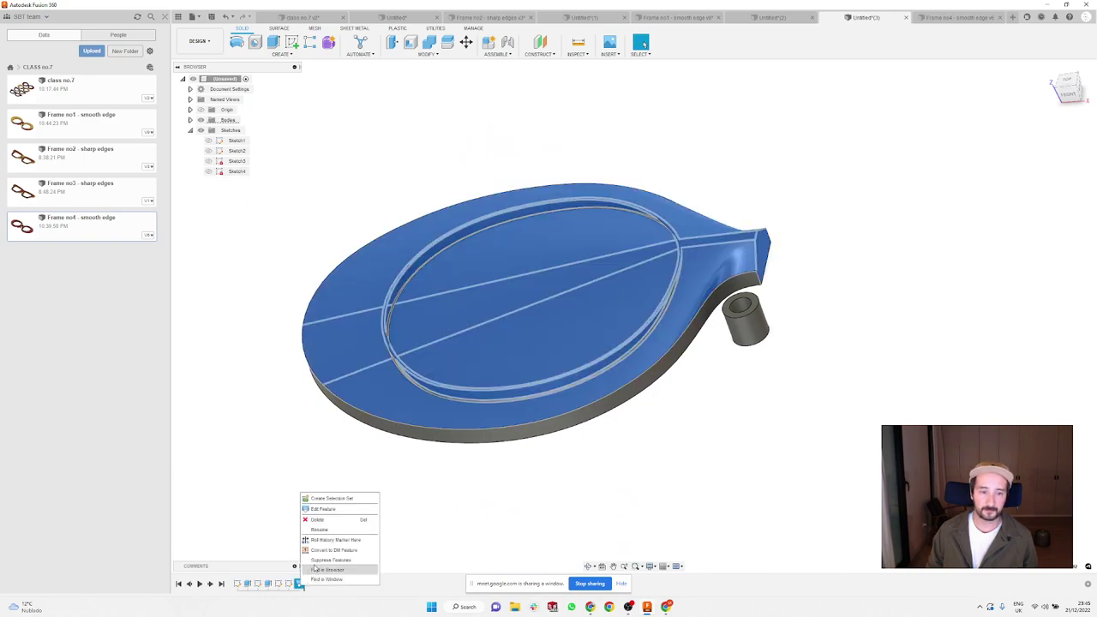
pyautogui.click(335, 502)
pyautogui.keyDown('shift'); pyautogui.moveTo(727, 174); pyautogui.dragTo(671, 132, button='middle'); pyautogui.keyUp('shift')
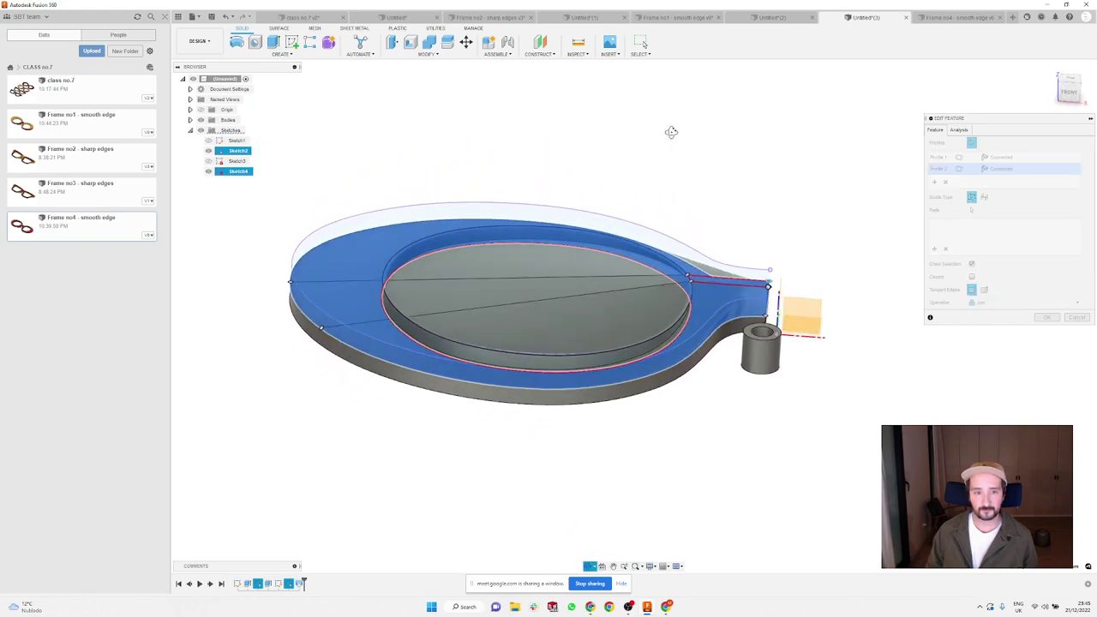
pyautogui.click(1047, 317)
# Step: Undo the loft with Ctrl+Z
pyautogui.scroll(5, 746, 202)
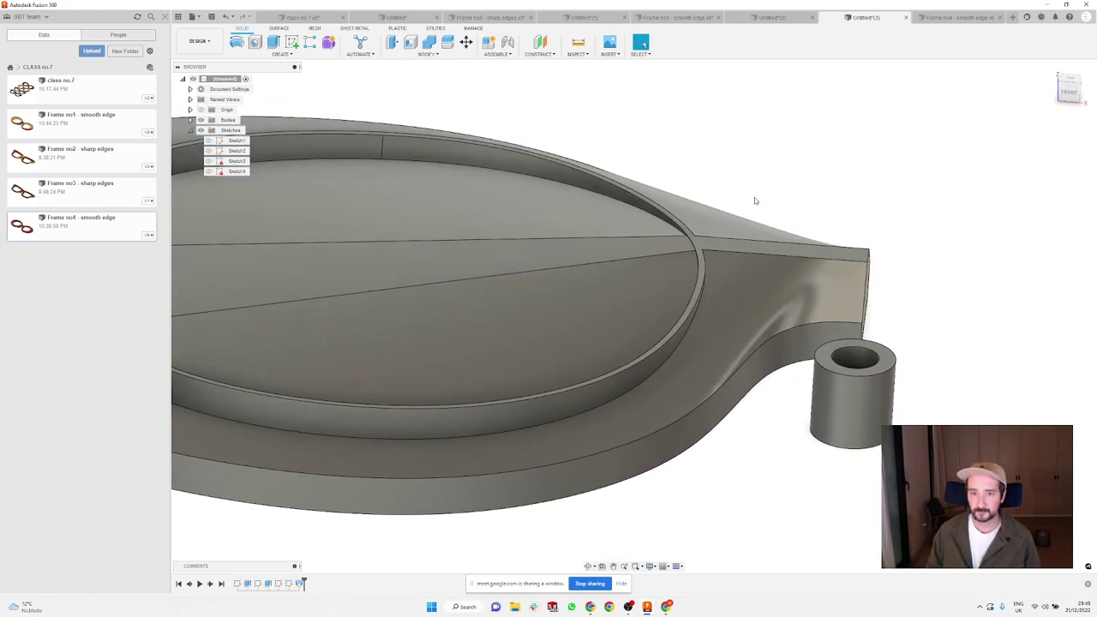
pyautogui.keyDown('shift'); pyautogui.moveTo(754, 201); pyautogui.dragTo(752, 190, button='middle'); pyautogui.keyUp('shift')
pyautogui.scroll(-3, 752, 191)
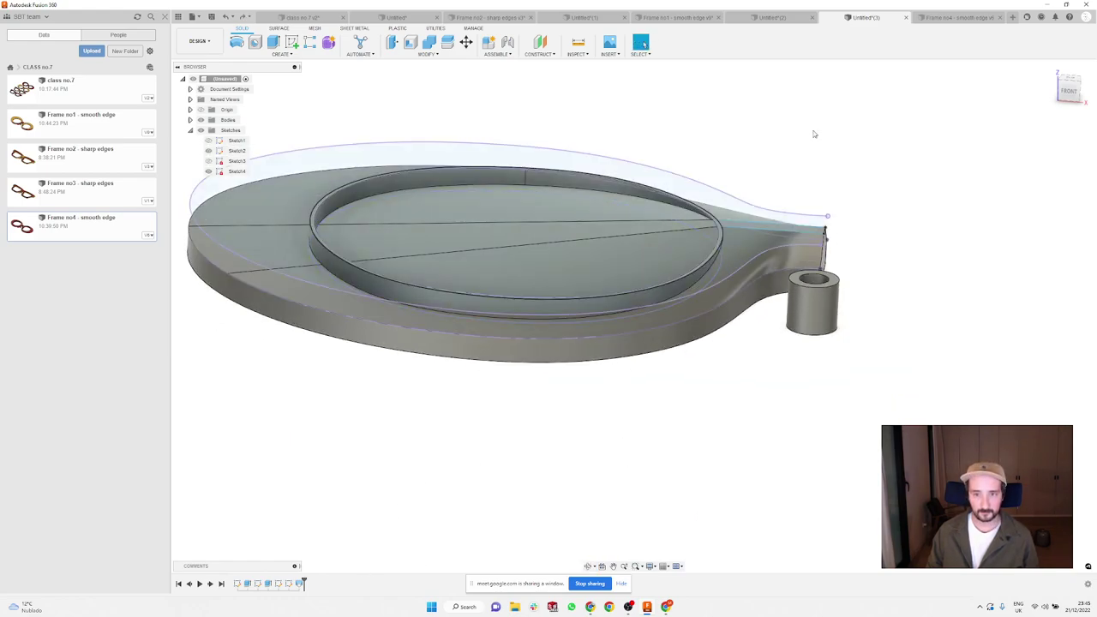
pyautogui.hotkey('ctrl', 'z')
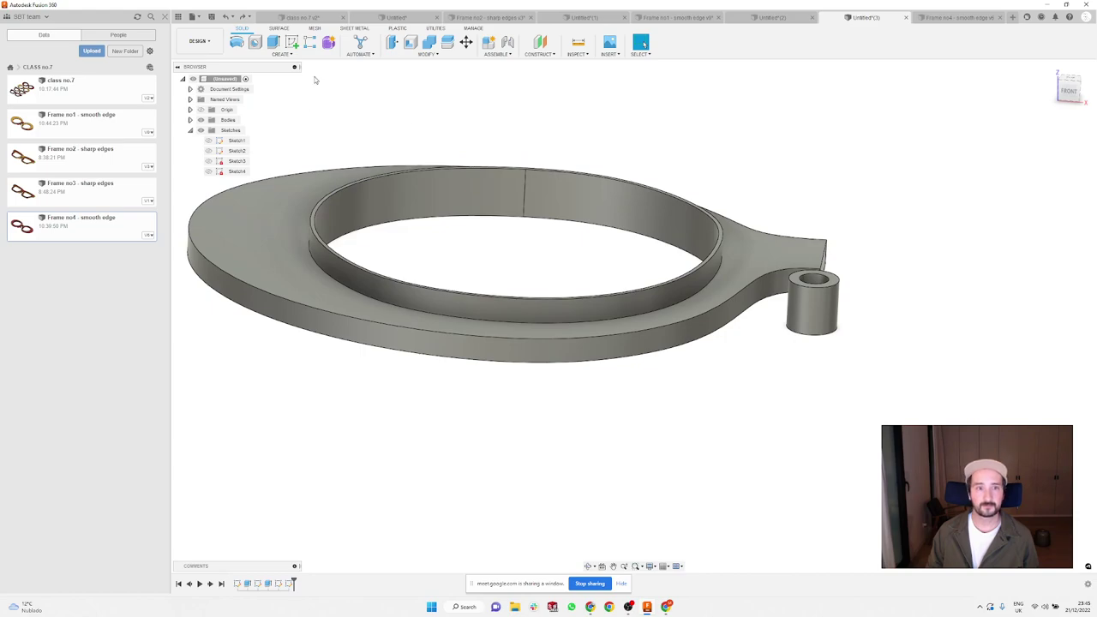
# Step: Start a loft with Sketch4 shown and the flat top face as the first profile
pyautogui.click(281, 54)
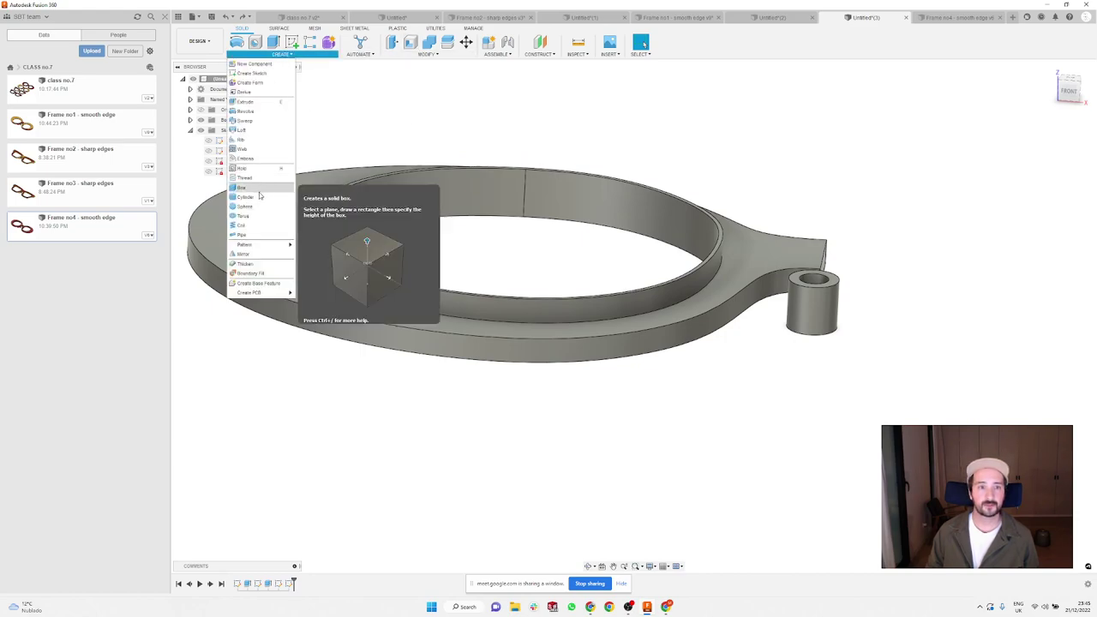
pyautogui.click(243, 129)
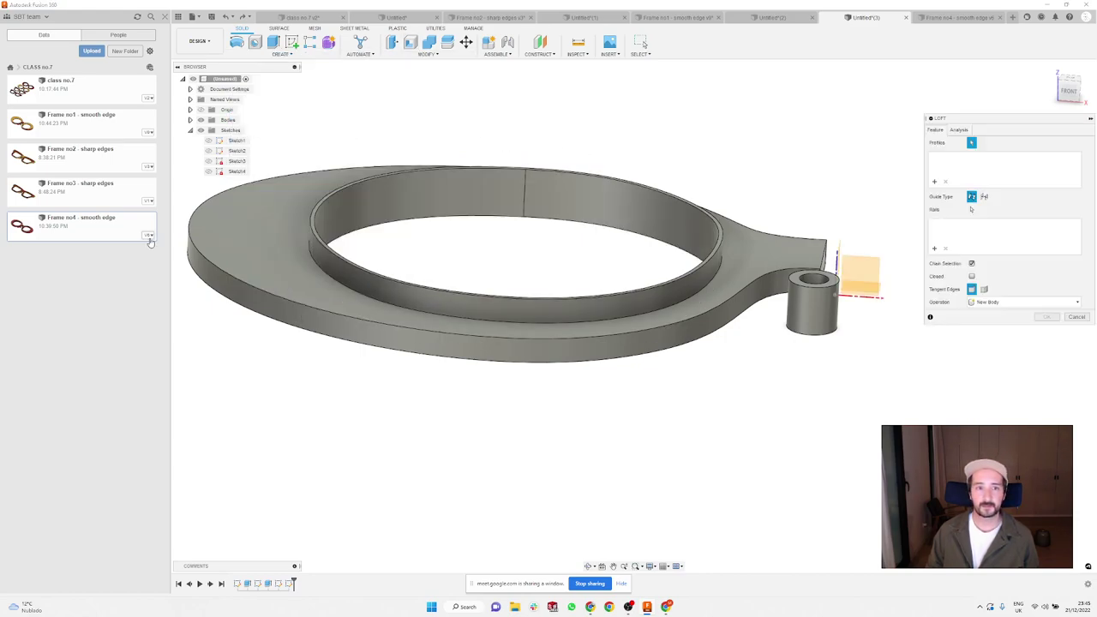
pyautogui.click(209, 171)
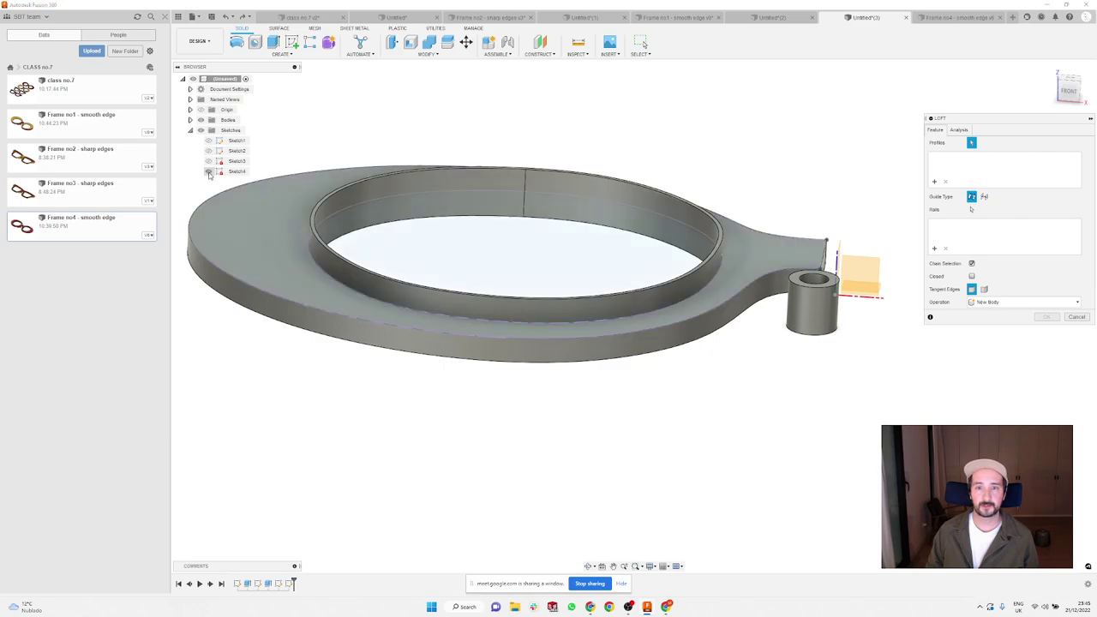
pyautogui.click(732, 278)
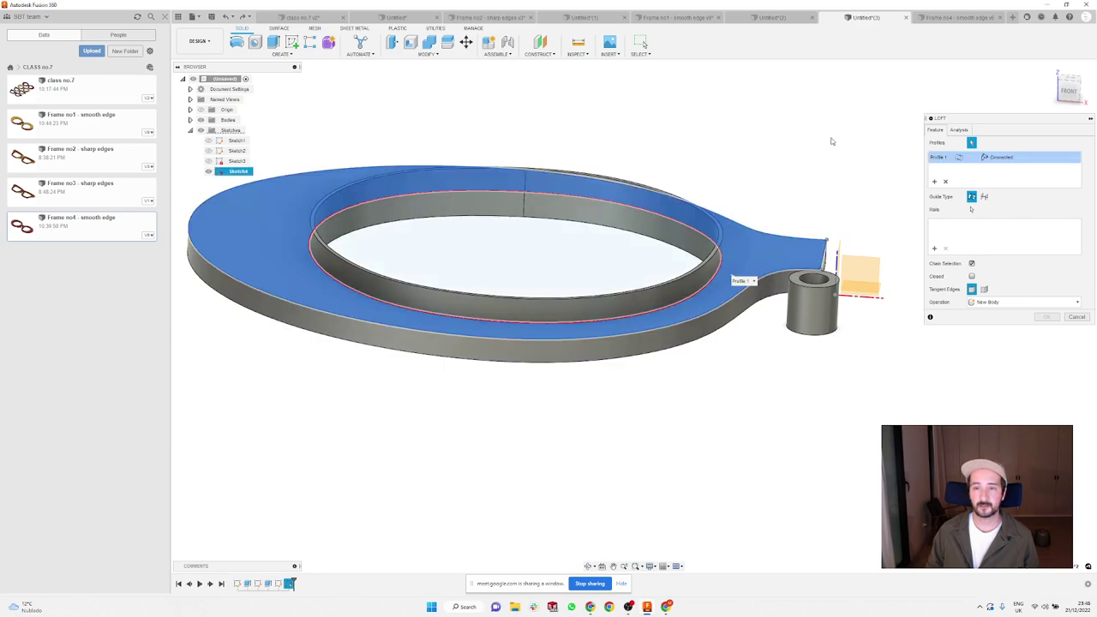
pyautogui.click(935, 181)
# Step: Add the Sketch2 outline as the second profile, set Operation to Join, and confirm
pyautogui.click(208, 151)
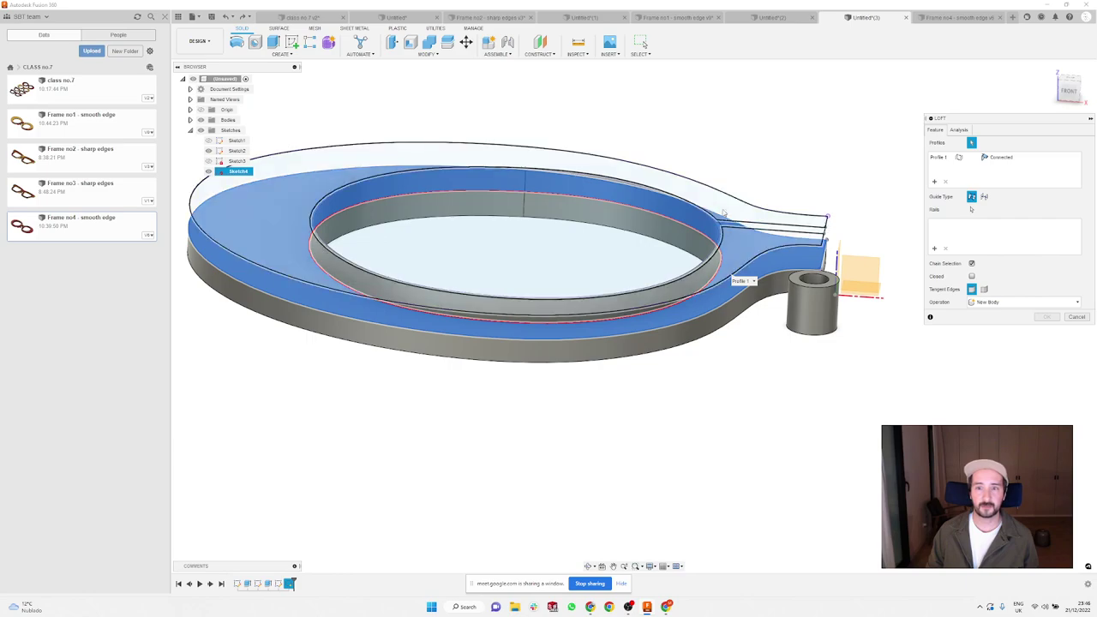
pyautogui.scroll(4, 725, 230)
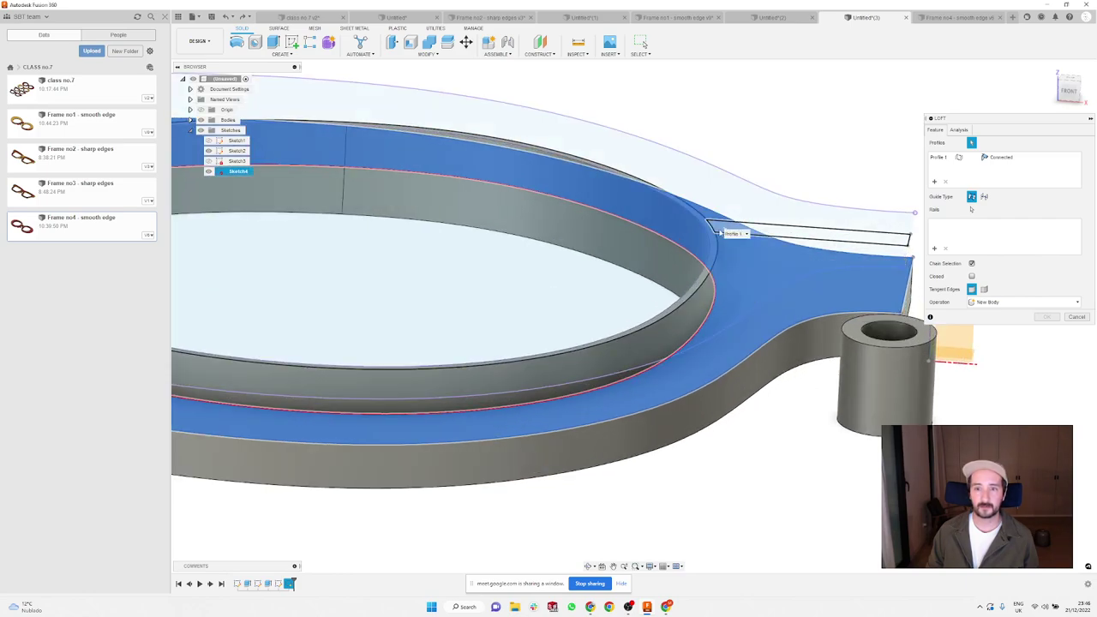
pyautogui.click(712, 242)
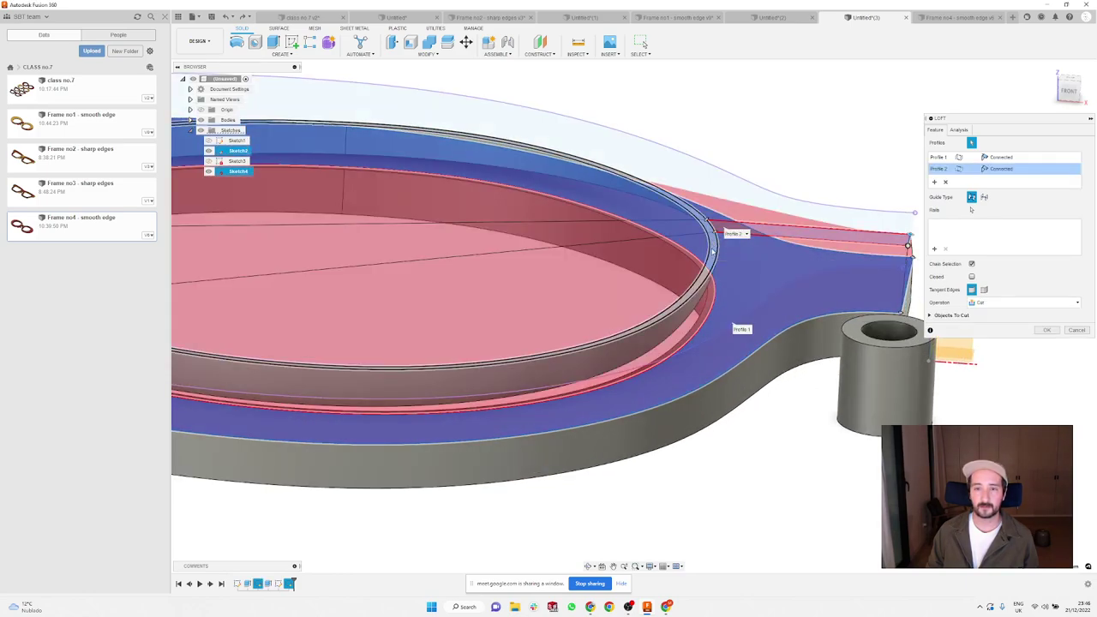
pyautogui.scroll(-3, 712, 248)
pyautogui.keyDown('shift'); pyautogui.moveTo(702, 210); pyautogui.dragTo(618, 172, button='middle'); pyautogui.keyUp('shift')
pyautogui.click(1012, 303)
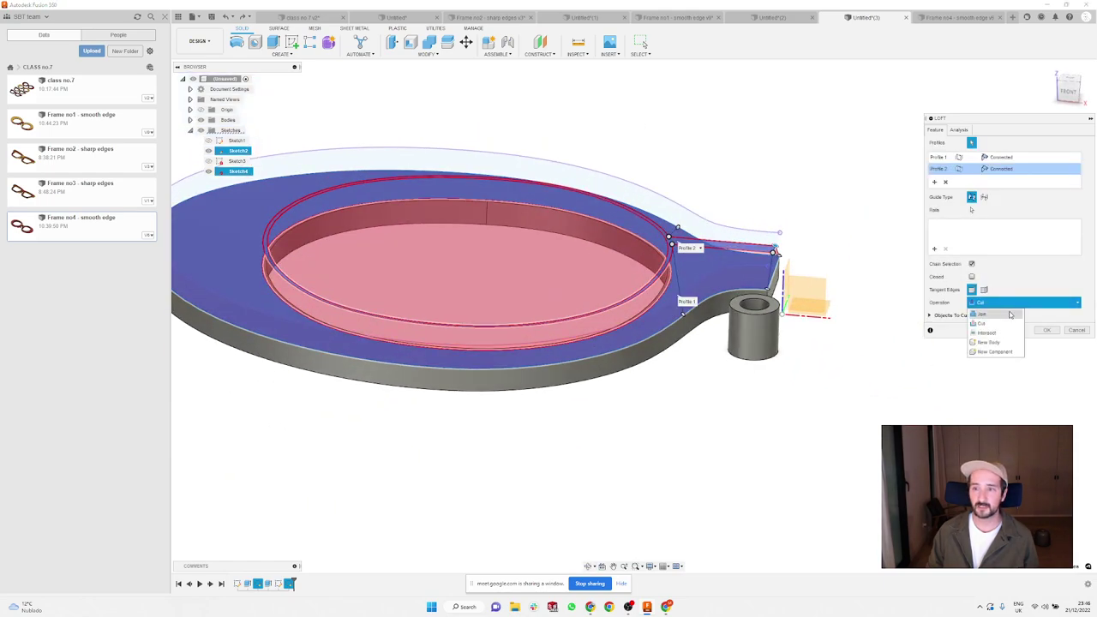
pyautogui.click(1009, 315)
pyautogui.moveTo(844, 411)
pyautogui.keyDown('shift'); pyautogui.mouseDown(button='middle')
pyautogui.moveTo(843, 396)
pyautogui.moveTo(862, 399)
pyautogui.mouseUp(button='middle'); pyautogui.keyUp('shift')
pyautogui.click(1044, 317)
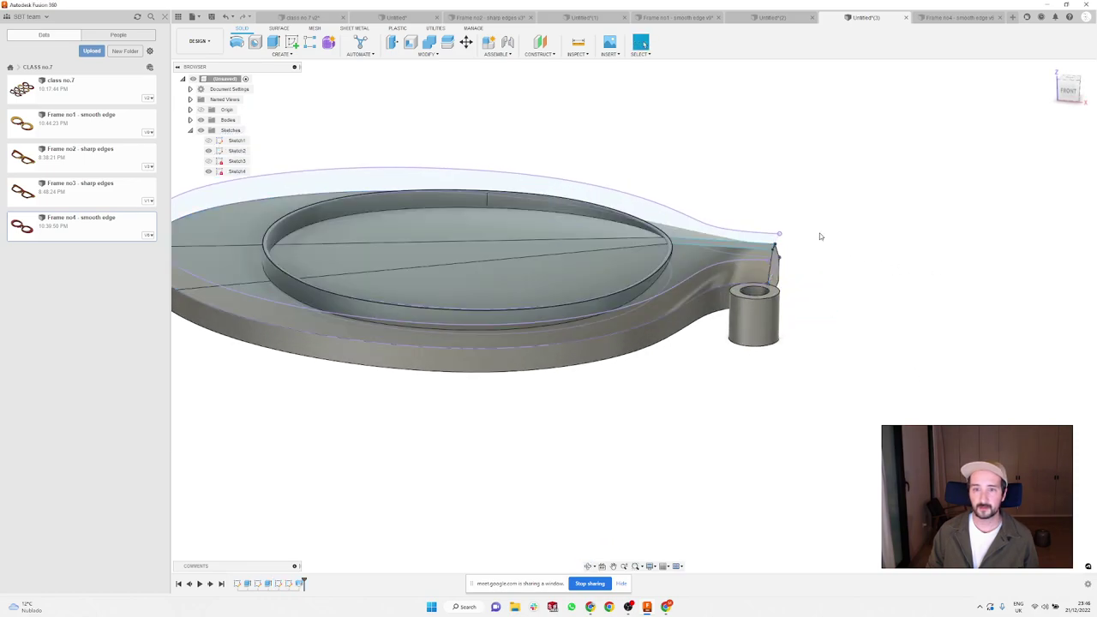
# Step: Inspect the lofted frame, then switch to the complete Untitled(2) glasses frame
pyautogui.keyDown('shift'); pyautogui.moveTo(818, 236); pyautogui.dragTo(837, 188, button='middle'); pyautogui.keyUp('shift')
pyautogui.moveTo(759, 179)
pyautogui.keyDown('shift'); pyautogui.mouseDown(button='middle')
pyautogui.moveTo(760, 166)
pyautogui.moveTo(778, 177)
pyautogui.mouseUp(button='middle'); pyautogui.keyUp('shift')
pyautogui.scroll(3, 772, 185)
pyautogui.scroll(-2, 774, 178)
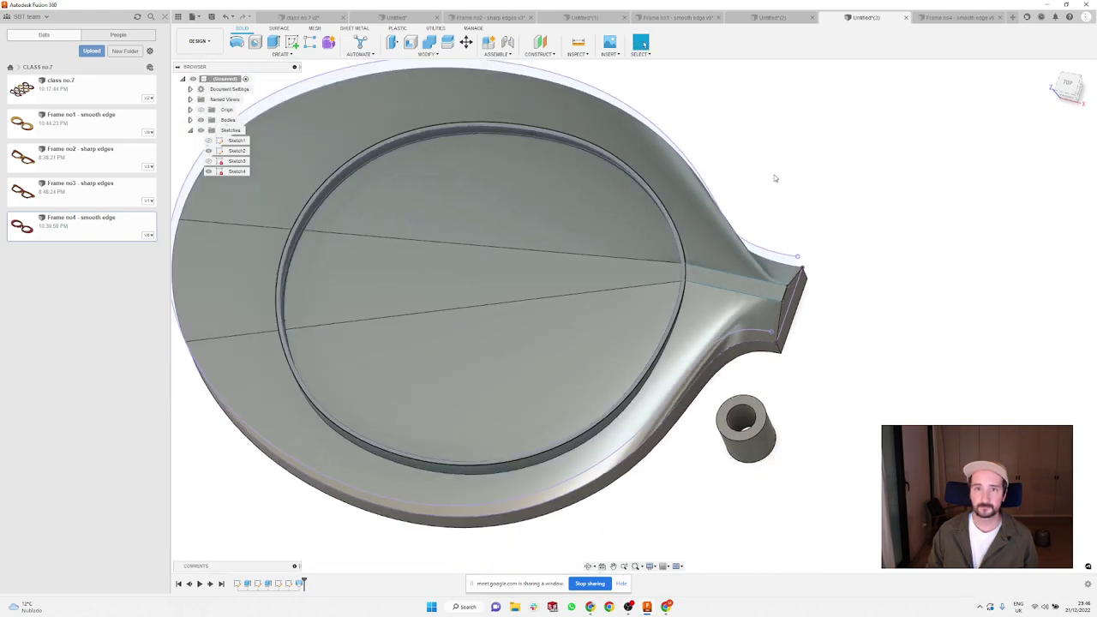
pyautogui.click(762, 17)
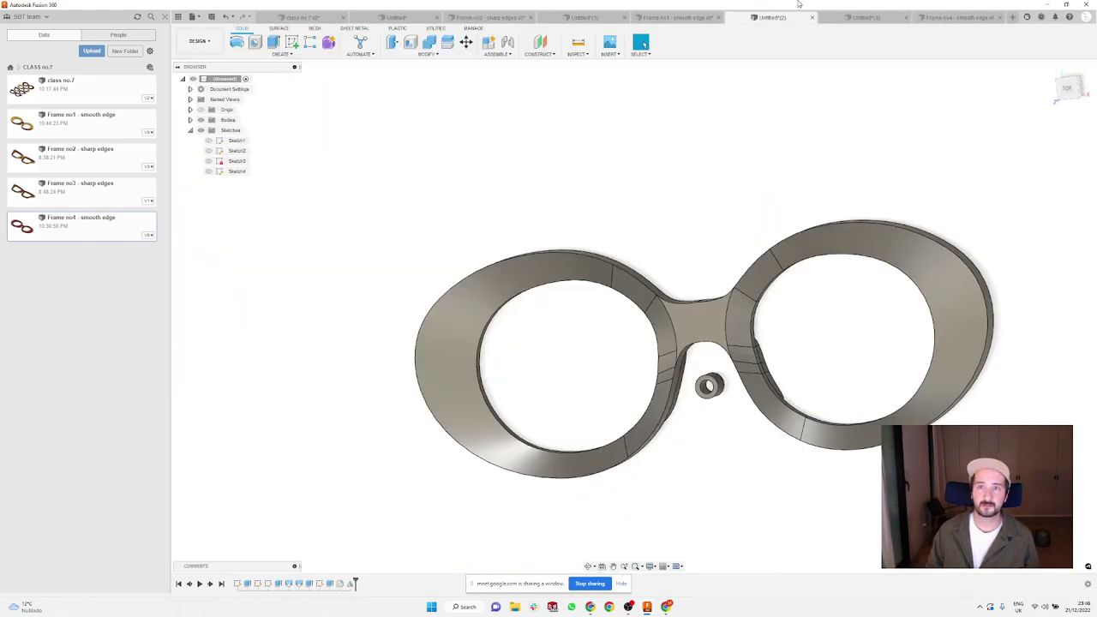
# Step: Open the 'Frame no4 - smooth edge' bridge sketch to inspect it, then return to Untitled(3)
pyautogui.click(983, 17)
pyautogui.keyDown('shift'); pyautogui.moveTo(715, 163); pyautogui.dragTo(720, 210, button='middle'); pyautogui.keyUp('shift')
pyautogui.scroll(4, 618, 318)
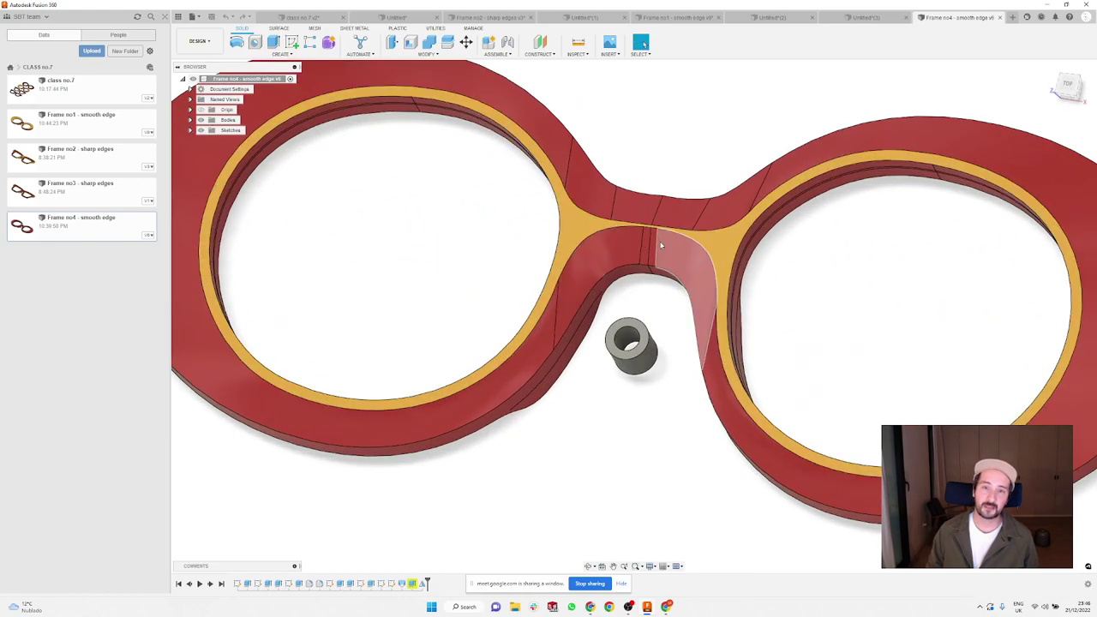
pyautogui.doubleClick(400, 584)
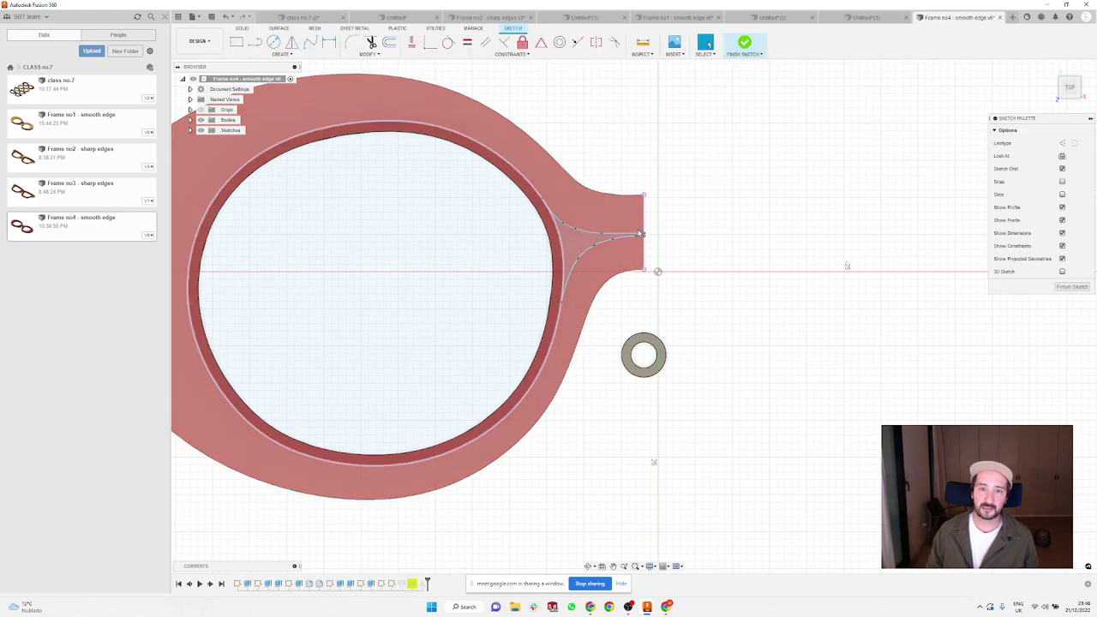
pyautogui.scroll(4, 559, 235)
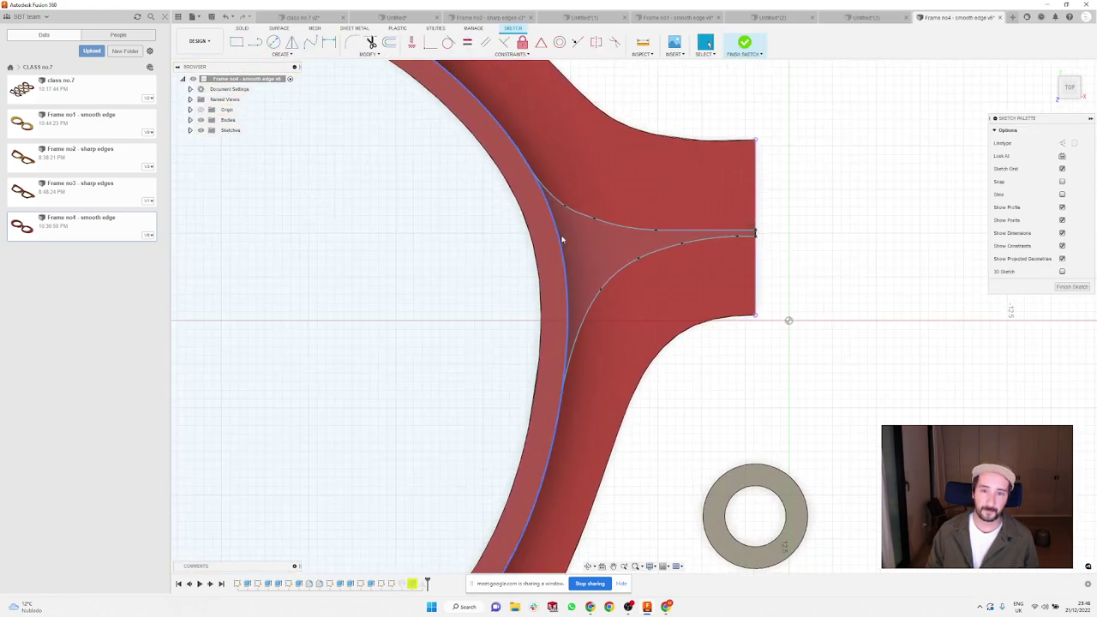
pyautogui.moveTo(562, 239)
pyautogui.keyDown('shift'); pyautogui.mouseDown(button='middle')
pyautogui.moveTo(727, 245)
pyautogui.moveTo(746, 233)
pyautogui.moveTo(735, 235)
pyautogui.moveTo(735, 214)
pyautogui.mouseUp(button='middle'); pyautogui.keyUp('shift')
pyautogui.click(744, 43)
pyautogui.click(865, 17)
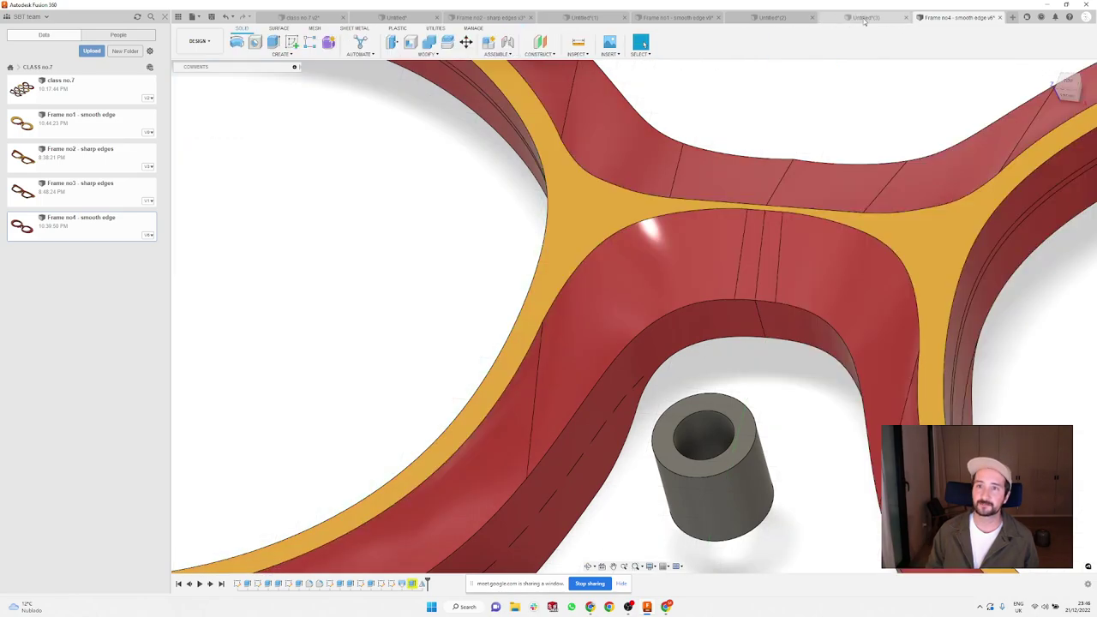
# Step: Delete the loft from the timeline so the half frame returns to its flat ring
pyautogui.rightClick(300, 585)
pyautogui.click(326, 524)
pyautogui.scroll(3, 826, 234)
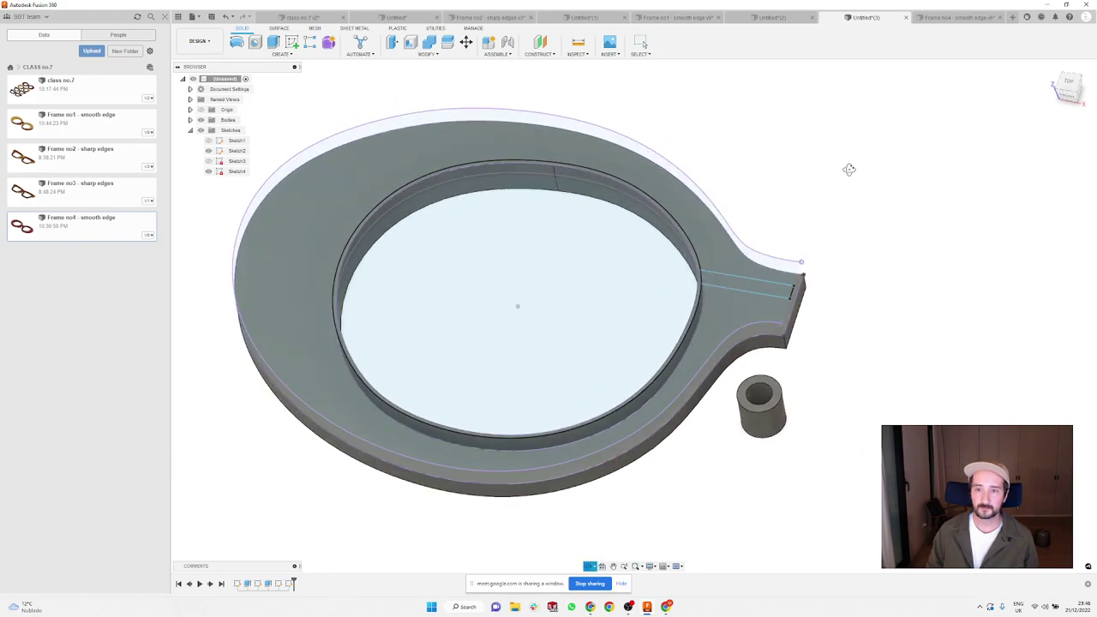
pyautogui.click(757, 286)
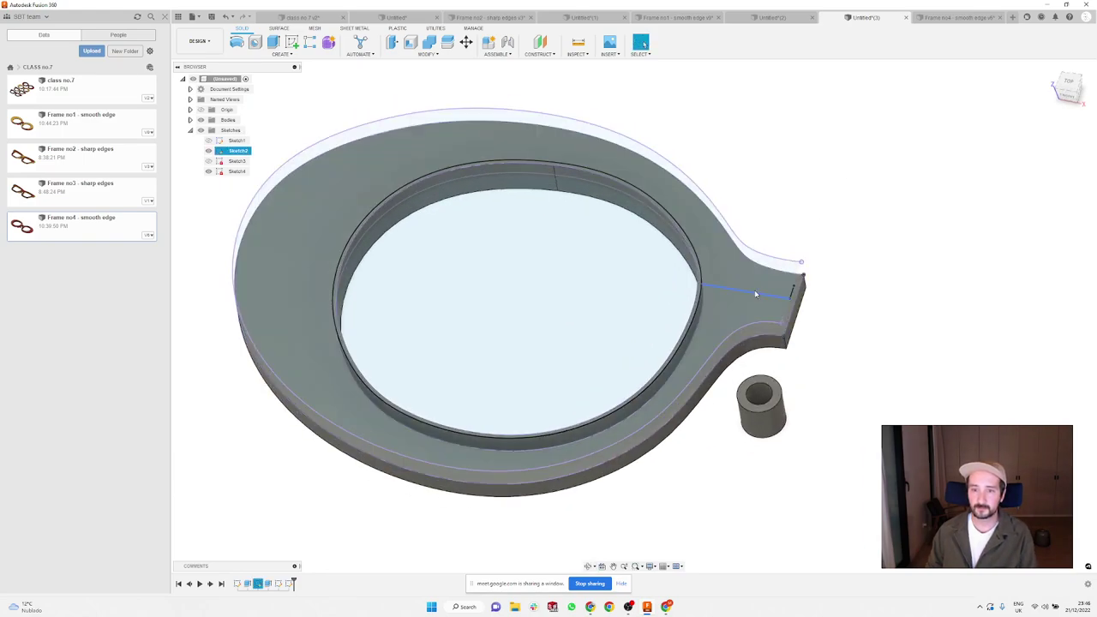
pyautogui.scroll(3, 756, 291)
pyautogui.scroll(-5, 804, 298)
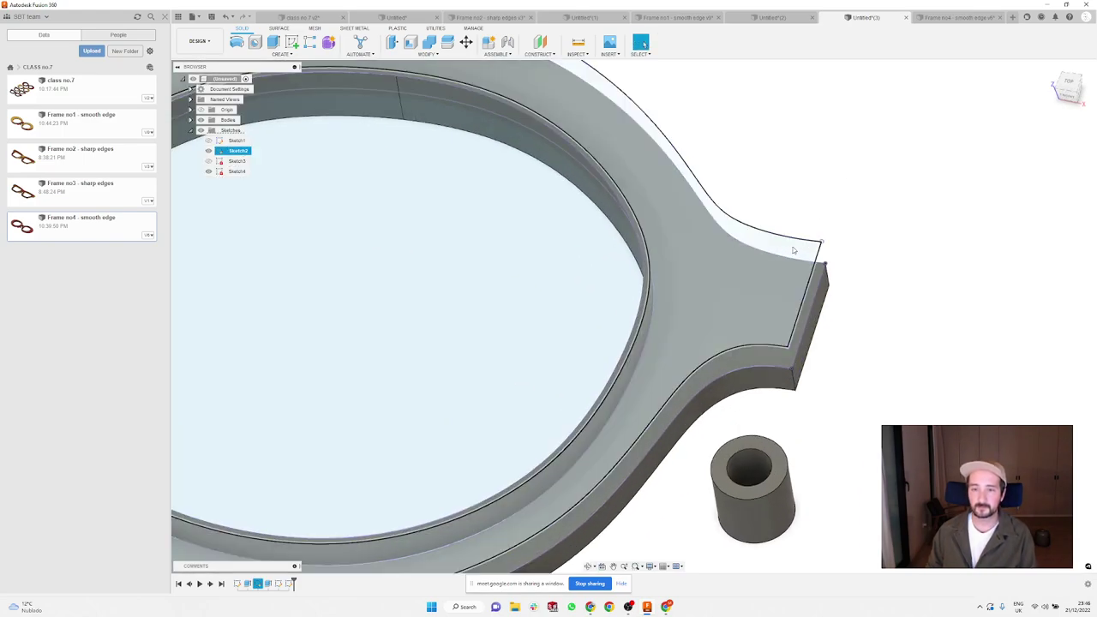
# Step: View the frame from the Top and hide Sketch2's raised outline
pyautogui.click(1070, 85)
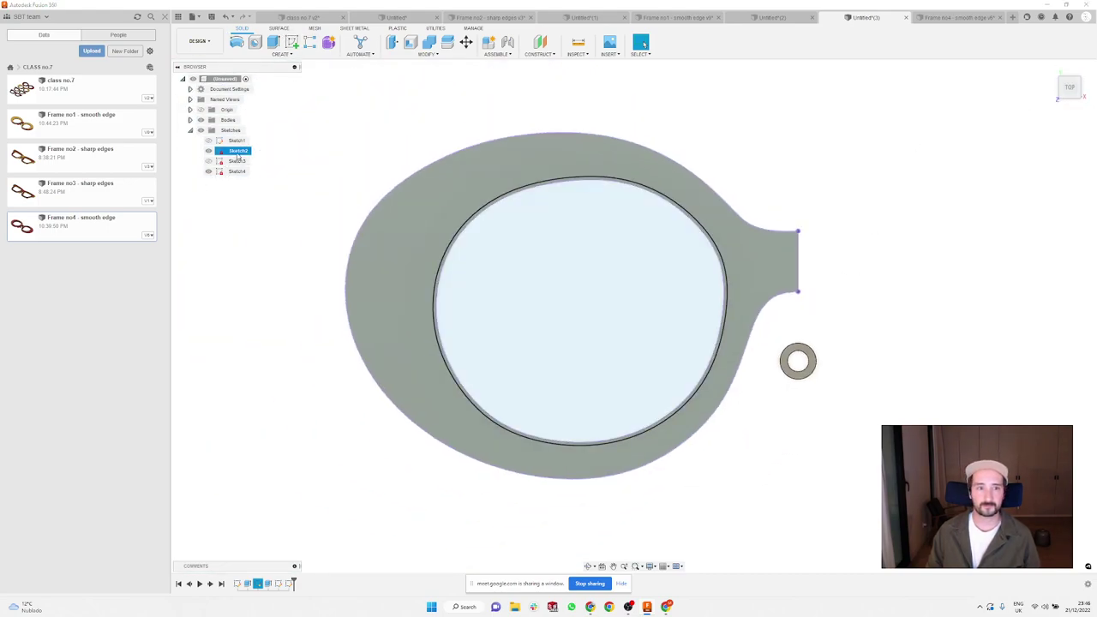
pyautogui.rightClick(237, 151)
pyautogui.click(420, 120)
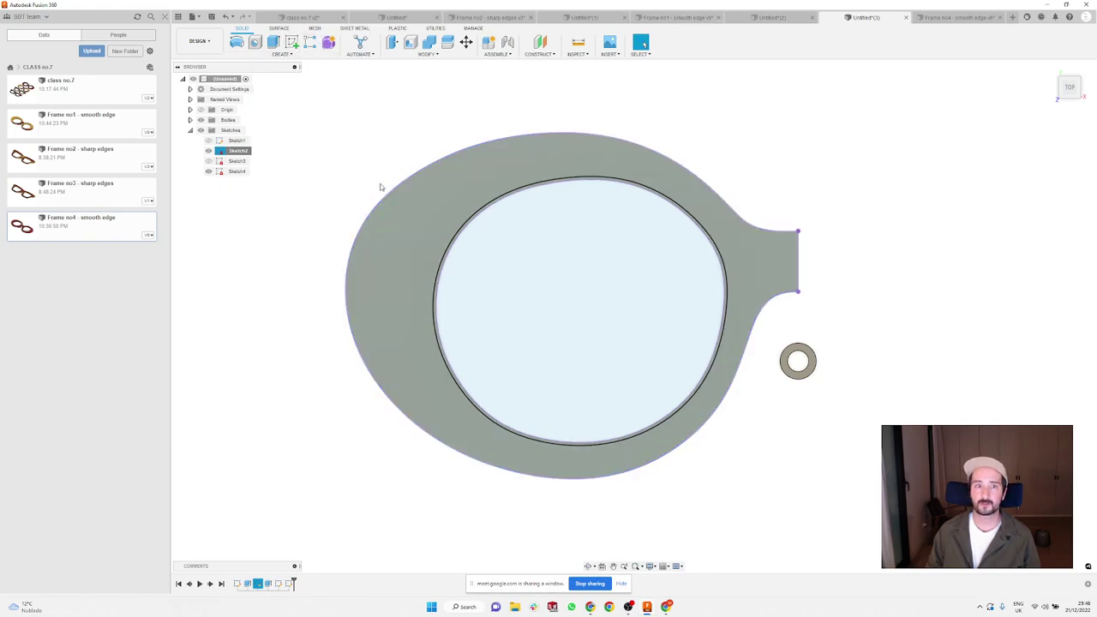
pyautogui.rightClick(243, 152)
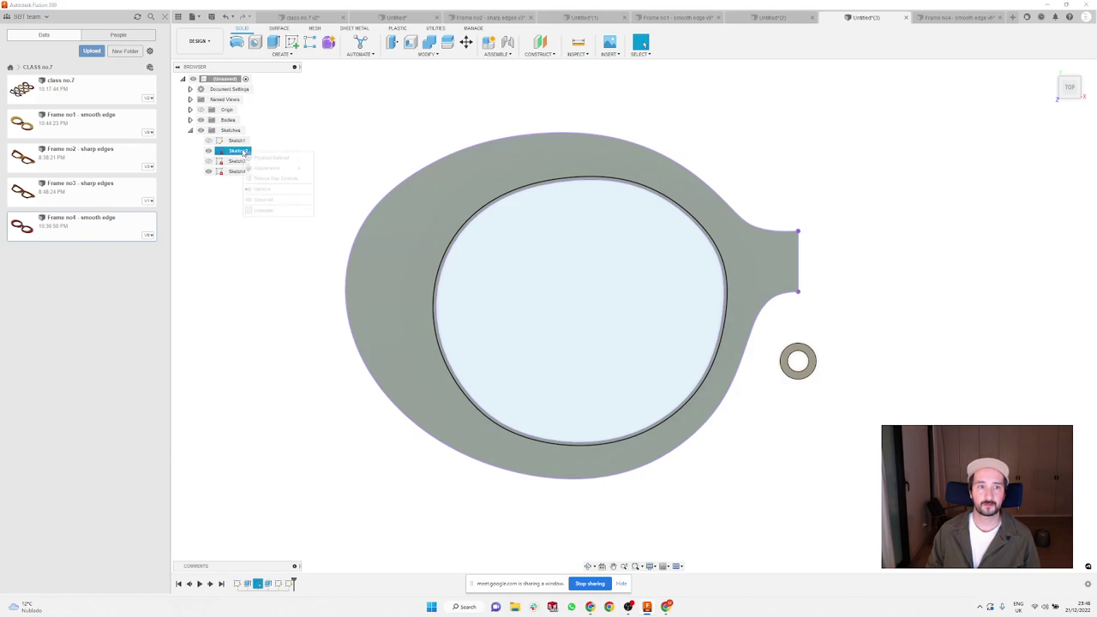
pyautogui.press('Escape')
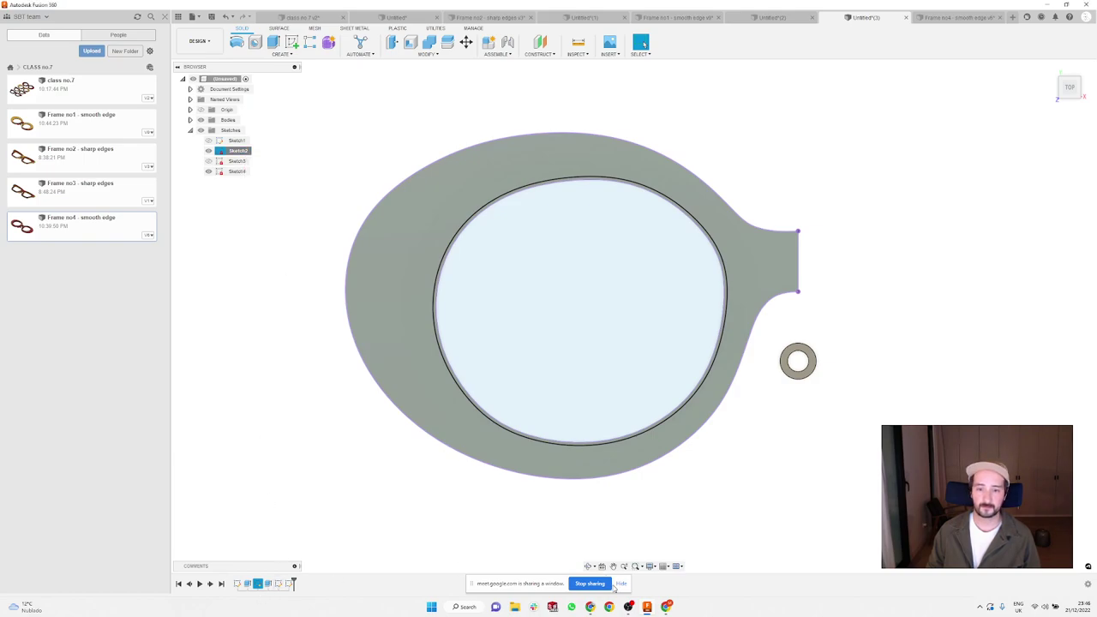
pyautogui.moveTo(832, 179)
pyautogui.keyDown('shift'); pyautogui.mouseDown(button='middle')
pyautogui.moveTo(811, 149)
pyautogui.moveTo(830, 170)
pyautogui.mouseUp(button='middle'); pyautogui.keyUp('shift')
pyautogui.click(291, 42)
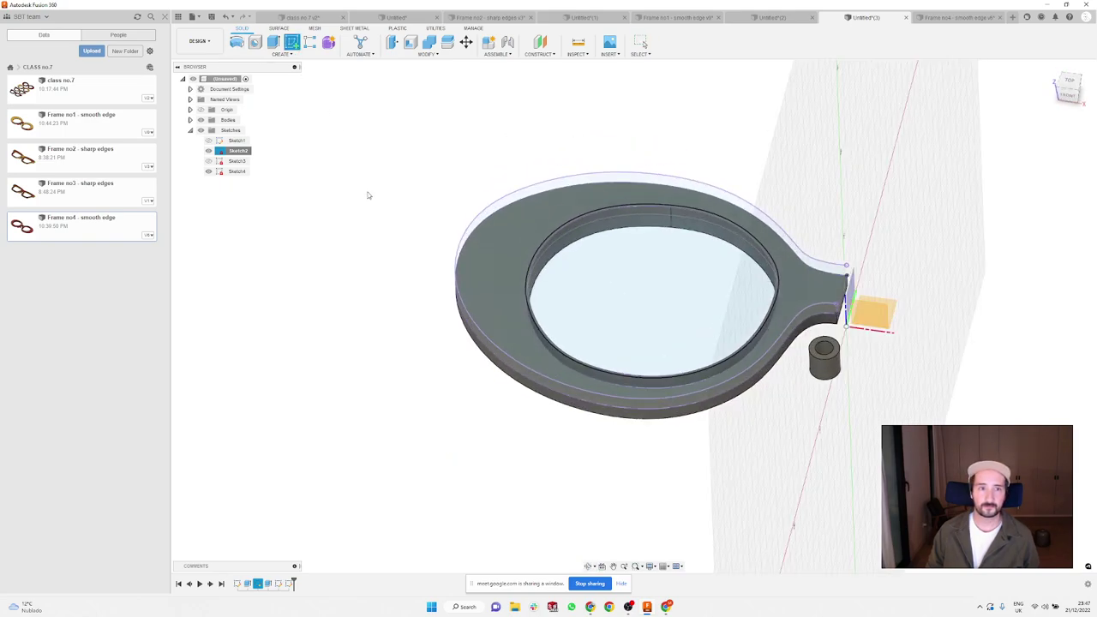
pyautogui.click(243, 152)
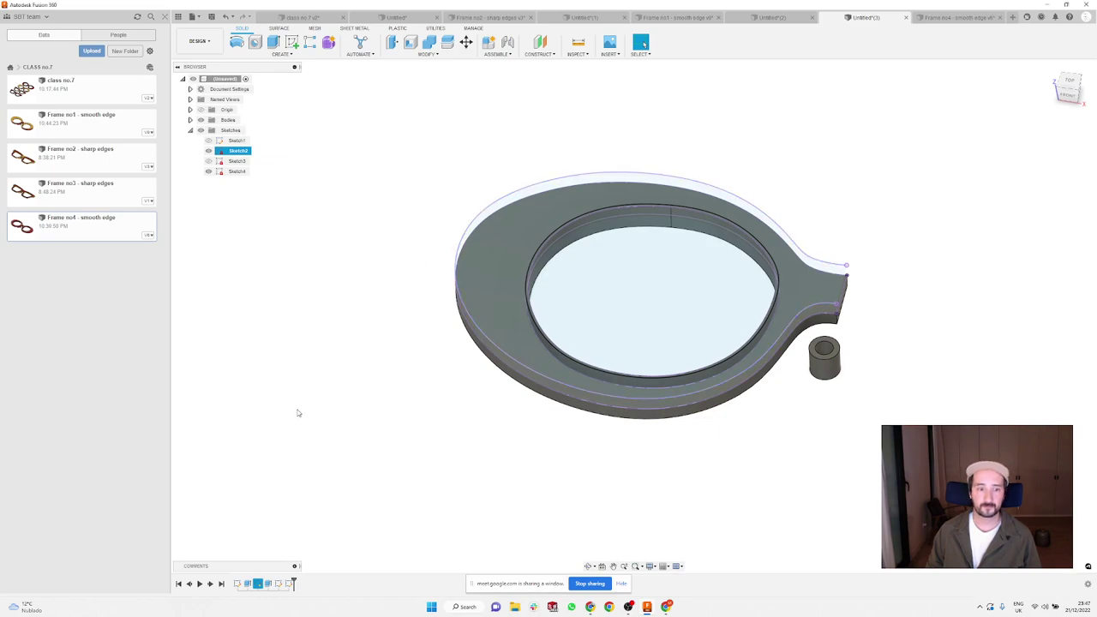
pyautogui.click(208, 151)
# Step: Reopen Sketch3 from the timeline for editing
pyautogui.rightClick(208, 152)
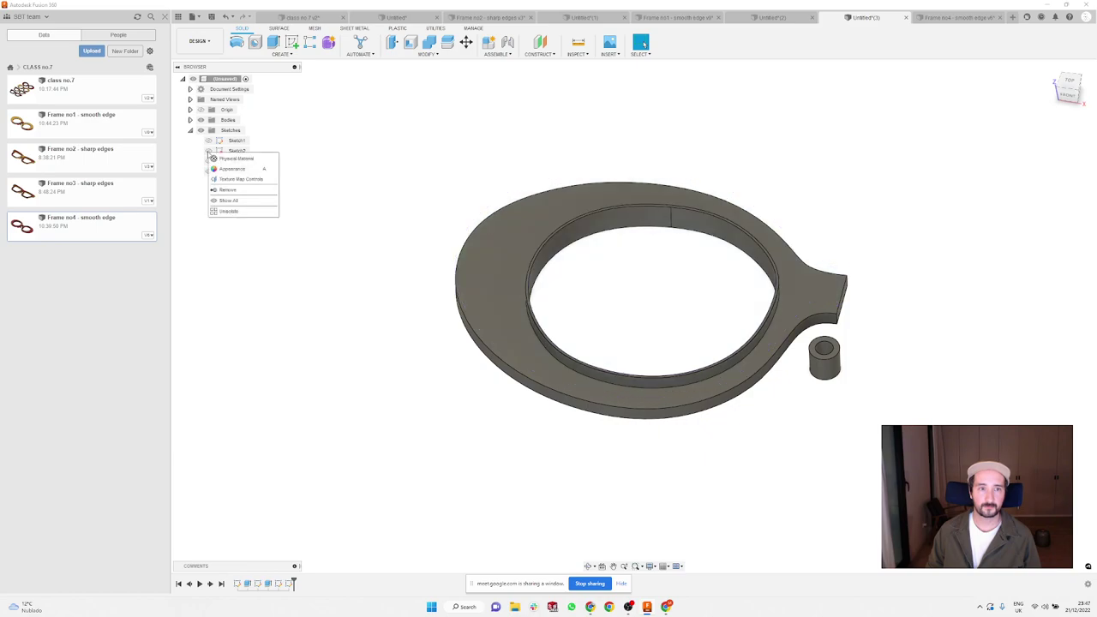
pyautogui.click(252, 429)
pyautogui.click(277, 584)
pyautogui.rightClick(277, 584)
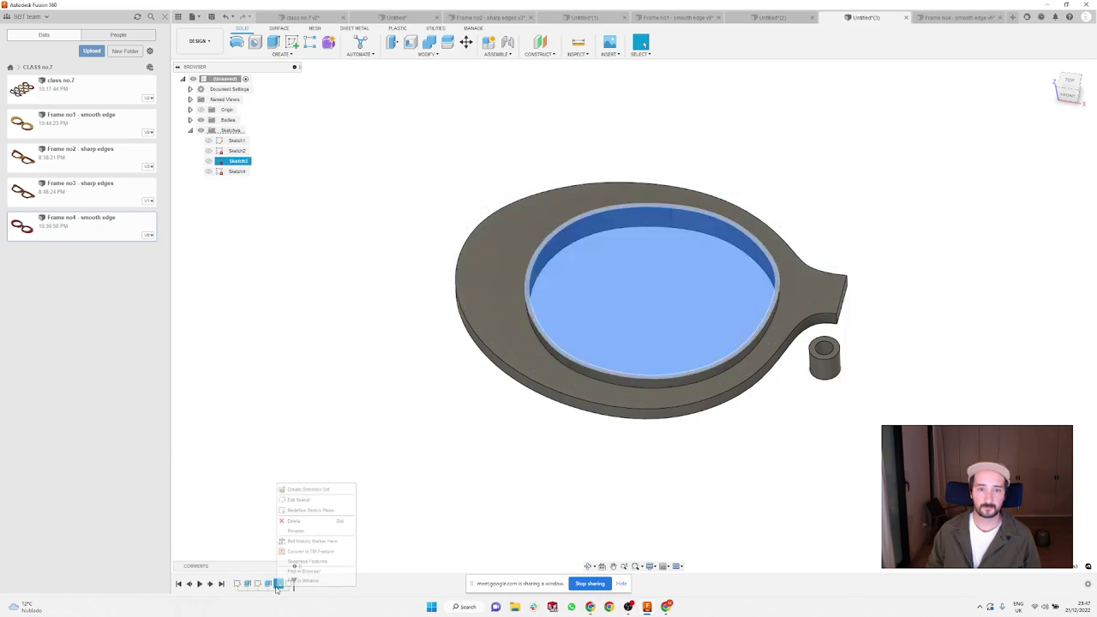
pyautogui.click(299, 503)
pyautogui.scroll(5, 839, 292)
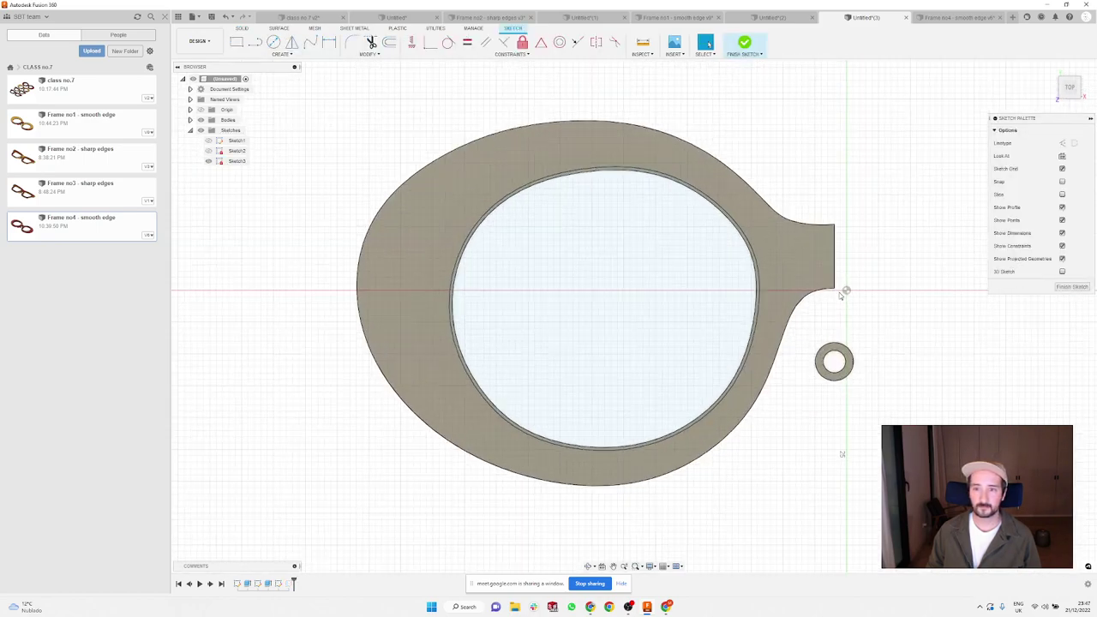
# Step: Project the hinge tab's right edge into the sketch
pyautogui.click(309, 44)
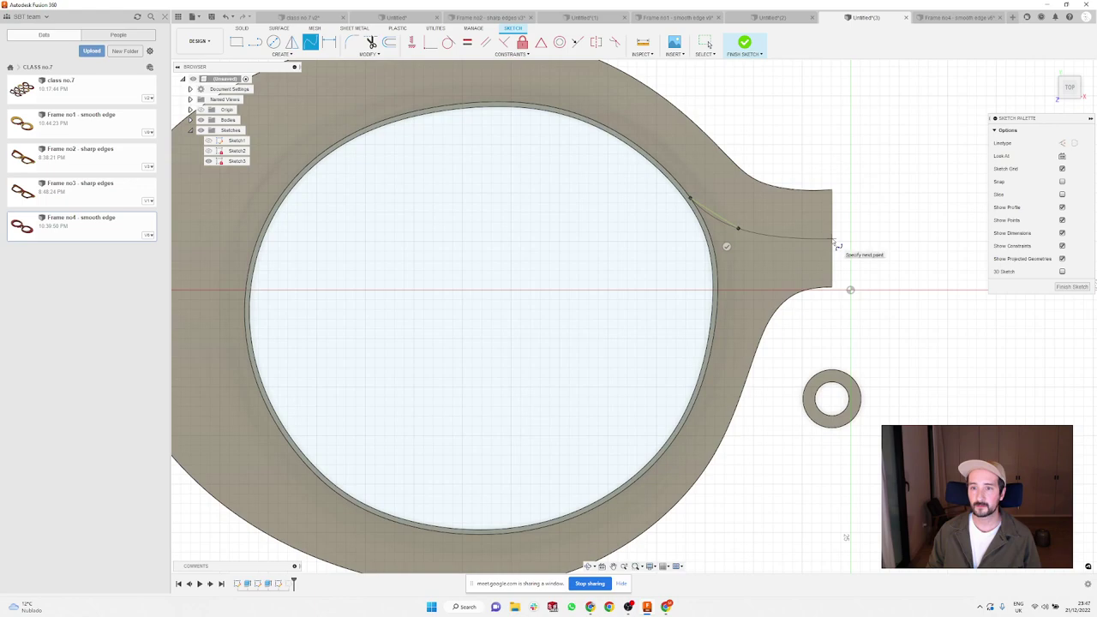
pyautogui.press('Escape')
pyautogui.press('p')
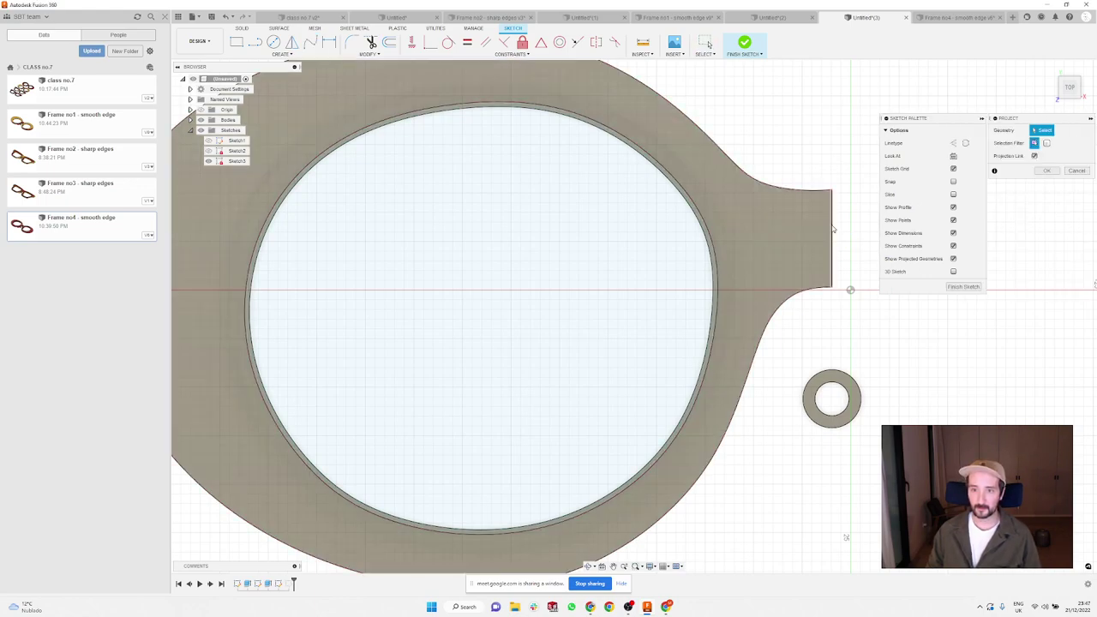
pyautogui.click(832, 229)
pyautogui.click(1050, 172)
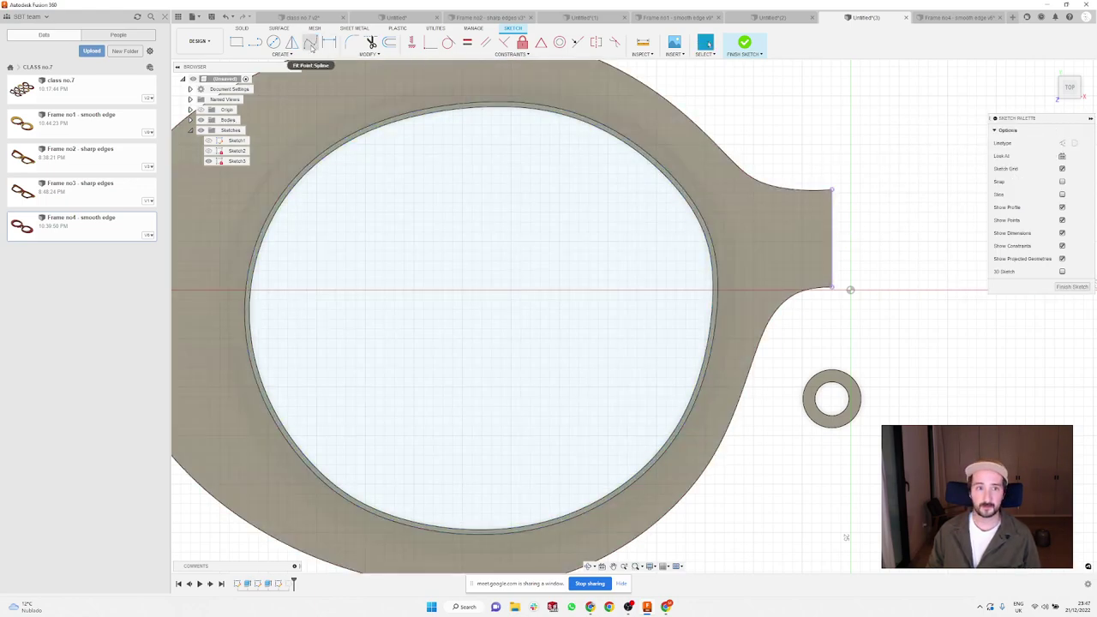
# Step: Draw two bridge splines from the lens ring's inner rim to the tab's right edge
pyautogui.click(310, 42)
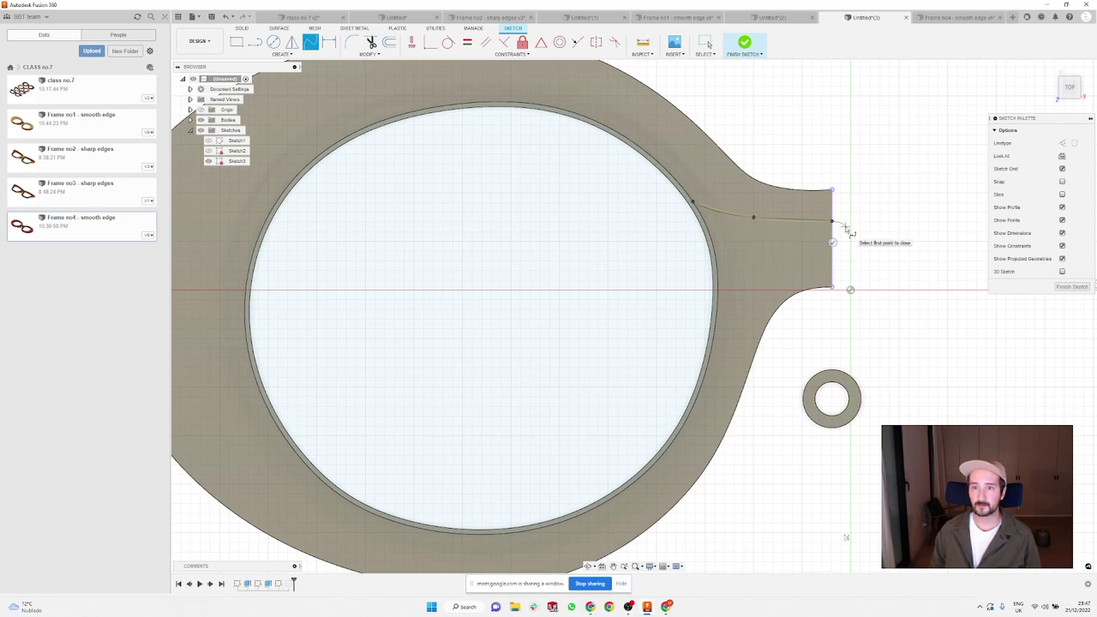
pyautogui.press('Escape')
pyautogui.click(310, 42)
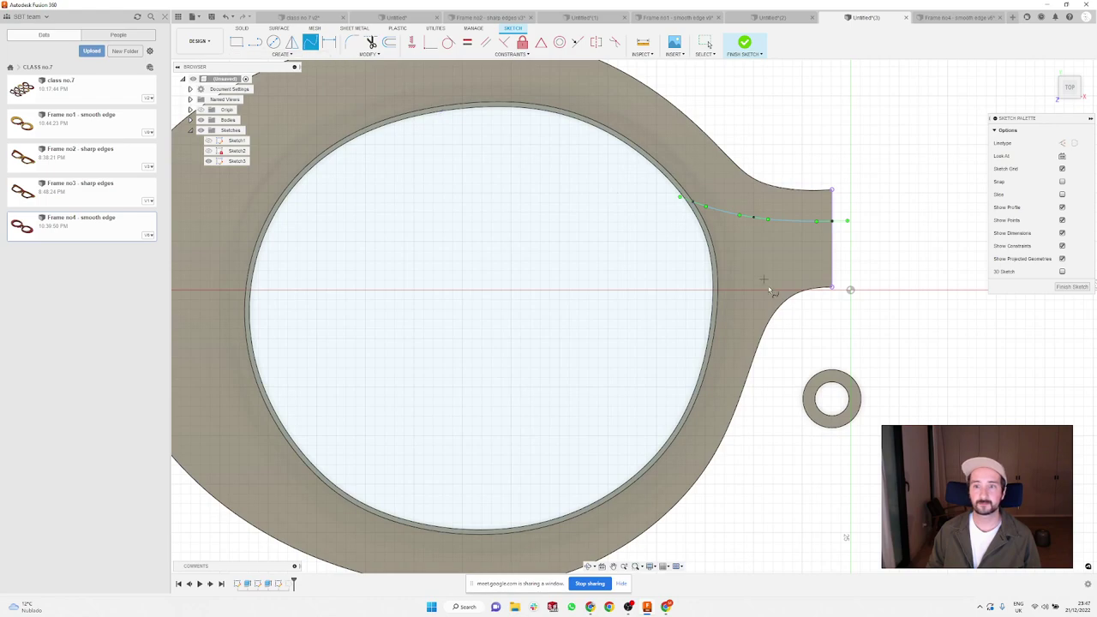
pyautogui.scroll(2, 723, 300)
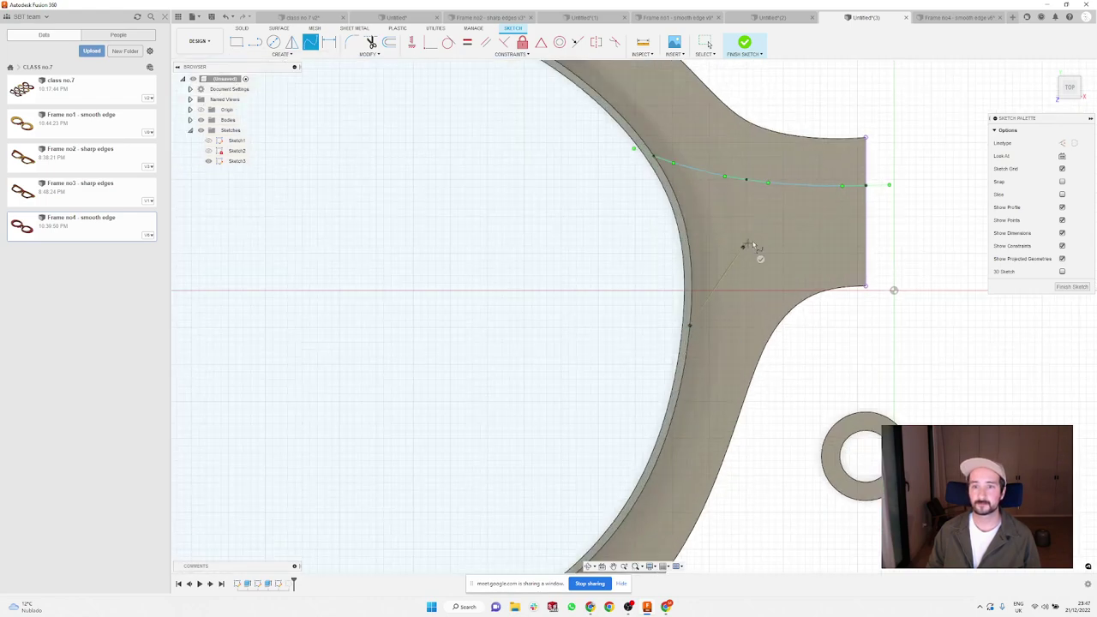
pyautogui.click(866, 212)
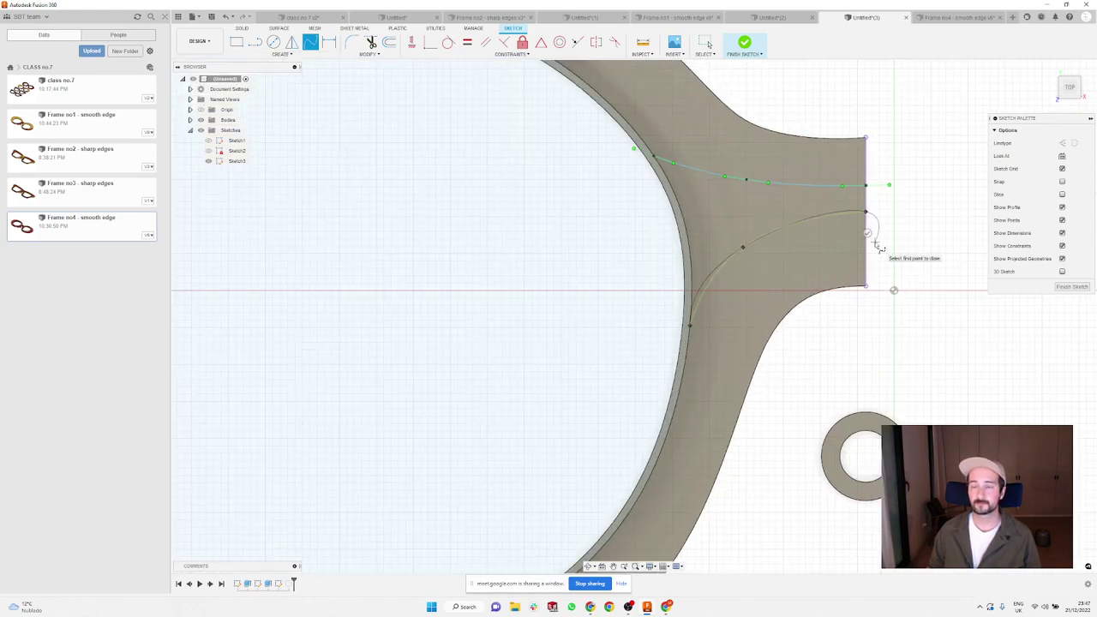
pyautogui.press('Escape')
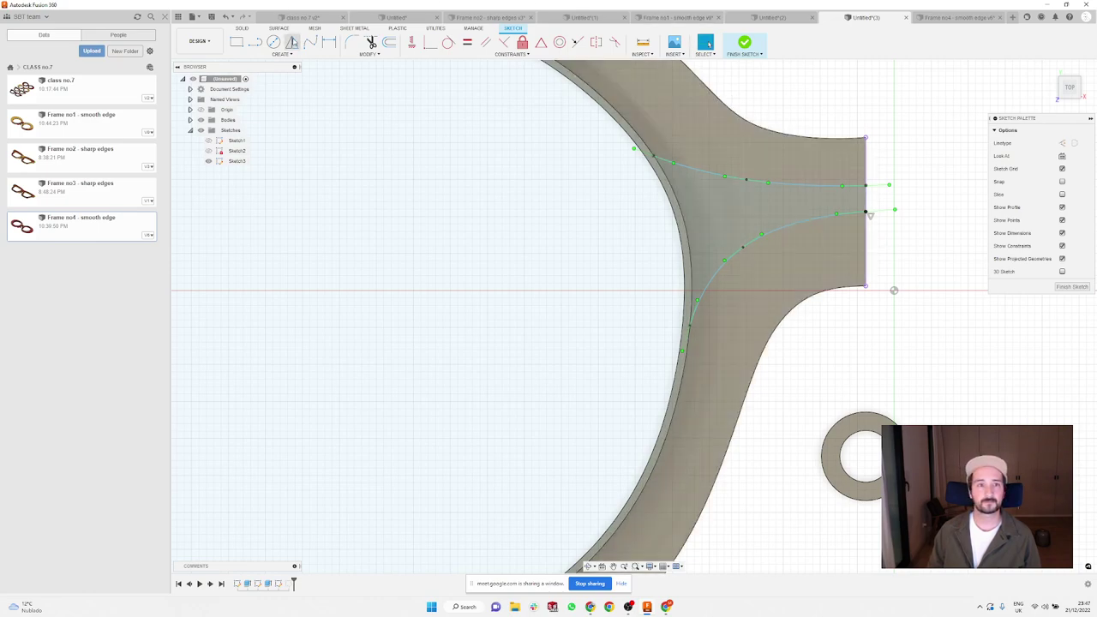
# Step: Close the bridge end with a short vertical line and finish the sketch
pyautogui.press('l')
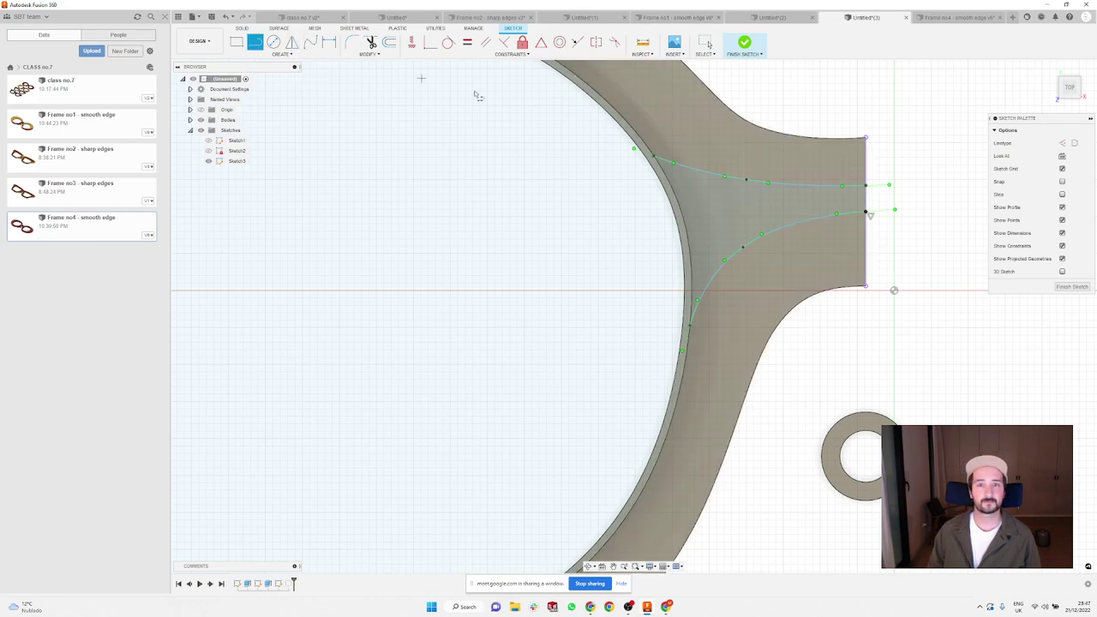
pyautogui.click(867, 185)
pyautogui.click(866, 211)
pyautogui.press('Escape')
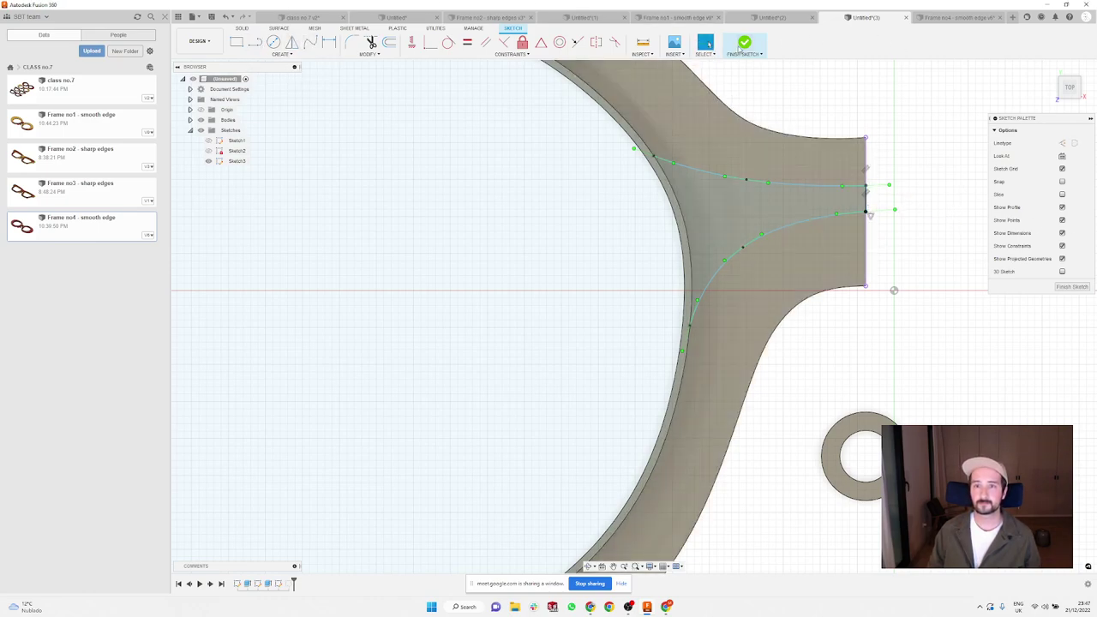
pyautogui.click(742, 44)
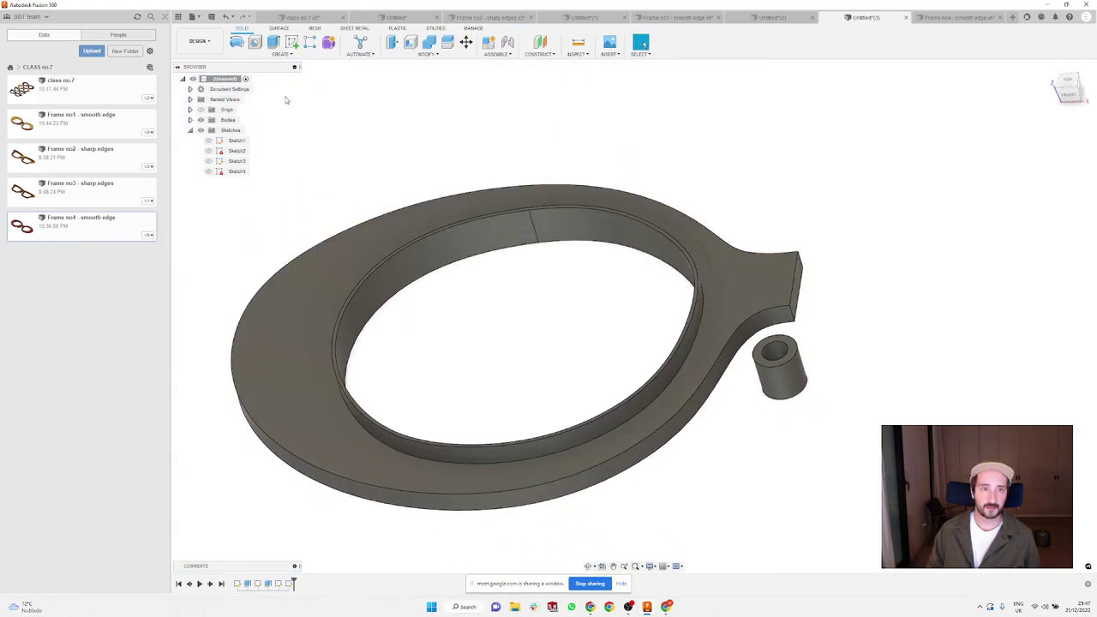
# Step: Start a loft with the frame's top face as Profile 1
pyautogui.click(281, 54)
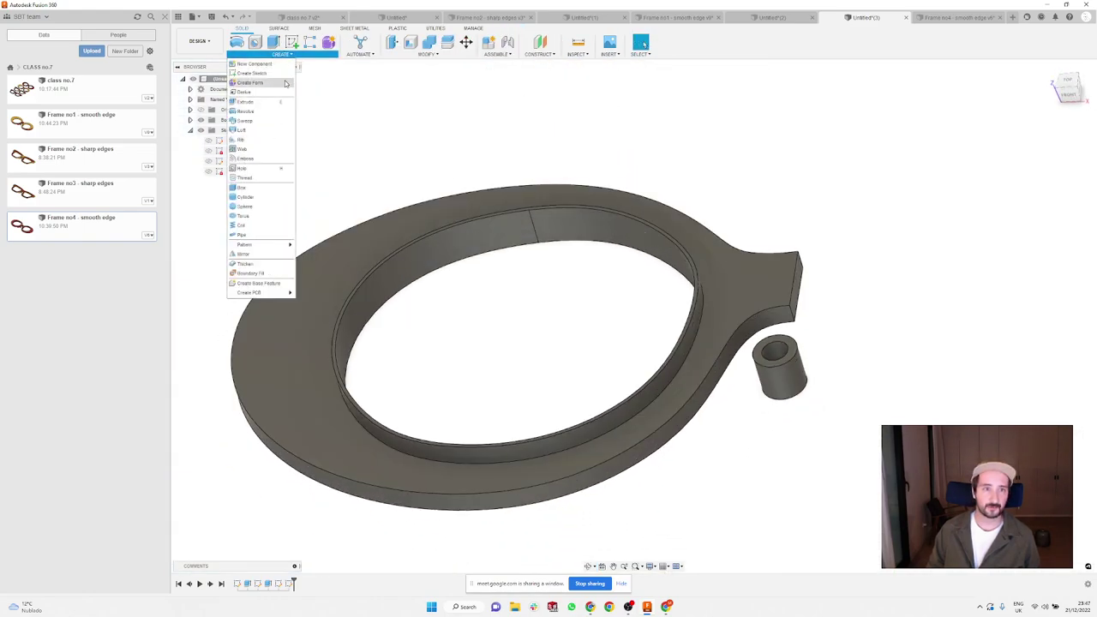
pyautogui.click(264, 130)
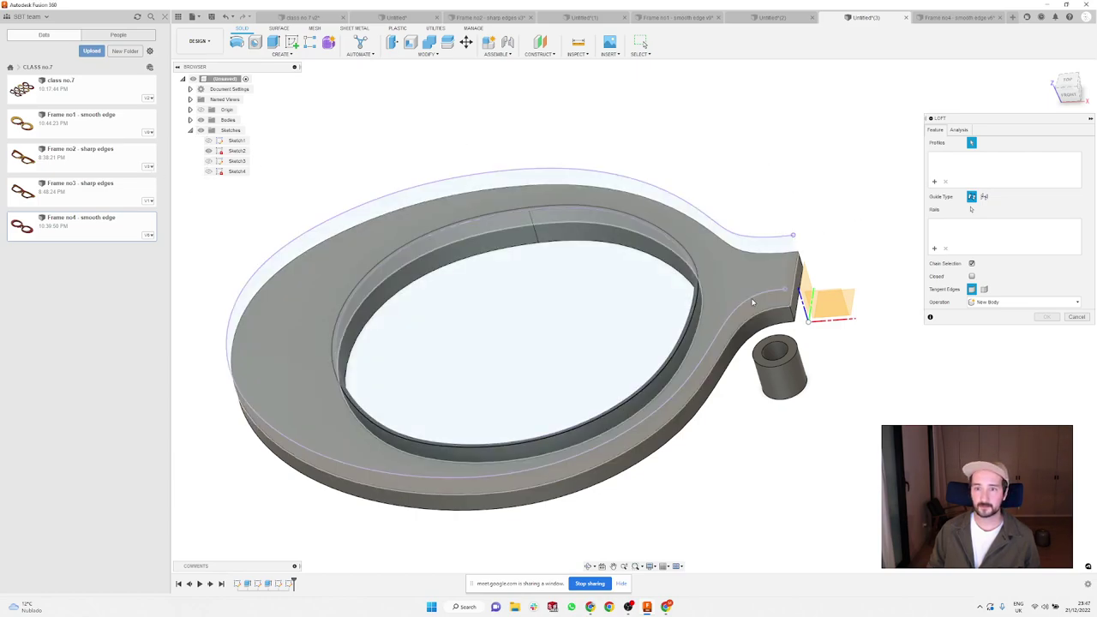
pyautogui.keyDown('shift'); pyautogui.moveTo(438, 309); pyautogui.dragTo(789, 206, button='middle'); pyautogui.keyUp('shift')
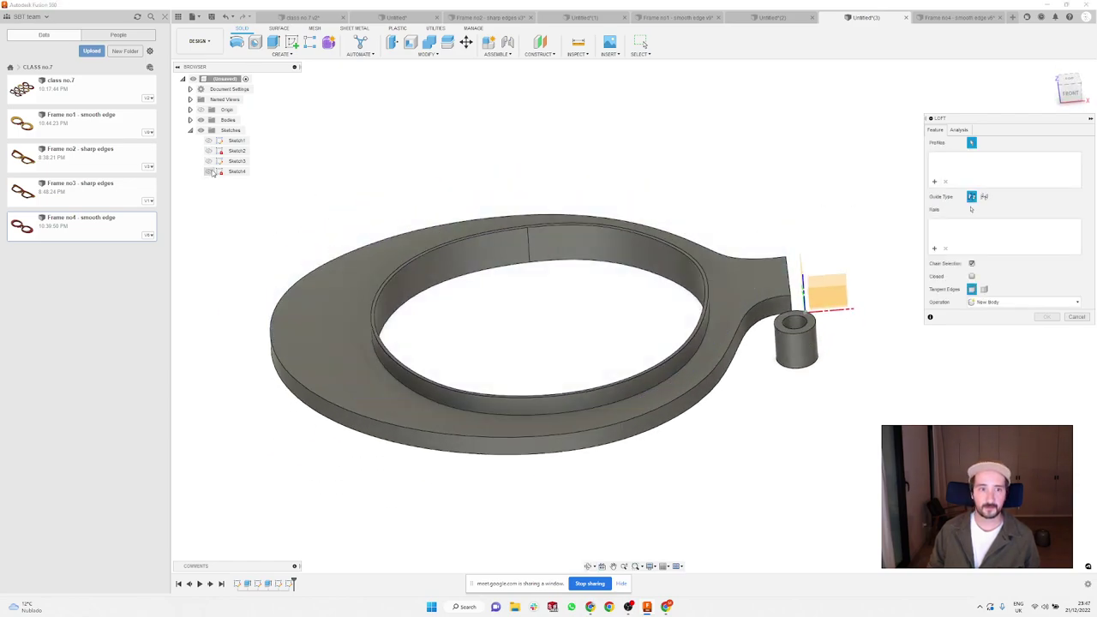
pyautogui.click(703, 248)
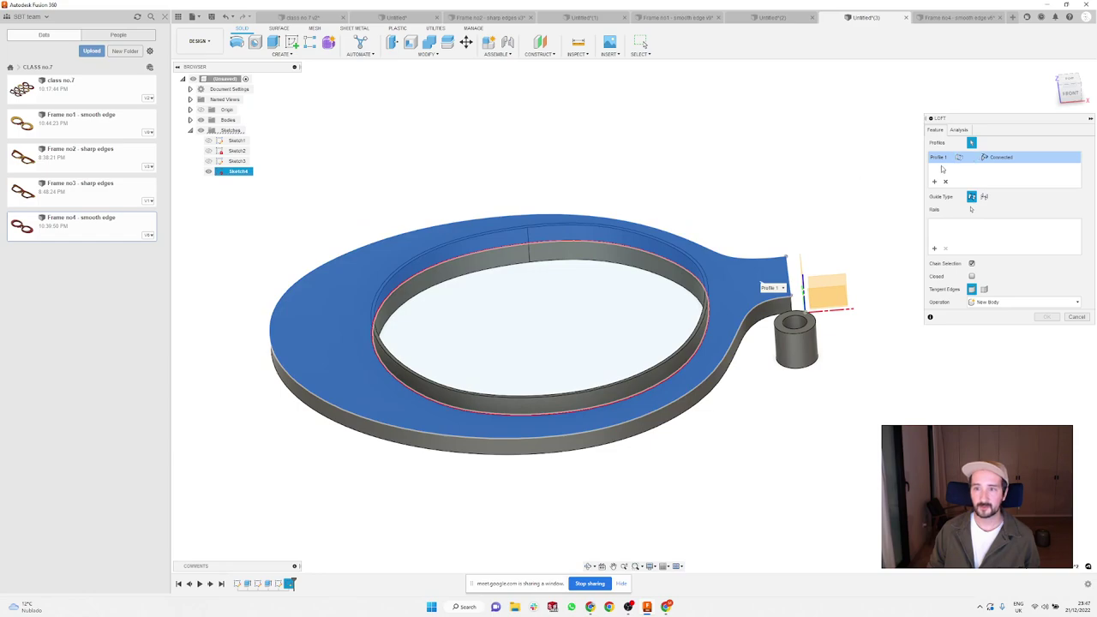
pyautogui.scroll(3, 707, 262)
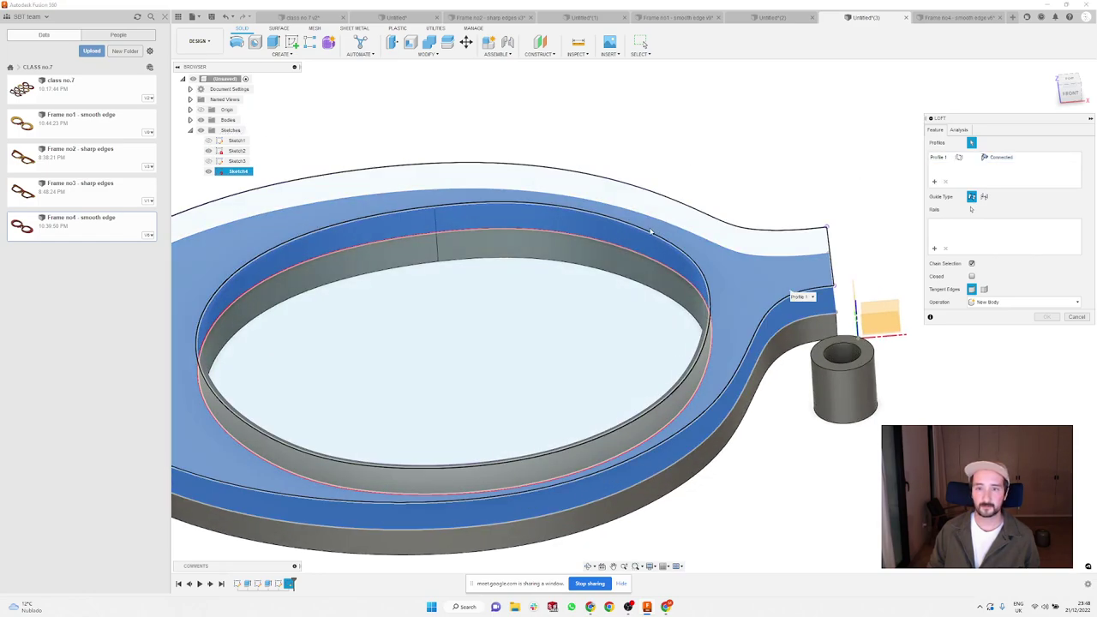
# Step: Use the Sketch3 triangular bridge face as Profile 2 and set the loft operation to Join
pyautogui.click(694, 163)
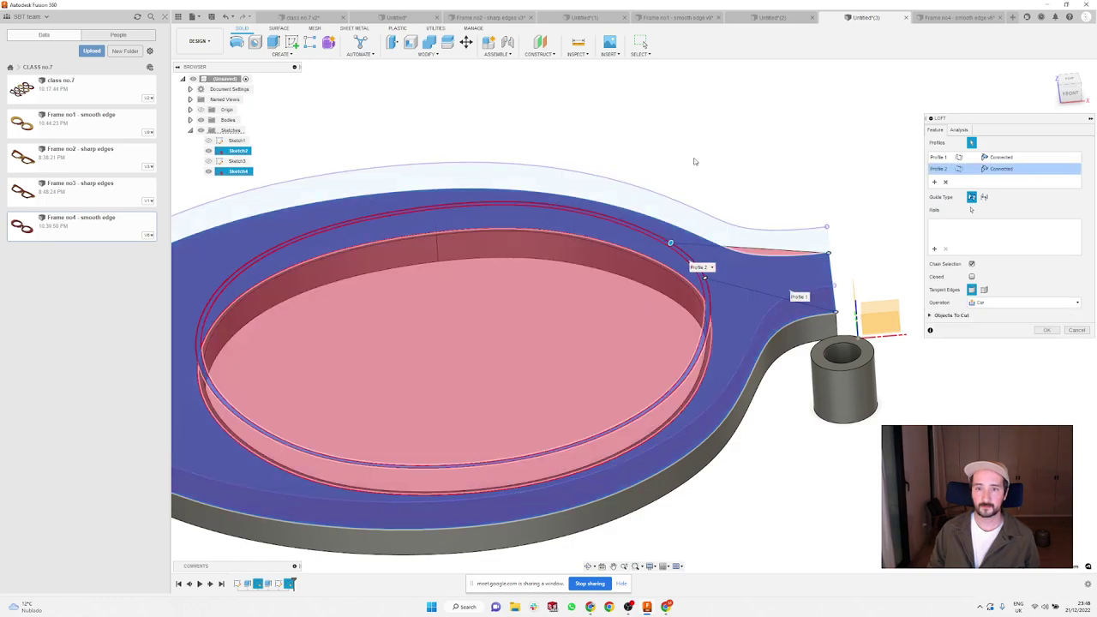
pyautogui.keyDown('shift'); pyautogui.moveTo(694, 163); pyautogui.dragTo(699, 189, button='middle'); pyautogui.keyUp('shift')
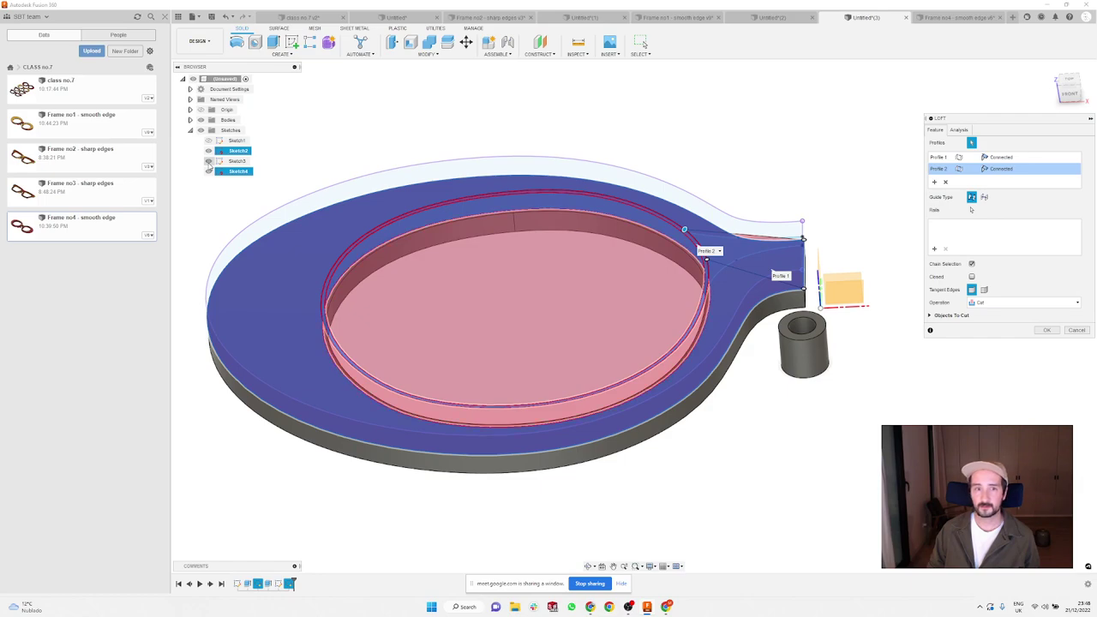
pyautogui.click(208, 161)
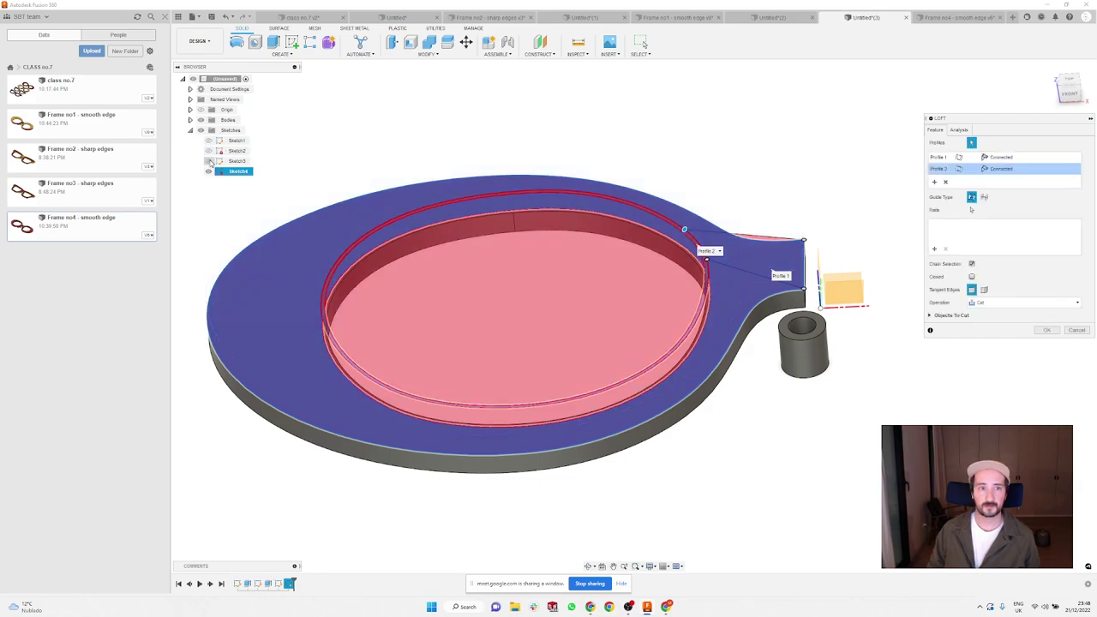
pyautogui.click(946, 183)
pyautogui.click(934, 183)
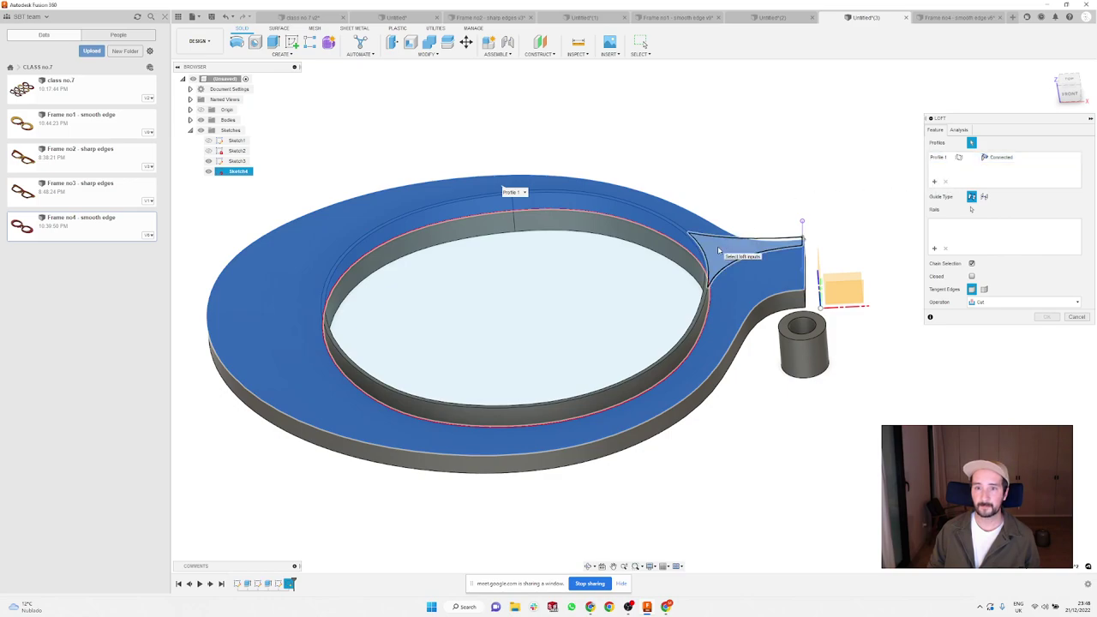
pyautogui.click(718, 250)
pyautogui.keyDown('shift'); pyautogui.moveTo(738, 155); pyautogui.dragTo(730, 202, button='middle'); pyautogui.keyUp('shift')
pyautogui.click(985, 303)
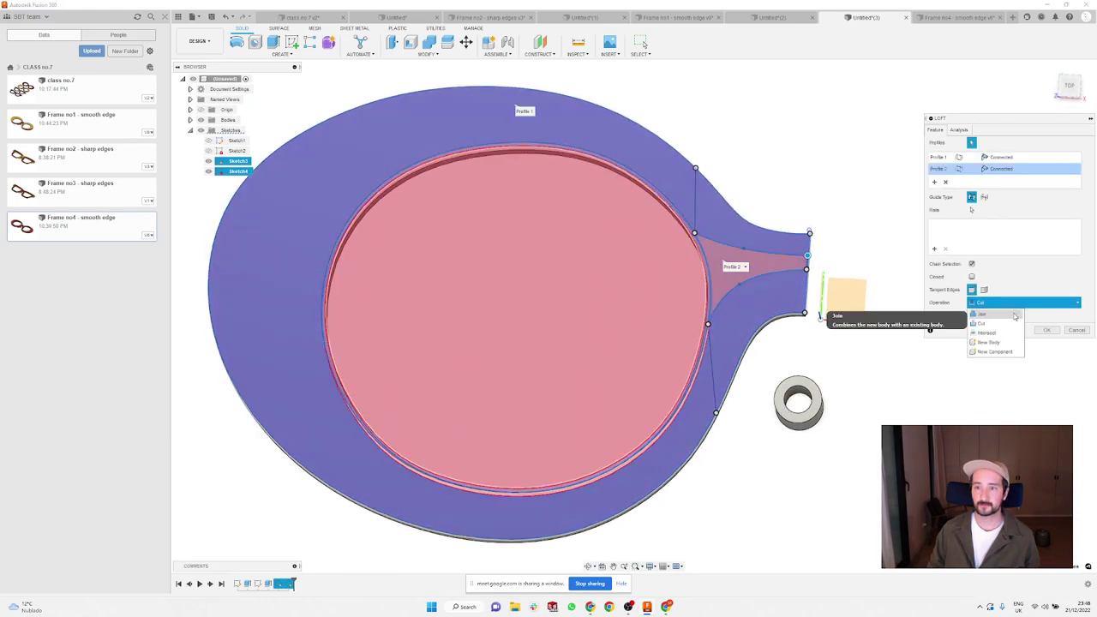
pyautogui.click(982, 313)
pyautogui.keyDown('shift'); pyautogui.moveTo(966, 351); pyautogui.dragTo(964, 300, button='middle'); pyautogui.keyUp('shift')
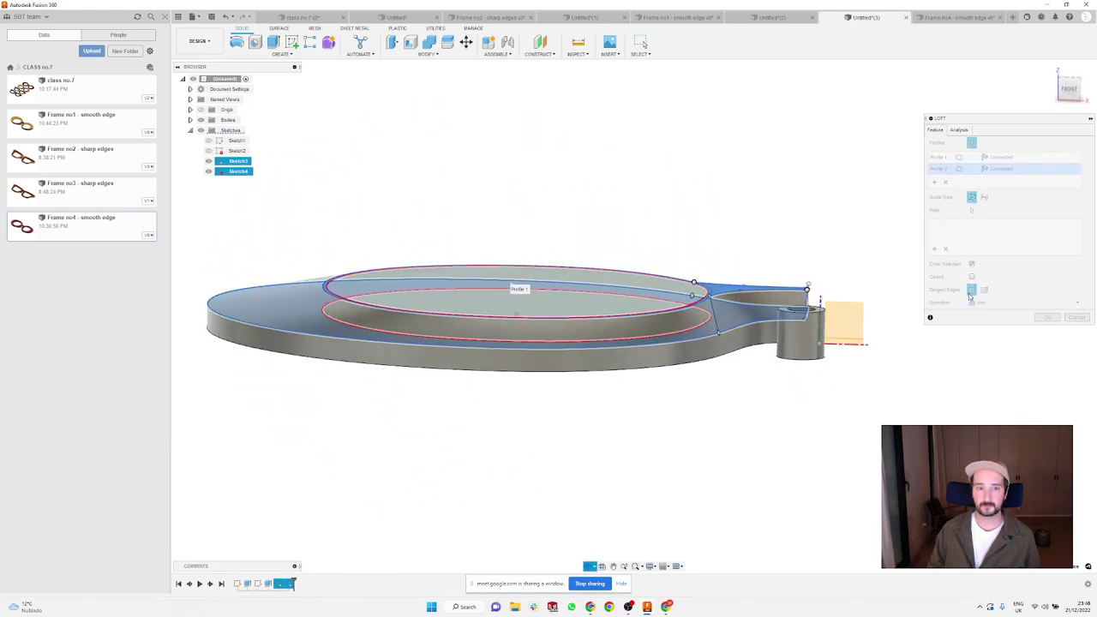
# Step: Confirm the joined loft and inspect the body from a near top-down view
pyautogui.click(1045, 317)
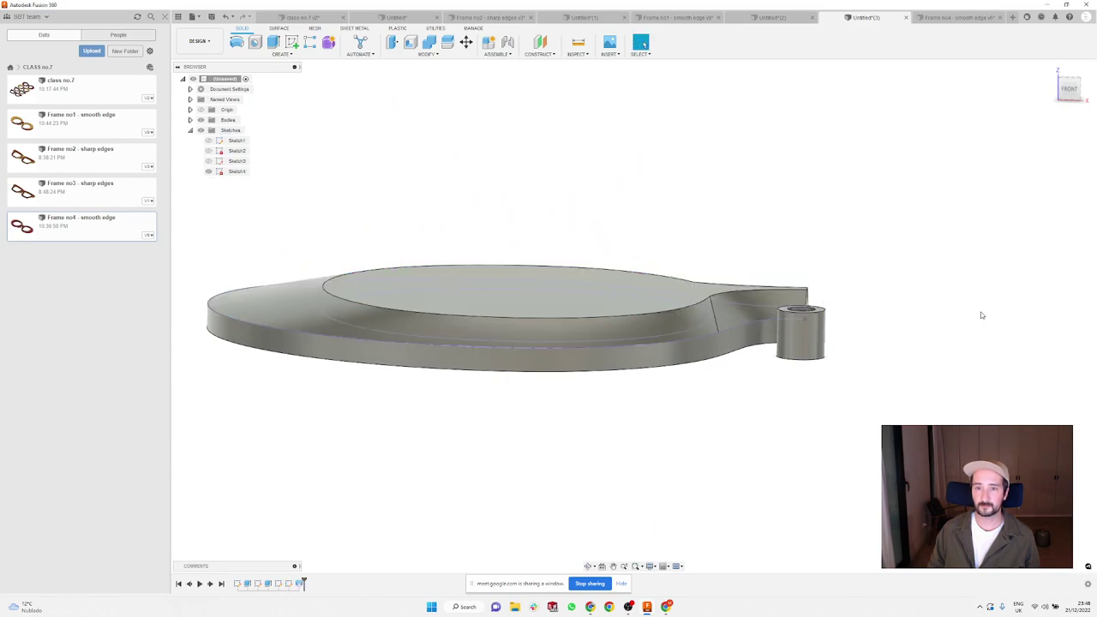
pyautogui.keyDown('shift'); pyautogui.moveTo(652, 186); pyautogui.dragTo(682, 224, button='middle'); pyautogui.keyUp('shift')
pyautogui.keyDown('shift'); pyautogui.moveTo(809, 282); pyautogui.dragTo(831, 234, button='middle'); pyautogui.keyUp('shift')
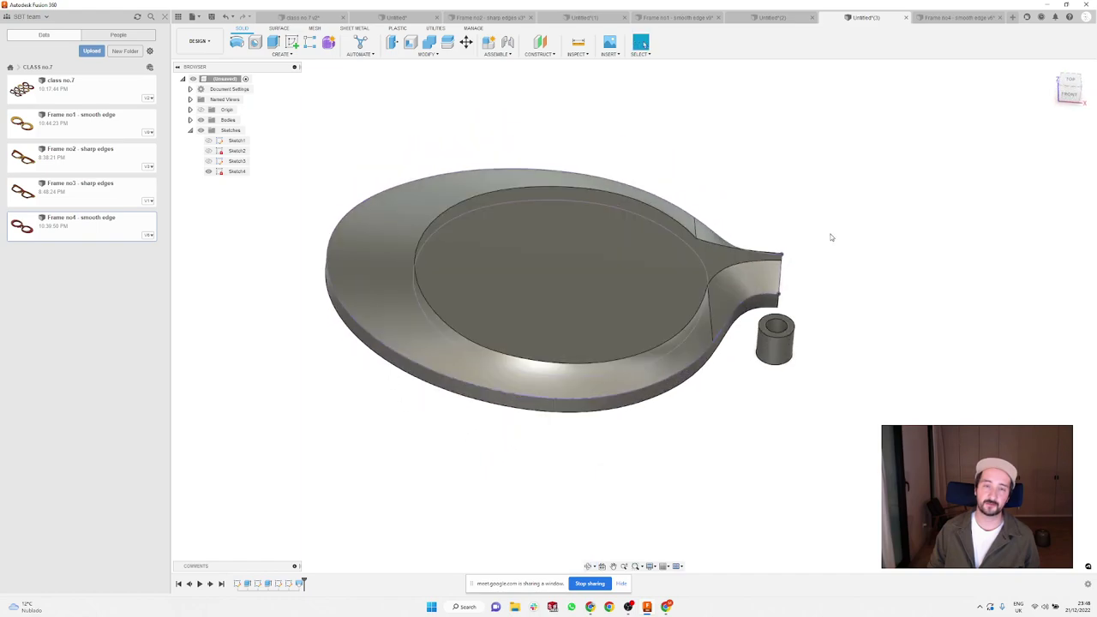
pyautogui.keyDown('shift'); pyautogui.moveTo(460, 247); pyautogui.dragTo(279, 71, button='middle'); pyautogui.keyUp('shift')
# Step: Extrude the inner lens disc as a 25.978 mm cut, leaving a hollow ring
pyautogui.click(274, 42)
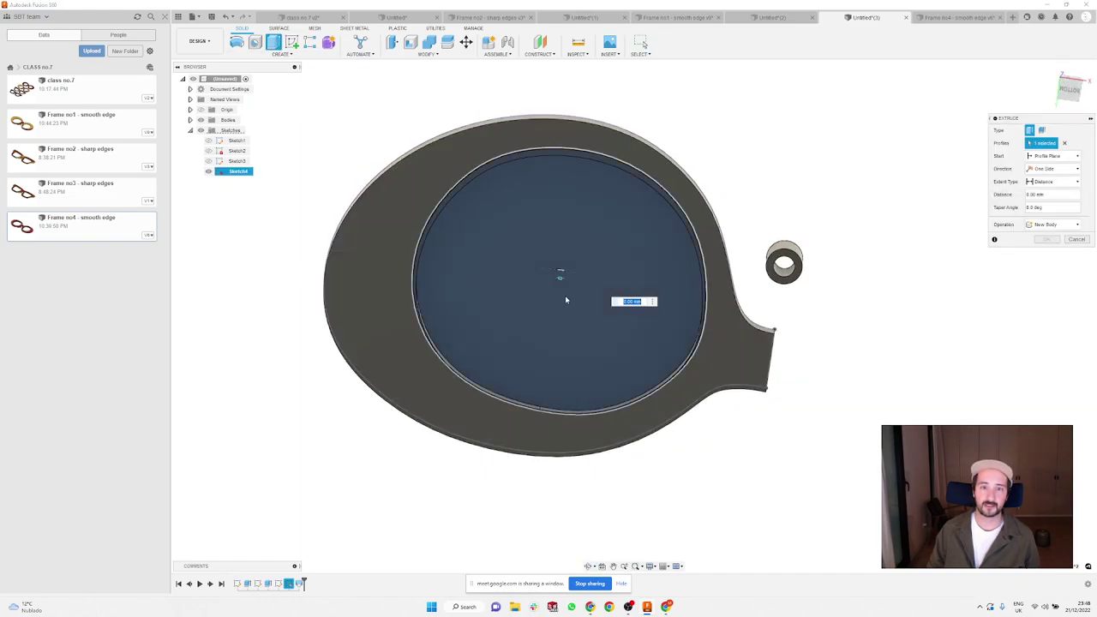
pyautogui.moveTo(561, 281); pyautogui.dragTo(561, 242)
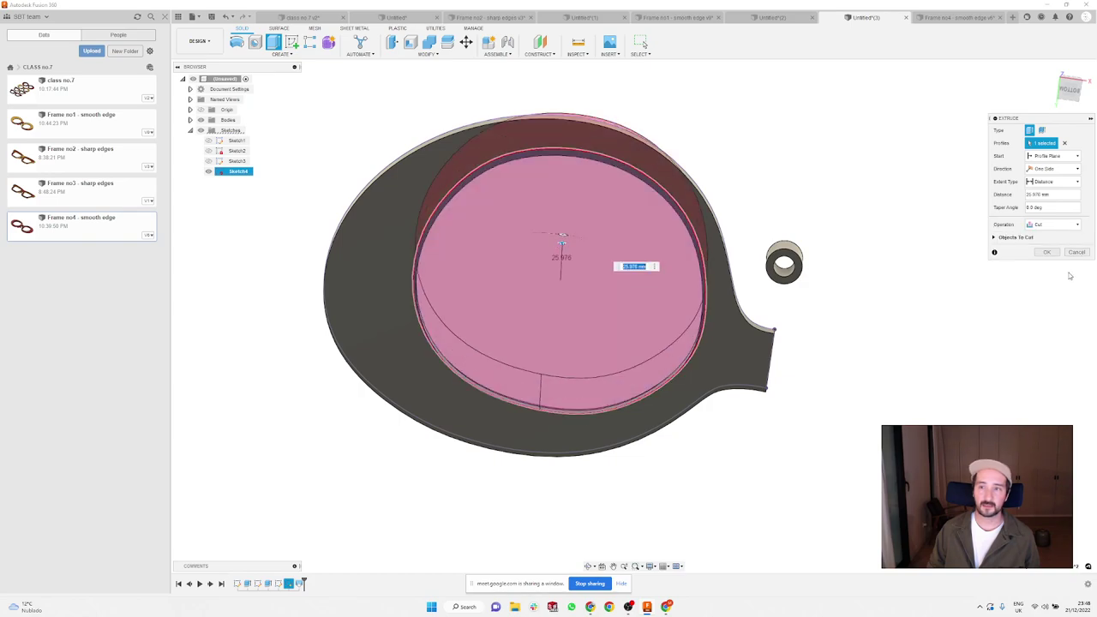
pyautogui.click(1072, 253)
pyautogui.keyDown('shift'); pyautogui.moveTo(769, 206); pyautogui.dragTo(757, 314, button='middle'); pyautogui.keyUp('shift')
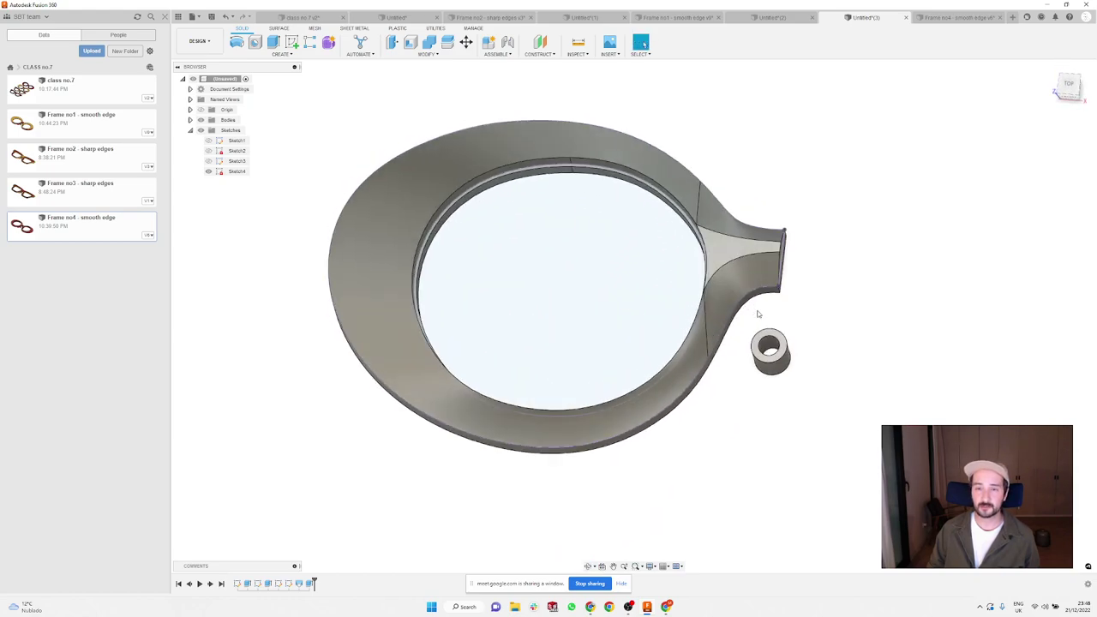
pyautogui.scroll(2, 686, 316)
pyautogui.scroll(3, 686, 316)
# Step: Mirror the frame body across the bridge tab's end face to add the second lens half
pyautogui.scroll(-3, 754, 266)
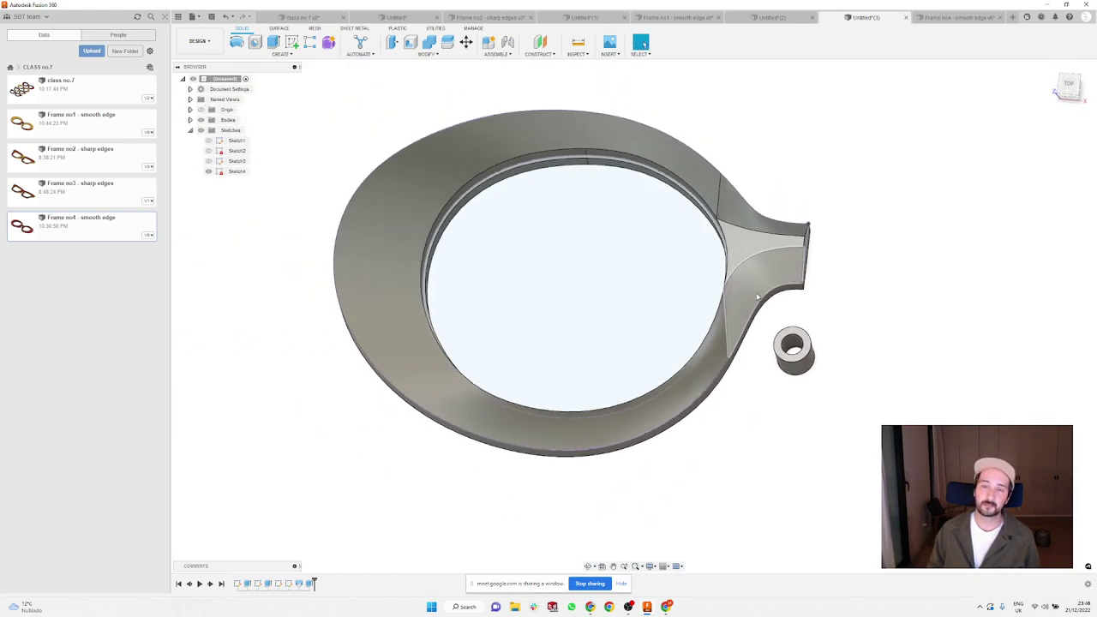
pyautogui.keyDown('shift'); pyautogui.moveTo(754, 265); pyautogui.dragTo(492, 112, button='middle'); pyautogui.keyUp('shift')
pyautogui.click(285, 54)
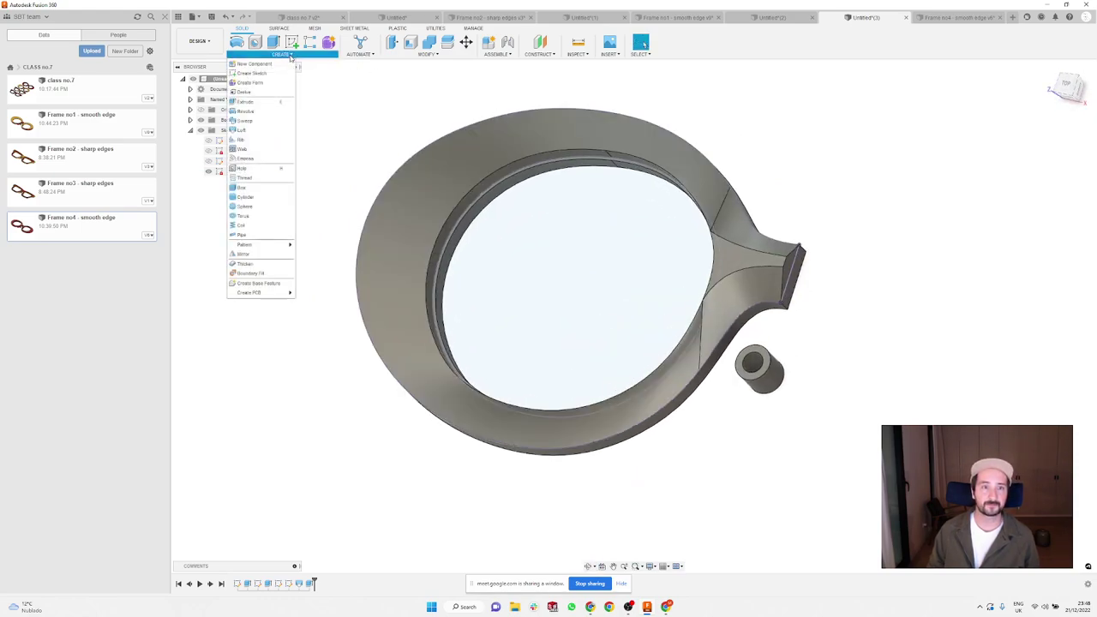
pyautogui.click(248, 268)
pyautogui.click(752, 248)
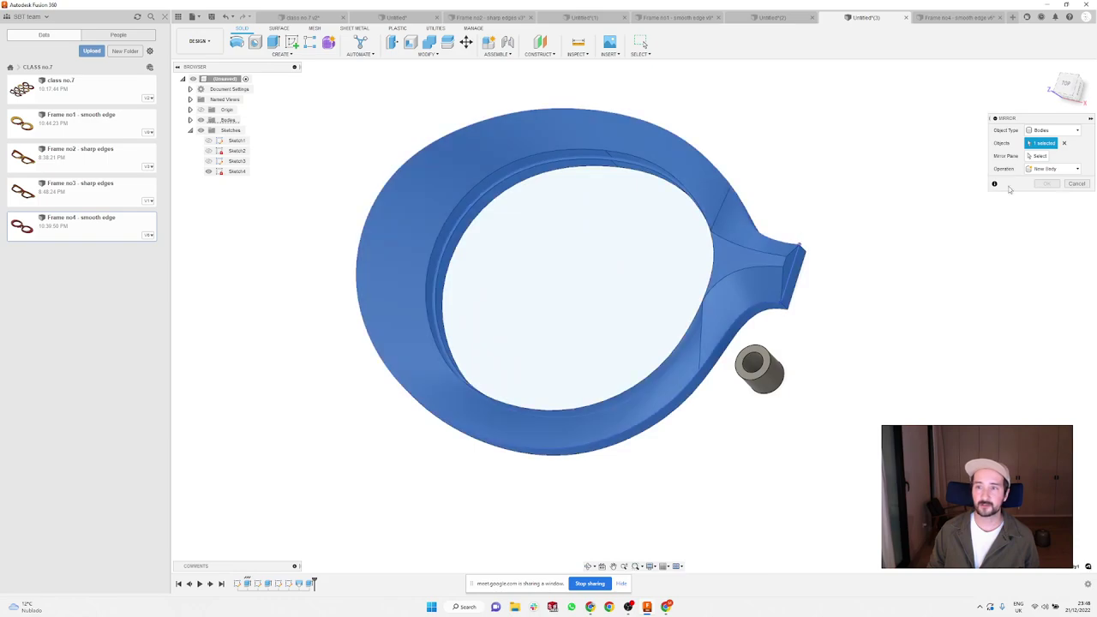
pyautogui.scroll(3, 827, 258)
pyautogui.click(791, 257)
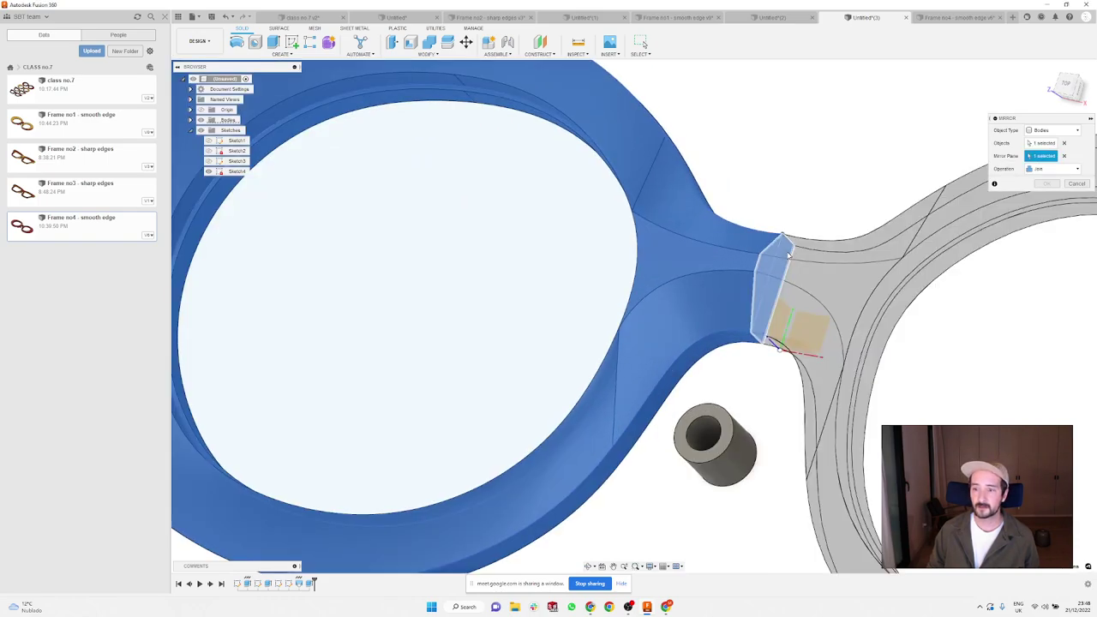
pyautogui.click(1045, 185)
pyautogui.scroll(-5, 766, 204)
pyautogui.moveTo(767, 203)
pyautogui.keyDown('shift'); pyautogui.mouseDown(button='middle')
pyautogui.moveTo(803, 171)
pyautogui.moveTo(781, 206)
pyautogui.moveTo(785, 181)
pyautogui.moveTo(766, 184)
pyautogui.moveTo(791, 203)
pyautogui.moveTo(787, 186)
pyautogui.moveTo(771, 200)
pyautogui.moveTo(791, 201)
pyautogui.moveTo(769, 203)
pyautogui.moveTo(776, 197)
pyautogui.mouseUp(button='middle'); pyautogui.keyUp('shift')
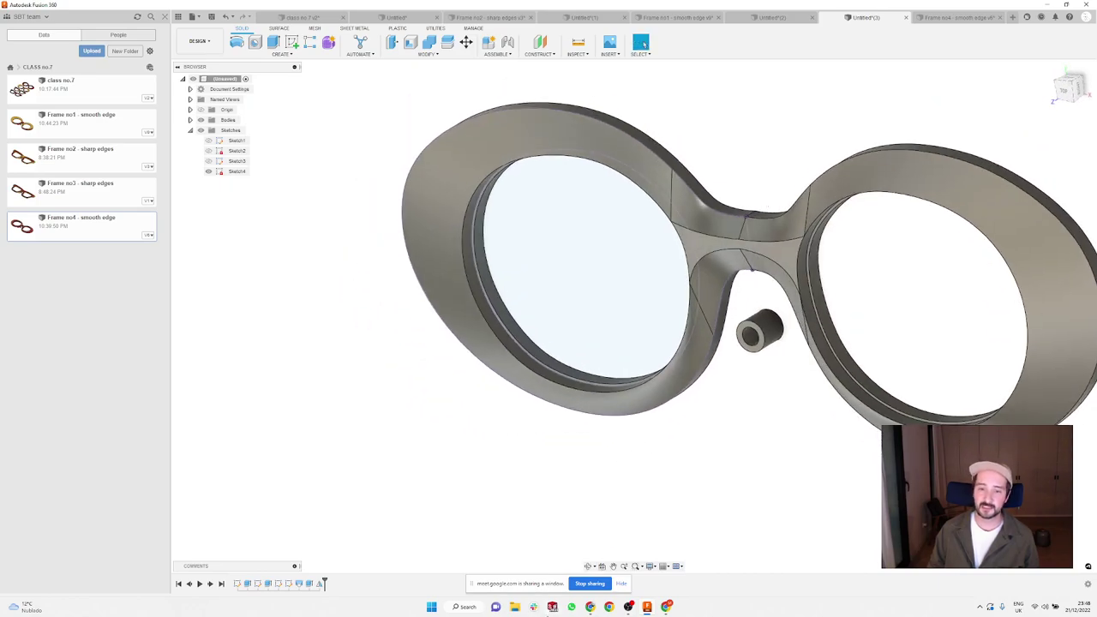
# Step: Set the visual style to Shaded, inspect the glasses, and reopen Sketch4 for editing
pyautogui.click(651, 567)
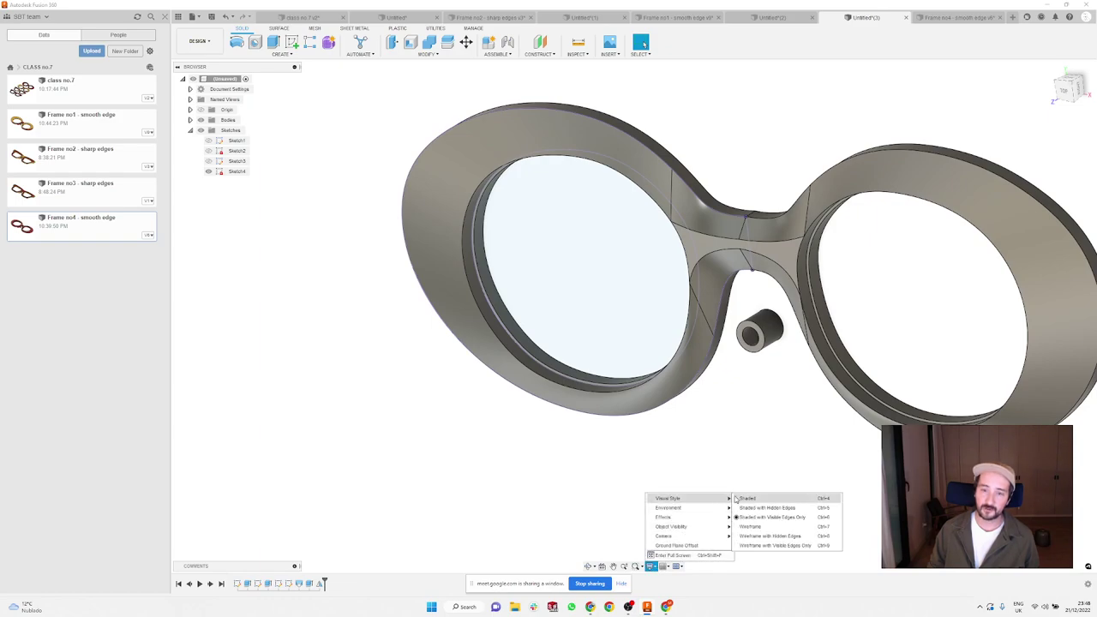
pyautogui.click(741, 499)
pyautogui.moveTo(727, 461)
pyautogui.keyDown('shift'); pyautogui.mouseDown(button='middle')
pyautogui.moveTo(747, 419)
pyautogui.moveTo(739, 445)
pyautogui.moveTo(777, 453)
pyautogui.moveTo(764, 471)
pyautogui.moveTo(764, 460)
pyautogui.moveTo(724, 453)
pyautogui.mouseUp(button='middle'); pyautogui.keyUp('shift')
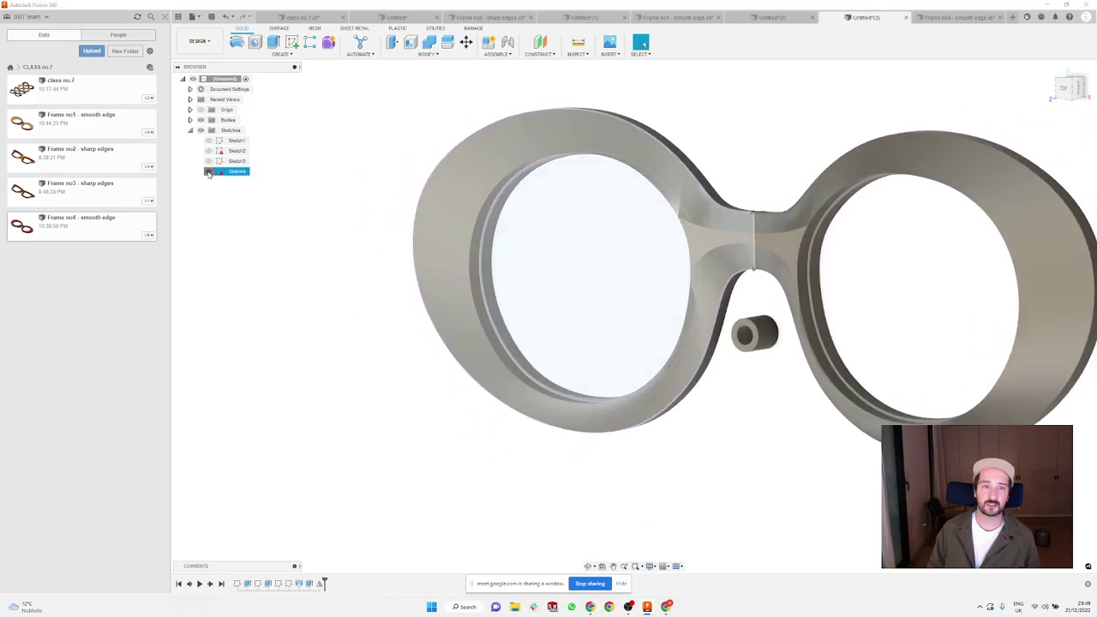
pyautogui.keyDown('shift'); pyautogui.moveTo(703, 214); pyautogui.dragTo(737, 139, button='middle'); pyautogui.keyUp('shift')
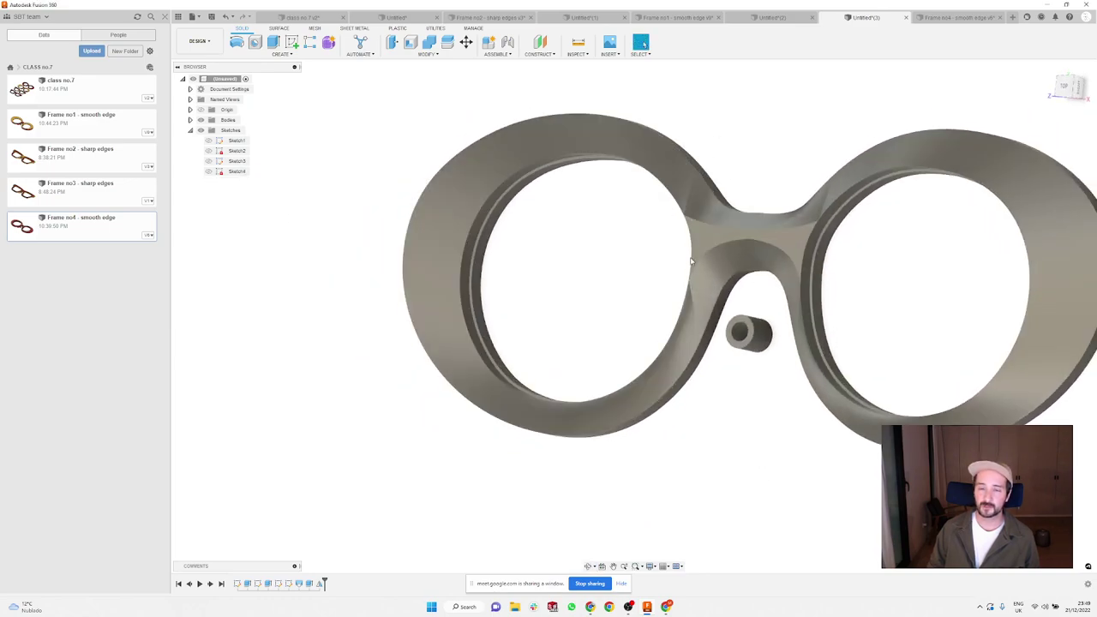
pyautogui.keyDown('shift'); pyautogui.moveTo(665, 96); pyautogui.dragTo(754, 159, button='middle'); pyautogui.keyUp('shift')
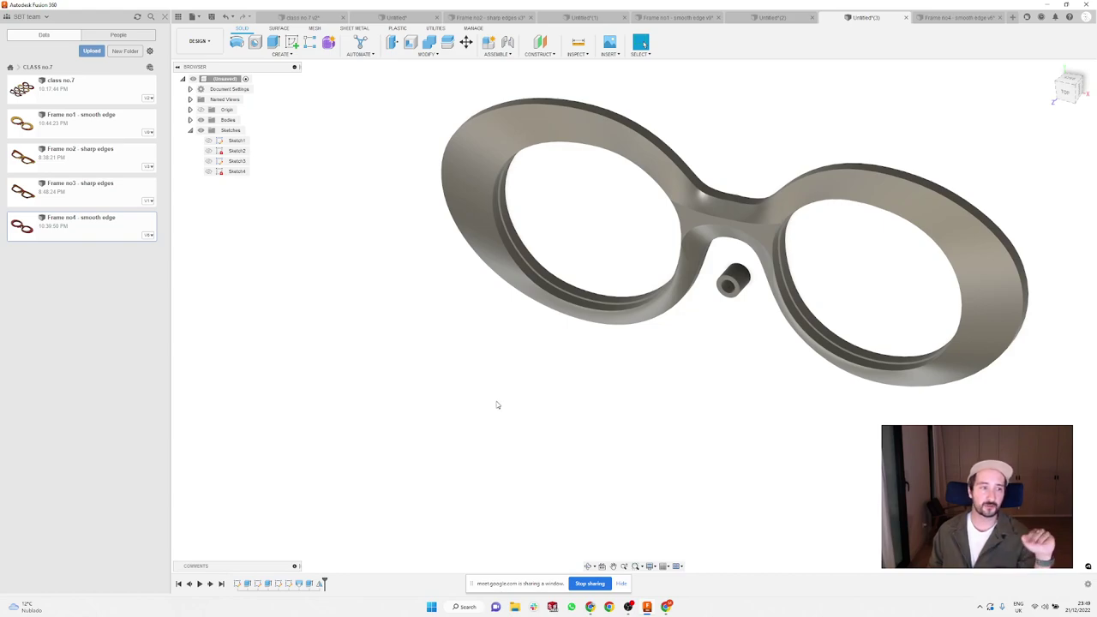
pyautogui.scroll(5, 717, 154)
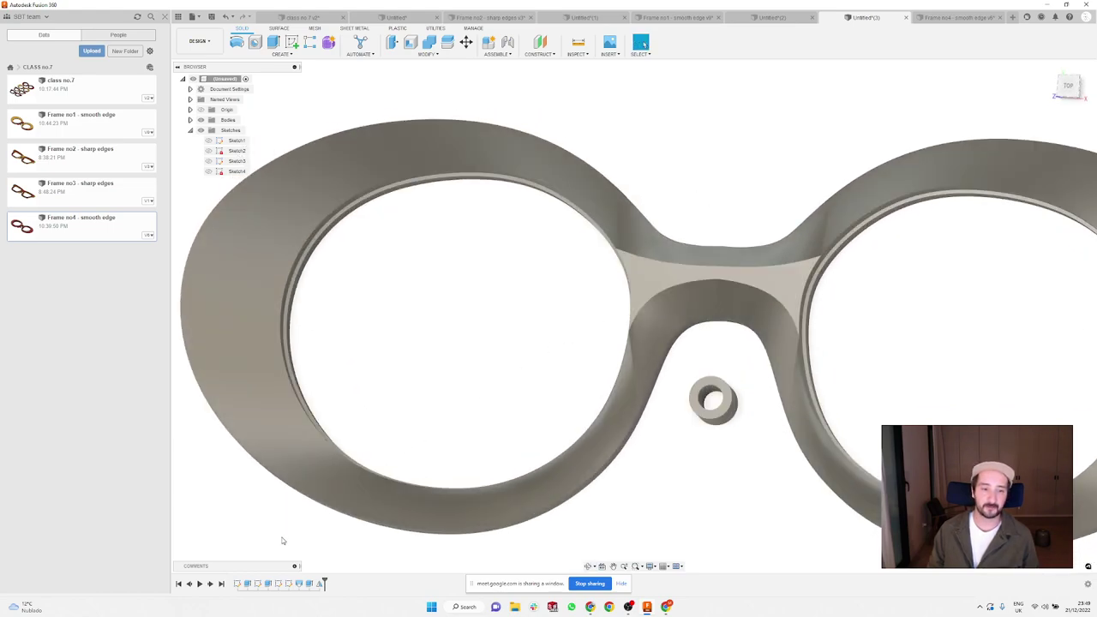
pyautogui.doubleClick(289, 583)
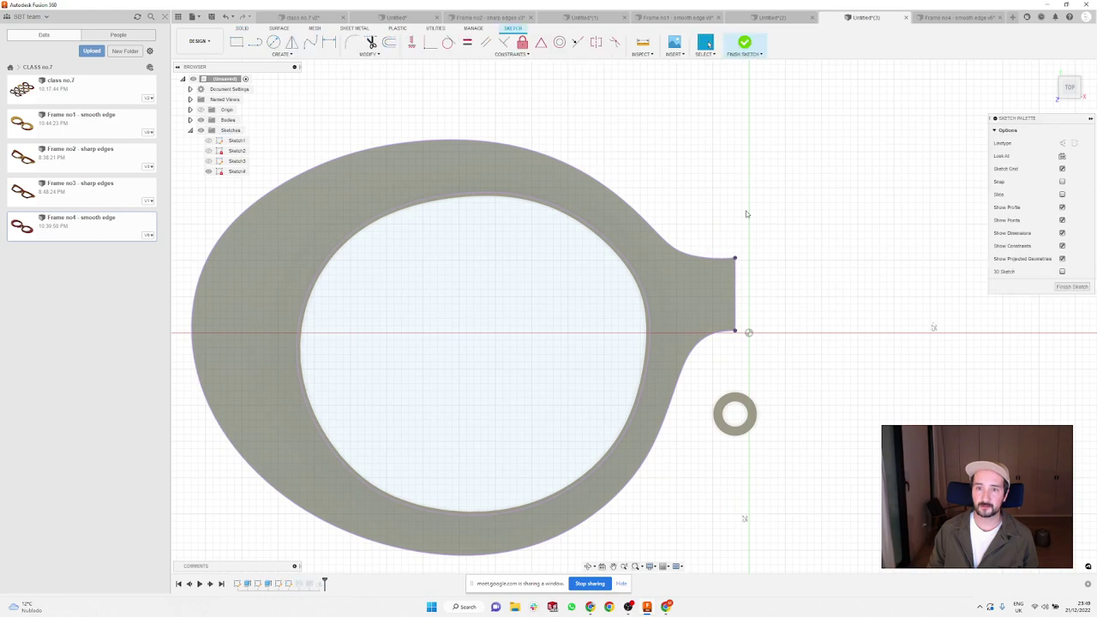
# Step: Switch to editing Sketch3 and slide the upper bridge spline's endpoint higher along the inner rim
pyautogui.scroll(-3, 745, 211)
pyautogui.click(748, 43)
pyautogui.scroll(1, 697, 283)
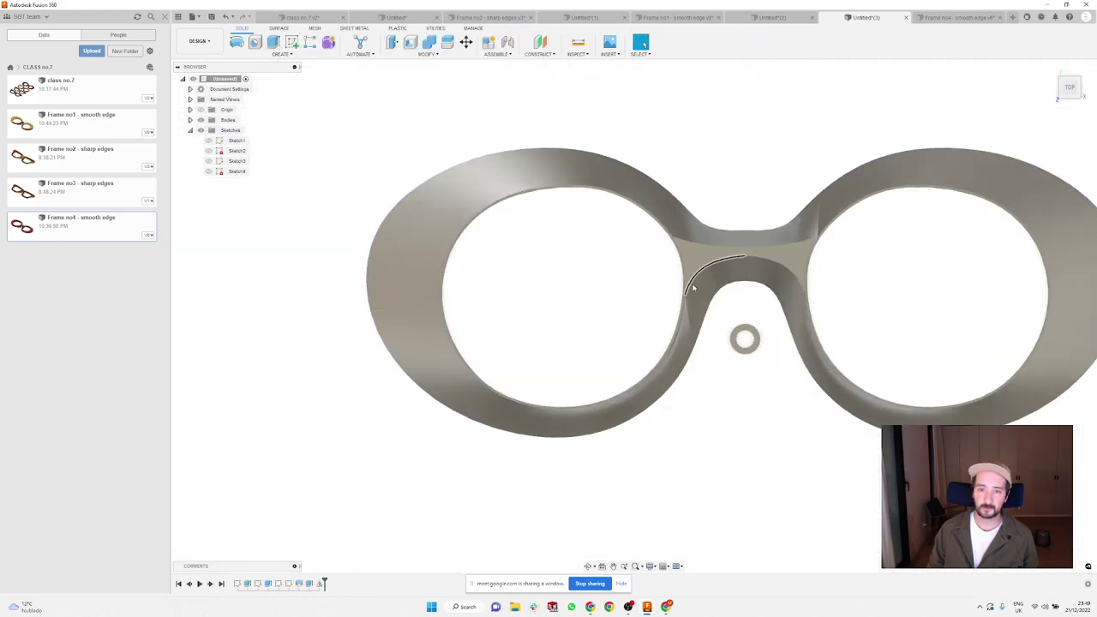
pyautogui.doubleClick(269, 584)
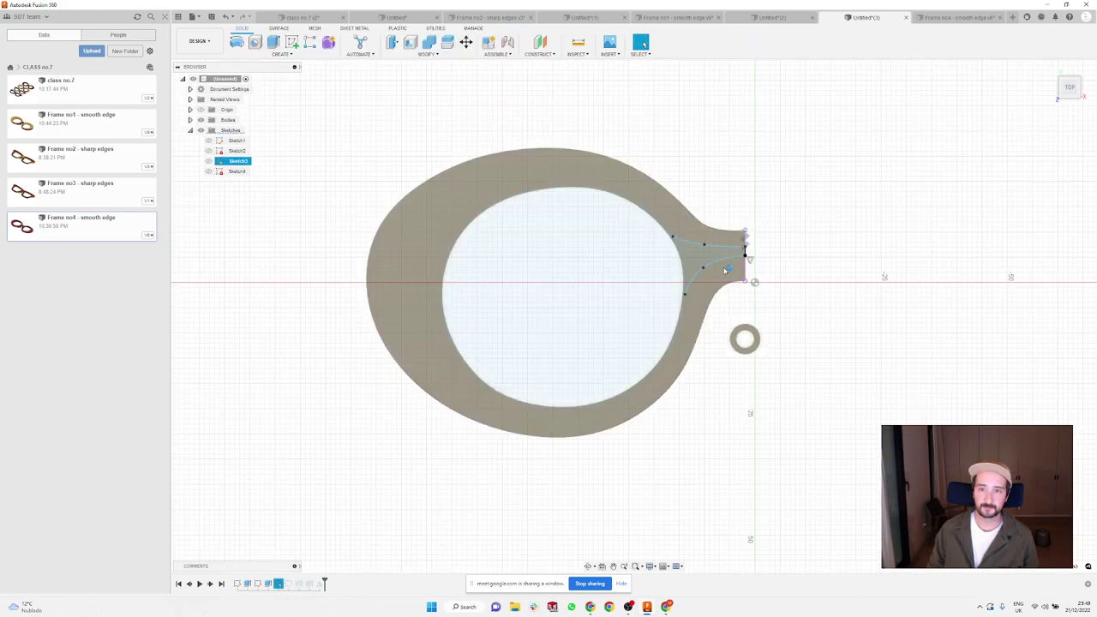
pyautogui.scroll(4, 647, 244)
pyautogui.moveTo(641, 240); pyautogui.dragTo(627, 220)
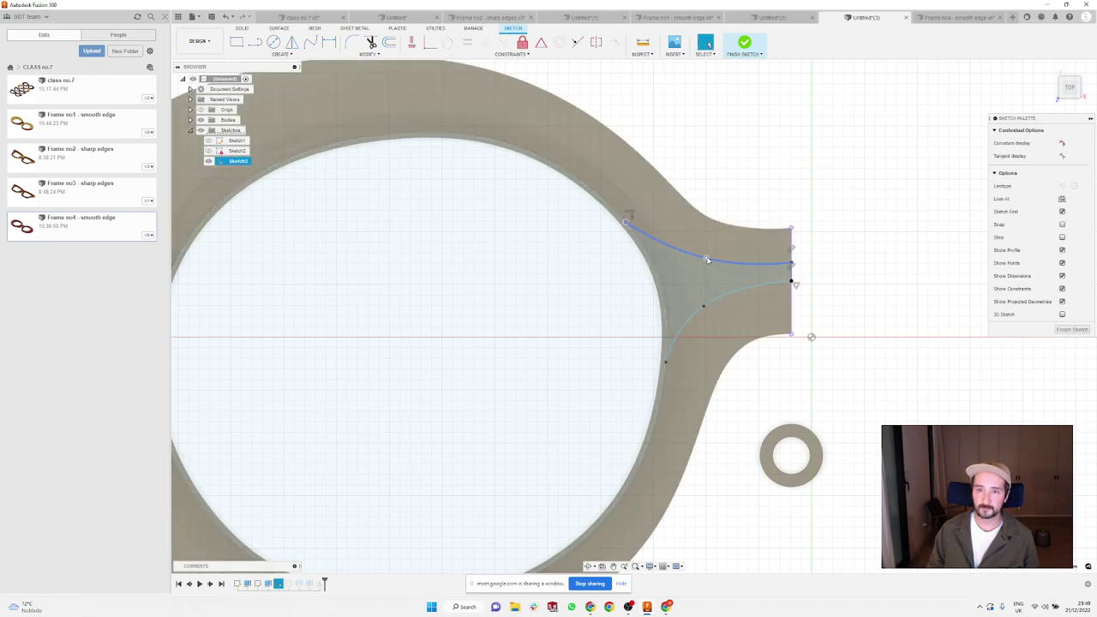
pyautogui.press('Escape')
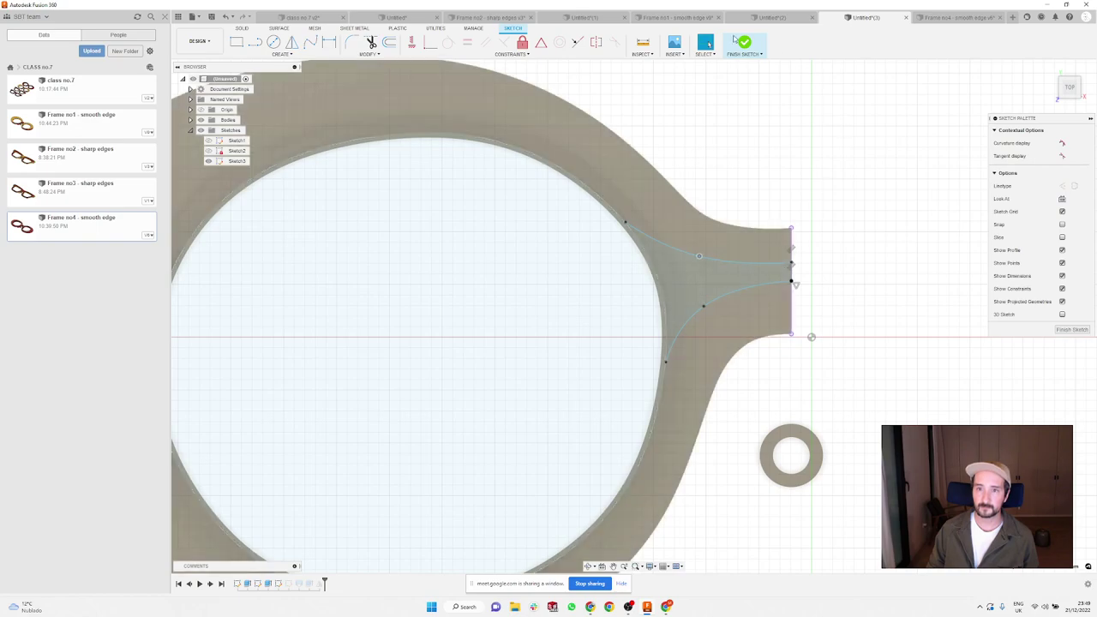
# Step: Finish the bridge sketch and inspect the rebuilt, steeper bridge on the mirrored frame
pyautogui.click(745, 45)
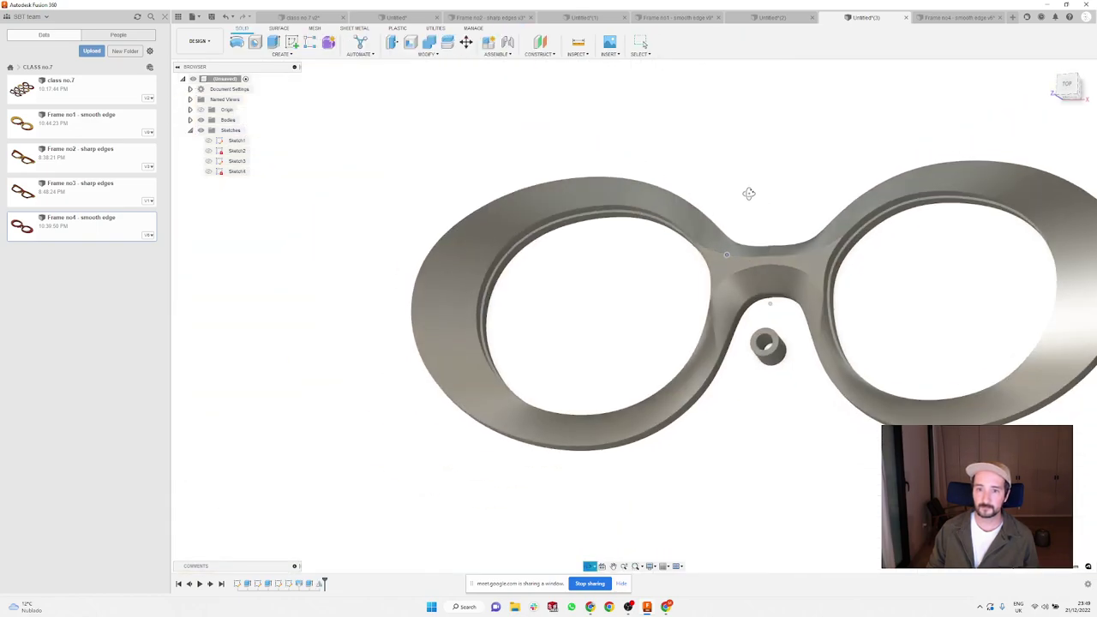
pyautogui.keyDown('shift'); pyautogui.moveTo(746, 191); pyautogui.dragTo(743, 221, button='middle'); pyautogui.keyUp('shift')
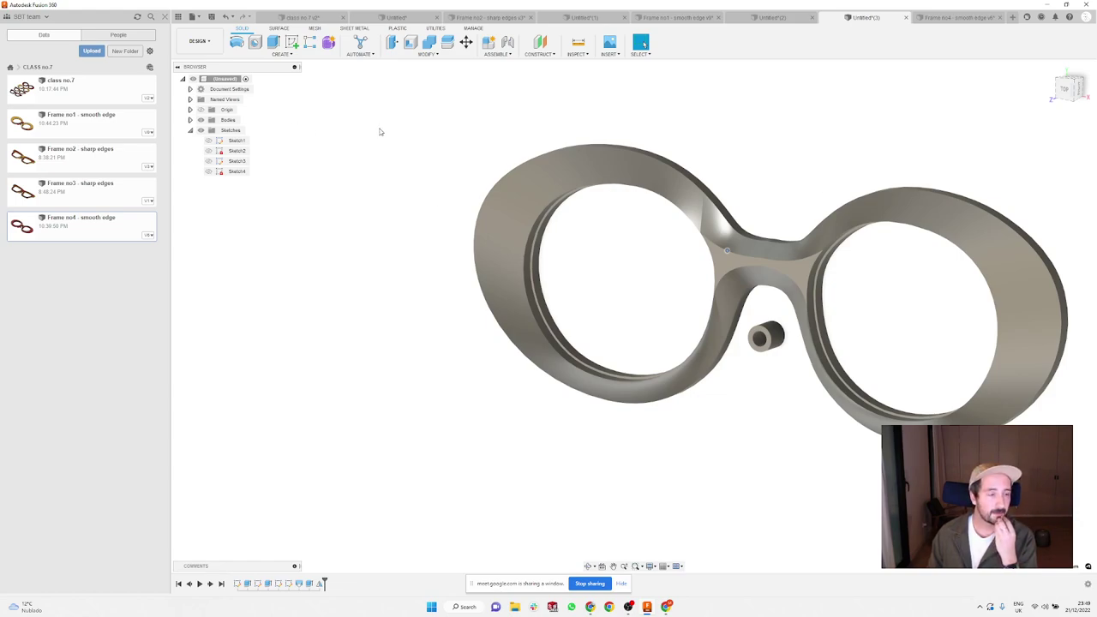
# Step: Switch the Untitled(3) glasses design to the Manufacture workspace
pyautogui.click(198, 41)
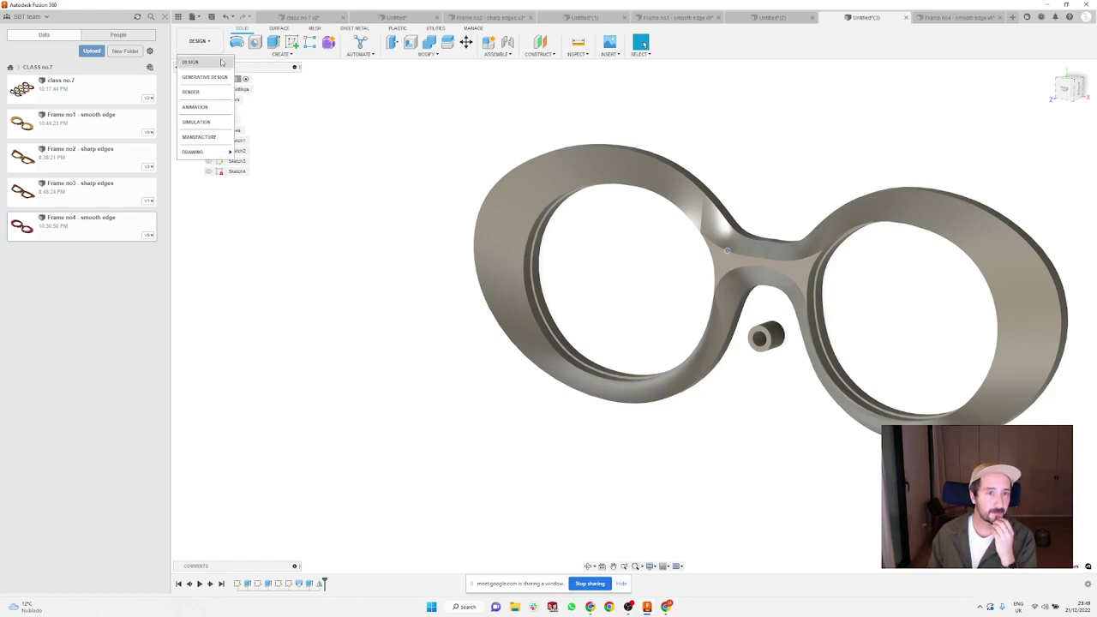
pyautogui.click(199, 137)
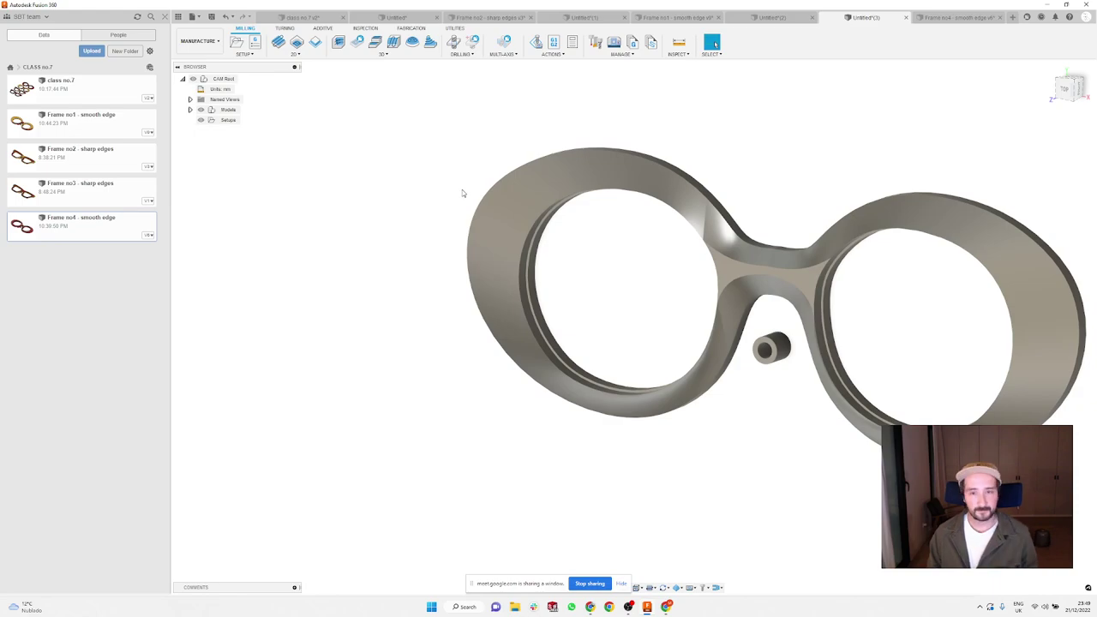
pyautogui.scroll(-1, 462, 193)
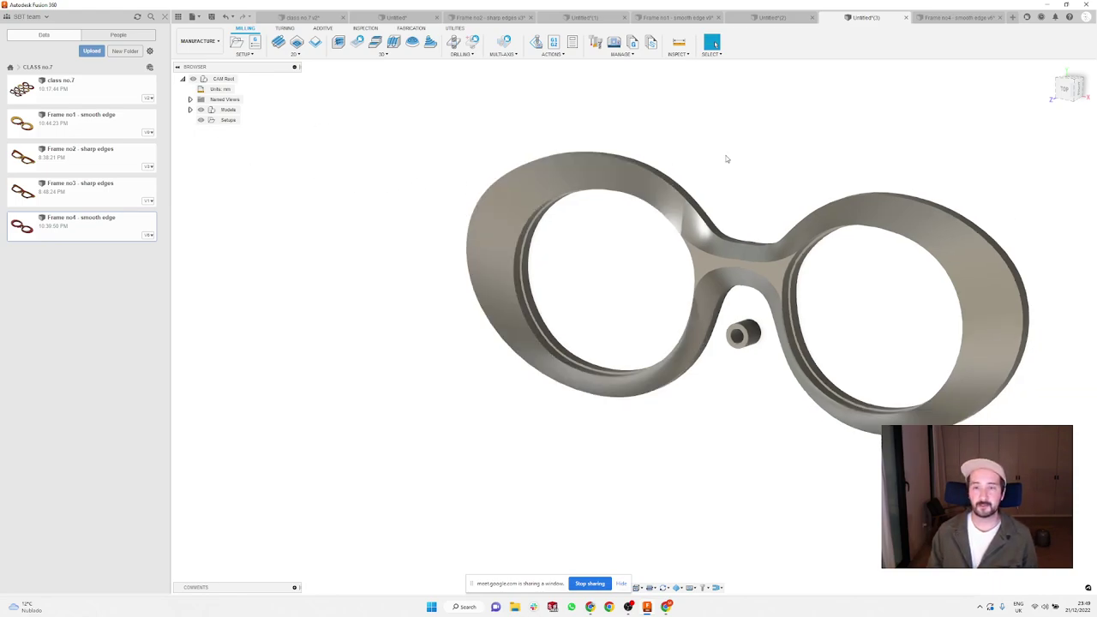
pyautogui.keyDown('shift'); pyautogui.moveTo(725, 157); pyautogui.dragTo(731, 132, button='middle'); pyautogui.keyUp('shift')
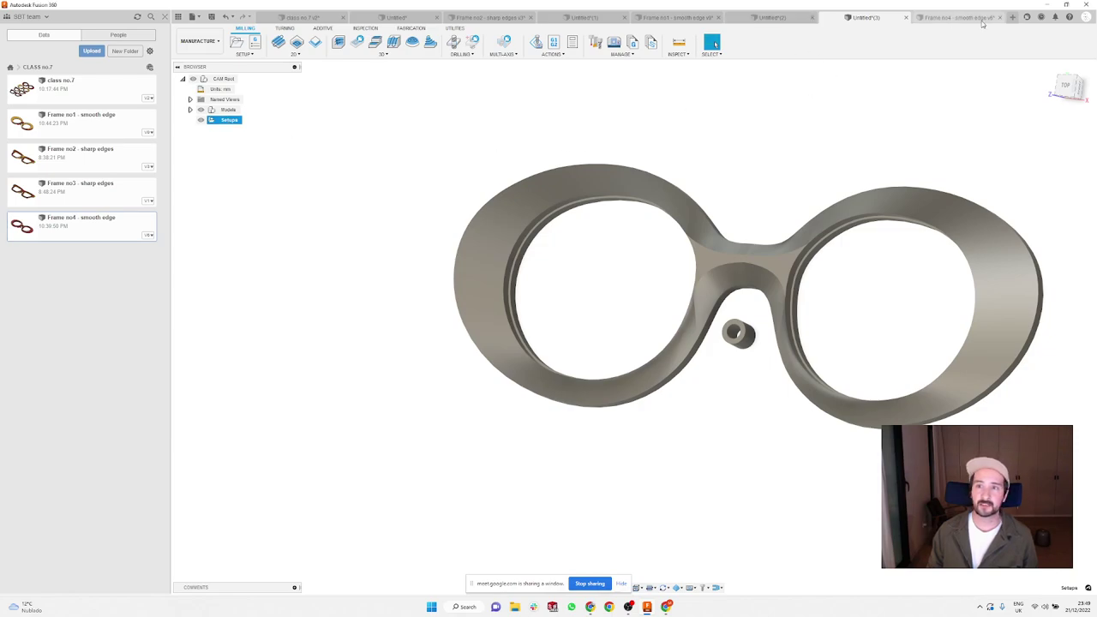
# Step: Check the front and back setups of Untitled(2) in Manufacture, then return to Untitled(3)
pyautogui.click(768, 17)
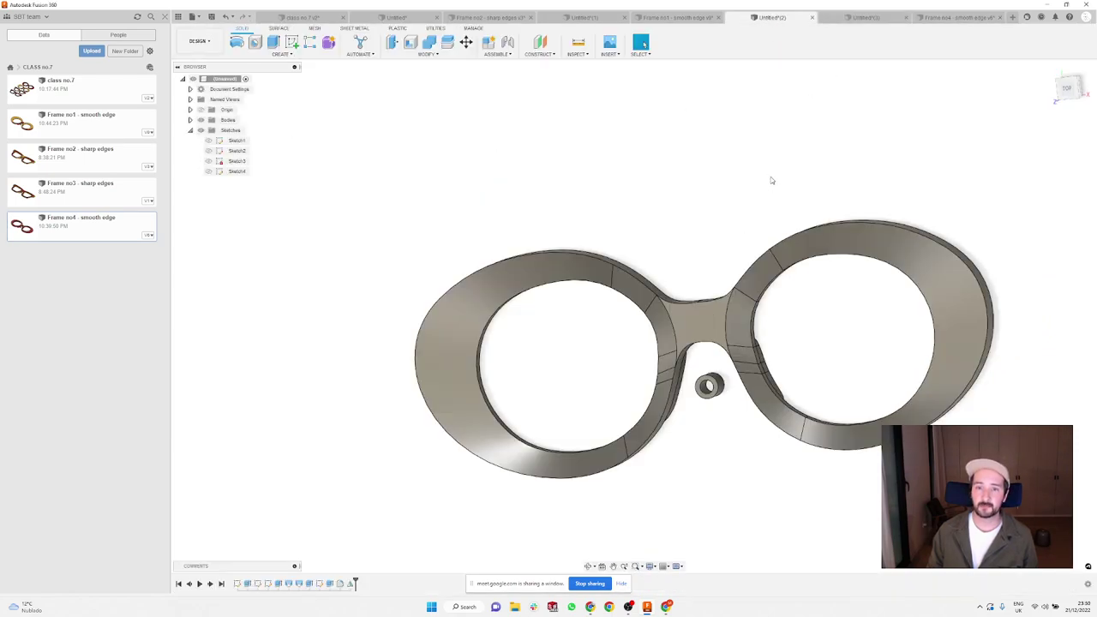
pyautogui.keyDown('shift'); pyautogui.moveTo(771, 180); pyautogui.dragTo(774, 151, button='middle'); pyautogui.keyUp('shift')
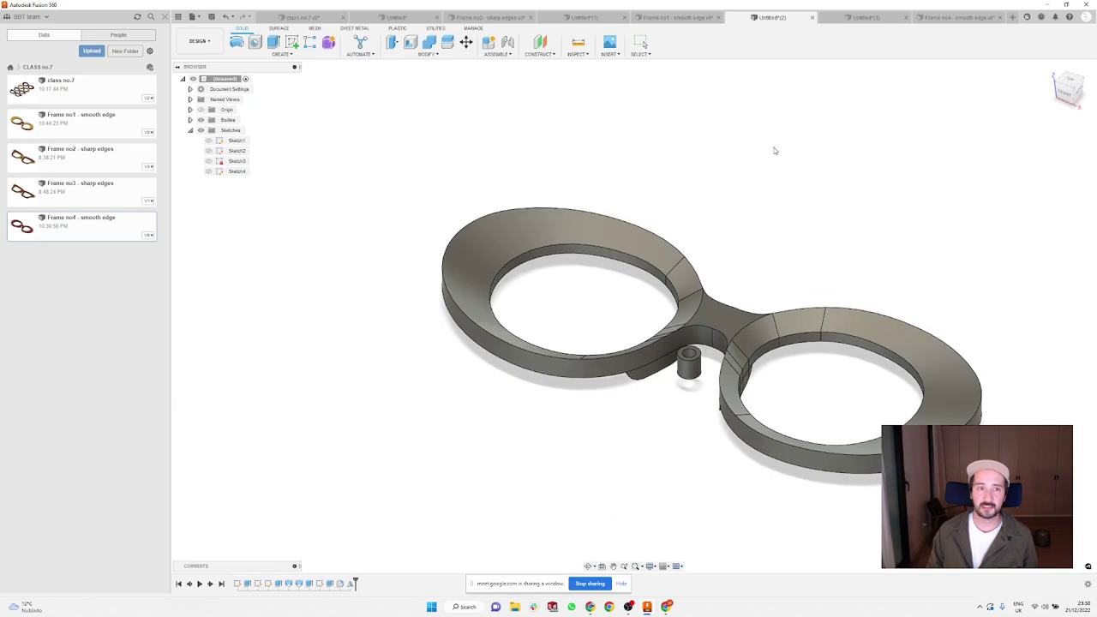
pyautogui.click(197, 41)
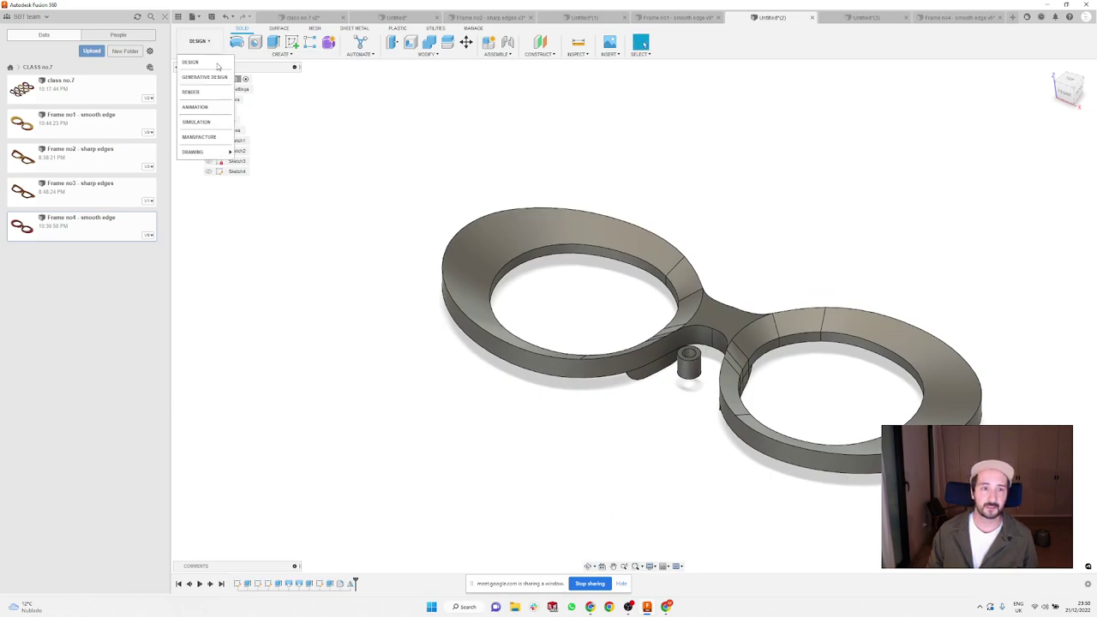
pyautogui.click(199, 137)
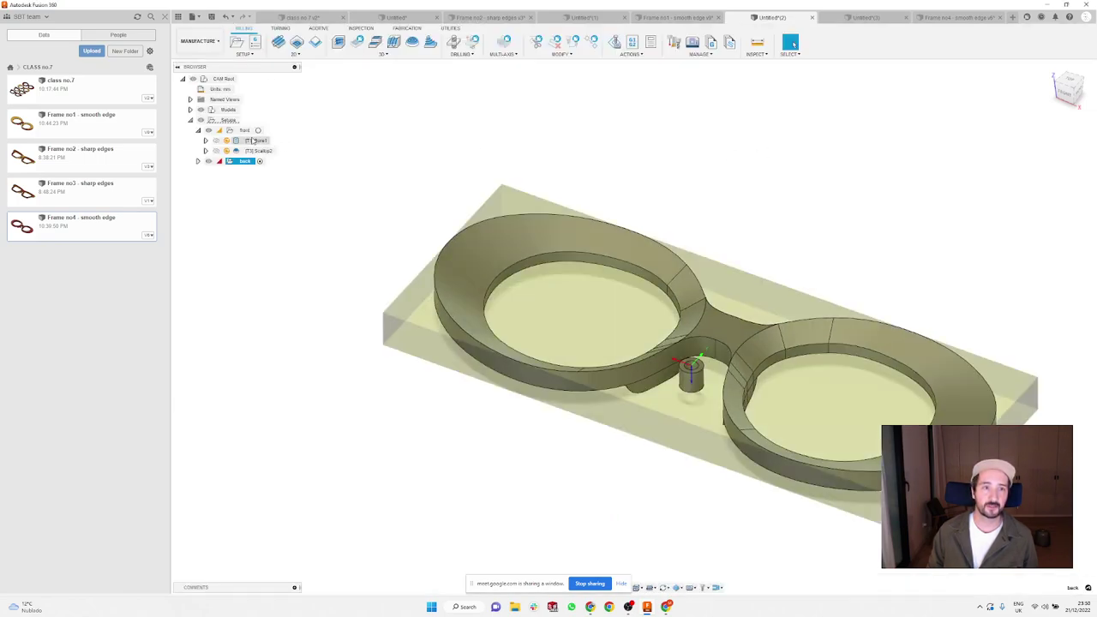
pyautogui.click(245, 131)
pyautogui.keyDown('ctrl'); pyautogui.click(245, 161); pyautogui.keyUp('ctrl')
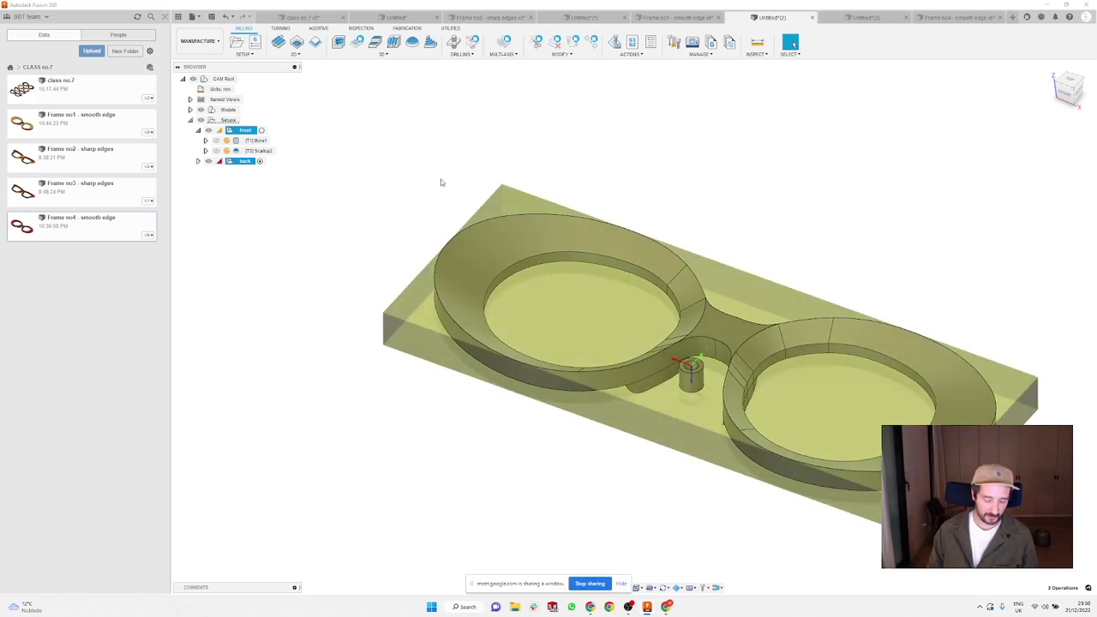
pyautogui.click(943, 19)
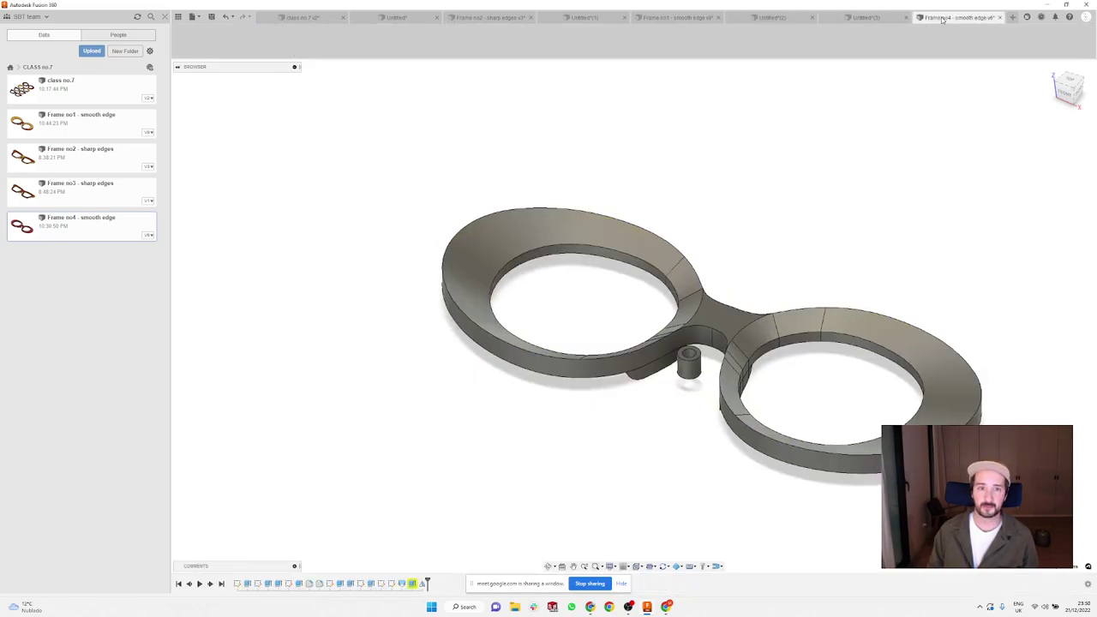
pyautogui.click(894, 19)
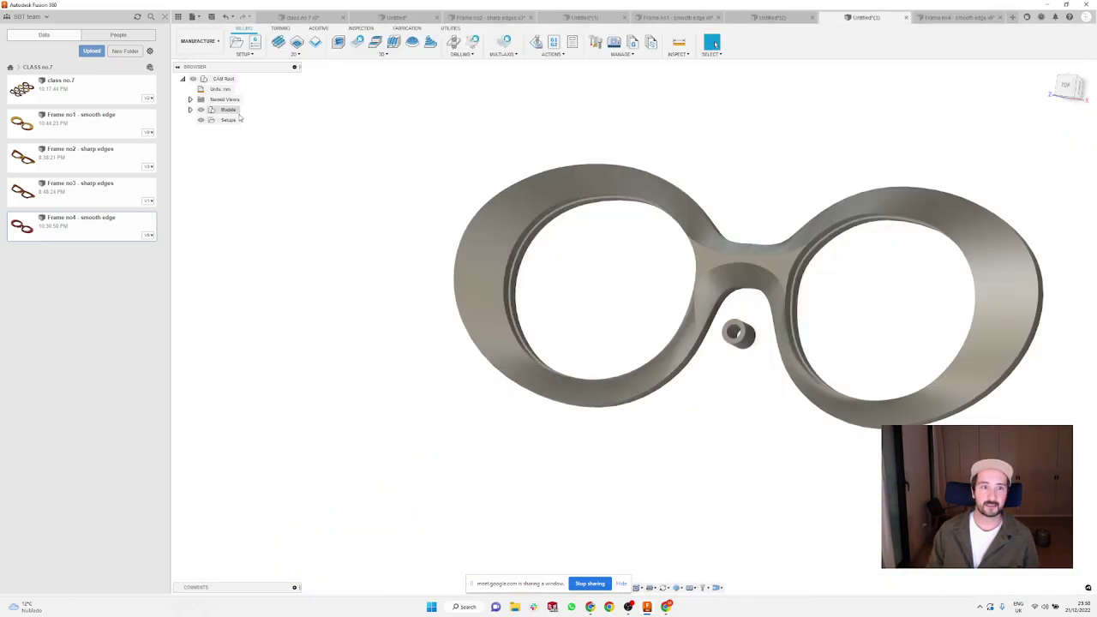
# Step: Edit the front setup so both glasses bodies are its model
pyautogui.click(230, 120)
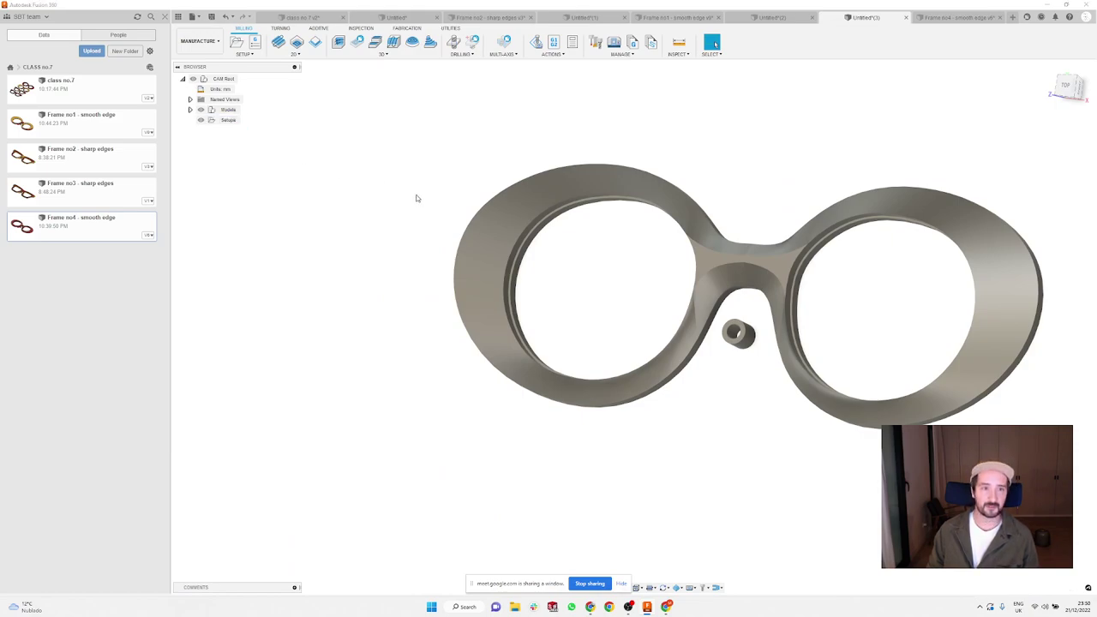
pyautogui.click(190, 120)
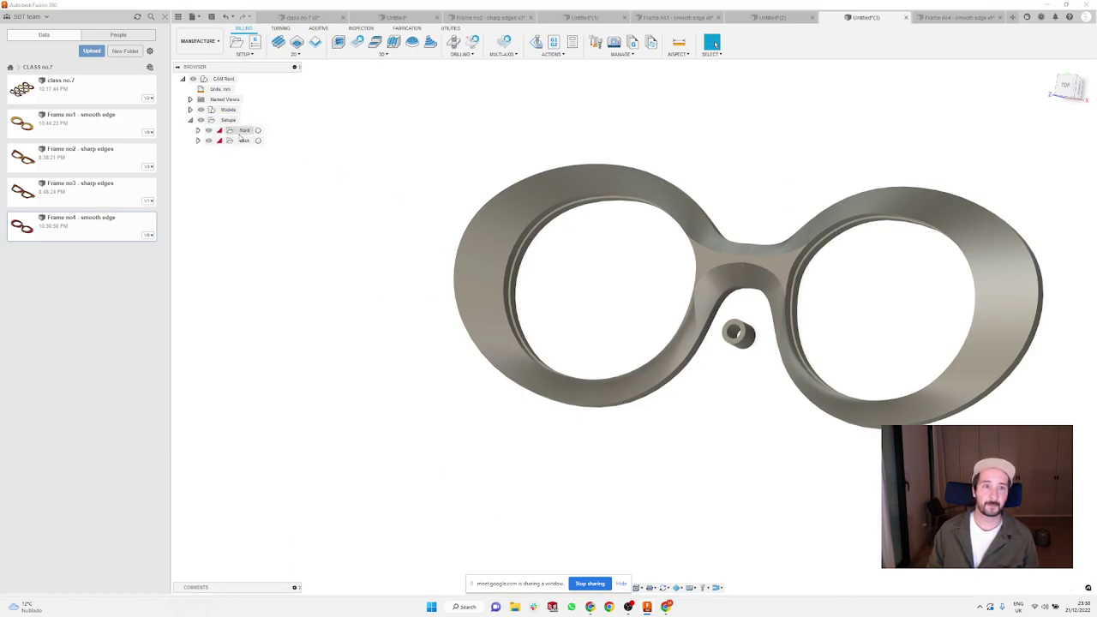
pyautogui.rightClick(244, 132)
pyautogui.click(257, 143)
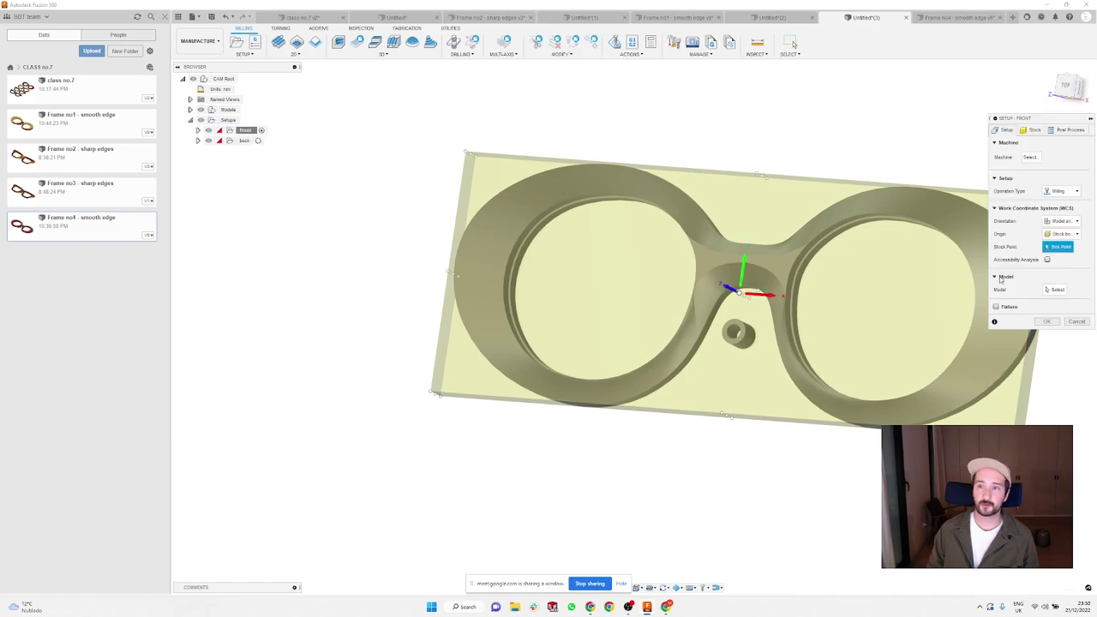
pyautogui.click(1052, 289)
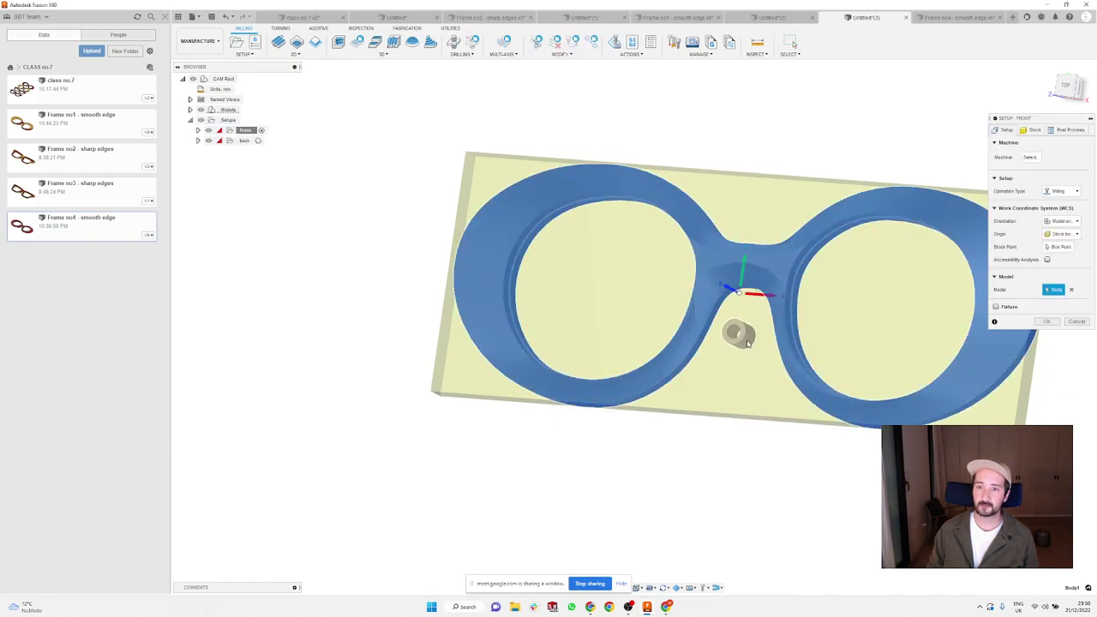
pyautogui.click(1047, 321)
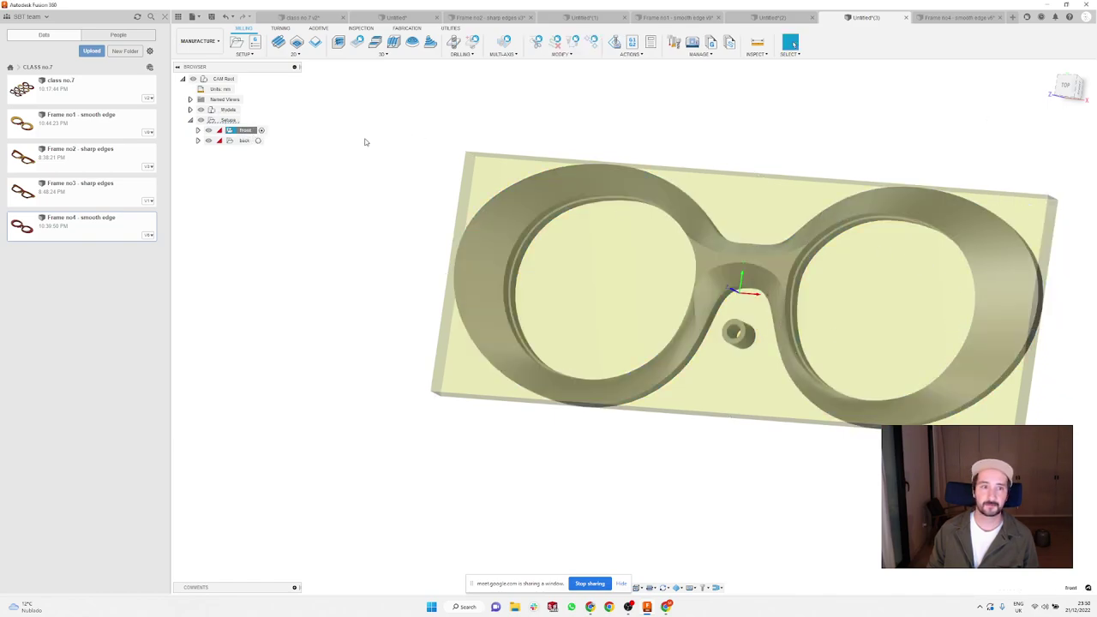
# Step: Open the front setup's Scallop2 finishing operation for editing
pyautogui.click(199, 131)
pyautogui.click(259, 151)
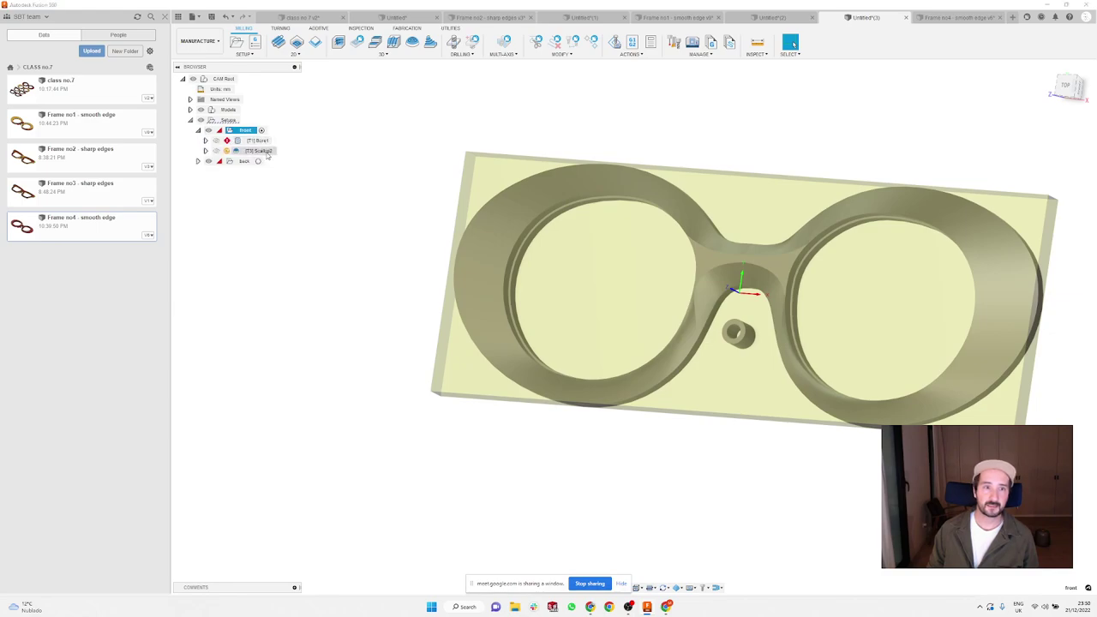
pyautogui.rightClick(266, 153)
pyautogui.click(283, 159)
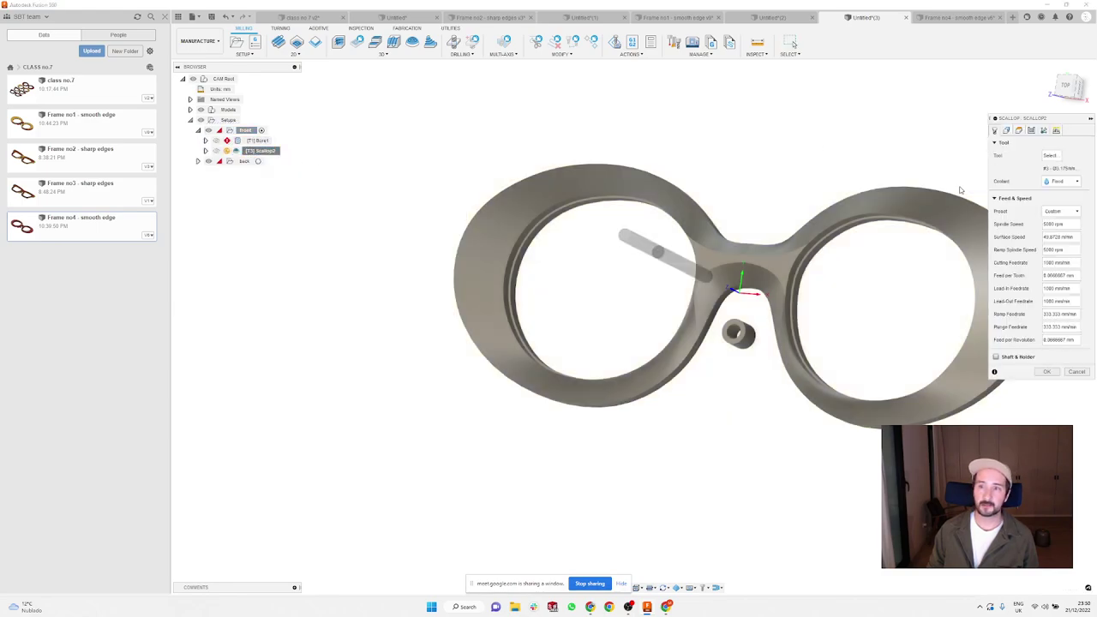
# Step: Restrict Scallop2's machining boundary to the outer rim edge and the left and right lens edges, then regenerate
pyautogui.click(1007, 130)
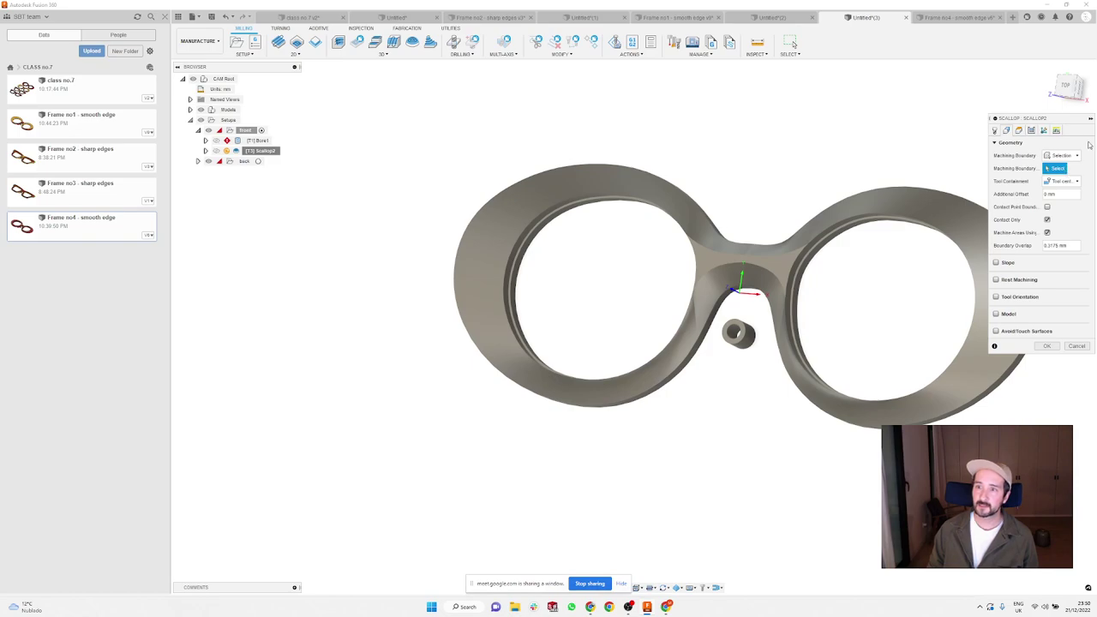
pyautogui.keyDown('shift'); pyautogui.moveTo(686, 177); pyautogui.dragTo(732, 115, button='middle'); pyautogui.keyUp('shift')
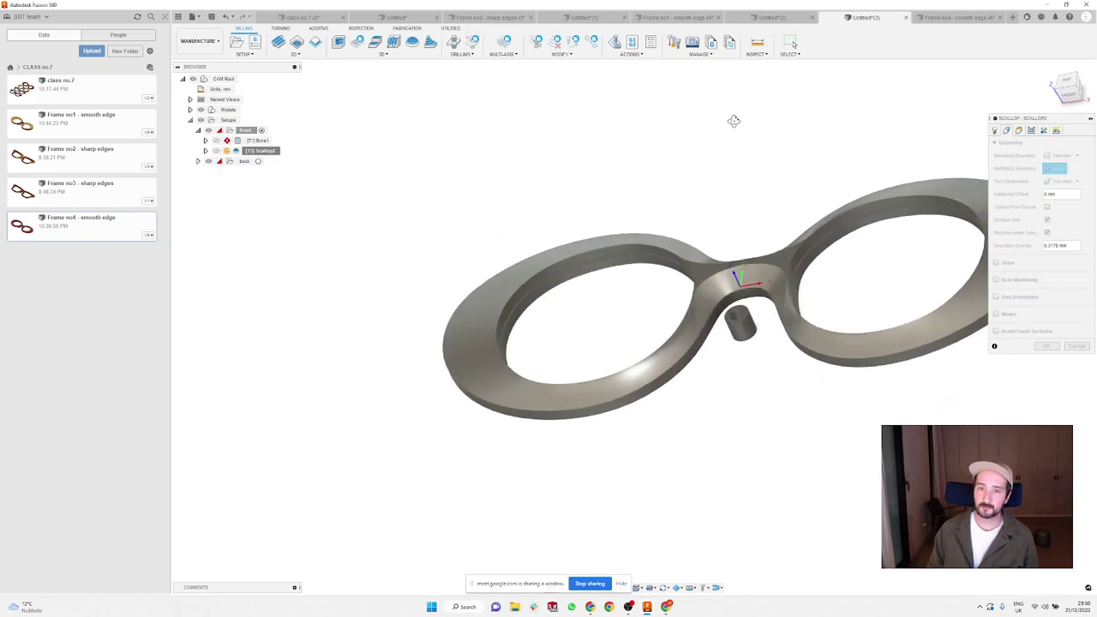
pyautogui.click(714, 295)
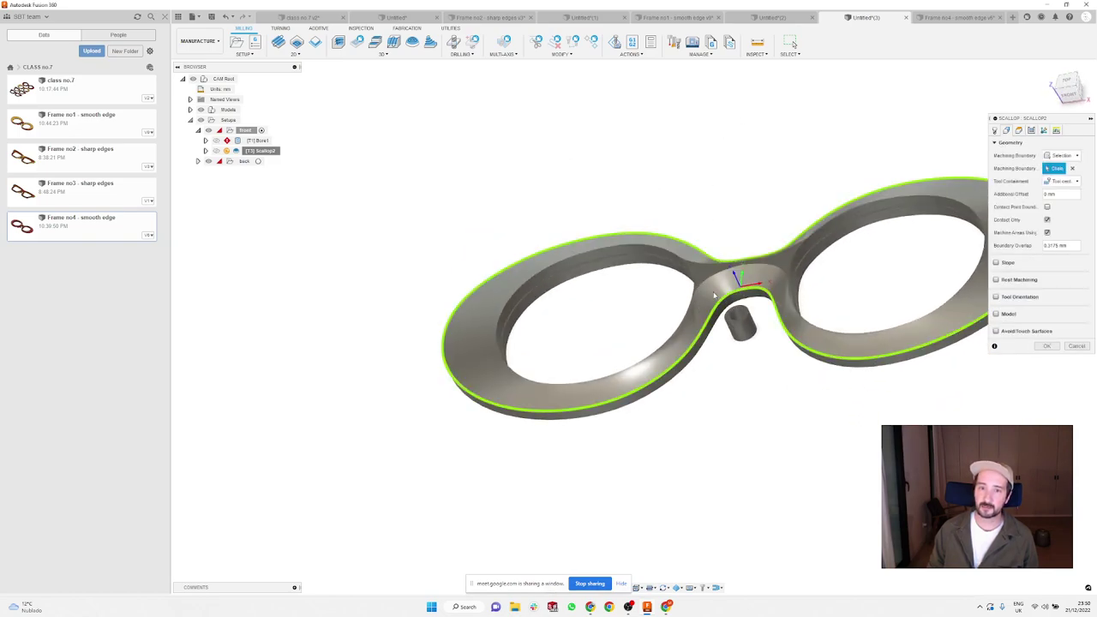
pyautogui.click(606, 252)
pyautogui.click(830, 226)
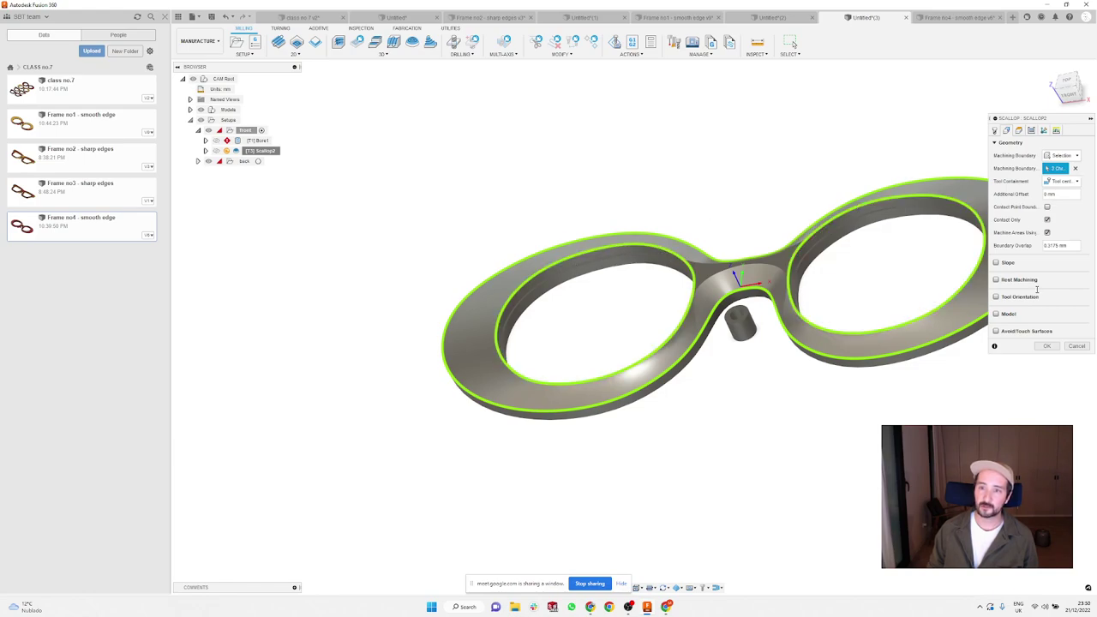
pyautogui.click(1046, 345)
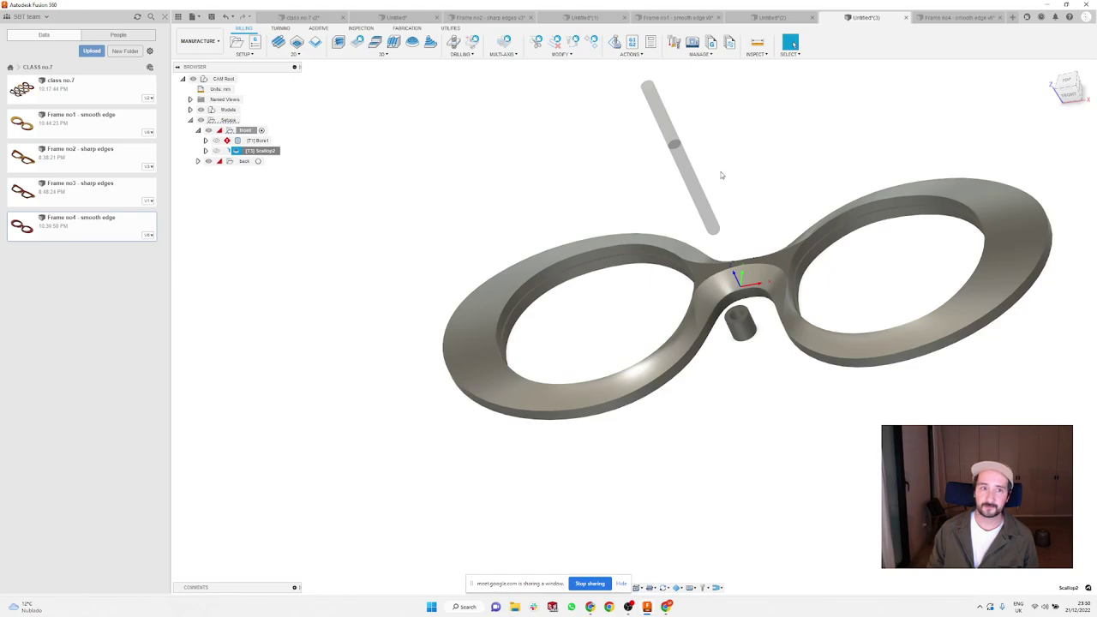
pyautogui.moveTo(775, 119)
pyautogui.keyDown('shift'); pyautogui.mouseDown(button='middle')
pyautogui.moveTo(777, 179)
pyautogui.moveTo(785, 112)
pyautogui.mouseUp(button='middle'); pyautogui.keyUp('shift')
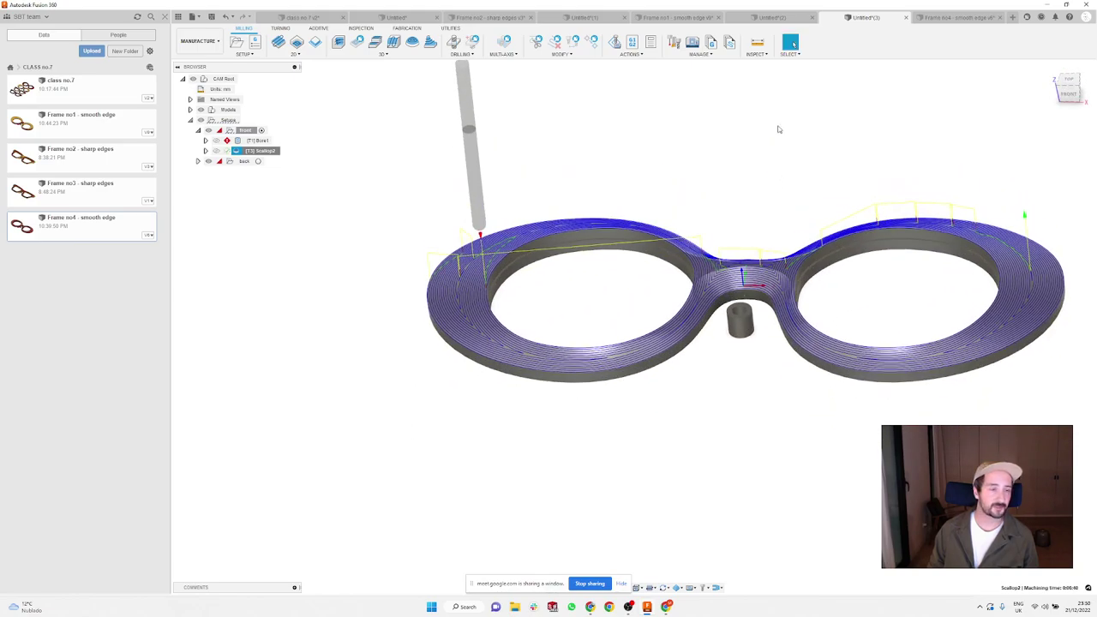
pyautogui.moveTo(752, 148)
pyautogui.keyDown('shift'); pyautogui.mouseDown(button='middle')
pyautogui.moveTo(793, 45)
pyautogui.moveTo(722, 172)
pyautogui.moveTo(757, 160)
pyautogui.mouseUp(button='middle'); pyautogui.keyUp('shift')
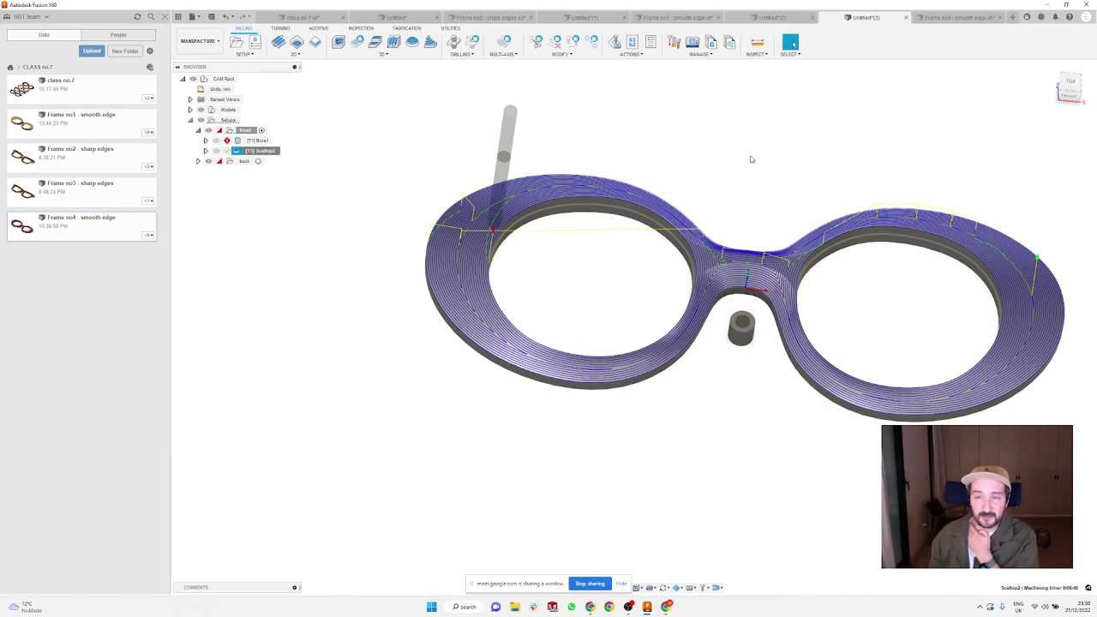
pyautogui.moveTo(751, 160); pyautogui.dragTo(707, 209, button='middle')
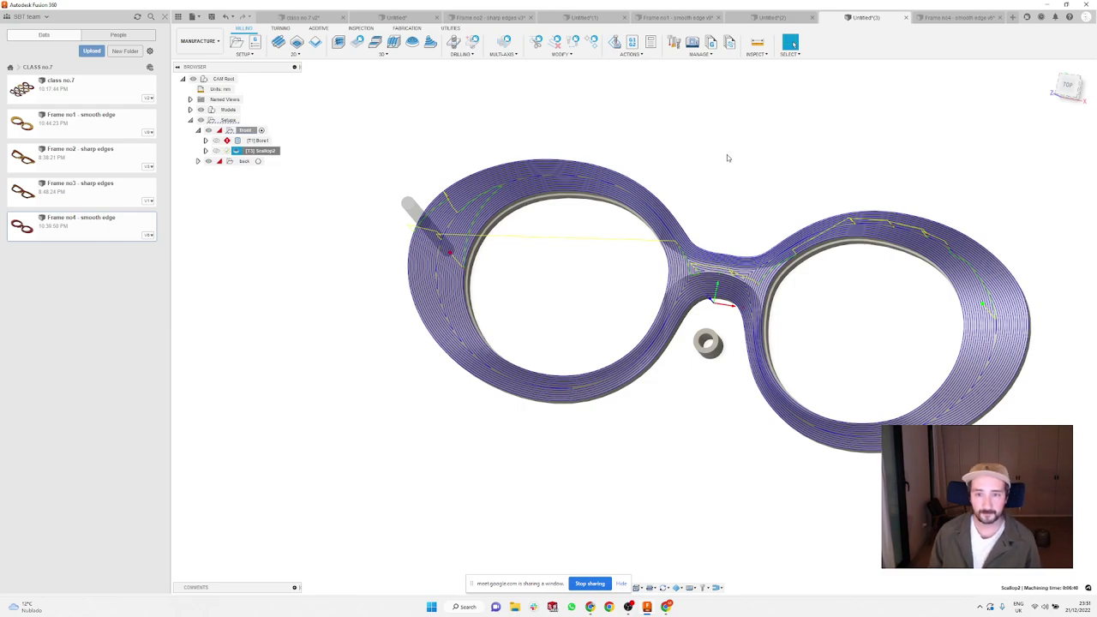
pyautogui.keyDown('shift'); pyautogui.moveTo(725, 157); pyautogui.dragTo(747, 136, button='middle'); pyautogui.keyUp('shift')
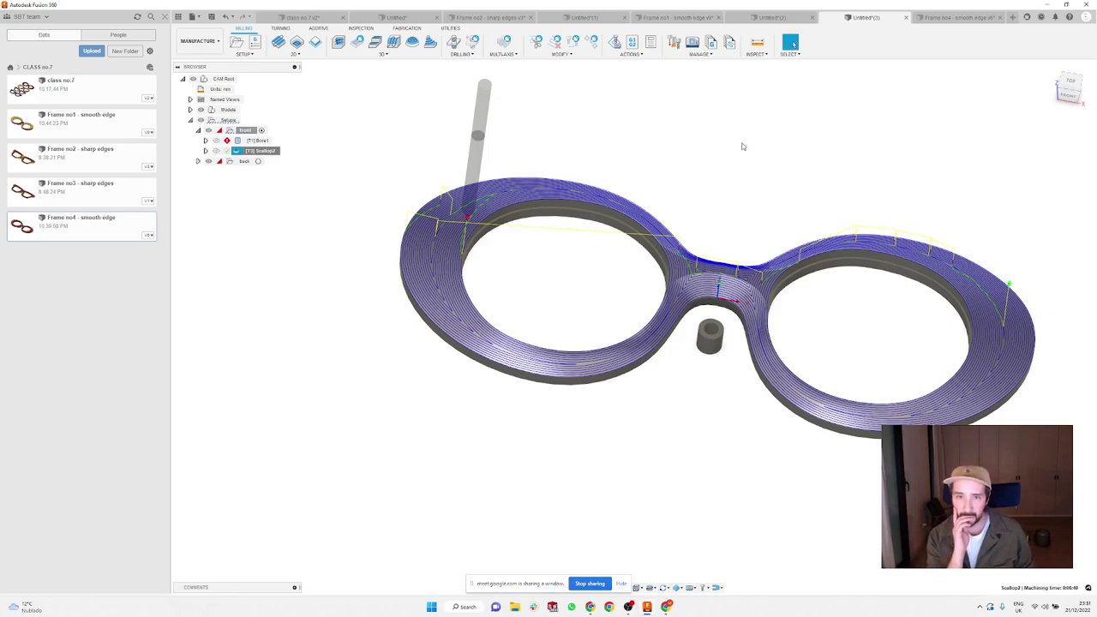
pyautogui.click(748, 141)
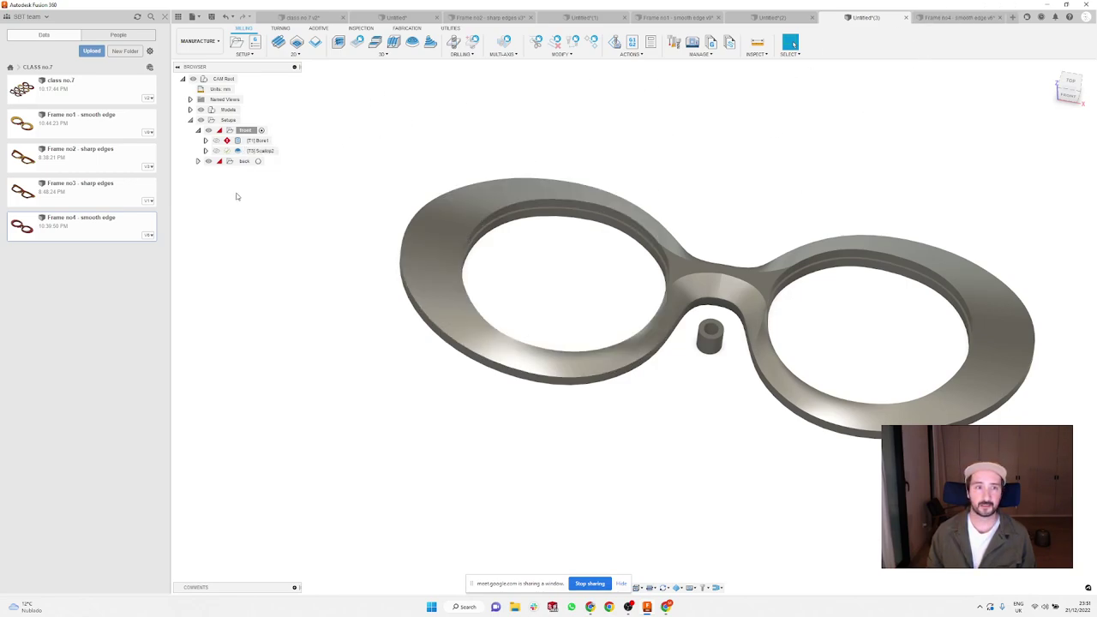
# Step: Switch to the Design workspace and reorient the glasses view
pyautogui.click(199, 41)
pyautogui.click(206, 72)
pyautogui.moveTo(686, 214)
pyautogui.keyDown('shift'); pyautogui.mouseDown(button='middle')
pyautogui.moveTo(685, 160)
pyautogui.moveTo(711, 171)
pyautogui.moveTo(705, 206)
pyautogui.mouseUp(button='middle'); pyautogui.keyUp('shift')
pyautogui.scroll(3, 623, 221)
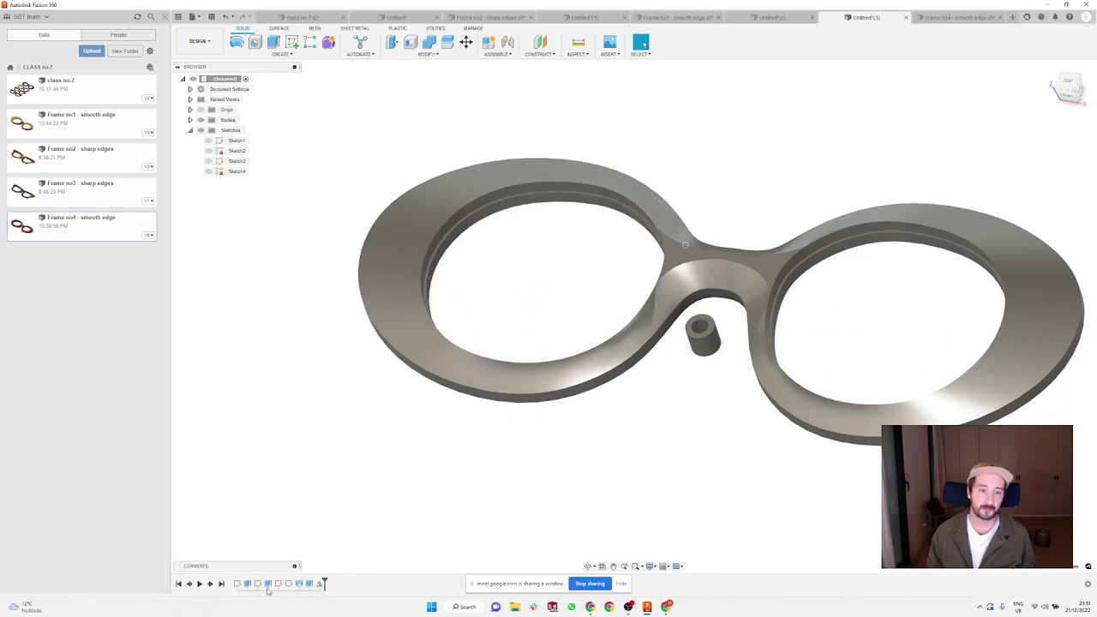
# Step: Delete the later timeline features, then undo the deletion to restore the glasses
pyautogui.moveTo(267, 586); pyautogui.dragTo(322, 586)
pyautogui.rightClick(322, 586)
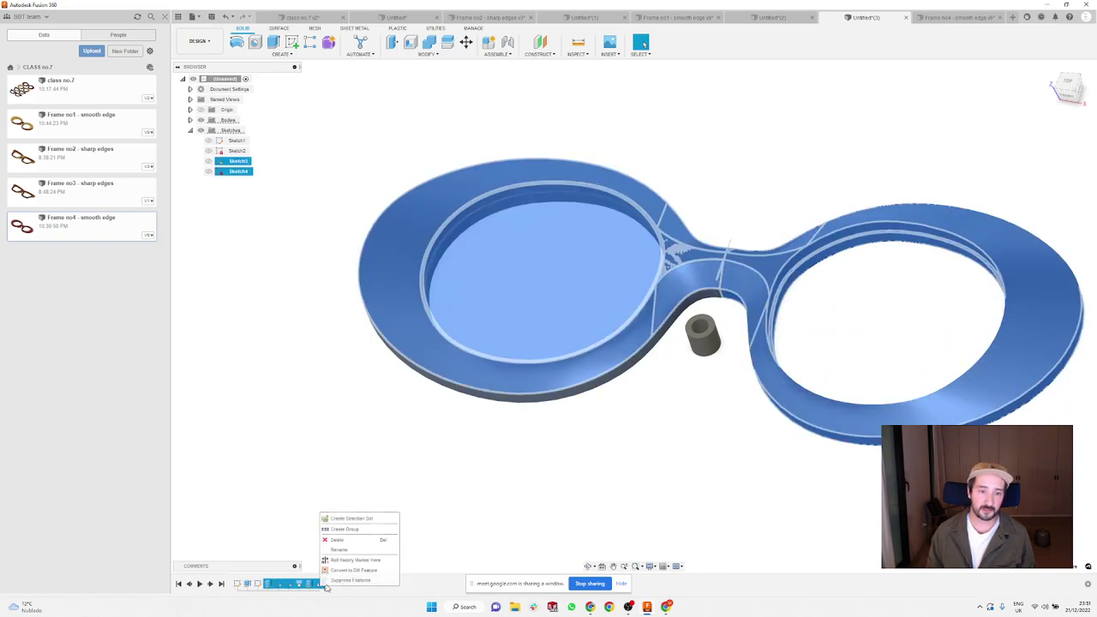
pyautogui.click(339, 540)
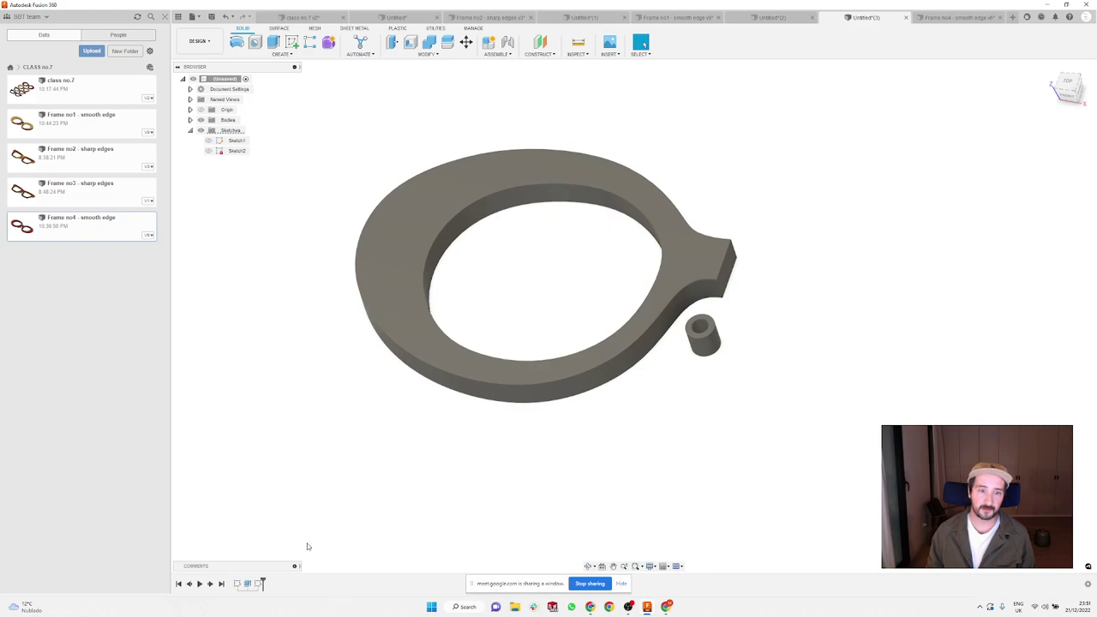
pyautogui.hotkey('ctrl', 'z')
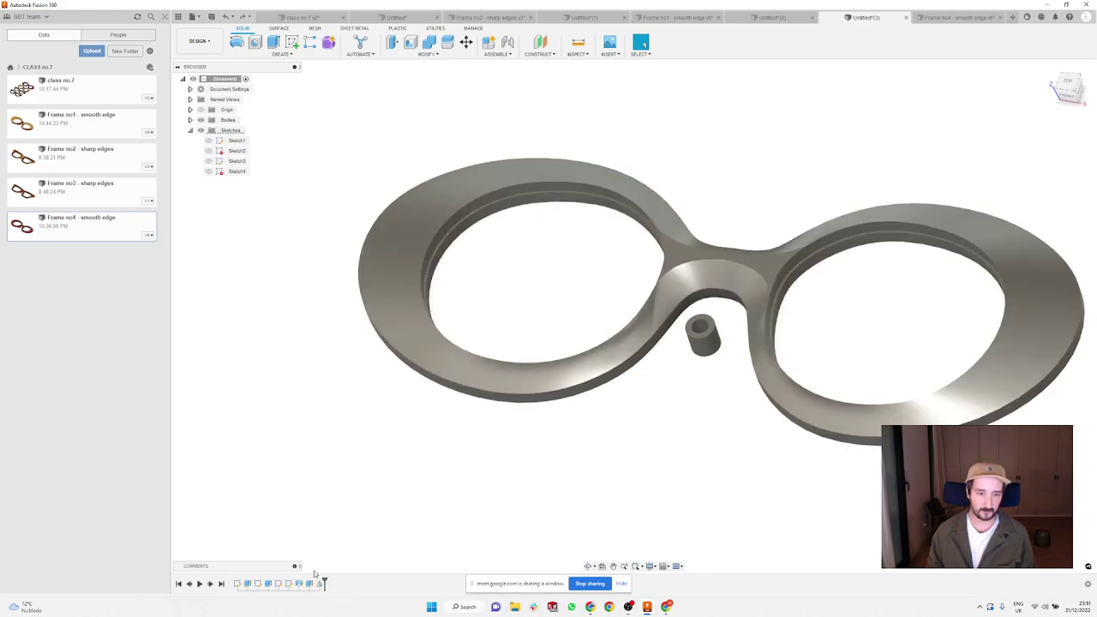
# Step: Select Sketch3 through the last timeline feature and delete them, leaving one lens rim
pyautogui.click(279, 585)
pyautogui.keyDown('shift'); pyautogui.click(321, 584); pyautogui.keyUp('shift')
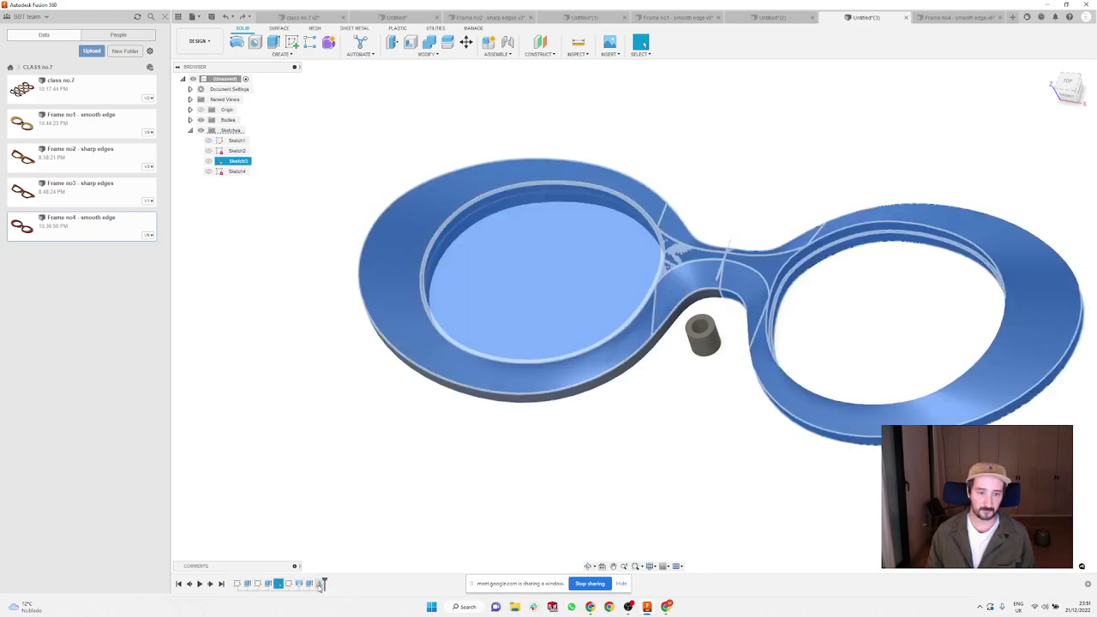
pyautogui.rightClick(318, 585)
pyautogui.click(343, 539)
# Step: Set the visual style to Shaded with Visible Edges Only
pyautogui.keyDown('shift'); pyautogui.moveTo(548, 481); pyautogui.dragTo(566, 423, button='middle'); pyautogui.keyUp('shift')
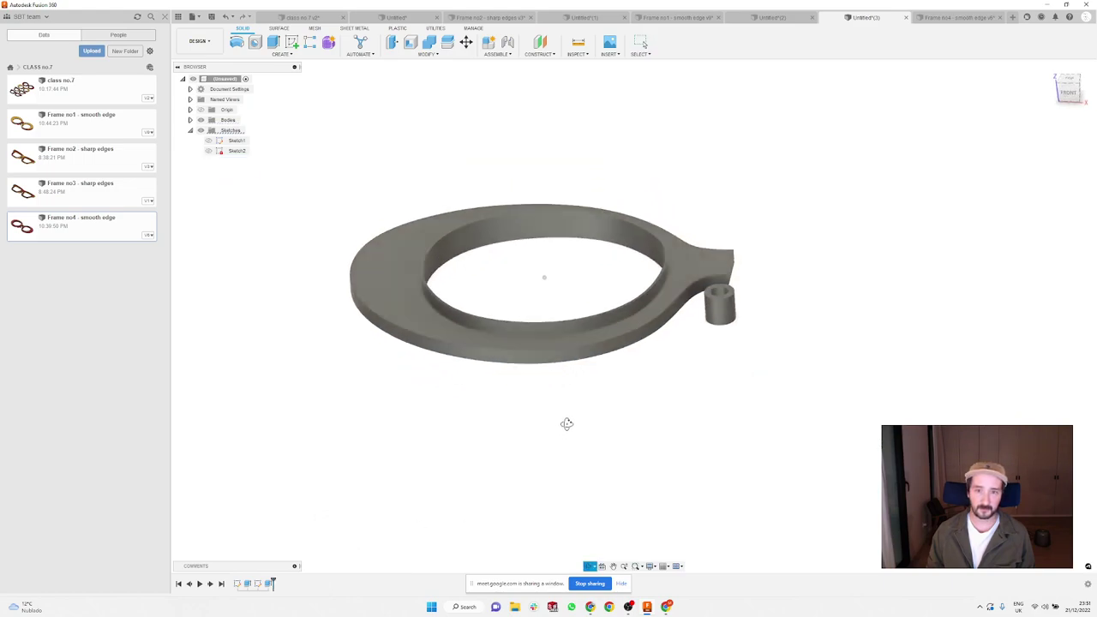
pyautogui.click(652, 567)
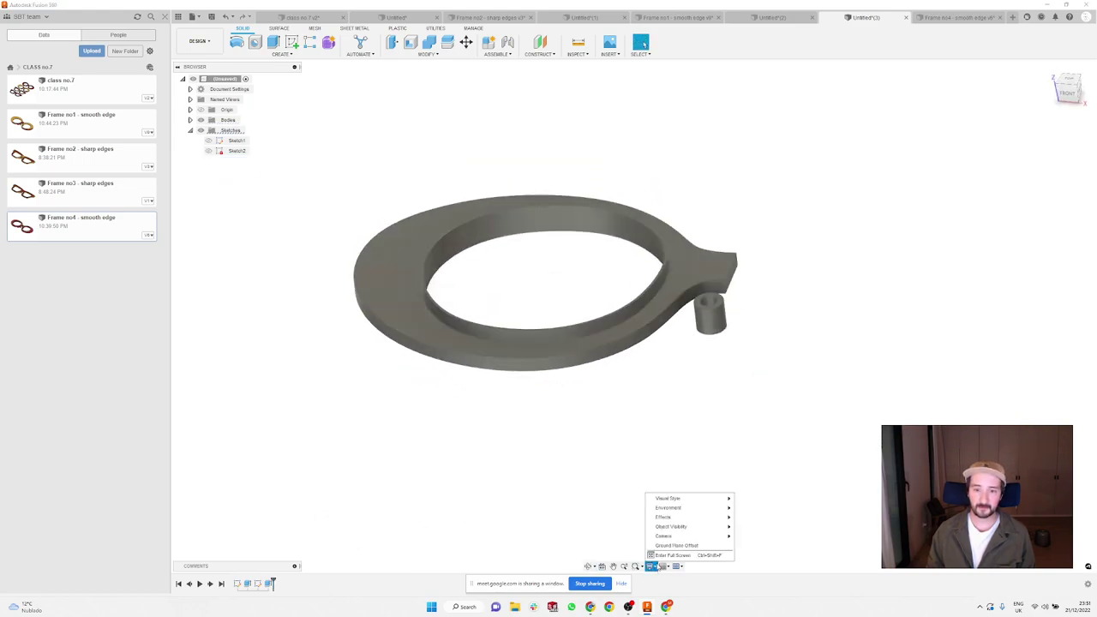
pyautogui.moveTo(694, 499)
pyautogui.click(770, 508)
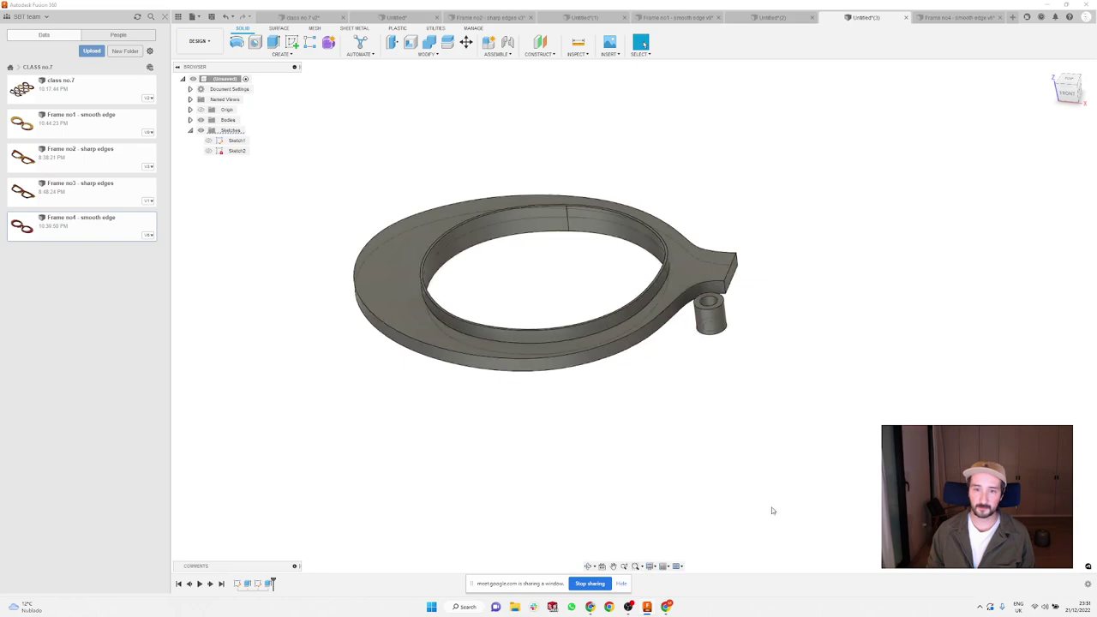
pyautogui.click(652, 567)
pyautogui.moveTo(722, 500)
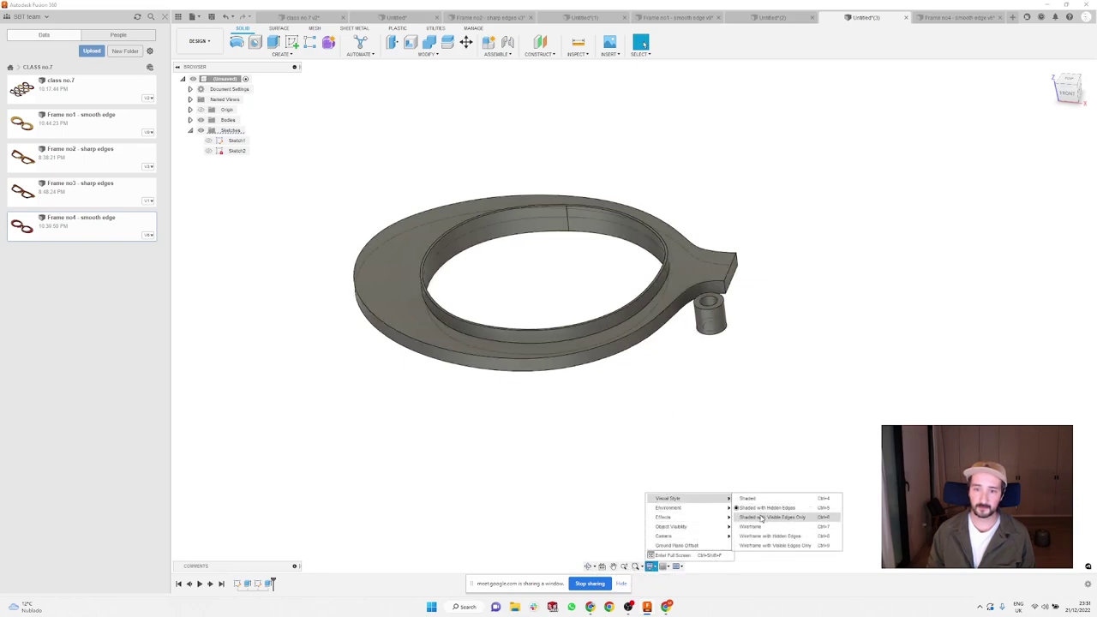
pyautogui.click(771, 517)
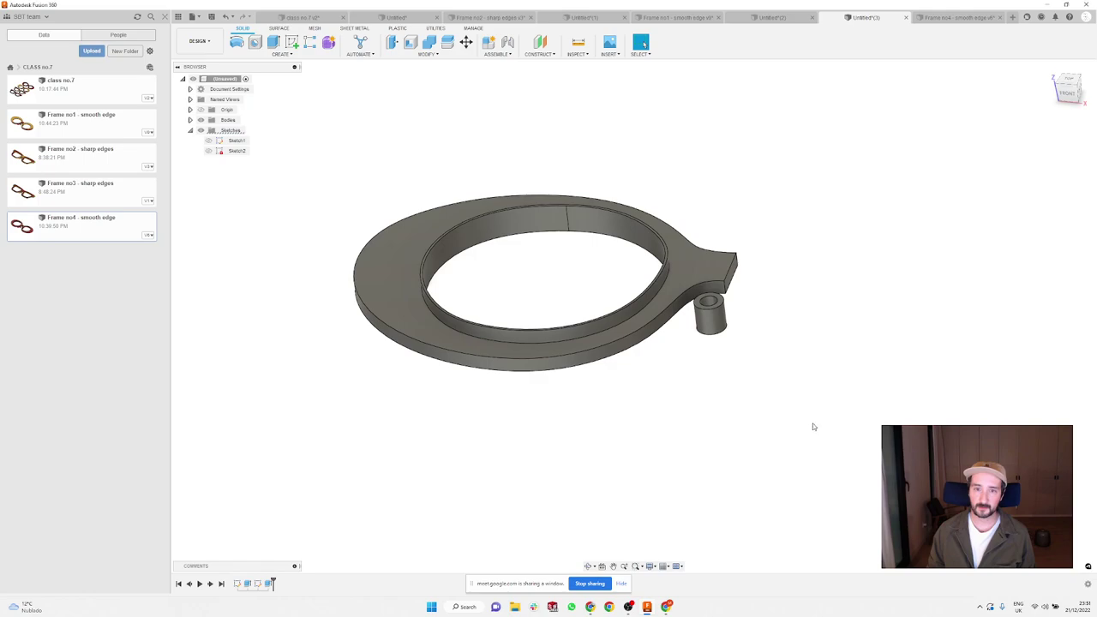
# Step: Try a 5 mm fillet on the ring's inner edge, then cancel it
pyautogui.click(426, 53)
pyautogui.click(424, 78)
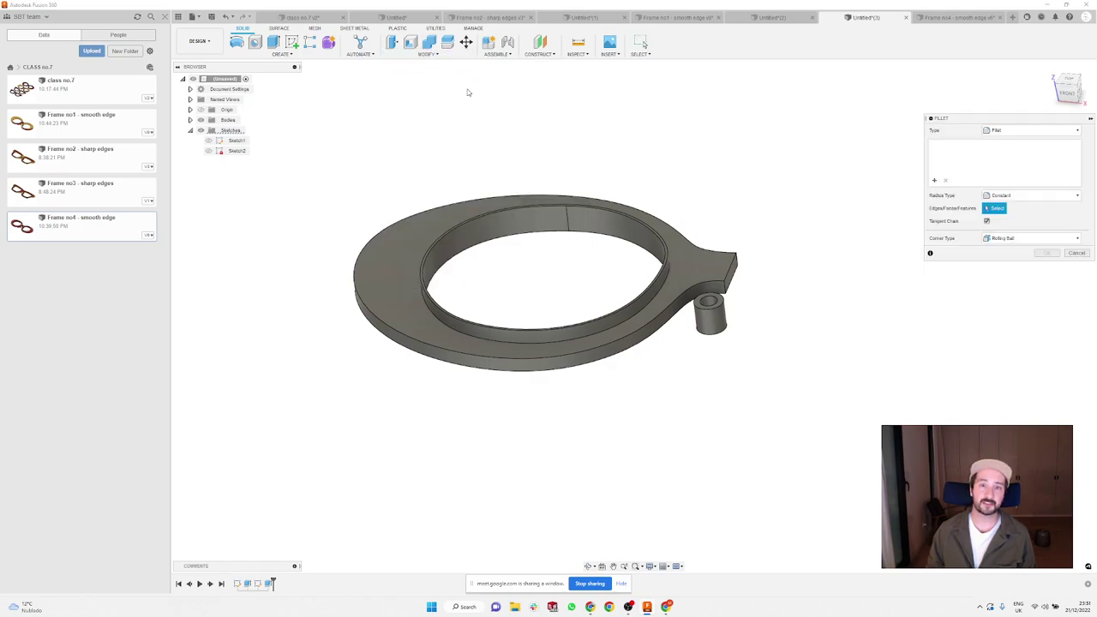
pyautogui.click(668, 280)
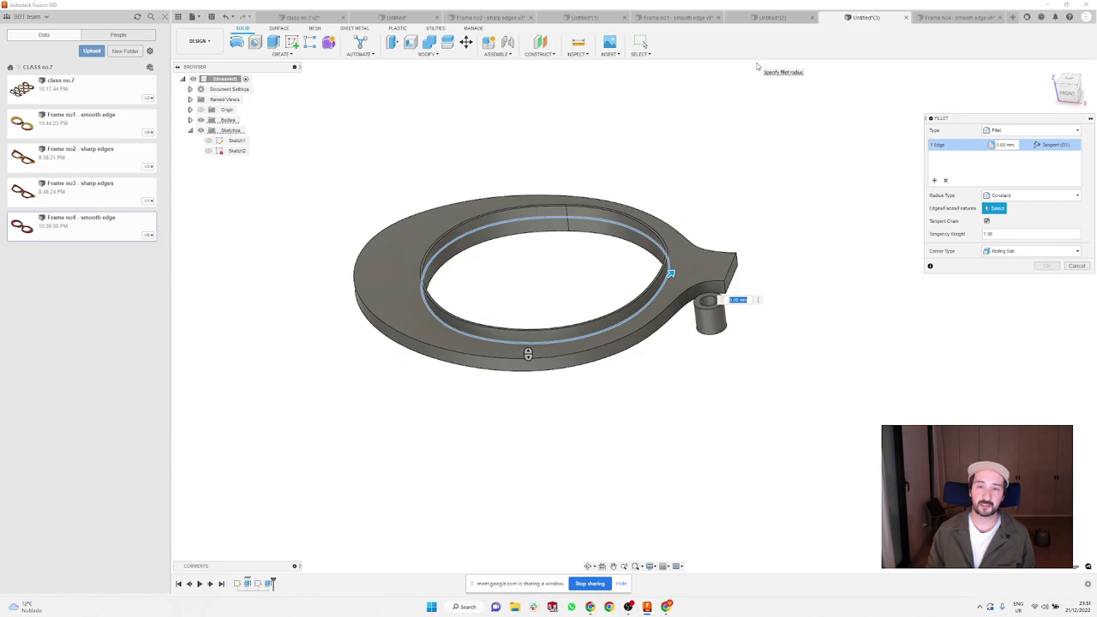
pyautogui.write('5')
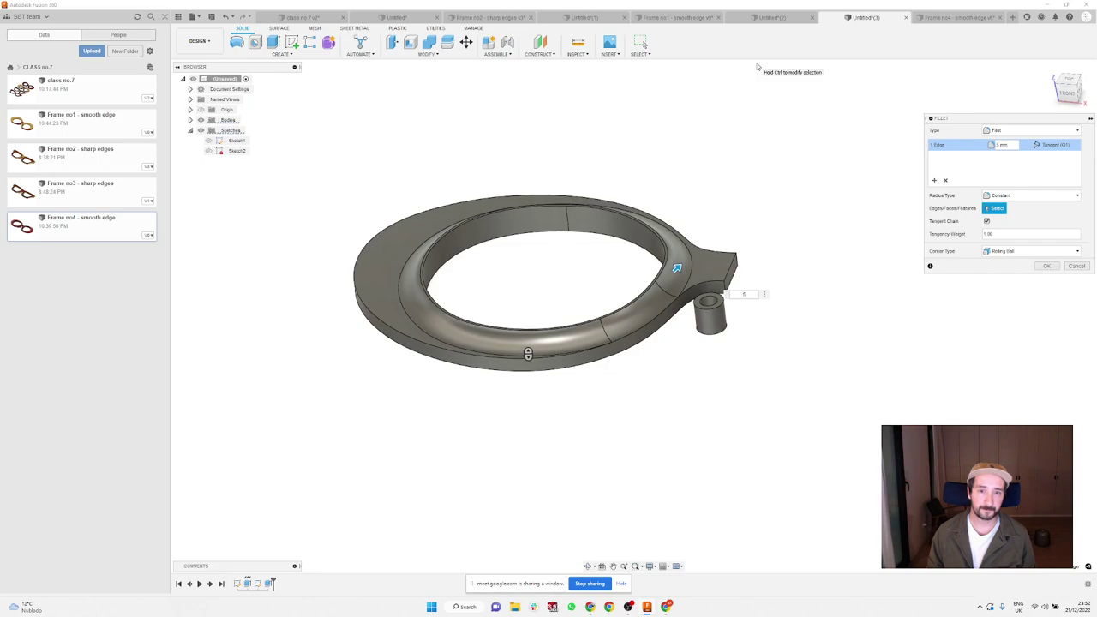
pyautogui.press('Escape')
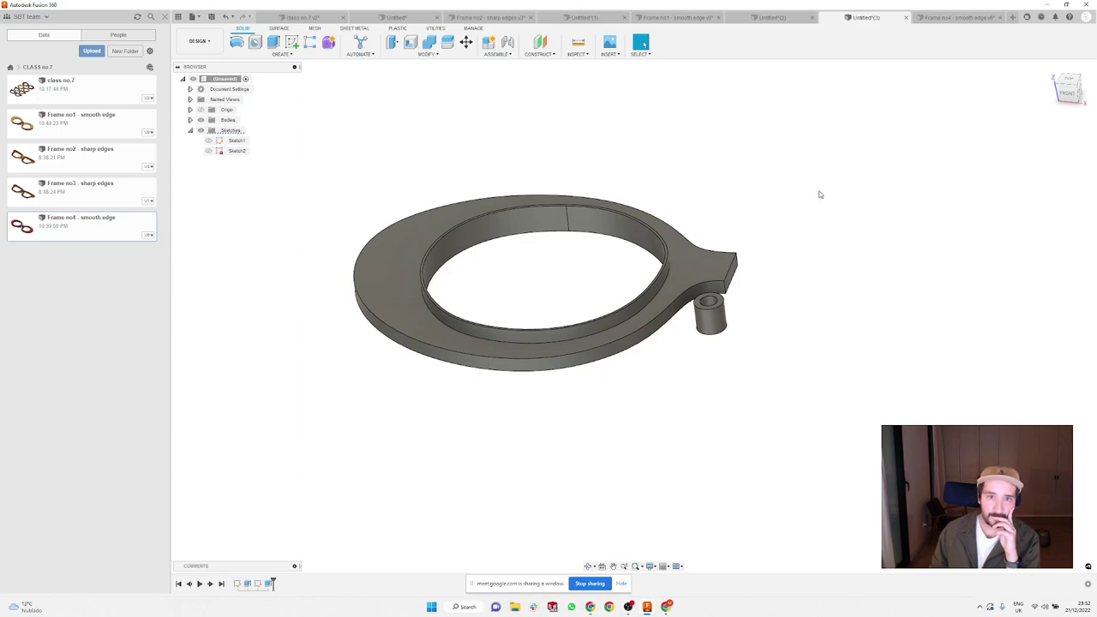
# Step: Bring up the Untitled(2) two-lens frame document in the Design workspace
pyautogui.click(771, 17)
pyautogui.click(793, 164)
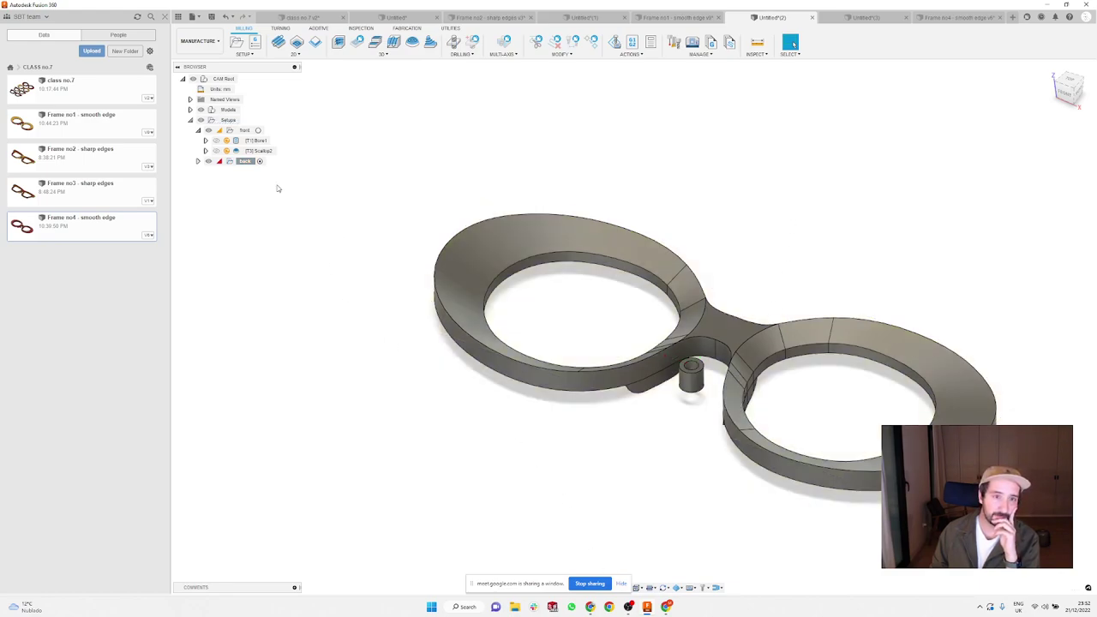
pyautogui.click(213, 45)
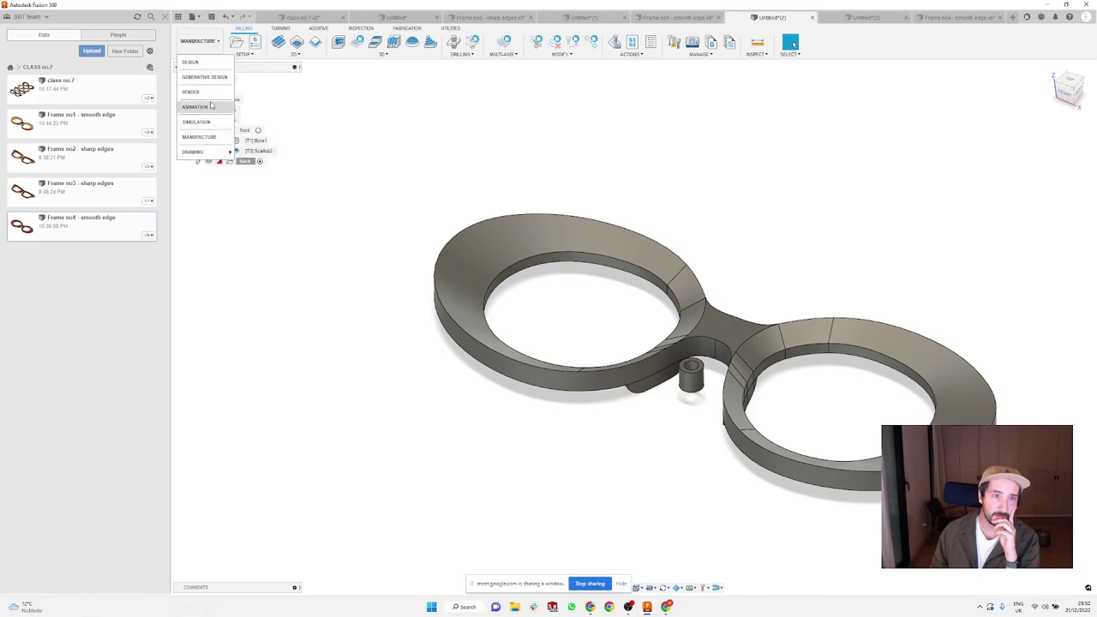
pyautogui.click(190, 61)
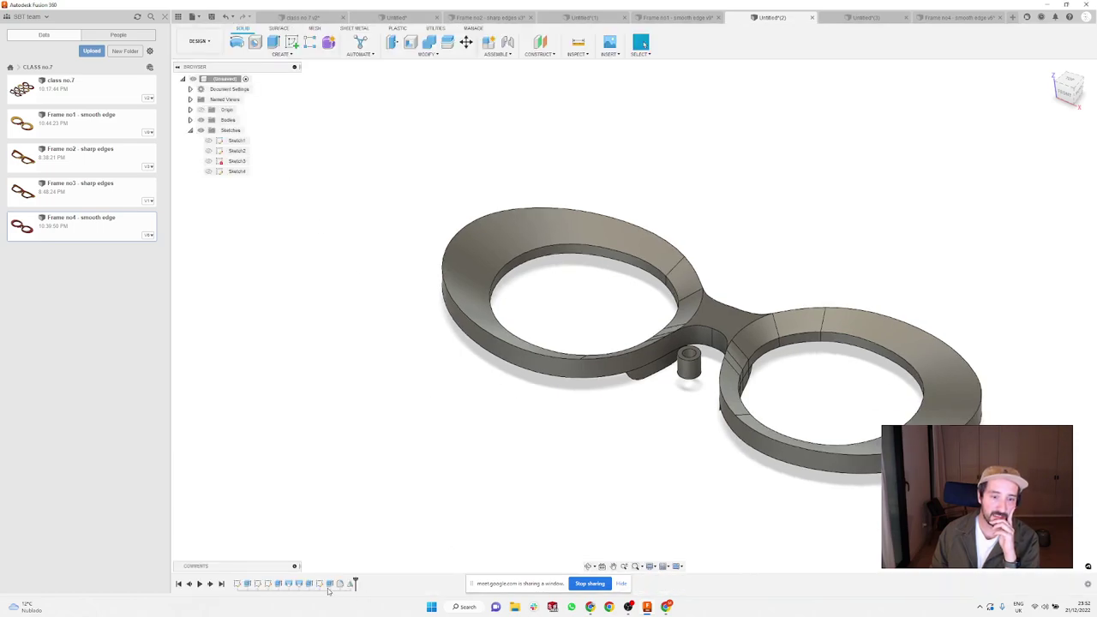
# Step: Delete the left rim face feature from the timeline and confirm
pyautogui.rightClick(299, 584)
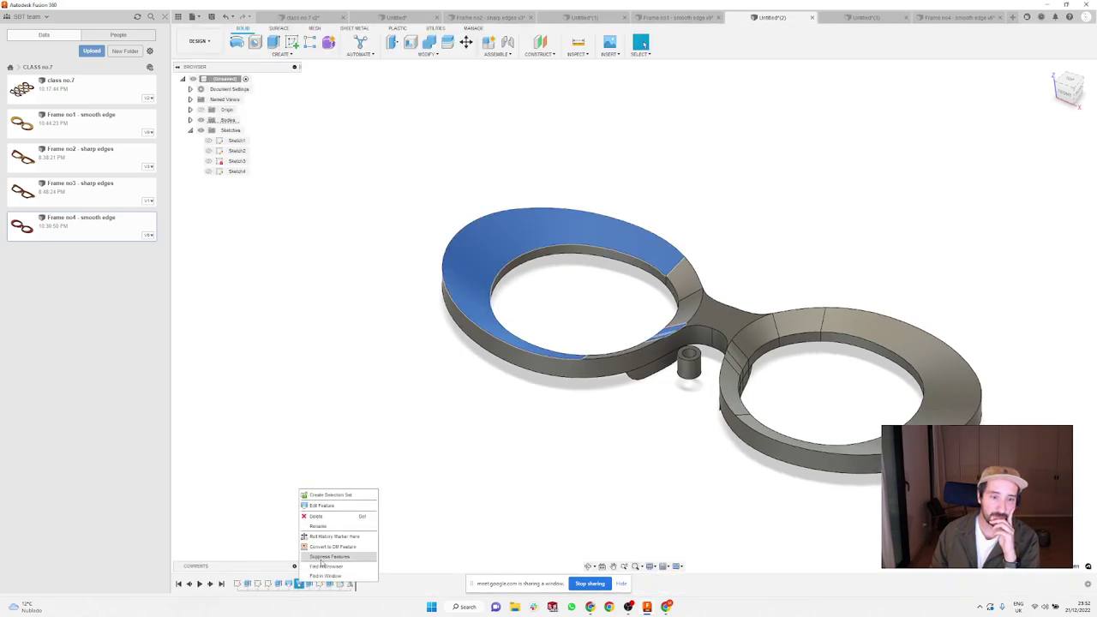
pyautogui.click(334, 517)
pyautogui.click(523, 319)
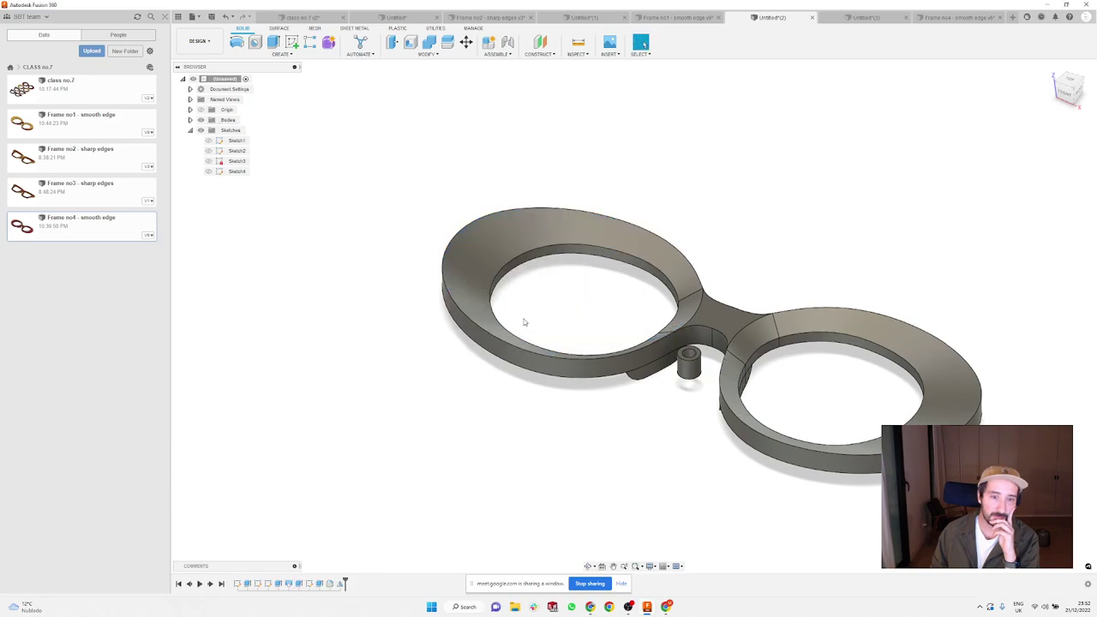
# Step: Browse the square, Frame no2, green, Frame no4 and single-rim documents, then return to Untitled(2)
pyautogui.click(583, 17)
pyautogui.click(487, 17)
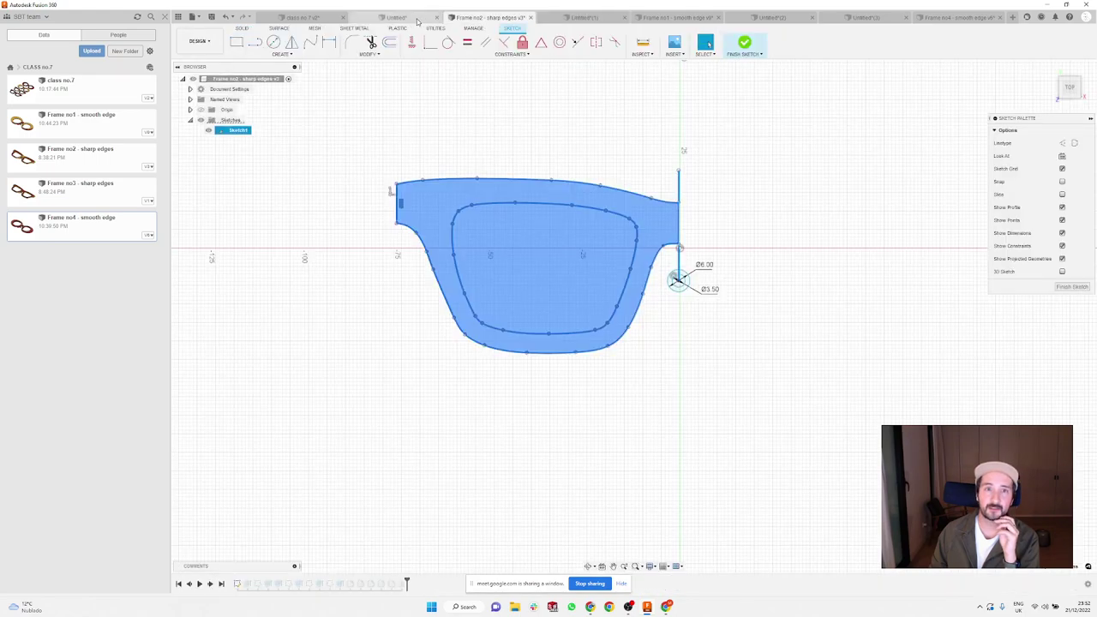
pyautogui.click(395, 17)
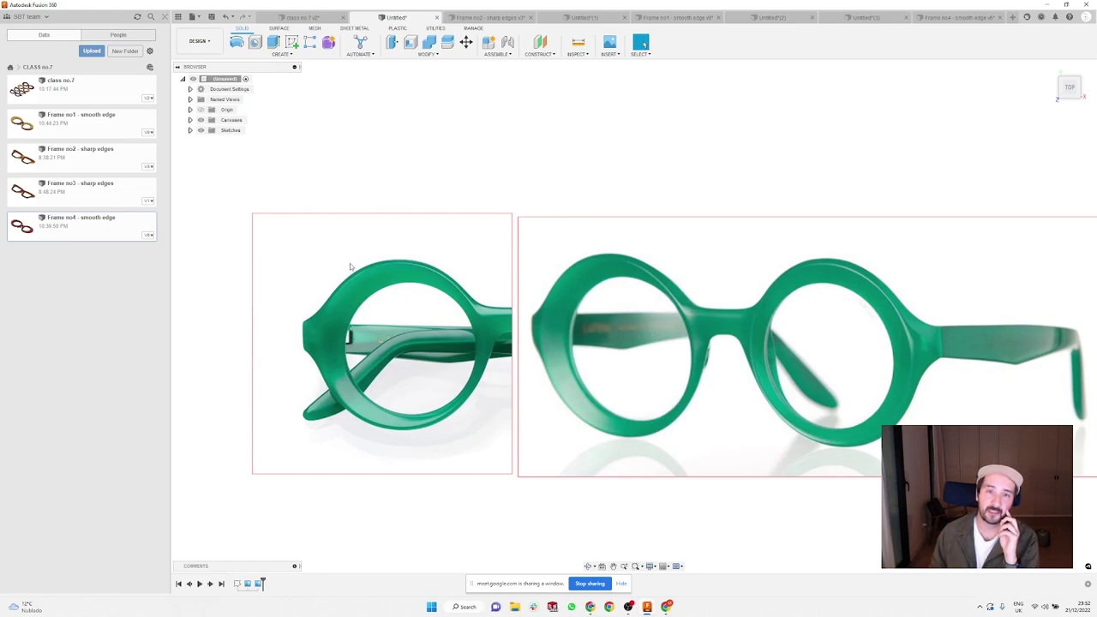
pyautogui.click(569, 17)
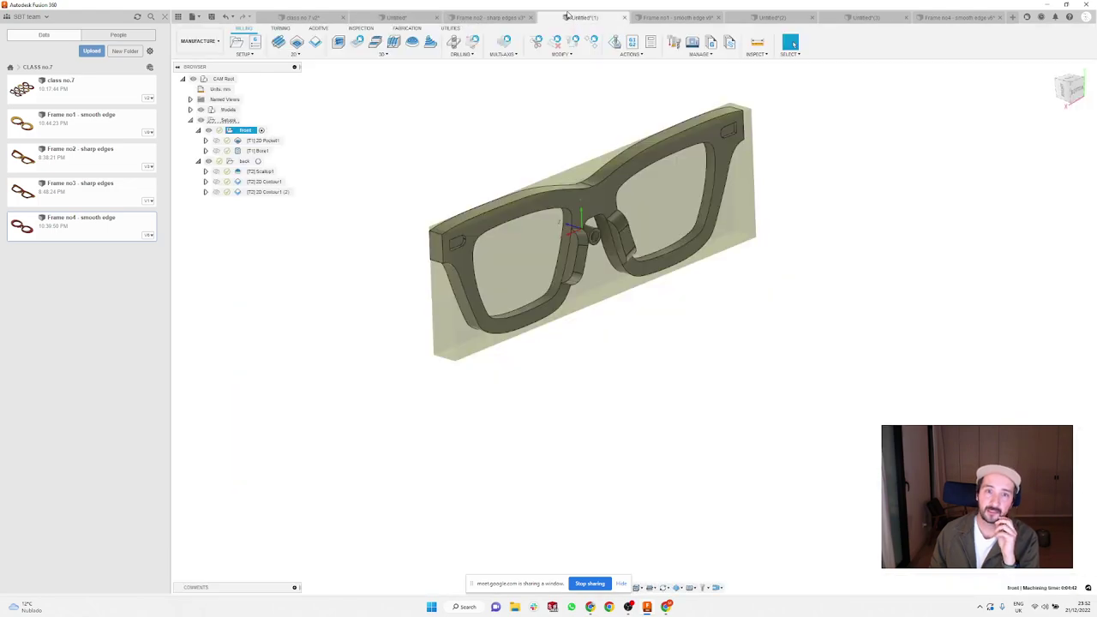
pyautogui.click(710, 18)
pyautogui.click(927, 17)
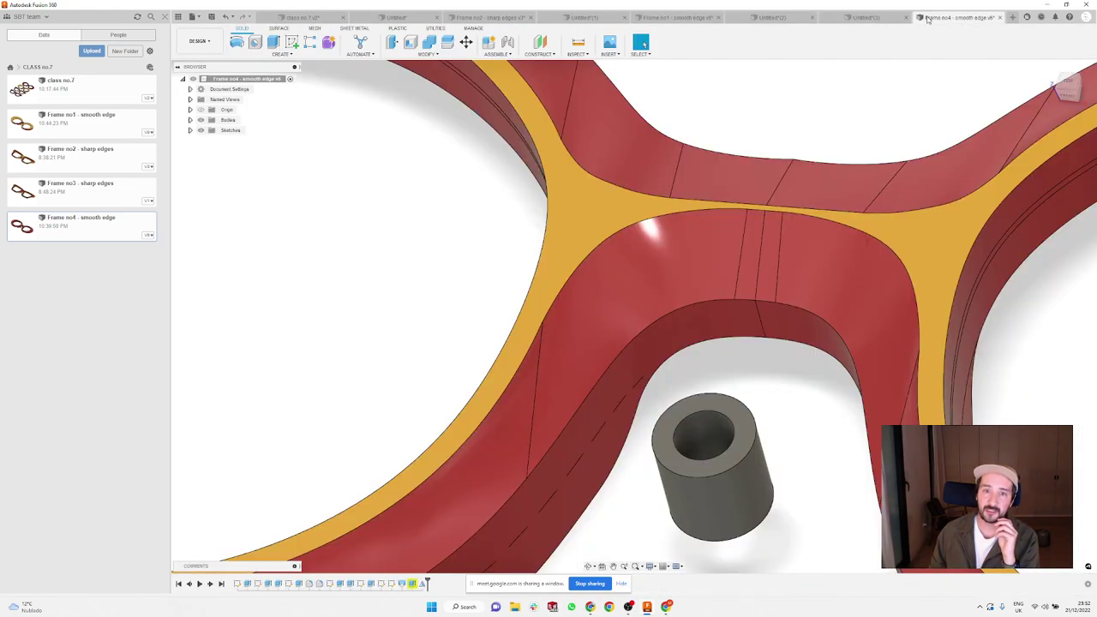
pyautogui.click(861, 17)
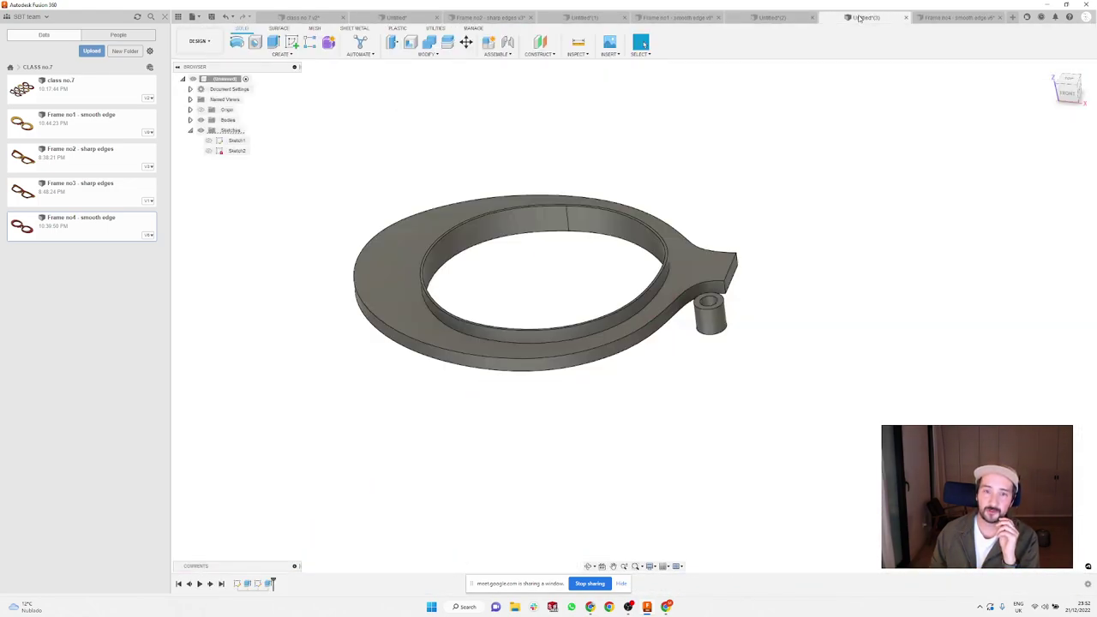
pyautogui.click(799, 18)
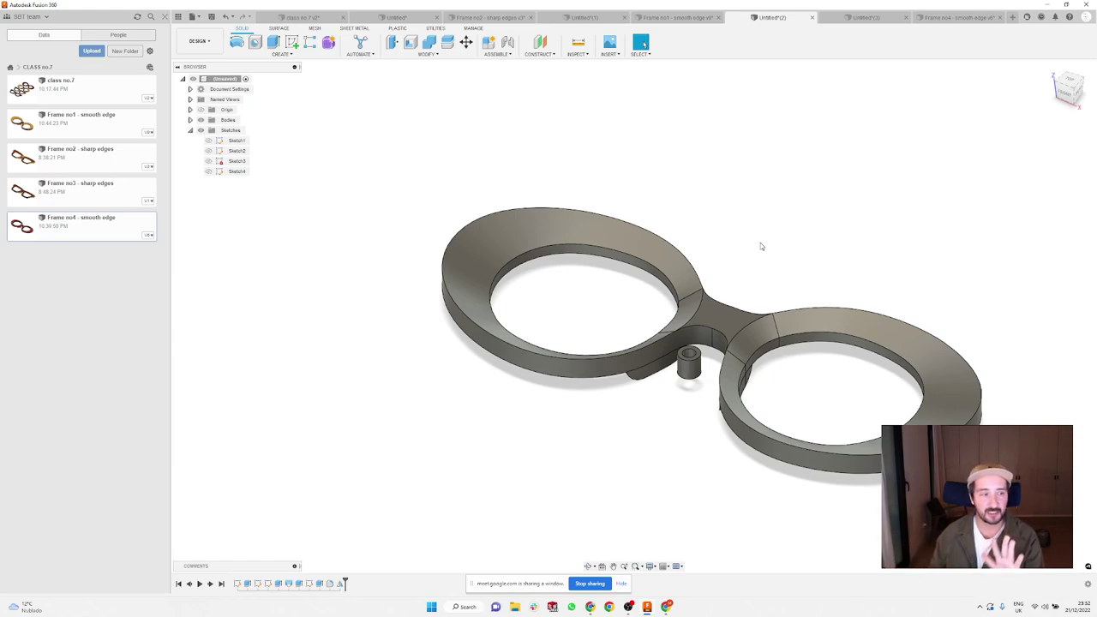
# Step: Edit the left rim's sweep feature, toggling its guide between centerline and rails
pyautogui.scroll(3, 617, 326)
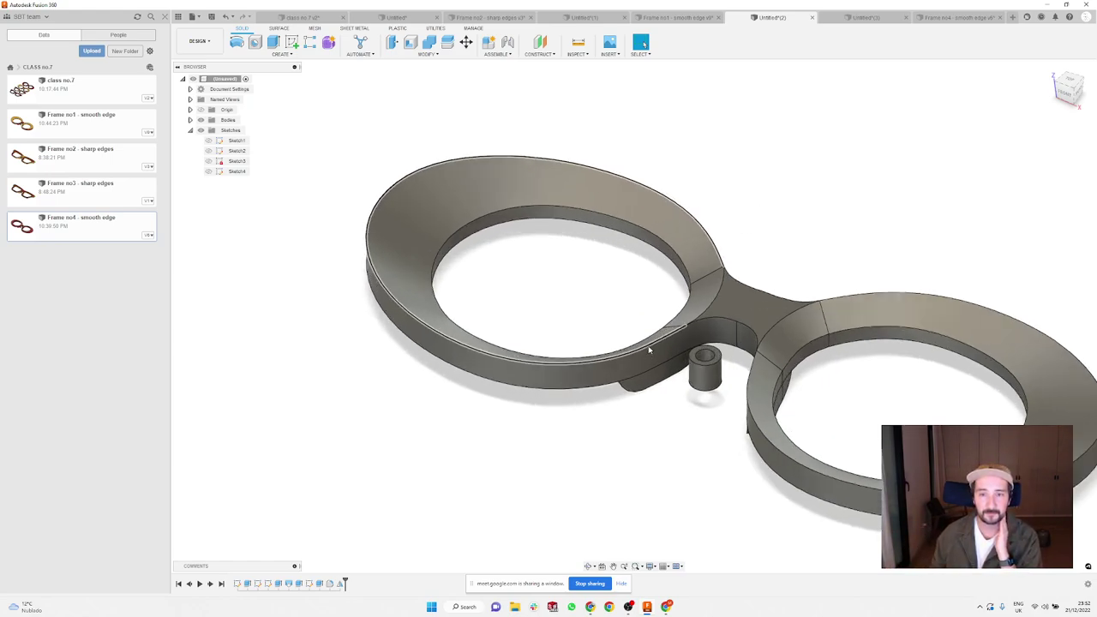
pyautogui.rightClick(289, 584)
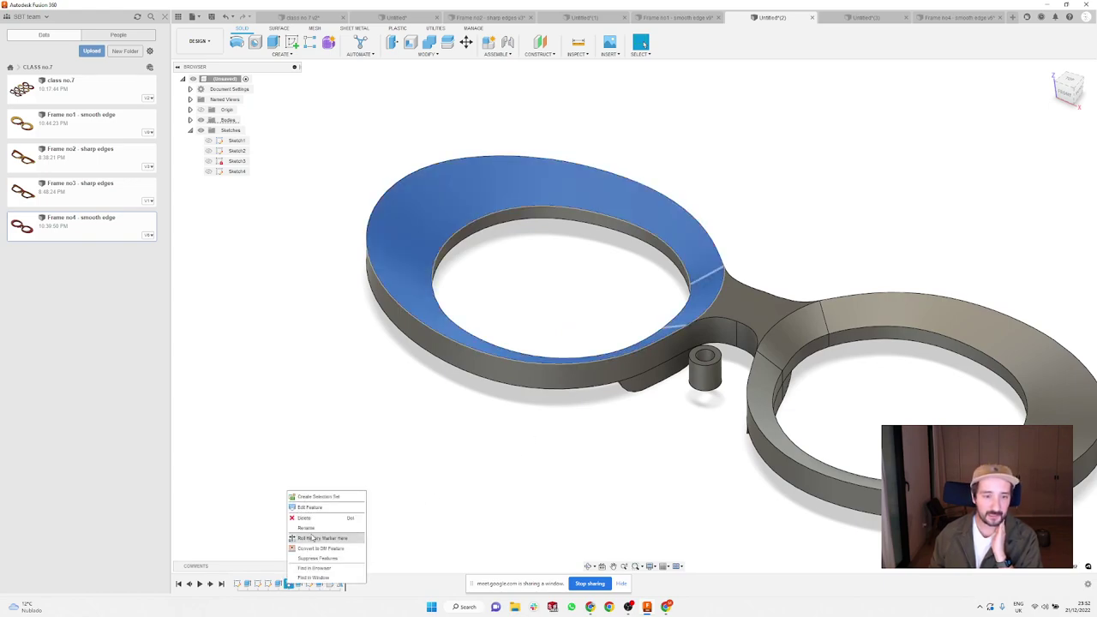
pyautogui.click(319, 510)
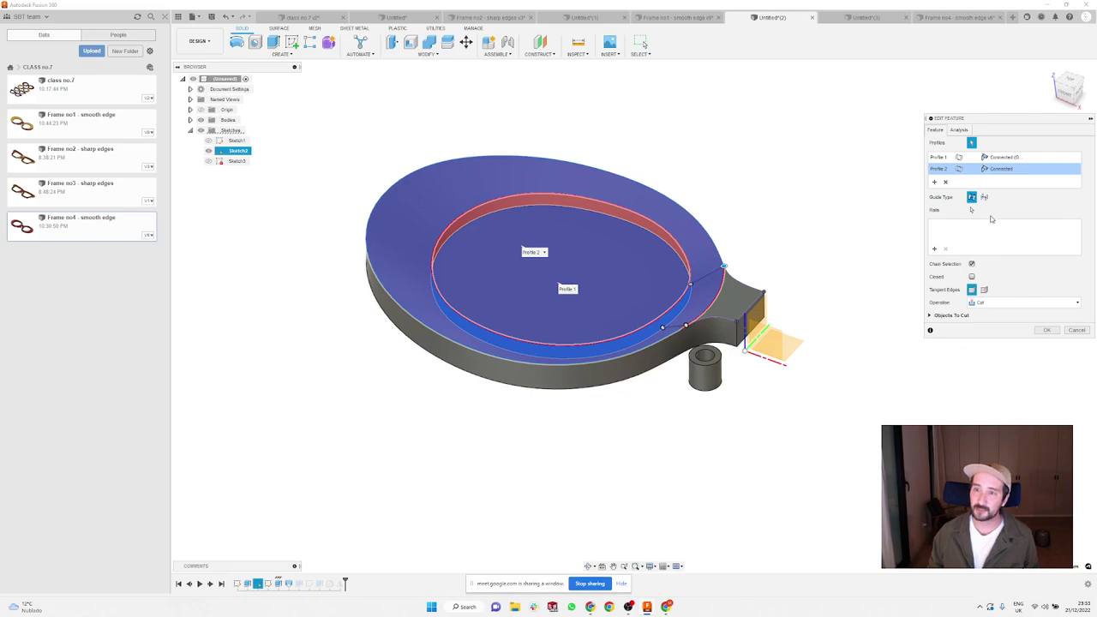
pyautogui.click(985, 197)
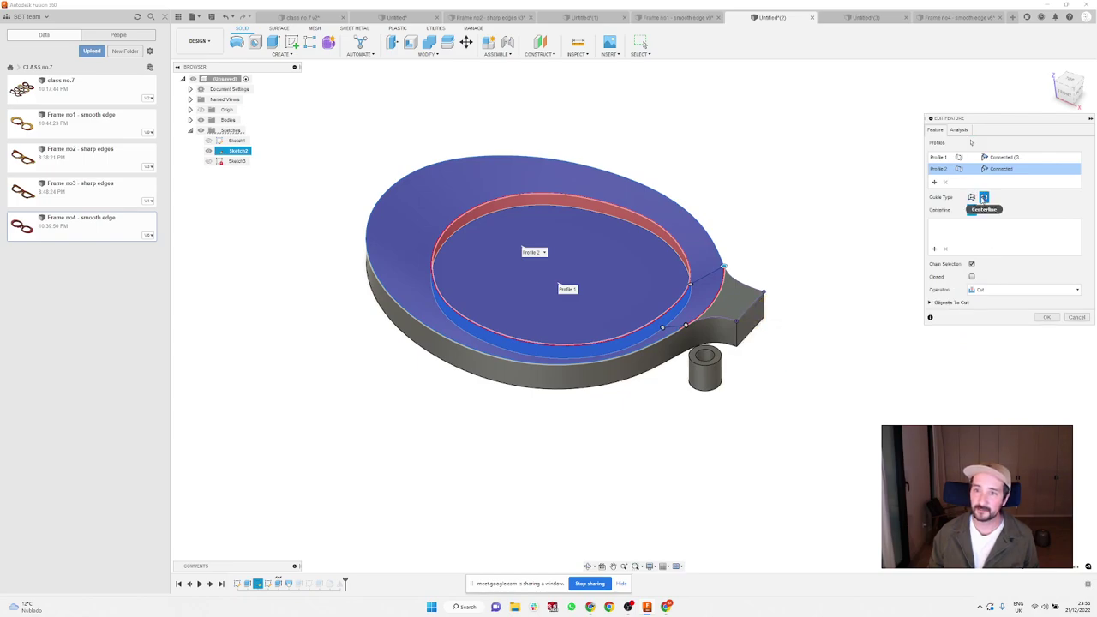
pyautogui.click(972, 197)
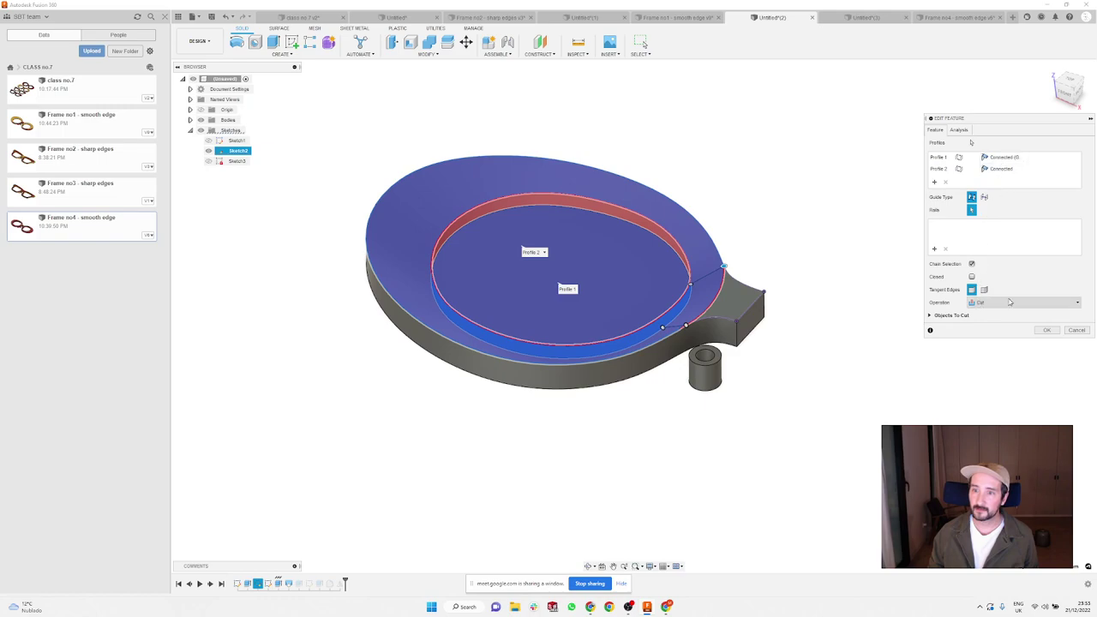
# Step: Set the sweep guide back to centerline, exit the edit and inspect the full frame
pyautogui.moveTo(818, 259)
pyautogui.keyDown('shift'); pyautogui.mouseDown(button='middle')
pyautogui.moveTo(815, 220)
pyautogui.moveTo(828, 226)
pyautogui.moveTo(808, 248)
pyautogui.moveTo(819, 258)
pyautogui.mouseUp(button='middle'); pyautogui.keyUp('shift')
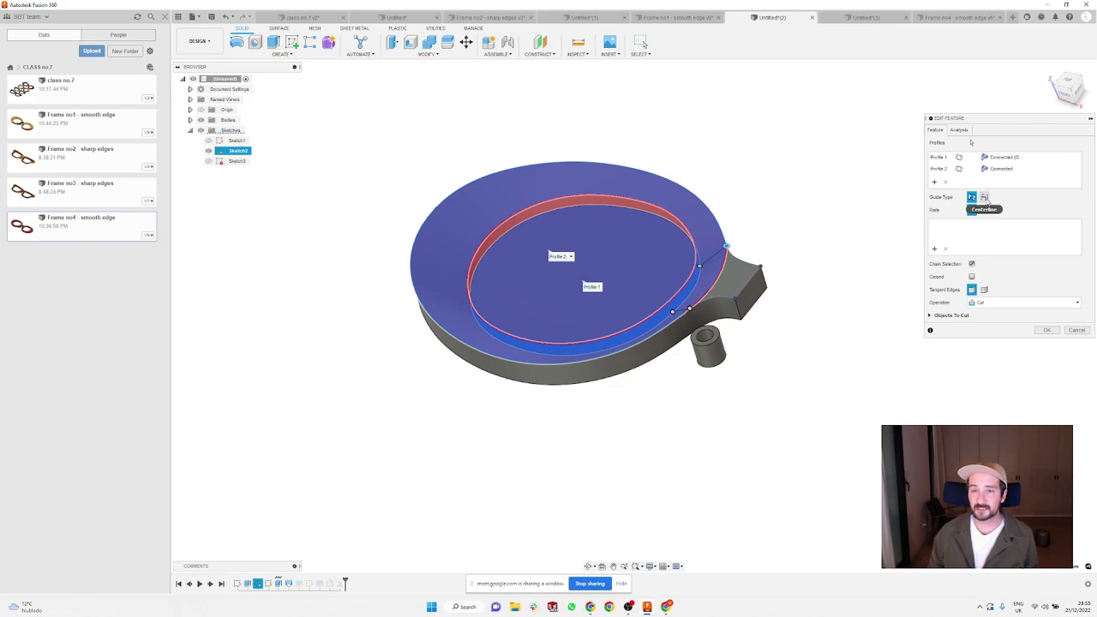
pyautogui.click(985, 198)
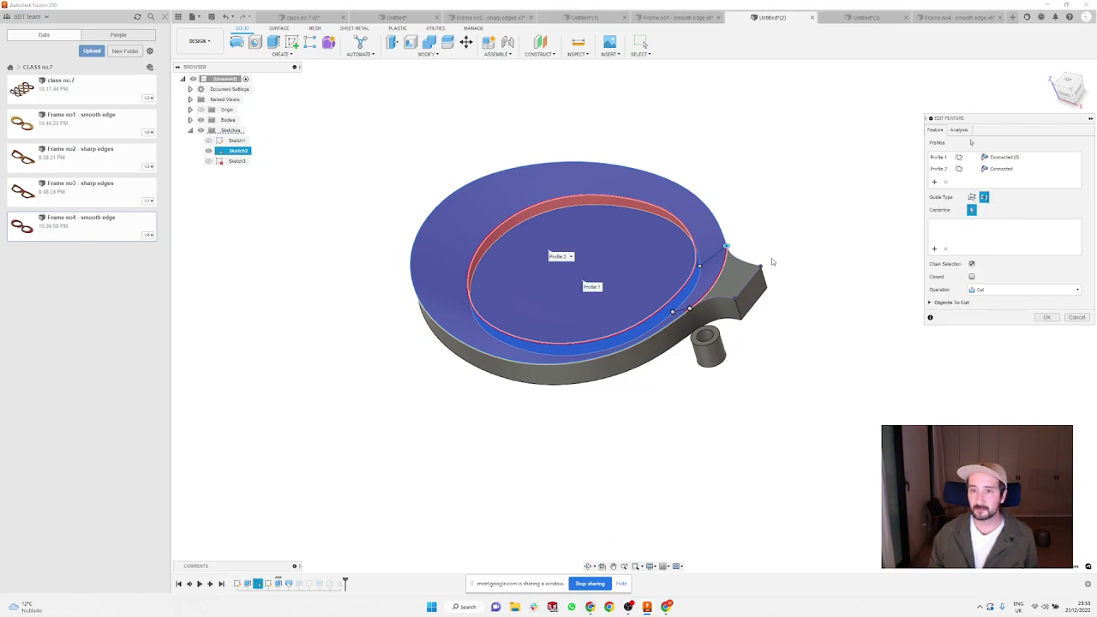
pyautogui.keyDown('shift'); pyautogui.moveTo(774, 260); pyautogui.dragTo(727, 253, button='middle'); pyautogui.keyUp('shift')
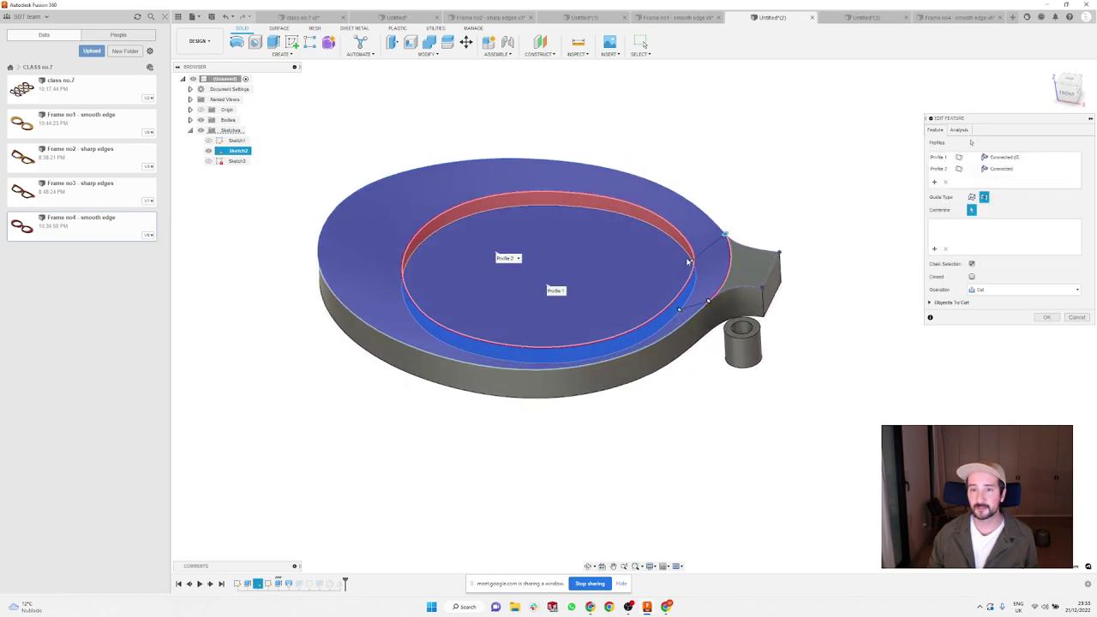
pyautogui.press('Return')
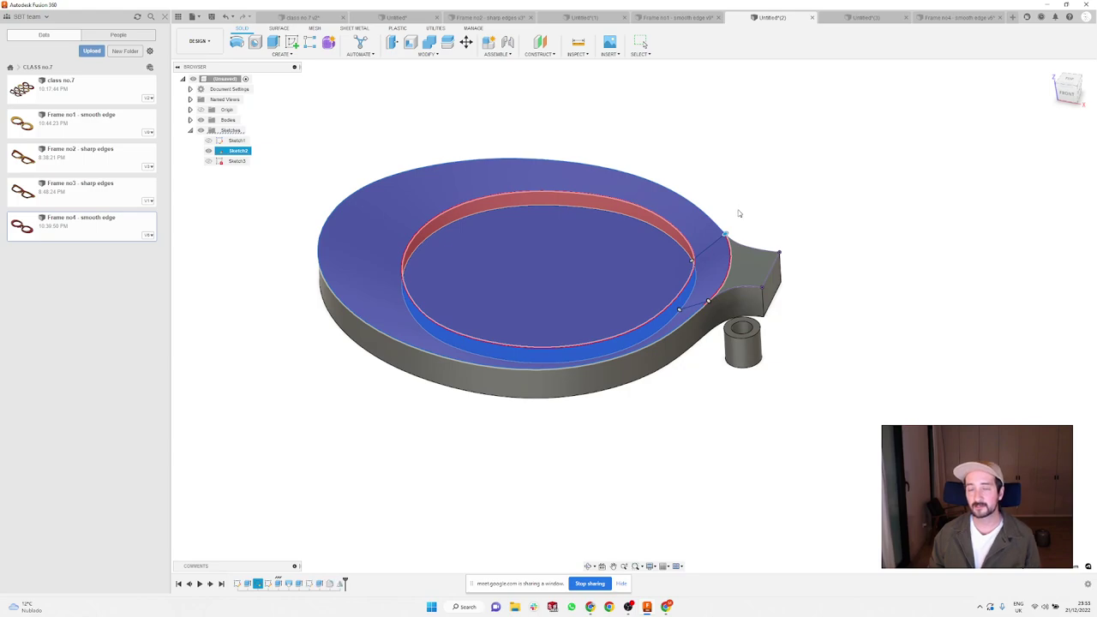
pyautogui.keyDown('shift'); pyautogui.moveTo(738, 213); pyautogui.dragTo(752, 186, button='middle'); pyautogui.keyUp('shift')
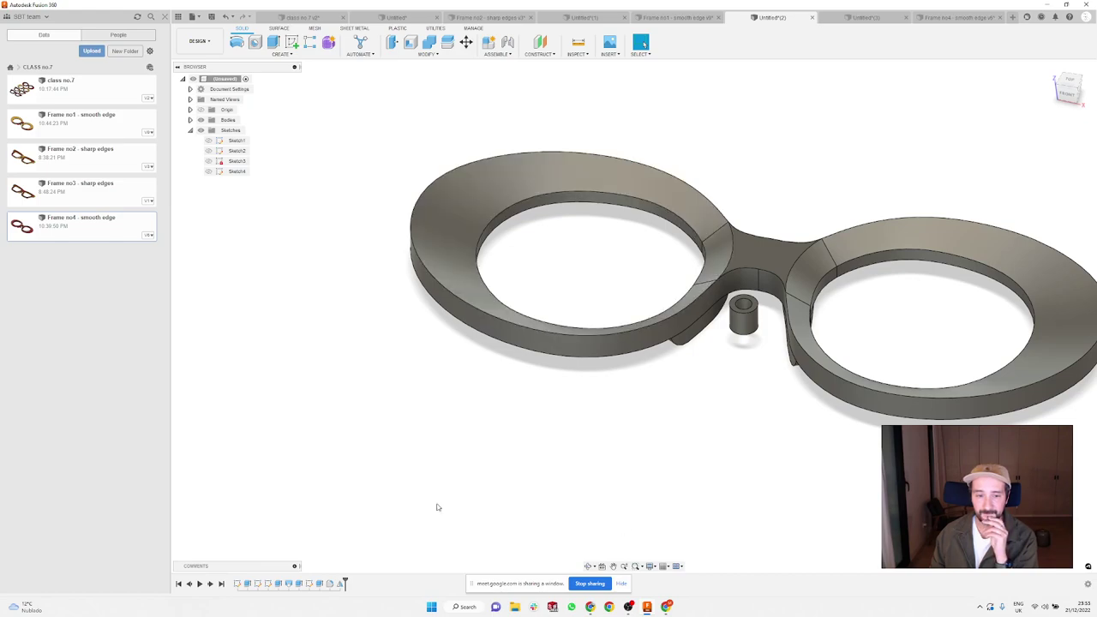
pyautogui.rightClick(289, 584)
pyautogui.click(312, 510)
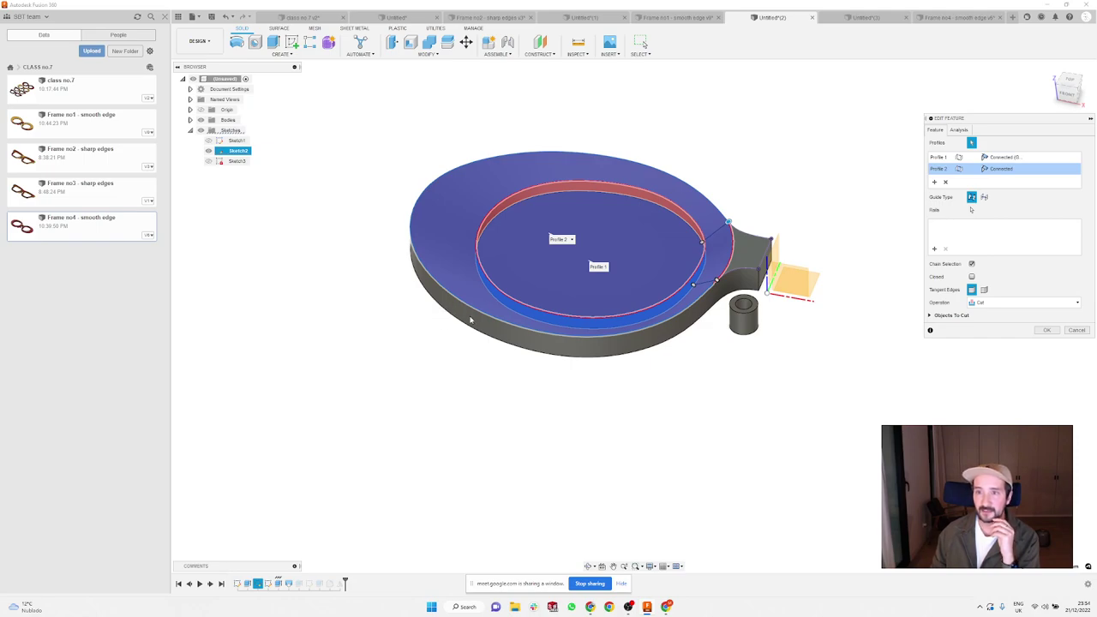
pyautogui.click(1045, 330)
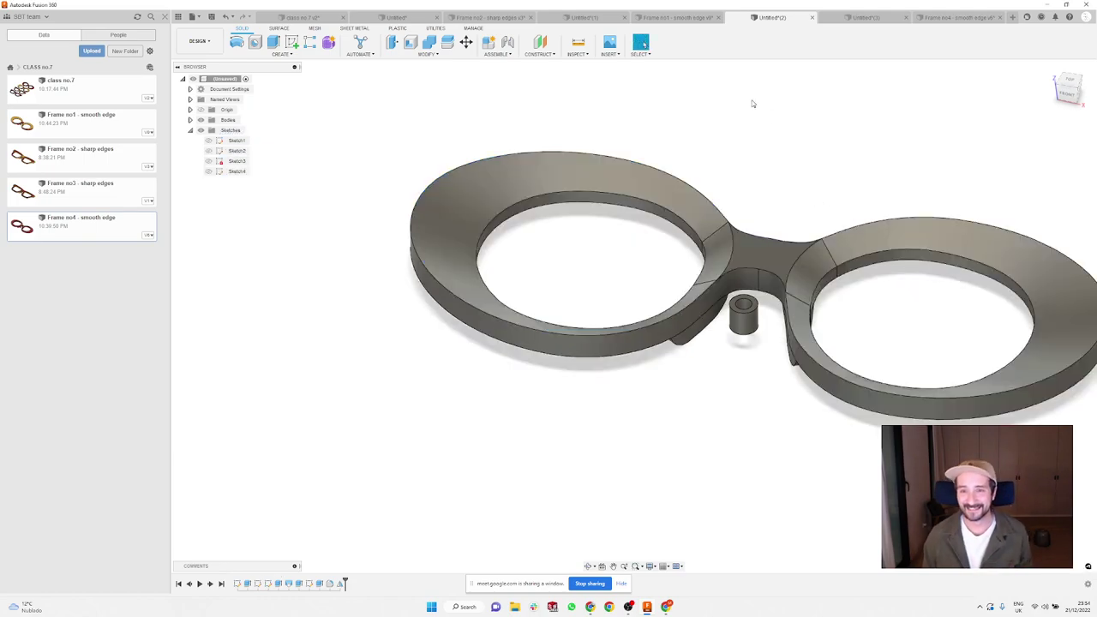
# Step: Inspect the frame from above and back, then bring up the Frame no4 - smooth edge document
pyautogui.moveTo(786, 218)
pyautogui.keyDown('shift'); pyautogui.mouseDown(button='middle')
pyautogui.moveTo(794, 184)
pyautogui.moveTo(787, 213)
pyautogui.mouseUp(button='middle'); pyautogui.keyUp('shift')
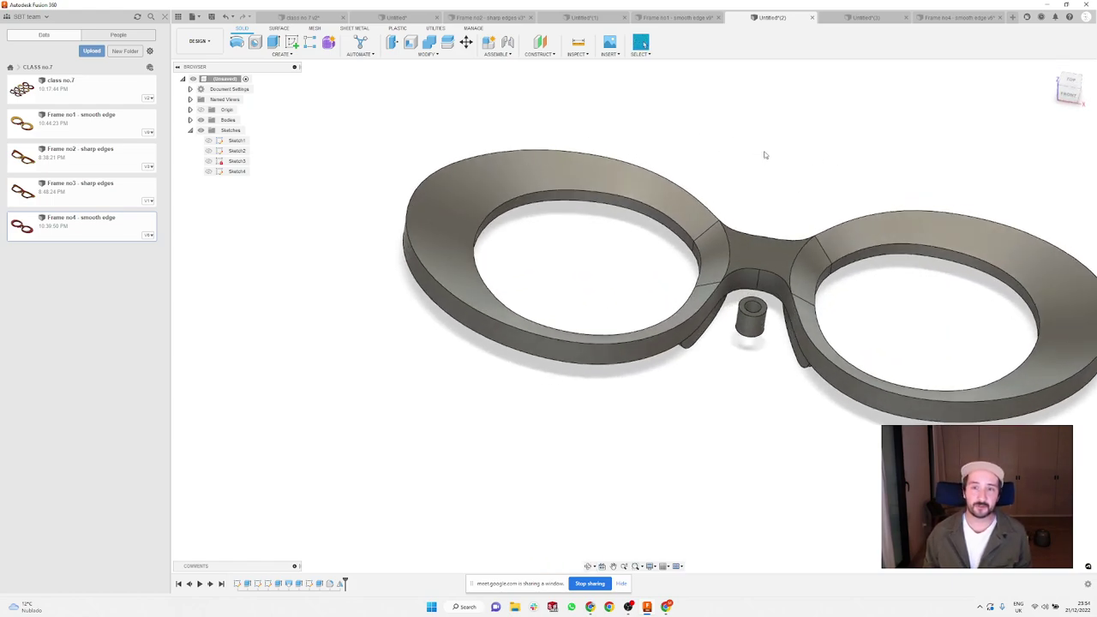
pyautogui.keyDown('shift'); pyautogui.moveTo(729, 145); pyautogui.dragTo(732, 177, button='middle'); pyautogui.keyUp('shift')
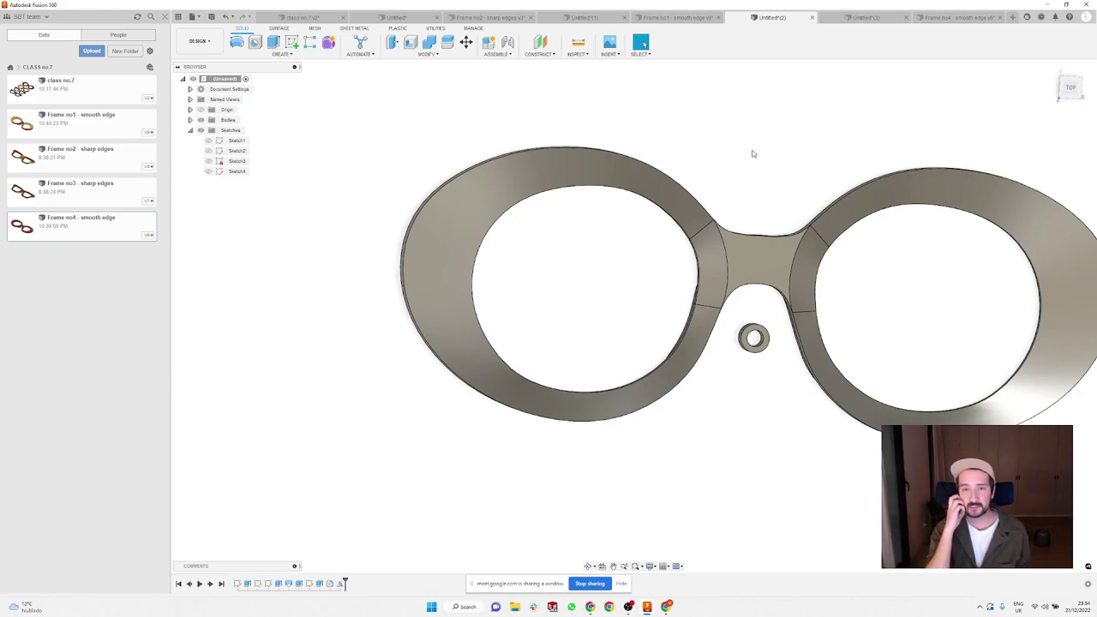
pyautogui.keyDown('shift'); pyautogui.moveTo(737, 182); pyautogui.dragTo(742, 139, button='middle'); pyautogui.keyUp('shift')
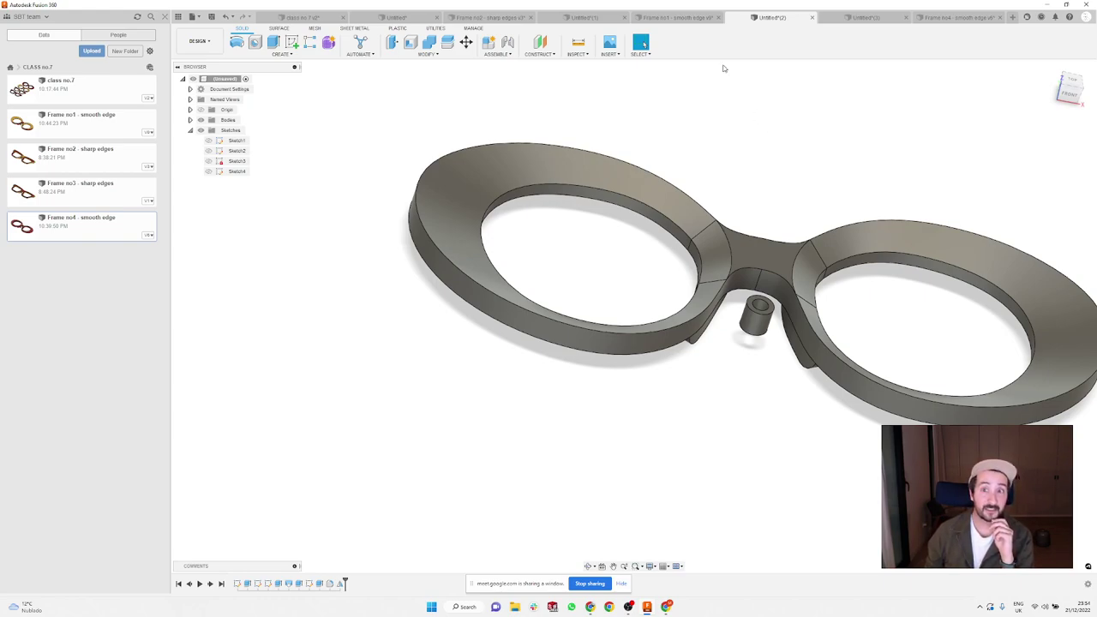
pyautogui.click(958, 17)
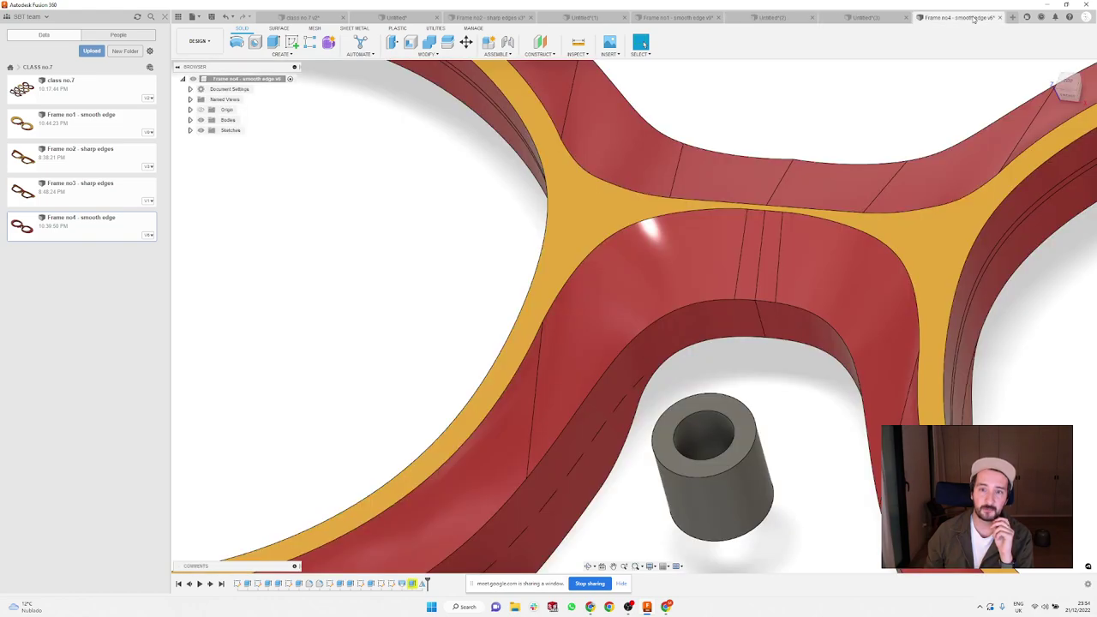
# Step: Open Untitled(3) in the Manufacture workspace and display its Scallop2 toolpath
pyautogui.click(881, 16)
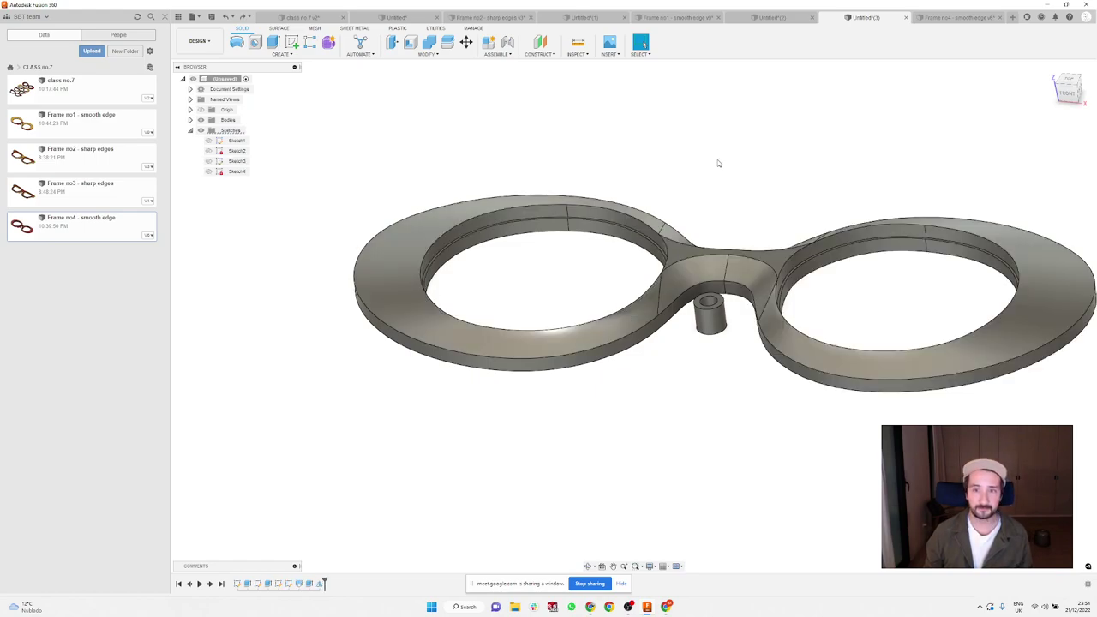
pyautogui.click(198, 41)
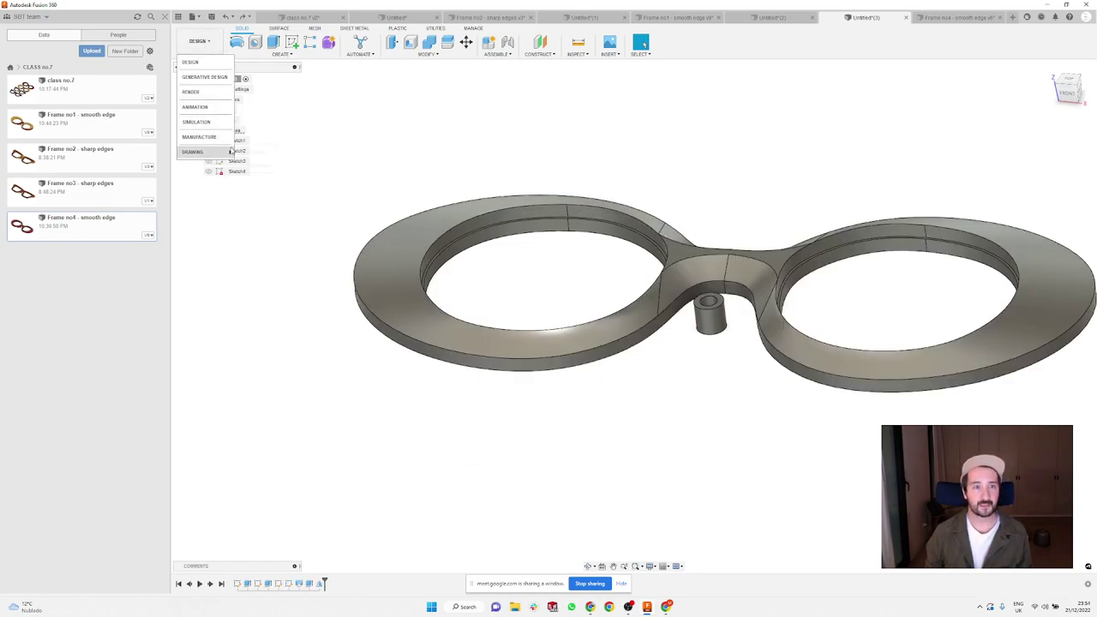
pyautogui.click(199, 137)
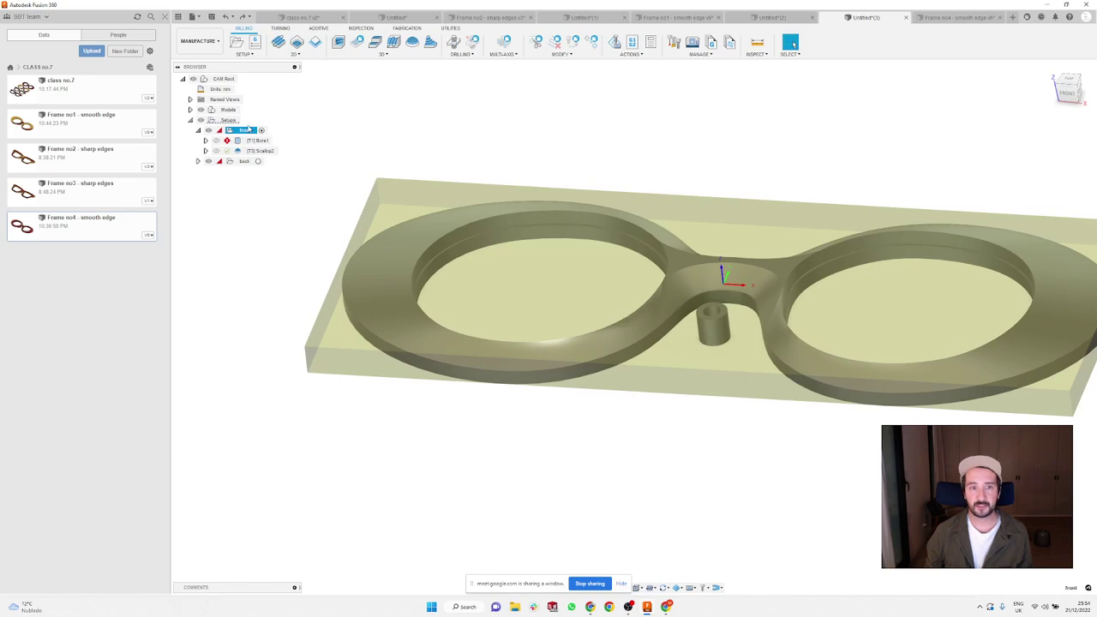
pyautogui.click(259, 151)
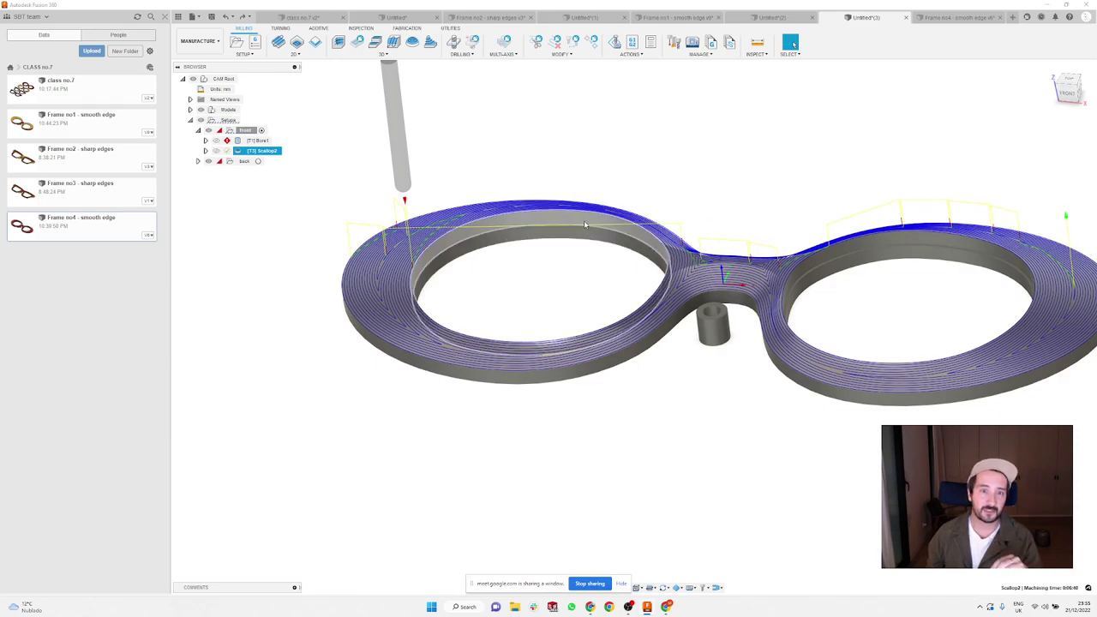
# Step: Hide the toolpath and orbit the frame to a near-front view of its machined surface
pyautogui.click(561, 118)
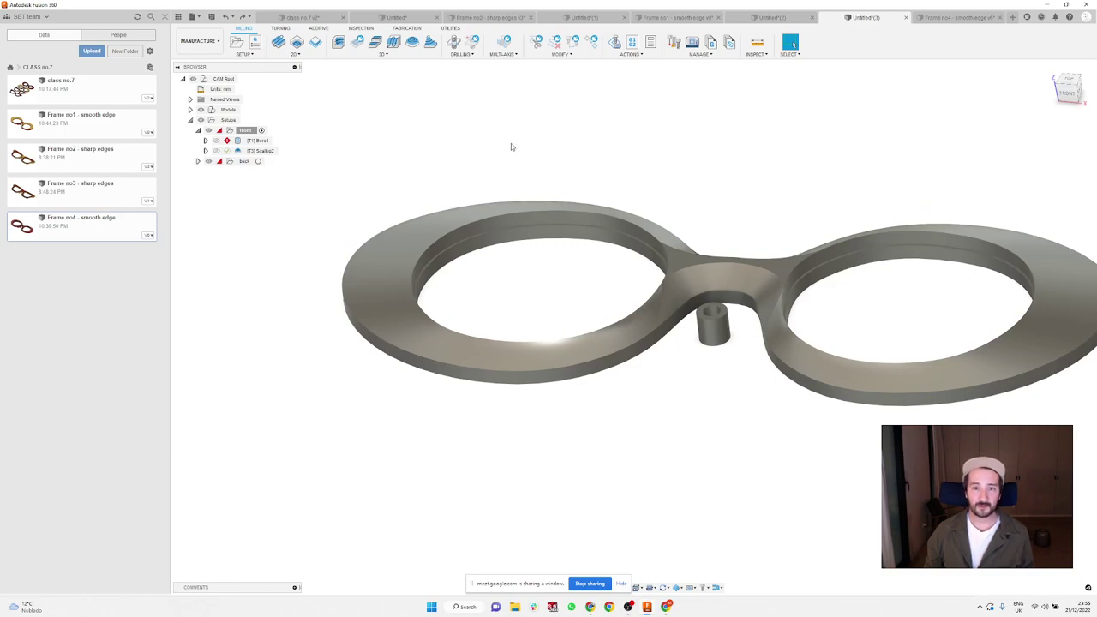
pyautogui.keyDown('shift'); pyautogui.moveTo(510, 147); pyautogui.dragTo(480, 248, button='middle'); pyautogui.keyUp('shift')
pyautogui.keyDown('shift'); pyautogui.moveTo(583, 304); pyautogui.dragTo(611, 217, button='middle'); pyautogui.keyUp('shift')
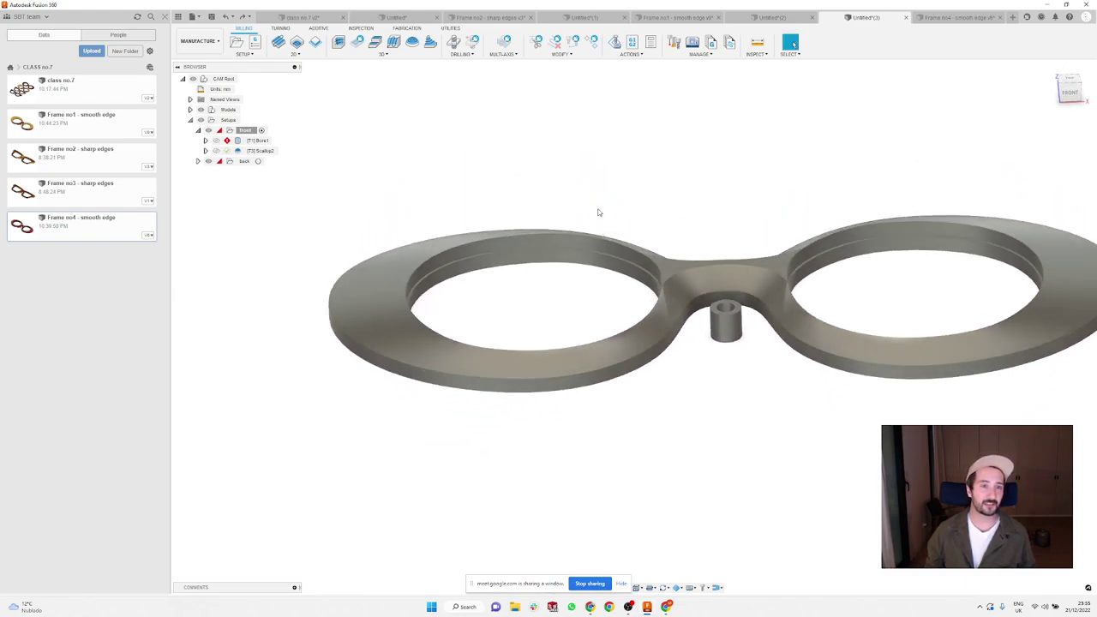
pyautogui.scroll(-2, 534, 313)
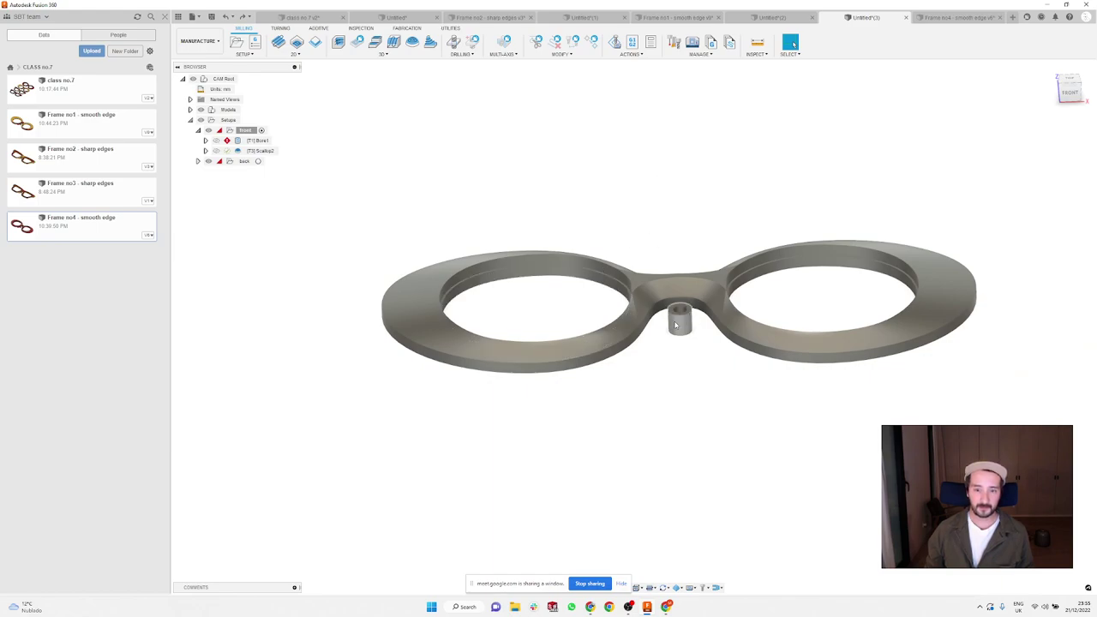
pyautogui.click(199, 41)
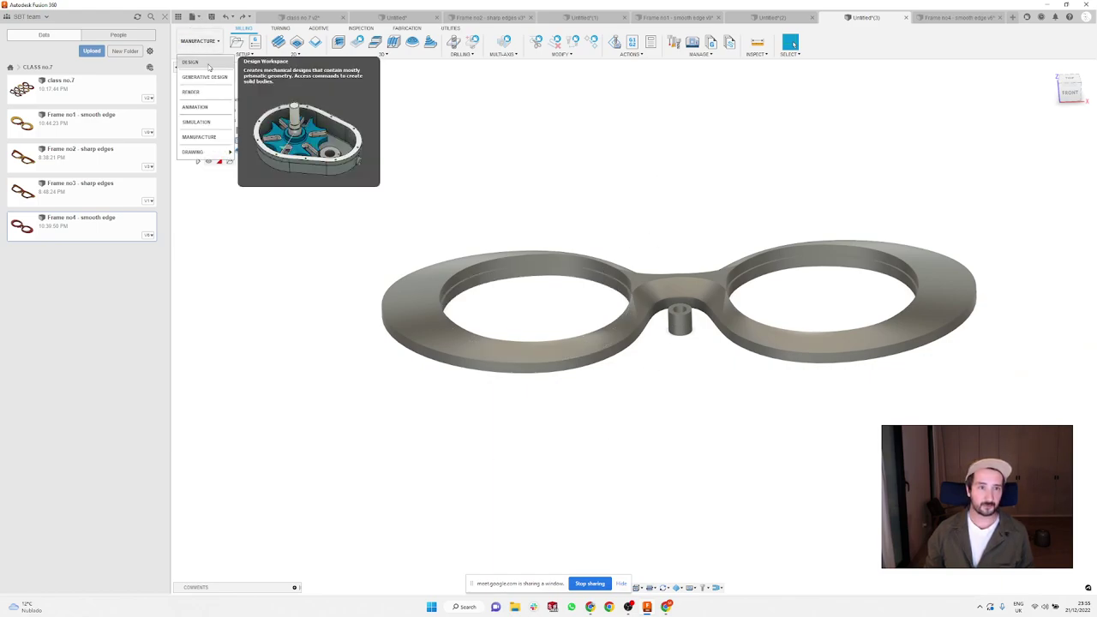
# Step: Back in Design, delete the right lens ring feature from the timeline
pyautogui.click(208, 65)
pyautogui.rightClick(324, 583)
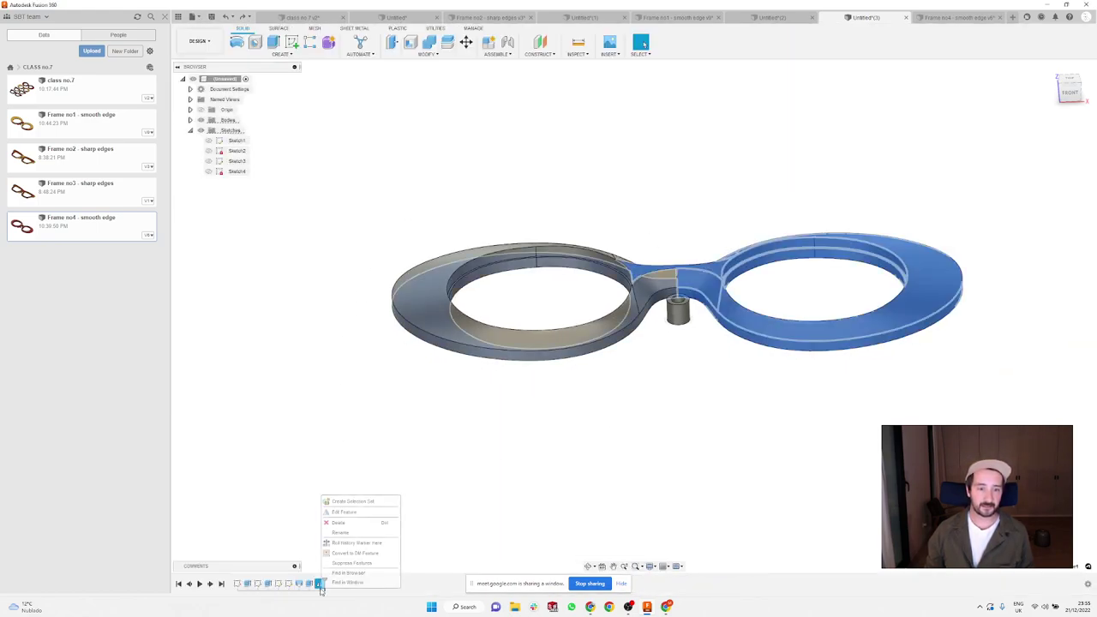
pyautogui.click(361, 522)
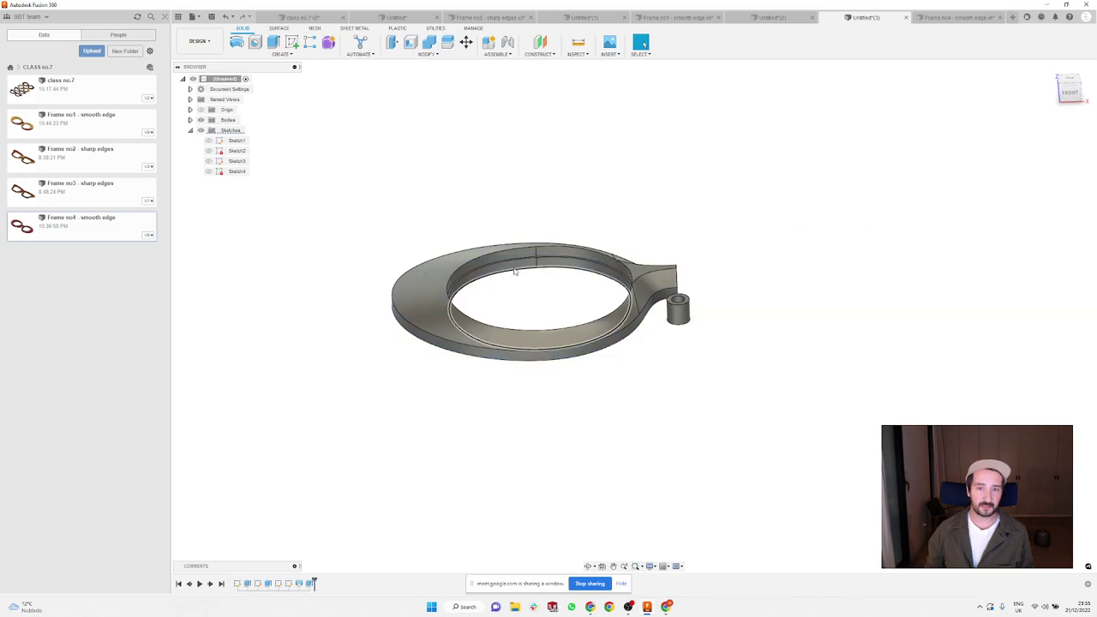
pyautogui.keyDown('shift'); pyautogui.moveTo(591, 149); pyautogui.dragTo(723, 215, button='middle'); pyautogui.keyUp('shift')
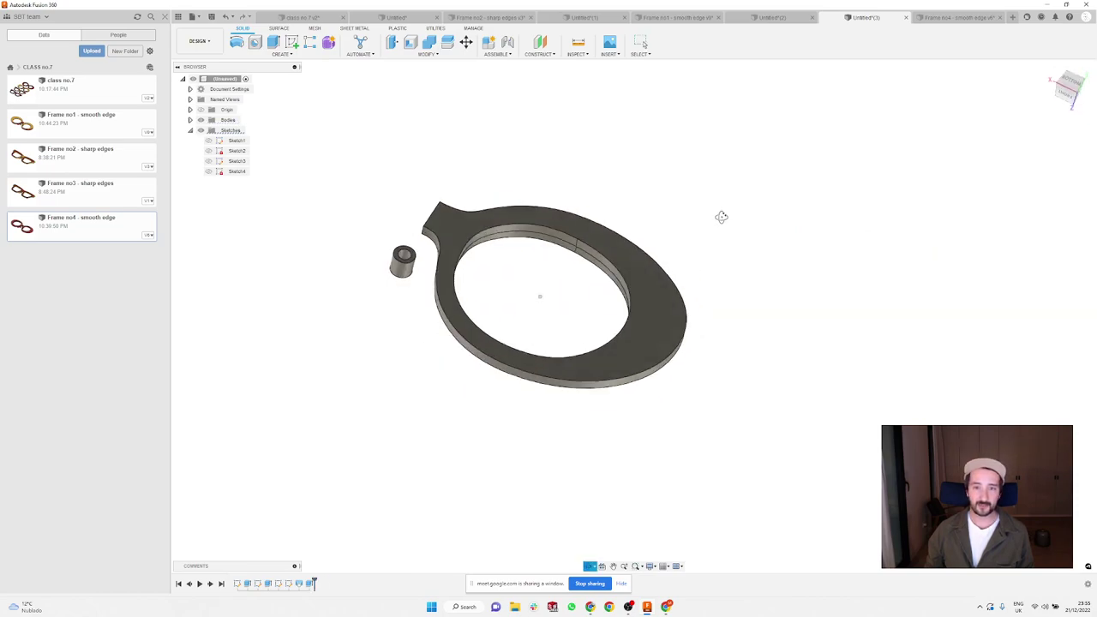
# Step: Start a new sketch on the remaining ring's flat face
pyautogui.click(292, 42)
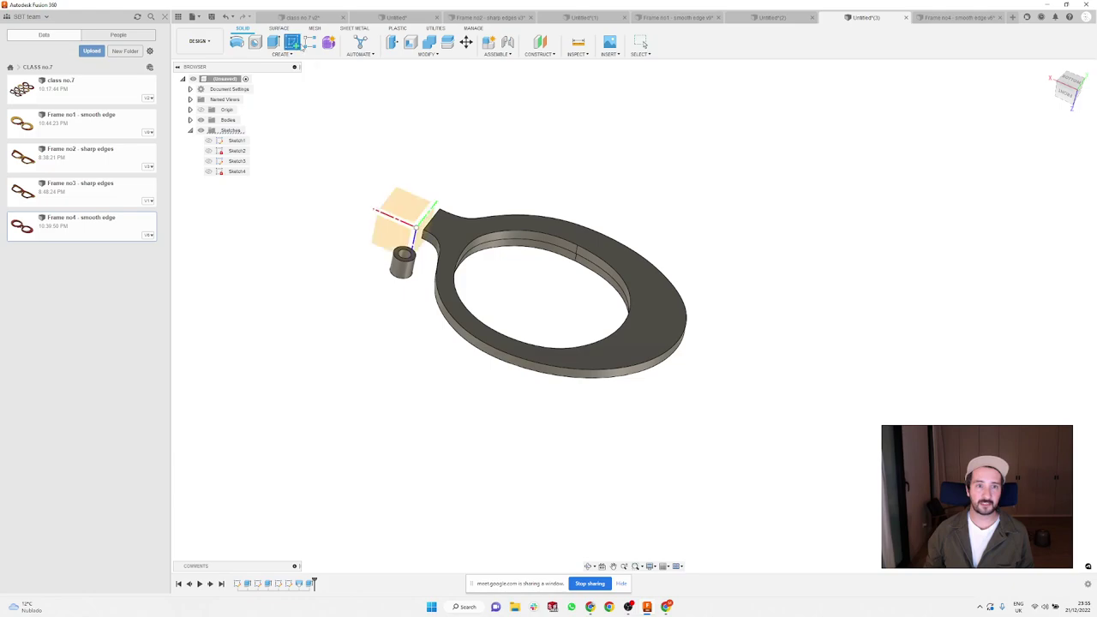
pyautogui.click(663, 285)
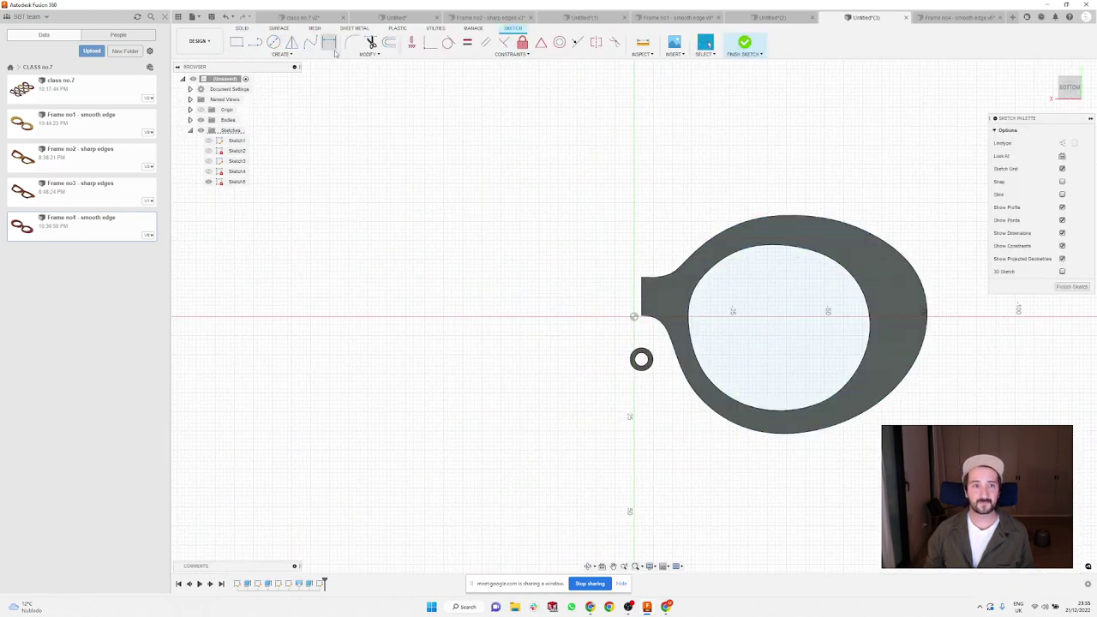
pyautogui.click(273, 42)
pyautogui.scroll(3, 900, 264)
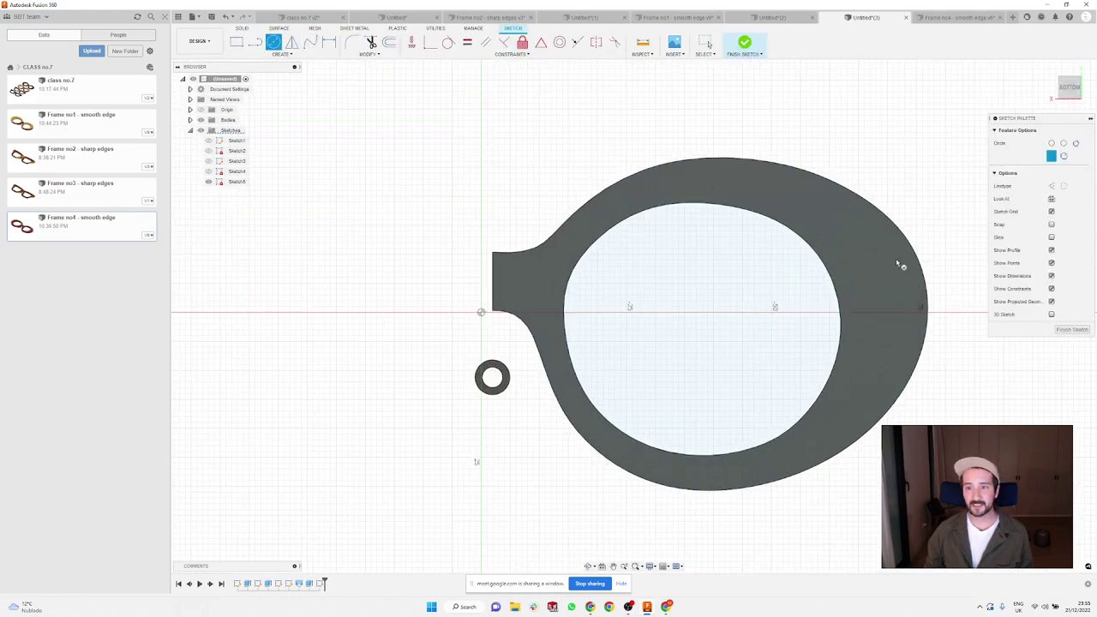
# Step: Draw three small peg circles around the ring's outer rim and finish the sketch
pyautogui.click(836, 219)
pyautogui.click(888, 334)
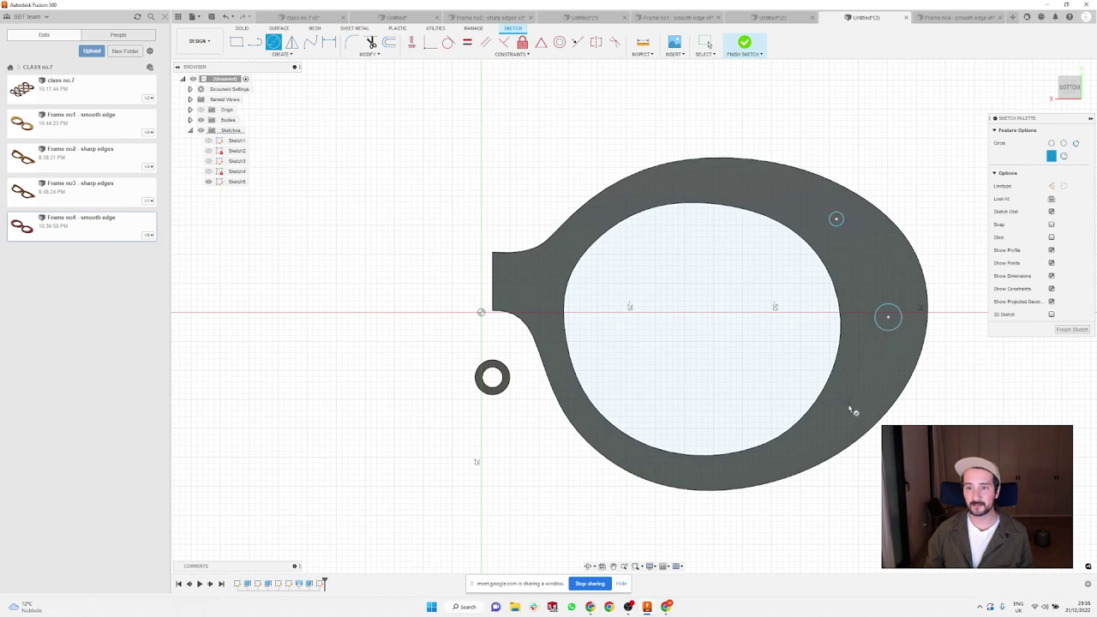
pyautogui.click(841, 409)
pyautogui.click(845, 416)
pyautogui.scroll(2, 897, 330)
pyautogui.press('Escape')
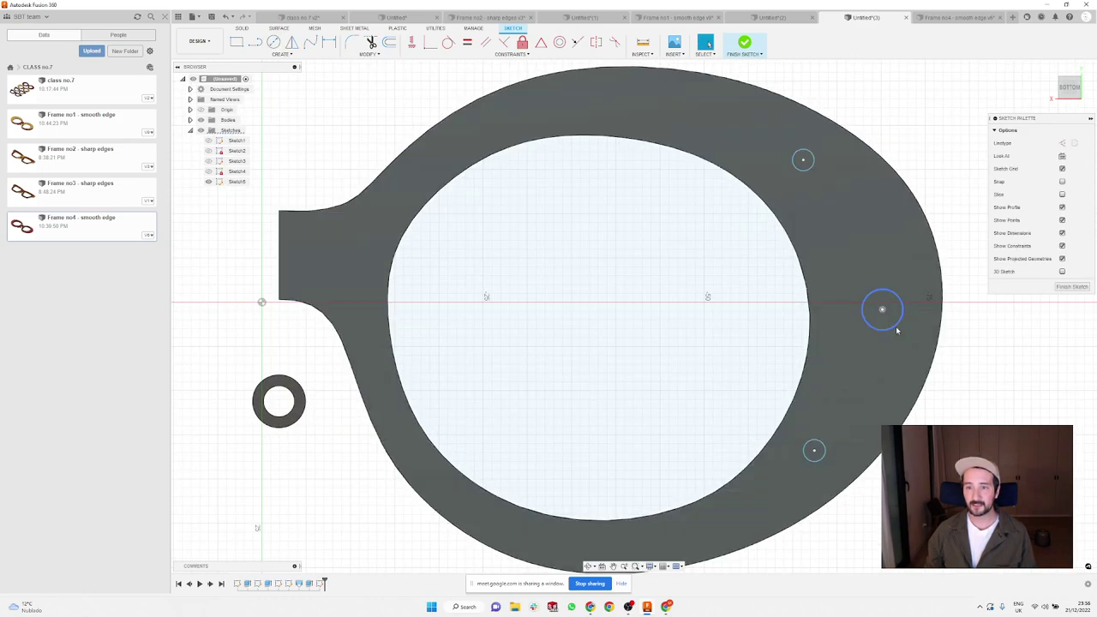
pyautogui.click(895, 324)
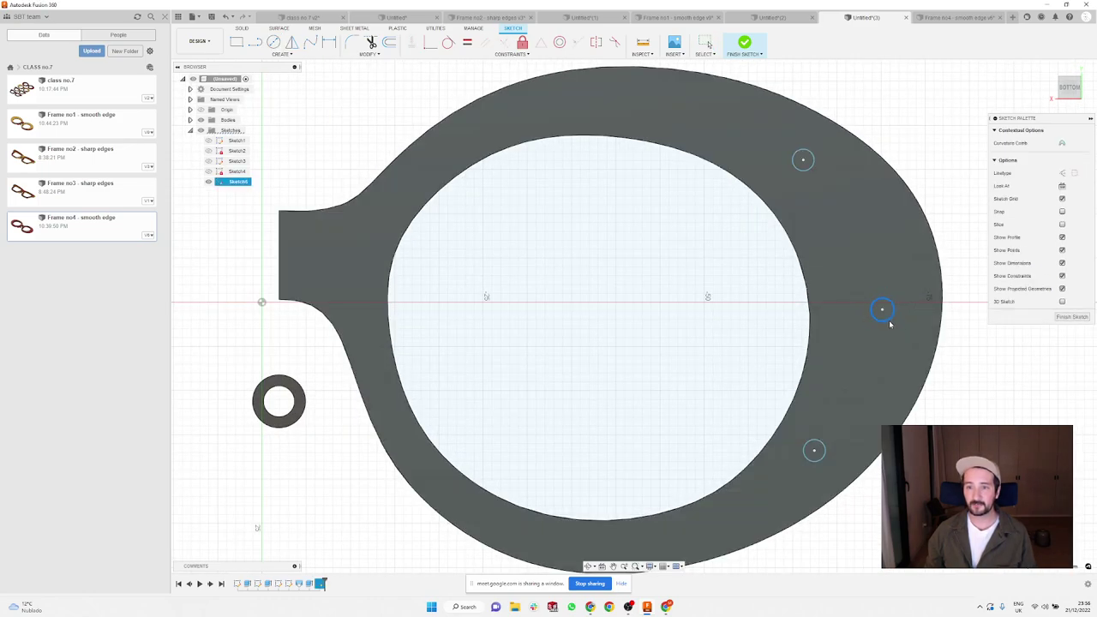
pyautogui.click(242, 27)
pyautogui.click(273, 42)
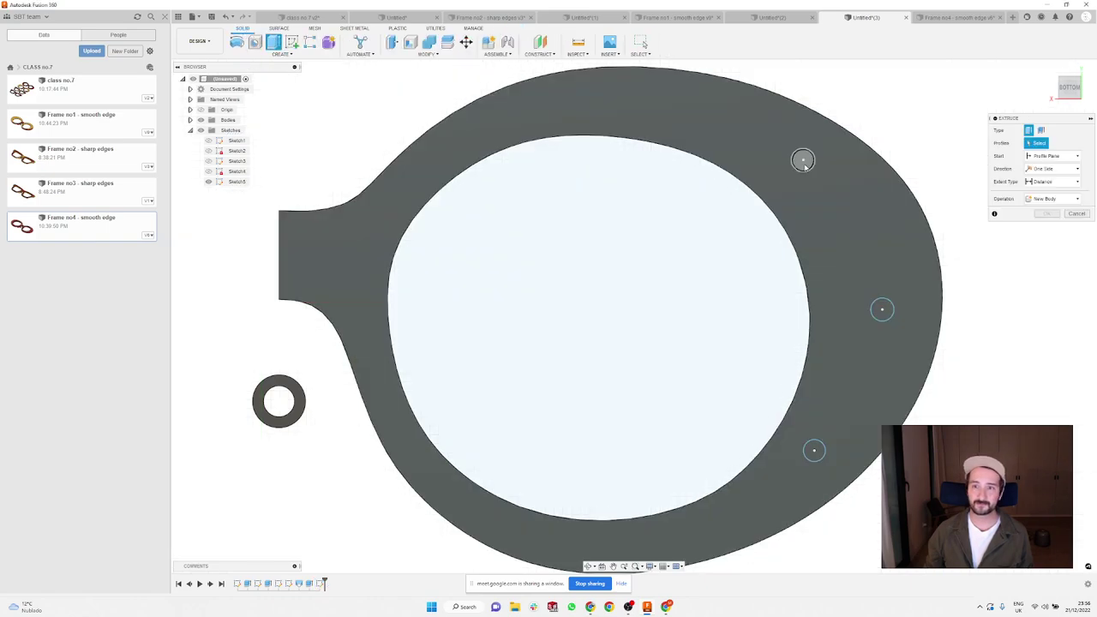
# Step: Extrude the three peg circles by 6 as a Join so they add material
pyautogui.click(804, 159)
pyautogui.click(882, 309)
pyautogui.click(814, 450)
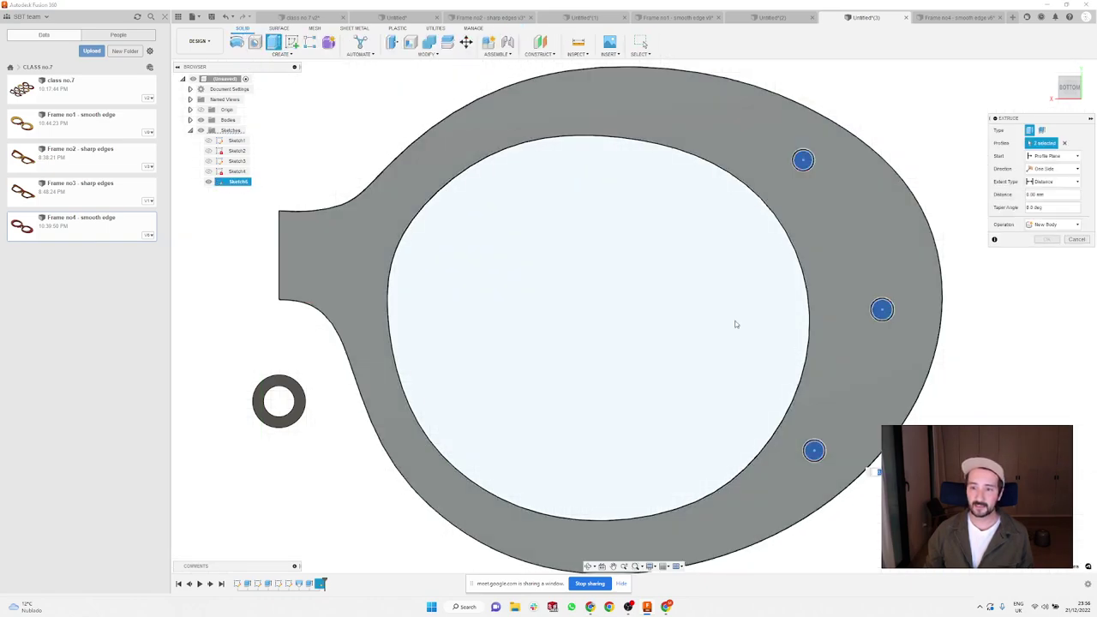
pyautogui.keyDown('shift'); pyautogui.moveTo(735, 320); pyautogui.dragTo(502, 292, button='middle'); pyautogui.keyUp('shift')
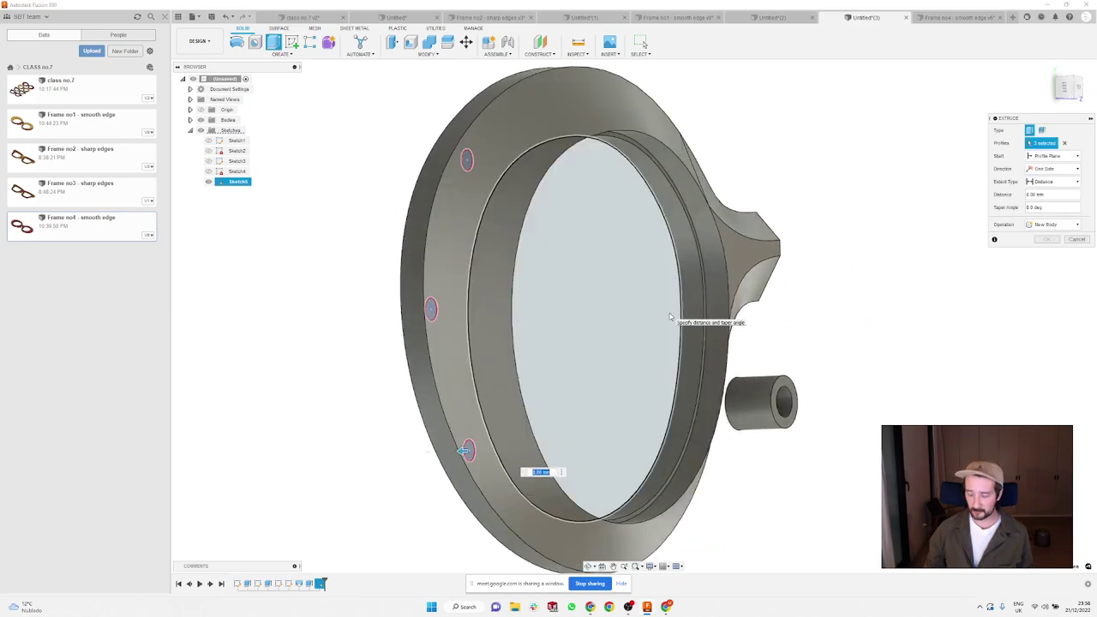
pyautogui.write('6')
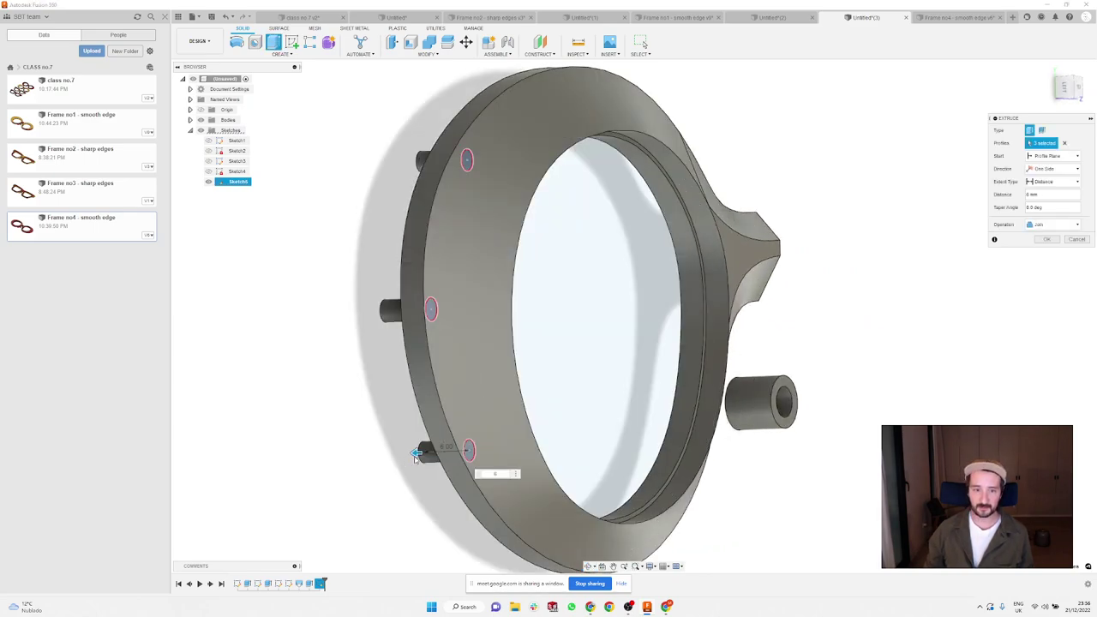
pyautogui.moveTo(420, 451); pyautogui.dragTo(510, 447)
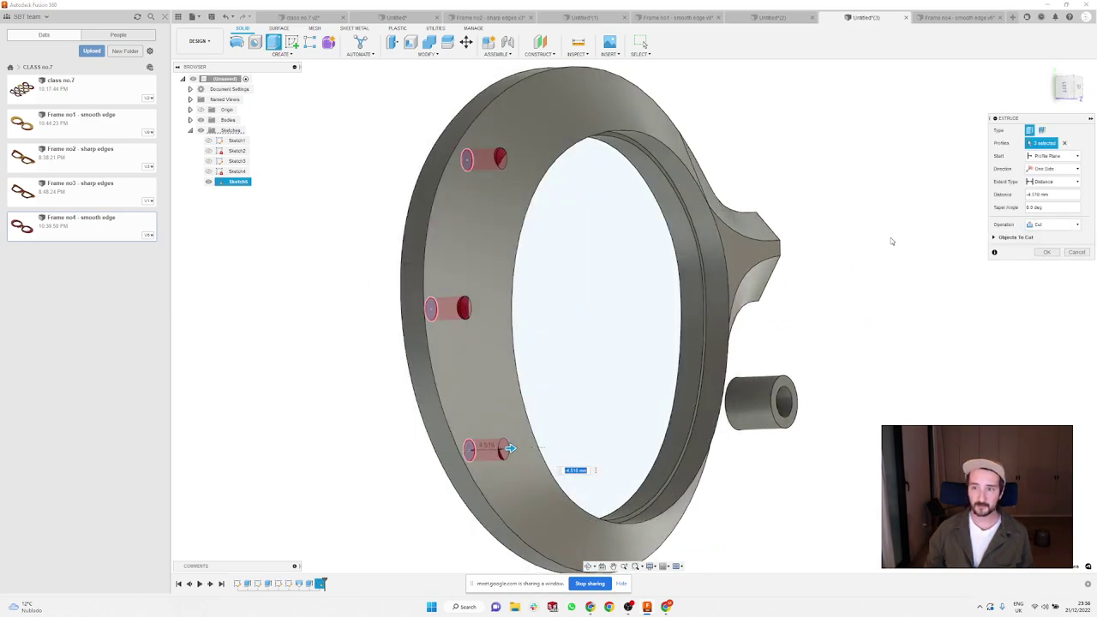
pyautogui.click(1053, 225)
pyautogui.click(1049, 235)
pyautogui.click(1050, 240)
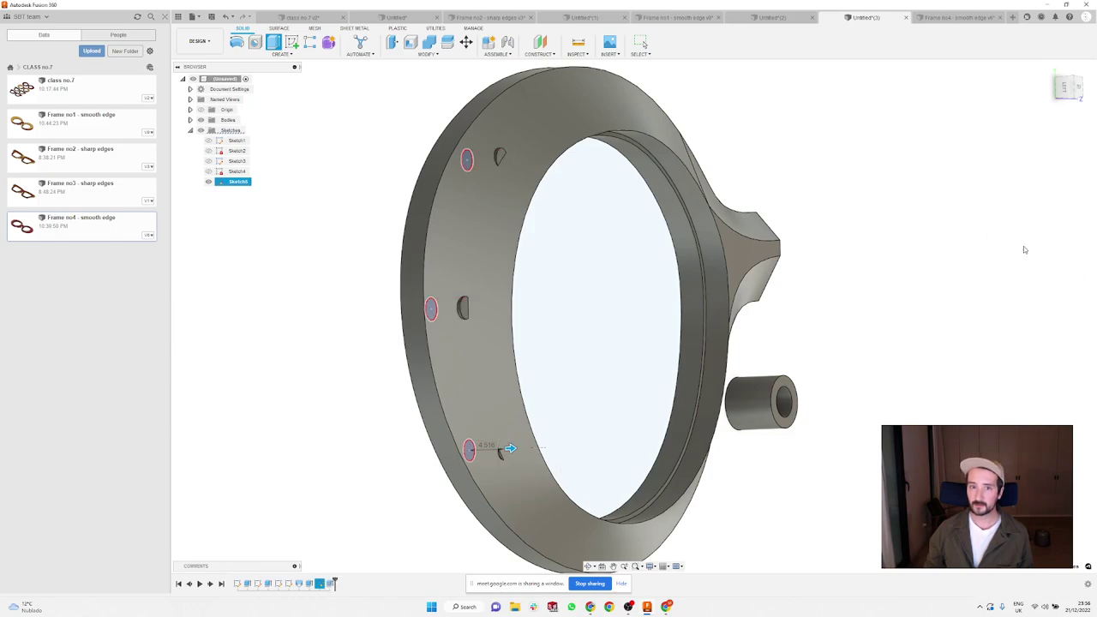
# Step: Edit the peg extrude and change its distance to 5
pyautogui.keyDown('shift'); pyautogui.moveTo(899, 303); pyautogui.dragTo(524, 250, button='middle'); pyautogui.keyUp('shift')
pyautogui.scroll(4, 758, 283)
pyautogui.scroll(-3, 768, 234)
pyautogui.scroll(4, 525, 249)
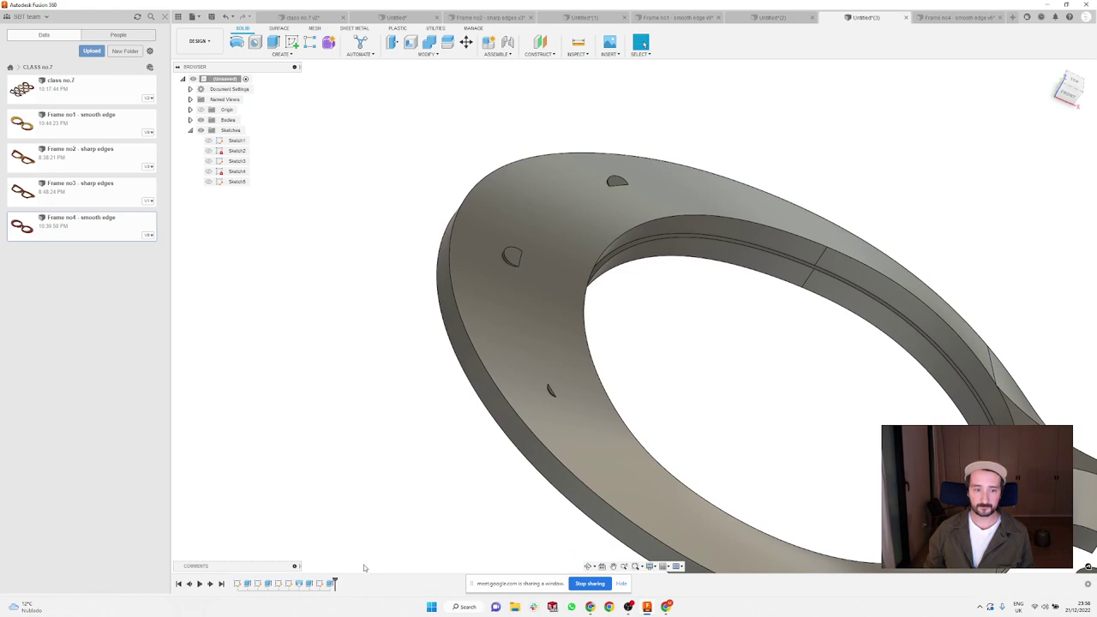
pyautogui.rightClick(331, 583)
pyautogui.click(357, 497)
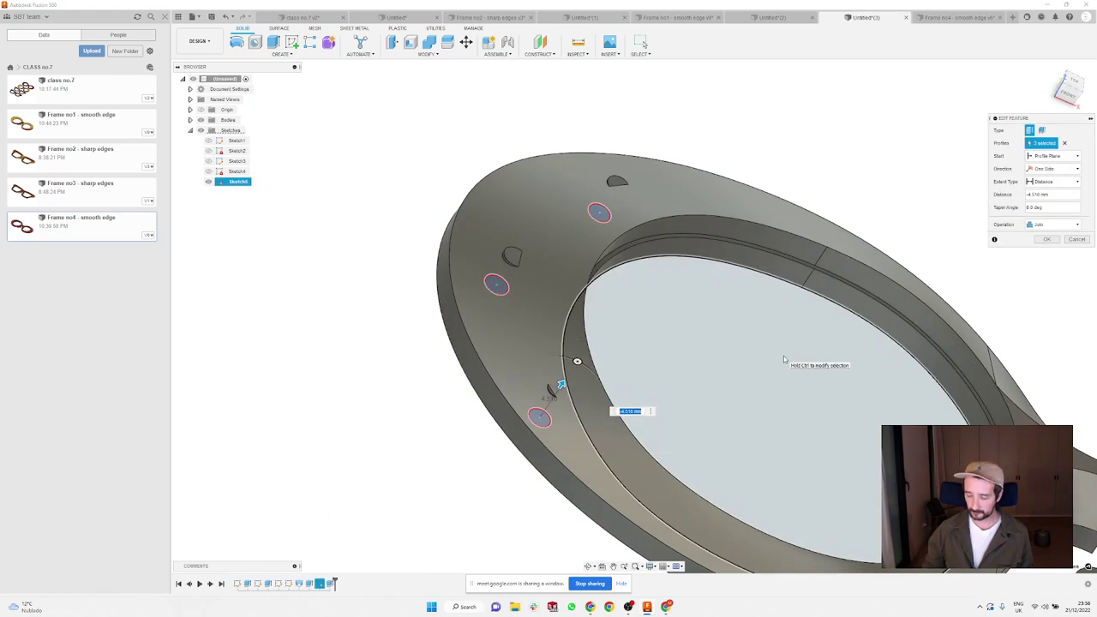
pyautogui.write('5')
pyautogui.press('Return')
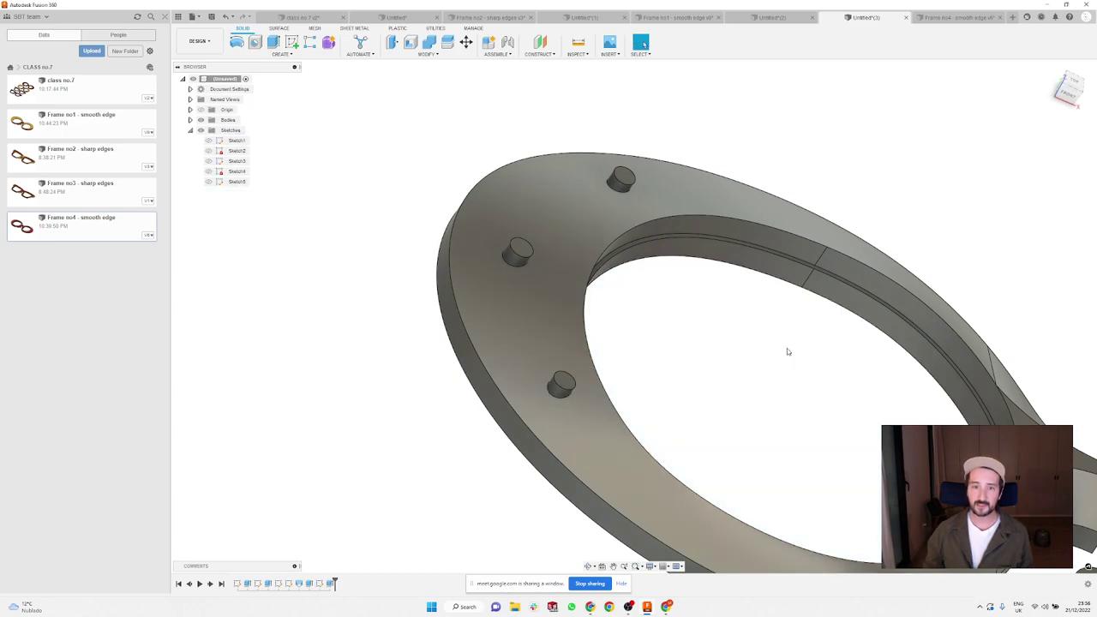
pyautogui.keyDown('shift'); pyautogui.moveTo(787, 351); pyautogui.dragTo(678, 111, button='middle'); pyautogui.keyUp('shift')
pyautogui.press('Escape')
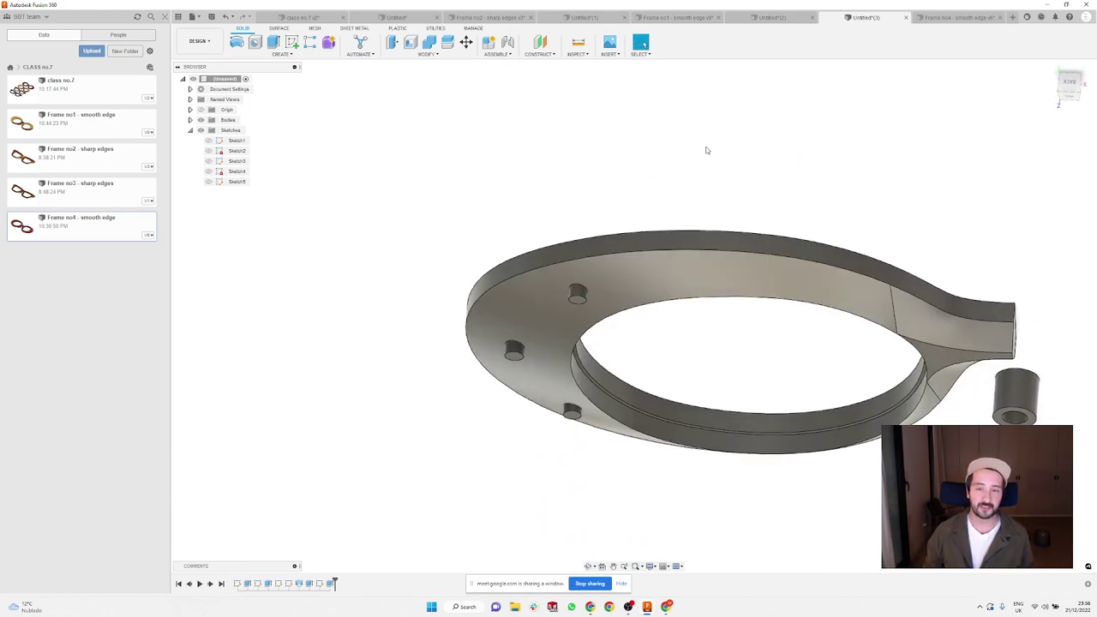
# Step: Compare holes versus raised pegs by undoing and redoing the last change twice
pyautogui.keyDown('shift'); pyautogui.moveTo(708, 149); pyautogui.dragTo(661, 174, button='middle'); pyautogui.keyUp('shift')
pyautogui.press('Escape')
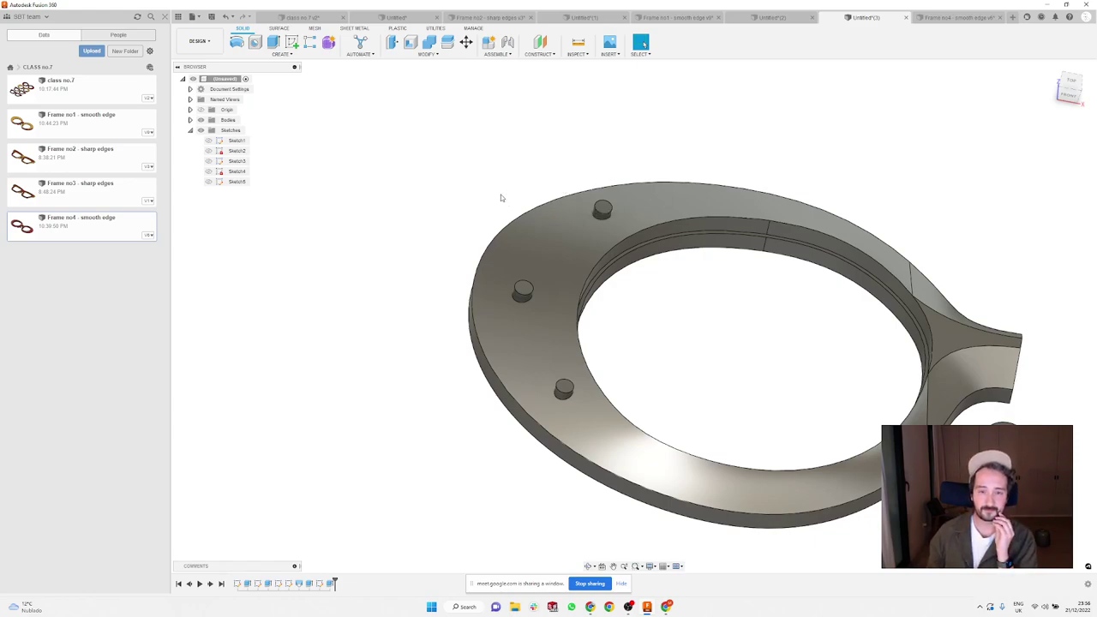
pyautogui.hotkey('ctrl', 'z')
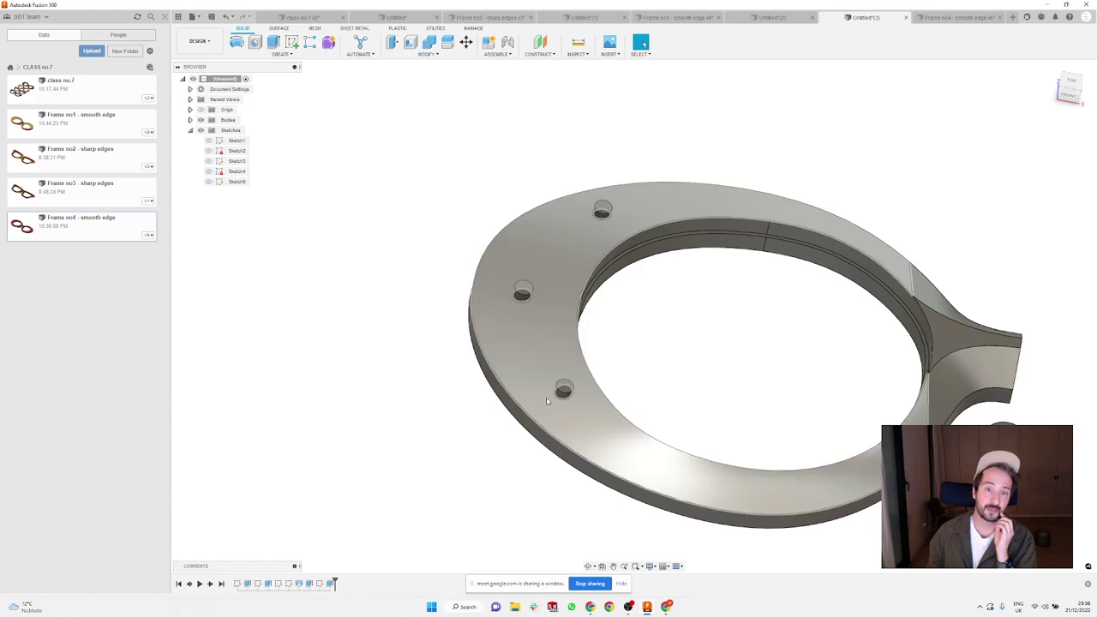
pyautogui.hotkey('ctrl', 'y')
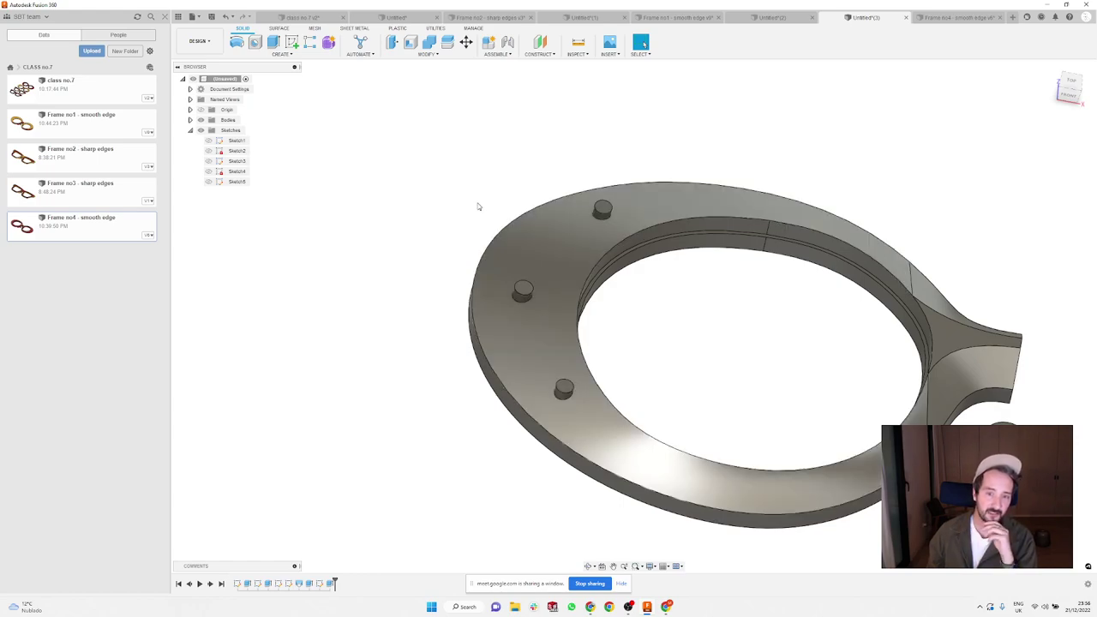
pyautogui.hotkey('ctrl', 'z')
pyautogui.hotkey('ctrl', 'y')
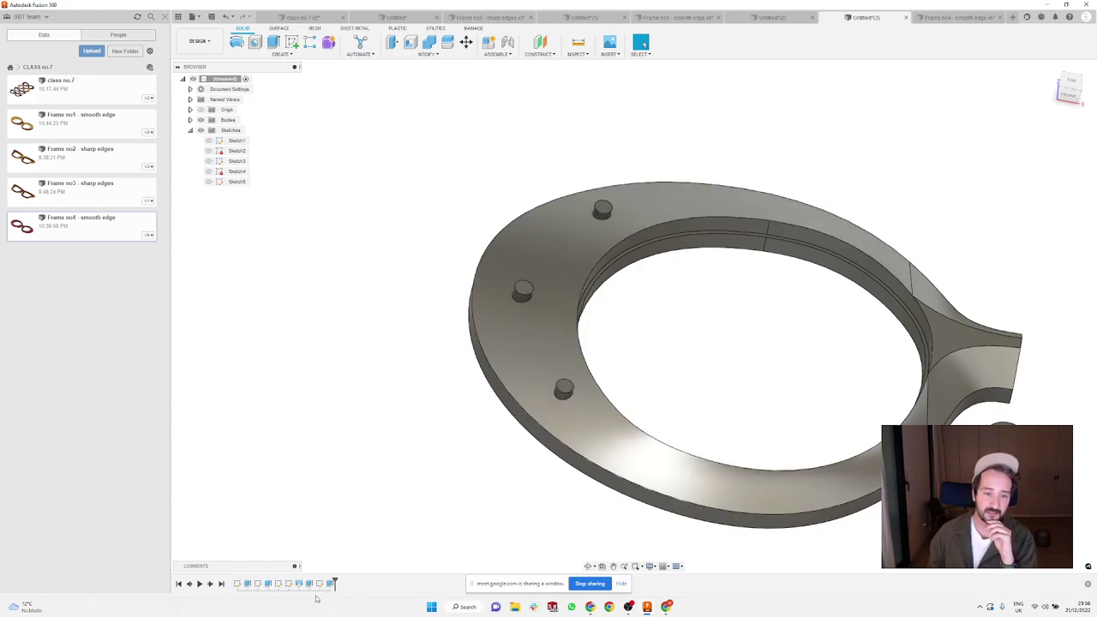
# Step: Add a 2 mm circle on the ring's left side in Sketch5 and finish the sketch
pyautogui.doubleClick(330, 582)
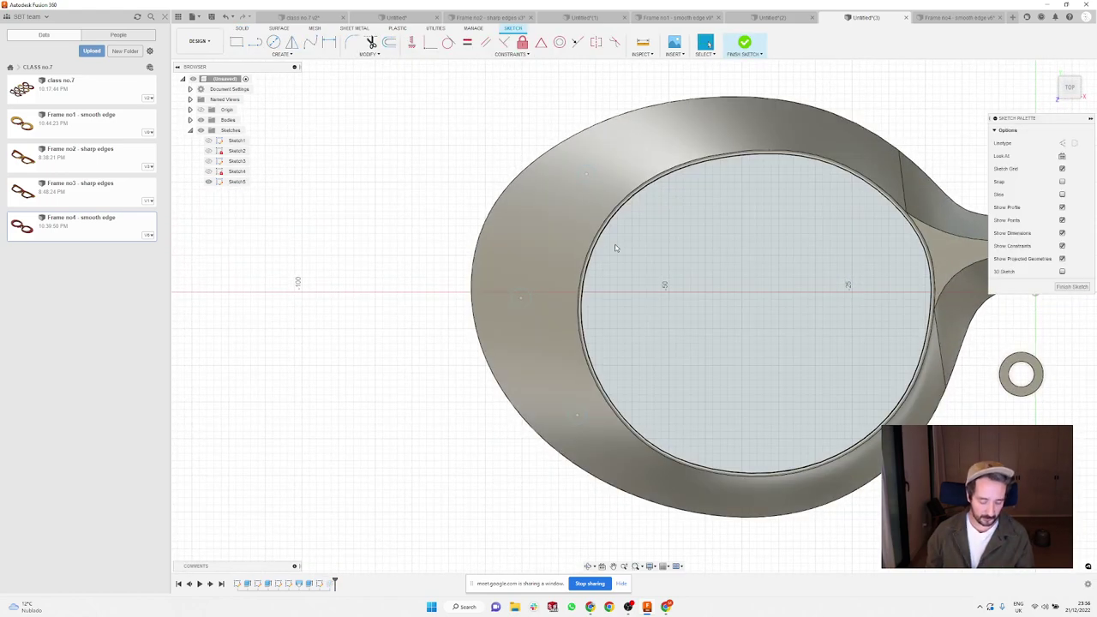
pyautogui.press('l')
pyautogui.click(516, 298)
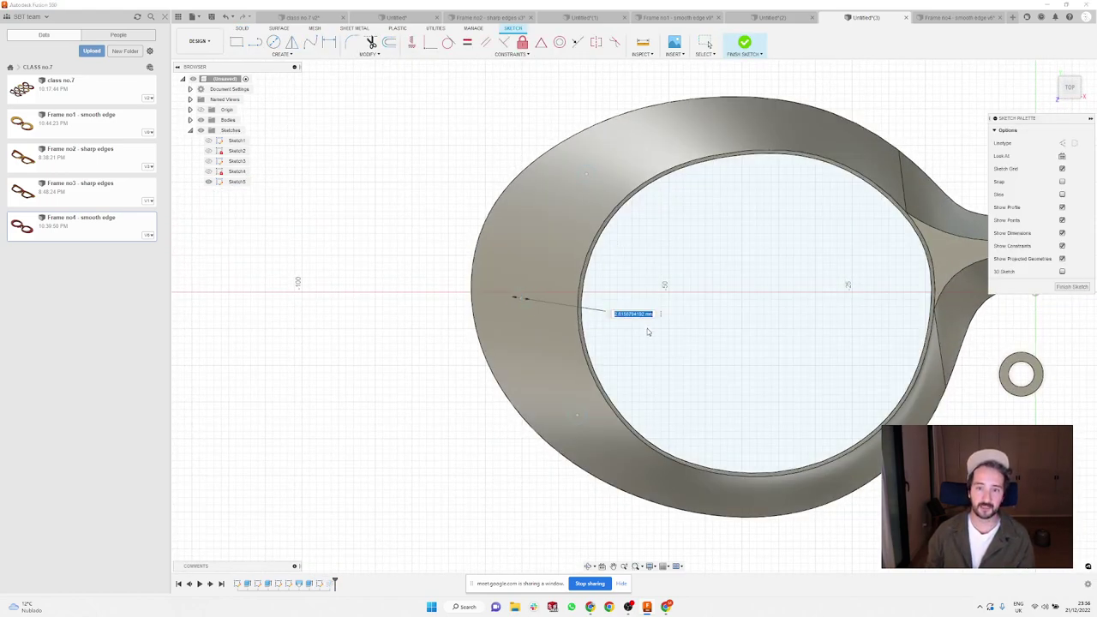
pyautogui.write('2')
pyautogui.press('Return')
pyautogui.press('d')
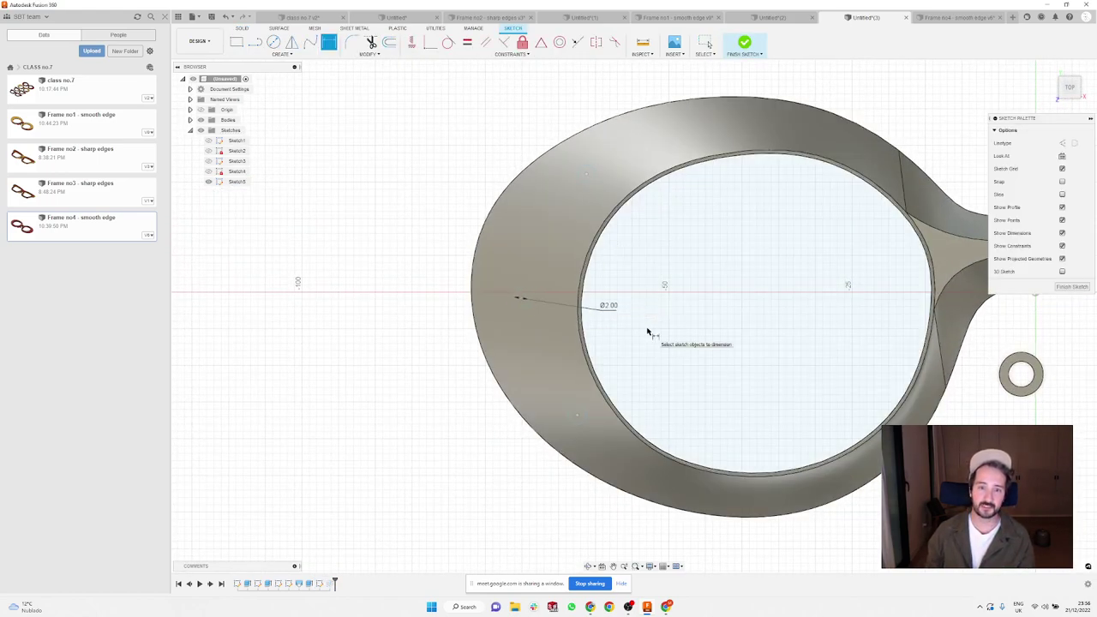
pyautogui.click(746, 43)
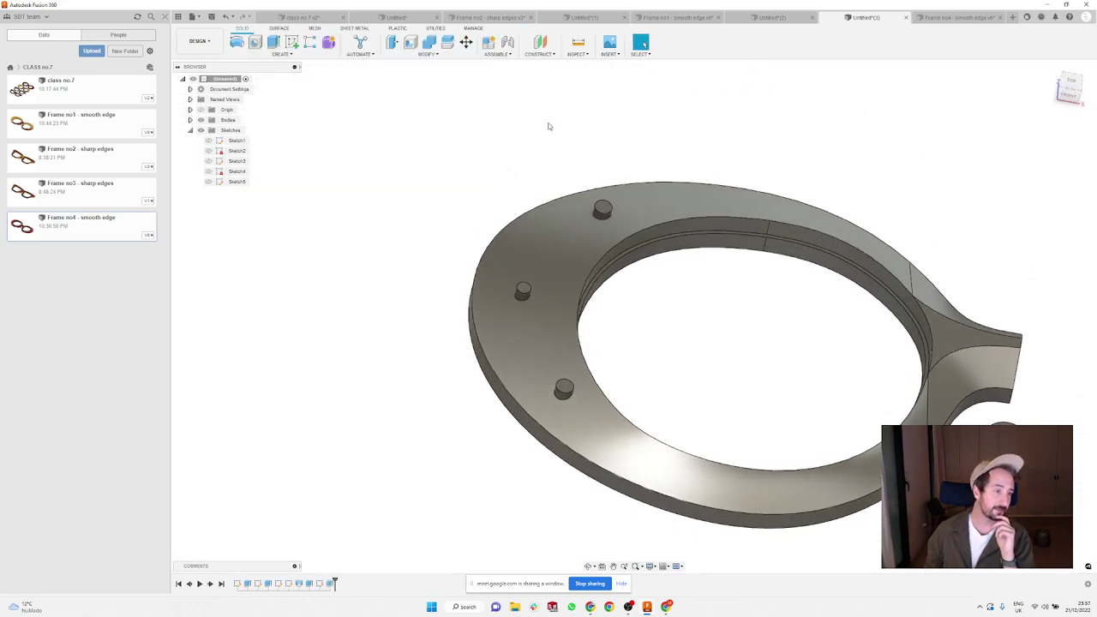
pyautogui.click(776, 17)
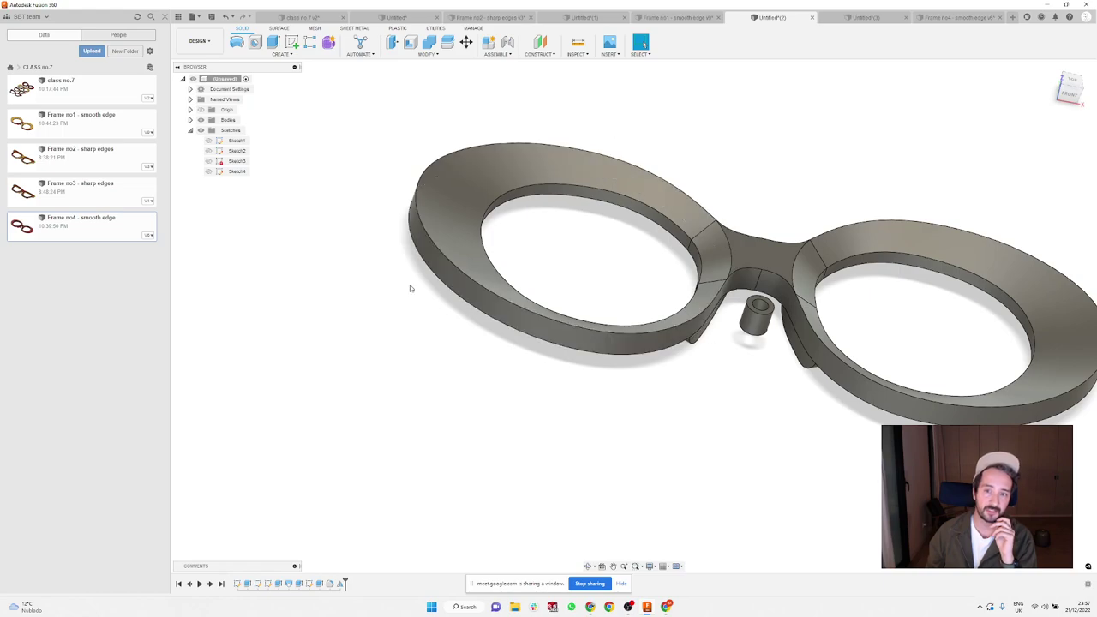
pyautogui.click(944, 19)
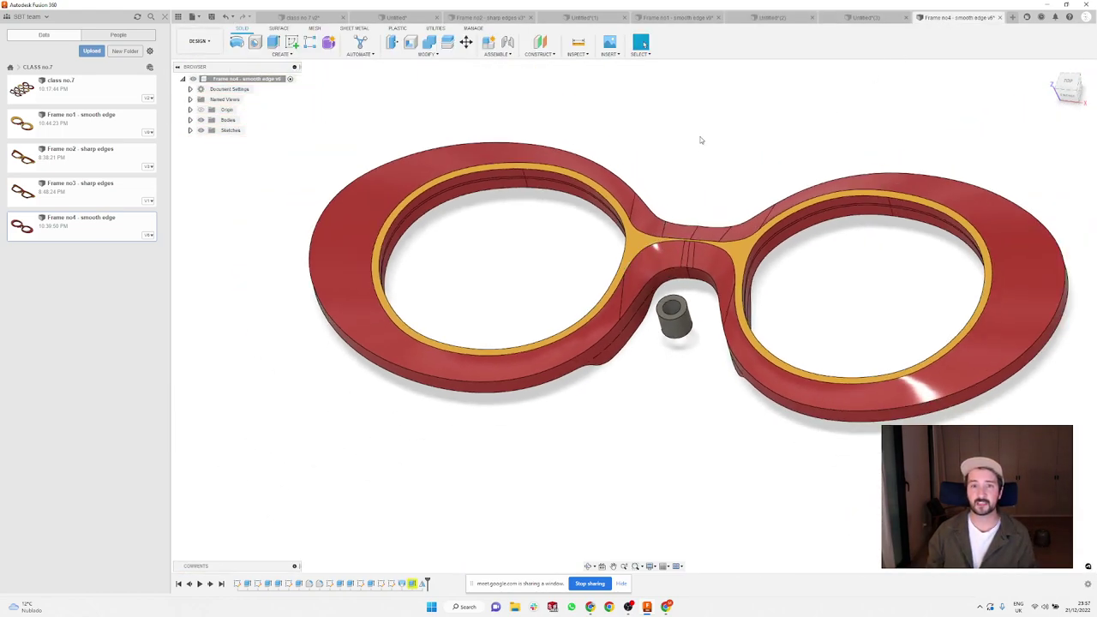
pyautogui.keyDown('shift'); pyautogui.moveTo(705, 142); pyautogui.dragTo(714, 101, button='middle'); pyautogui.keyUp('shift')
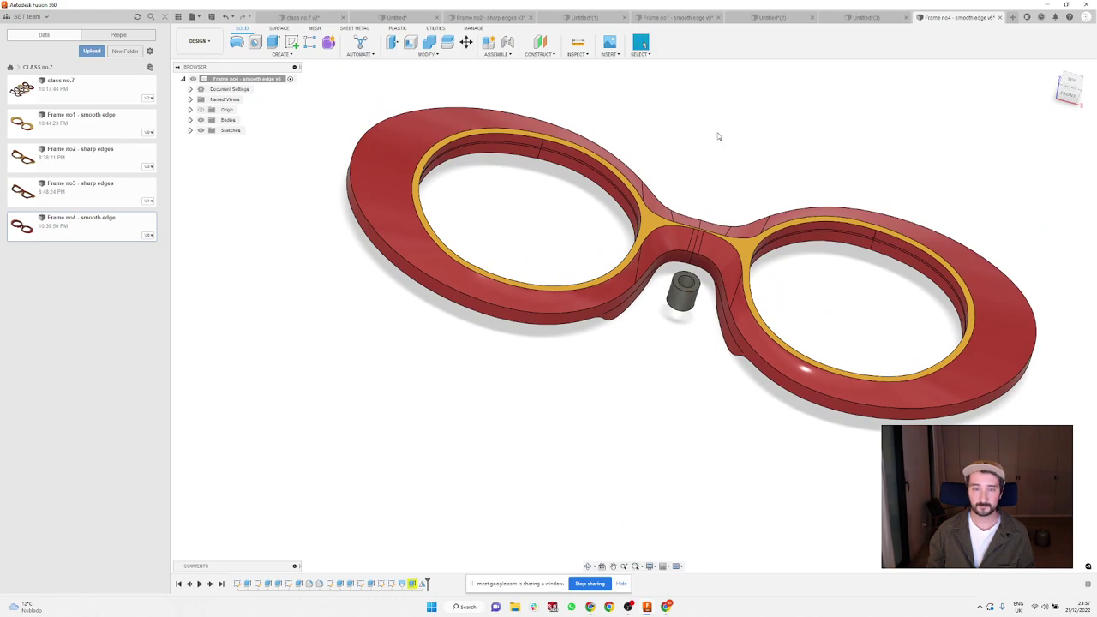
pyautogui.click(874, 18)
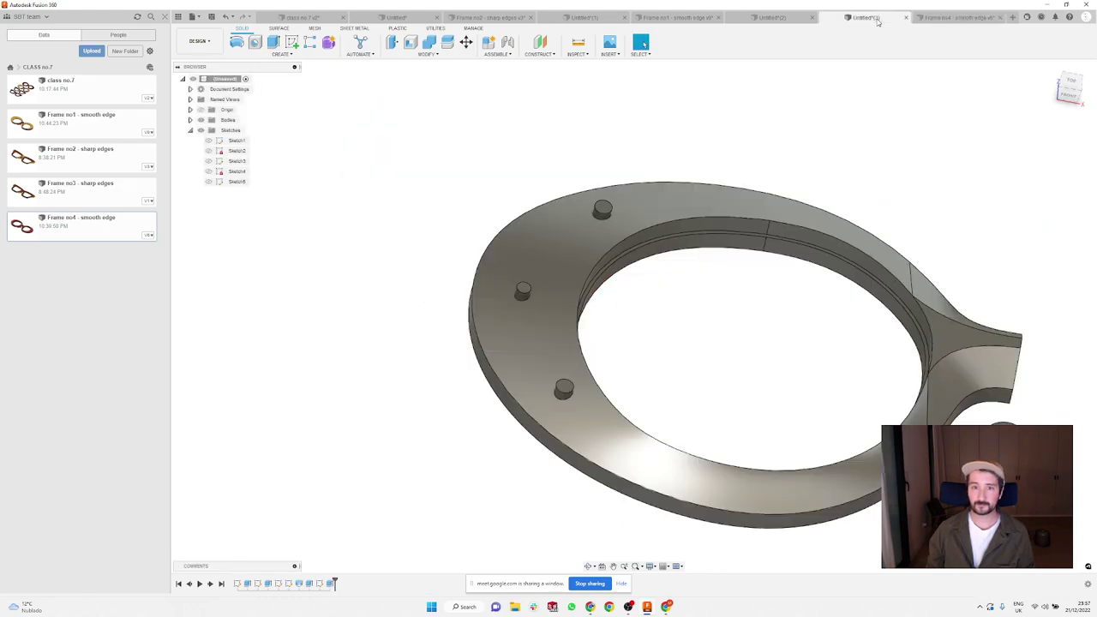
pyautogui.scroll(-3, 862, 146)
pyautogui.keyDown('shift'); pyautogui.moveTo(862, 152); pyautogui.dragTo(874, 172, button='middle'); pyautogui.keyUp('shift')
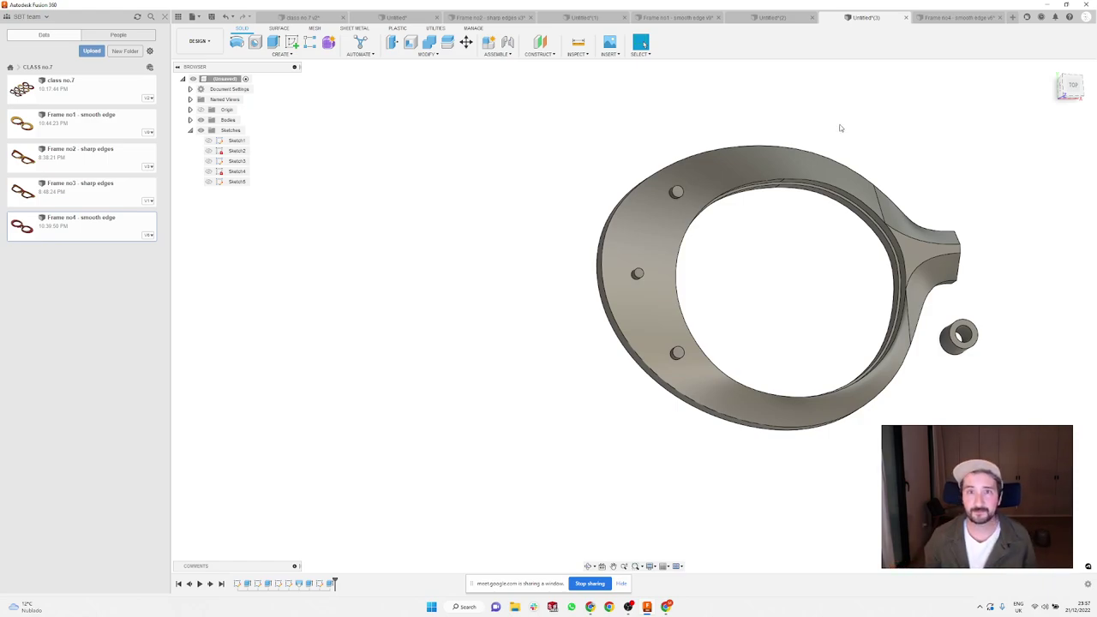
# Step: Switch through the open document tabs to bring up the class no.7 design
pyautogui.click(686, 21)
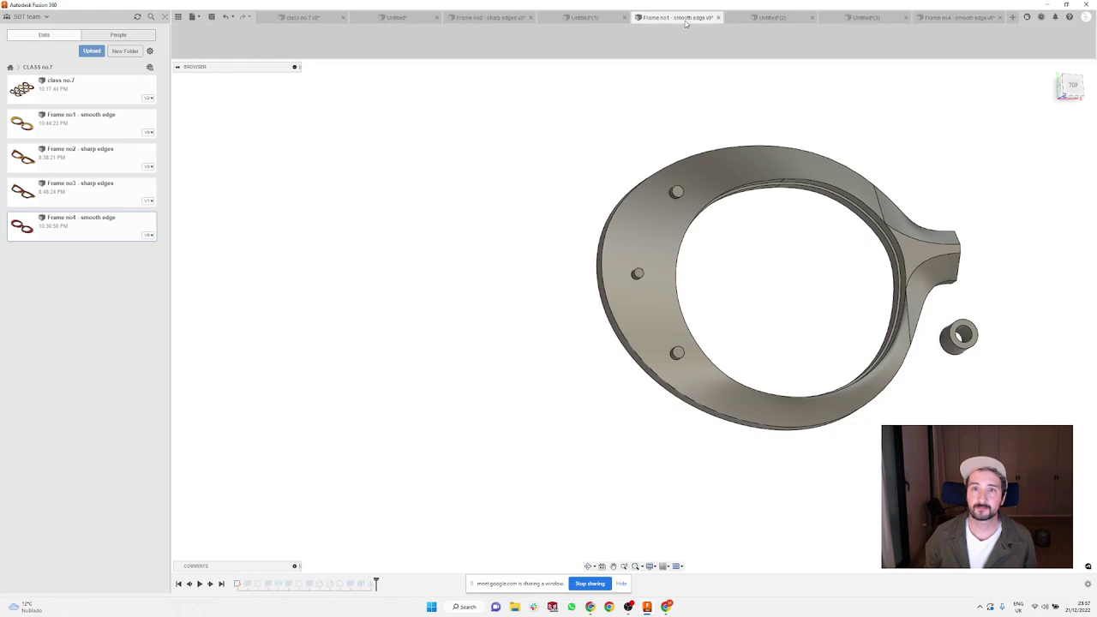
pyautogui.click(583, 17)
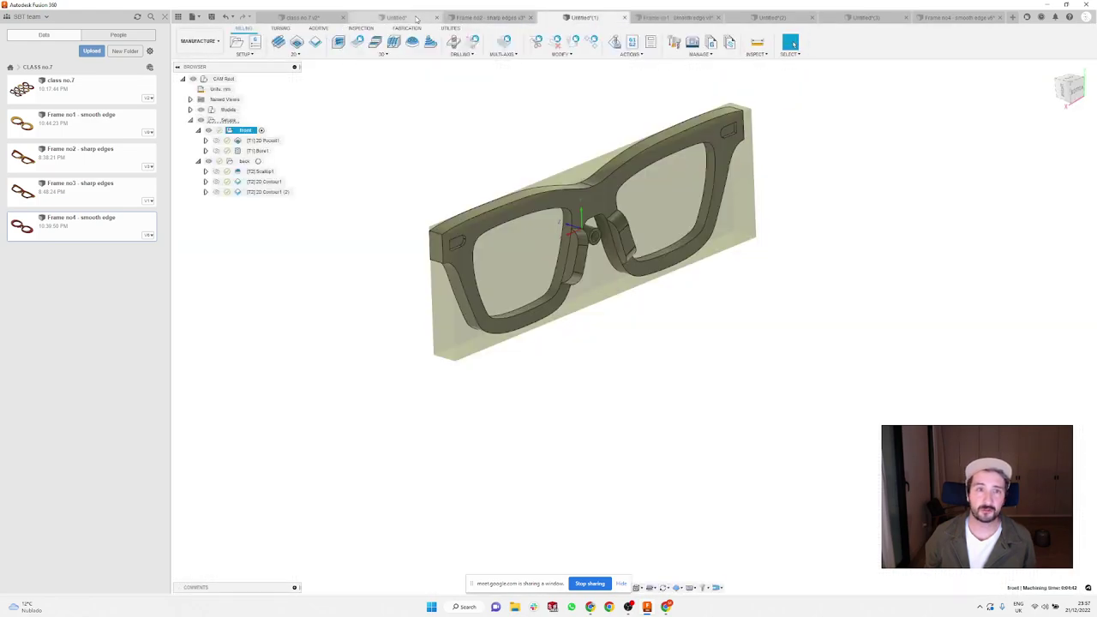
pyautogui.click(322, 21)
# Step: Zoom and orbit around the four glasses frames to a near-front view
pyautogui.scroll(-6, 806, 269)
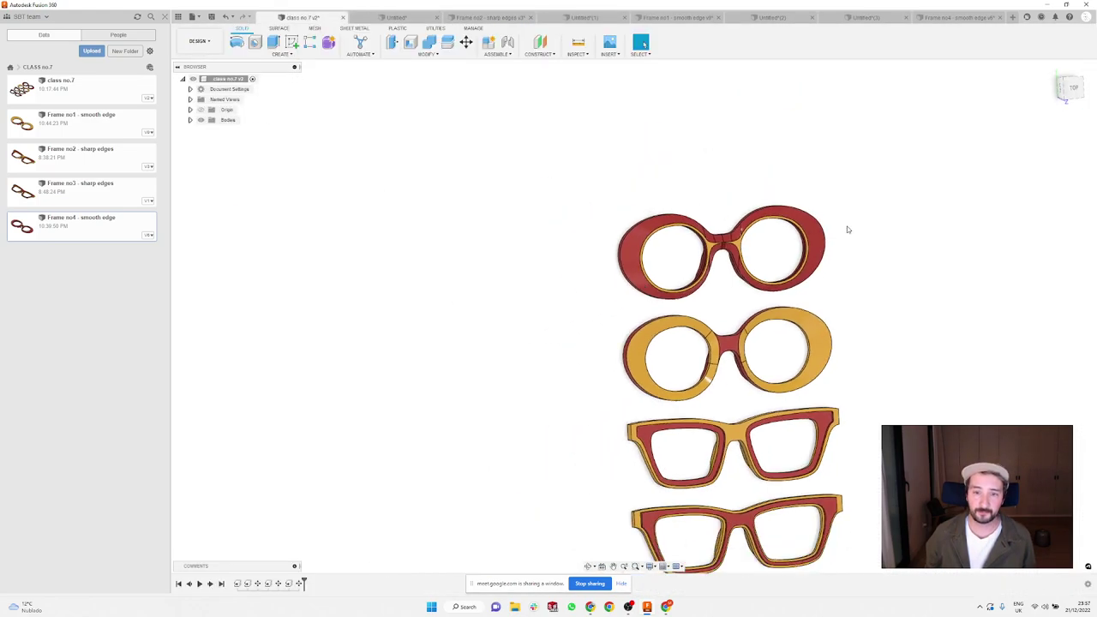
pyautogui.scroll(3, 914, 337)
pyautogui.scroll(-3, 893, 294)
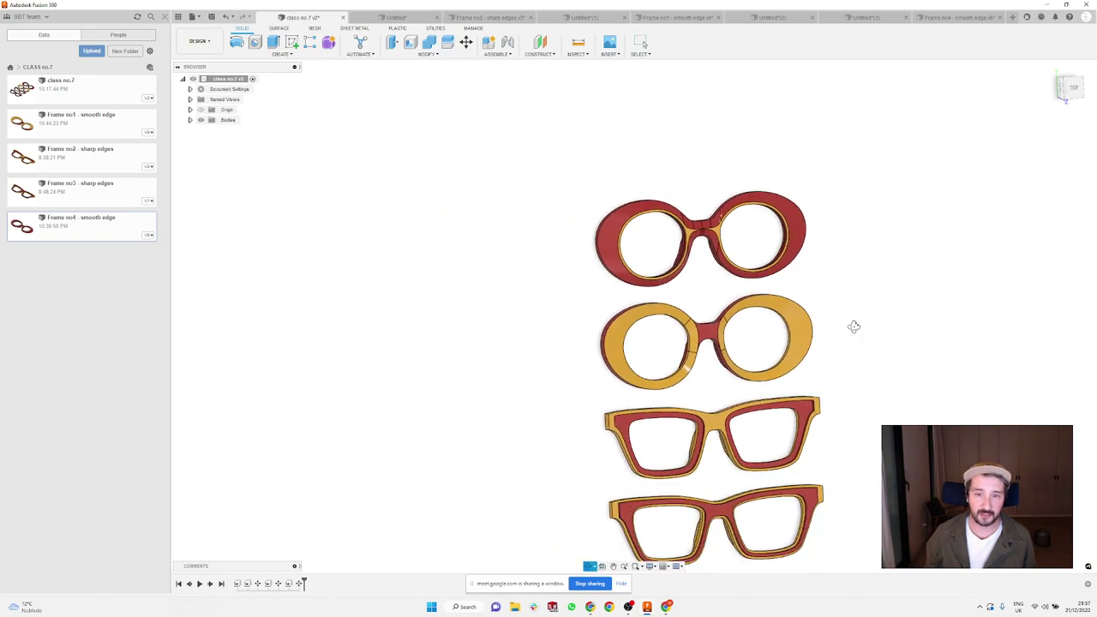
pyautogui.keyDown('shift'); pyautogui.moveTo(852, 323); pyautogui.dragTo(805, 313, button='middle'); pyautogui.keyUp('shift')
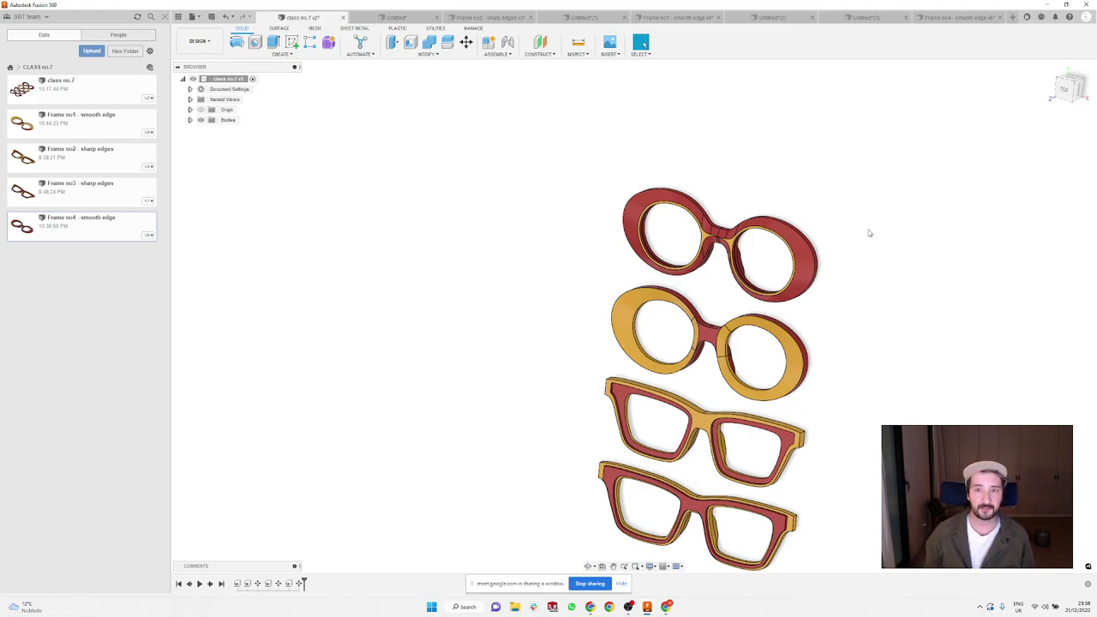
pyautogui.scroll(2, 689, 473)
pyautogui.keyDown('shift'); pyautogui.moveTo(690, 469); pyautogui.dragTo(711, 480, button='middle'); pyautogui.keyUp('shift')
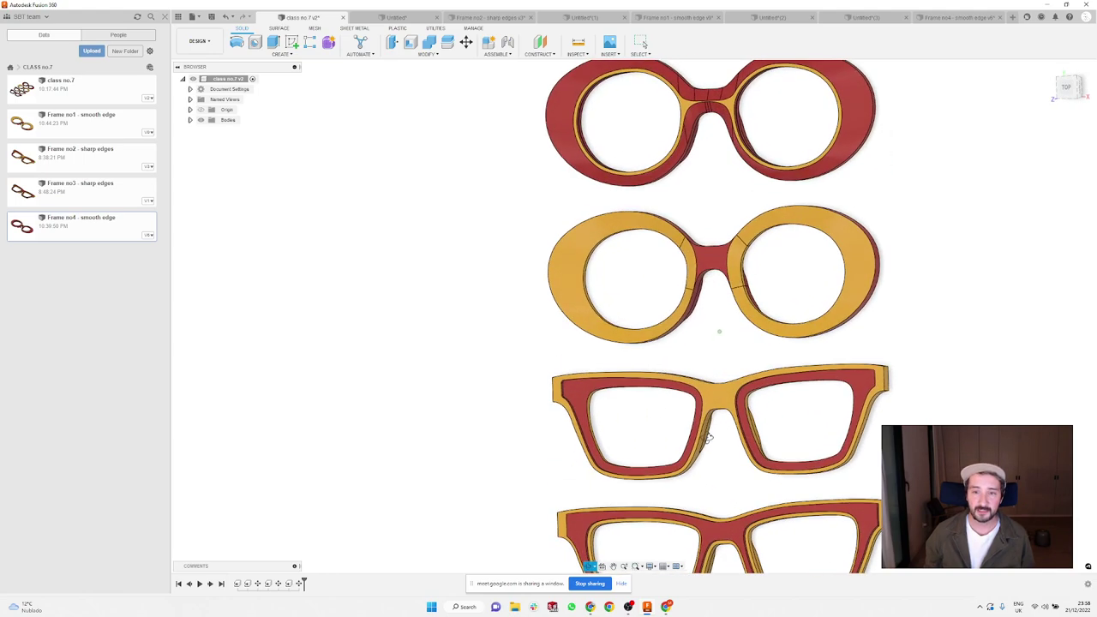
pyautogui.scroll(-2, 711, 480)
pyautogui.scroll(4, 712, 480)
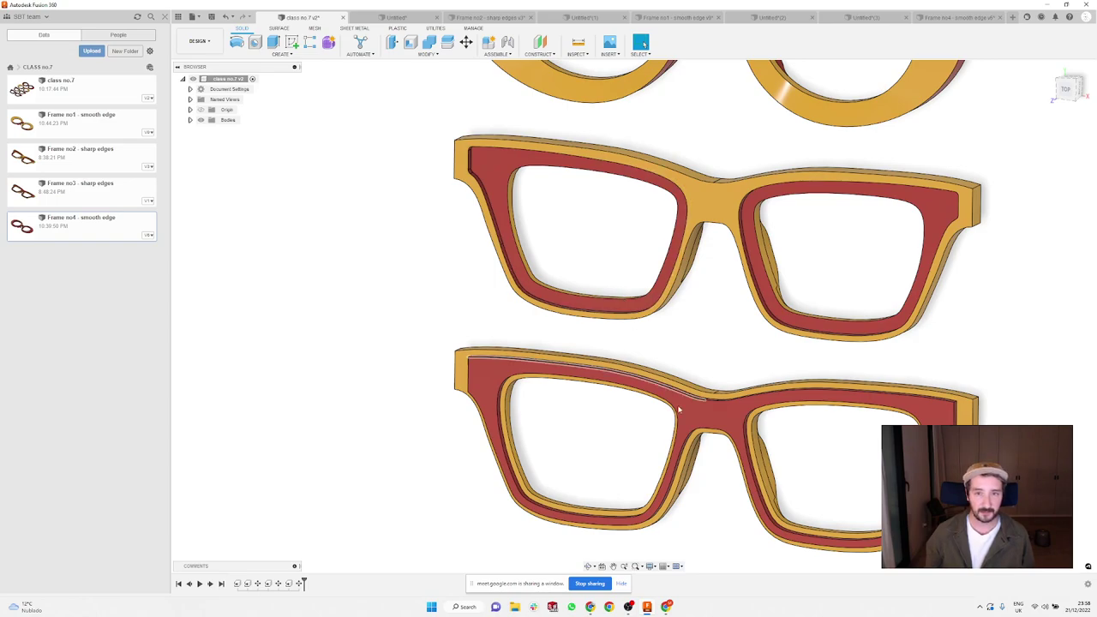
pyautogui.scroll(-5, 718, 118)
pyautogui.scroll(4, 719, 89)
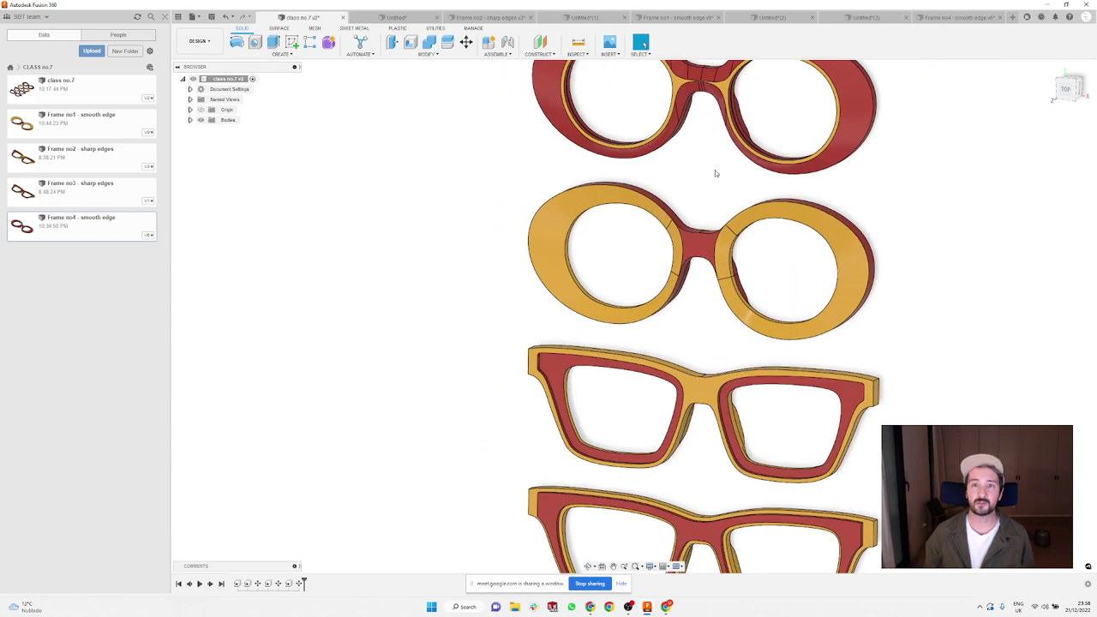
# Step: Orbit to an angled view of the four frames, then look from underneath
pyautogui.keyDown('shift'); pyautogui.moveTo(718, 171); pyautogui.dragTo(635, 131, button='middle'); pyautogui.keyUp('shift')
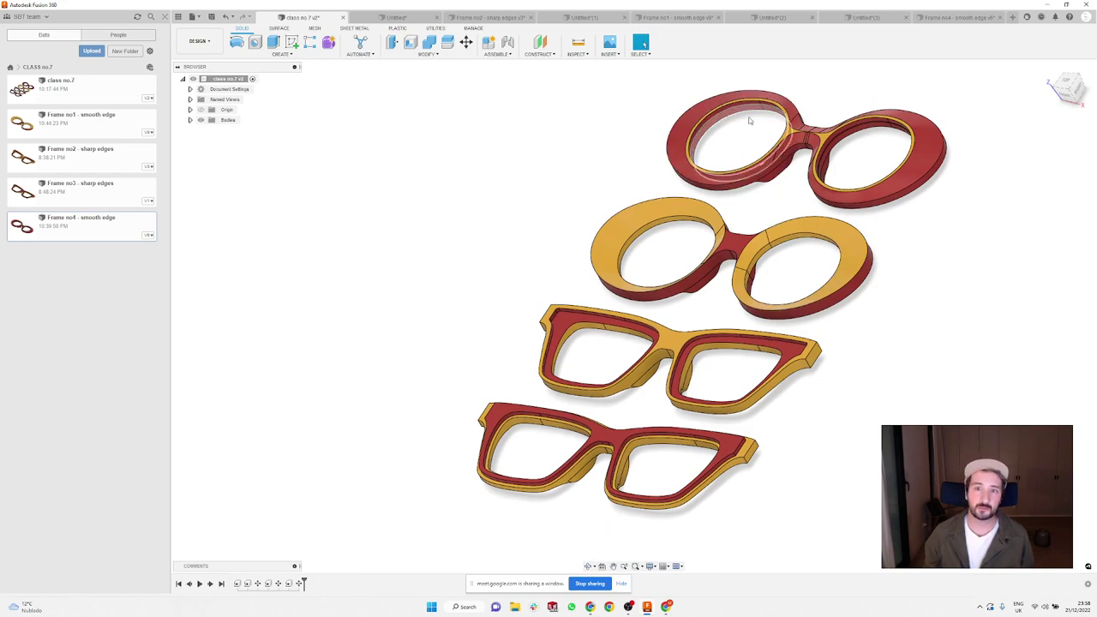
pyautogui.keyDown('shift'); pyautogui.moveTo(760, 177); pyautogui.dragTo(752, 218, button='middle'); pyautogui.keyUp('shift')
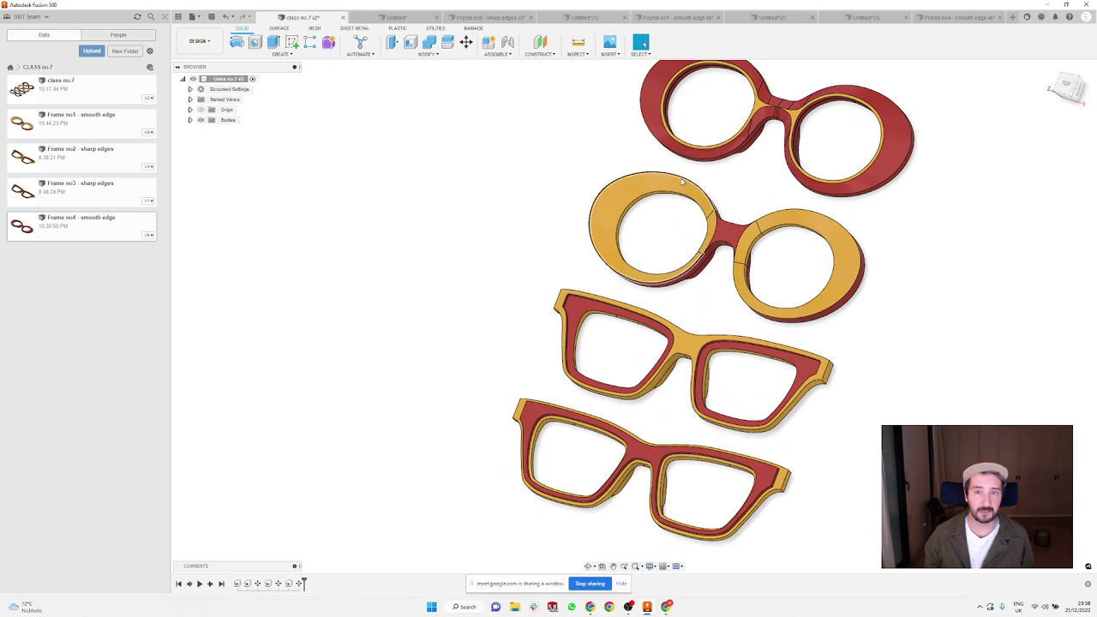
pyautogui.scroll(3, 651, 175)
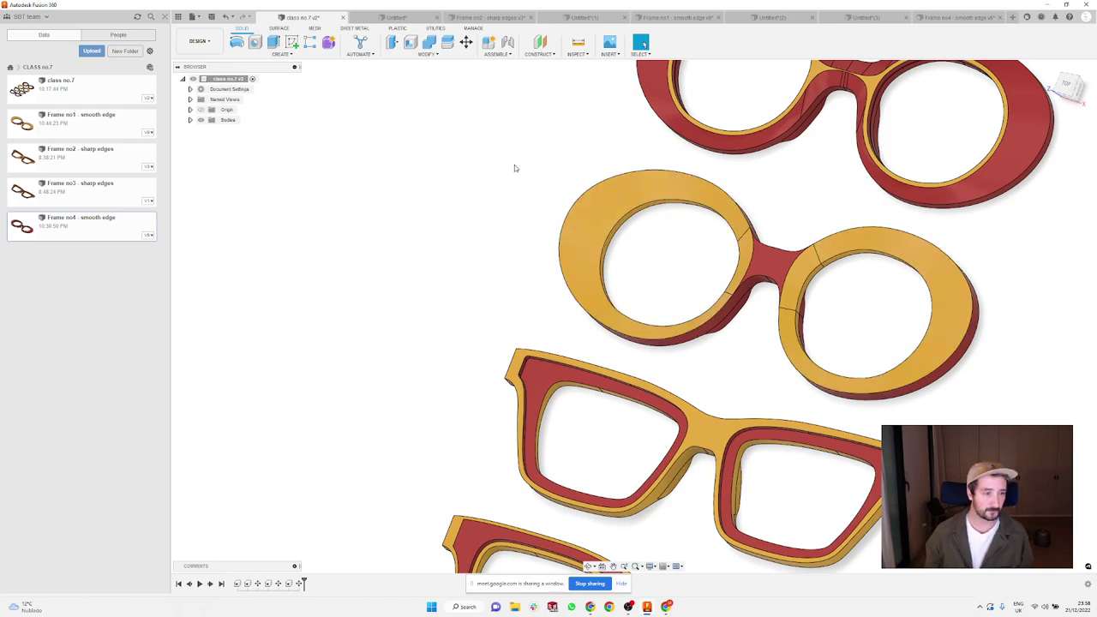
pyautogui.scroll(-5, 536, 265)
pyautogui.keyDown('shift'); pyautogui.moveTo(509, 193); pyautogui.dragTo(633, 154, button='middle'); pyautogui.keyUp('shift')
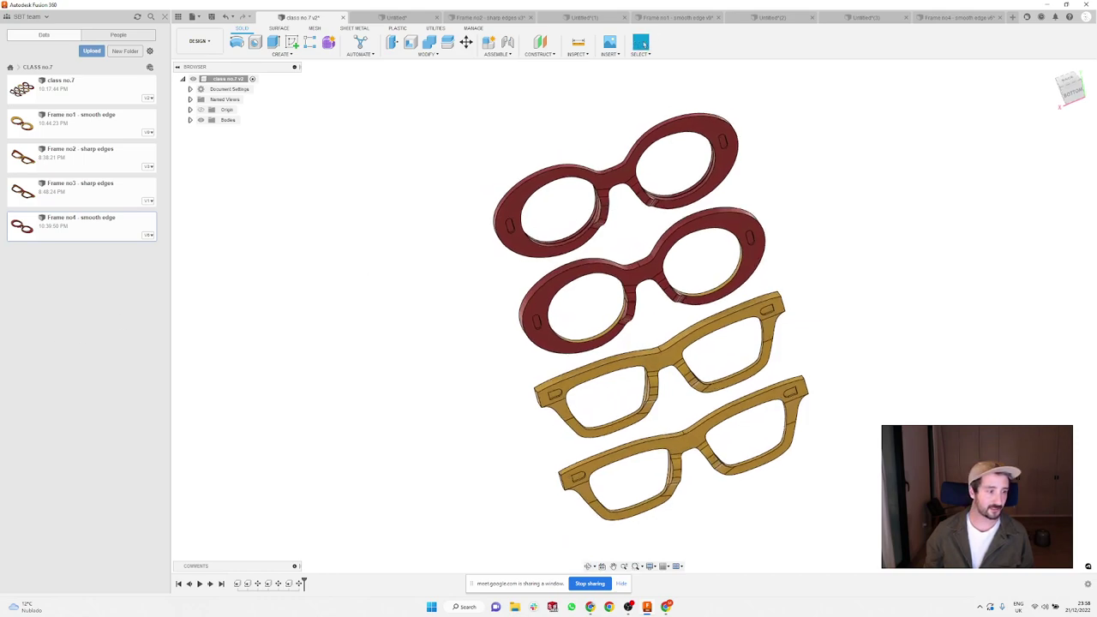